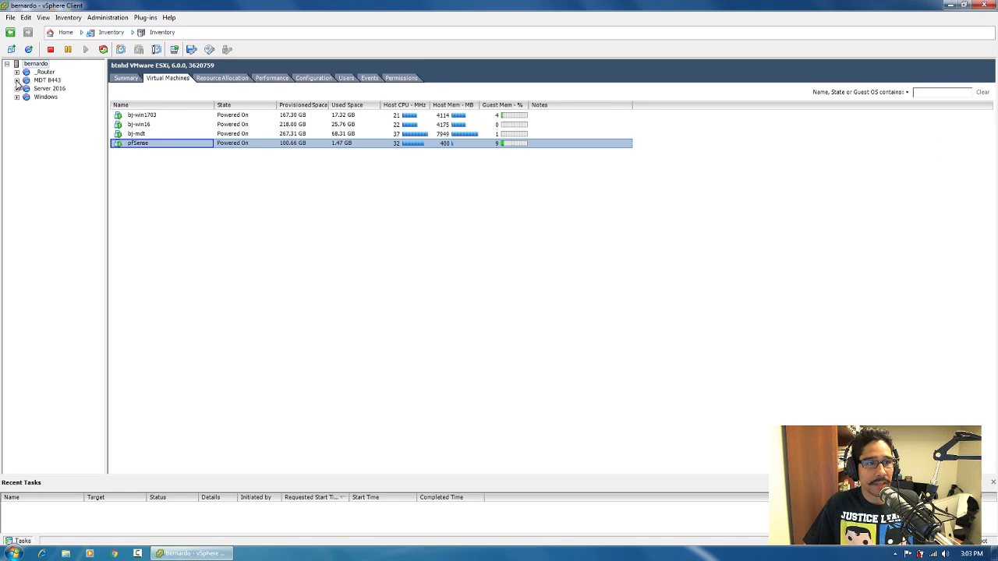
# Open the console of the bj-mdt virtual machine from the MDT 8443 group and move its window higher
pyautogui.click(17, 80)
pyautogui.click(52, 89)
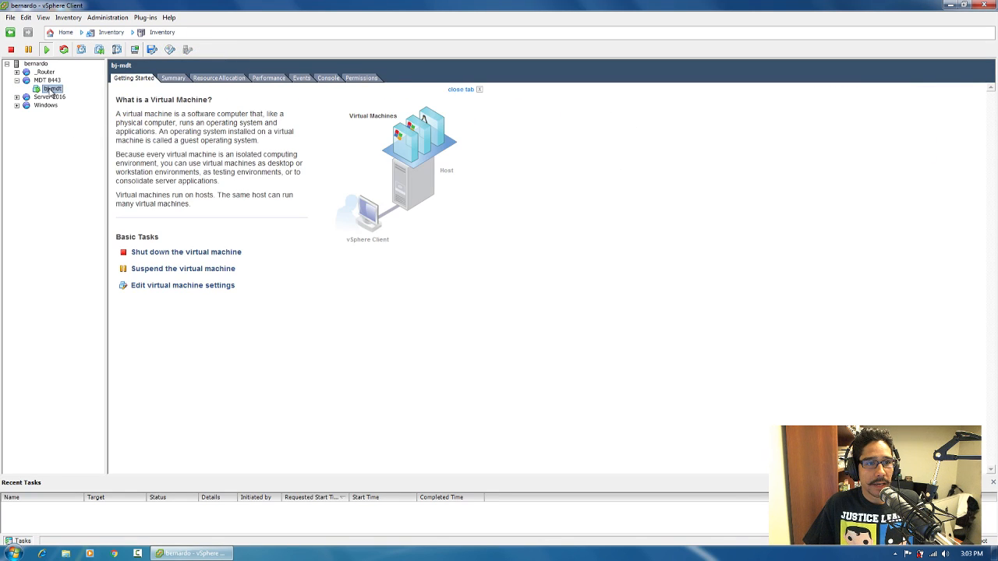
pyautogui.rightClick(51, 90)
pyautogui.click(87, 126)
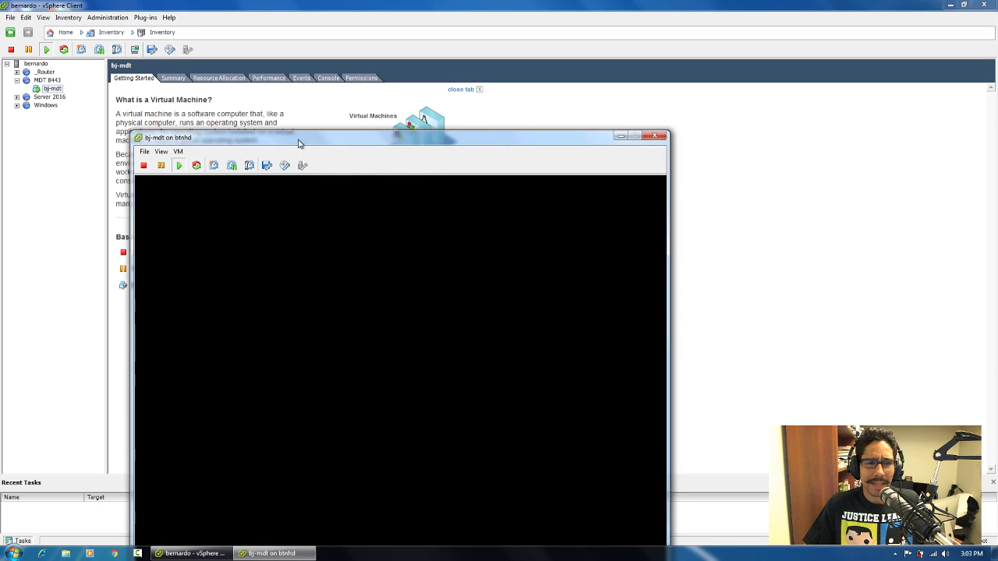
pyautogui.moveTo(299, 143); pyautogui.dragTo(303, 78)
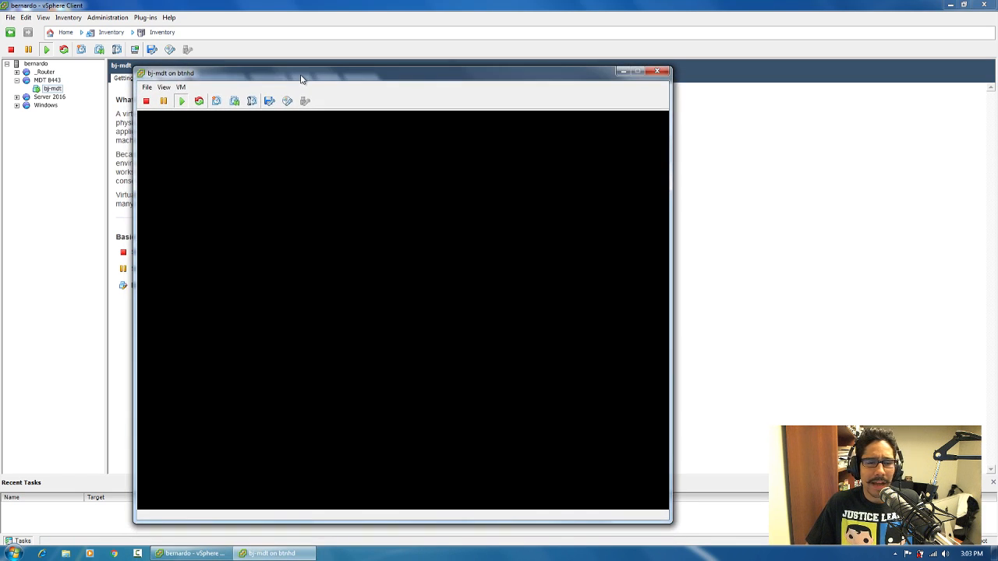
# Unlock the bj-mdt virtual machine and sign in to the Administrator account with the account password
pyautogui.click(330, 190)
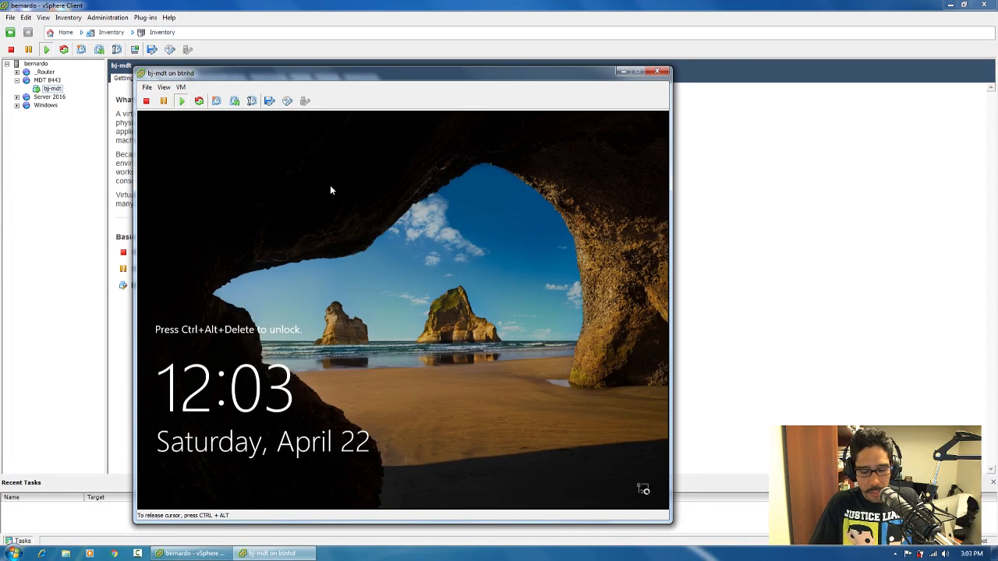
pyautogui.press('ctrl+alt+Insert')
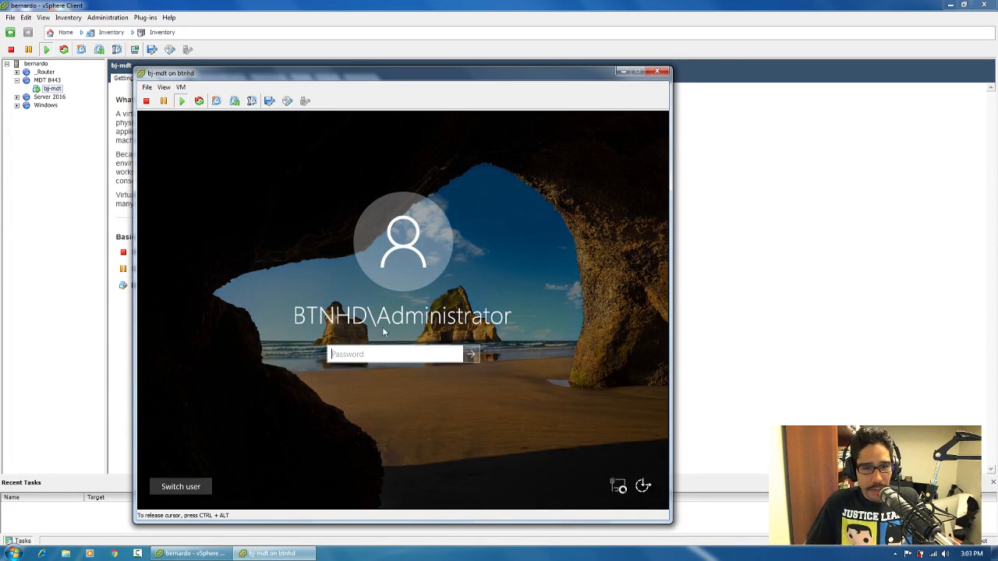
pyautogui.write('•')
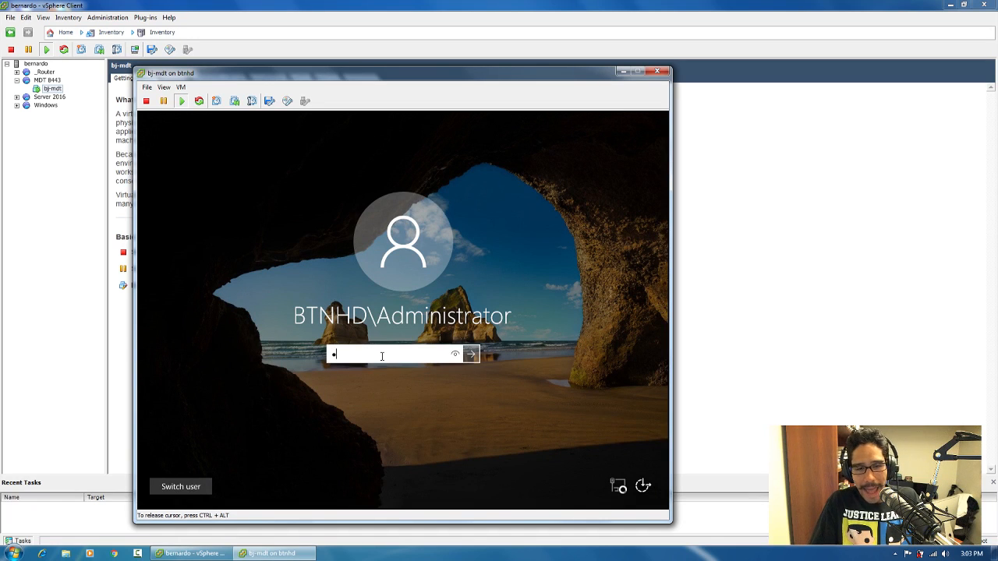
pyautogui.write('•••••••')
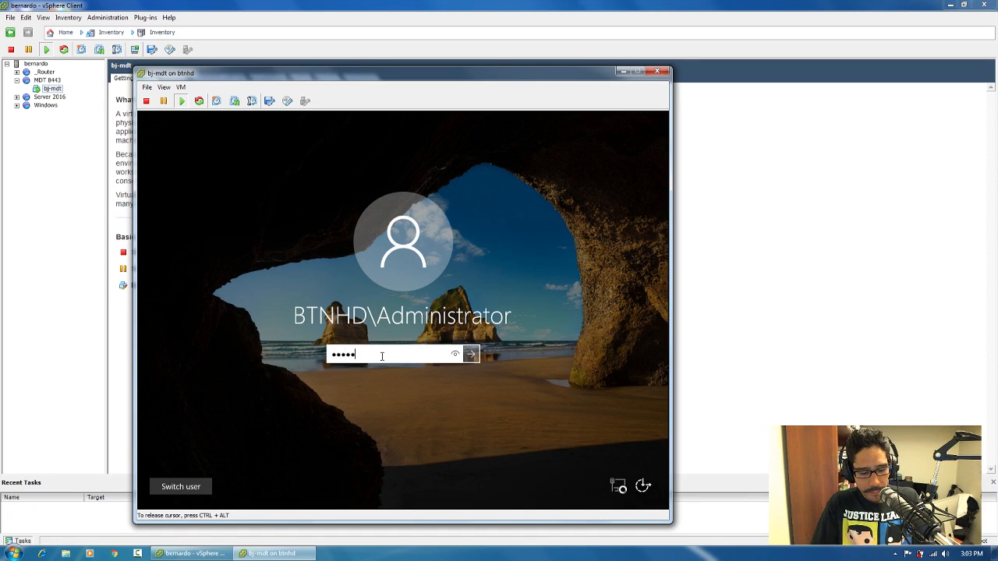
pyautogui.press('Return')
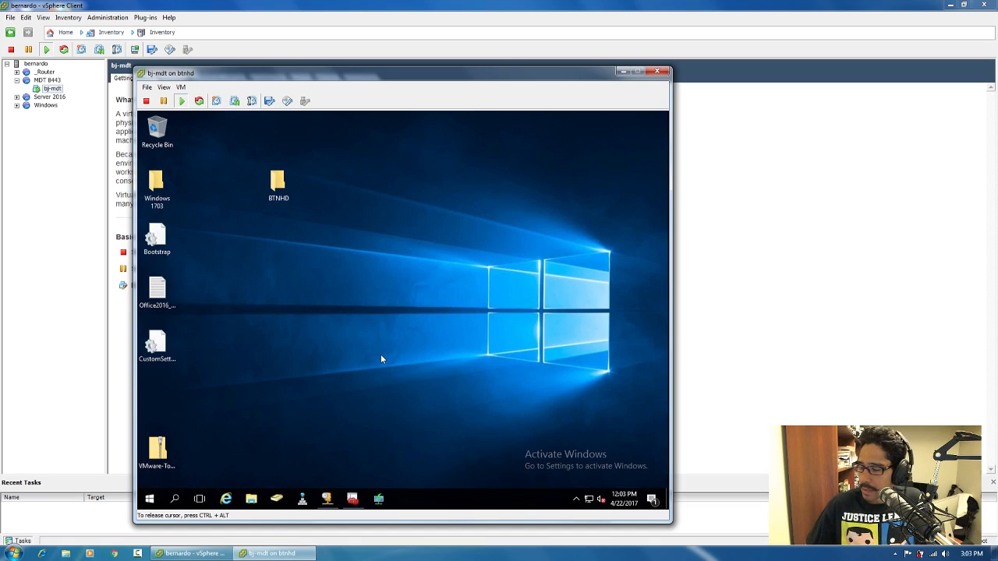
# Open the DHCP console on bj-mdt, and expand the _Router group in the vSphere inventory to check its virtual machine
pyautogui.click(327, 499)
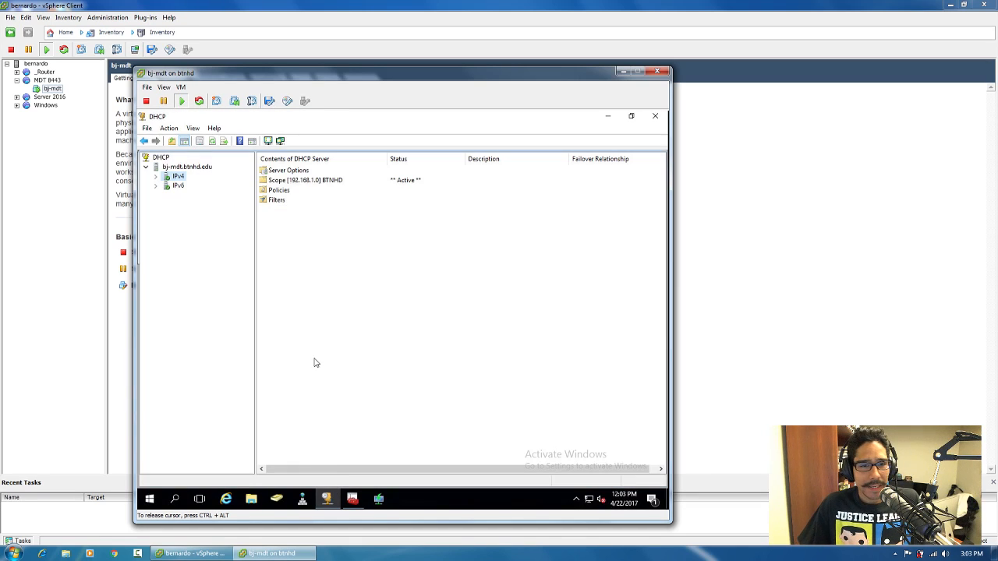
pyautogui.click(17, 71)
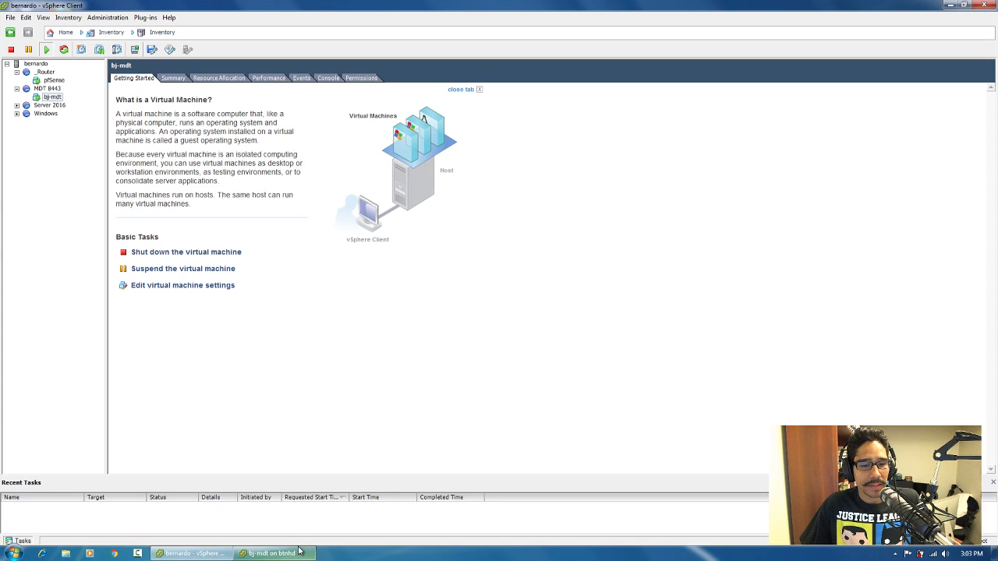
pyautogui.moveTo(288, 543)
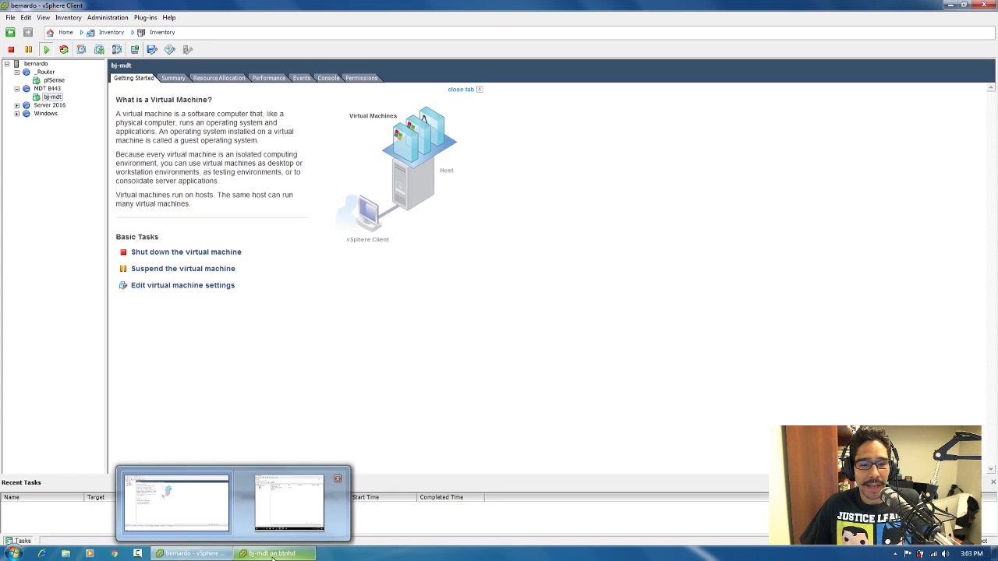
pyautogui.click(272, 555)
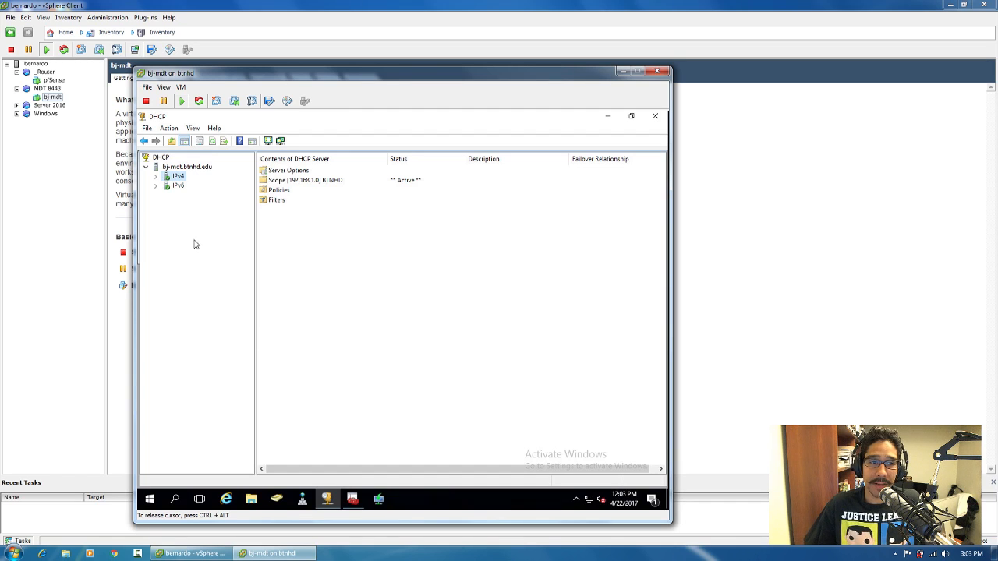
# Review the IPv4 server options and the BTNHD scope's address pool, address leases and scope options, closing DHCP when done
pyautogui.click(156, 178)
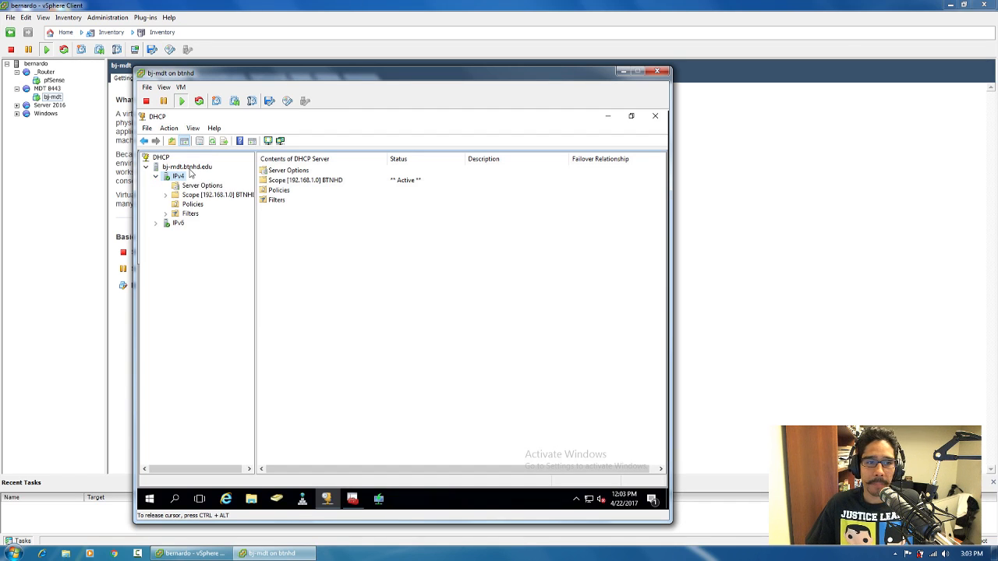
pyautogui.click(207, 194)
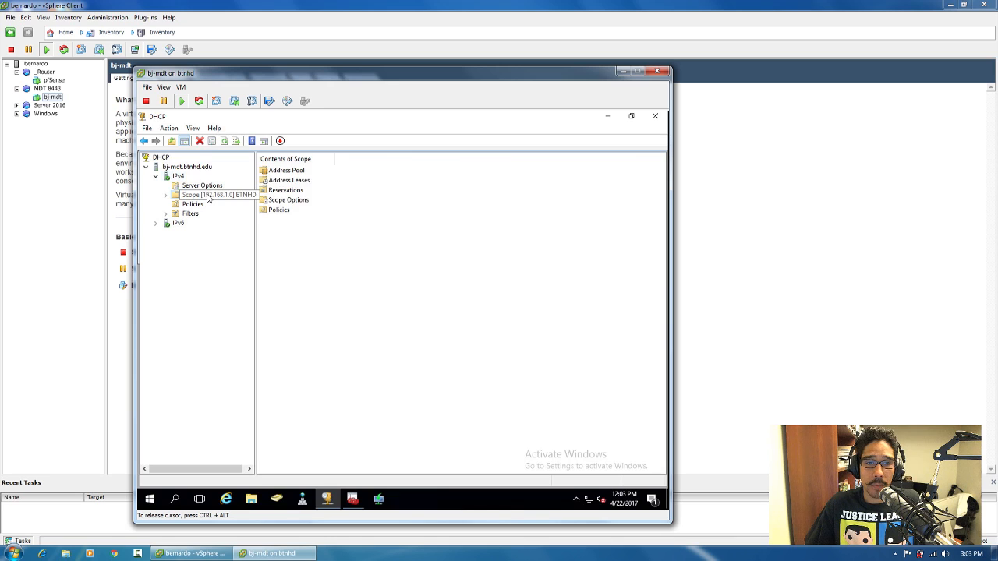
pyautogui.click(195, 186)
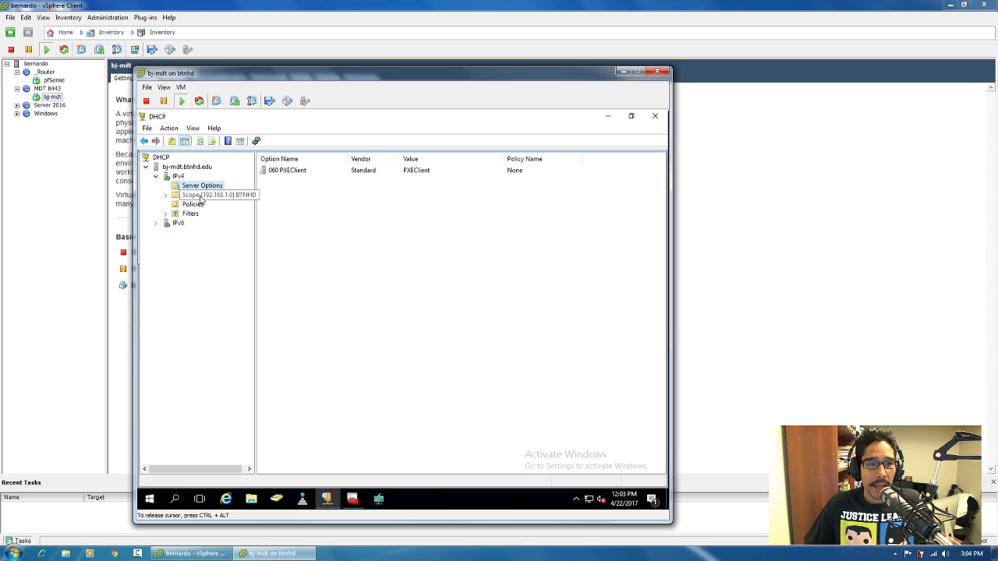
pyautogui.click(167, 195)
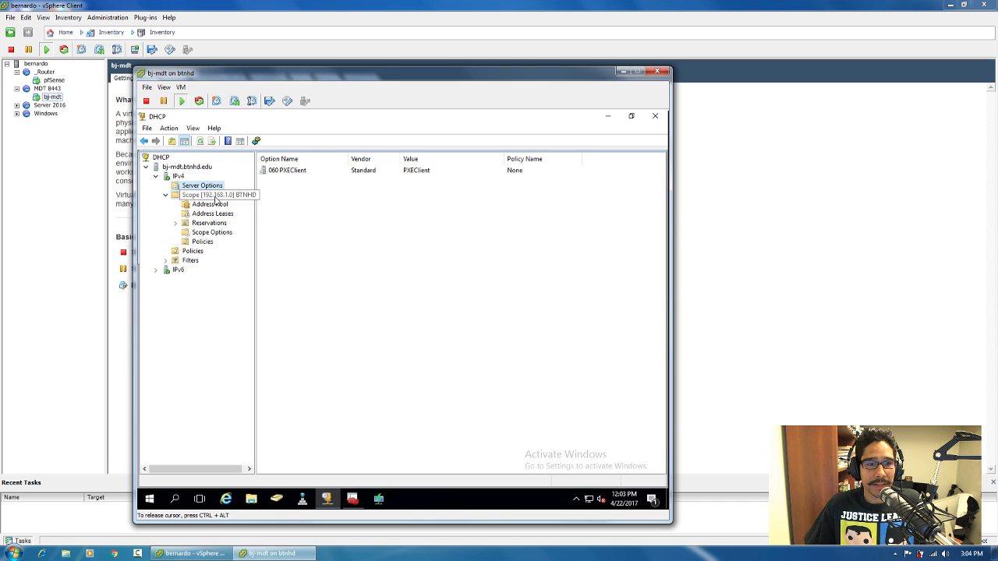
pyautogui.click(222, 195)
pyautogui.click(224, 205)
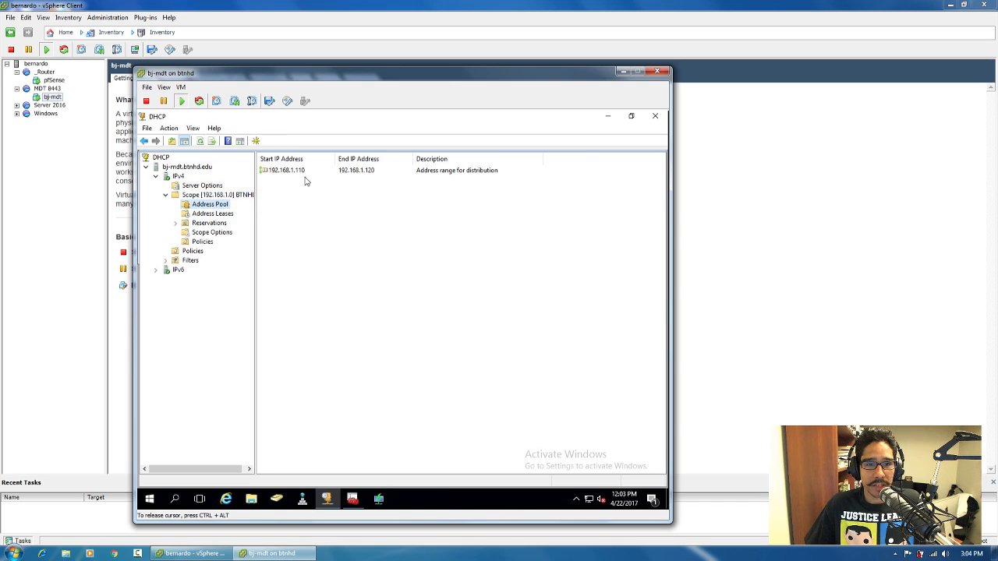
pyautogui.click(216, 214)
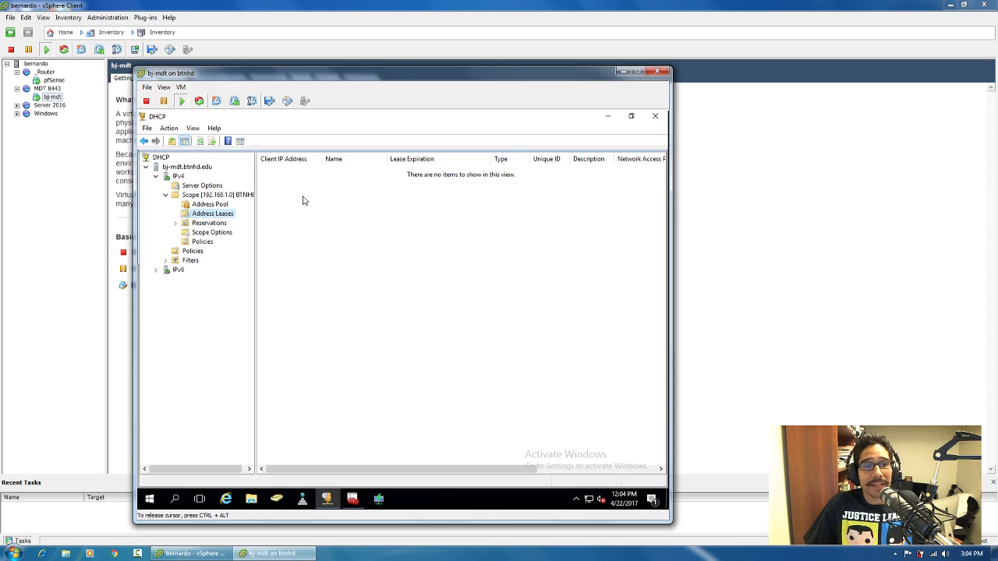
pyautogui.click(218, 235)
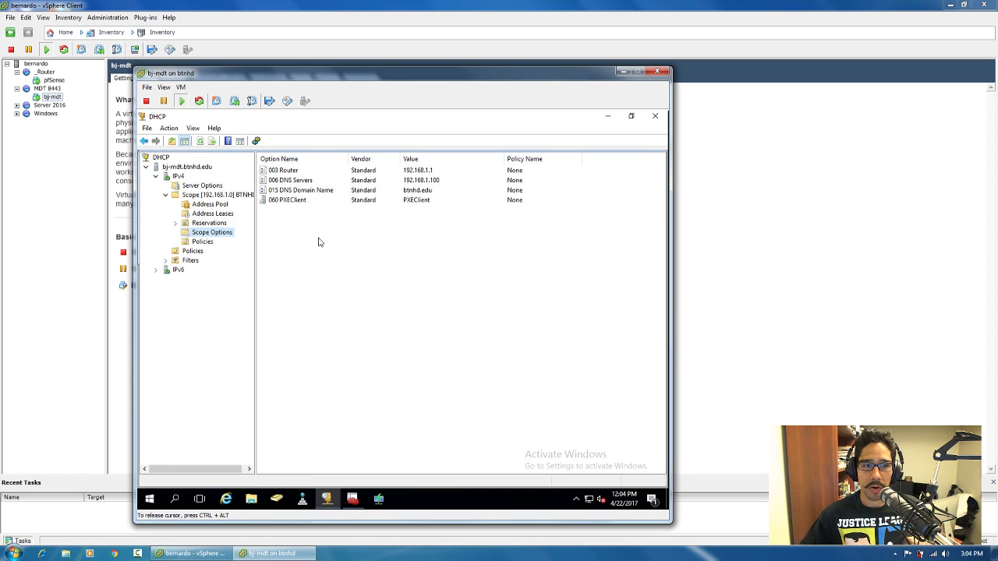
pyautogui.click(655, 116)
pyautogui.click(623, 72)
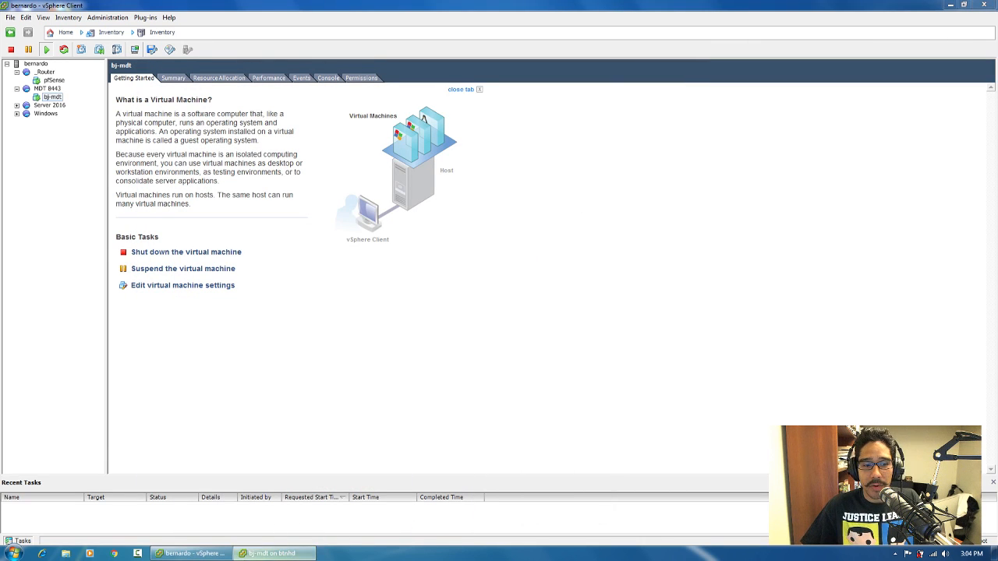
# Open Deployment Workbench on bj-mdt and inspect the properties of the Windows 10 x64 1703 v1.0 task sequence without changing them
pyautogui.click(268, 554)
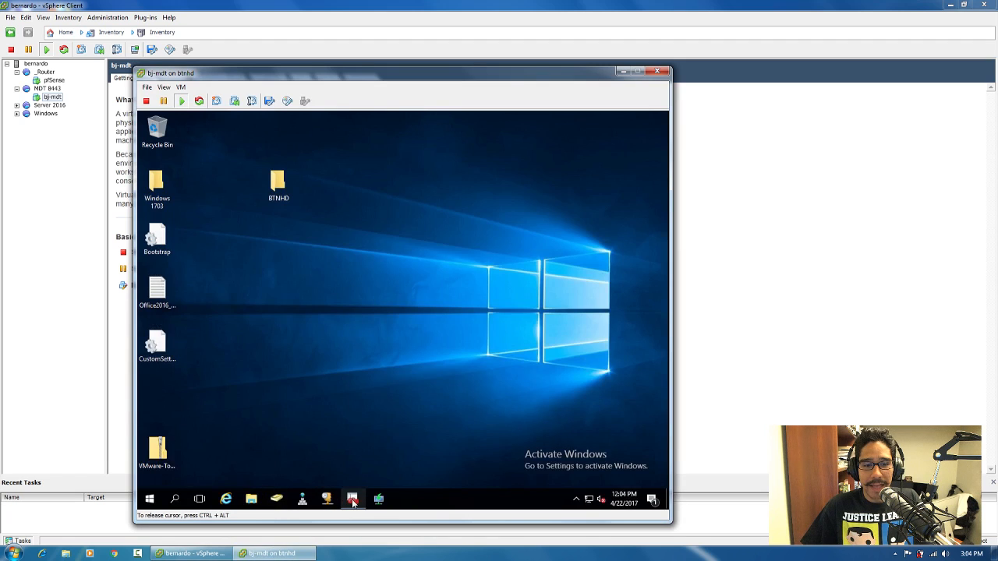
pyautogui.click(349, 503)
pyautogui.click(216, 276)
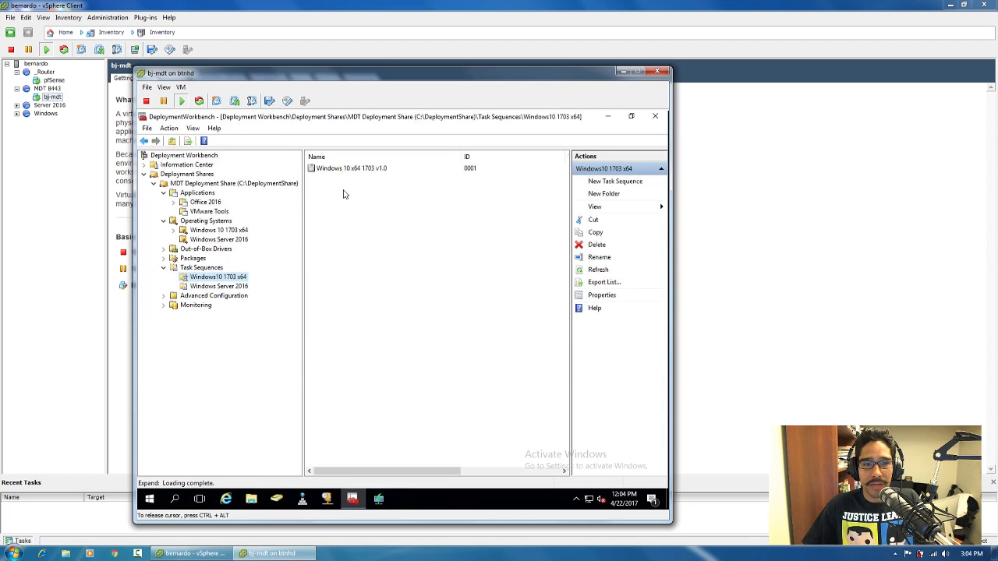
pyautogui.doubleClick(348, 168)
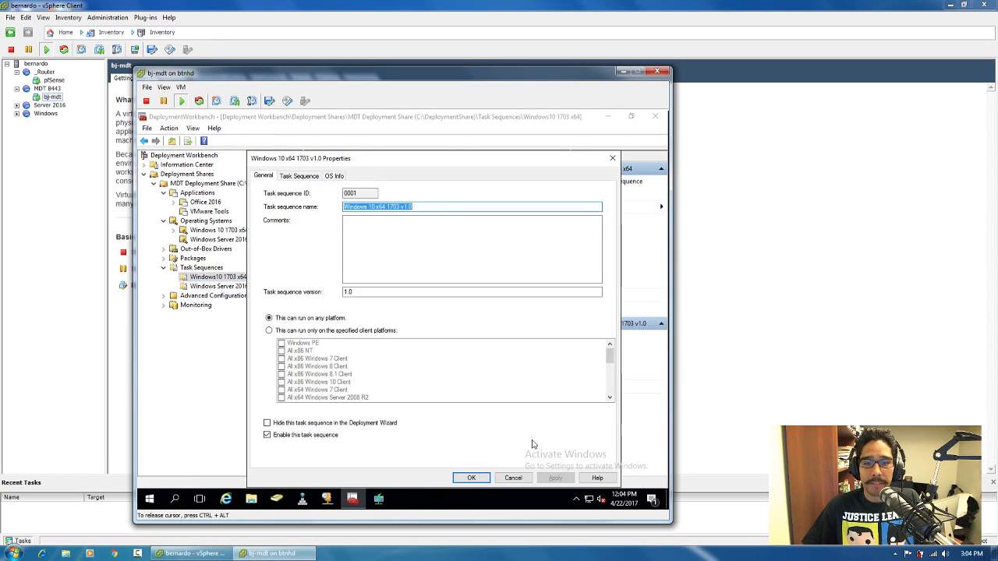
pyautogui.click(513, 478)
# Review the deployment share's Office 2016 and VMware Tools applications and its Windows Server 2016 operating systems, minimizing the workbench when done
pyautogui.click(204, 202)
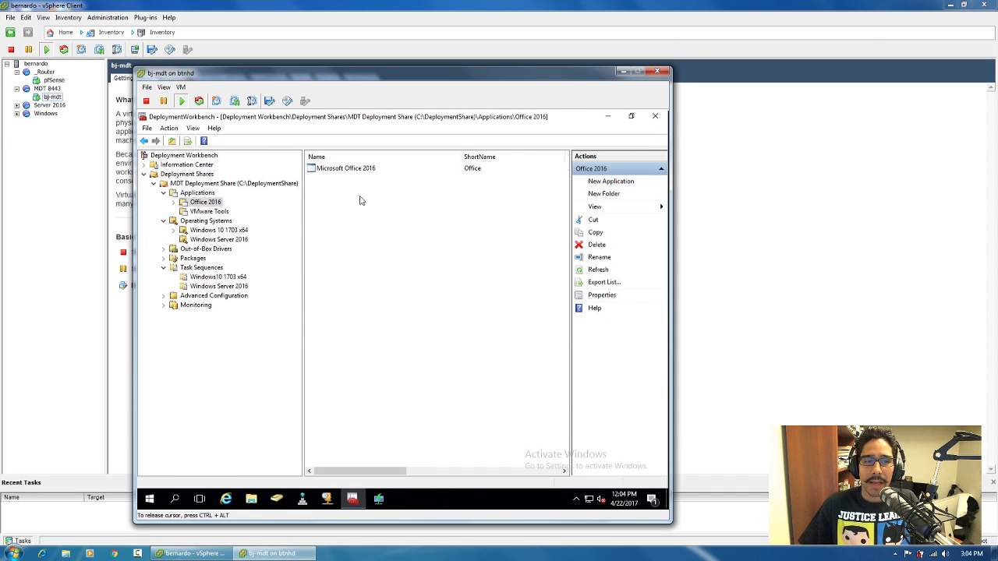
pyautogui.click(210, 212)
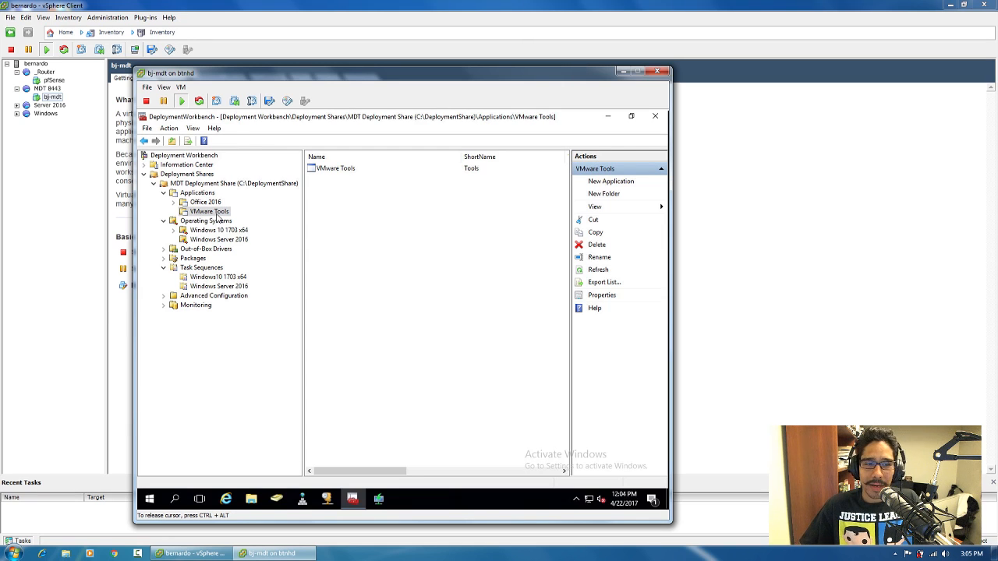
pyautogui.click(228, 287)
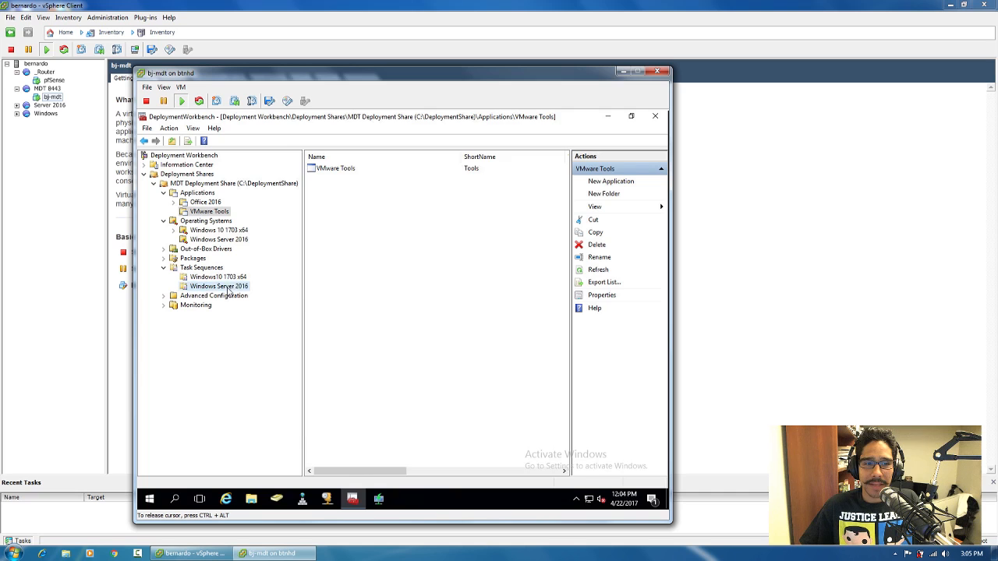
pyautogui.click(222, 212)
pyautogui.click(230, 241)
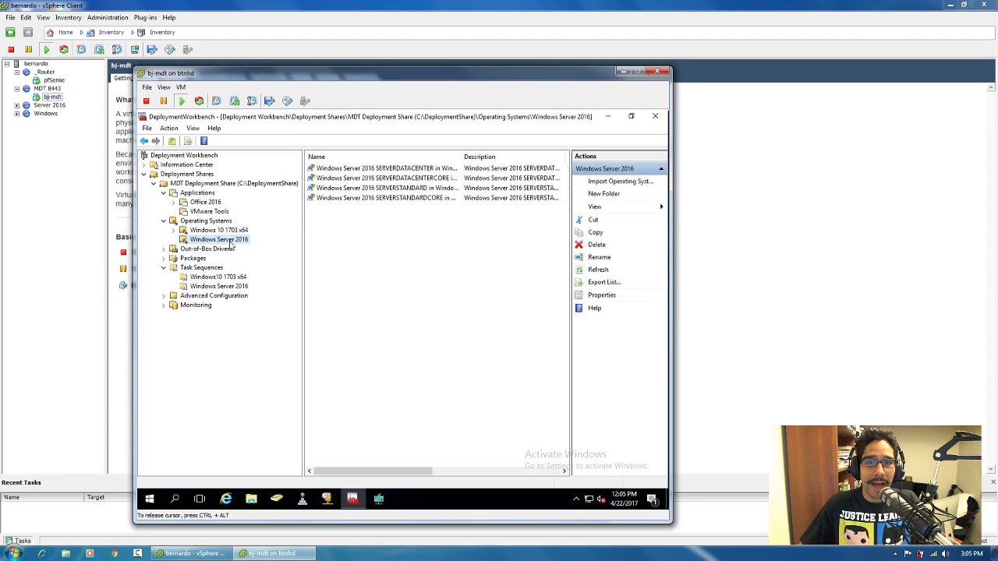
pyautogui.click(608, 116)
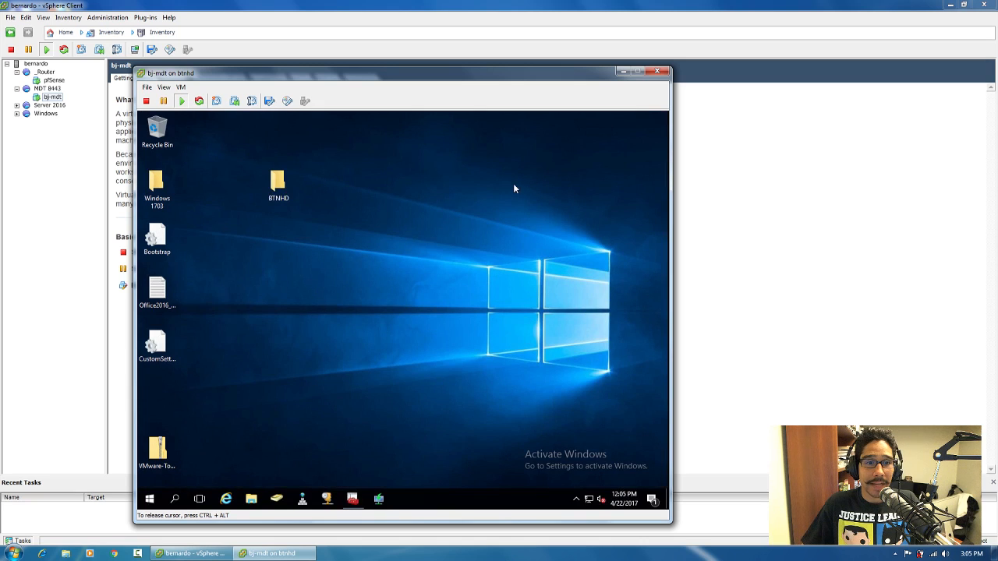
# Open the BTNHD desktop folder and examine the Install - Microsoft Visual C++ - x86-x64 folder and its source subfolder
pyautogui.doubleClick(282, 193)
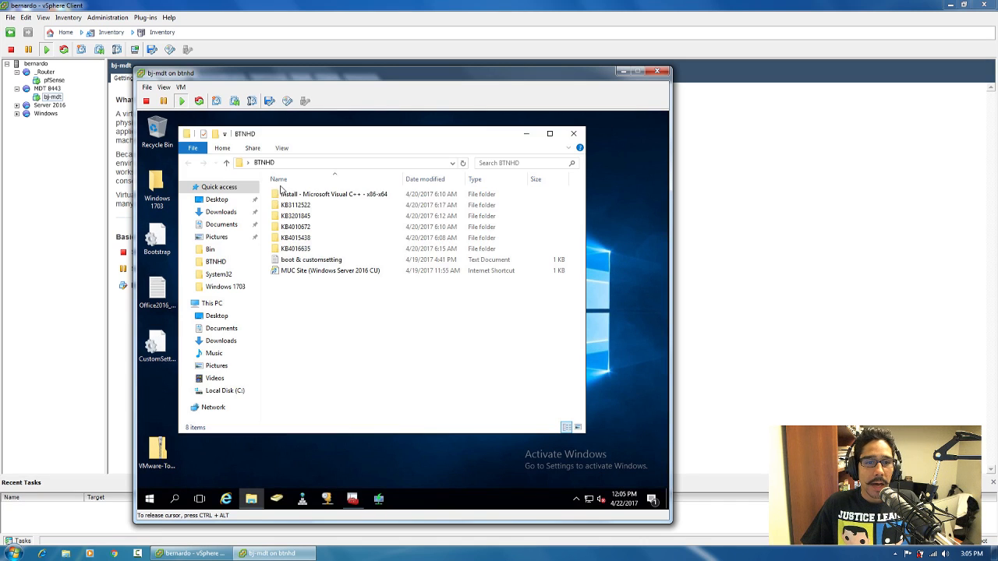
pyautogui.doubleClick(348, 196)
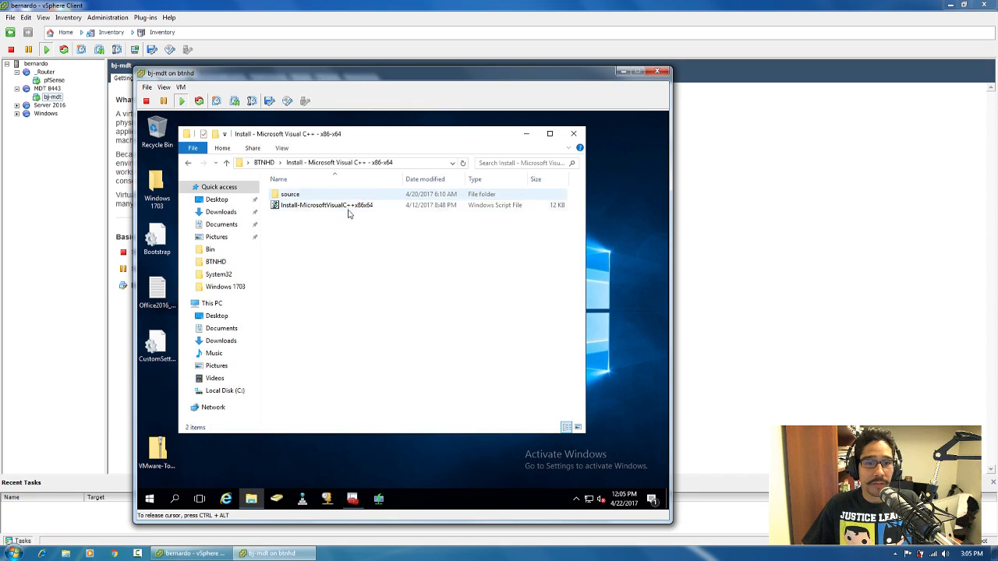
pyautogui.doubleClick(303, 196)
pyautogui.click(188, 162)
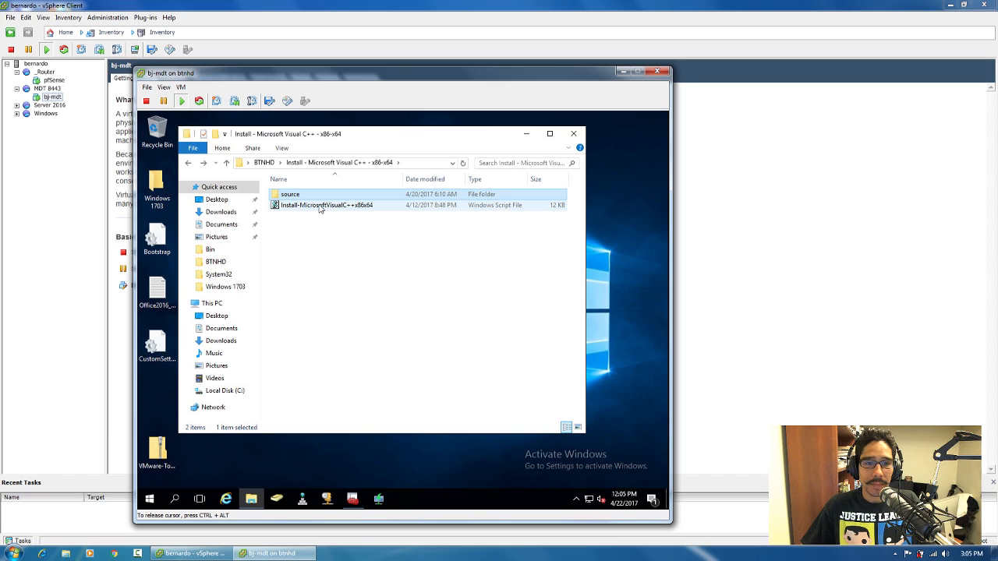
pyautogui.click(188, 163)
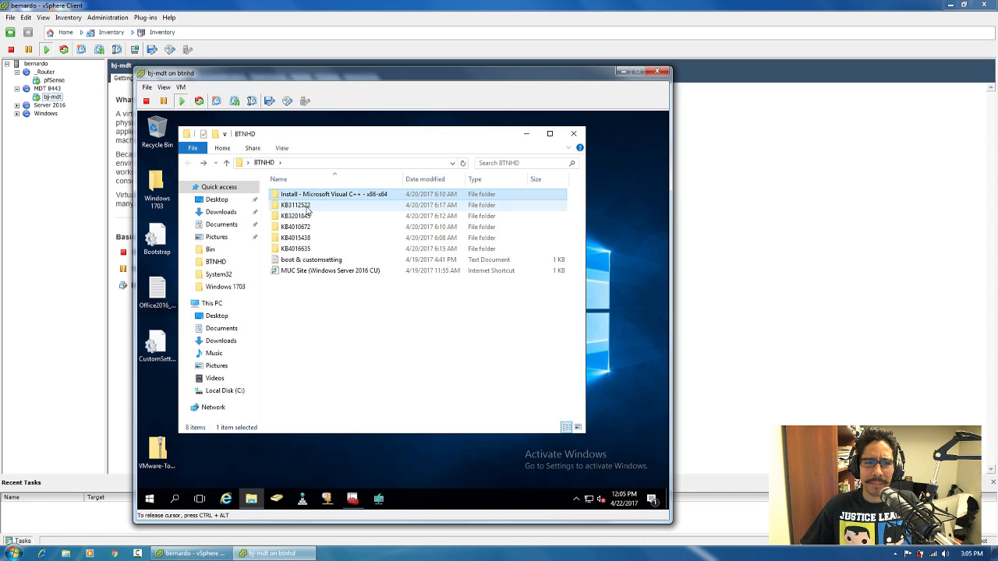
# Check the contents of the KB3112522 folder and select the boot & customsetting text document in BTNHD
pyautogui.doubleClick(296, 205)
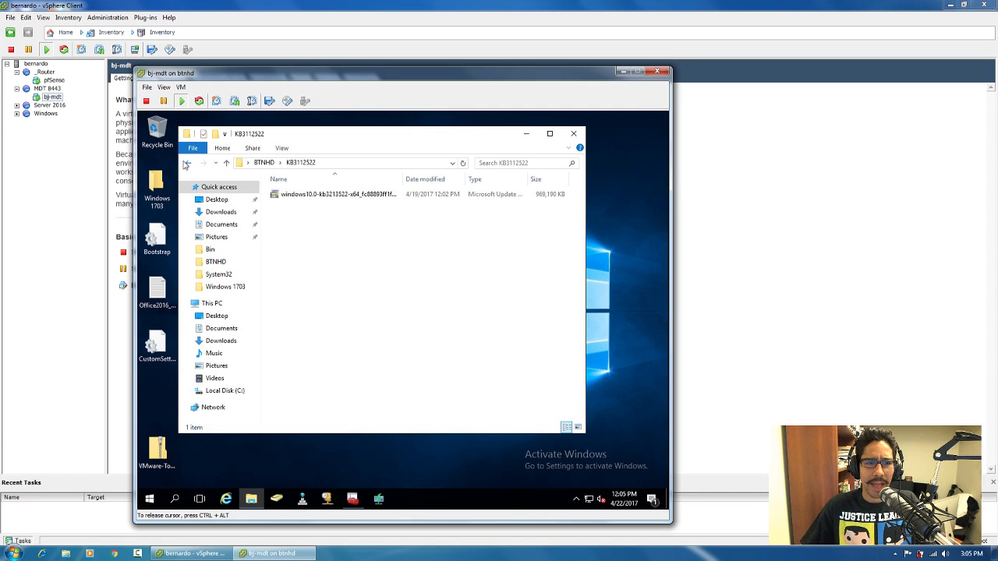
pyautogui.click(187, 163)
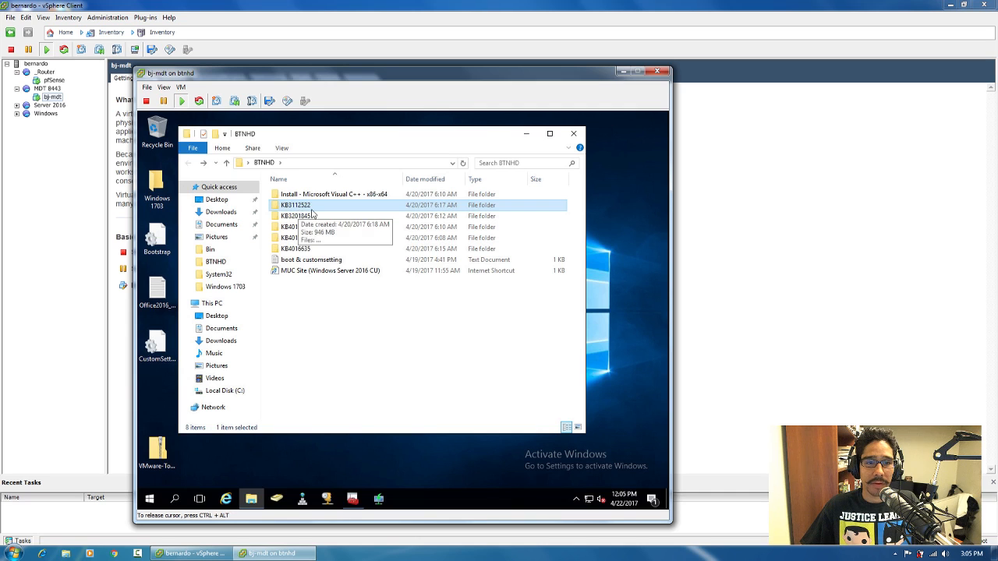
pyautogui.click(315, 262)
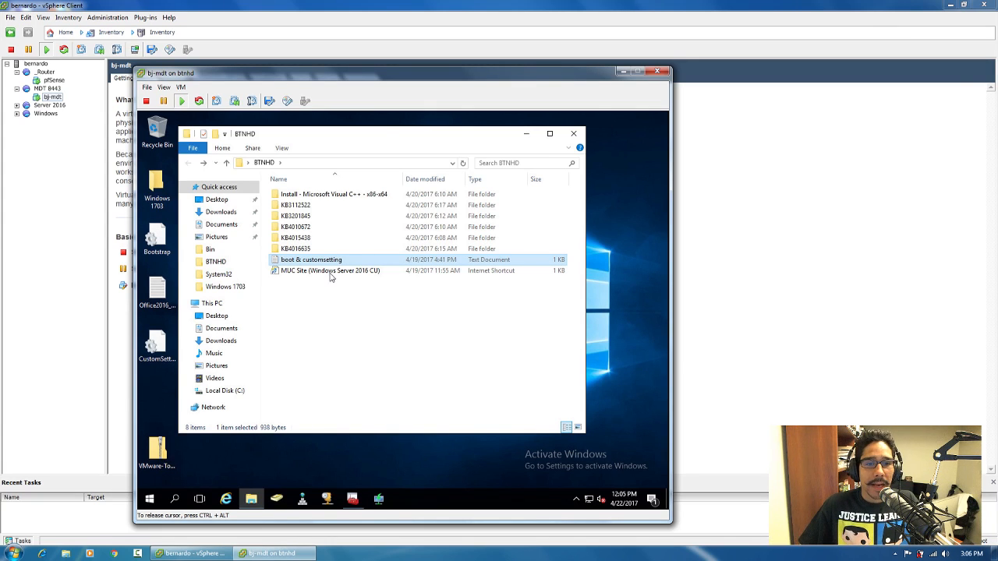
# Select the MUC Site (Windows Server 2016 CU) shortcut, then close the BTNHD folder and minimize the bj-mdt console
pyautogui.click(331, 273)
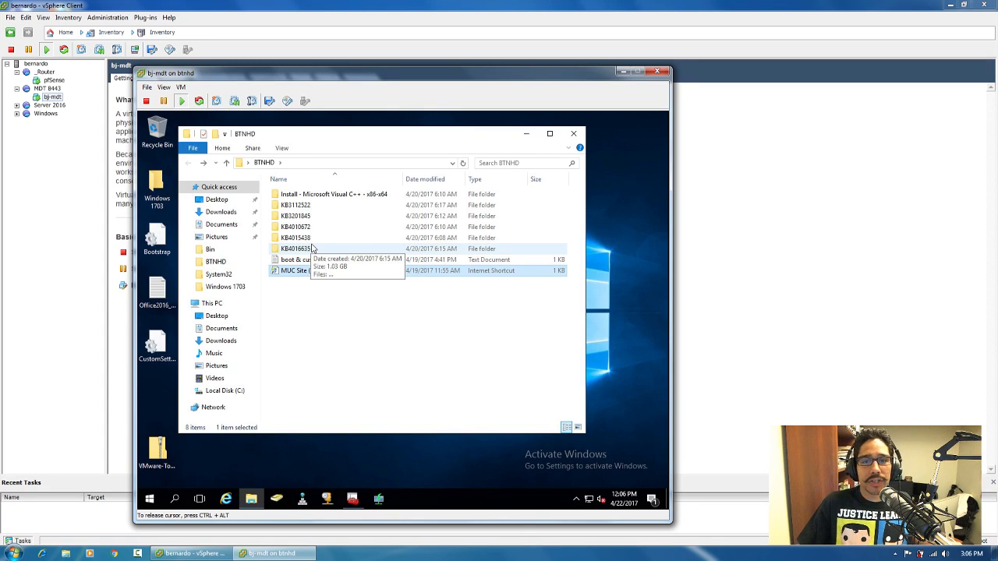
pyautogui.click(574, 134)
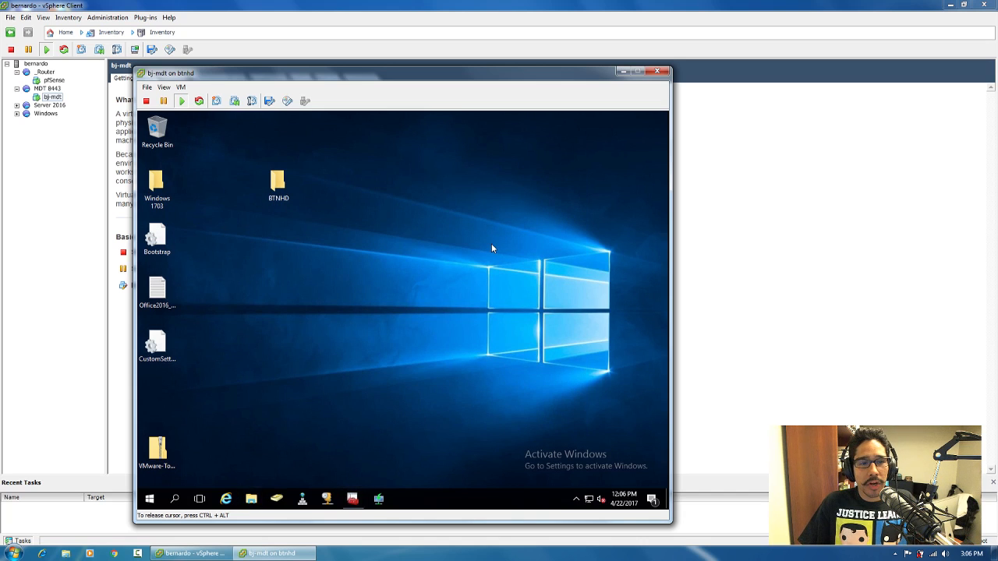
pyautogui.click(621, 71)
pyautogui.click(10, 18)
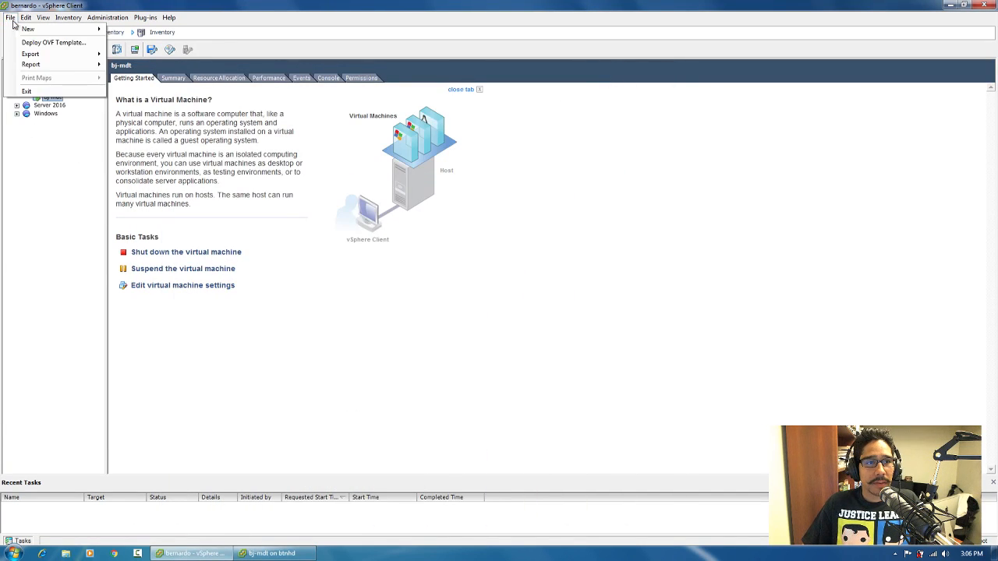
pyautogui.moveTo(30, 35)
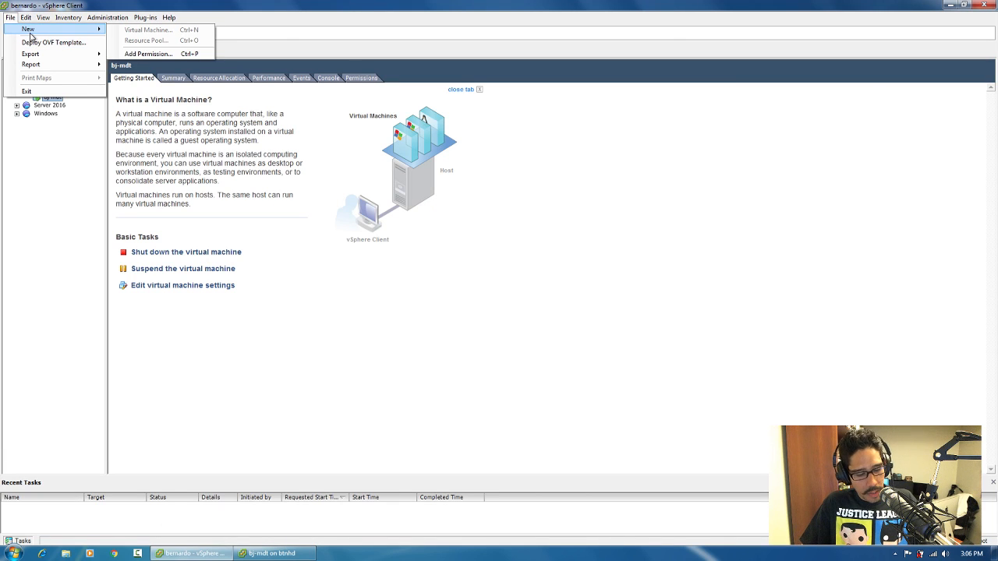
pyautogui.click(57, 182)
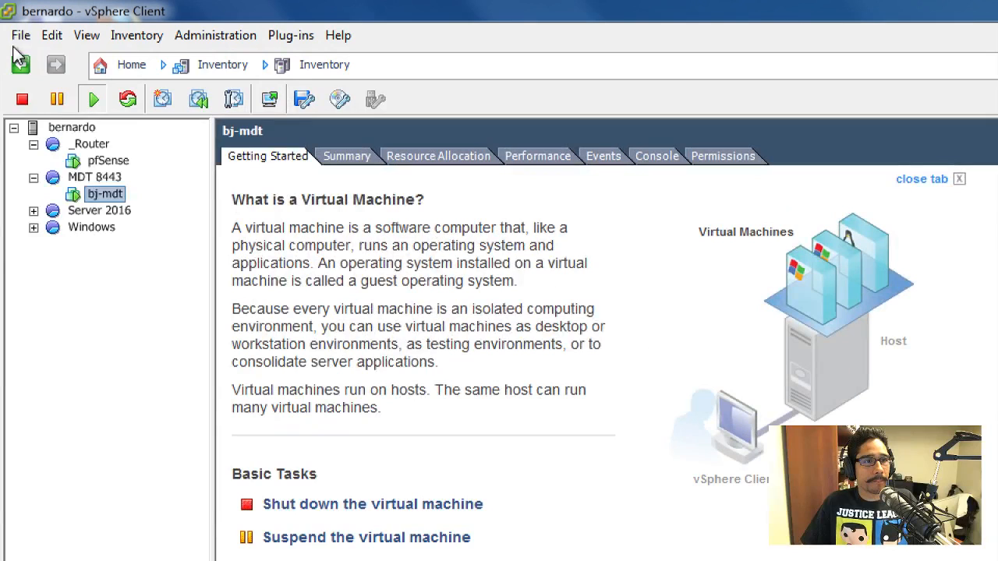
pyautogui.click(18, 36)
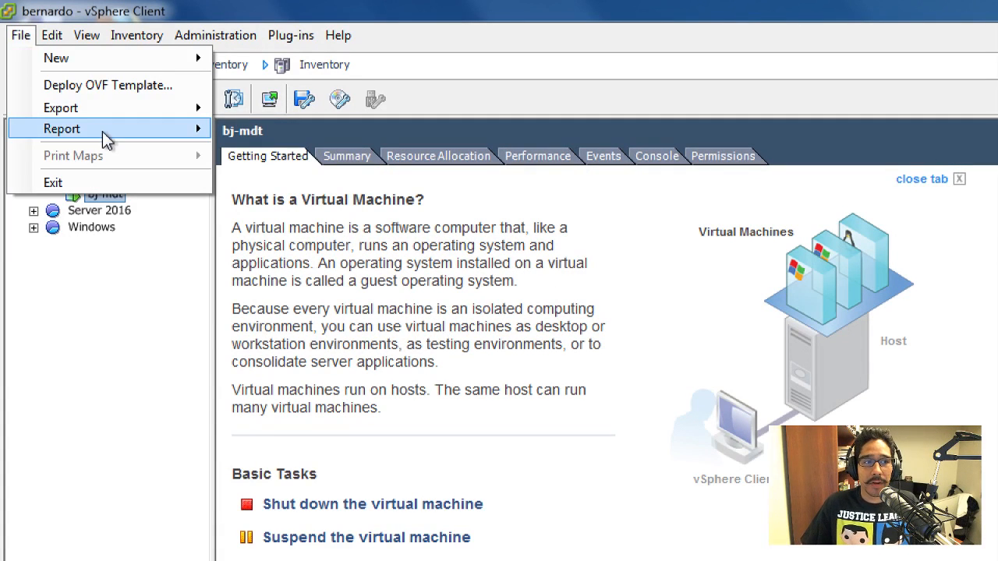
pyautogui.moveTo(102, 60)
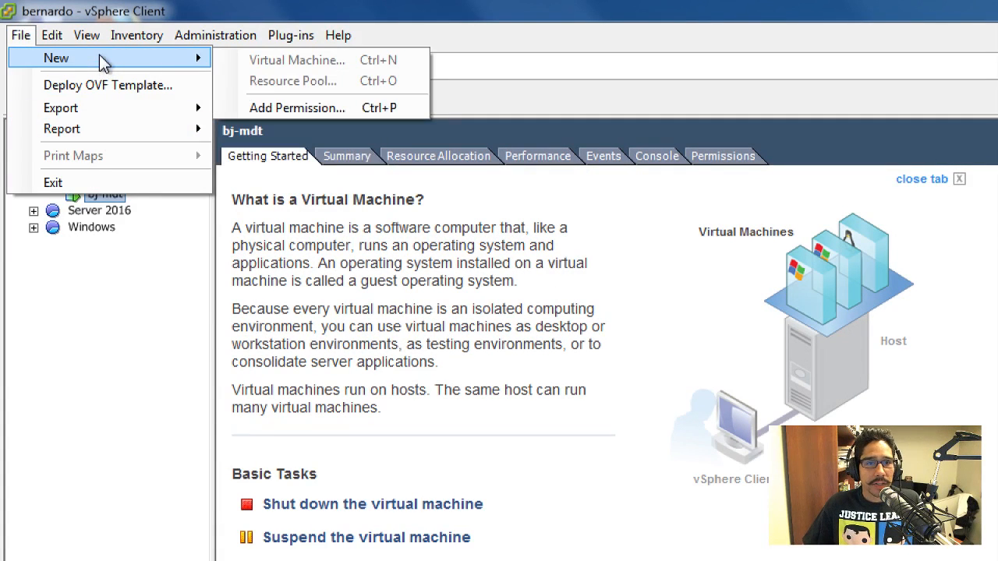
pyautogui.click(114, 391)
# Start a new virtual machine with the Typical configuration in the Windows resource pool and name it TSR003
pyautogui.click(95, 226)
pyautogui.rightClick(95, 226)
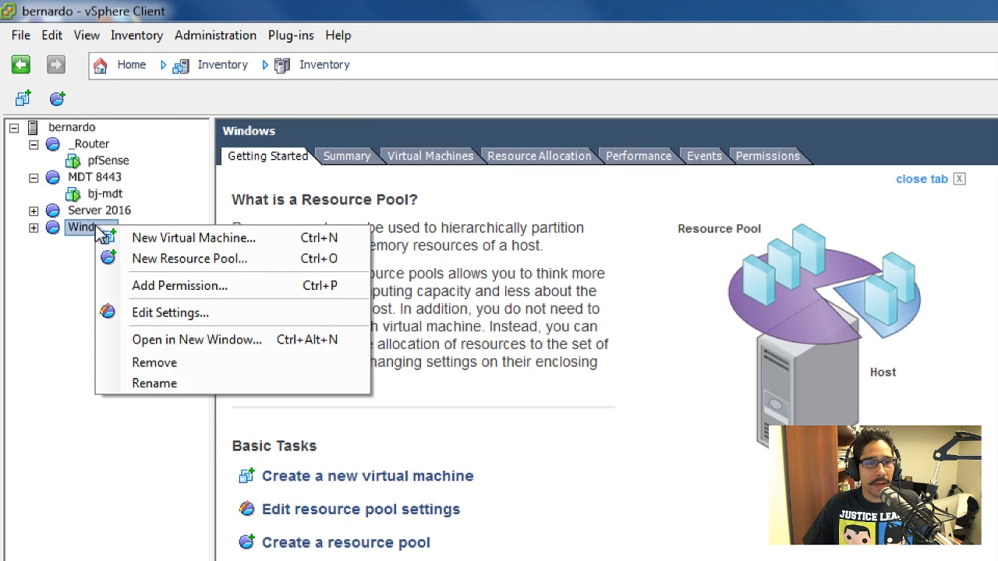
pyautogui.click(176, 239)
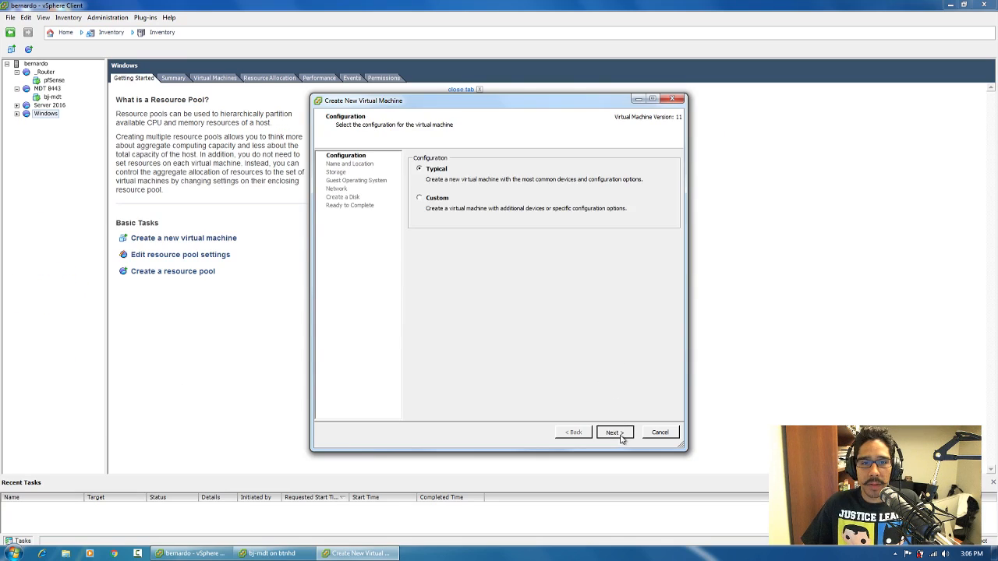
pyautogui.click(620, 435)
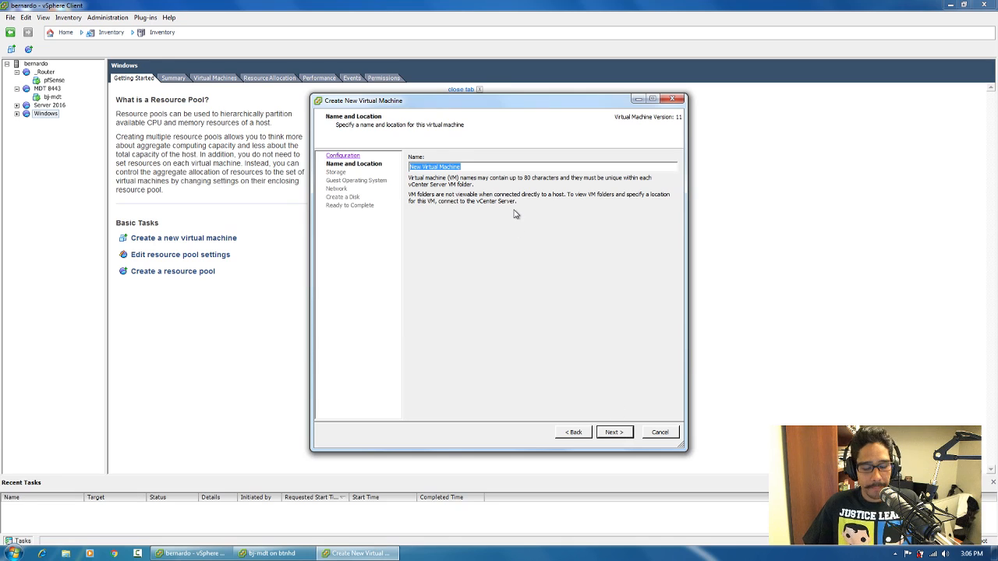
pyautogui.write('TSR003')
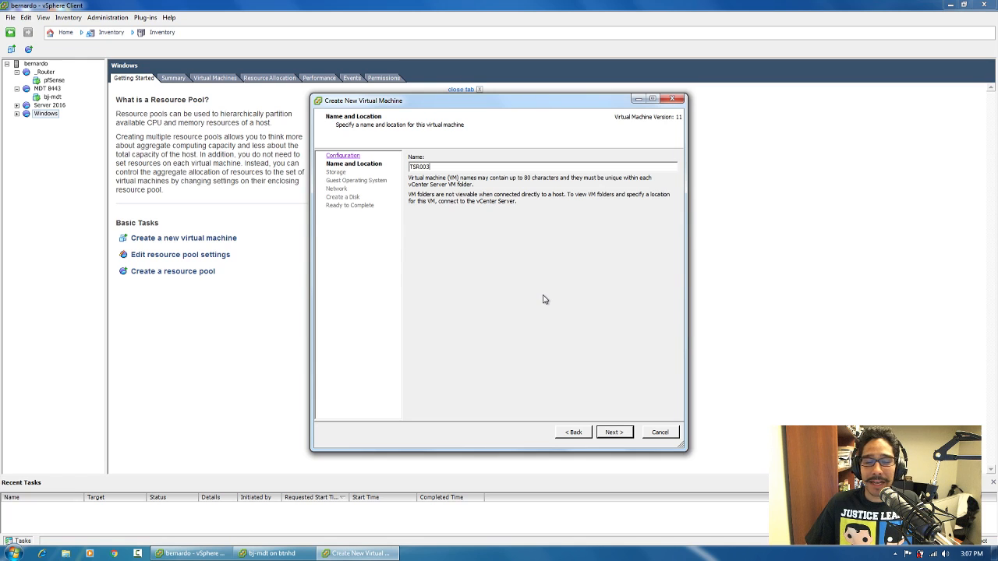
pyautogui.click(615, 433)
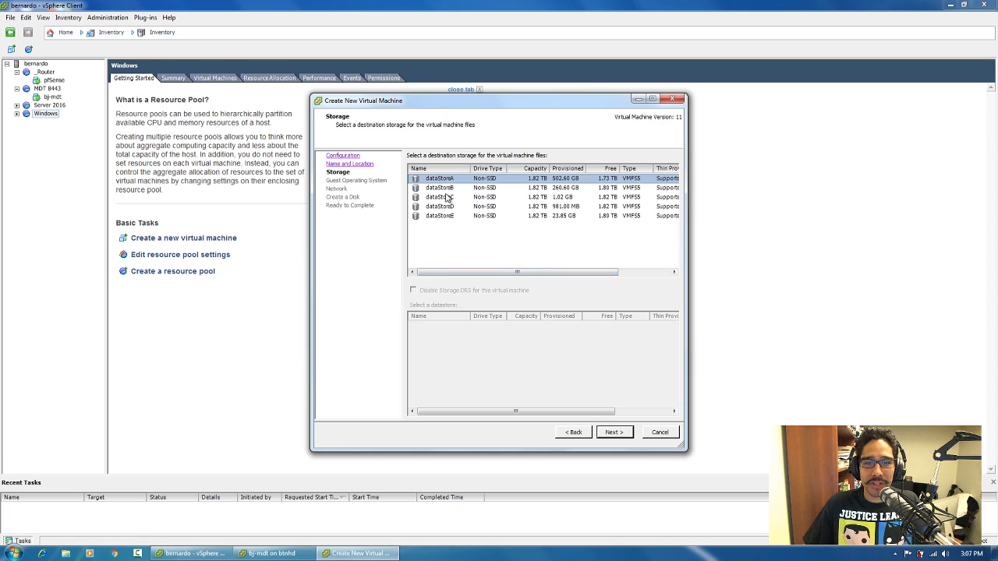
# Store the virtual machine on dataStoreC and set its guest operating system to Microsoft Windows 10 (64-bit)
pyautogui.click(451, 198)
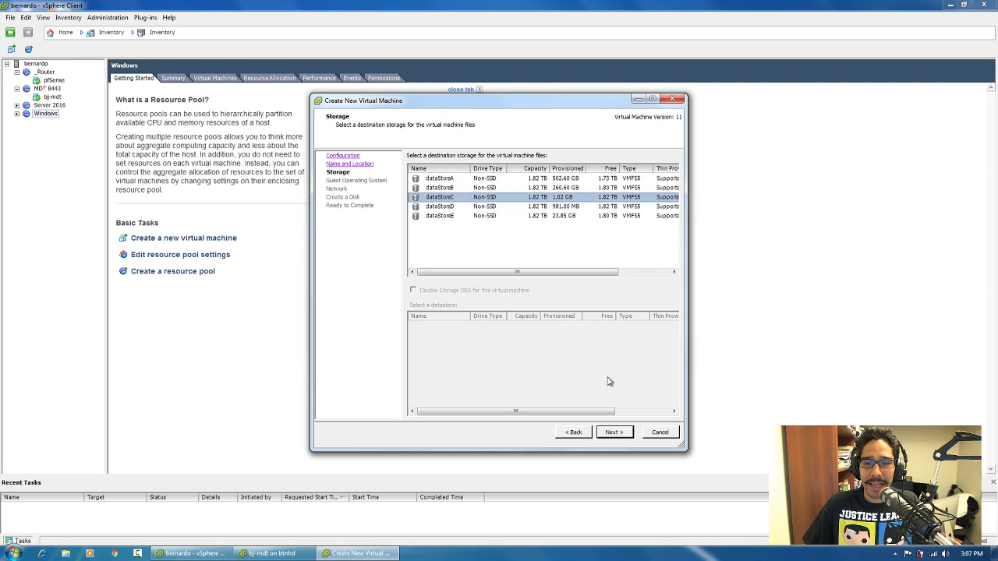
pyautogui.click(614, 434)
pyautogui.click(469, 222)
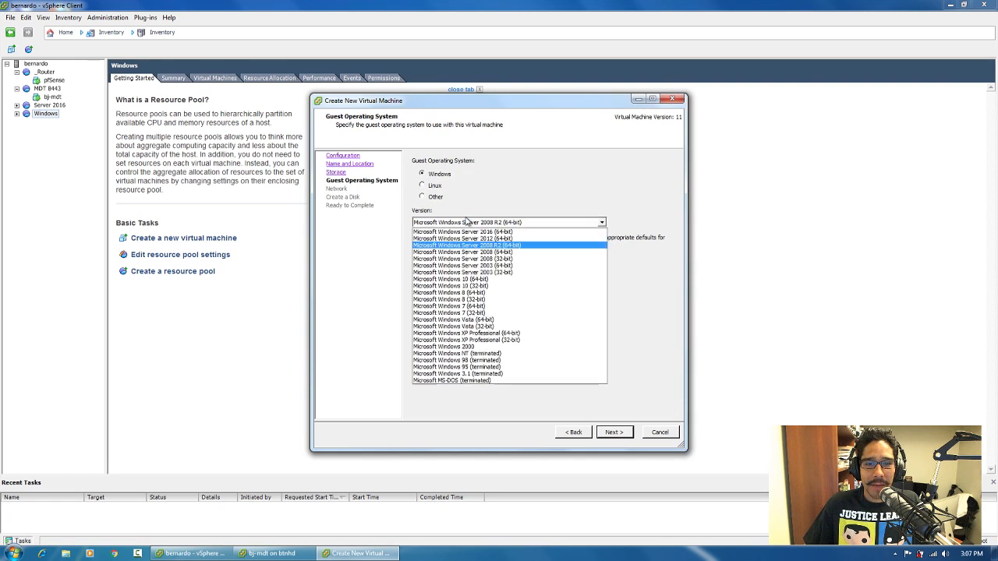
pyautogui.click(492, 282)
pyautogui.click(606, 433)
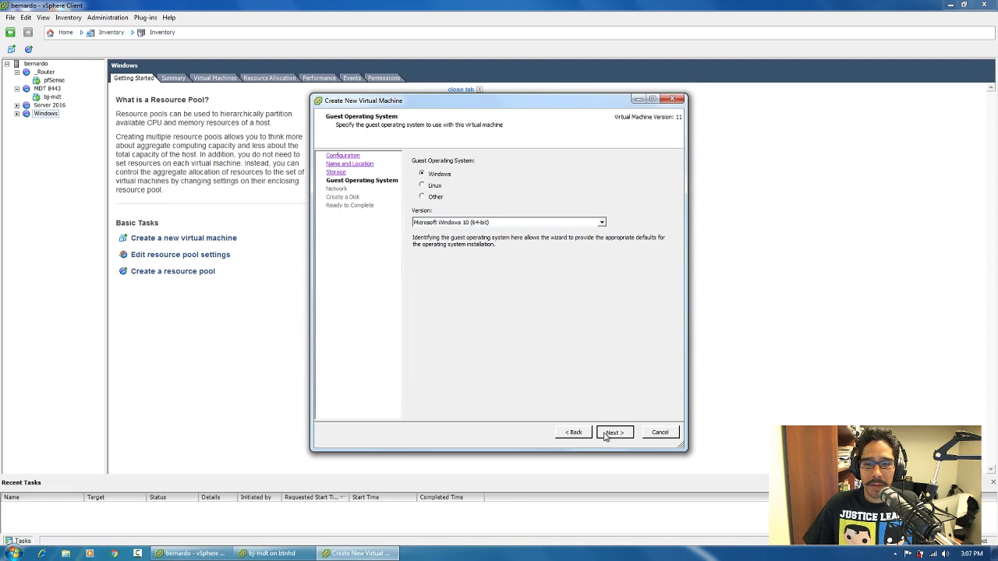
# Connect the virtual machine's NIC 1 to NAT Network and accept the network settings
pyautogui.click(484, 211)
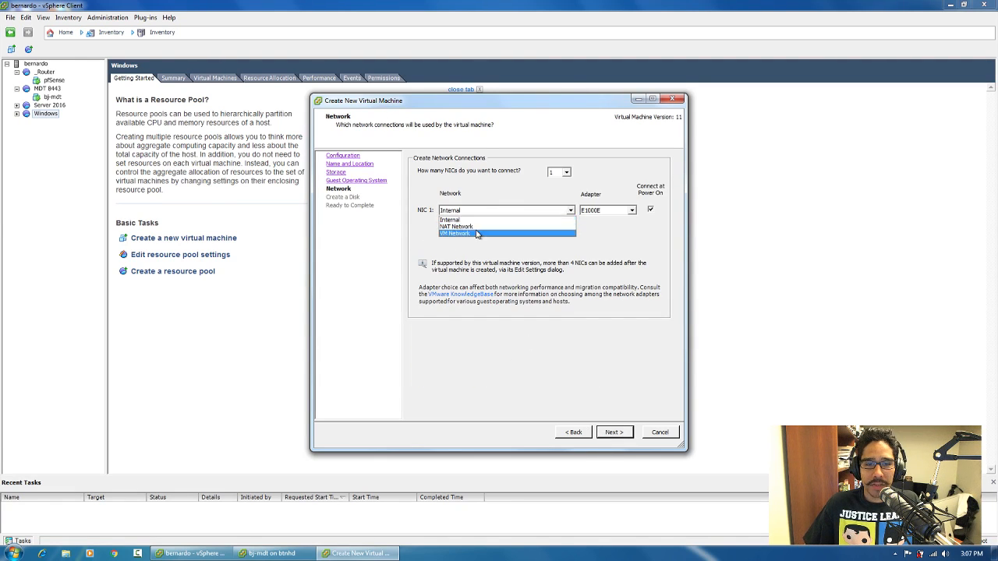
pyautogui.click(478, 227)
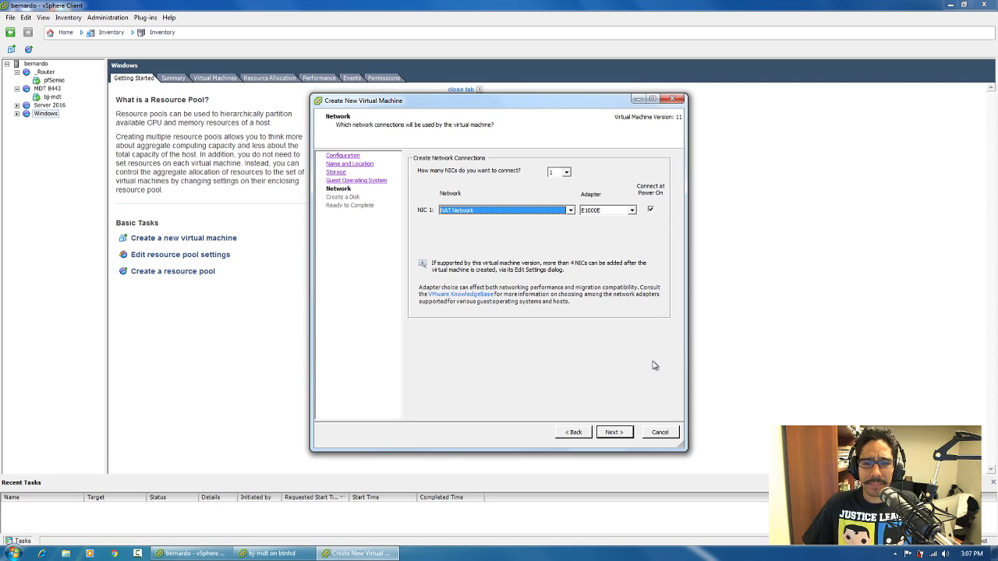
pyautogui.click(615, 433)
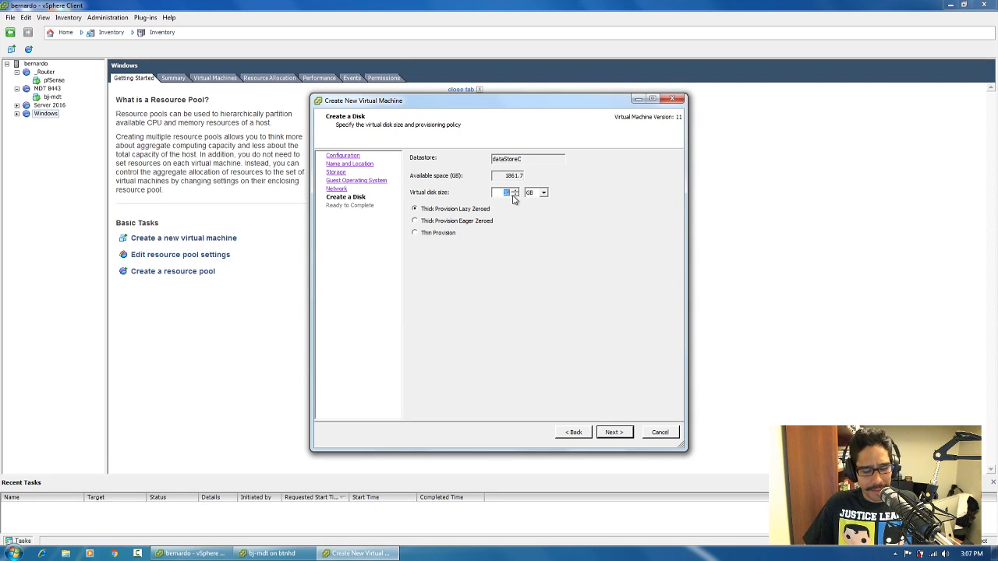
# Give the virtual machine a 100 GB thin-provisioned disk and finish creating it
pyautogui.write('1')
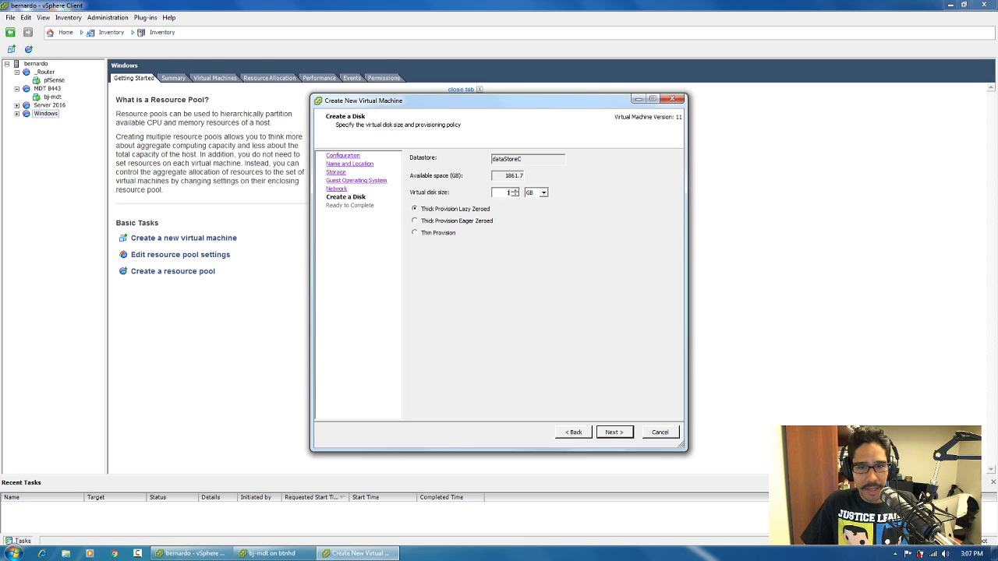
pyautogui.write('000')
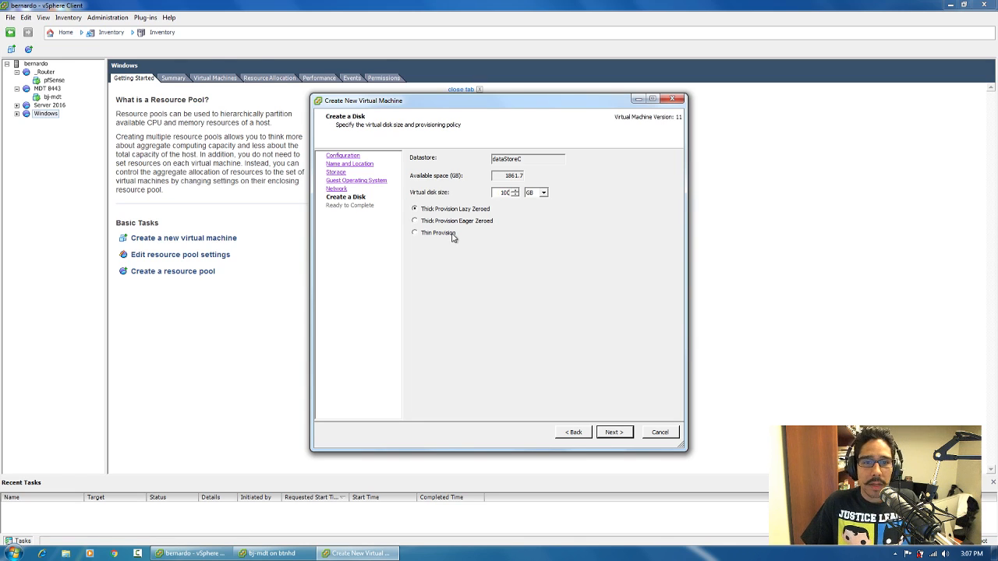
pyautogui.click(449, 236)
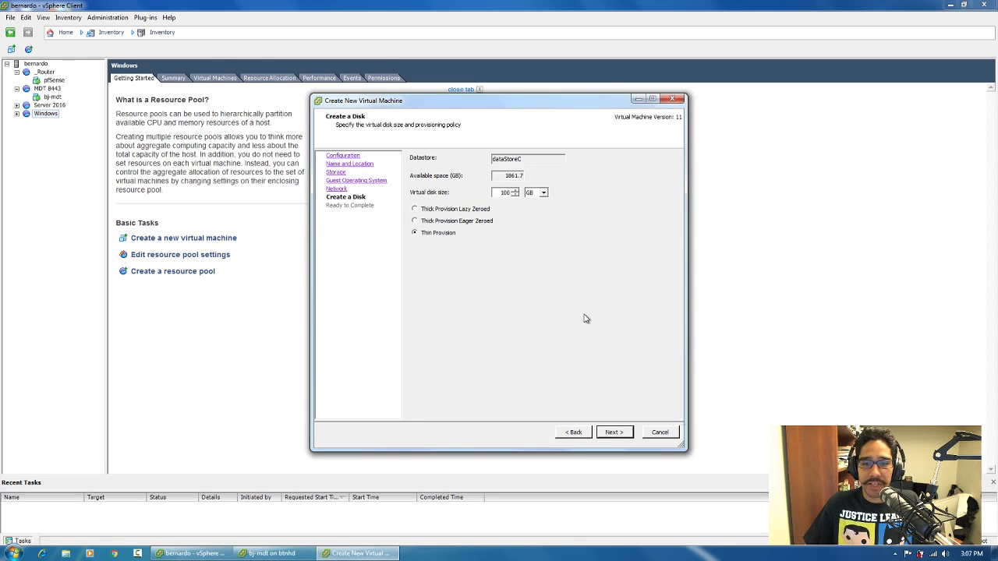
pyautogui.click(615, 433)
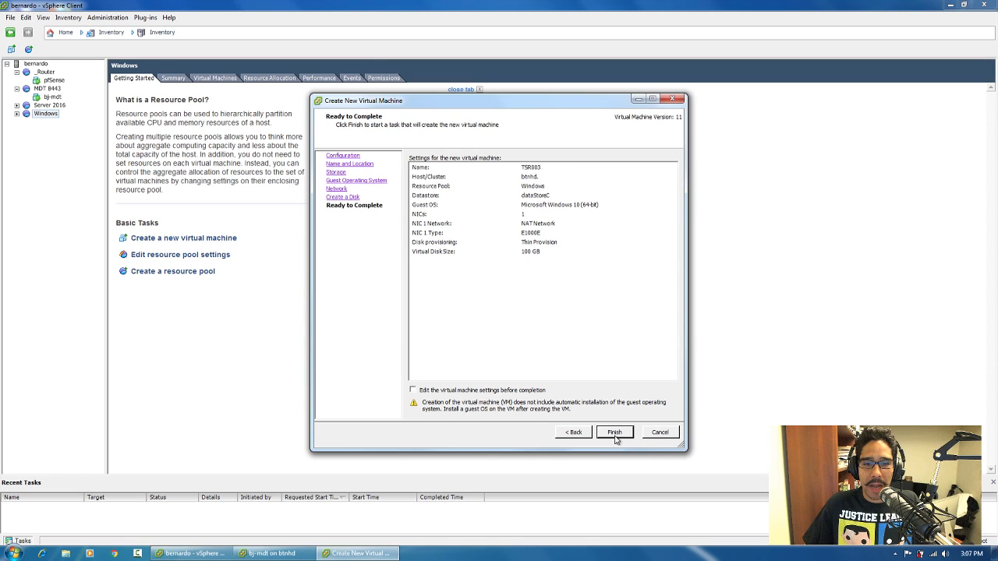
pyautogui.click(615, 433)
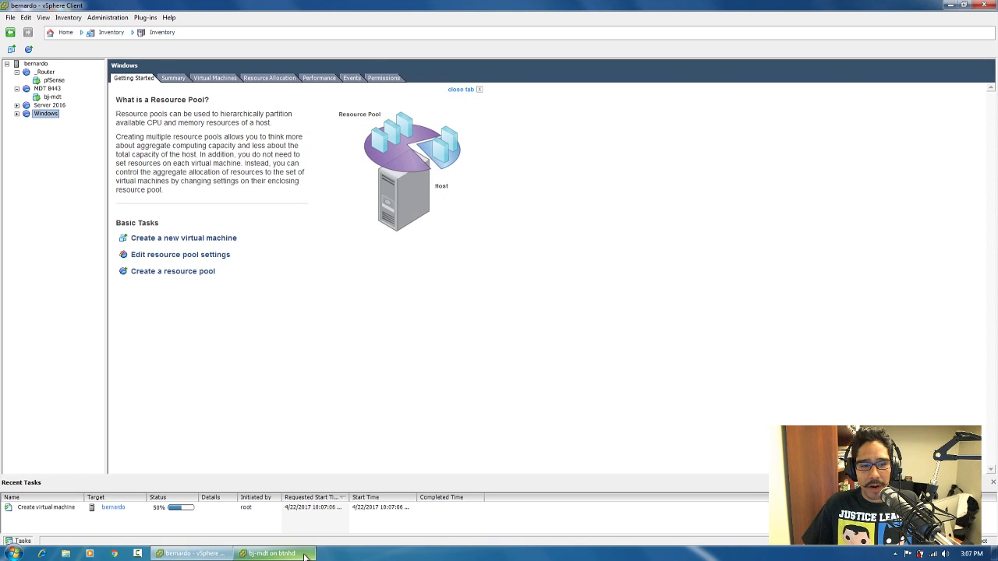
# Open DHCP maximized on bj-mdt, expand the server's IPv4 node and widen the console tree
pyautogui.moveTo(216, 491)
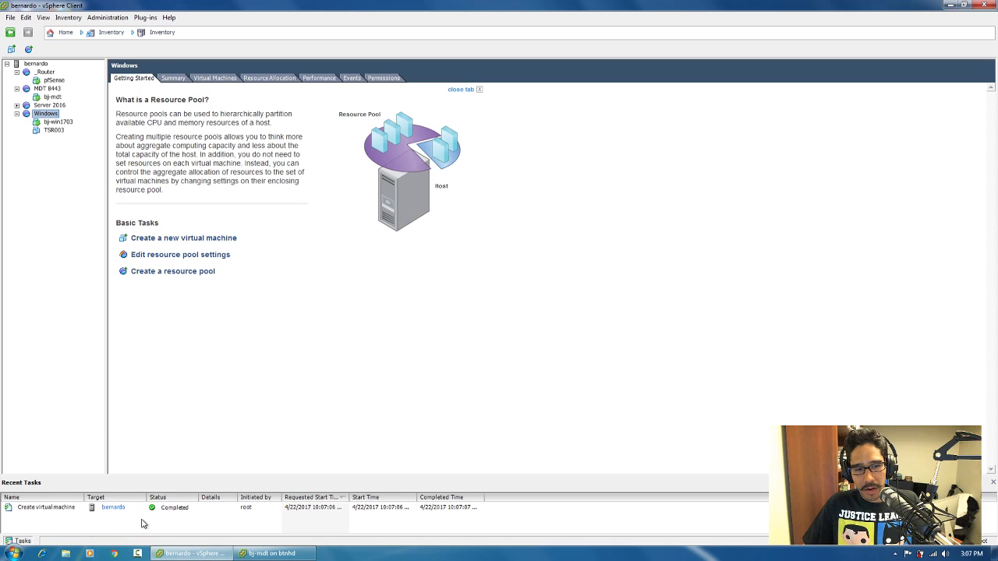
pyautogui.click(290, 541)
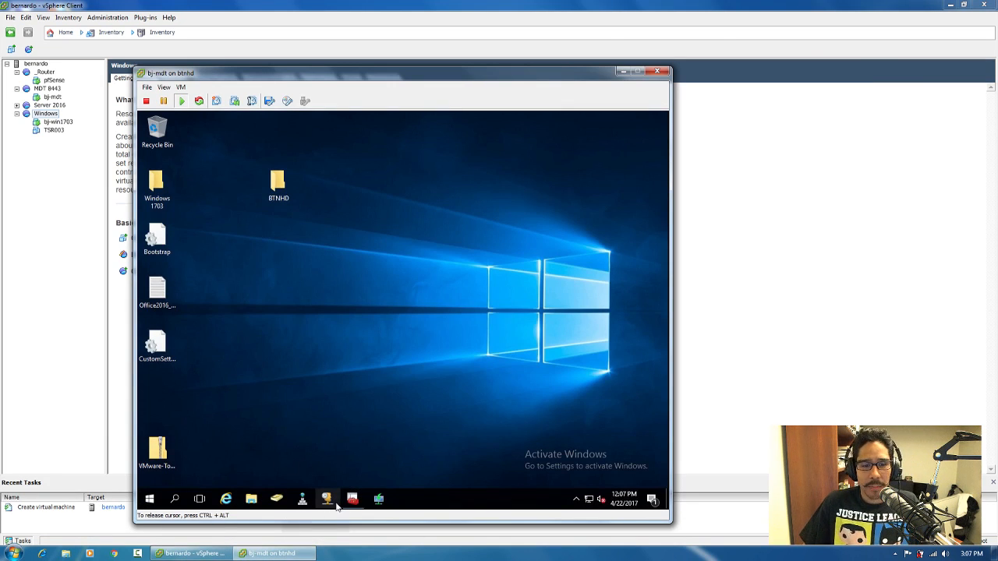
pyautogui.click(332, 500)
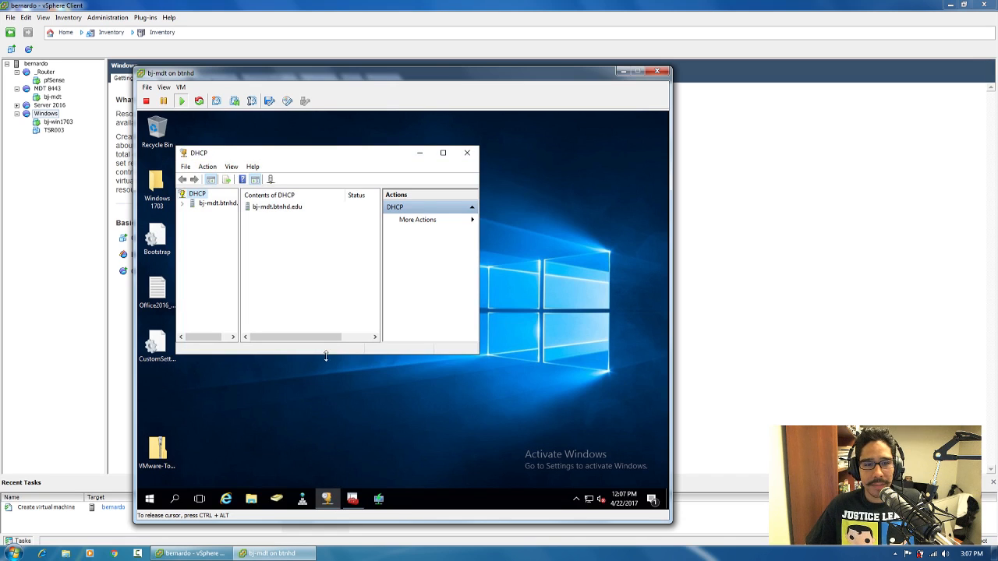
pyautogui.doubleClick(325, 154)
pyautogui.click(144, 166)
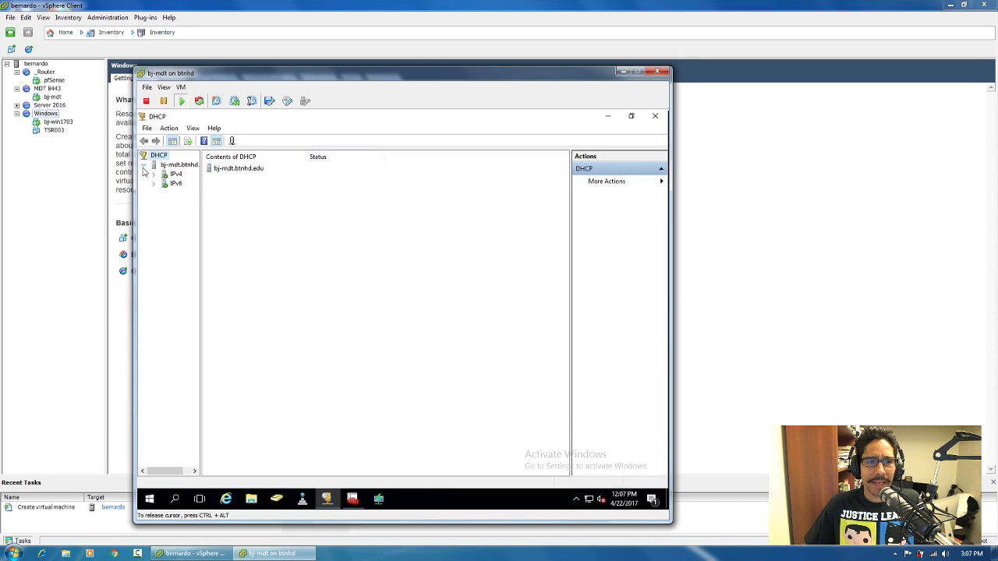
pyautogui.click(153, 174)
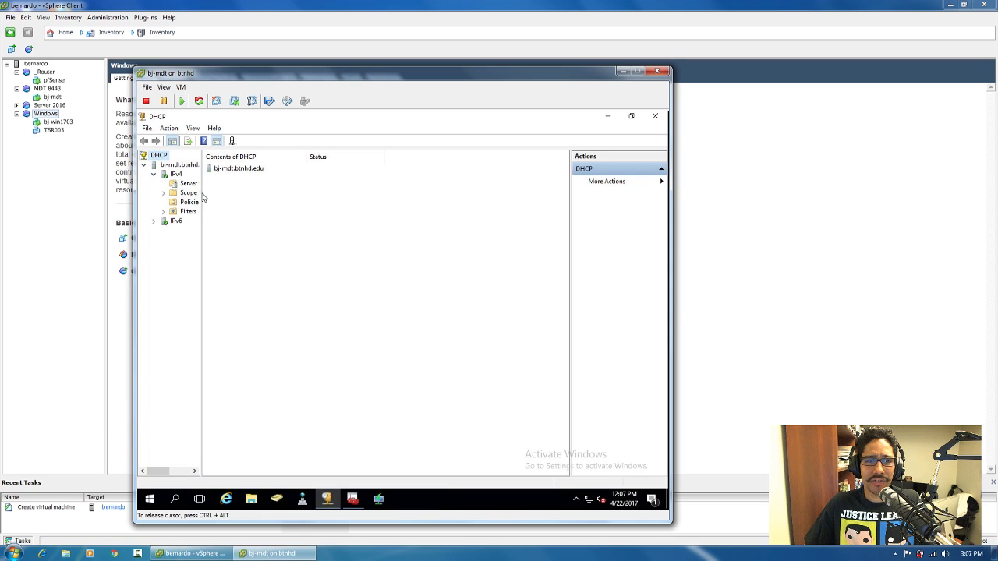
pyautogui.moveTo(202, 186); pyautogui.dragTo(279, 187)
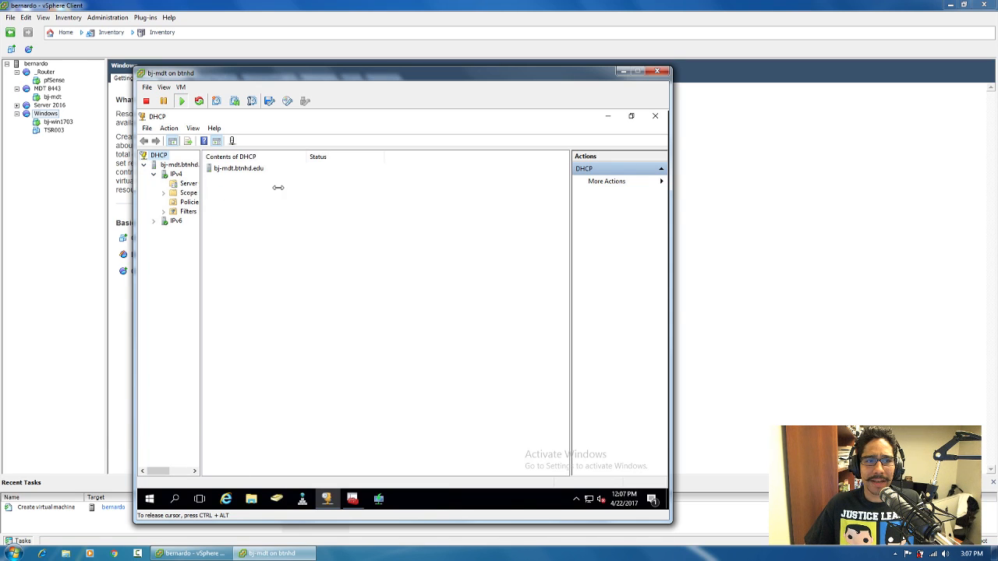
# Display and refresh the address leases of the 192.168.1.0 BTNHD scope
pyautogui.click(164, 194)
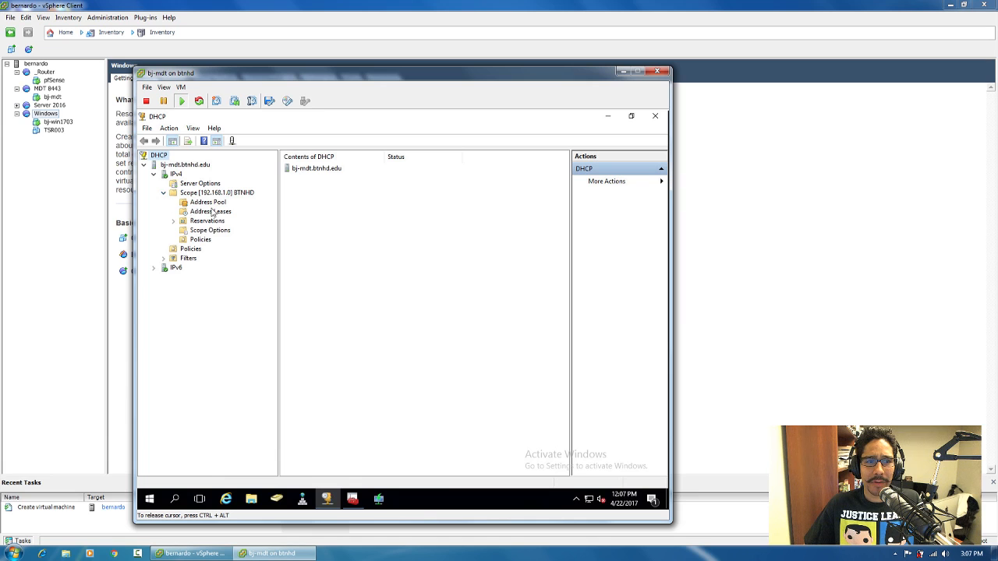
pyautogui.click(213, 212)
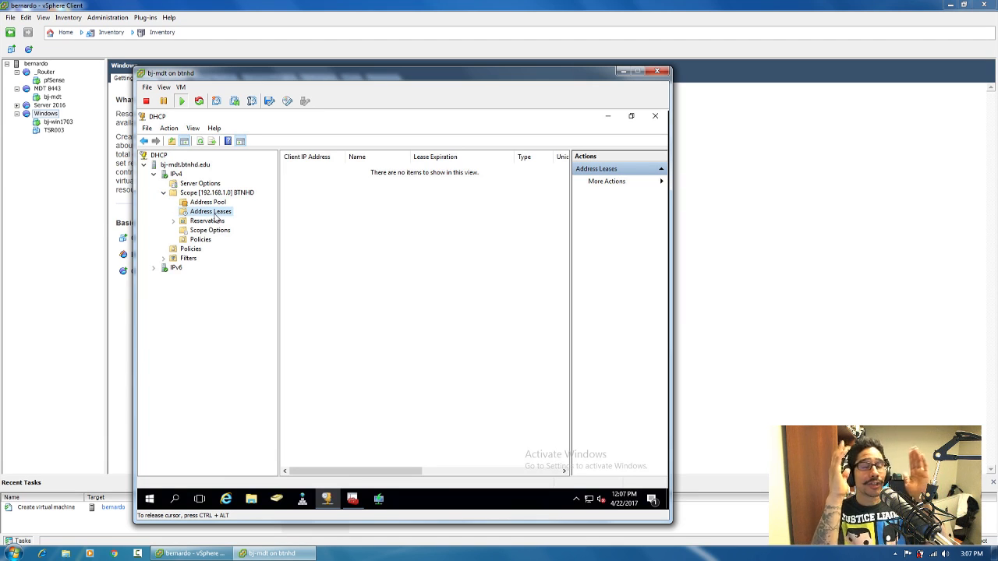
pyautogui.rightClick(315, 211)
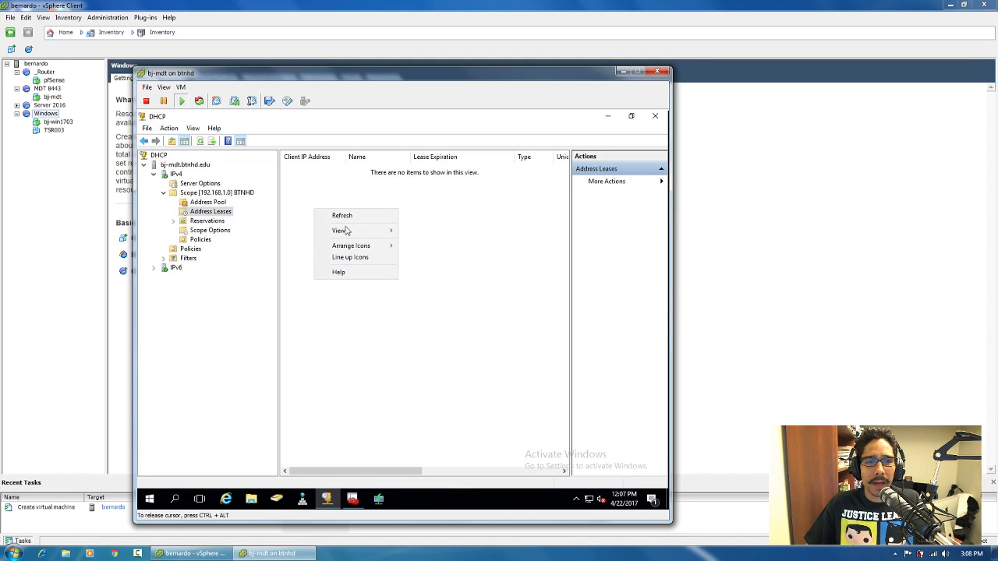
pyautogui.click(347, 221)
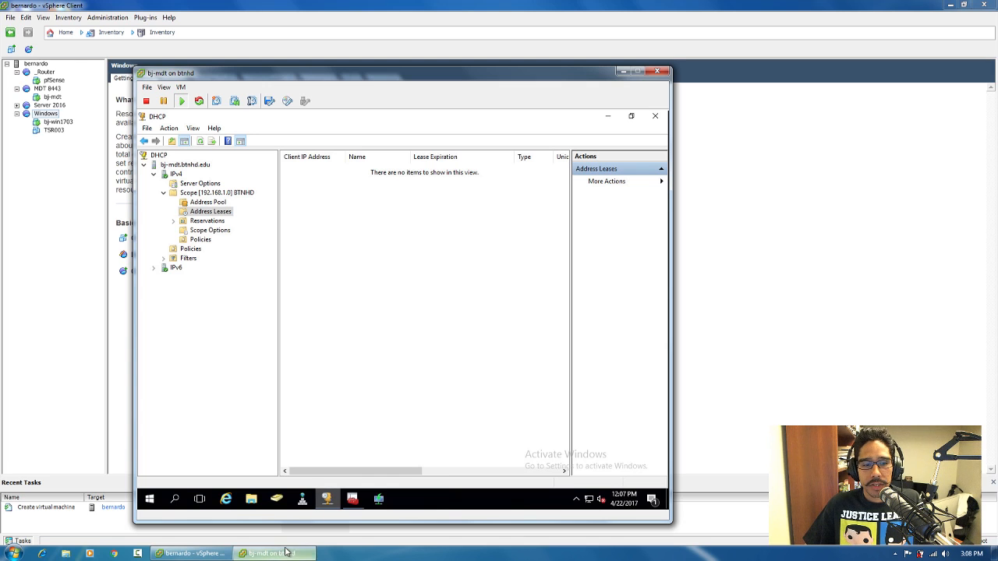
# Open the console of the TSR003 virtual machine from the vSphere inventory
pyautogui.rightClick(54, 130)
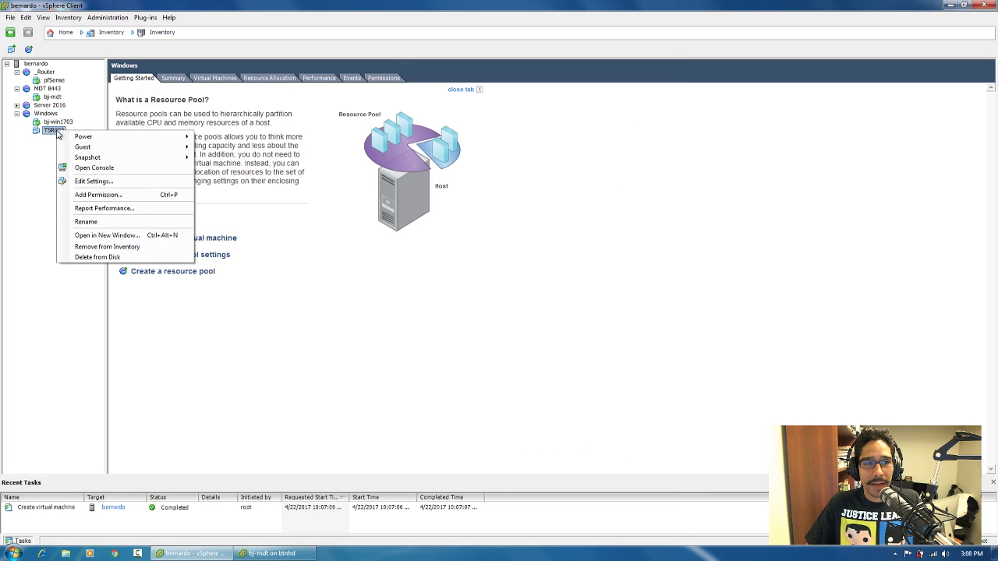
pyautogui.click(103, 168)
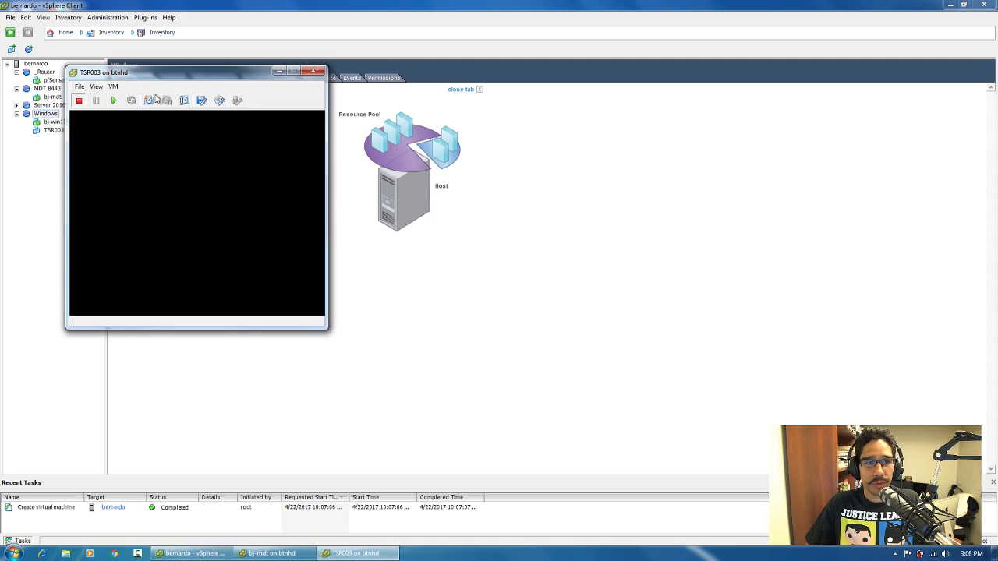
# Power on the TSR003 virtual machine and boot it from the network
pyautogui.moveTo(189, 74); pyautogui.dragTo(575, 107)
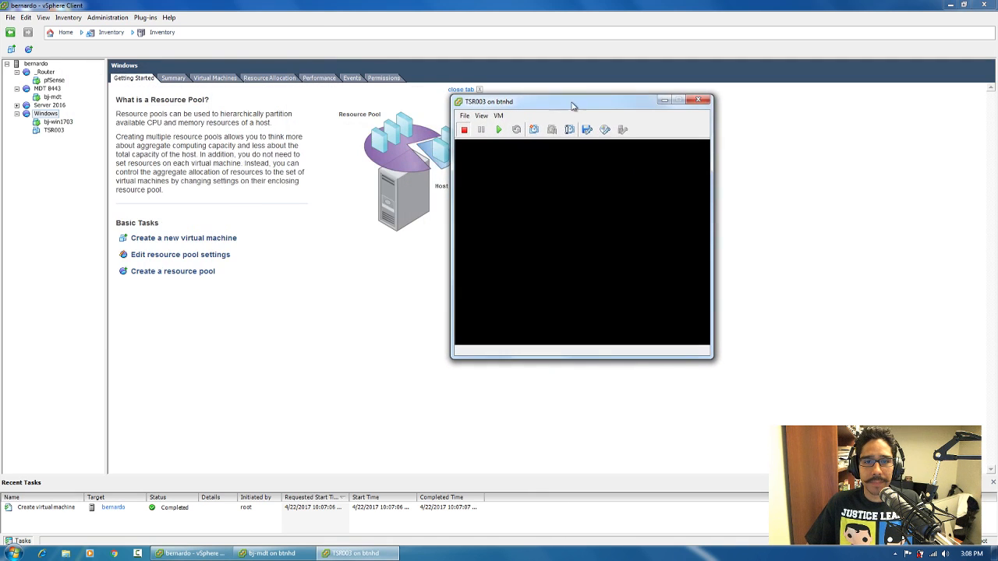
pyautogui.click(499, 130)
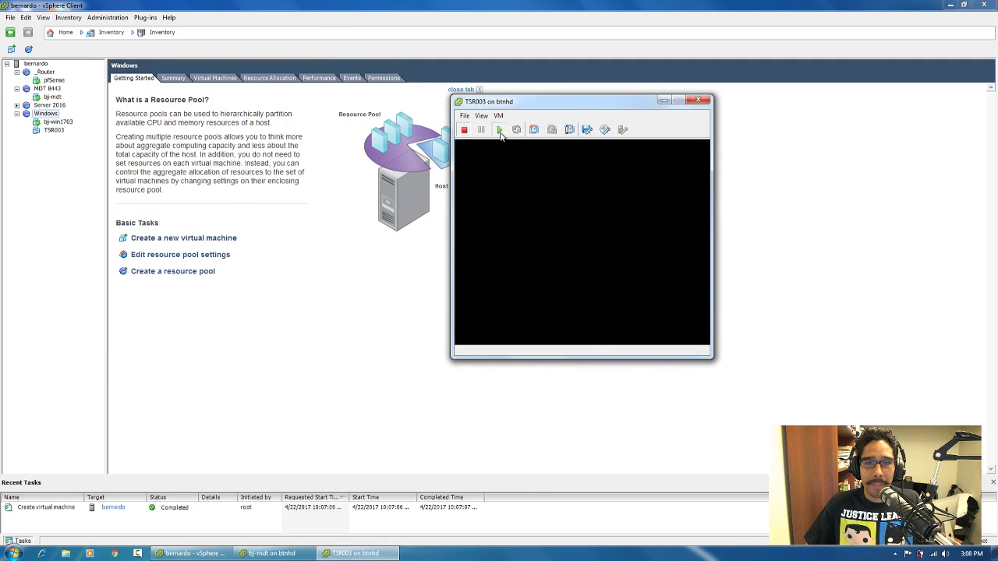
pyautogui.click(584, 217)
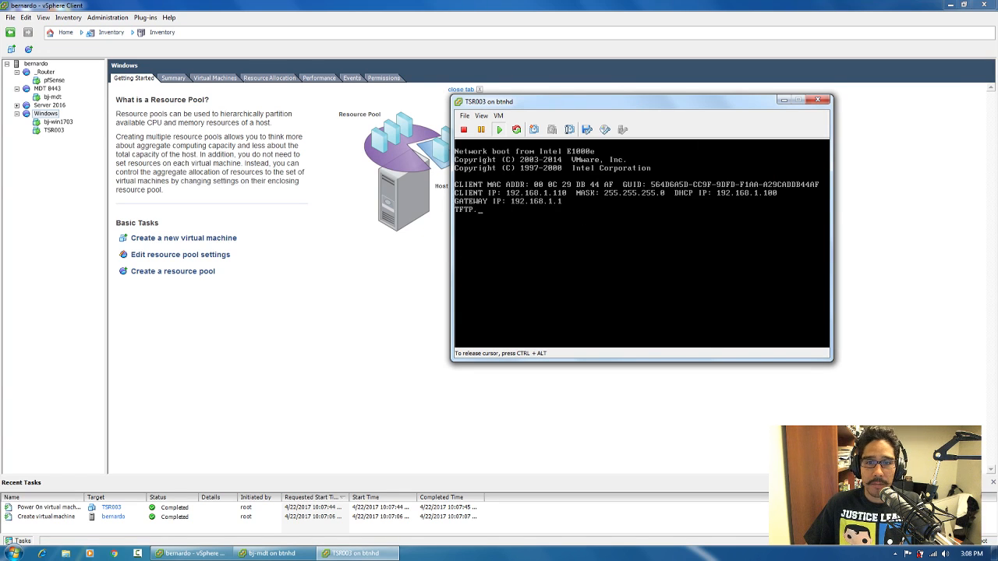
pyautogui.press('F12')
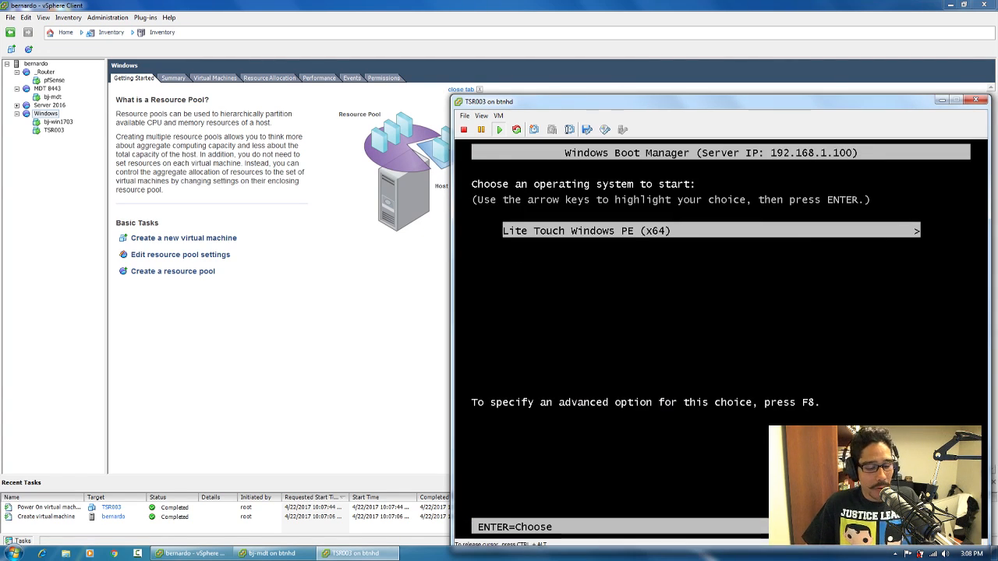
# Reposition the TSR003 console window and start the Lite Touch Windows PE (x64) boot option
pyautogui.hotkey('ctrl', 'alt')
pyautogui.moveTo(712, 107); pyautogui.dragTo(542, 80)
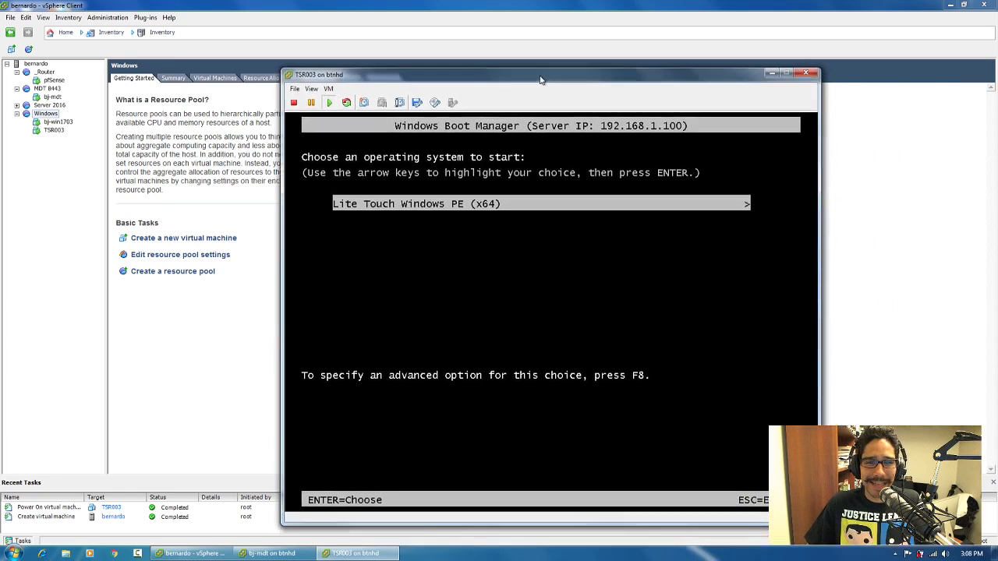
pyautogui.click(572, 283)
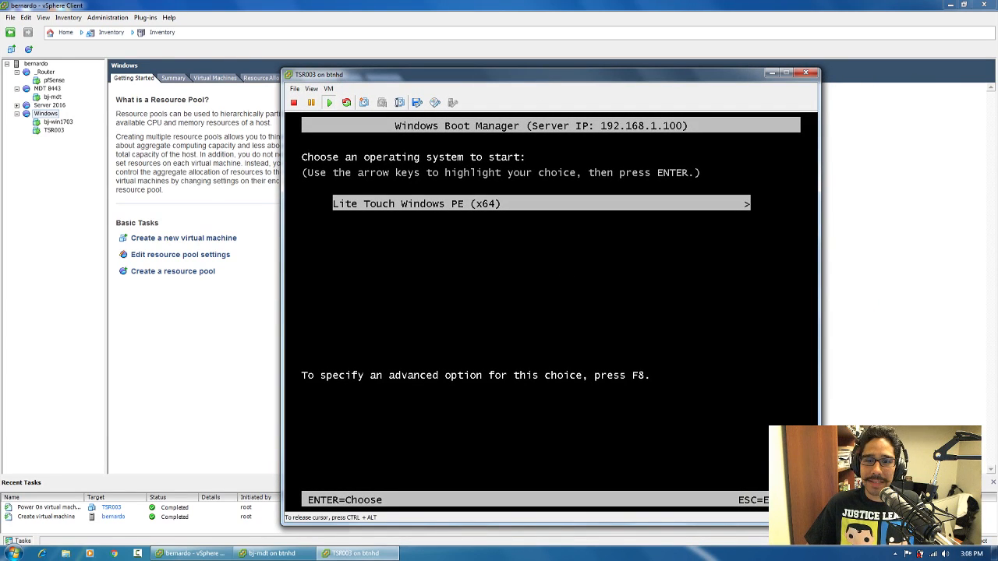
pyautogui.press('Return')
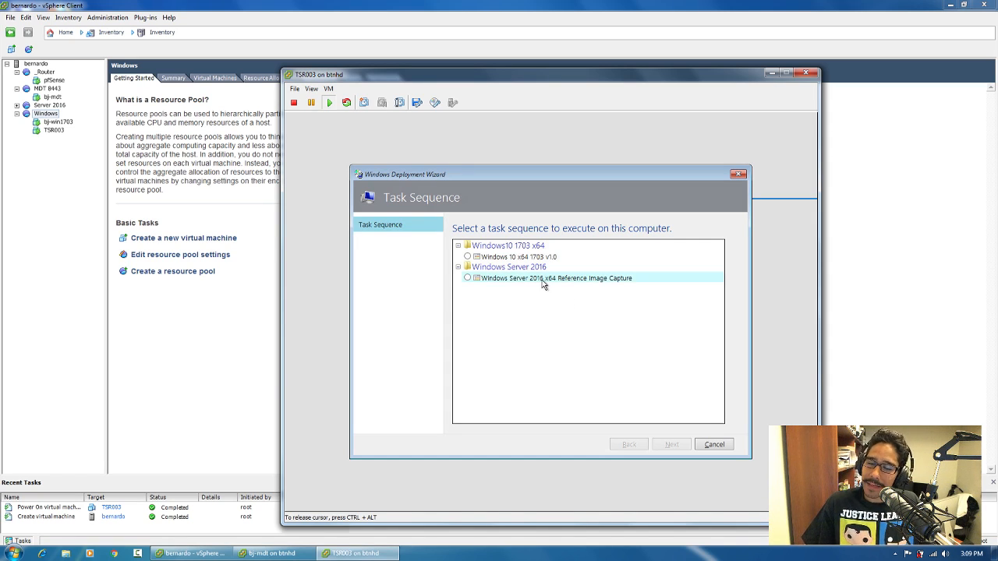
# Deploy the Windows 10 x64 1703 v1.0 task sequence without capturing an image, and close the TSR003 console once the installation runs
pyautogui.click(468, 257)
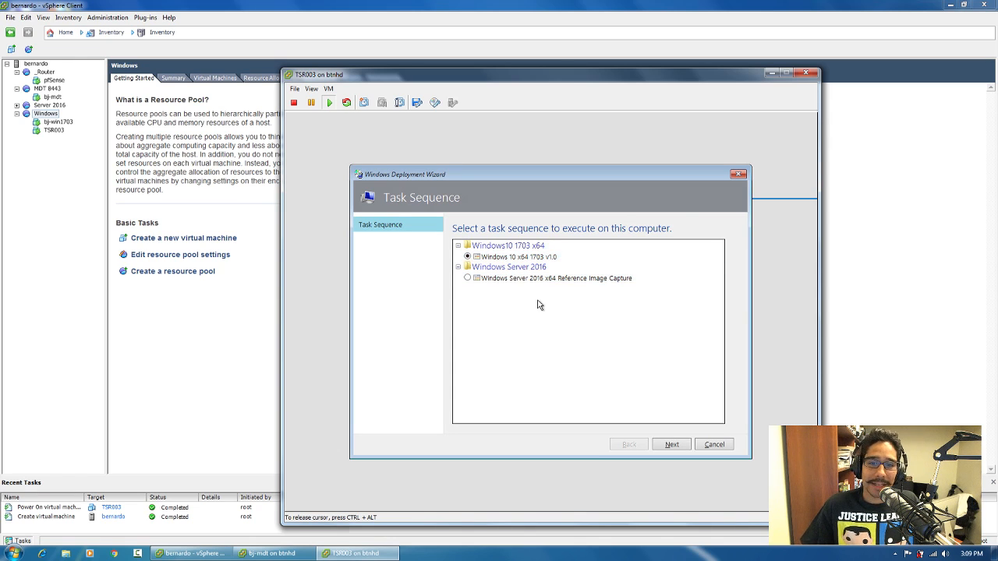
pyautogui.click(664, 446)
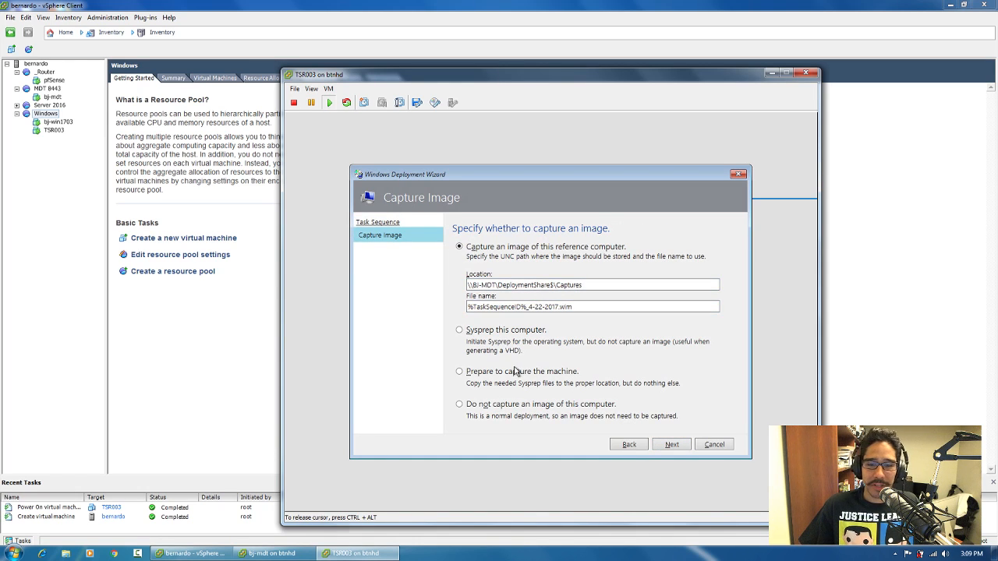
pyautogui.click(516, 406)
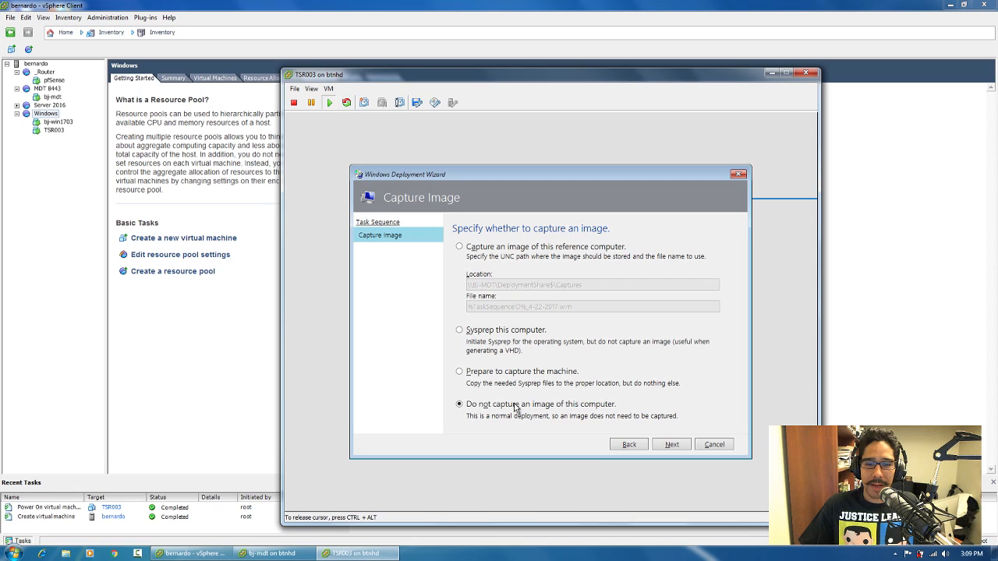
pyautogui.click(669, 444)
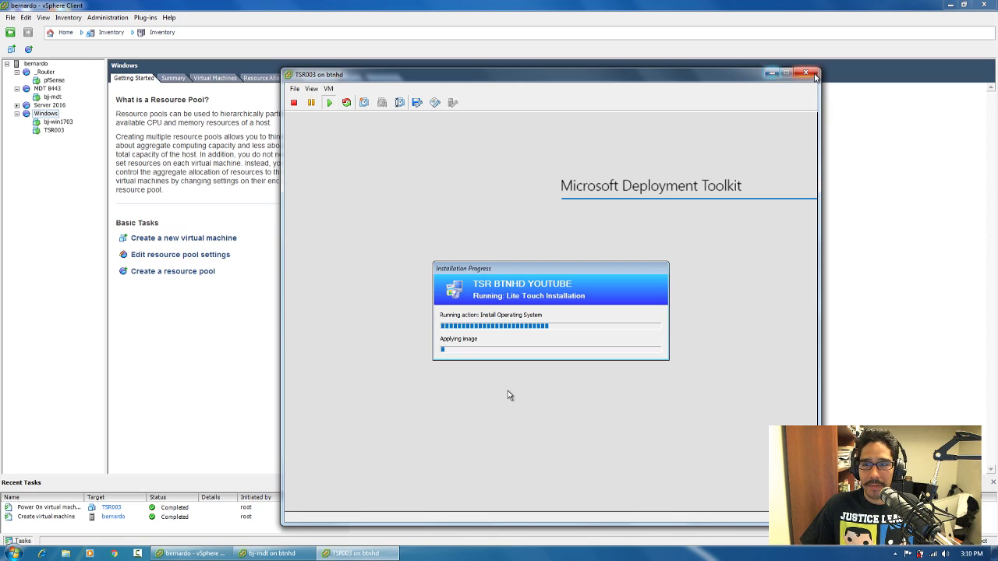
pyautogui.click(815, 76)
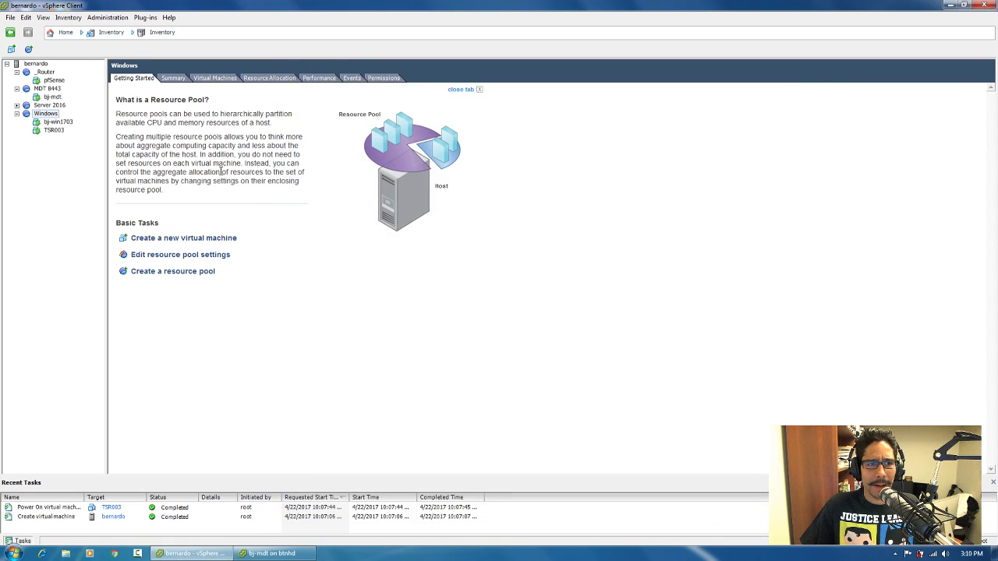
# Switch to the bj-mdt console, minimize DHCP and display the VMware Tools application folder in Deployment Workbench
pyautogui.click(277, 555)
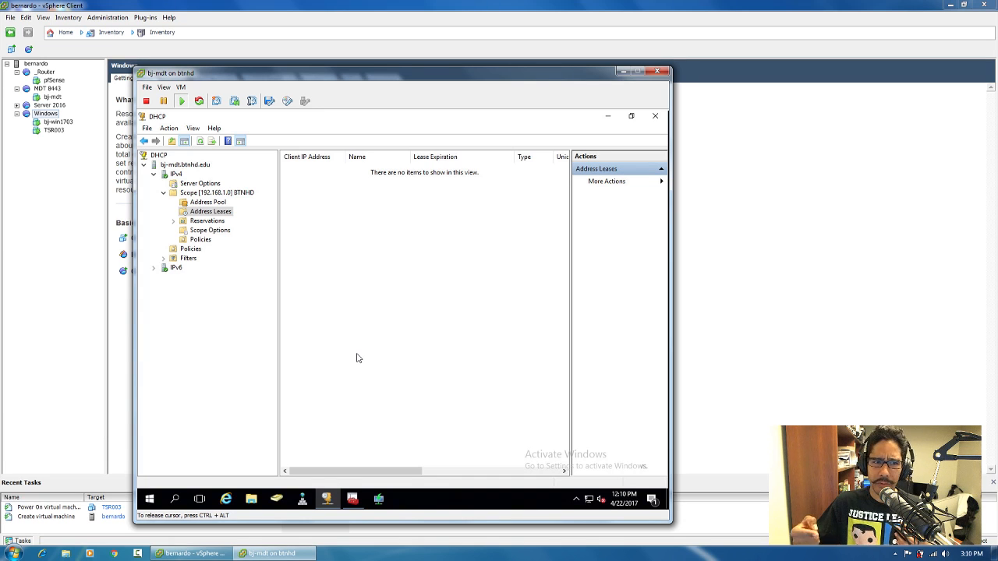
pyautogui.click(608, 116)
pyautogui.click(355, 497)
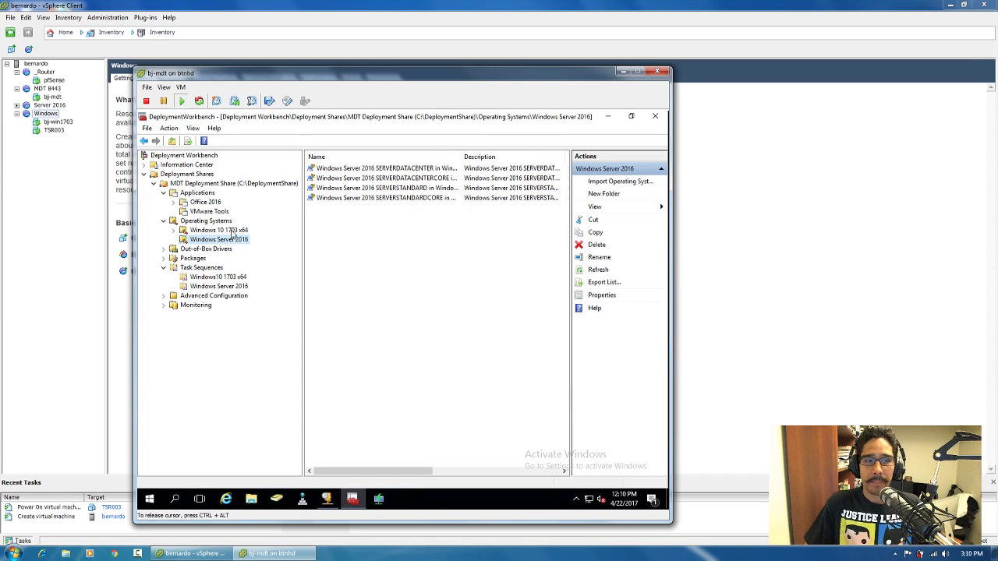
pyautogui.click(216, 212)
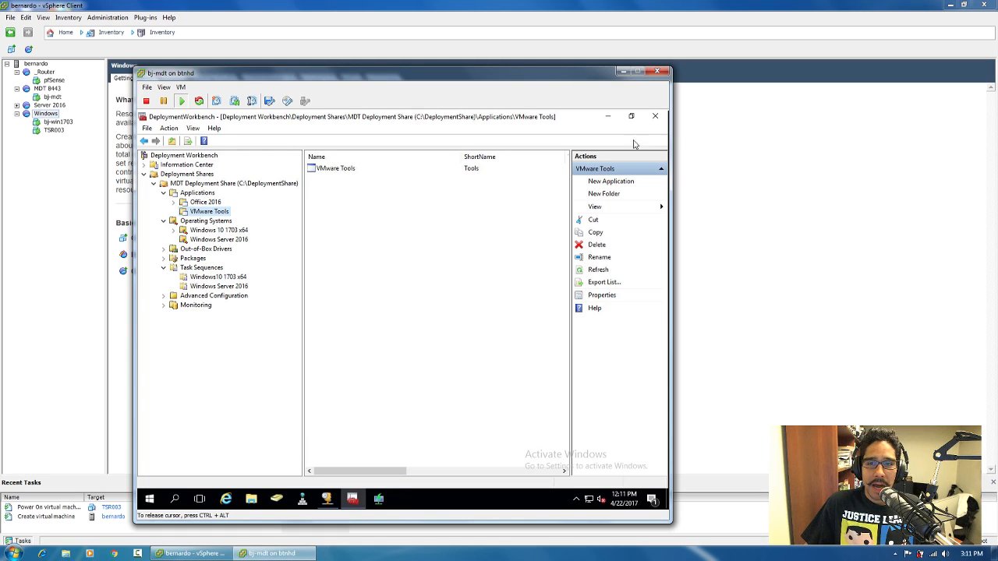
# Inspect the vmtools folder inside the VMware-Tools-10.0.0-3000743 archive on the bj-mdt desktop, and close it
pyautogui.click(608, 116)
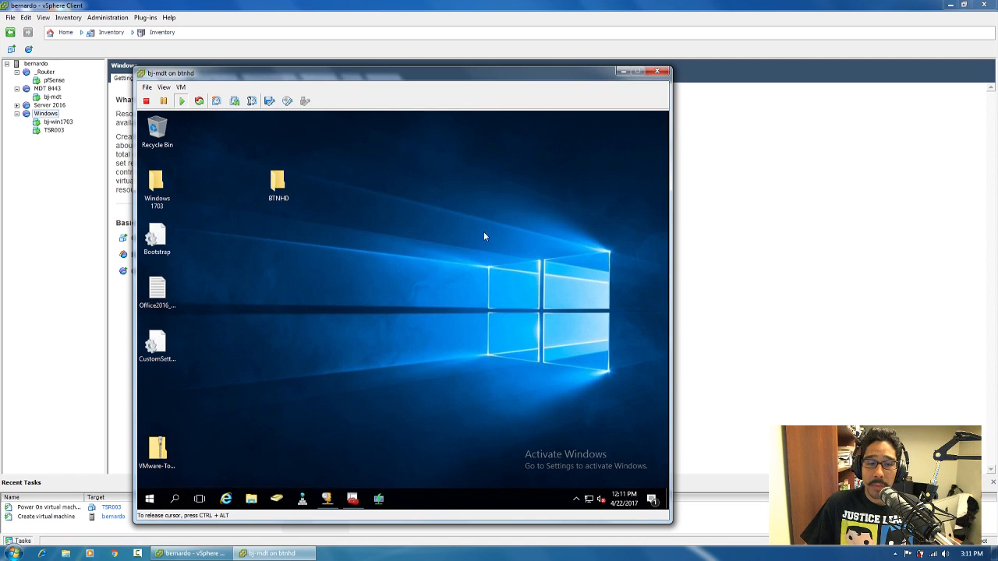
pyautogui.click(160, 450)
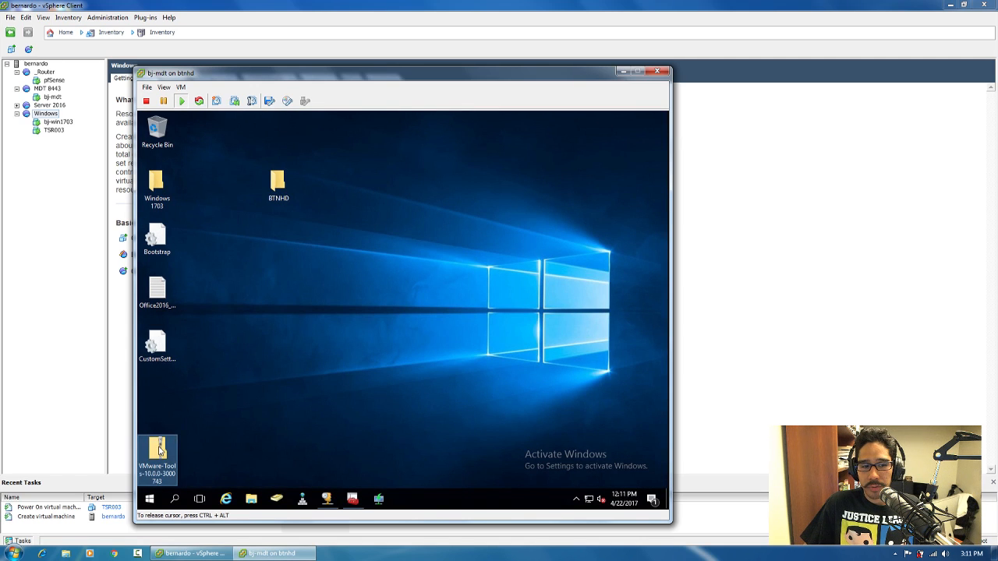
pyautogui.doubleClick(160, 450)
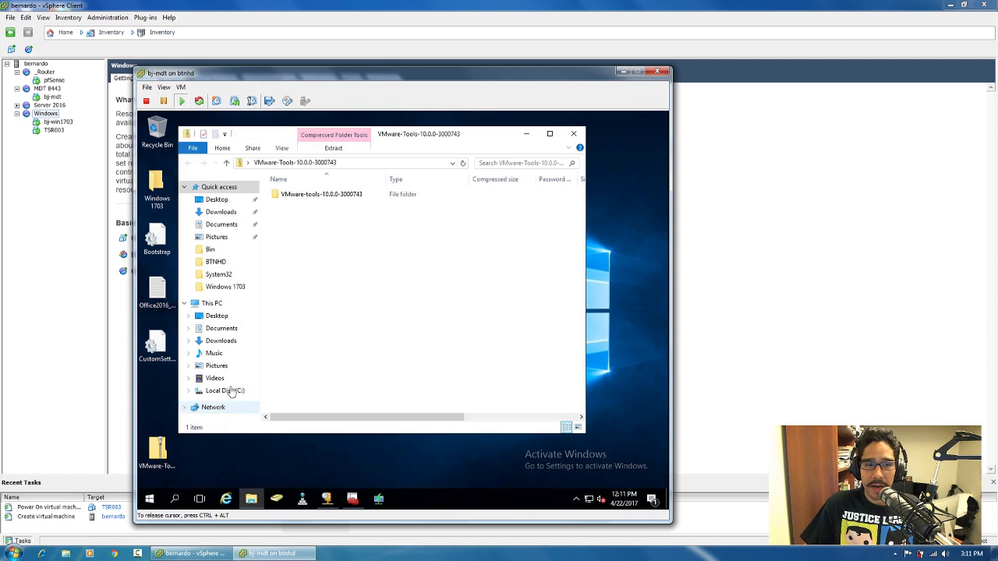
pyautogui.doubleClick(312, 196)
pyautogui.doubleClick(303, 206)
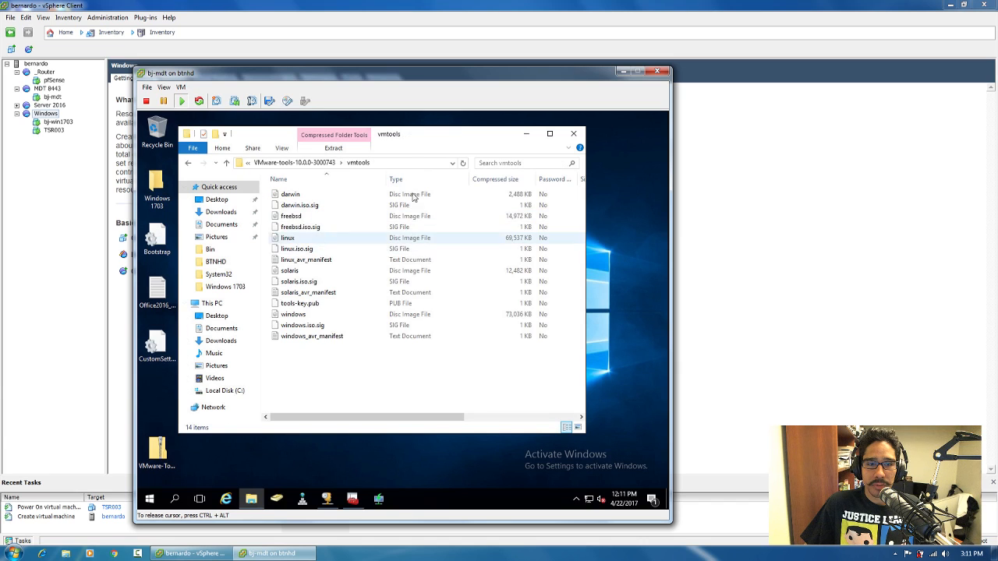
pyautogui.click(576, 134)
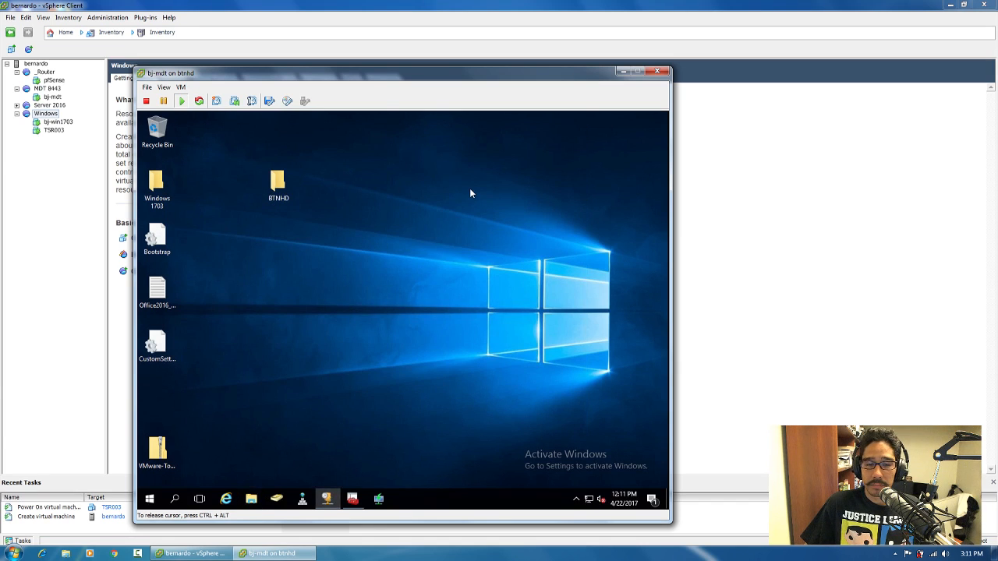
# Review the VMware Tools application's quiet install command and general properties in Deployment Workbench, and close them without changes
pyautogui.click(353, 499)
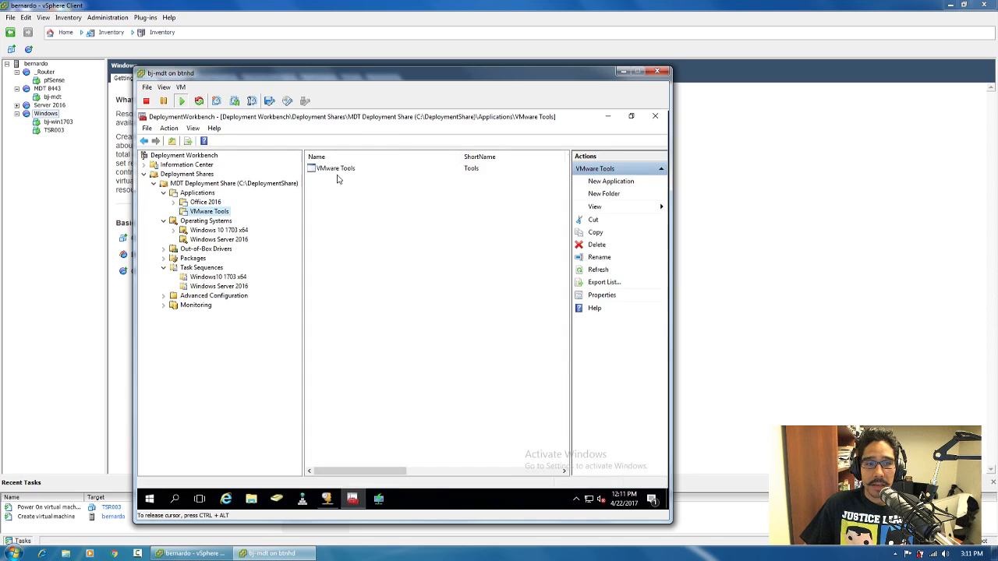
pyautogui.doubleClick(337, 168)
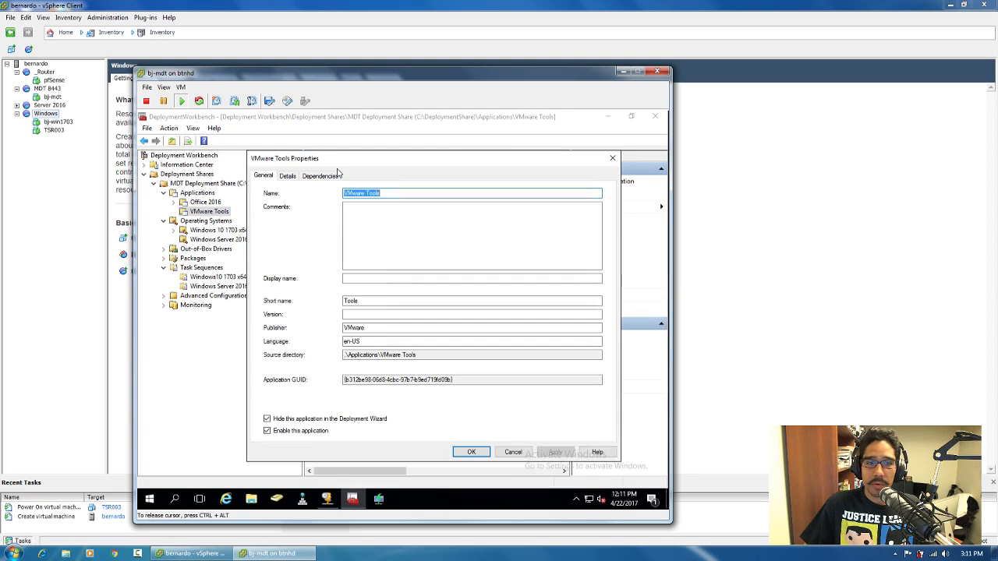
pyautogui.click(294, 177)
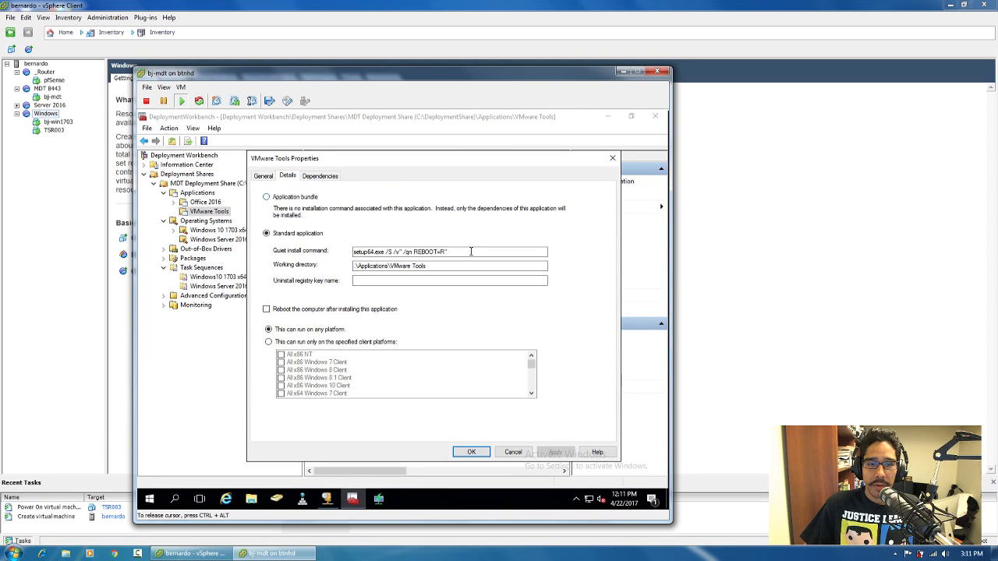
pyautogui.moveTo(472, 251); pyautogui.dragTo(353, 251)
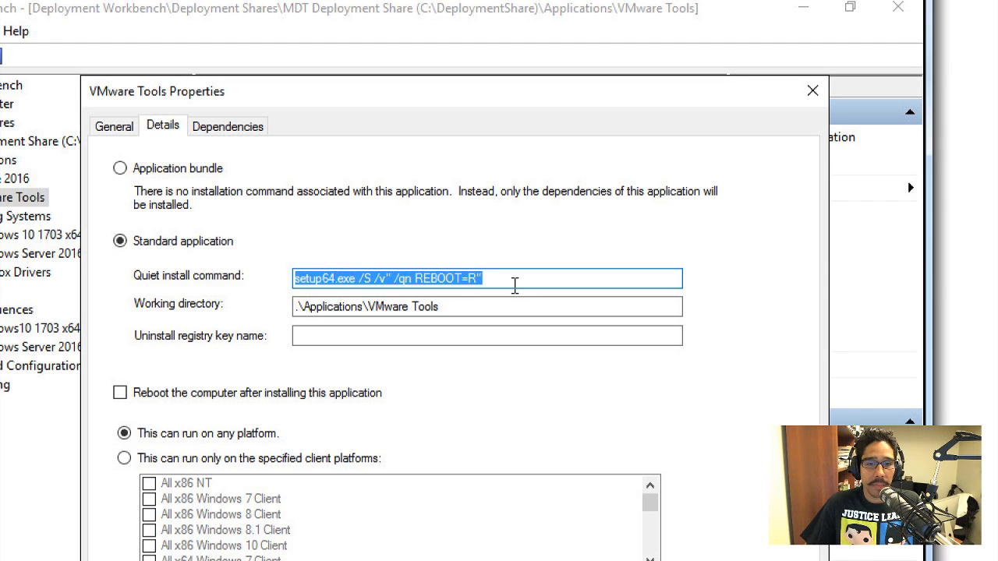
pyautogui.click(515, 283)
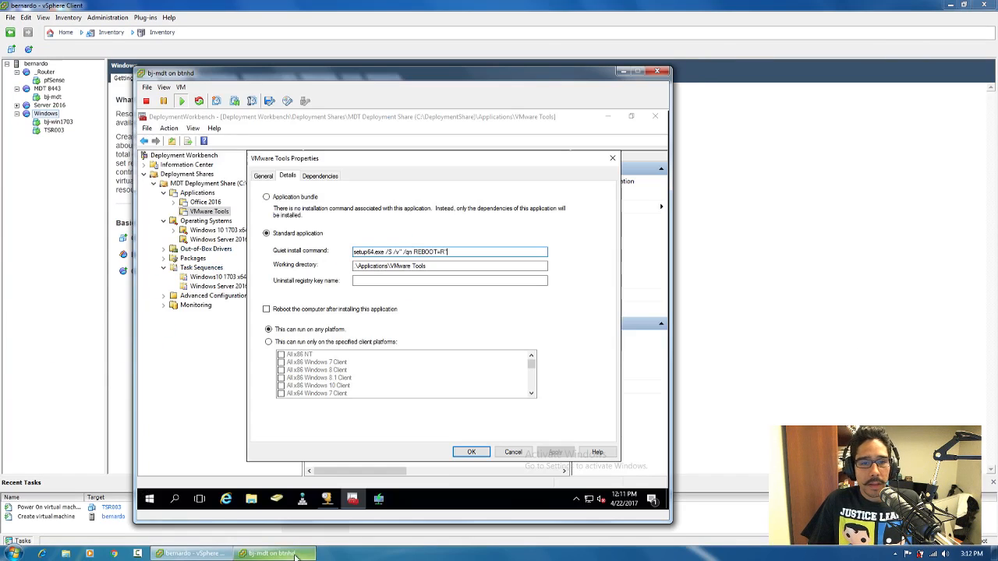
pyautogui.click(265, 178)
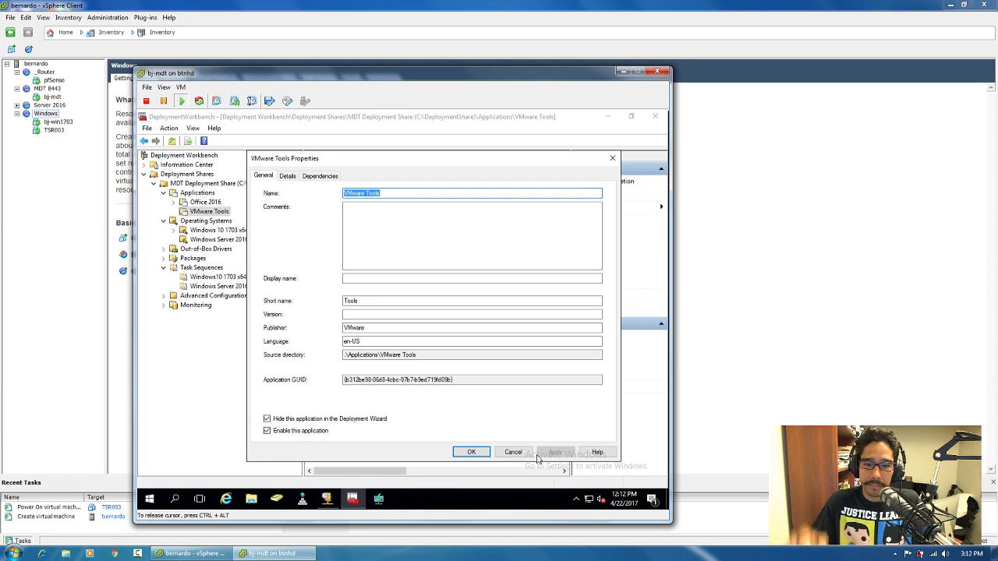
pyautogui.click(513, 453)
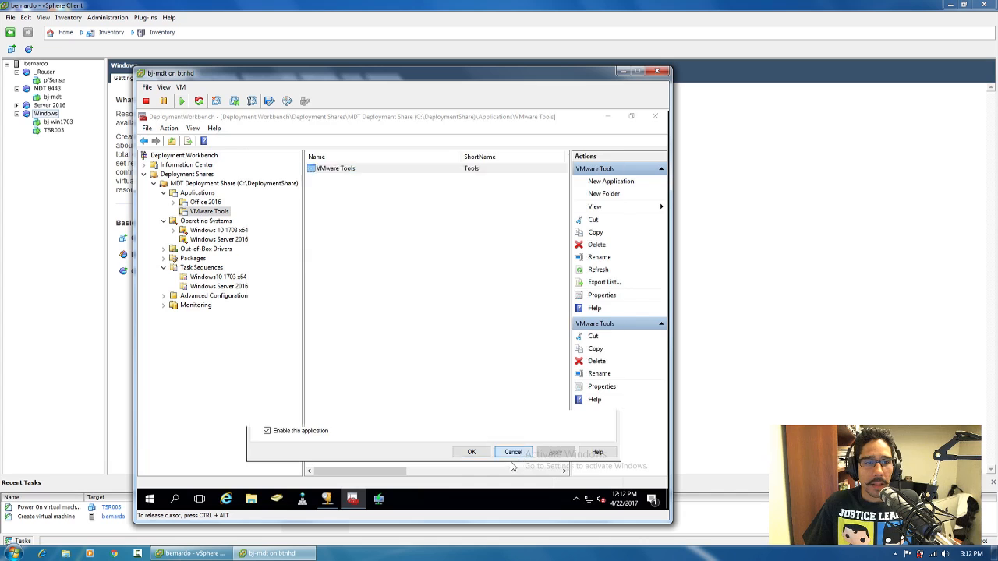
# Examine the deployment share's Windows Server 2016 operating systems, out-of-box drivers and packages
pyautogui.click(220, 240)
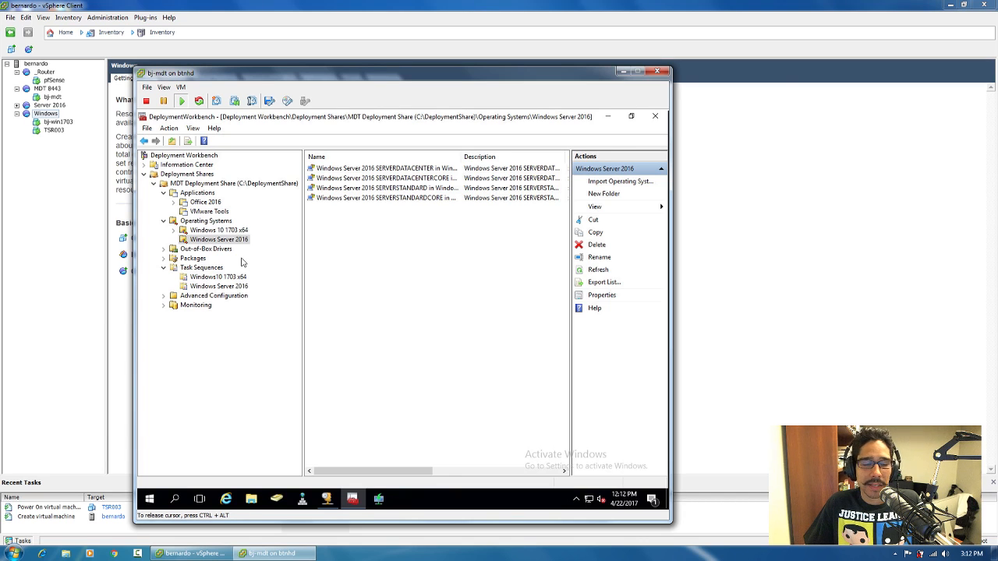
pyautogui.click(220, 231)
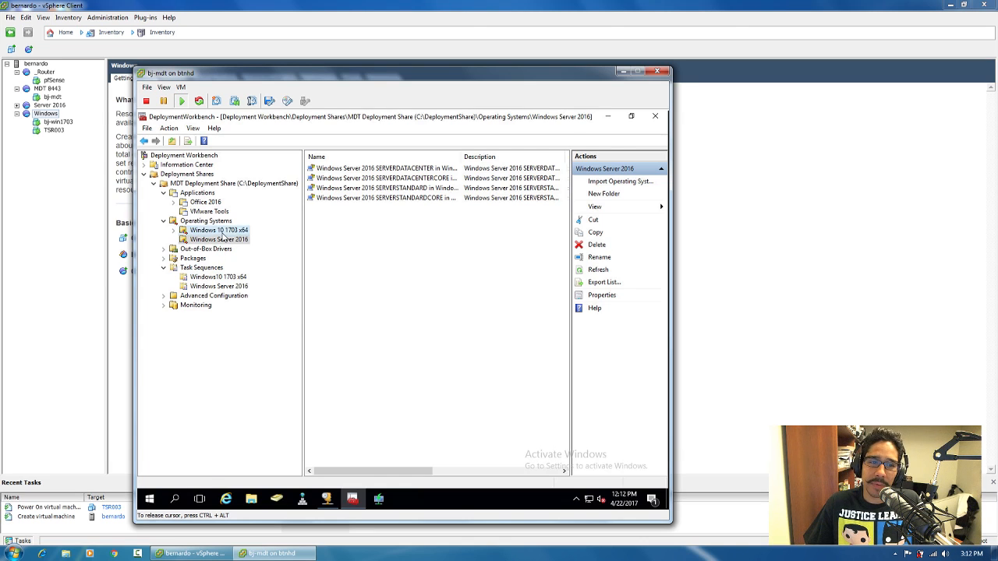
pyautogui.click(223, 240)
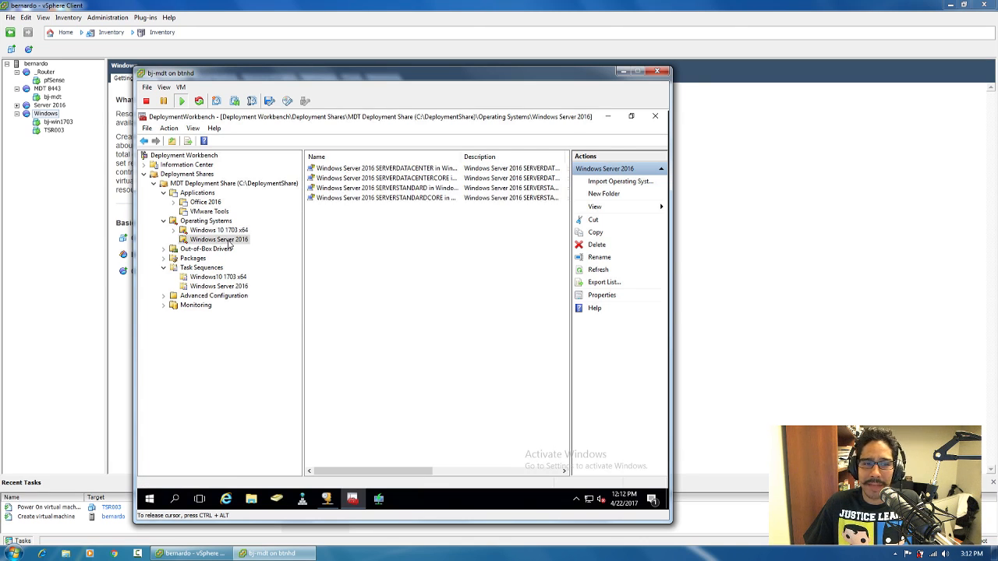
pyautogui.moveTo(462, 156); pyautogui.dragTo(470, 156)
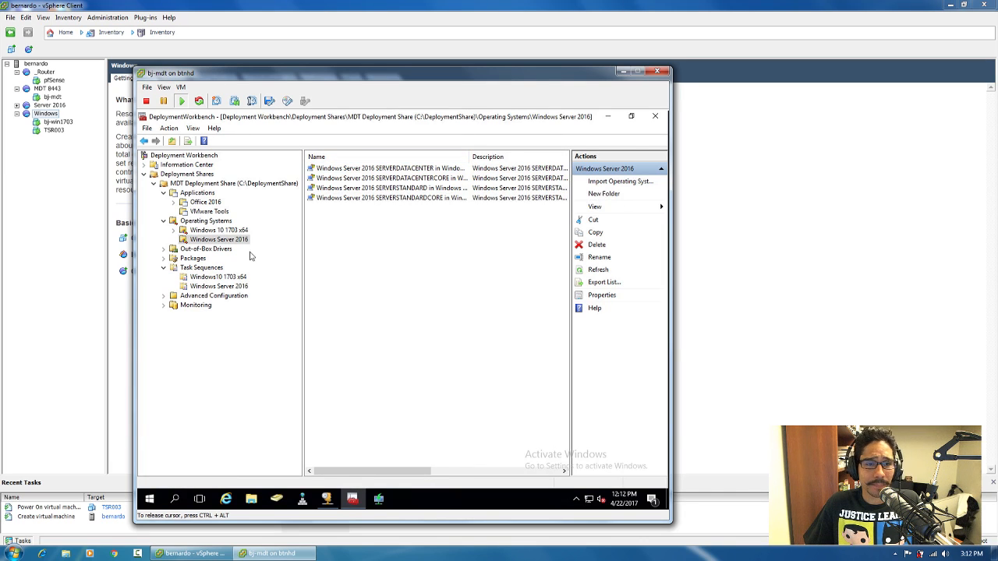
pyautogui.click(200, 249)
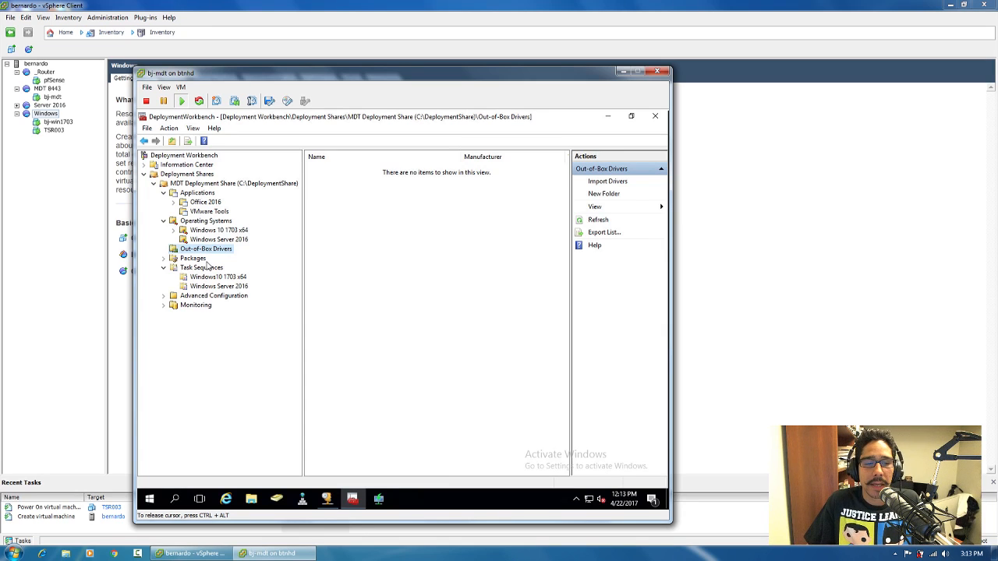
pyautogui.click(193, 258)
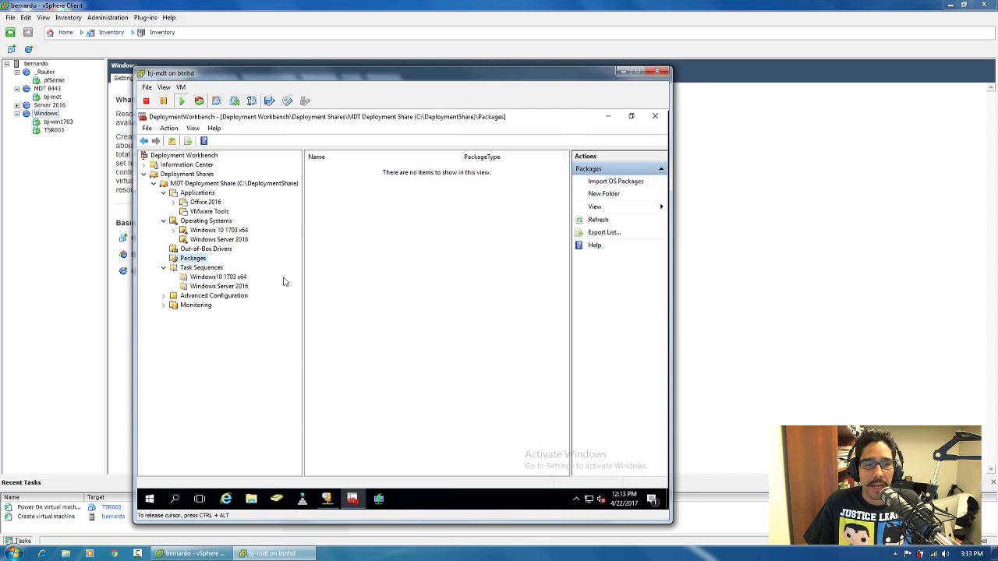
# Review the task sequence steps of Windows Server 2016 x64 Reference Image Capture, and close its properties without changes
pyautogui.click(233, 288)
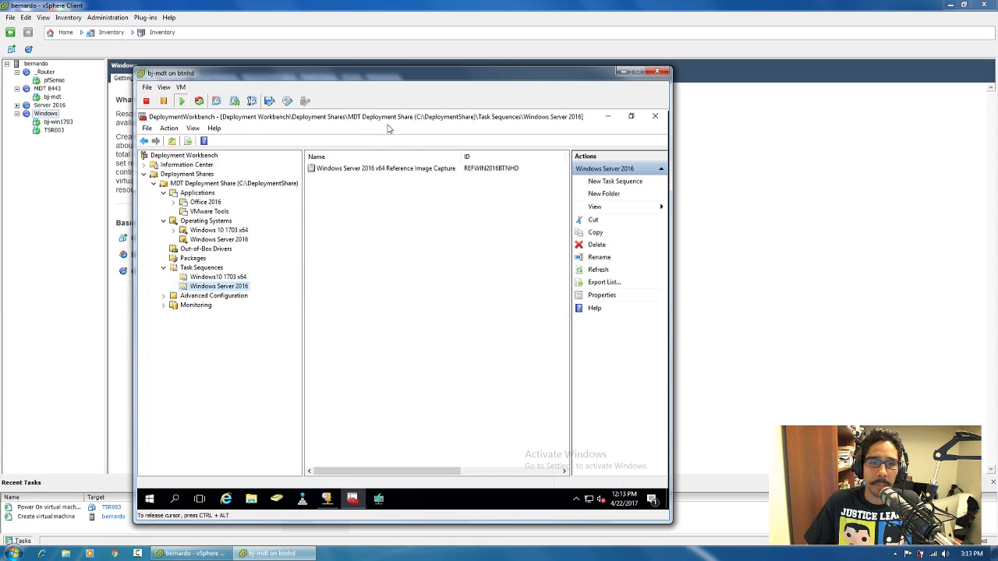
pyautogui.doubleClick(361, 168)
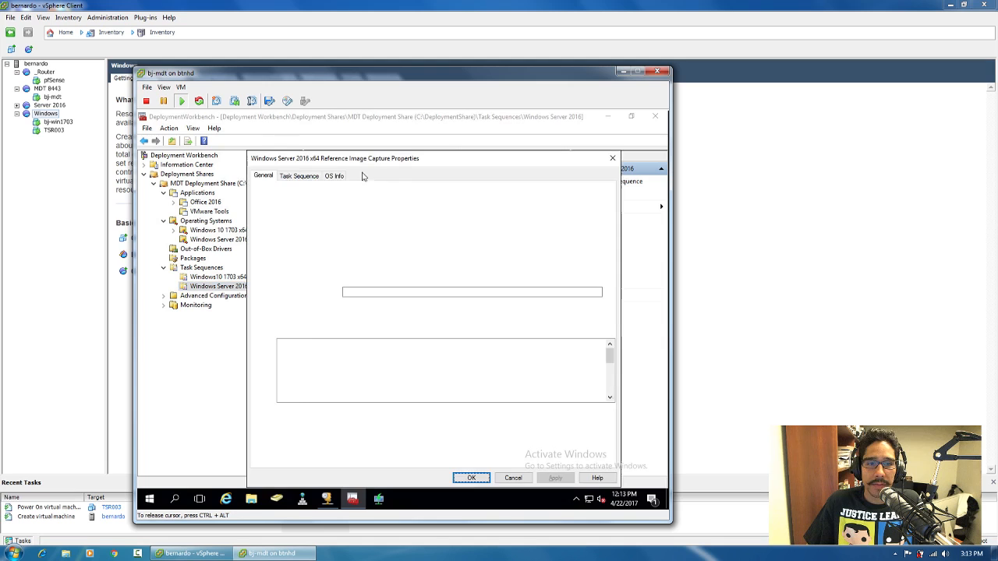
pyautogui.click(301, 176)
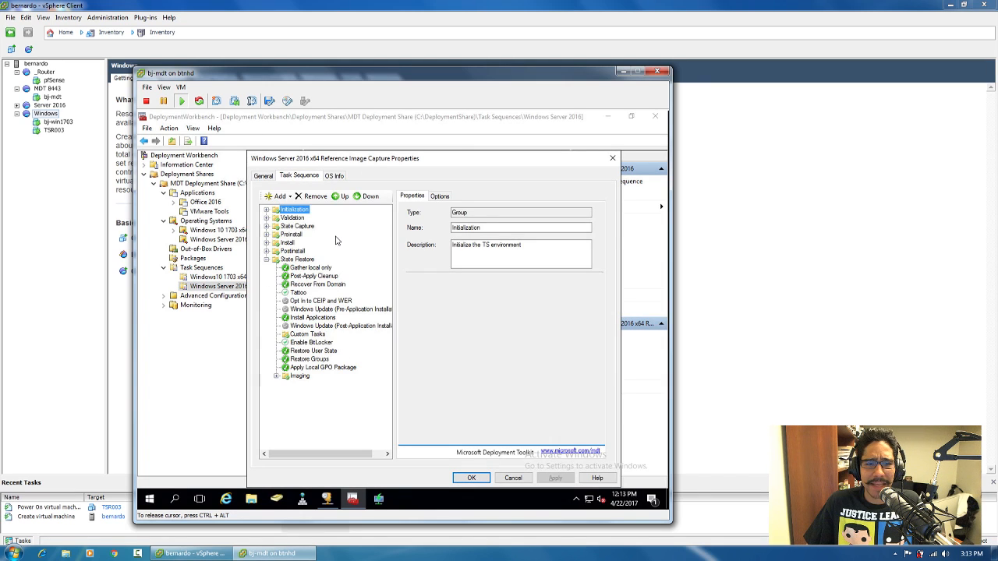
pyautogui.click(513, 479)
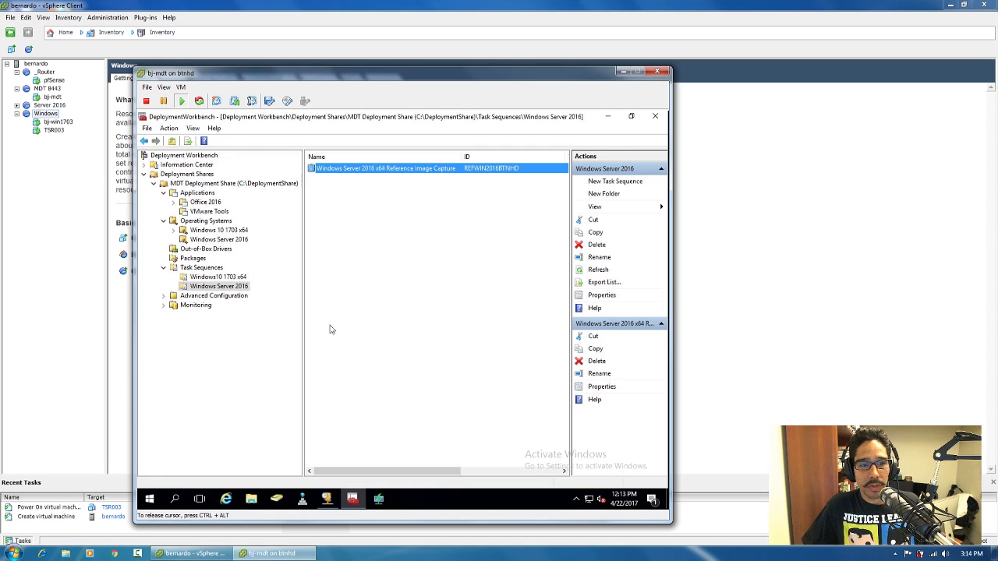
# Copy the folder name KB3112522 from the BTNHD desktop folder and return to the Packages node in Deployment Workbench
pyautogui.click(203, 259)
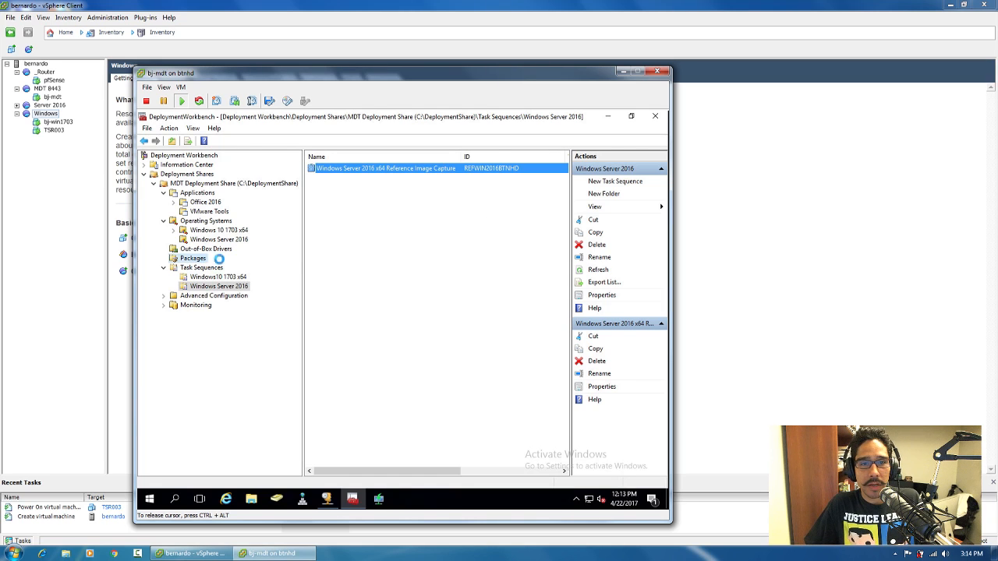
pyautogui.click(612, 118)
pyautogui.doubleClick(284, 178)
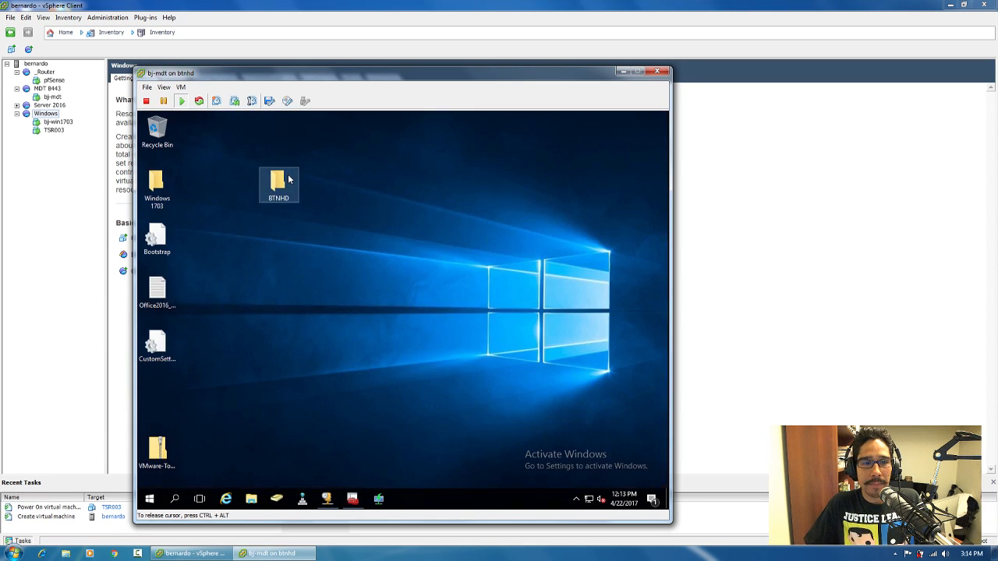
pyautogui.click(304, 206)
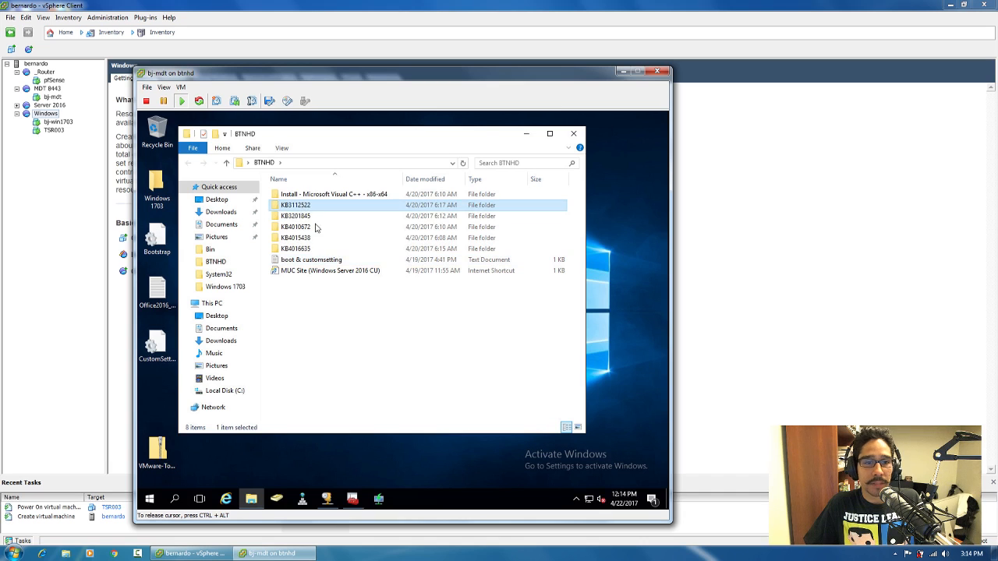
pyautogui.click(304, 205)
pyautogui.hotkey('ctrl', 'c')
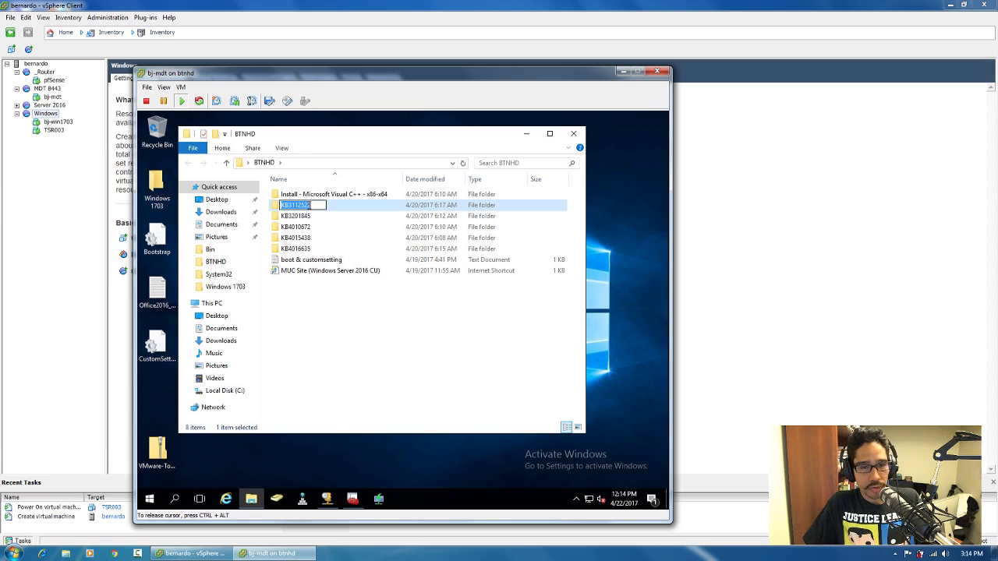
pyautogui.click(253, 499)
pyautogui.click(354, 499)
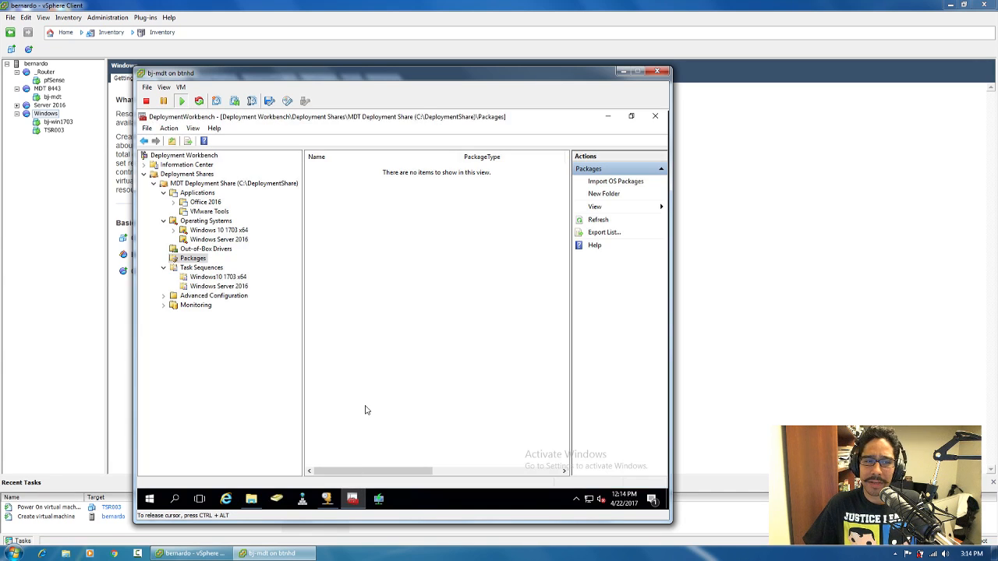
# Create a folder named Windows Server 2016 x64 under Packages in the deployment share
pyautogui.rightClick(202, 261)
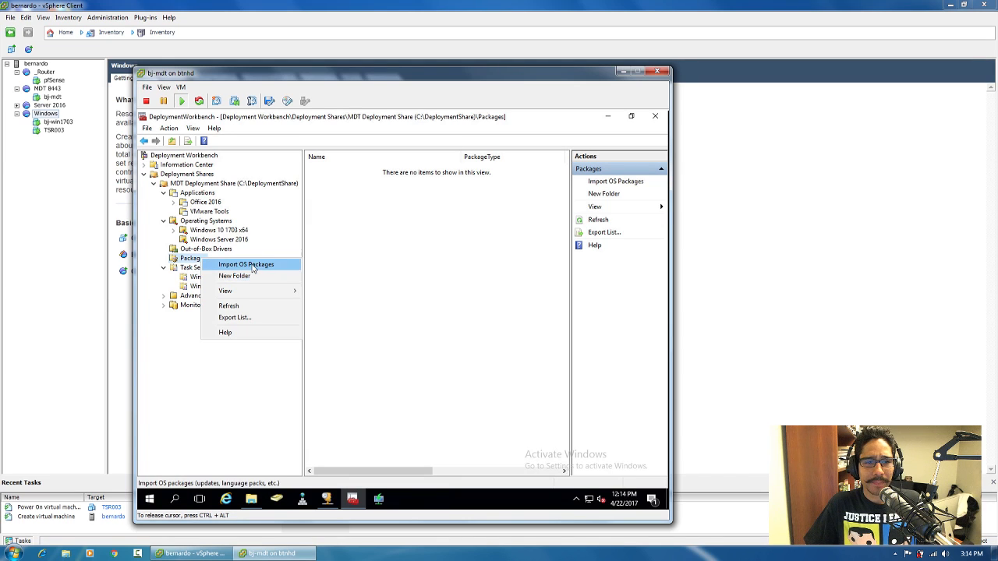
pyautogui.click(234, 277)
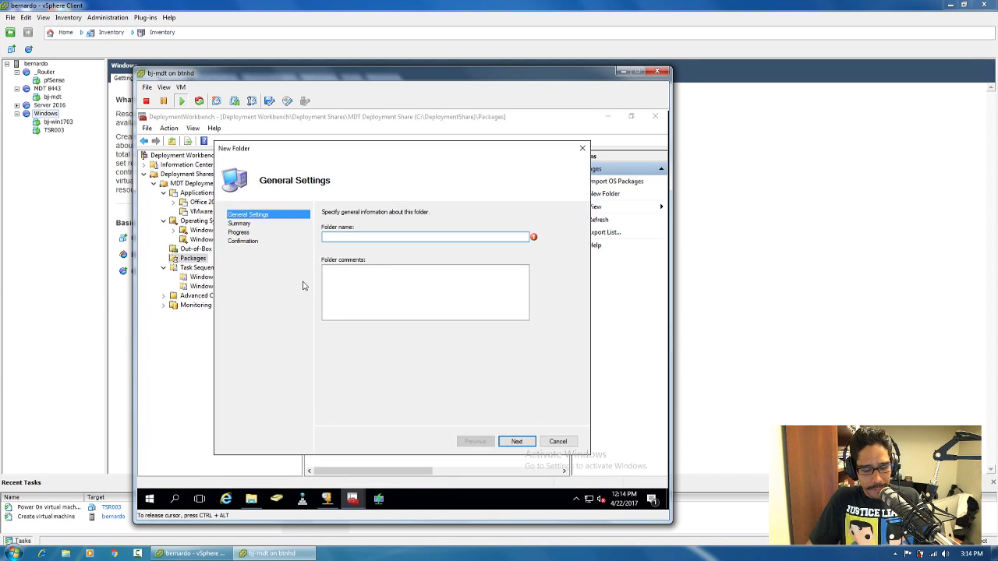
pyautogui.write('W')
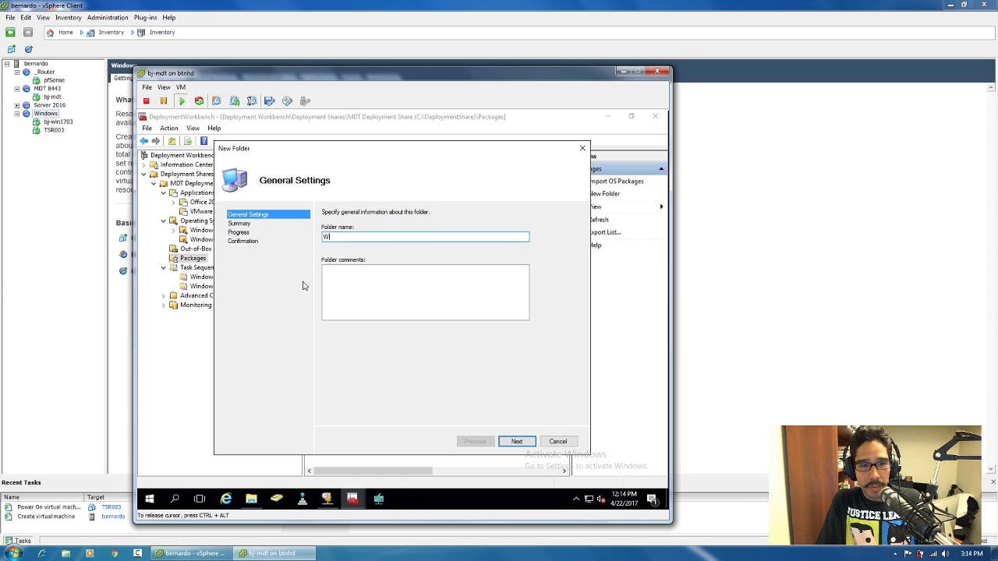
pyautogui.write('indows Server 2016 x64')
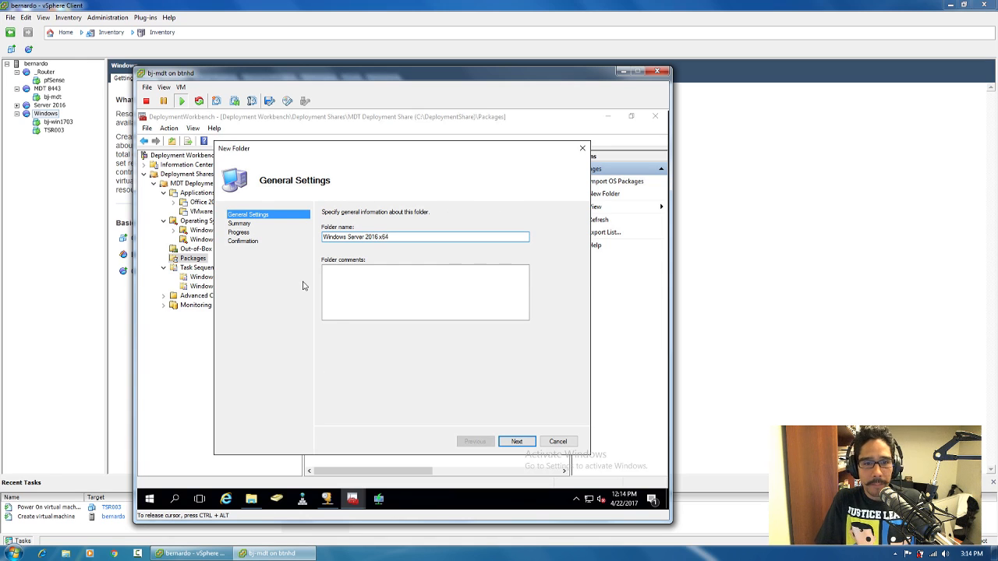
pyautogui.press('Return')
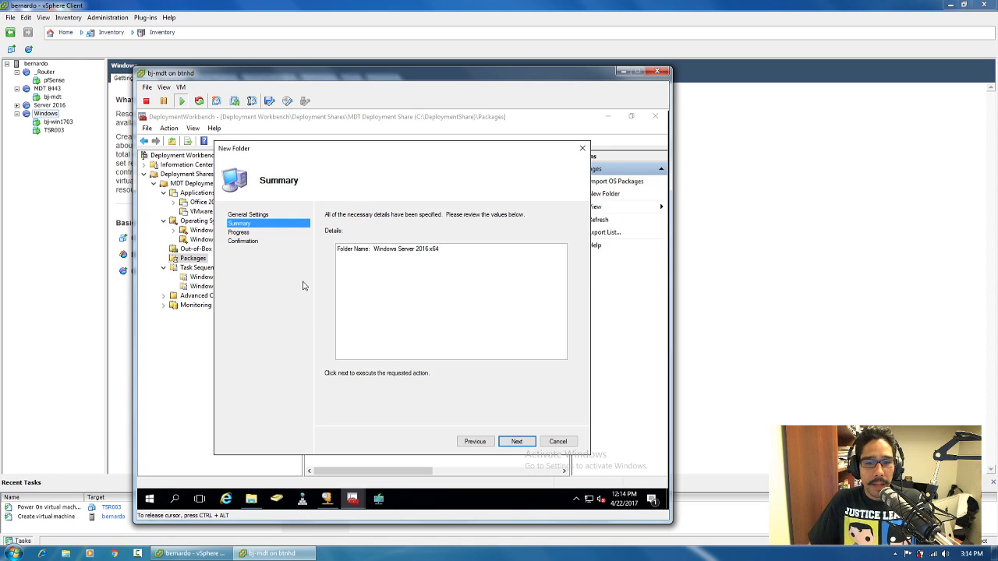
pyautogui.click(514, 444)
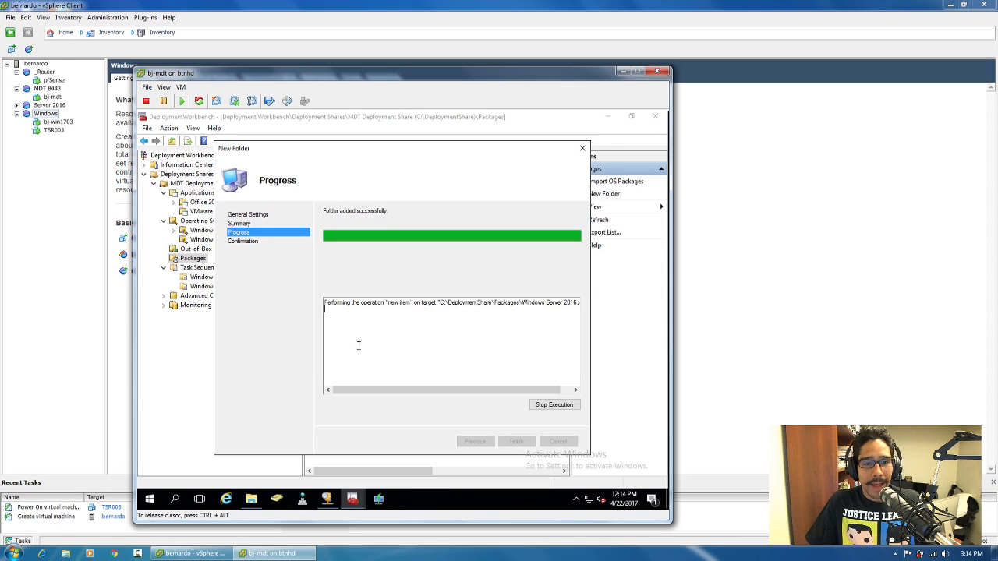
pyautogui.click(527, 443)
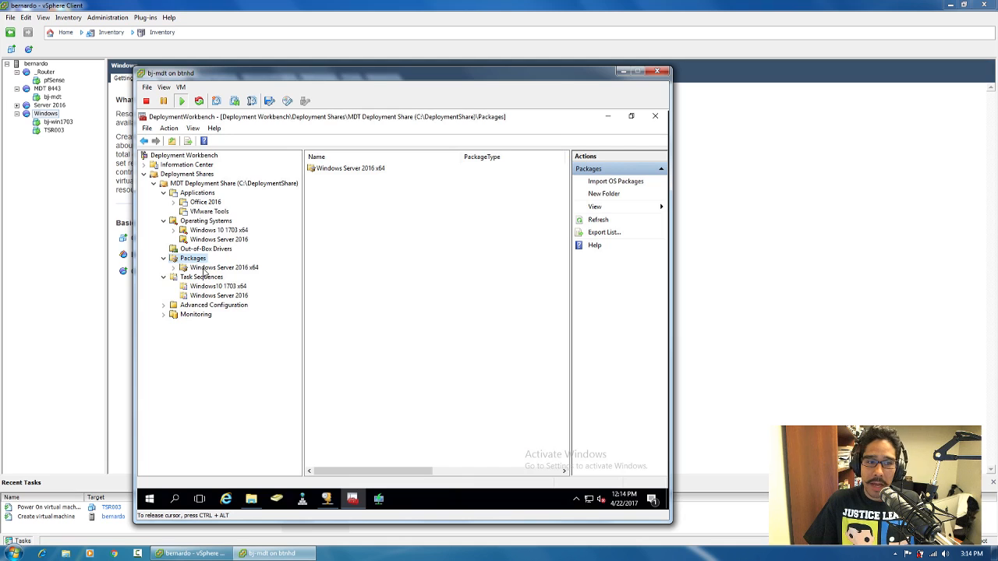
# Create a KB3112522 subfolder inside the Windows Server 2016 x64 packages folder, using the copied name, and display it
pyautogui.rightClick(225, 270)
pyautogui.click(239, 287)
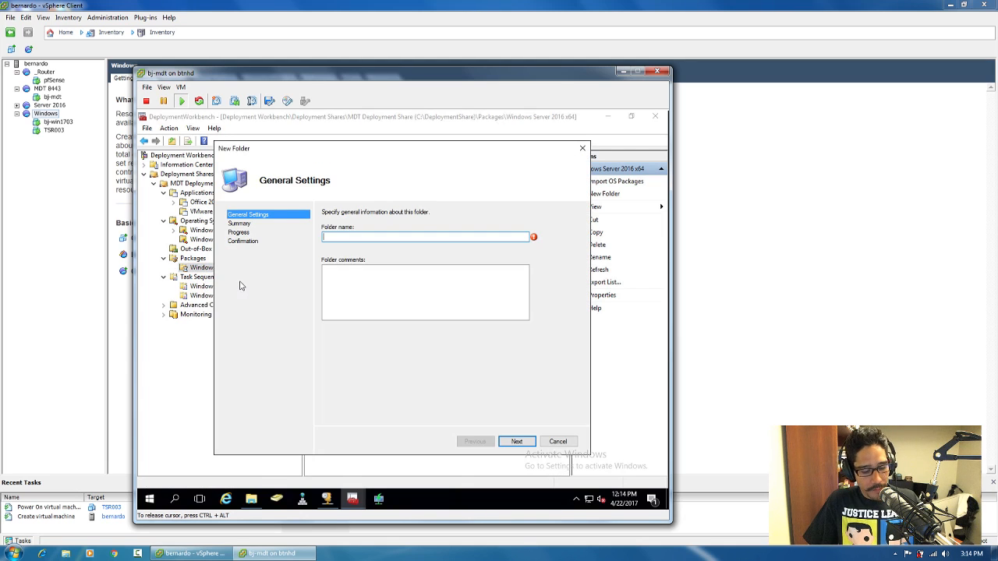
pyautogui.hotkey('ctrl', 'v')
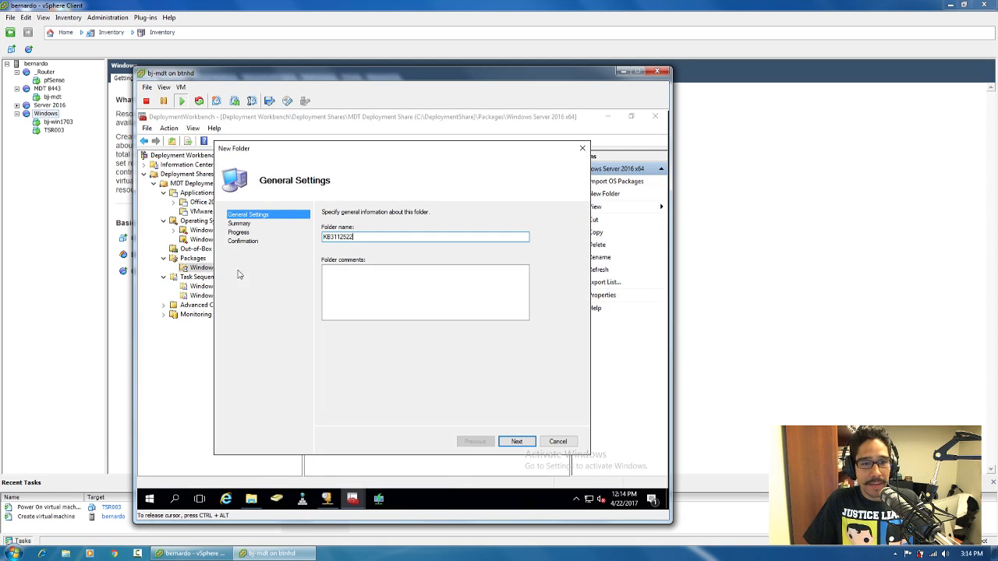
pyautogui.click(514, 441)
pyautogui.click(516, 443)
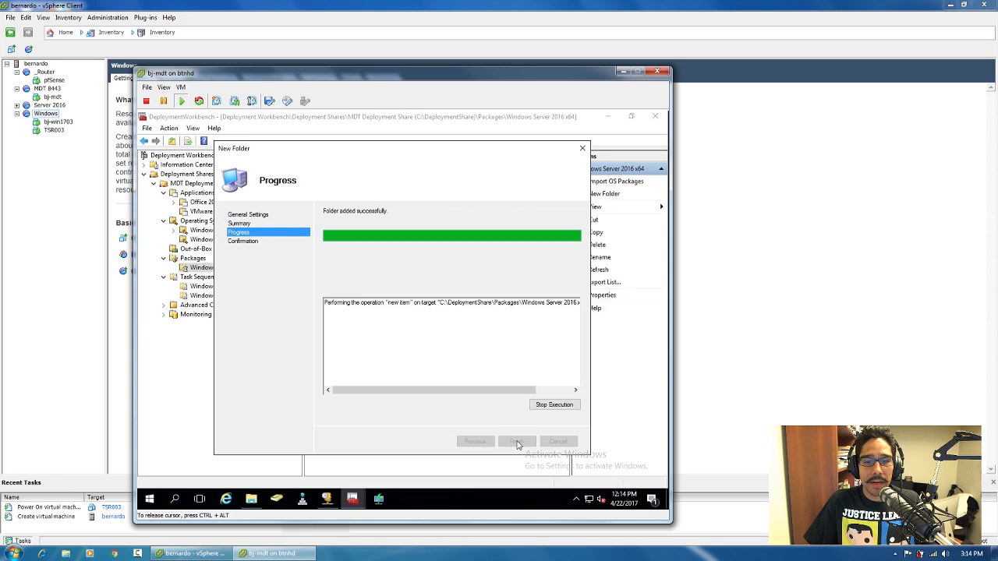
pyautogui.click(517, 442)
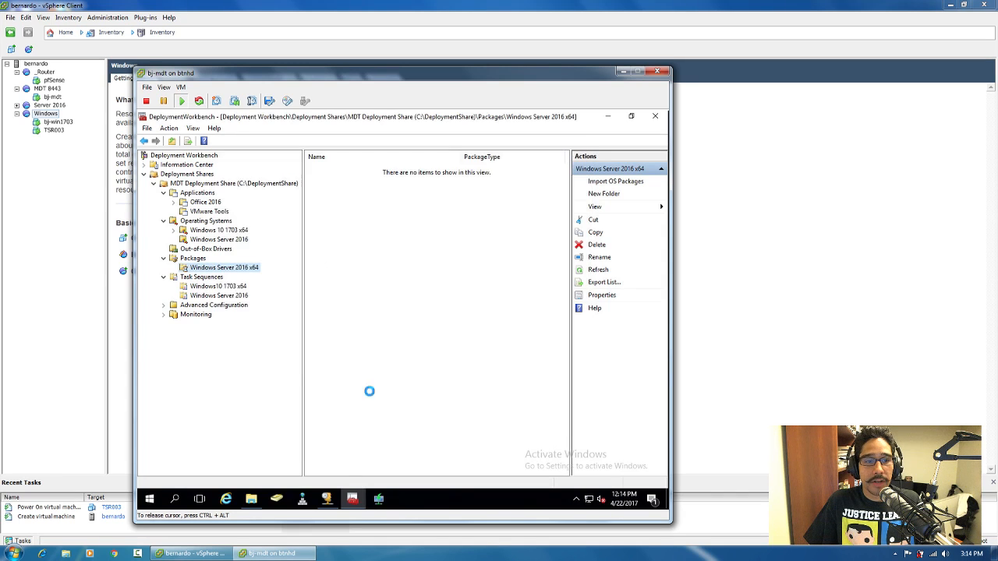
pyautogui.click(174, 267)
pyautogui.click(217, 277)
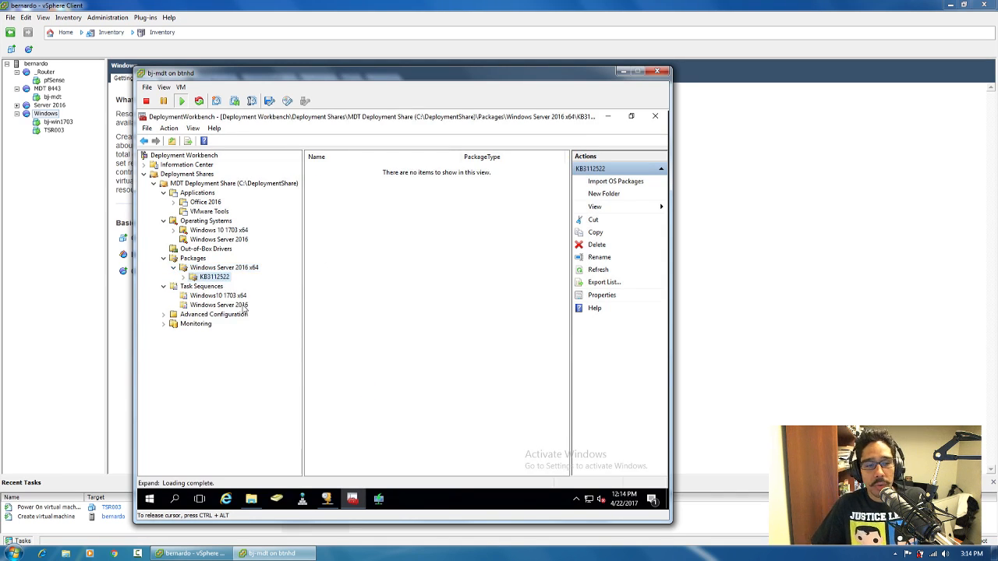
pyautogui.rightClick(217, 279)
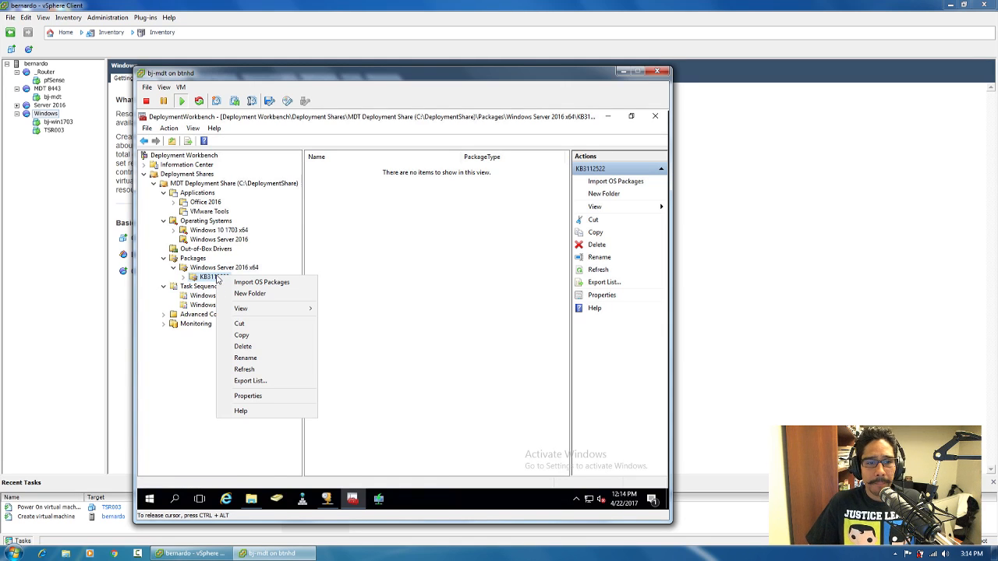
pyautogui.click(371, 289)
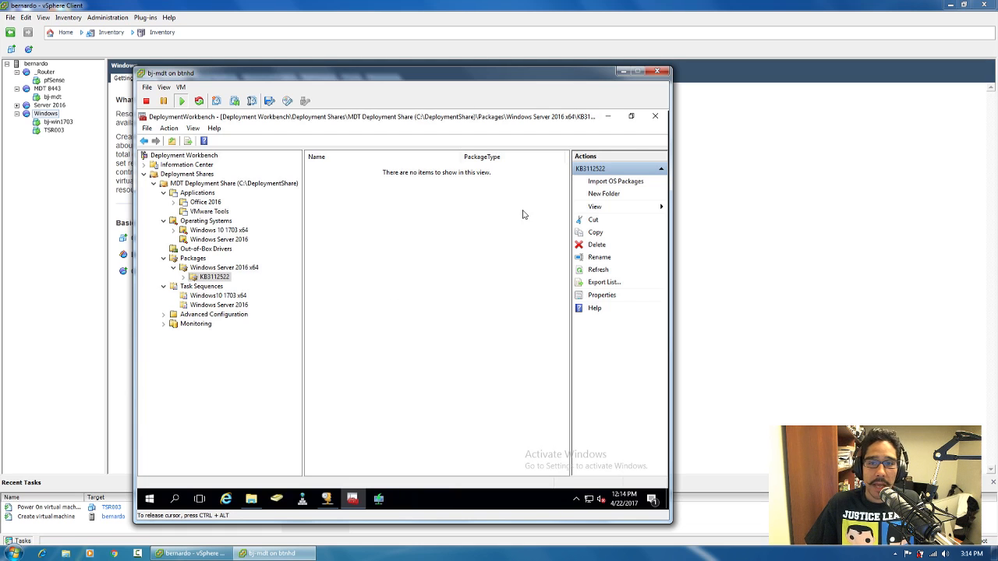
# Inspect the Install - Microsoft Visual C++ - x86-x64 folder and its source subfolder inside the BTNHD desktop folder
pyautogui.click(613, 120)
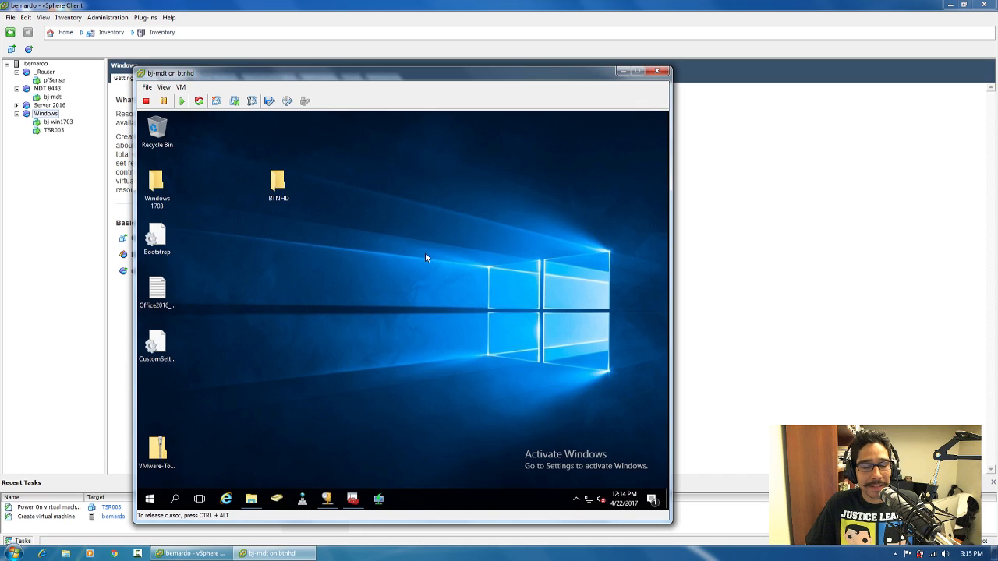
pyautogui.doubleClick(278, 183)
pyautogui.click(301, 207)
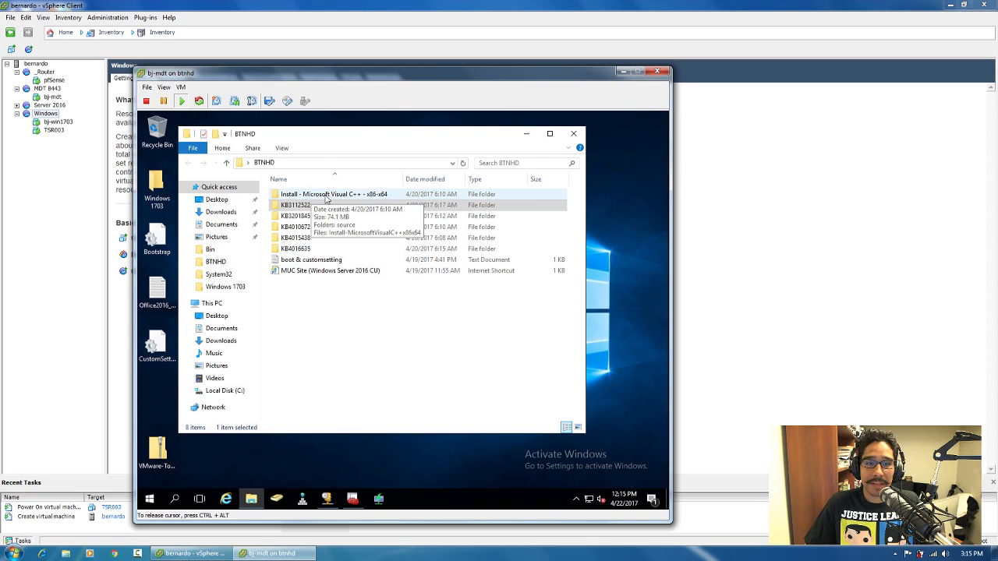
pyautogui.doubleClick(326, 198)
pyautogui.doubleClick(293, 194)
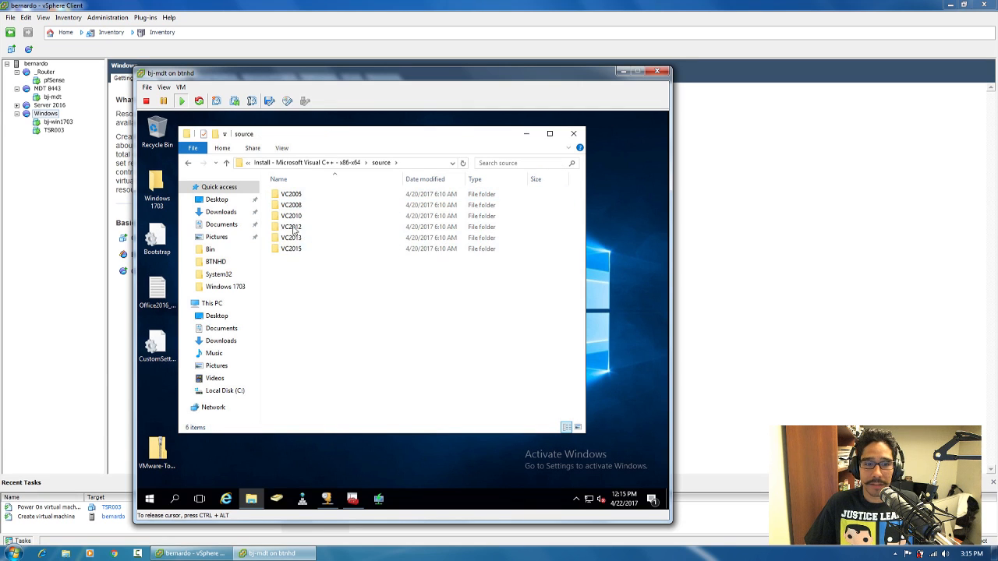
pyautogui.click(188, 163)
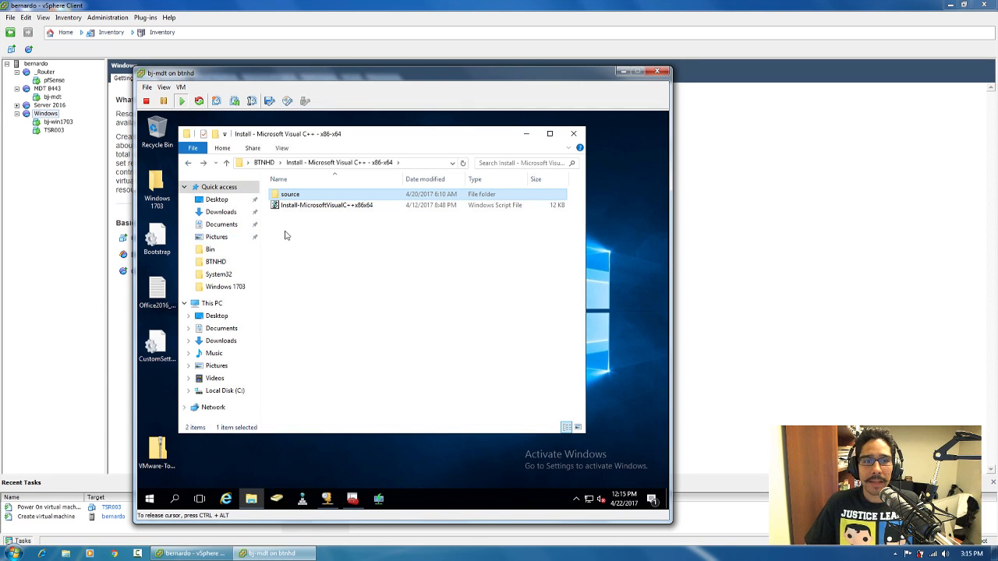
pyautogui.click(188, 163)
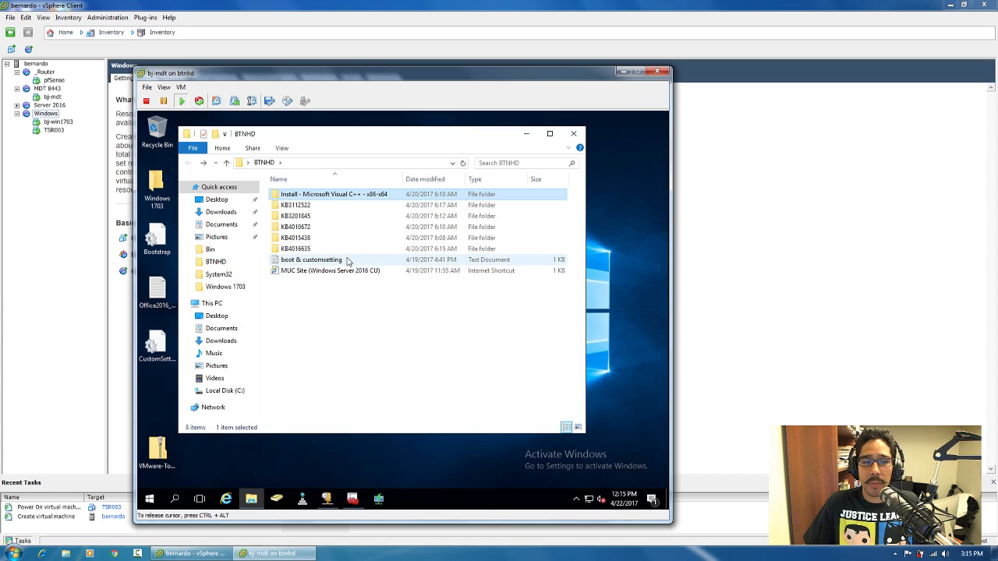
# View the Microsoft Update Catalog home page through the MUC Site (Windows Server 2016 CU) shortcut, and close the browser and the BTNHD folder
pyautogui.doubleClick(324, 272)
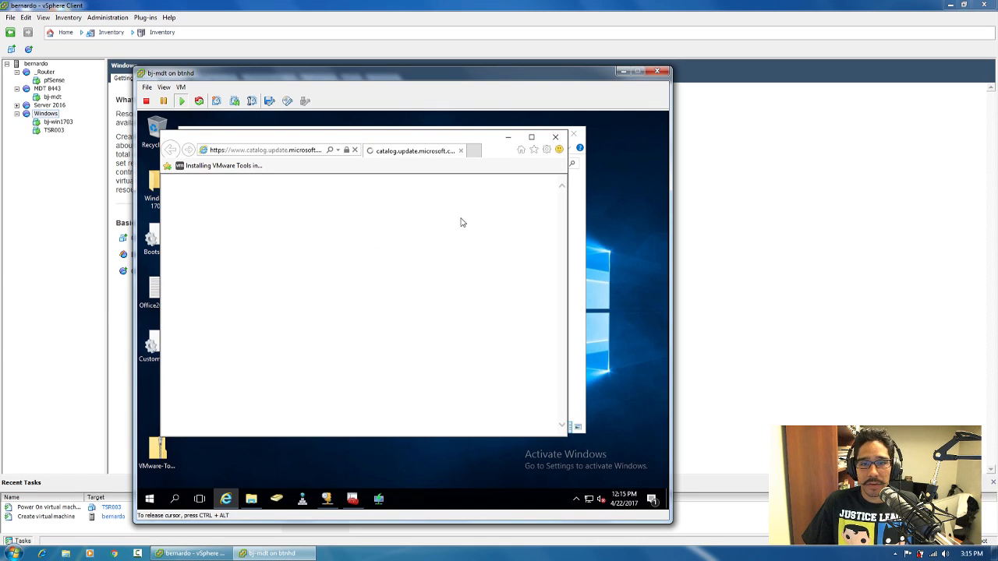
pyautogui.click(532, 138)
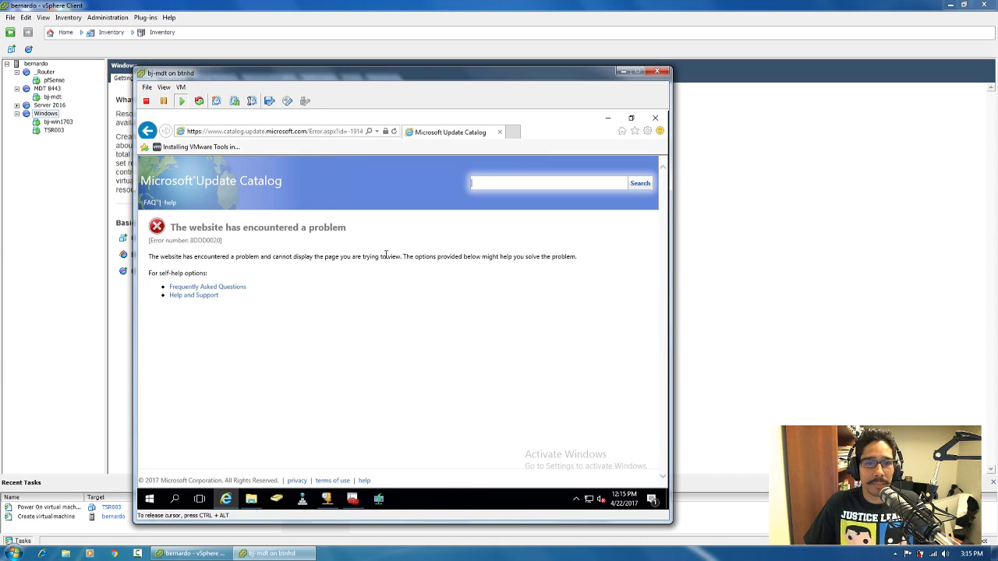
pyautogui.click(305, 132)
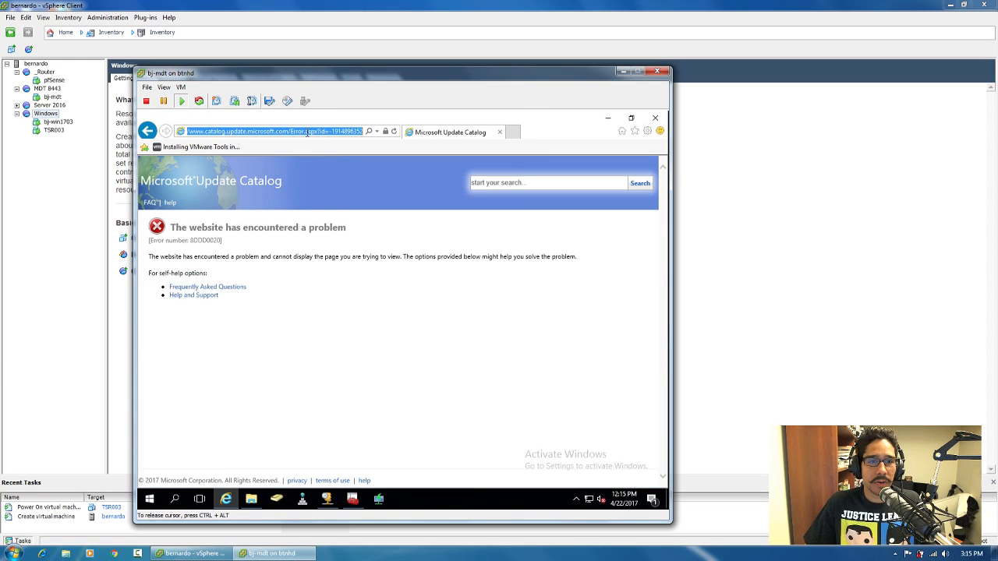
pyautogui.click(287, 133)
pyautogui.moveTo(287, 132); pyautogui.dragTo(365, 132)
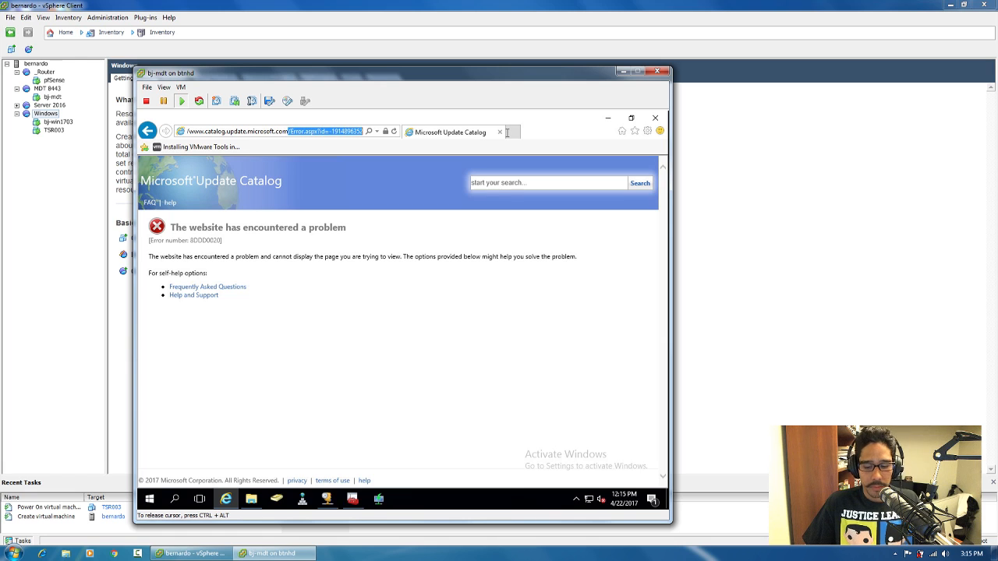
pyautogui.press('BackSpace')
pyautogui.press('Return')
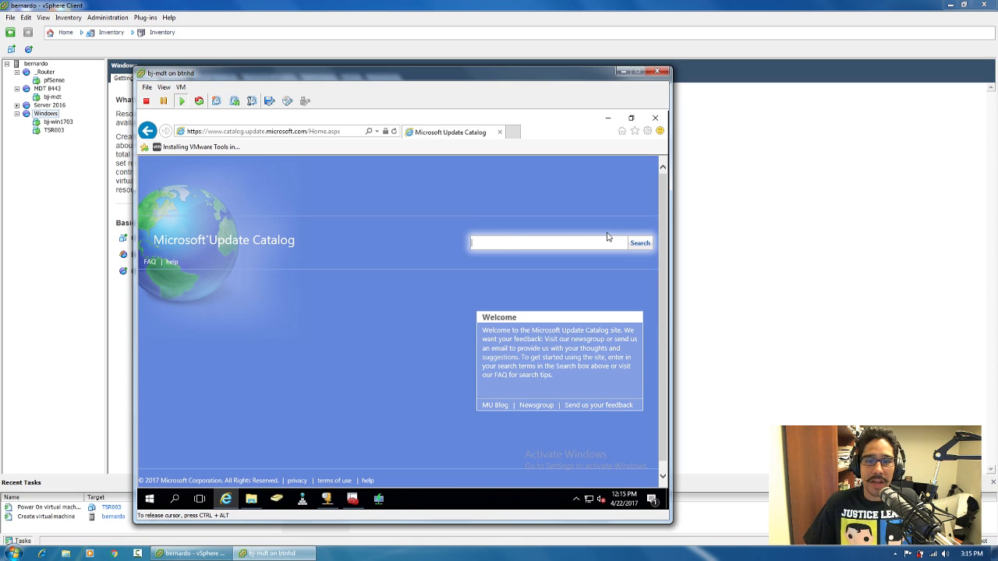
pyautogui.click(655, 120)
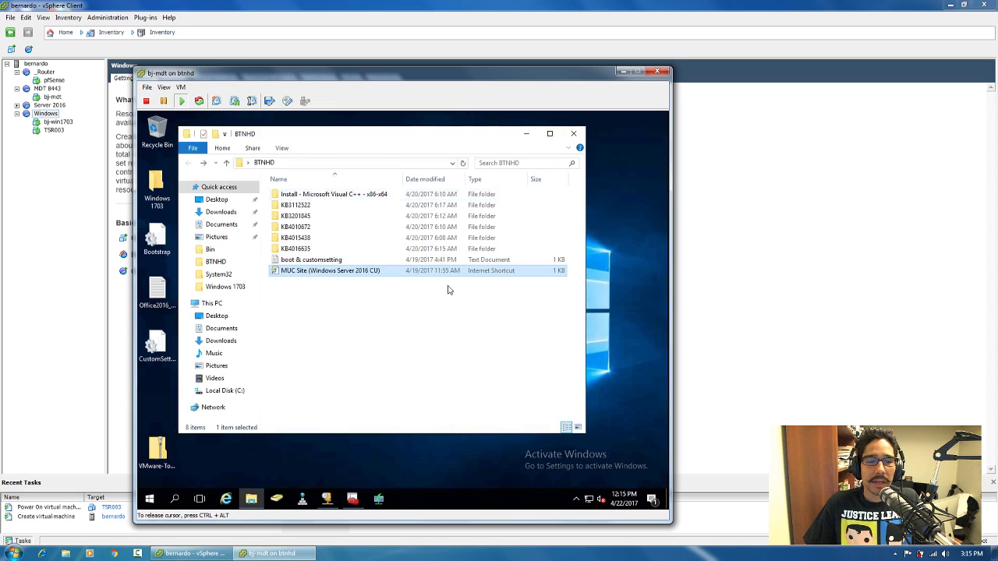
pyautogui.click(573, 133)
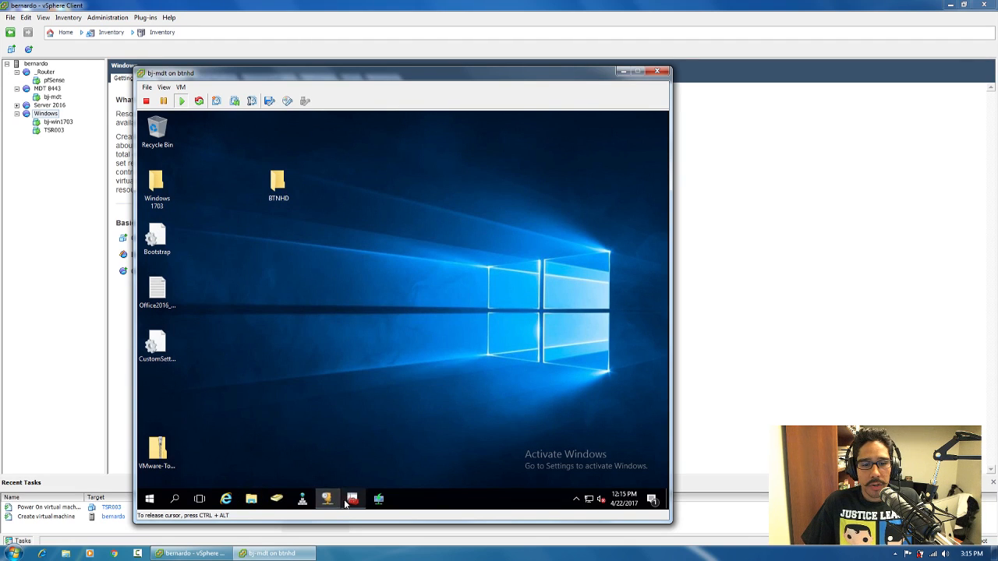
# Refresh the address leases of the BTNHD scope in the DHCP console and select the listed lease
pyautogui.click(330, 506)
pyautogui.click(329, 506)
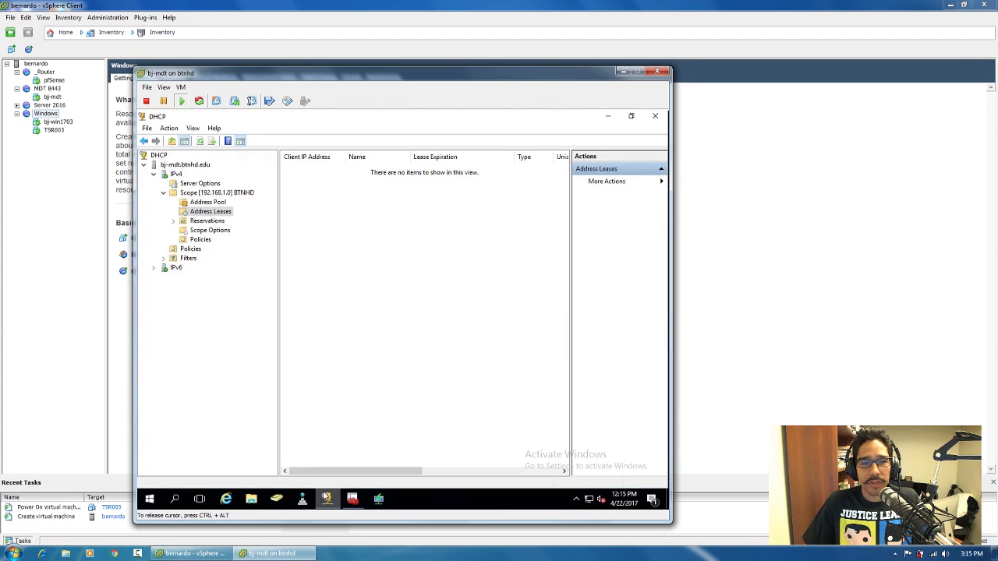
pyautogui.rightClick(328, 233)
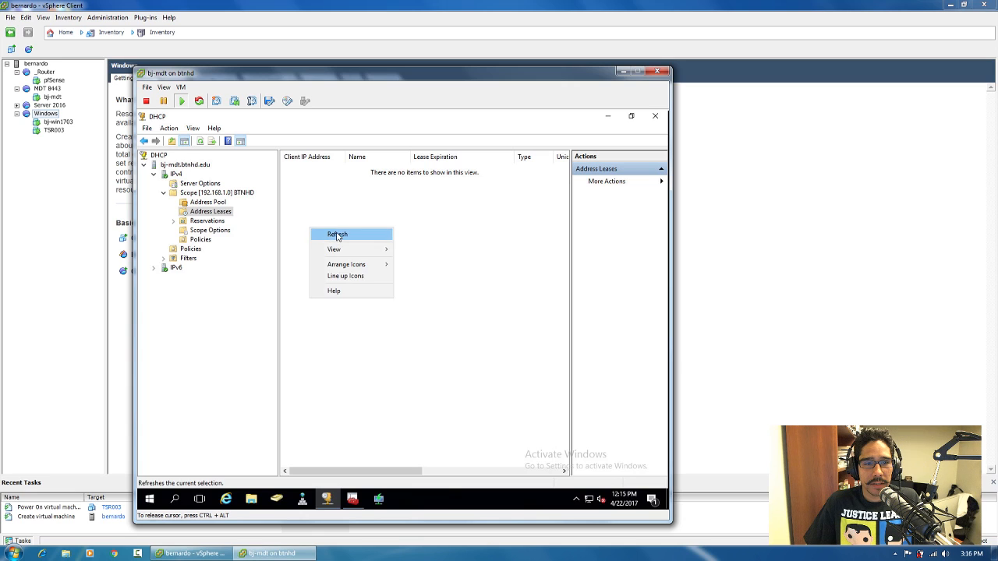
pyautogui.click(337, 234)
pyautogui.click(326, 172)
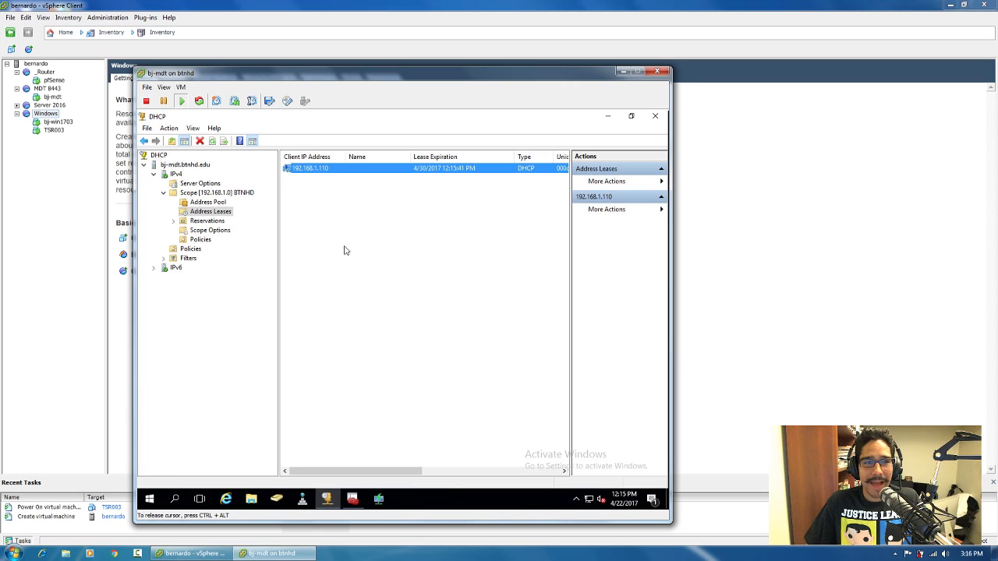
# Check the TSR003 virtual machine's console, close it, and minimize the DHCP console on bj-mdt
pyautogui.rightClick(57, 131)
pyautogui.click(94, 166)
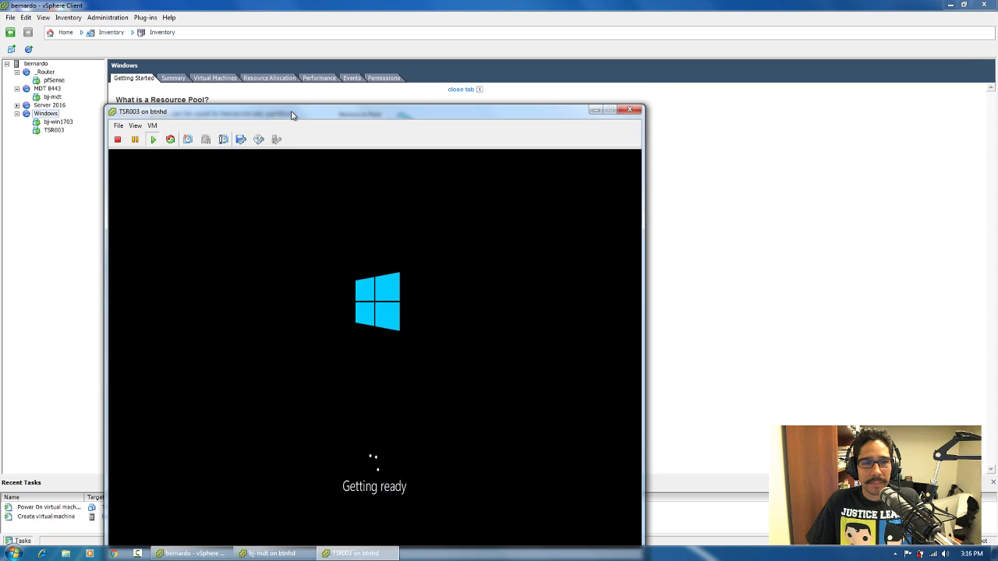
pyautogui.moveTo(292, 115); pyautogui.dragTo(317, 82)
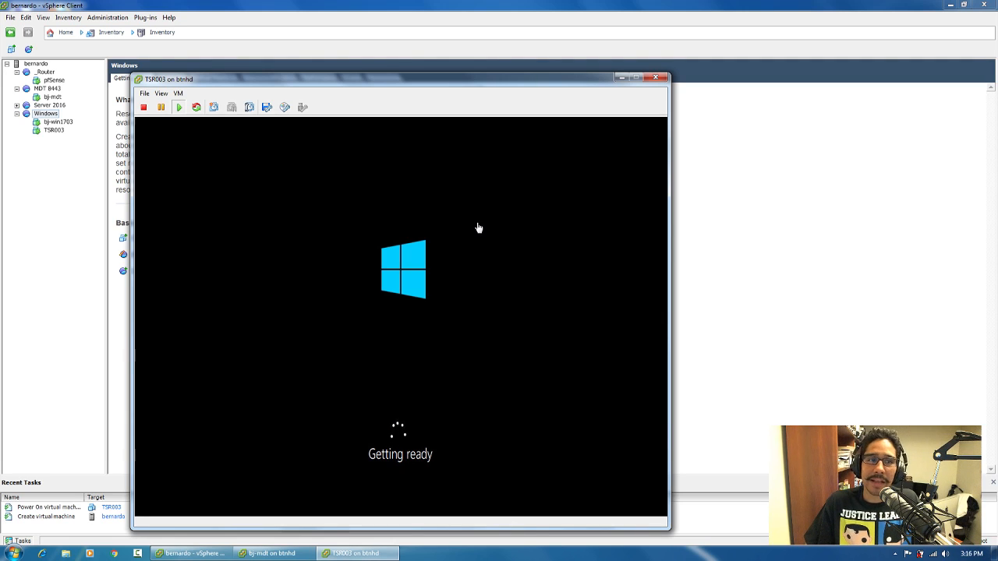
pyautogui.click(656, 77)
pyautogui.click(310, 553)
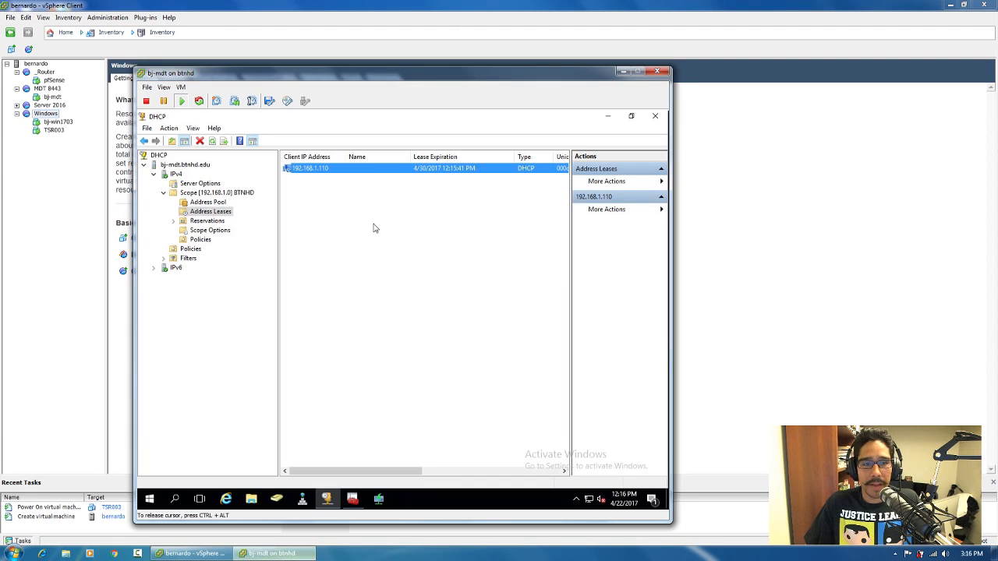
pyautogui.click(608, 116)
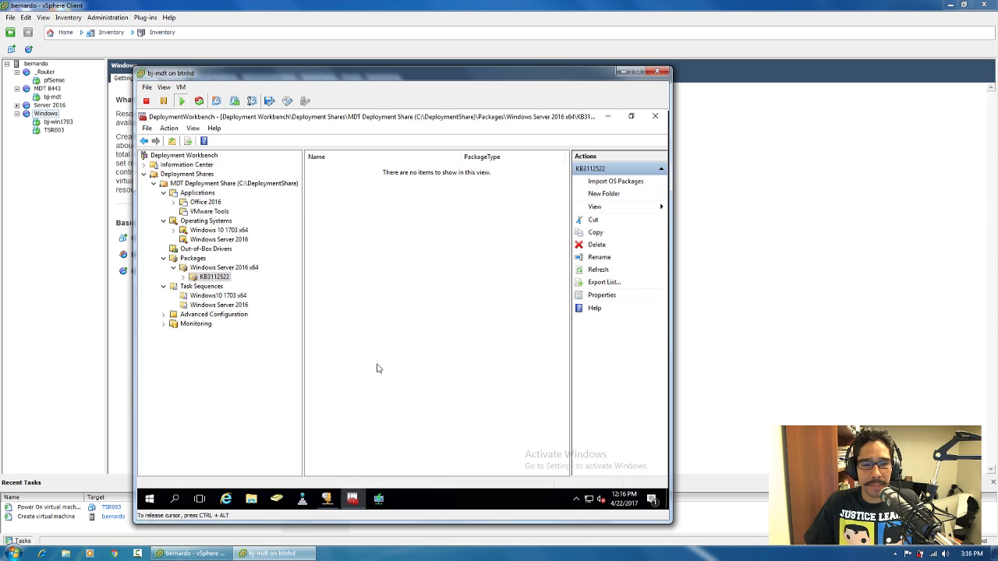
# Import the OS packages from the desktop's BTNHD\KB3112522 folder into the KB3112522 packages folder of the deployment share
pyautogui.rightClick(215, 279)
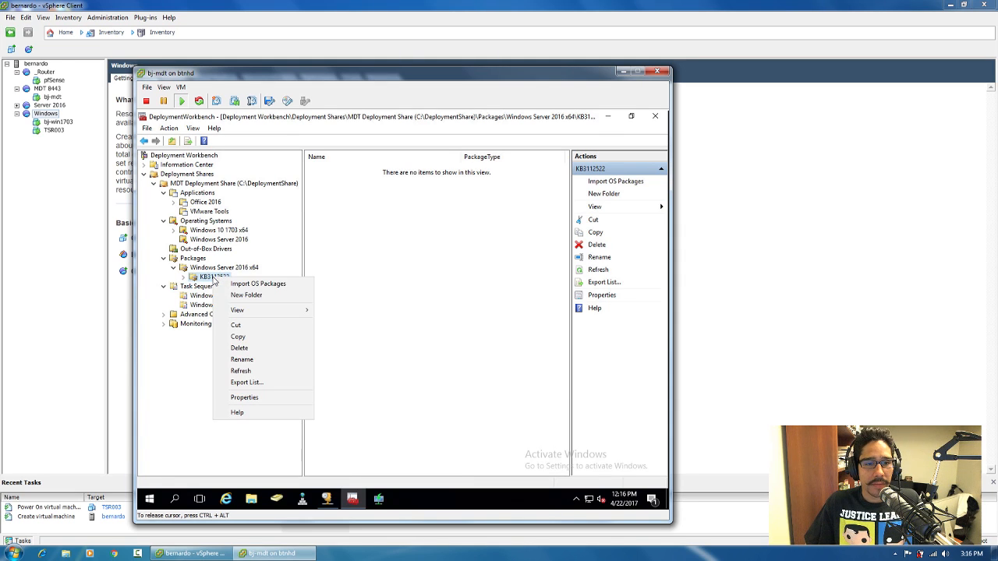
pyautogui.click(263, 284)
pyautogui.click(548, 251)
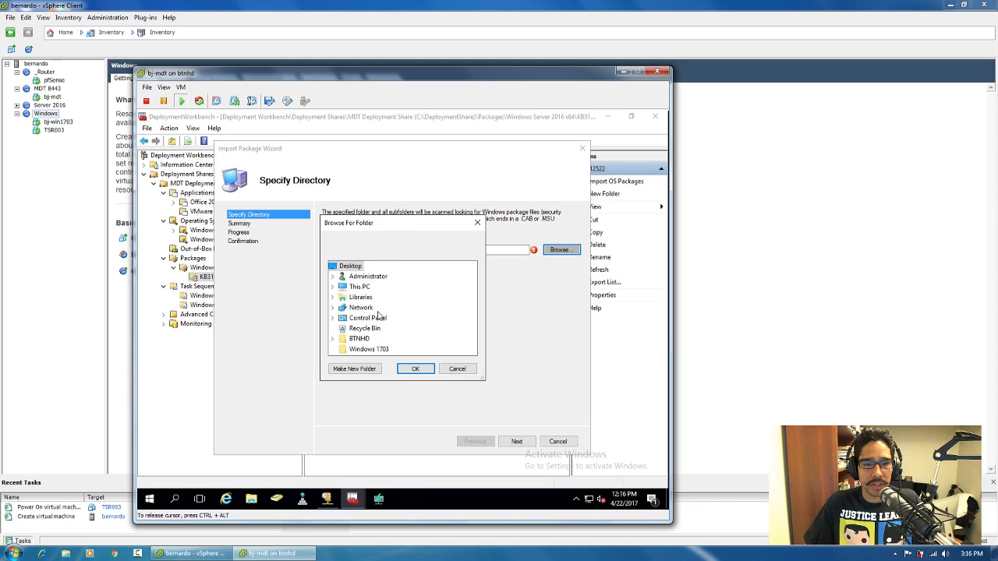
pyautogui.click(332, 340)
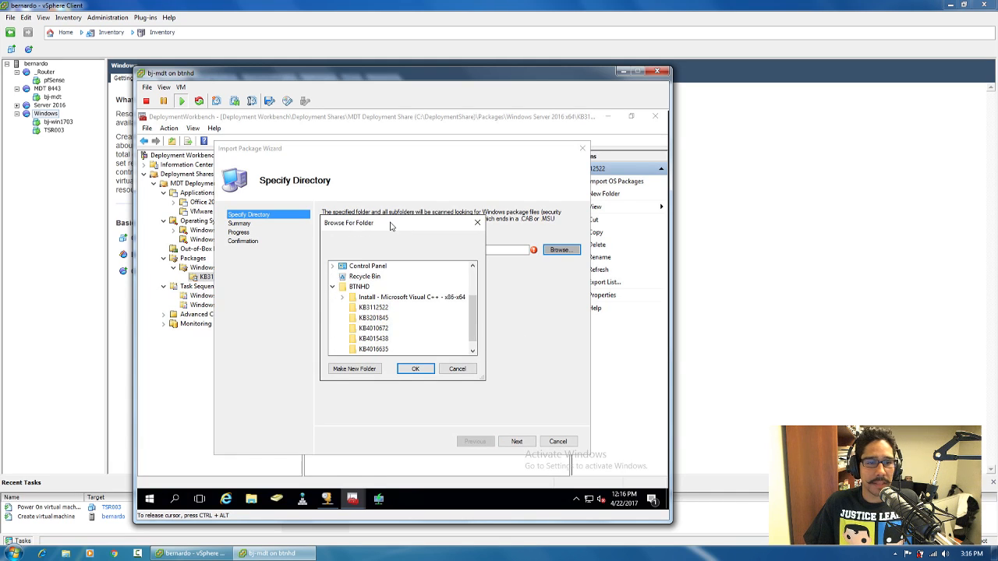
pyautogui.click(382, 309)
pyautogui.click(414, 369)
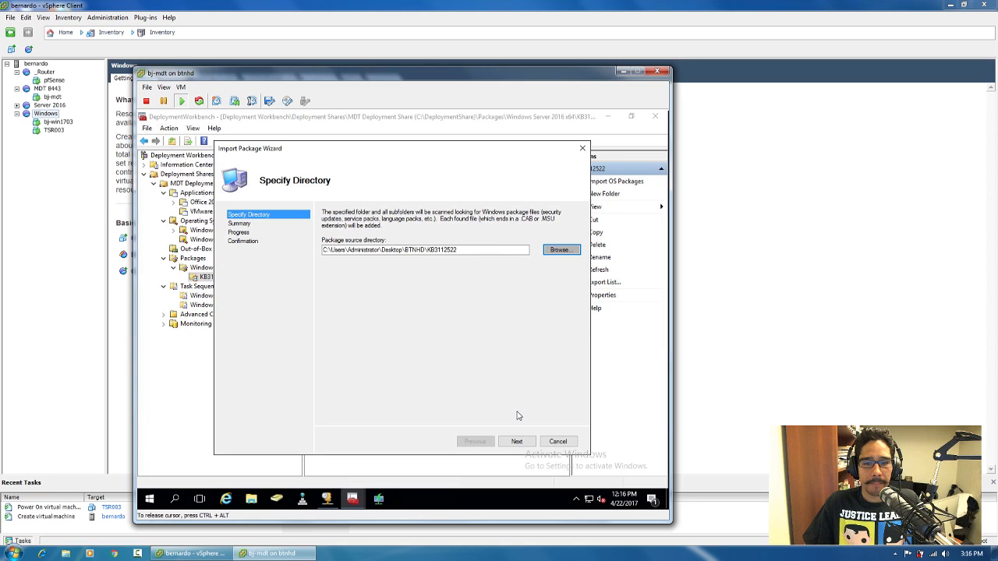
pyautogui.click(517, 442)
pyautogui.click(514, 442)
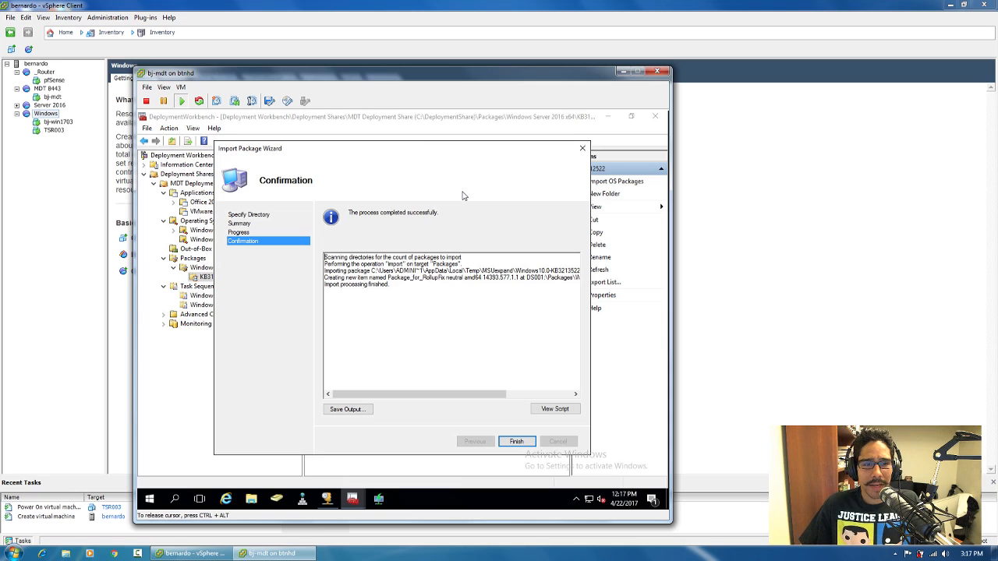
pyautogui.moveTo(425, 149); pyautogui.dragTo(444, 133)
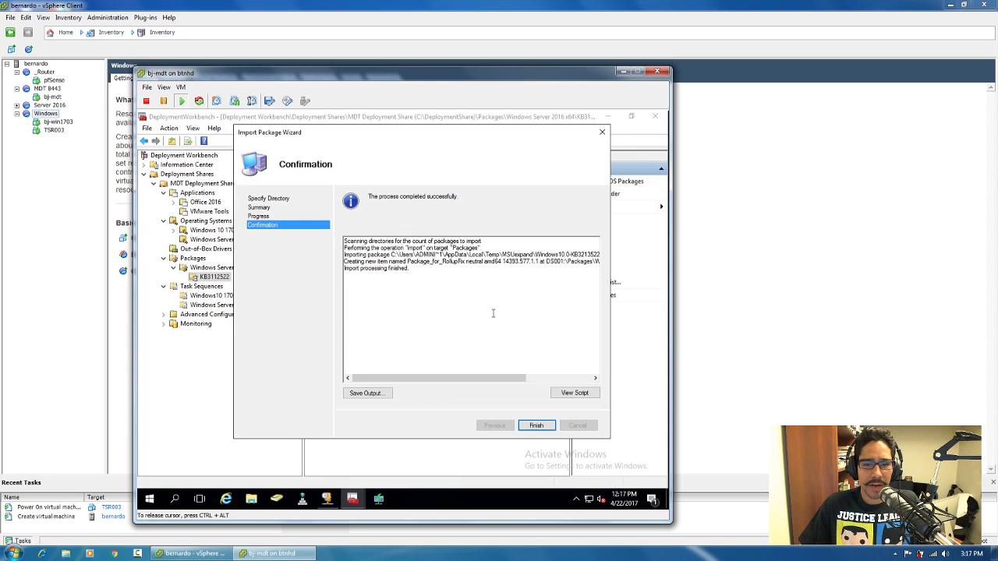
pyautogui.click(535, 426)
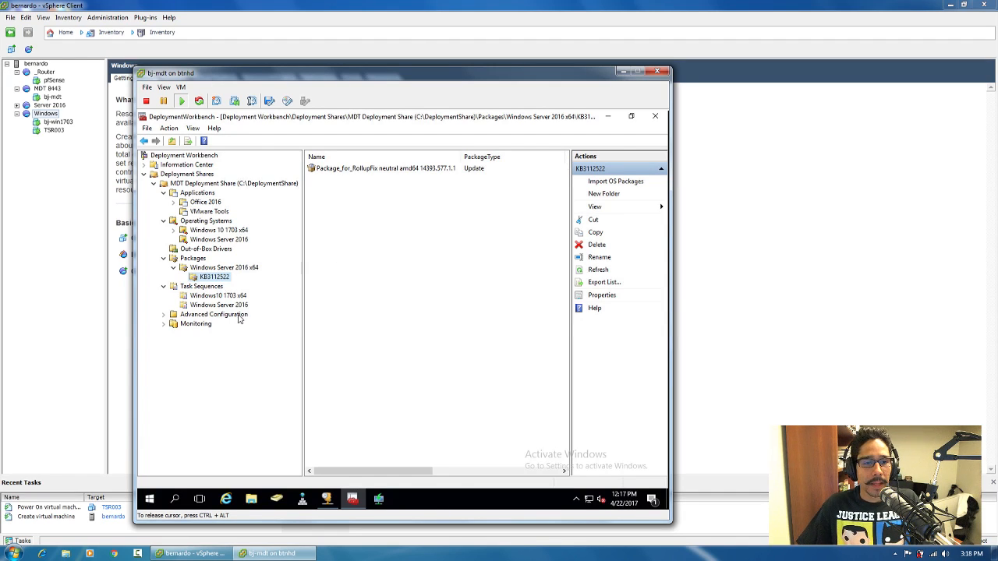
# Start a new selection profile named Windows Server 2016 under the deployment share's Advanced Configuration
pyautogui.click(167, 315)
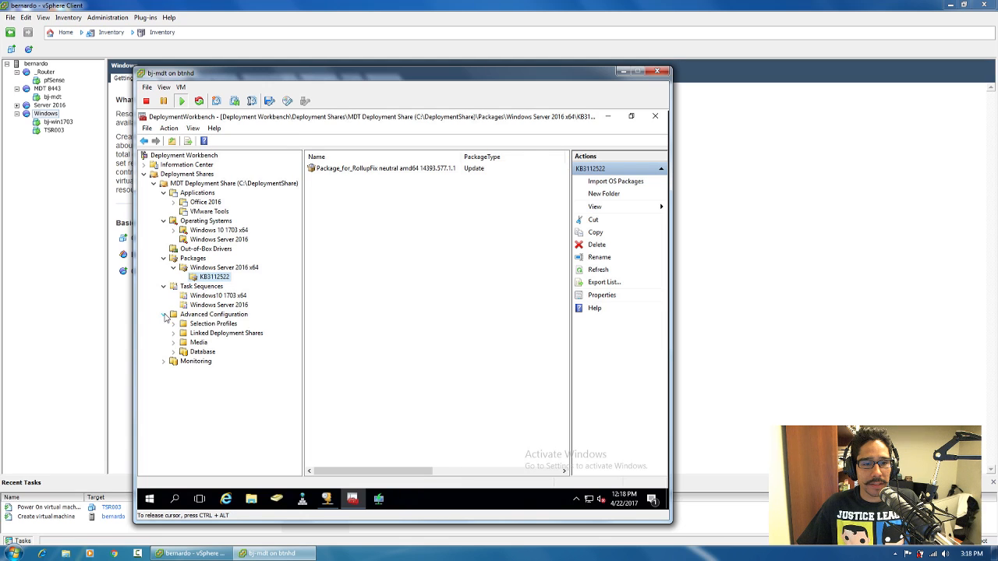
pyautogui.click(219, 328)
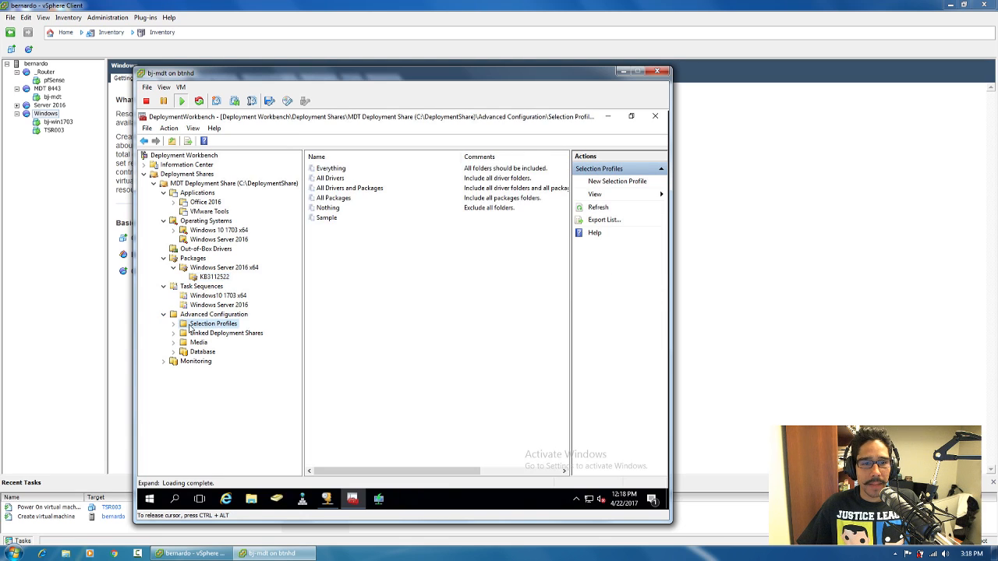
pyautogui.rightClick(218, 324)
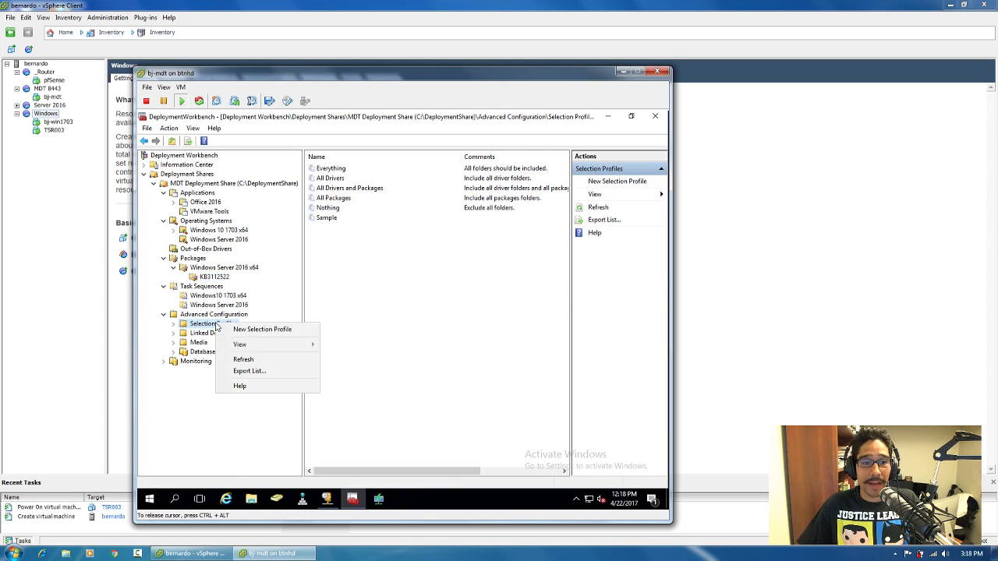
pyautogui.click(244, 330)
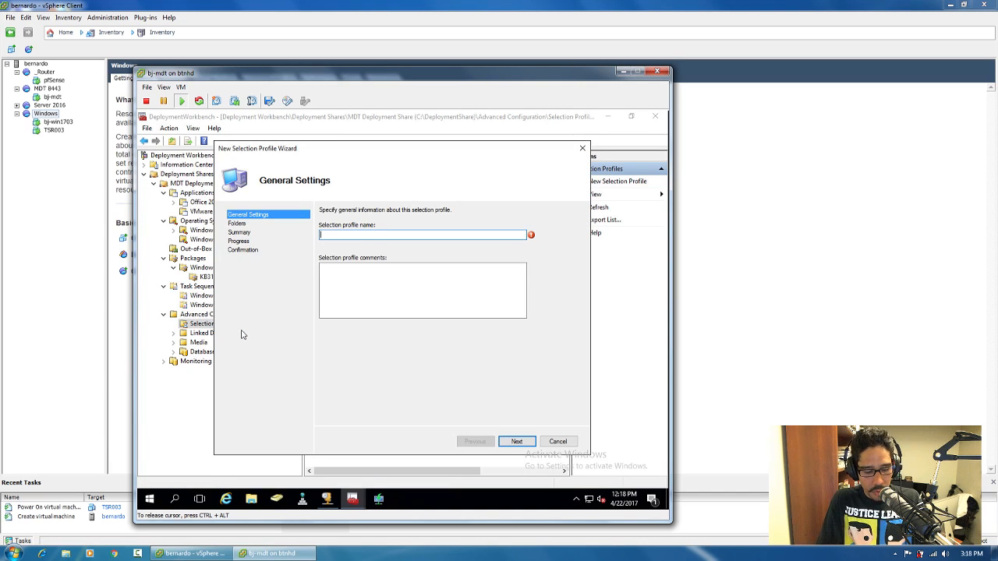
pyautogui.write('Window')
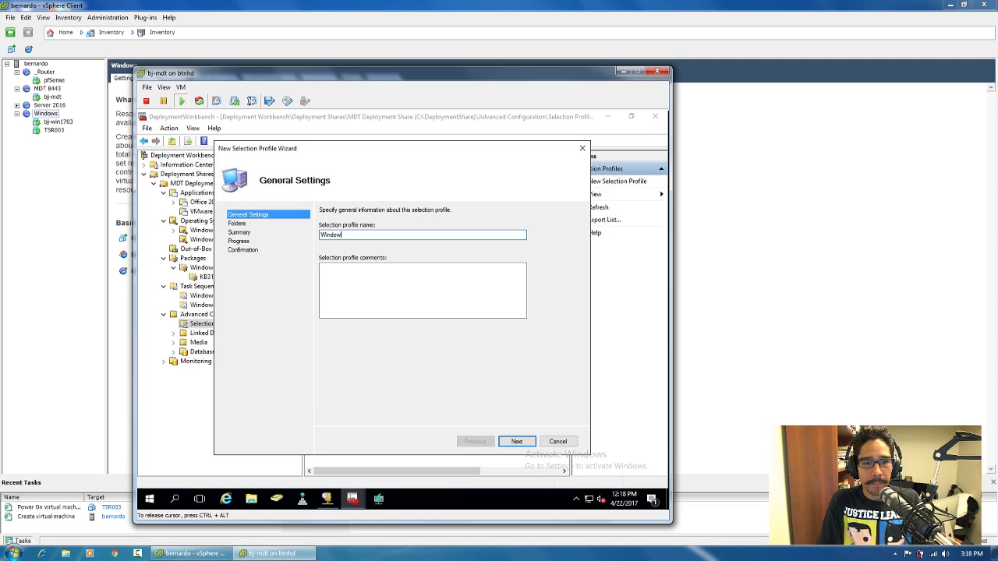
pyautogui.write('s Ser')
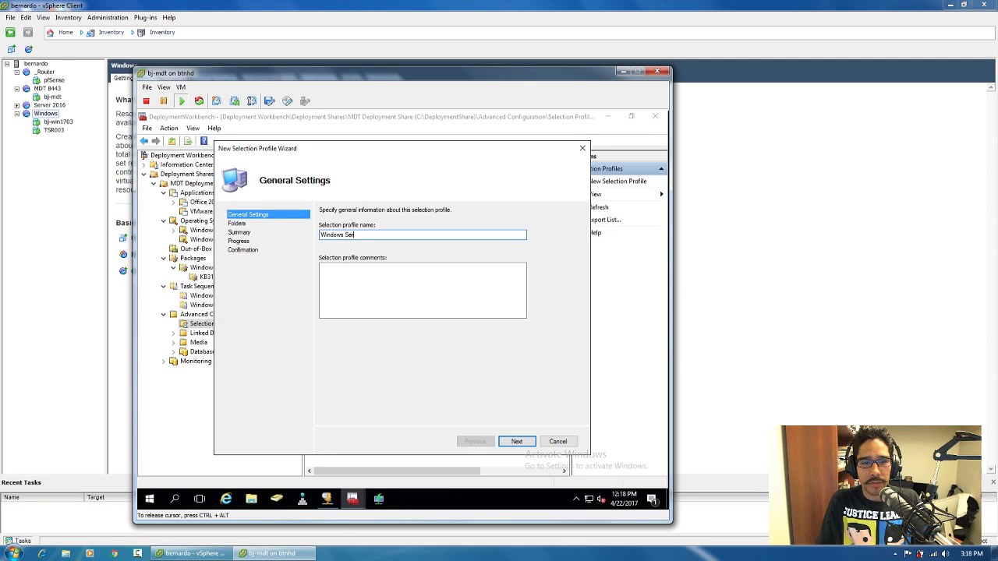
pyautogui.write('ver 2016')
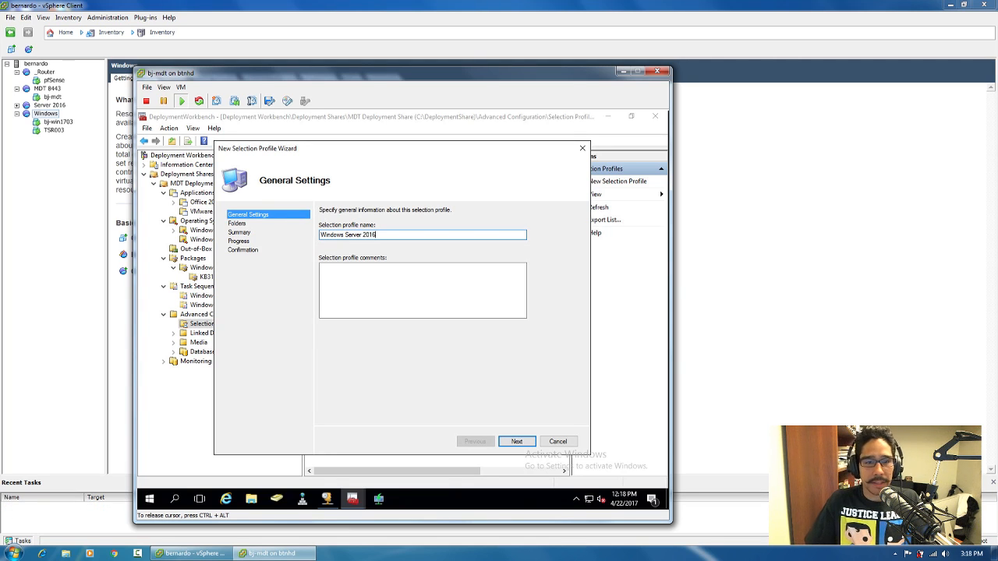
pyautogui.click(516, 442)
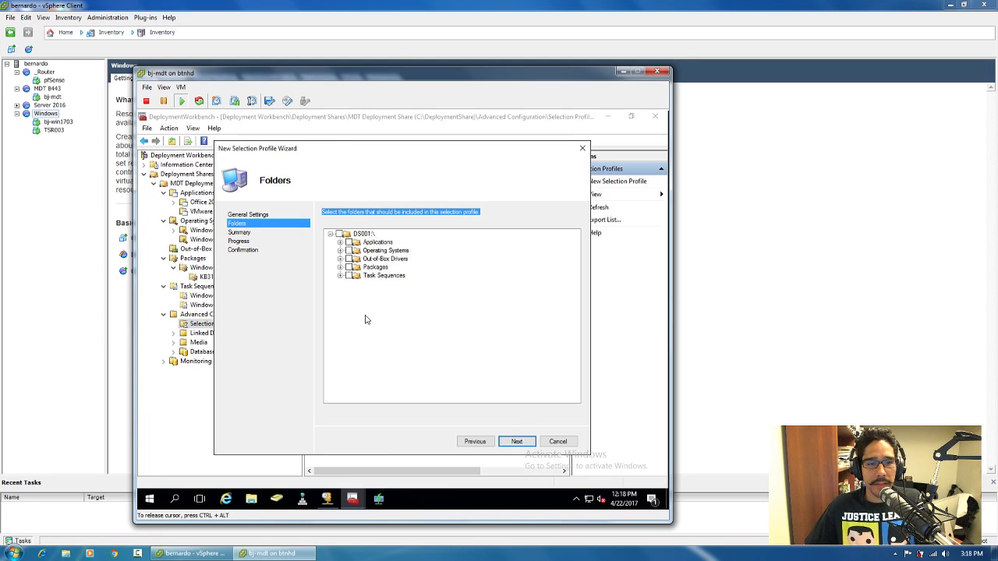
# Include only the KB3112522 folder under Packages, Windows Server 2016 x64, in the selection profile and finish creating it
pyautogui.click(340, 267)
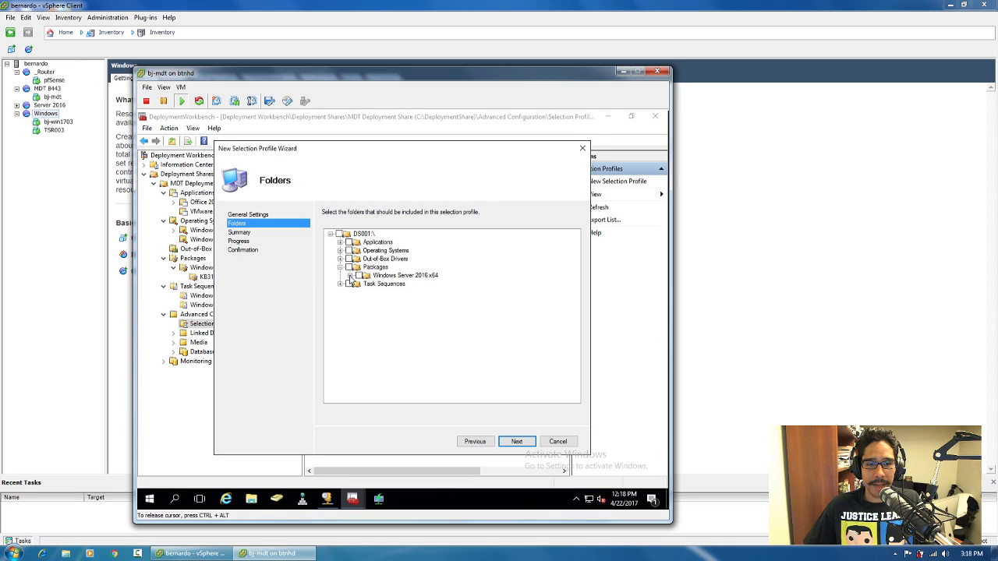
pyautogui.click(349, 276)
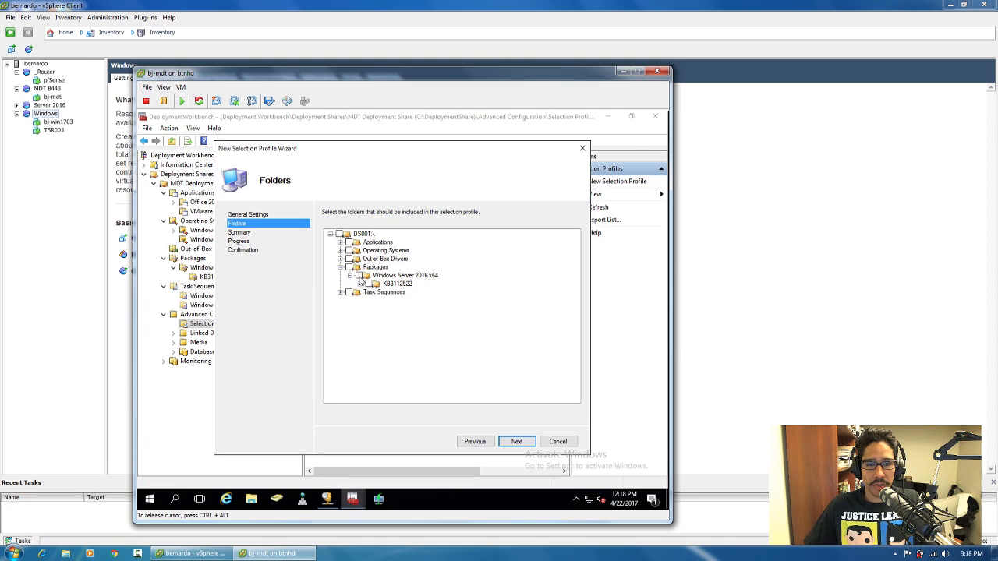
pyautogui.click(358, 277)
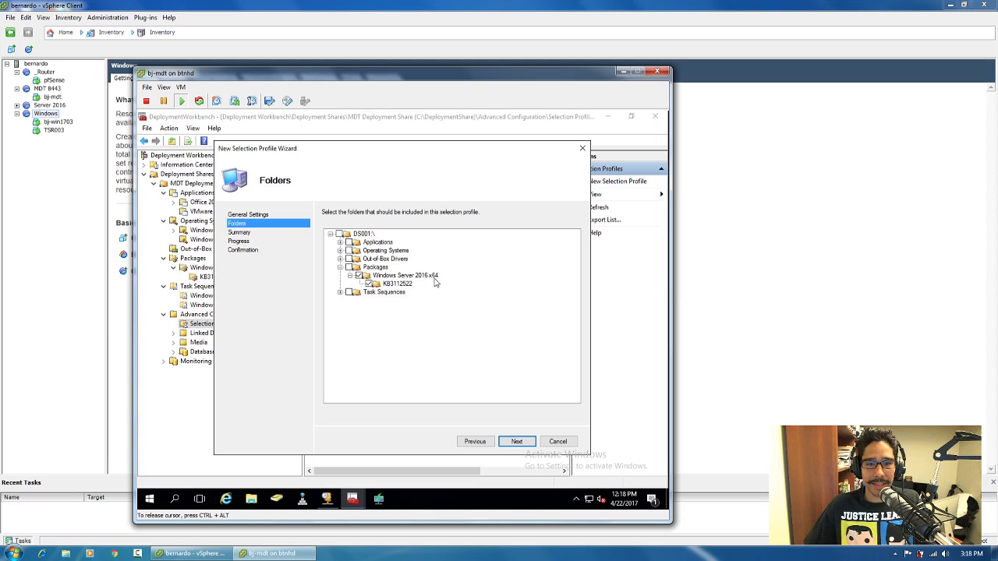
pyautogui.click(358, 277)
pyautogui.click(371, 285)
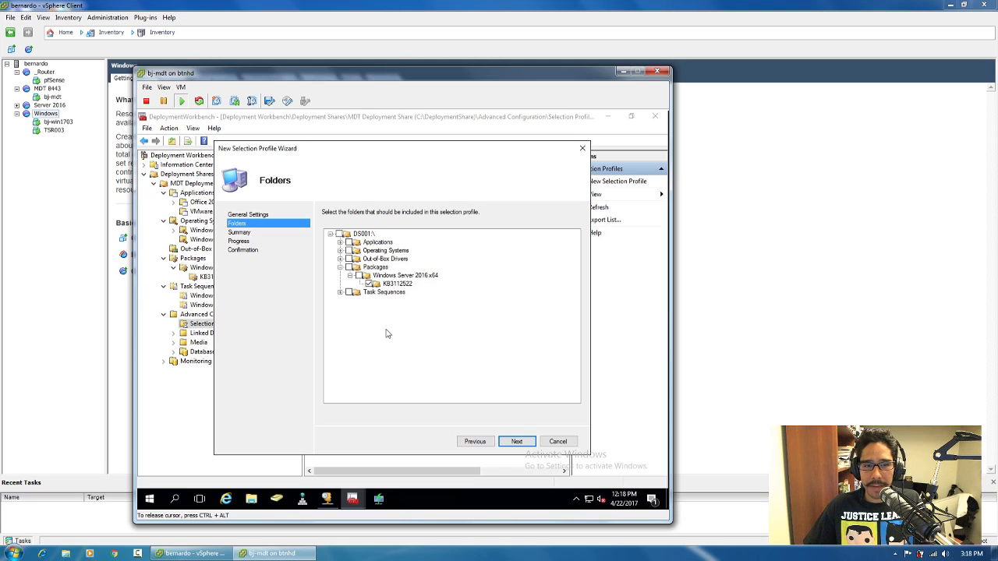
pyautogui.click(359, 277)
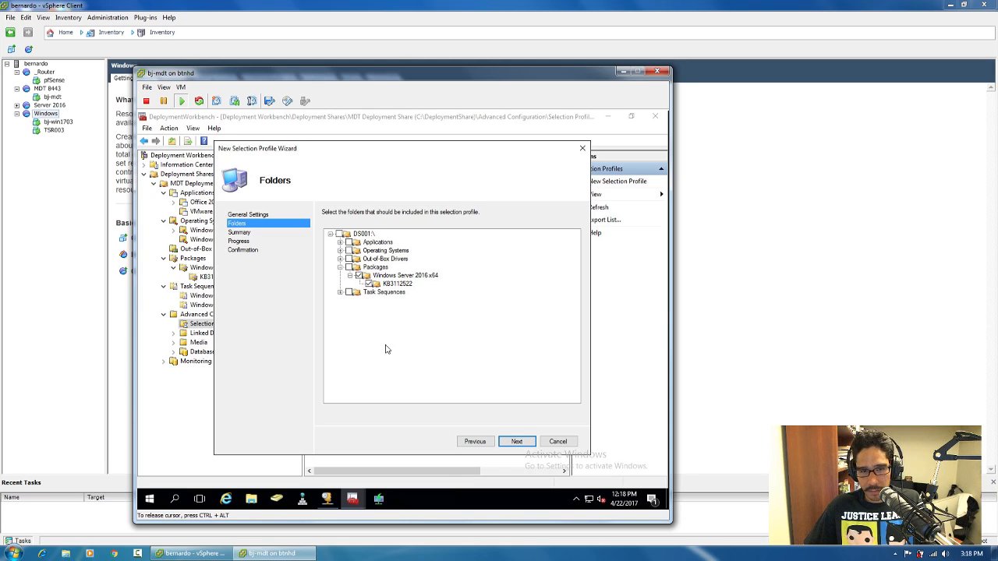
pyautogui.click(359, 277)
pyautogui.click(369, 285)
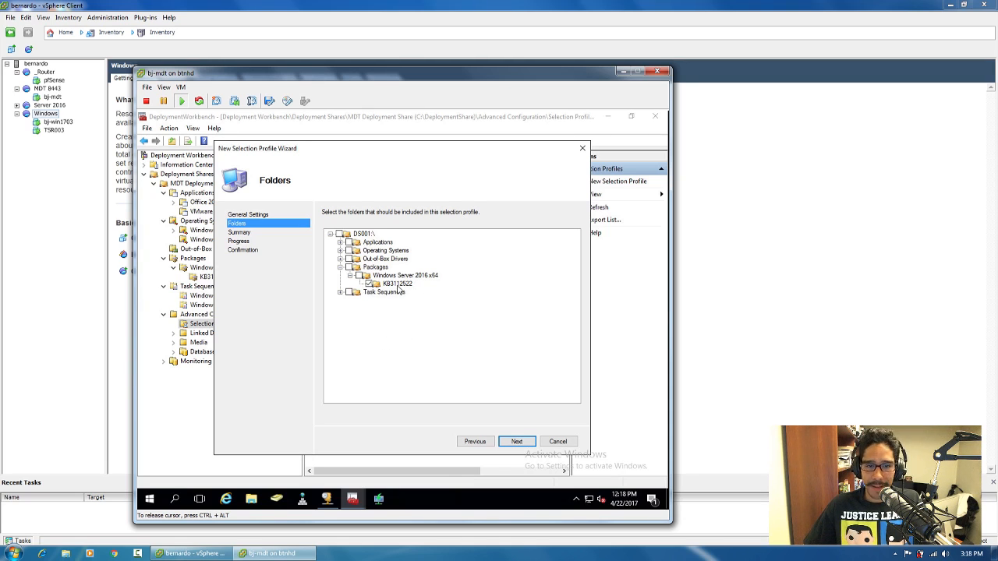
pyautogui.click(505, 445)
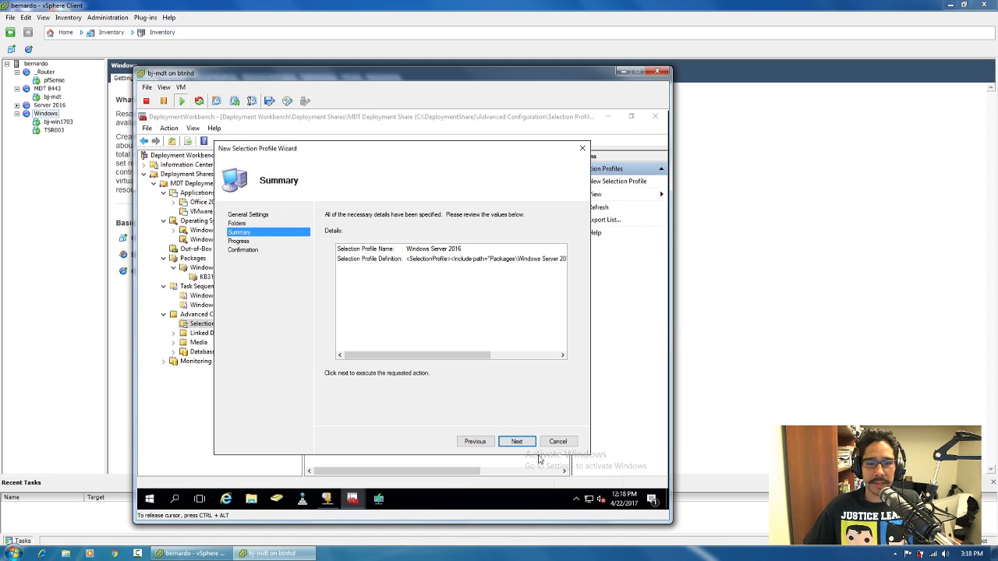
pyautogui.click(511, 442)
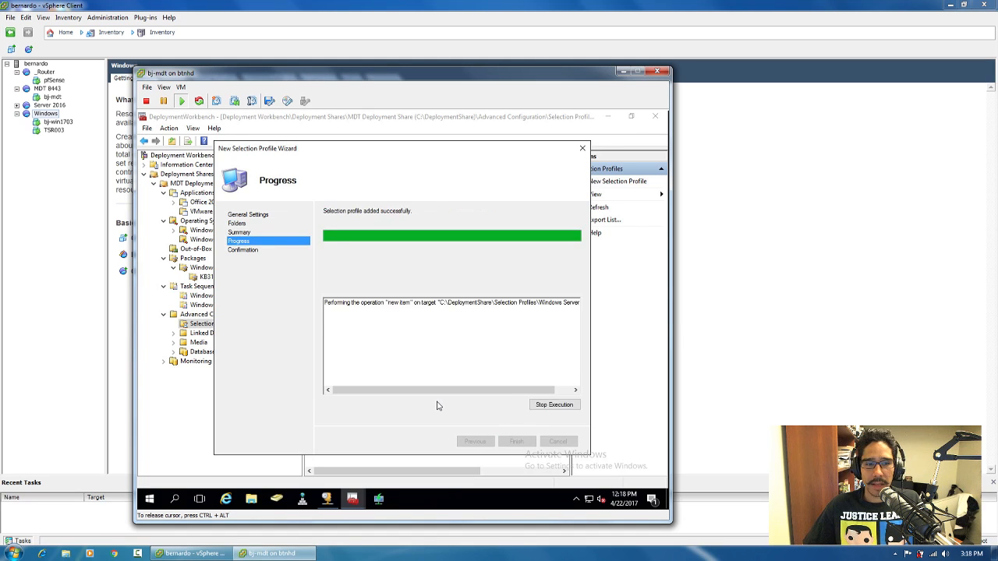
pyautogui.click(511, 442)
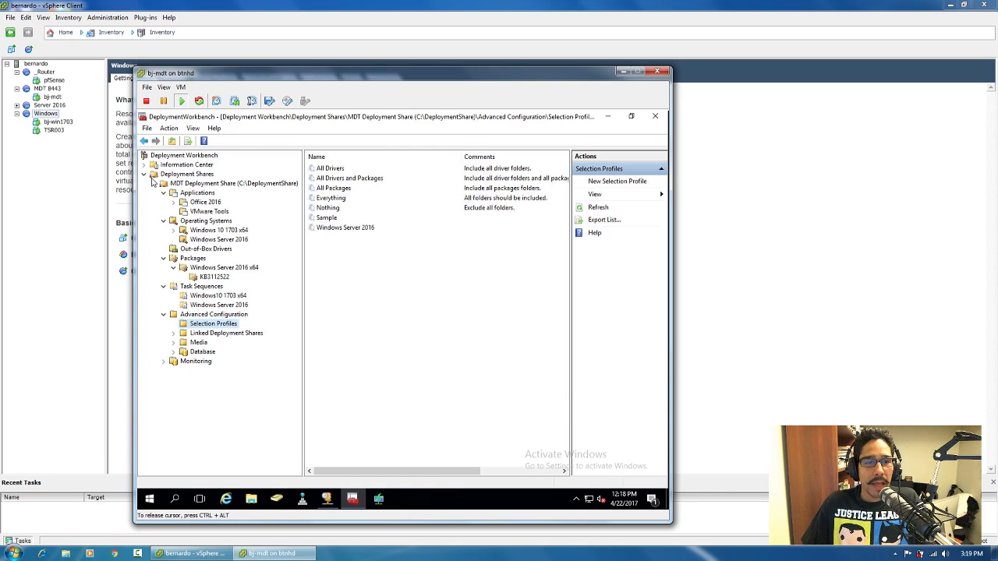
# Create a folder named Visual C++ Runtime Apps under Applications in the deployment share
pyautogui.rightClick(202, 195)
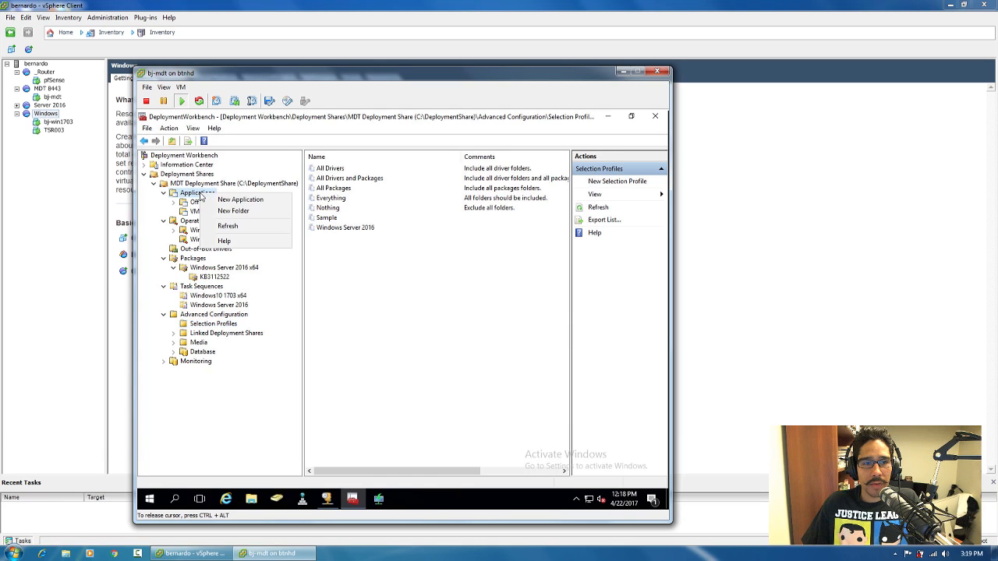
pyautogui.click(234, 211)
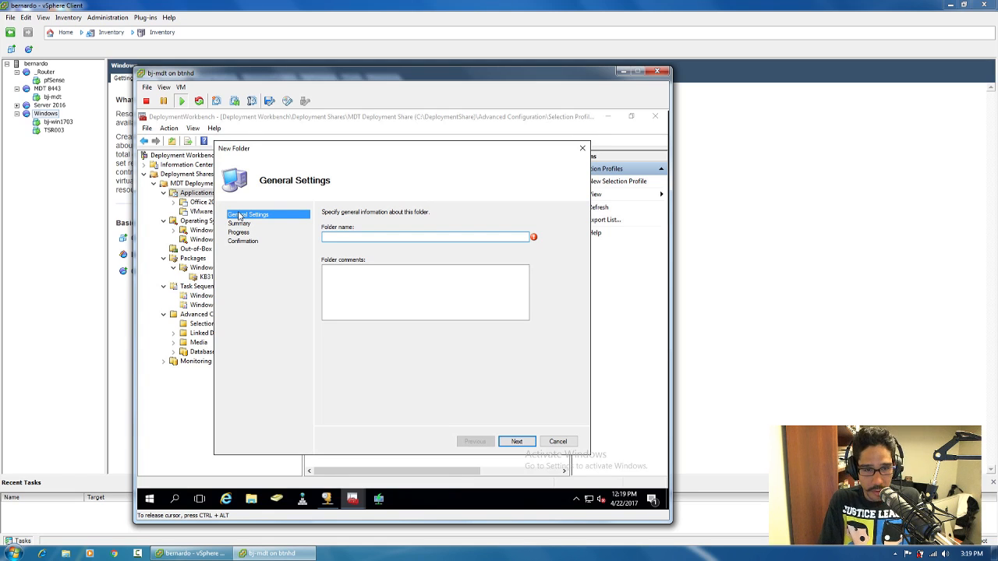
pyautogui.write('Visual ')
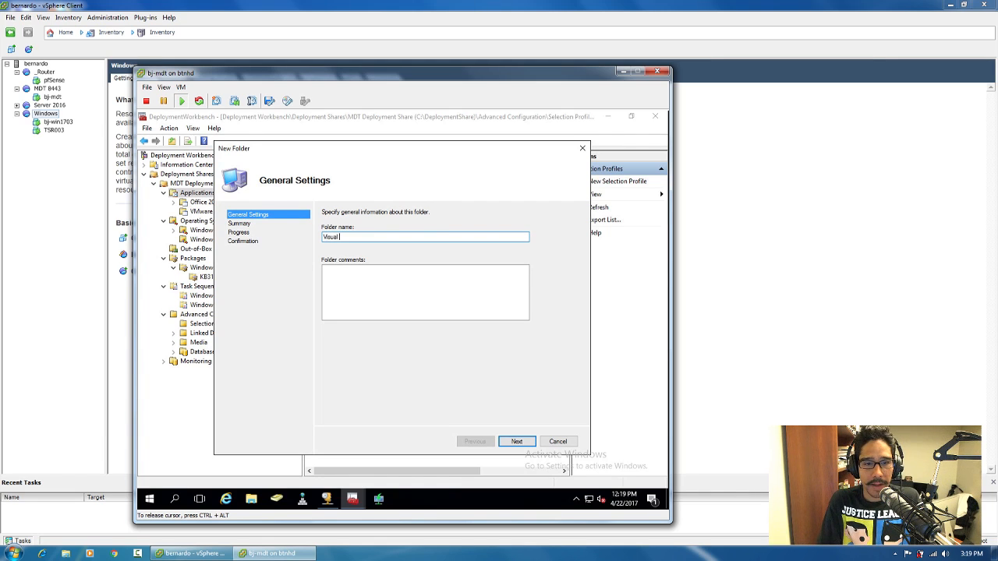
pyautogui.write('C++')
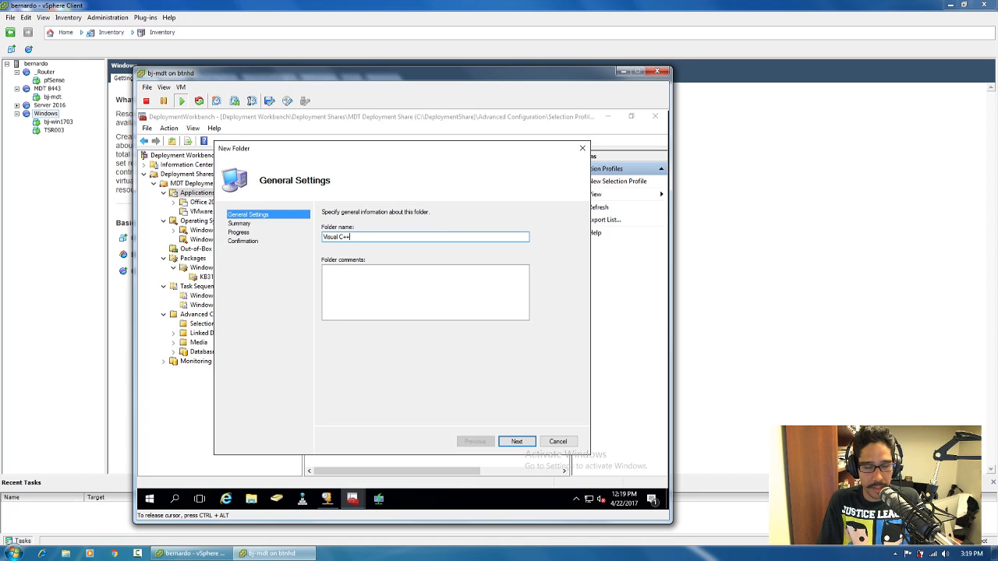
pyautogui.write(' Runtime Apps')
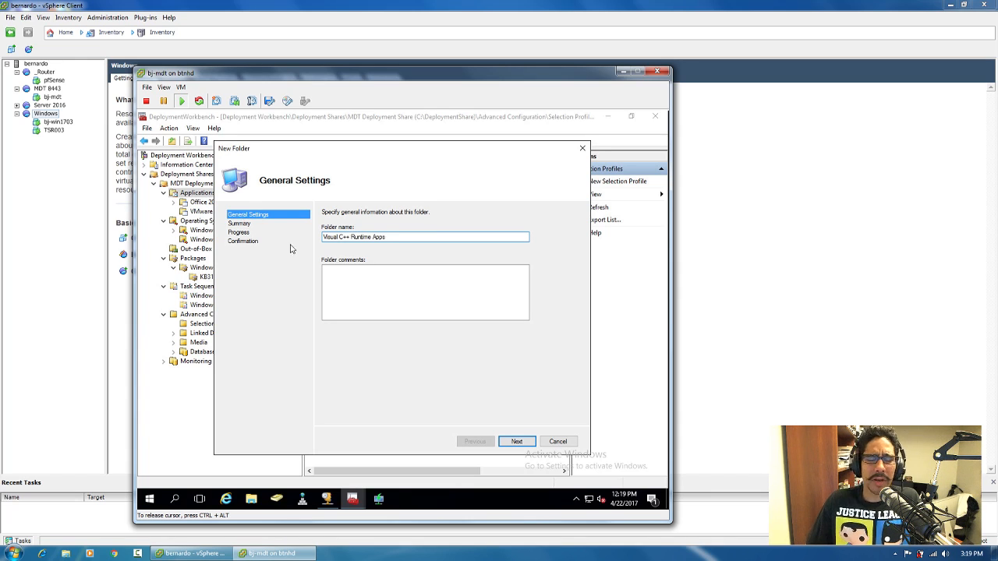
pyautogui.click(517, 441)
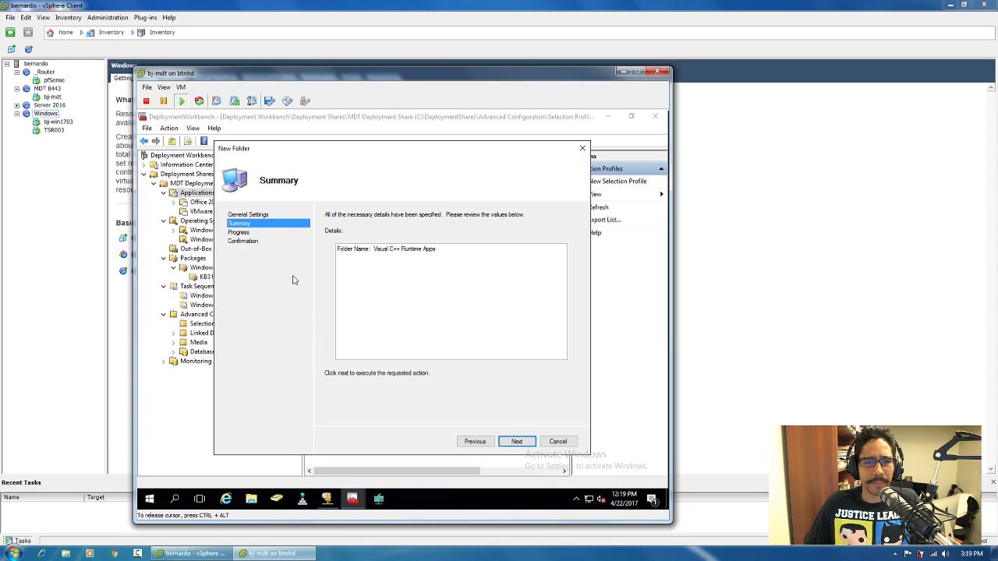
pyautogui.click(517, 442)
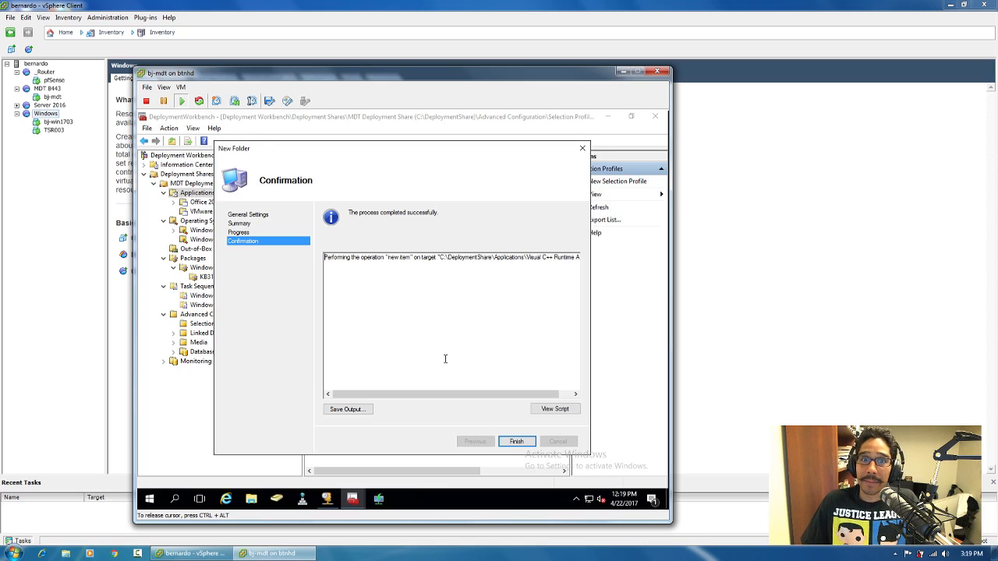
pyautogui.click(516, 442)
# Start a new application with source files in the Visual C++ Runtime Apps folder and proceed to its details
pyautogui.click(236, 223)
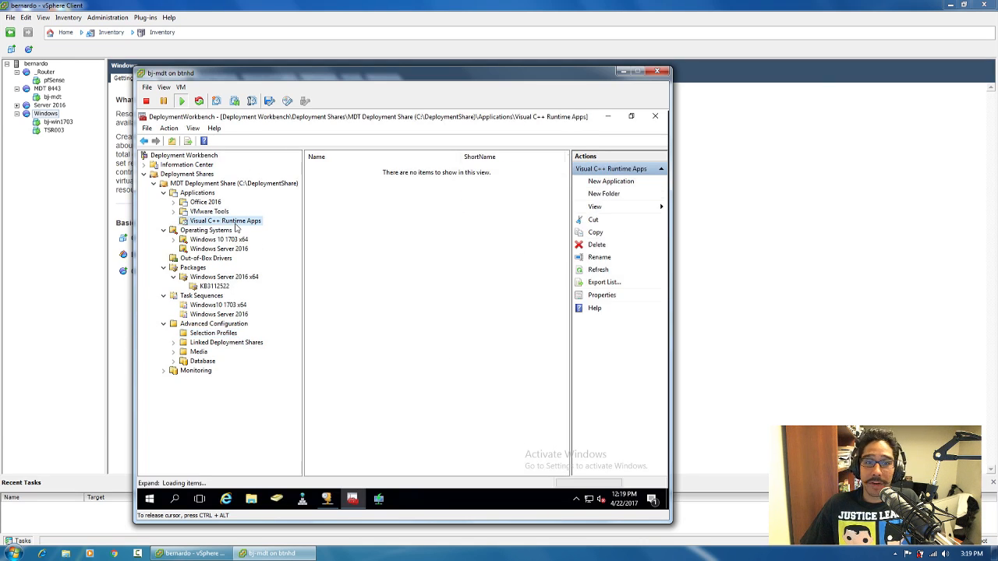
pyautogui.rightClick(234, 226)
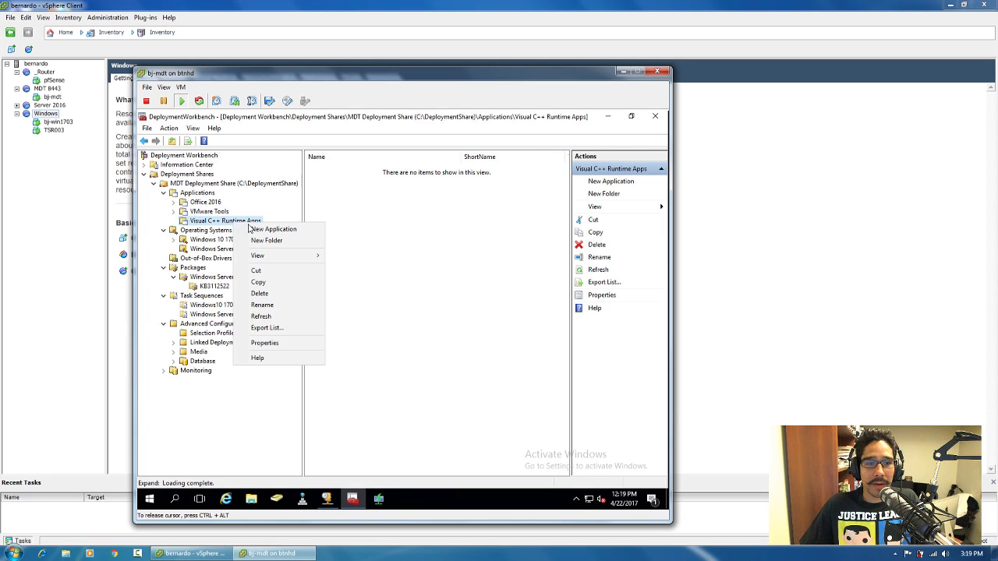
pyautogui.click(269, 230)
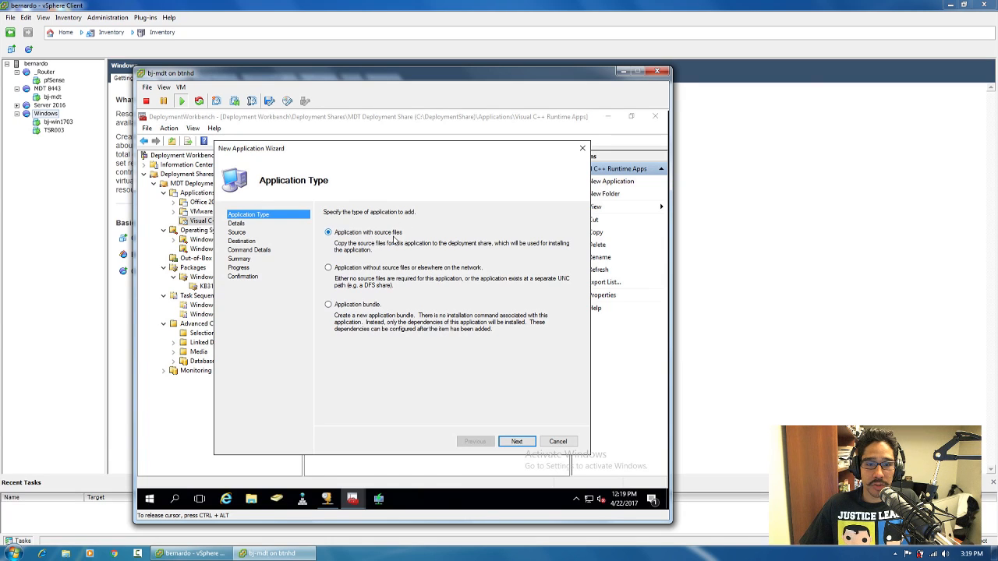
pyautogui.click(521, 443)
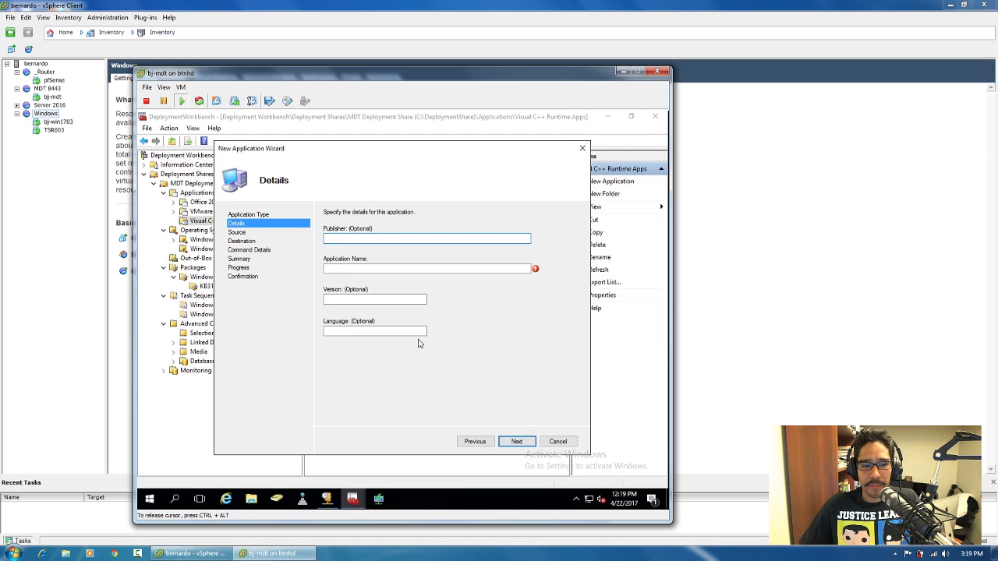
# Open the desktop's BTNHD\Install - Microsoft Visual C++ - x86-x64 folder in File Explorer and copy the install script's file name
pyautogui.click(252, 500)
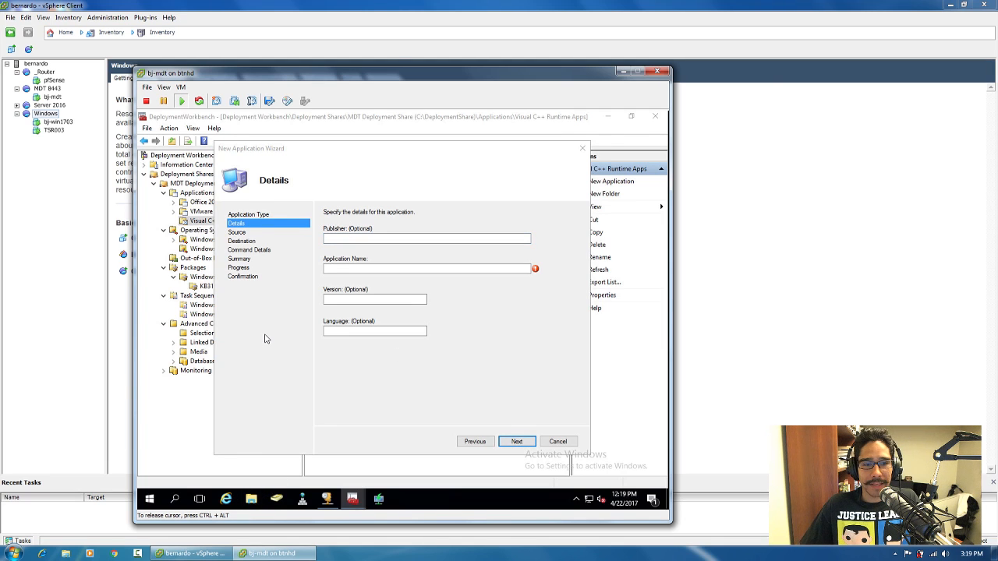
pyautogui.press('super+e')
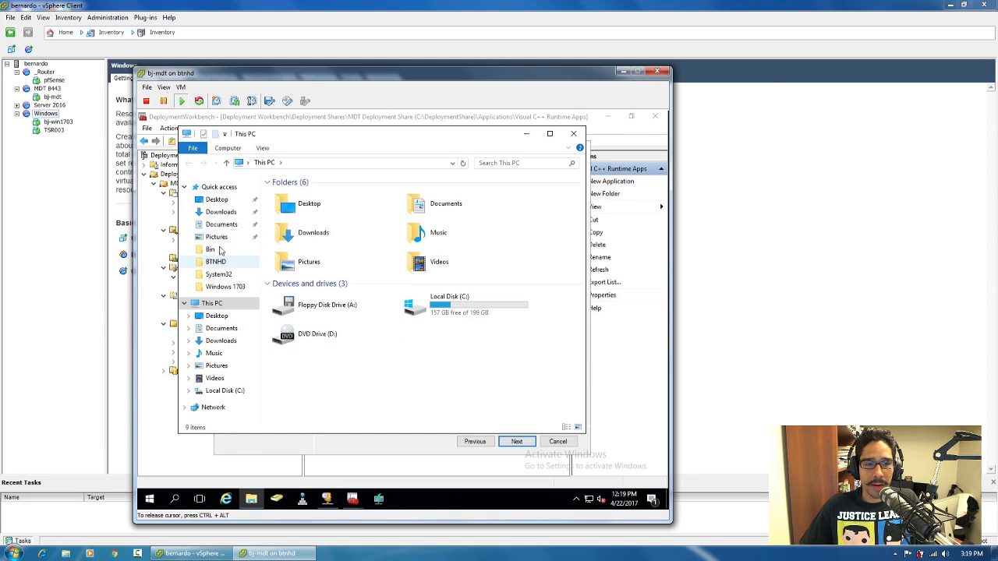
pyautogui.click(224, 201)
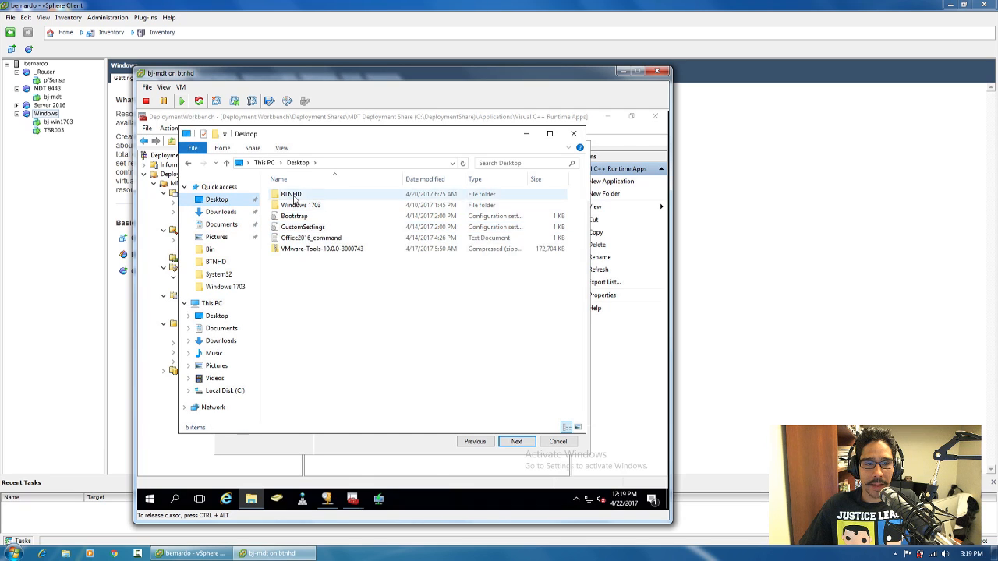
pyautogui.doubleClick(295, 199)
pyautogui.doubleClick(312, 195)
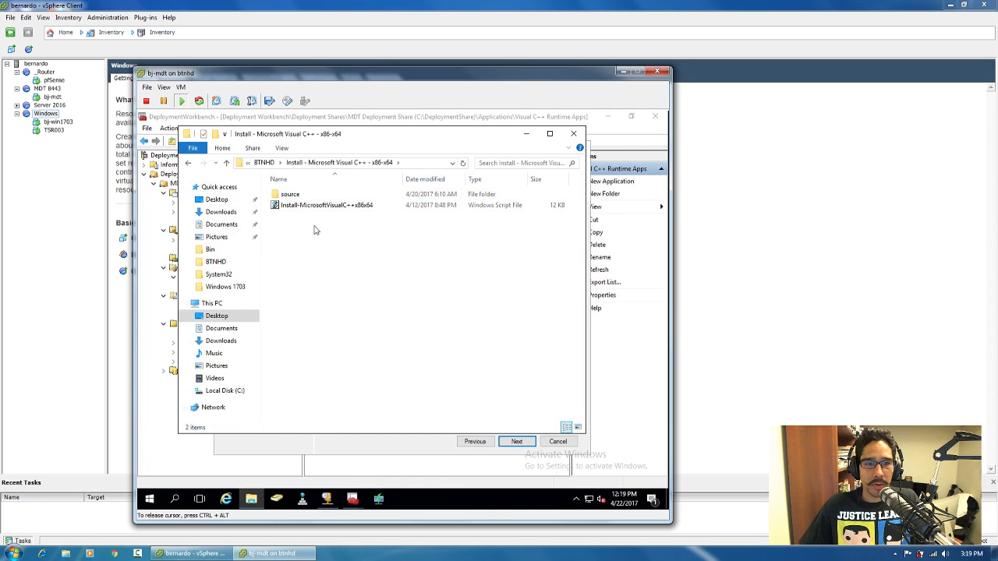
pyautogui.click(316, 207)
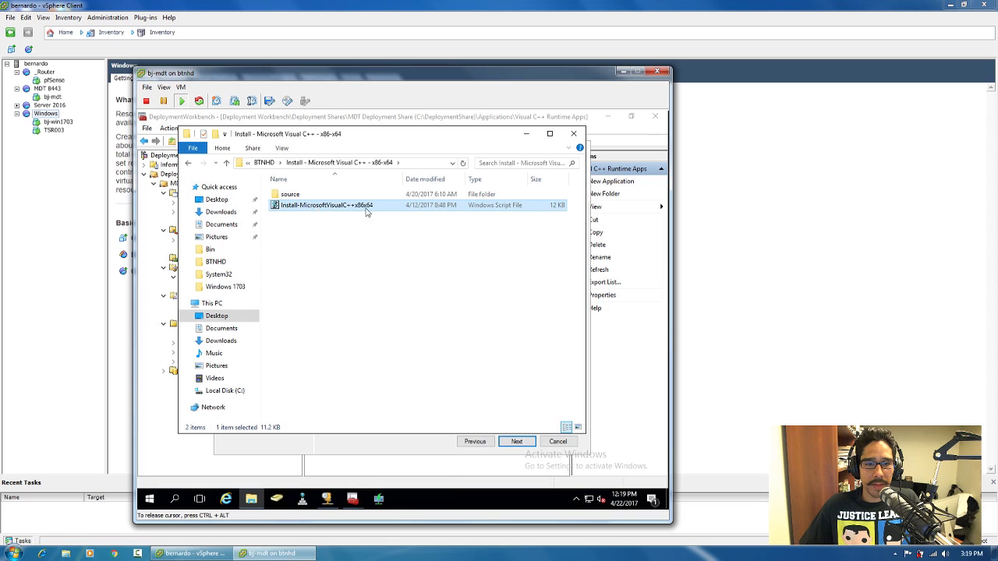
pyautogui.click(371, 206)
pyautogui.rightClick(348, 206)
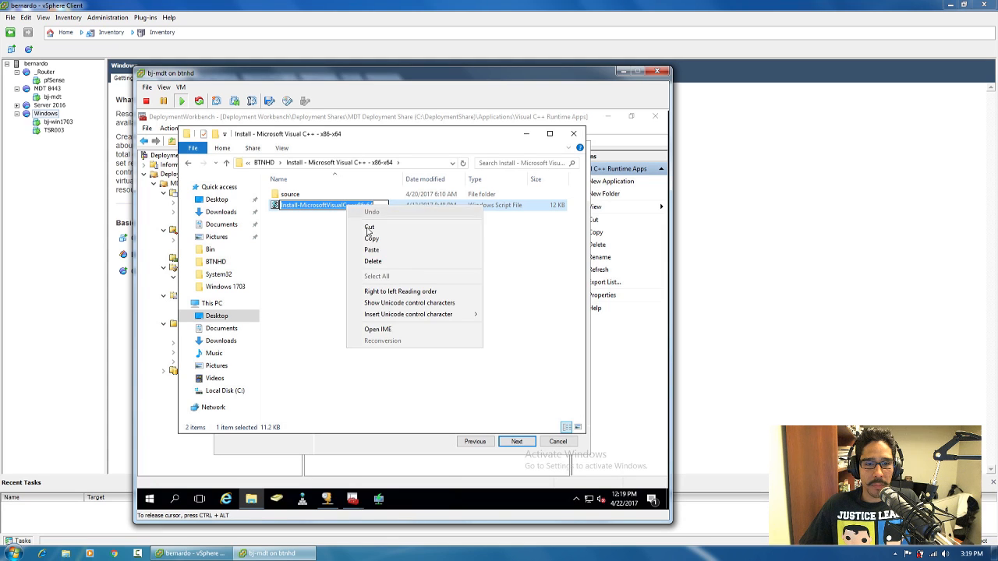
pyautogui.click(373, 241)
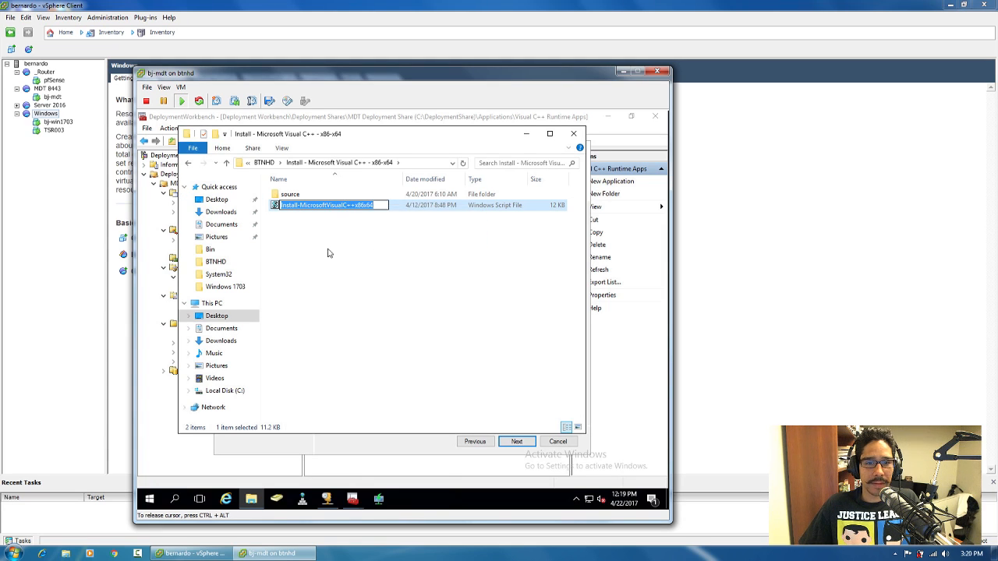
pyautogui.click(337, 254)
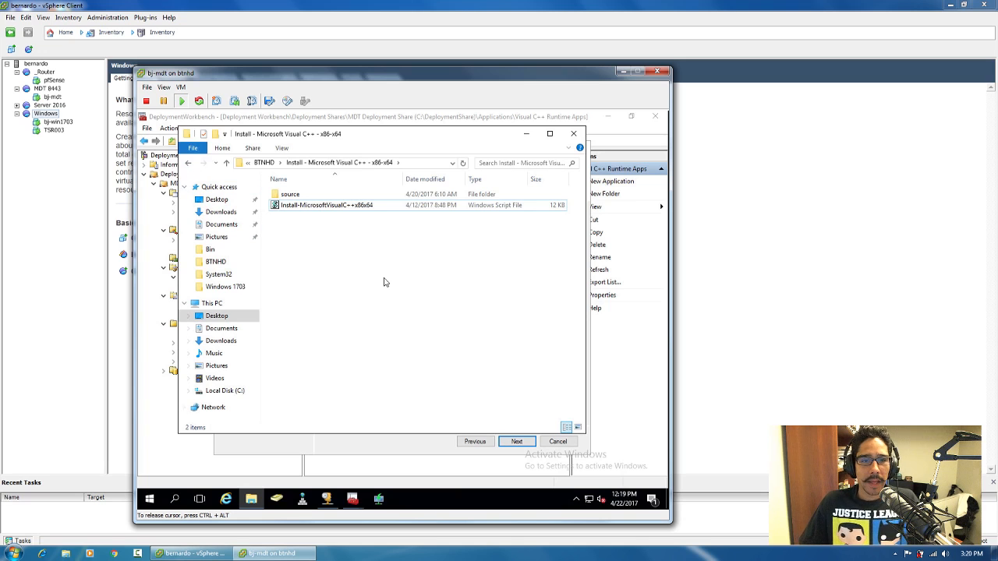
# Turn off hiding extensions for known file types in the folder options
pyautogui.click(284, 149)
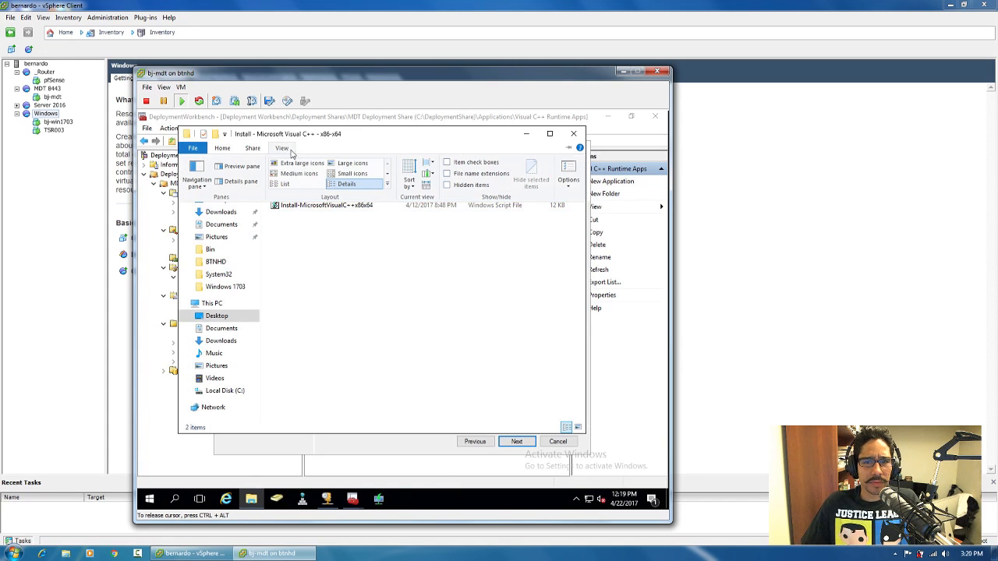
pyautogui.click(576, 172)
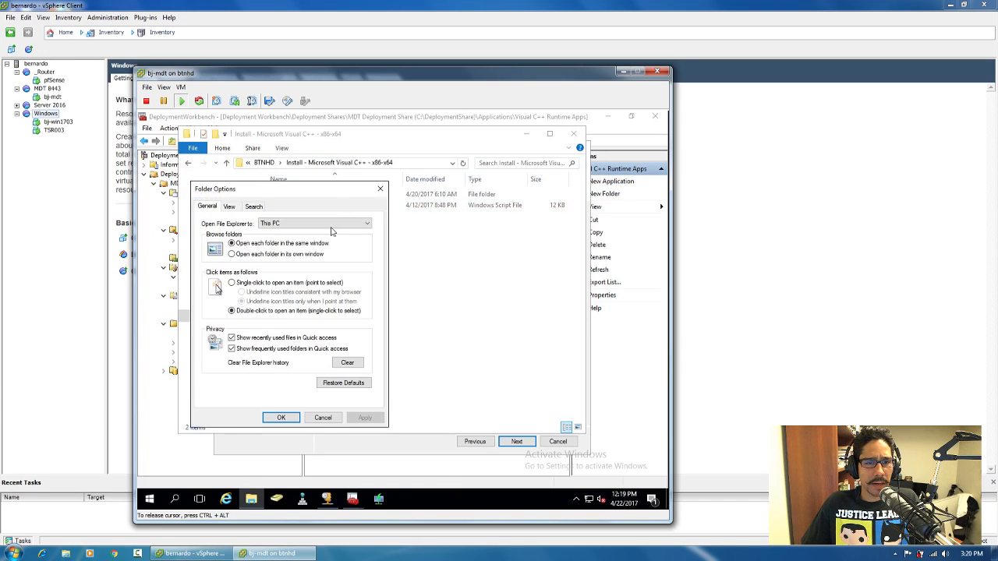
pyautogui.click(229, 206)
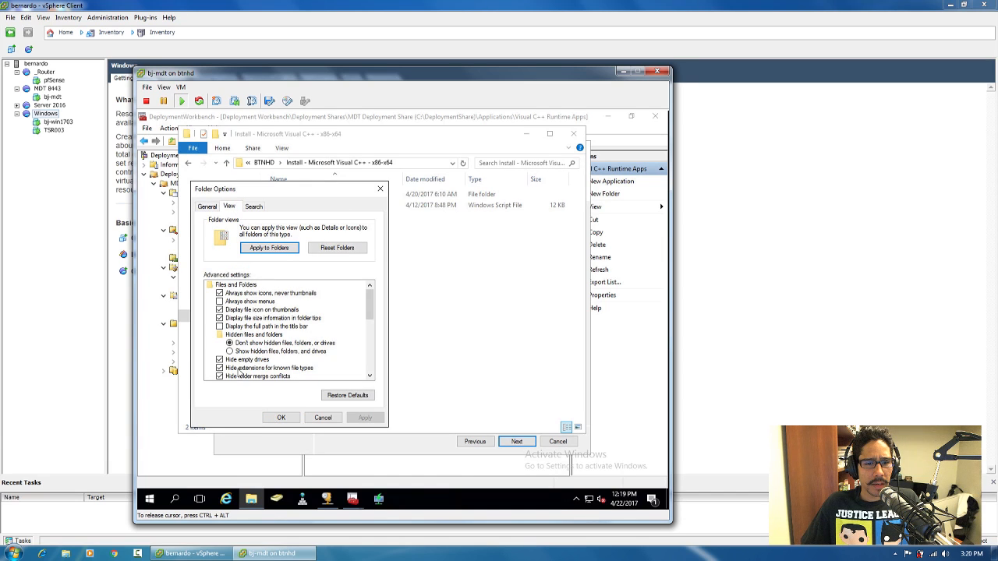
pyautogui.click(238, 371)
pyautogui.click(365, 417)
pyautogui.click(280, 417)
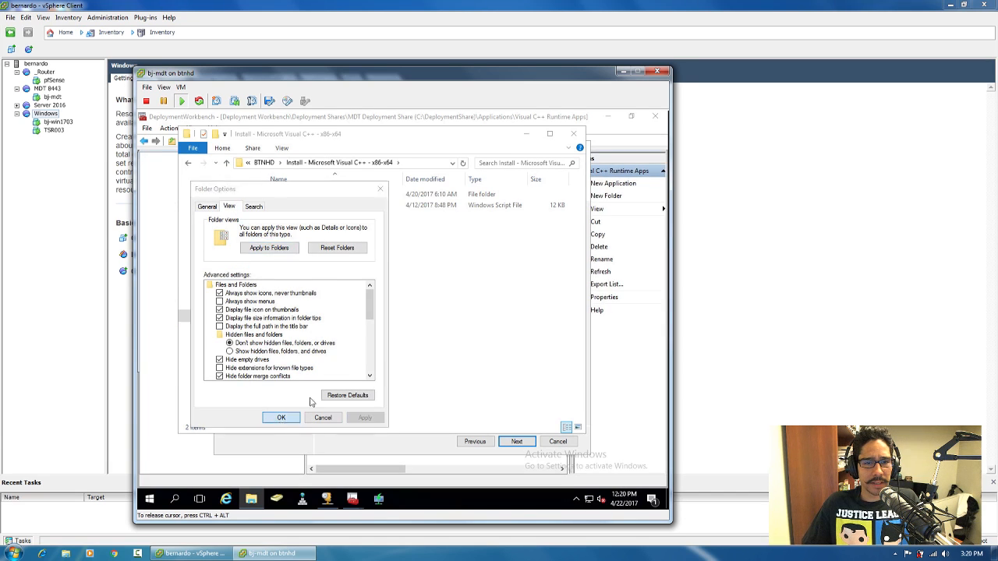
# Copy the base name of Install-MicrosoftVisualC++x86x64.wsf without renaming the file, and close the folder window
pyautogui.click(340, 206)
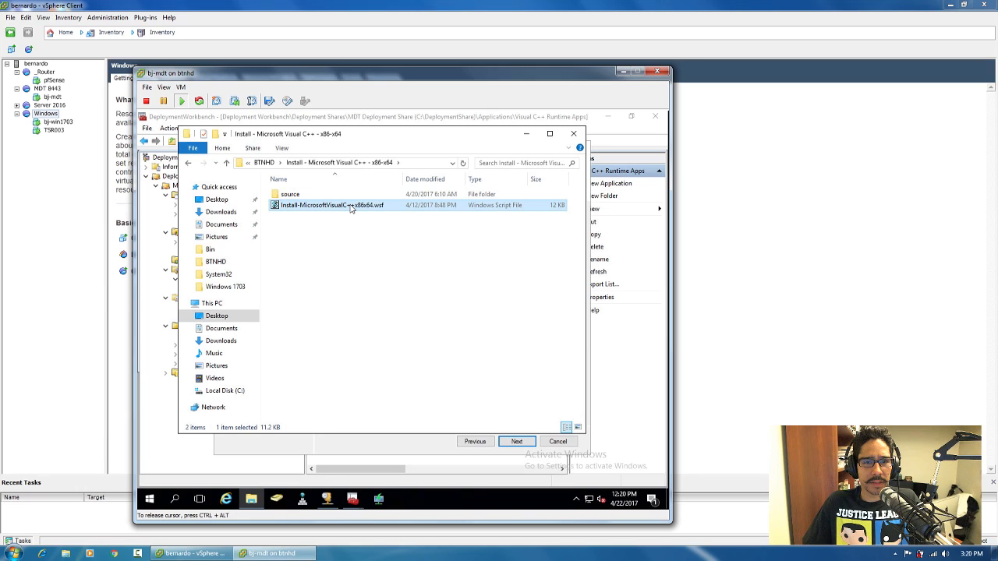
pyautogui.click(351, 206)
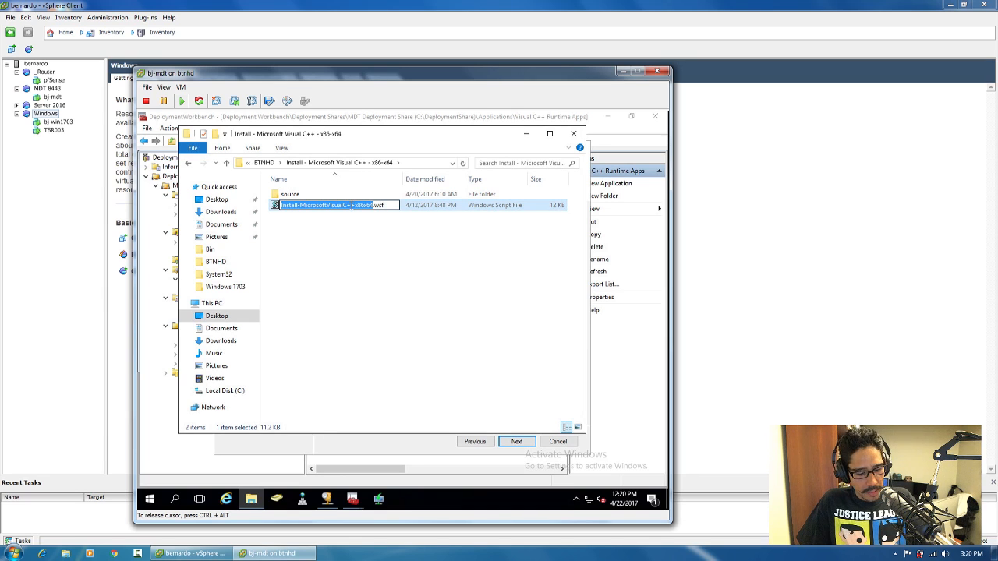
pyautogui.click(401, 285)
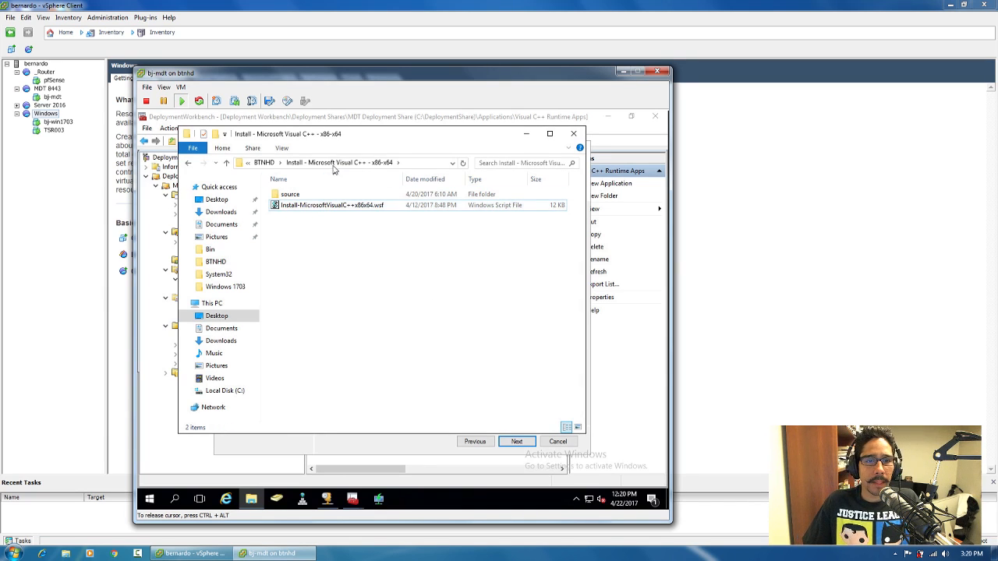
pyautogui.click(574, 134)
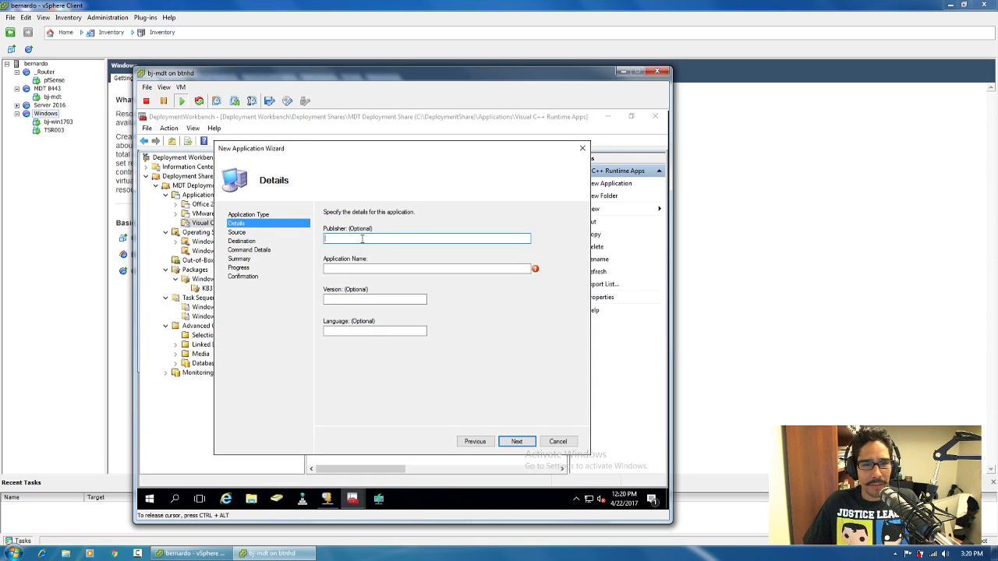
# Name the application Install-MicrosoftVisualC++ - x86-x64, leave the optional details blank, and continue to the source settings
pyautogui.click(363, 267)
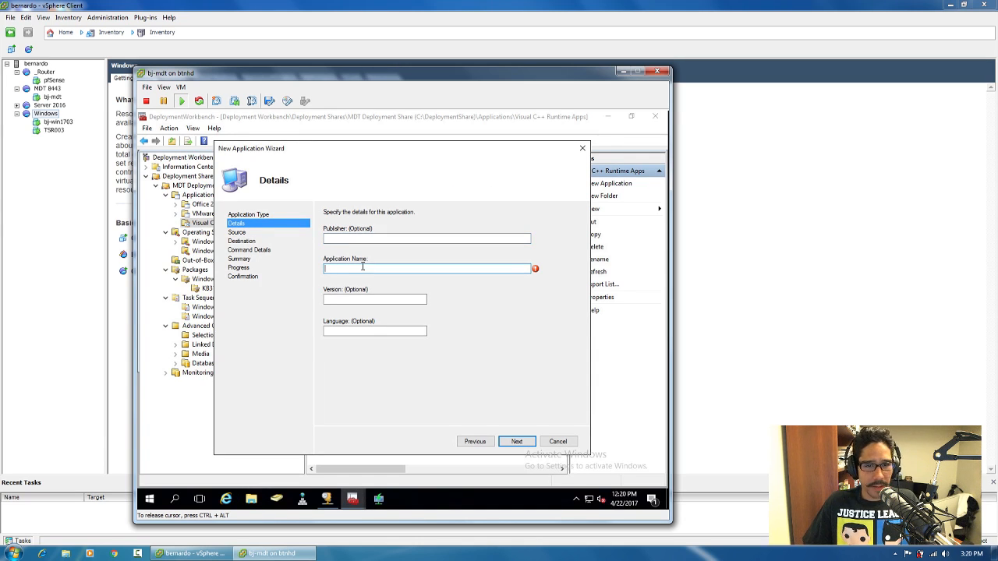
pyautogui.hotkey('ctrl', 'v')
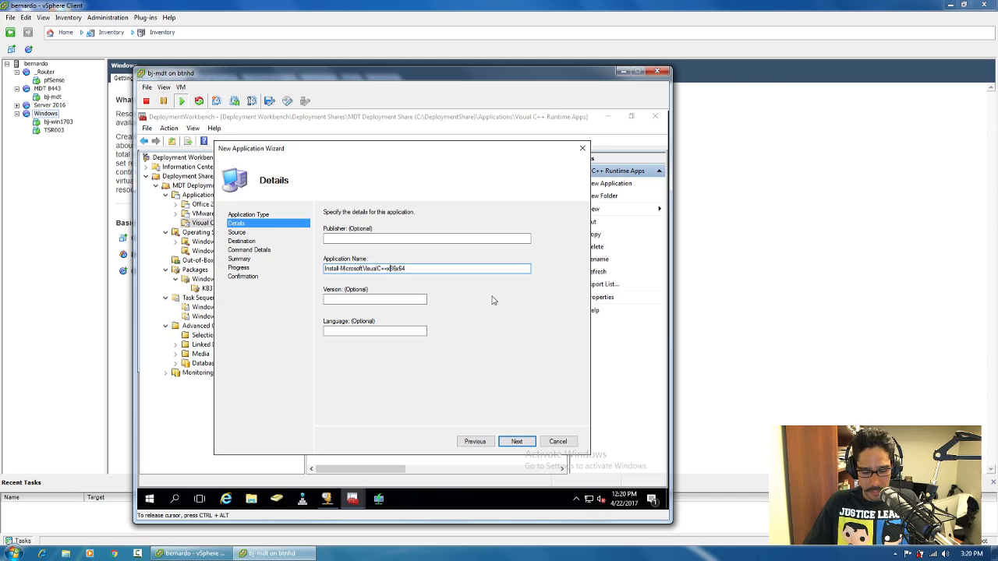
pyautogui.write('- x86')
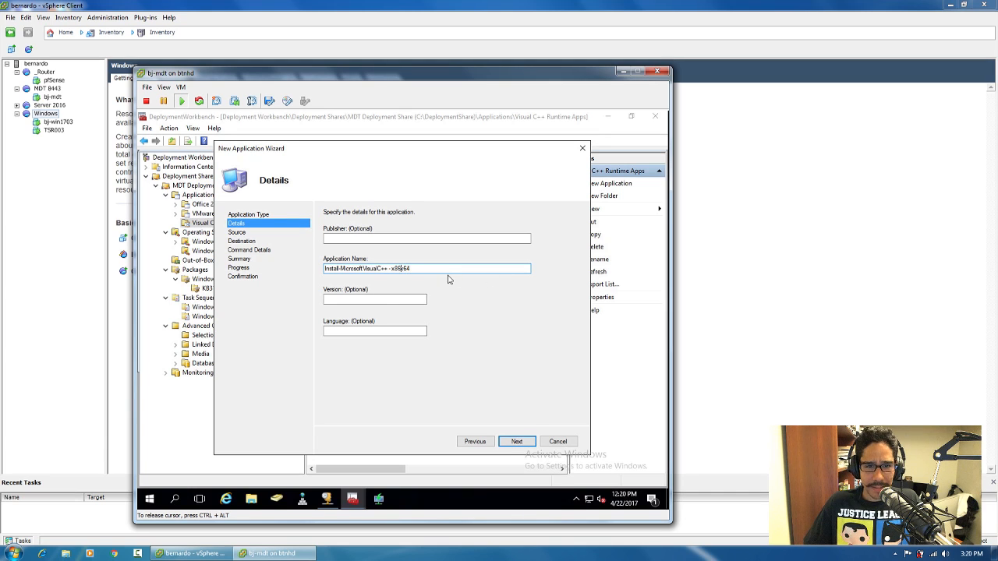
pyautogui.write('-')
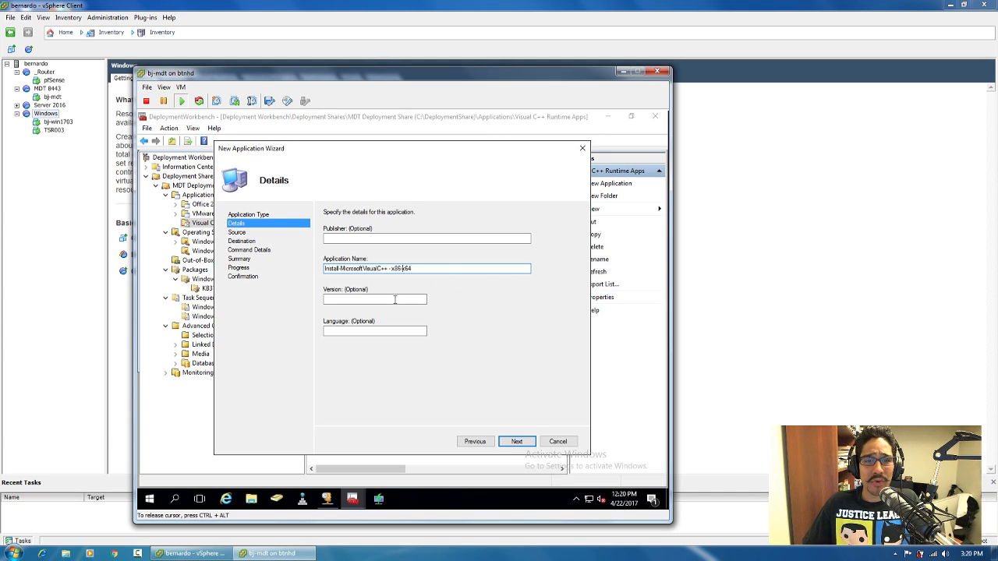
pyautogui.click(395, 299)
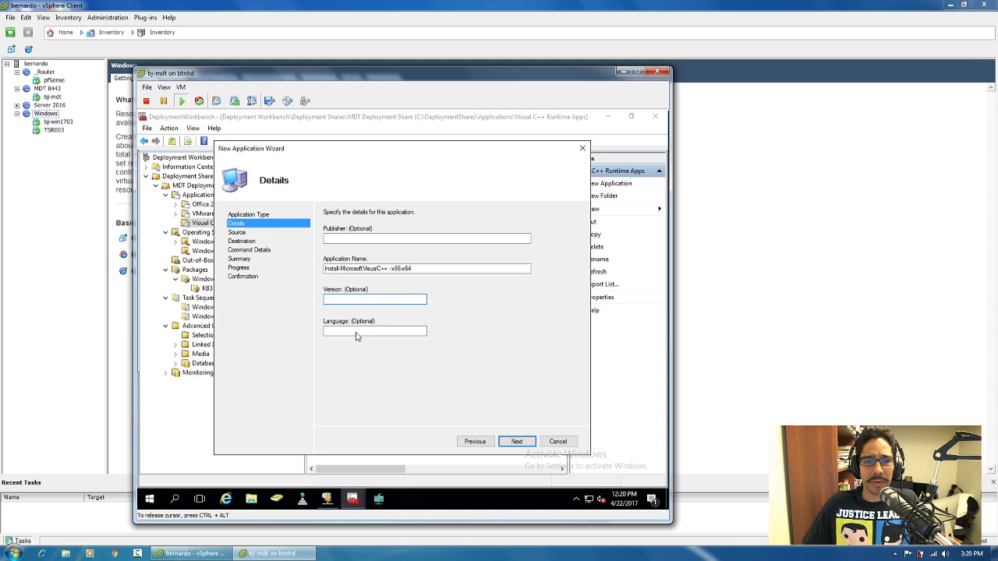
pyautogui.click(516, 442)
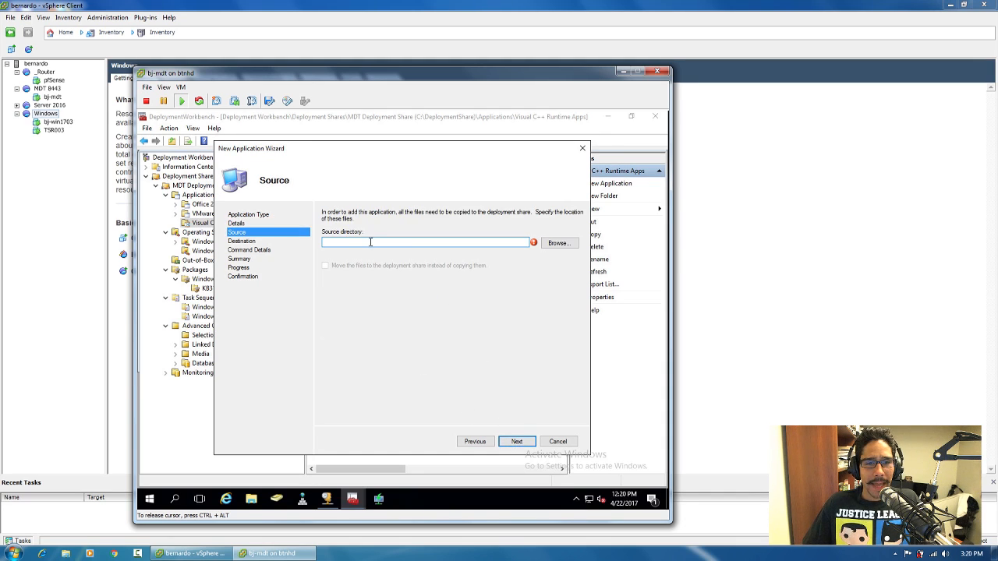
# Set the source directory to the desktop's BTNHD\Install - Microsoft Visual C++ - x86-x64 folder and accept the default destination directory name
pyautogui.click(556, 242)
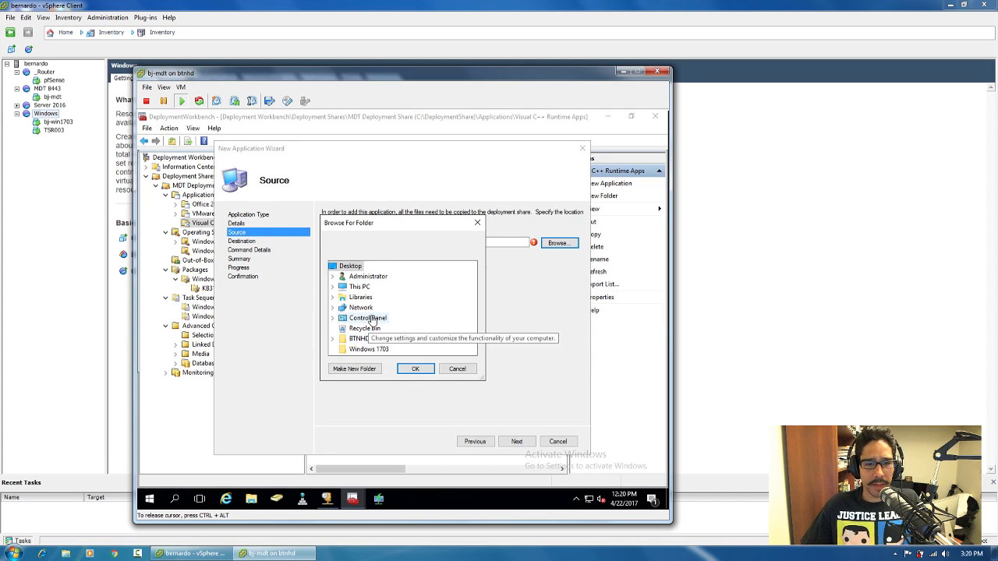
pyautogui.click(349, 341)
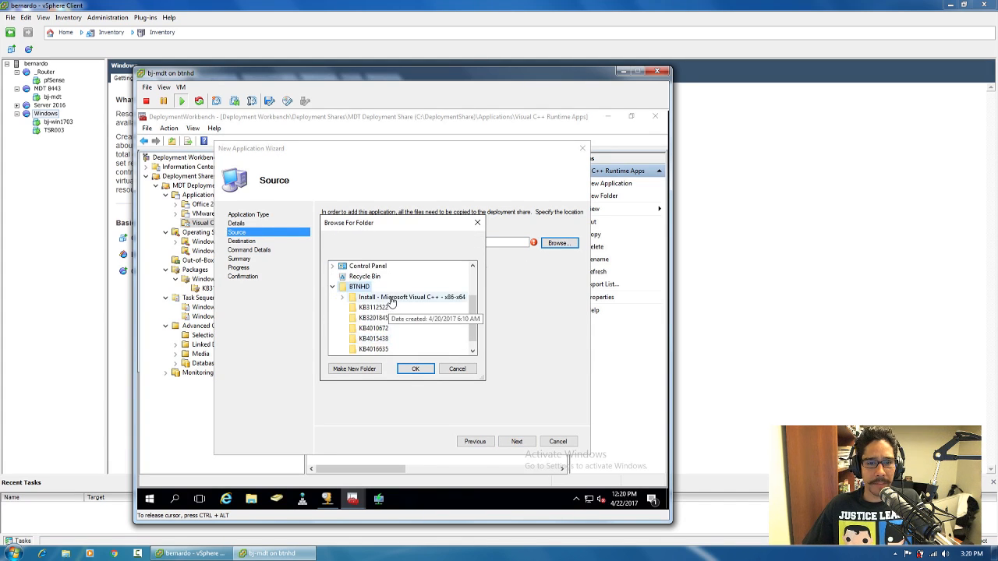
pyautogui.click(391, 298)
pyautogui.scroll(-3, 478, 291)
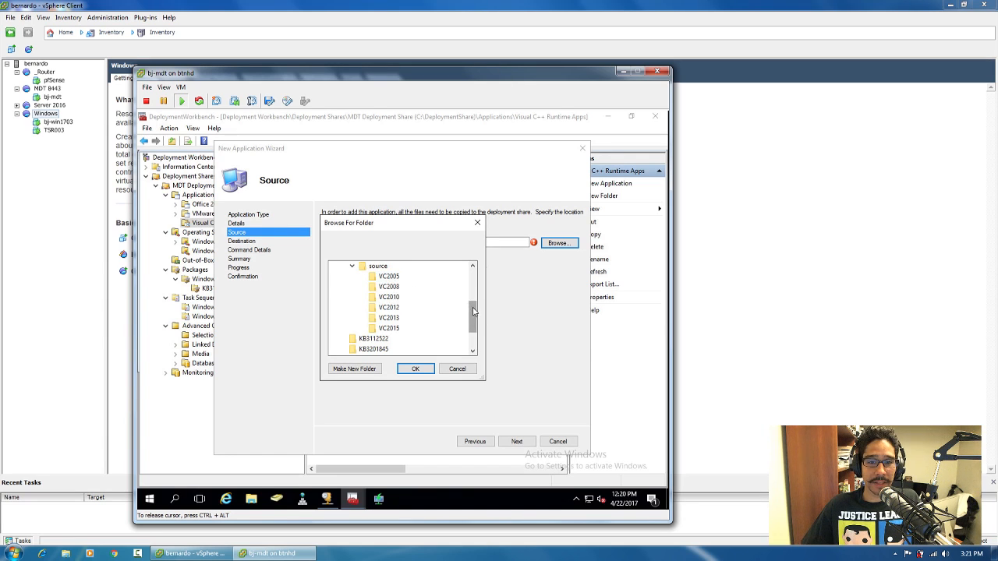
pyautogui.moveTo(472, 308); pyautogui.dragTo(473, 294)
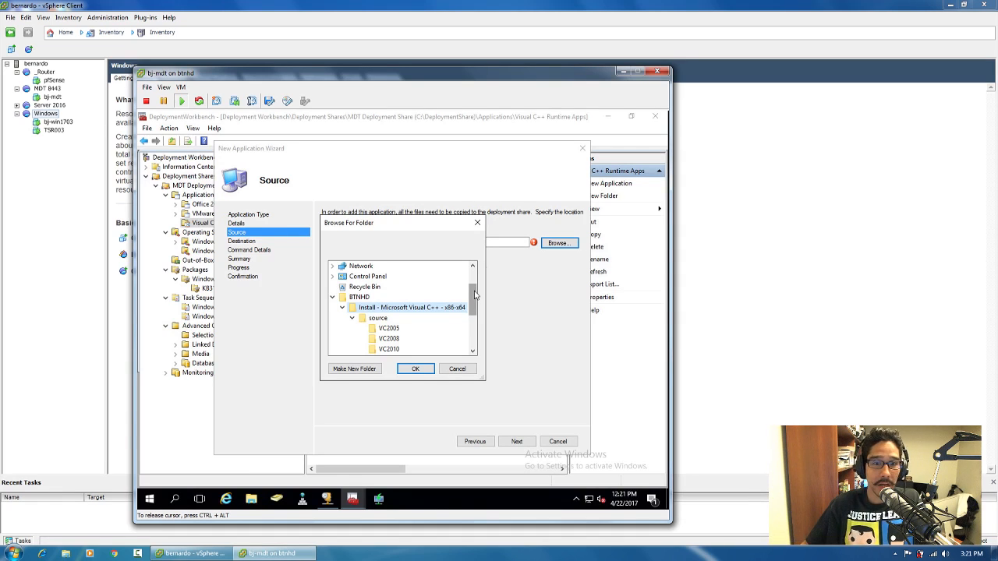
pyautogui.click(415, 369)
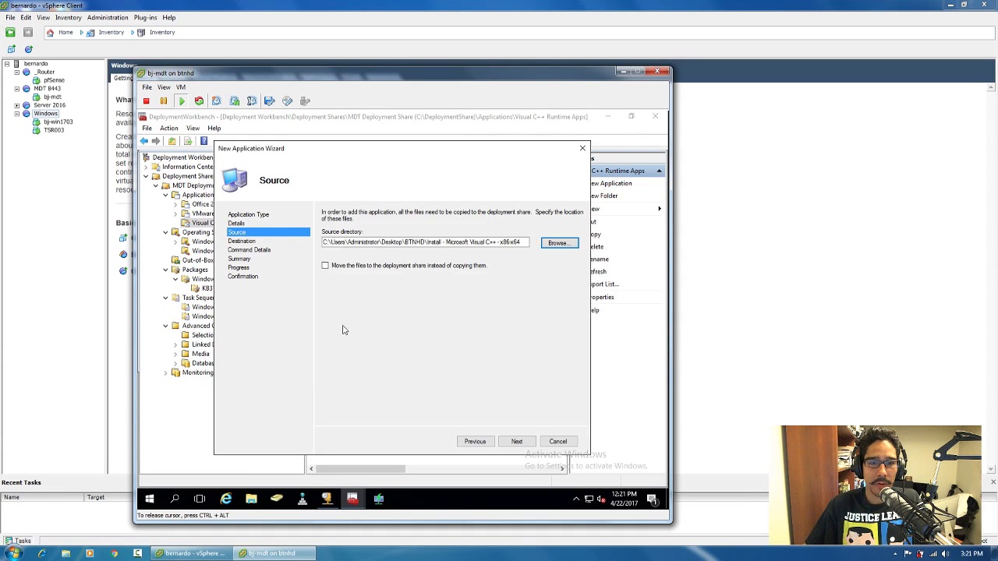
pyautogui.click(516, 441)
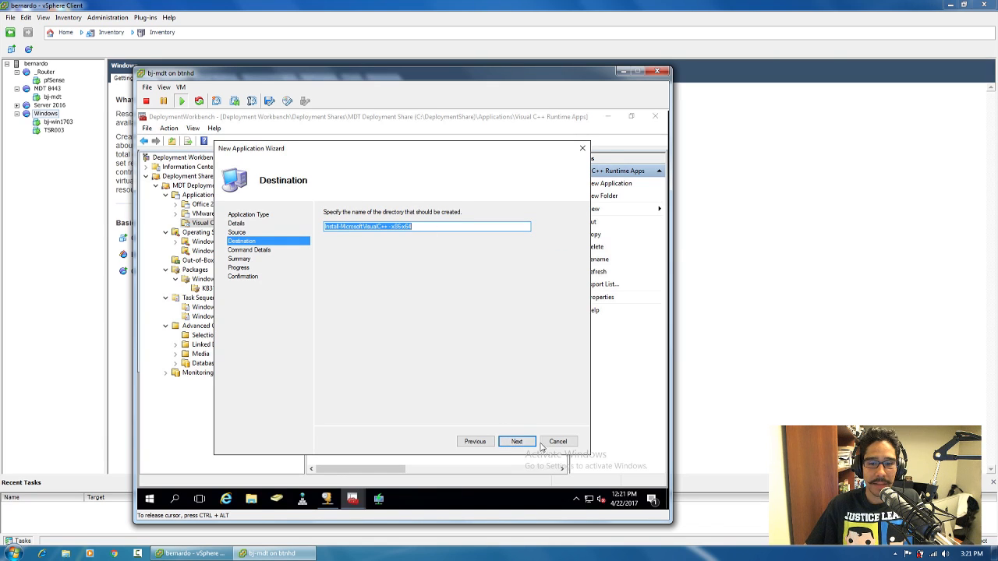
pyautogui.click(516, 442)
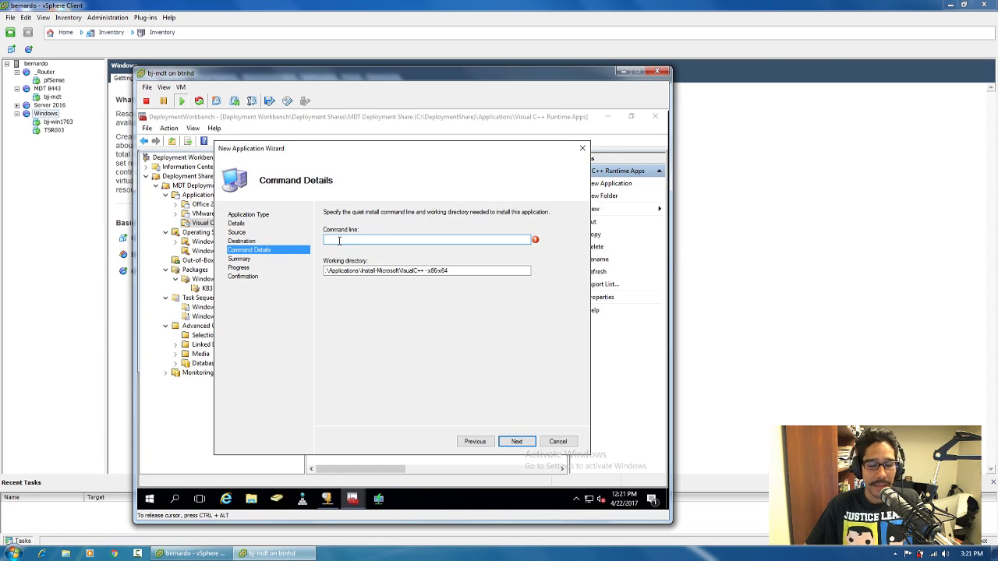
# Enter cscript Install-MicrosoftVisualC++x86x64.wsf as the application's quiet install command line
pyautogui.write('Install-MicrosoftVisualC++x86x64.wsf')
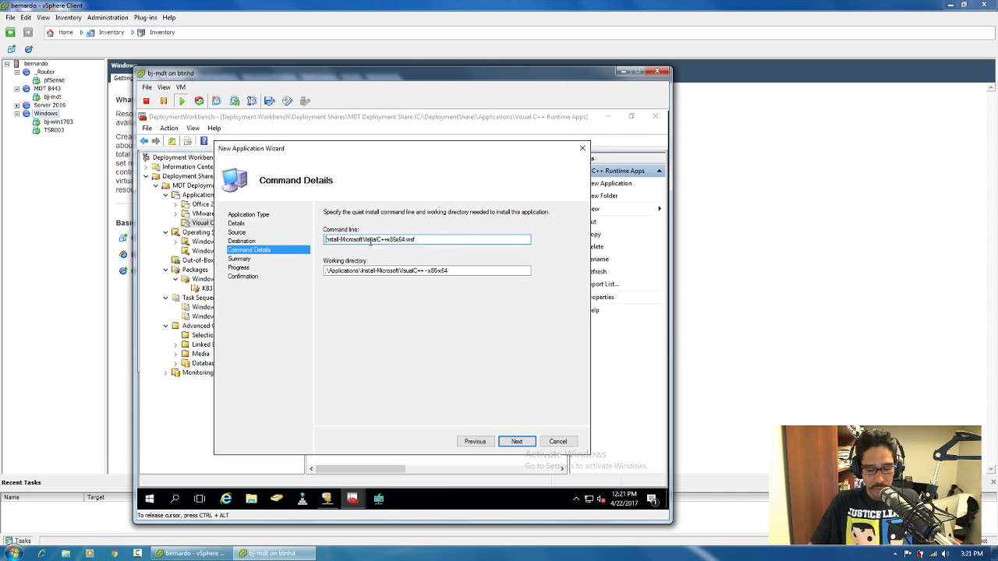
pyautogui.press('Home')
pyautogui.write('cs')
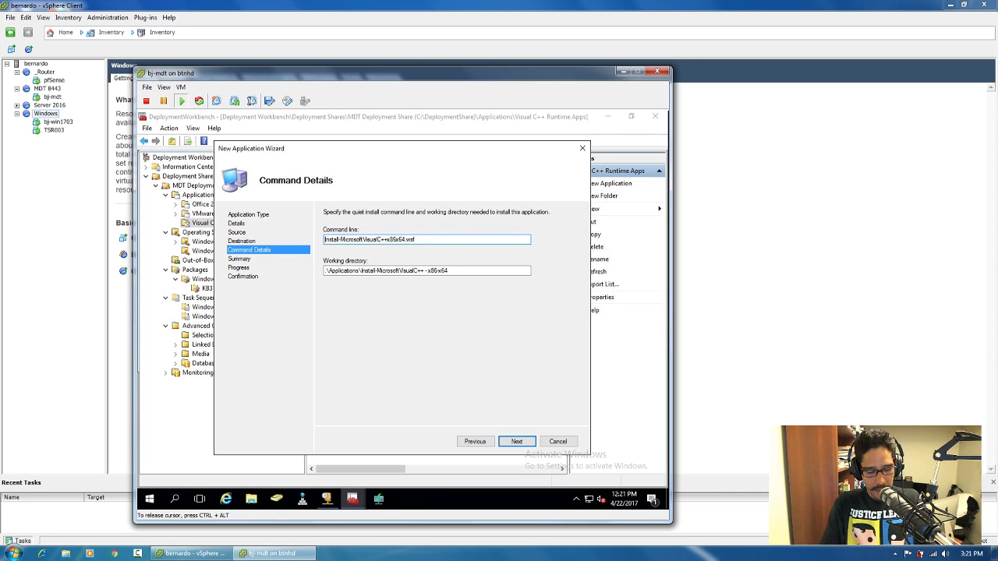
pyautogui.write('cript')
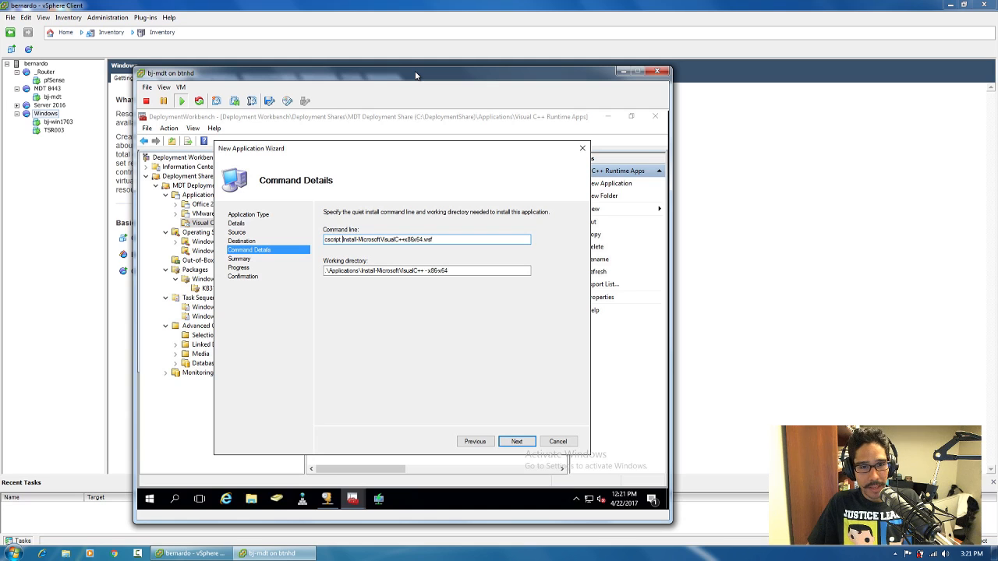
pyautogui.click(388, 4)
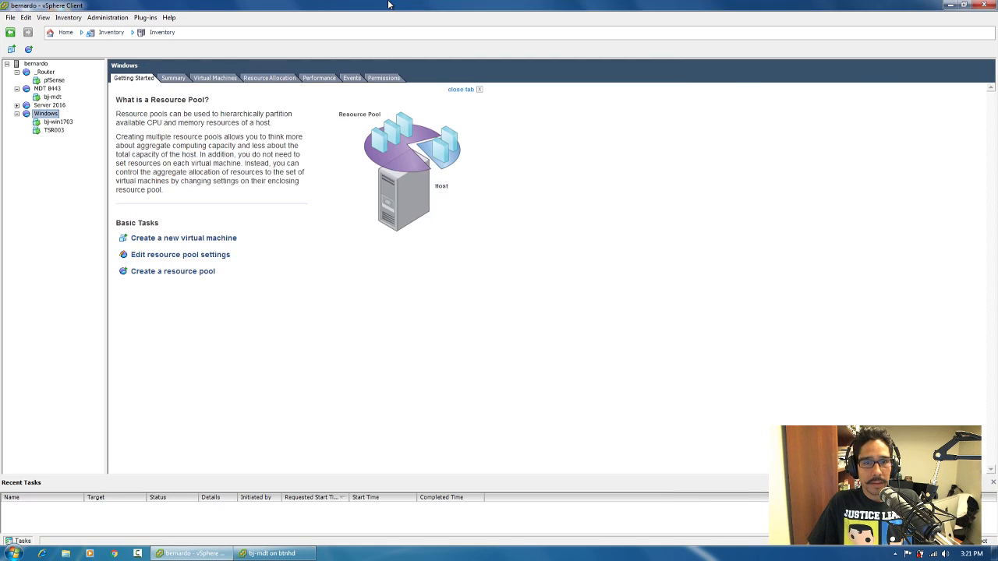
pyautogui.click(273, 554)
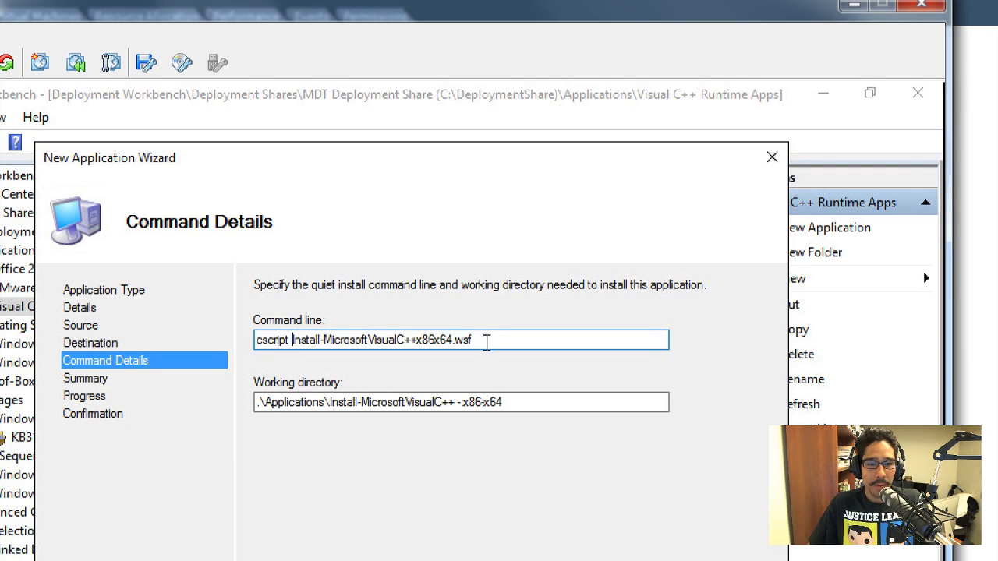
pyautogui.moveTo(486, 342); pyautogui.dragTo(297, 341)
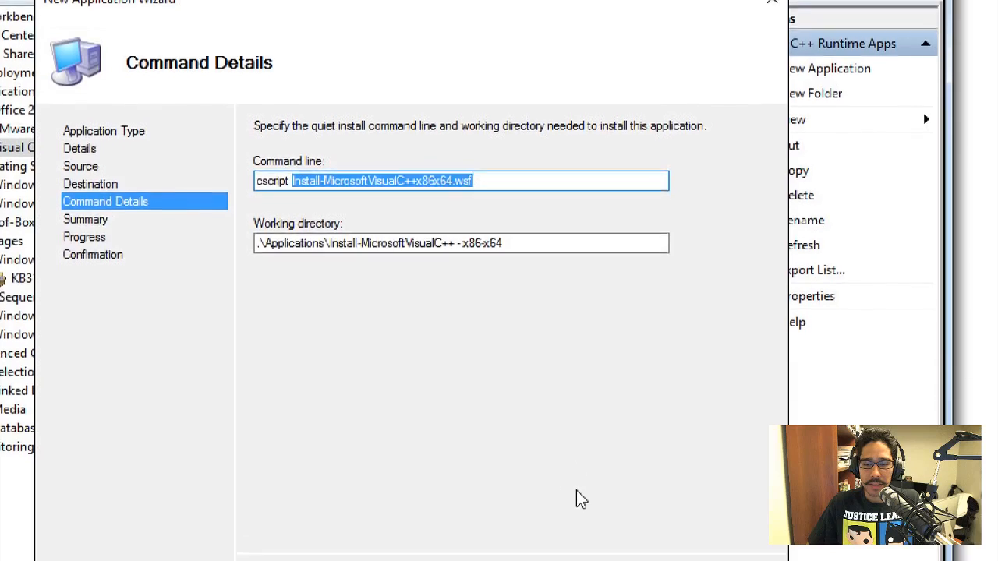
# Accept the command details and summary, run the application import, and finish the wizard
pyautogui.click(639, 496)
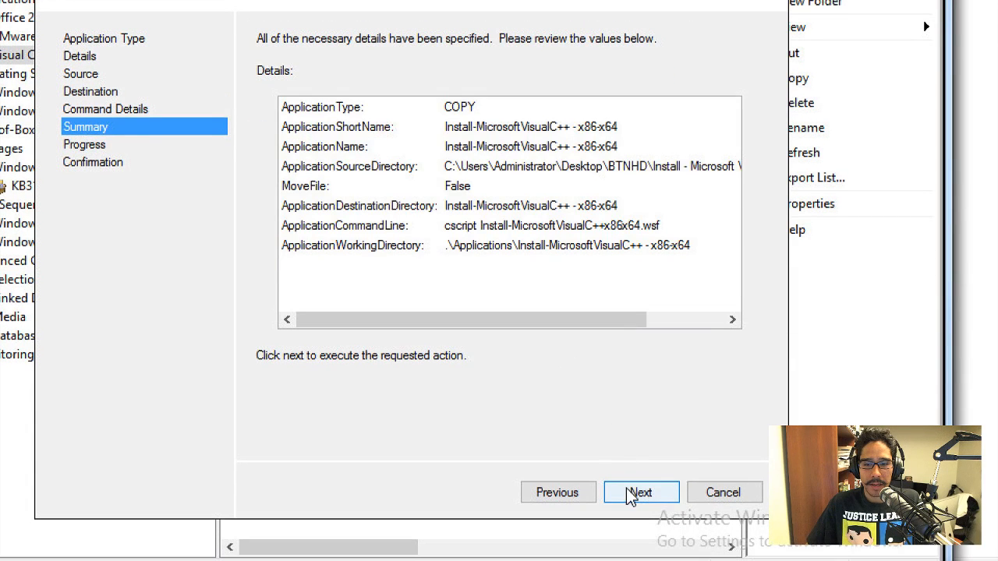
pyautogui.click(632, 496)
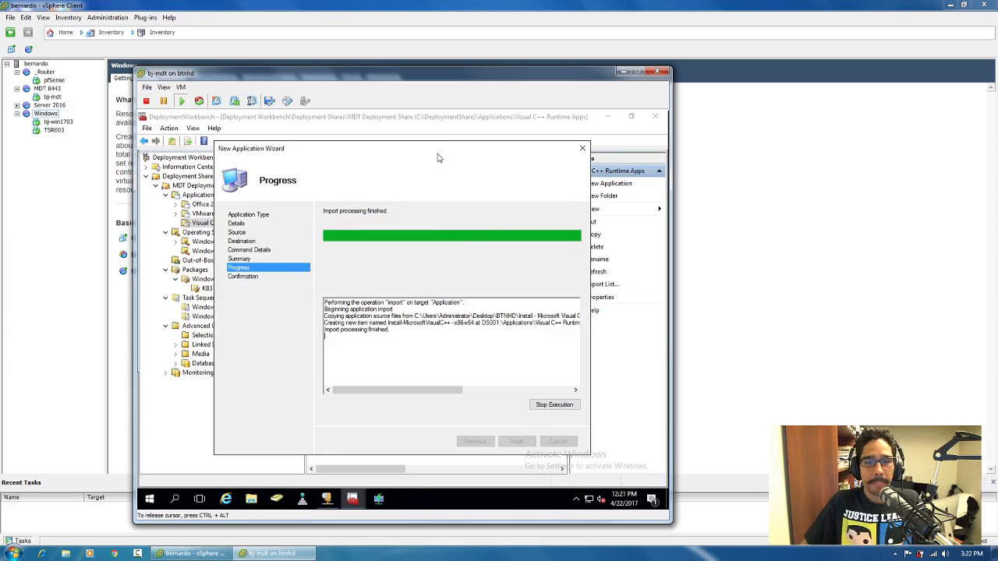
pyautogui.click(516, 442)
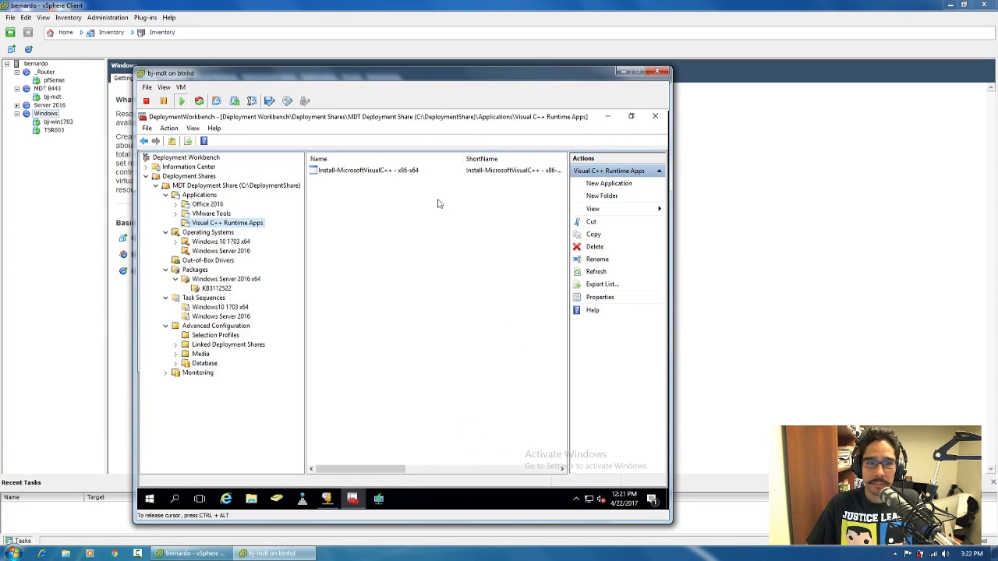
# Hide the Install-MicrosoftVisualC++ - x86-x64 application in the Deployment Wizard, apply it, review the install details, and close its properties
pyautogui.rightClick(351, 173)
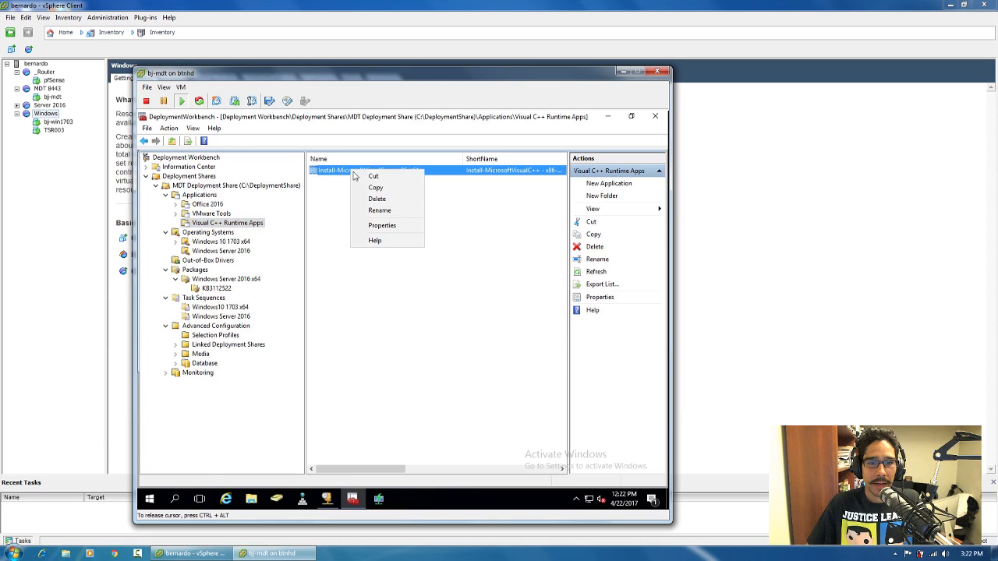
pyautogui.click(383, 226)
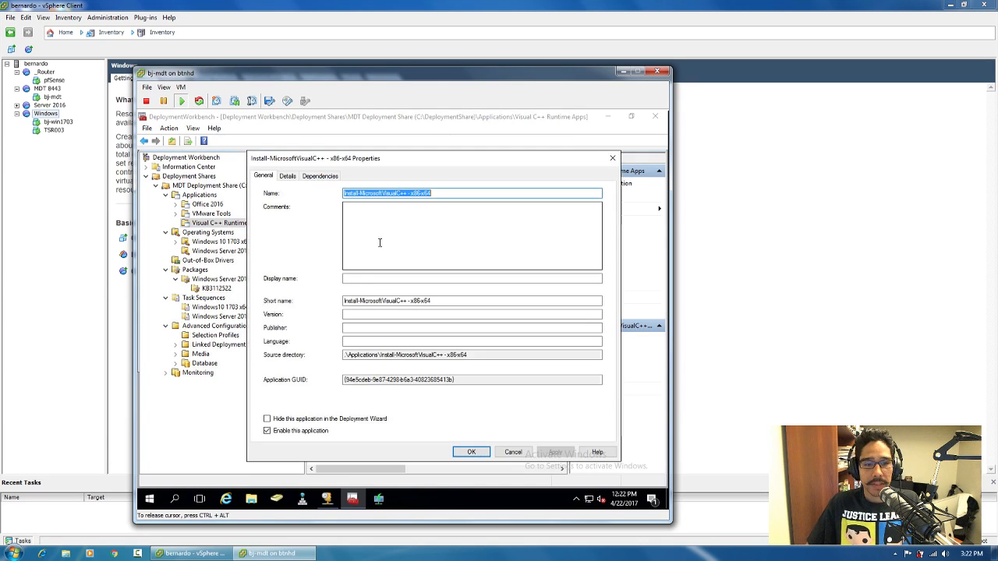
pyautogui.click(295, 421)
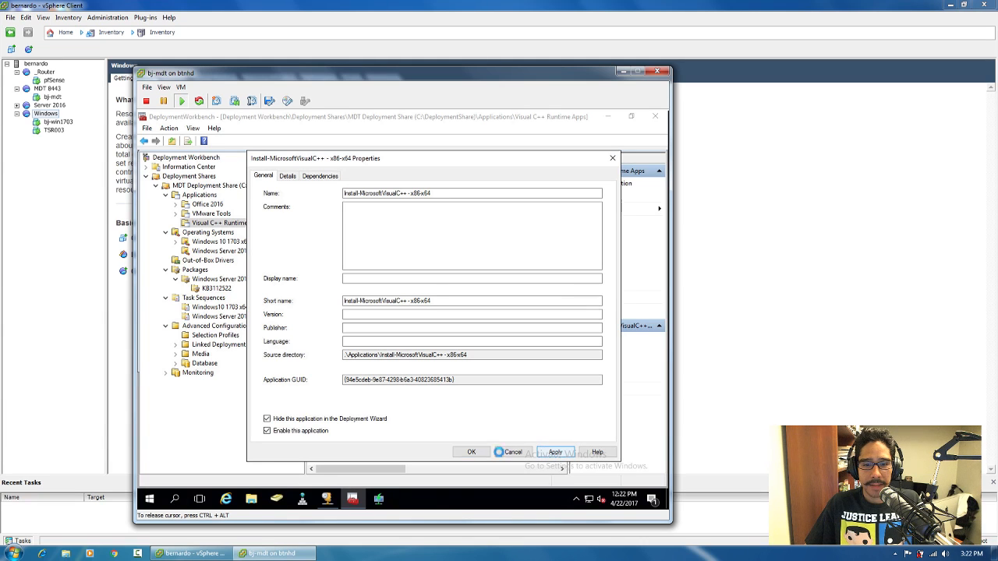
pyautogui.click(556, 453)
pyautogui.click(287, 177)
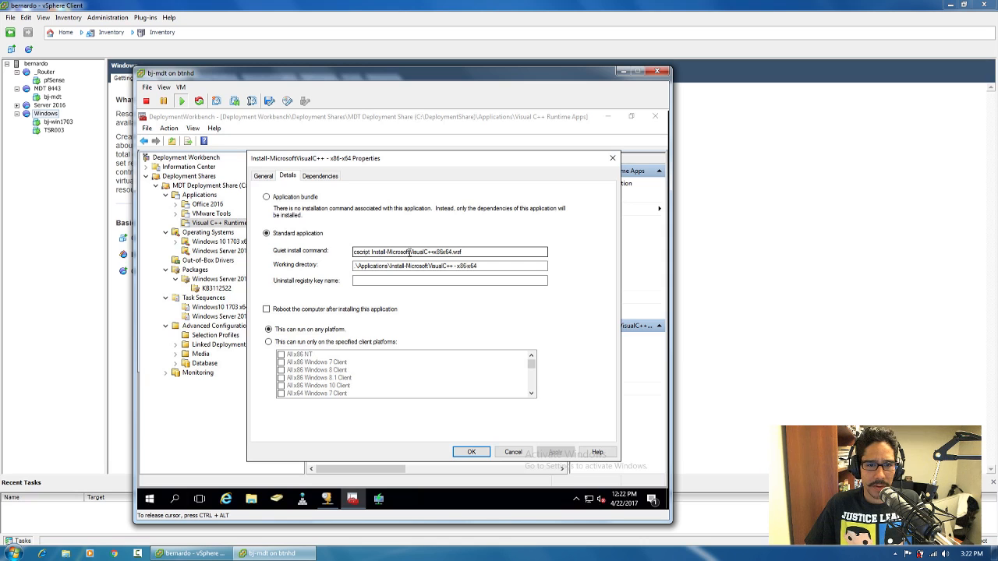
pyautogui.click(472, 452)
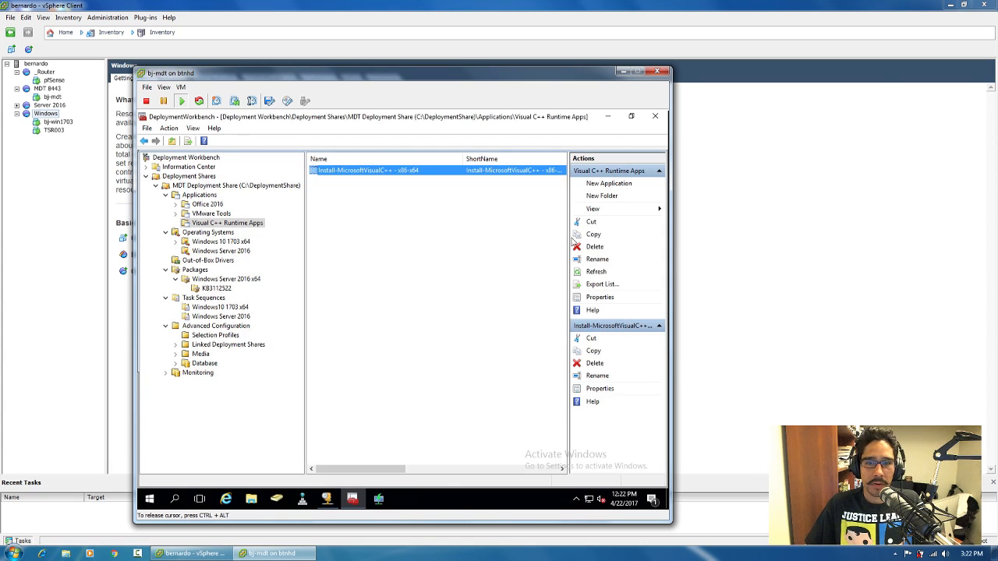
# Minimize Deployment Workbench and open C:\DeploymentShare\Applications\Install-MicrosoftVisualC++ - x86-x64 in File Explorer
pyautogui.click(608, 118)
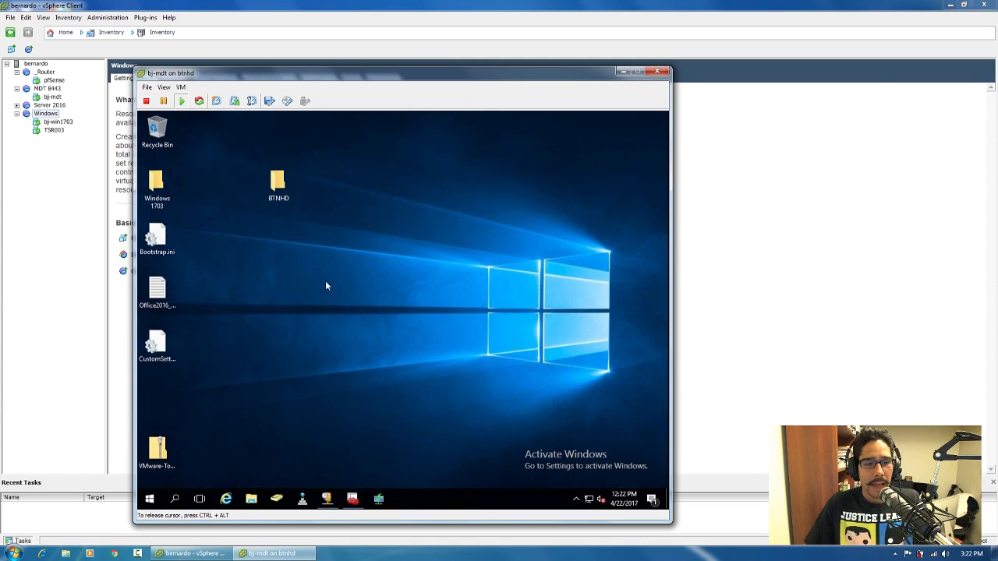
pyautogui.click(251, 499)
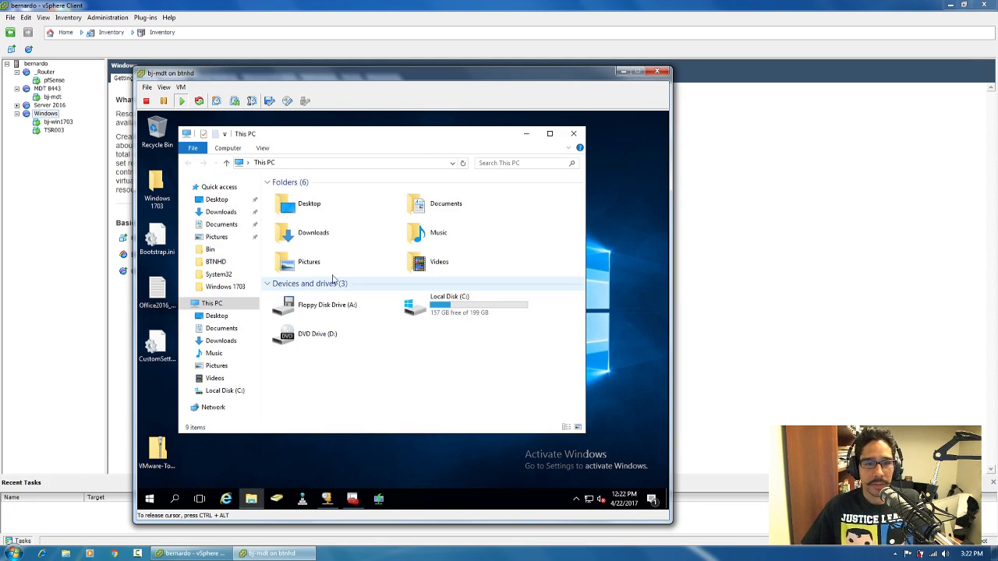
pyautogui.doubleClick(423, 143)
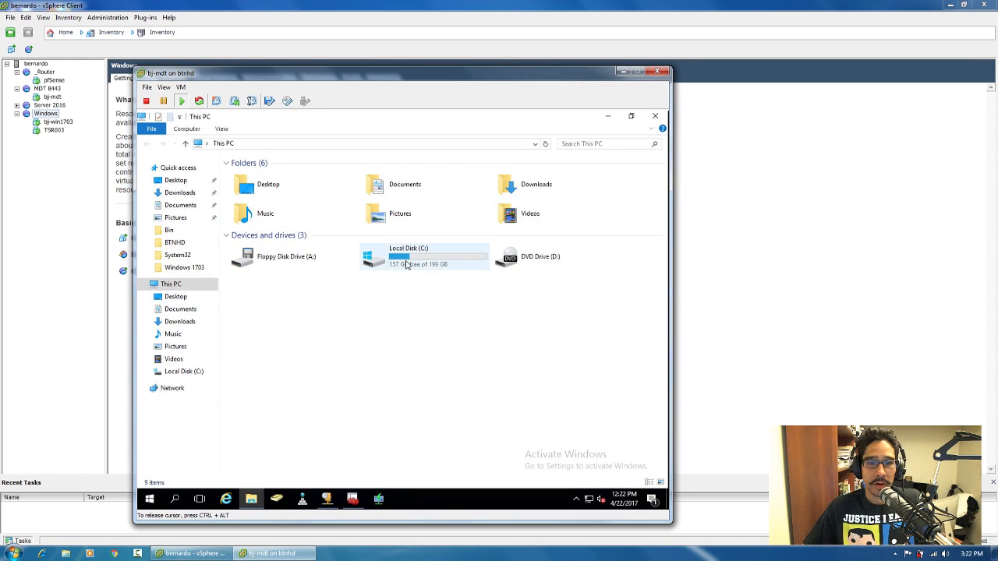
pyautogui.doubleClick(406, 265)
pyautogui.doubleClick(275, 177)
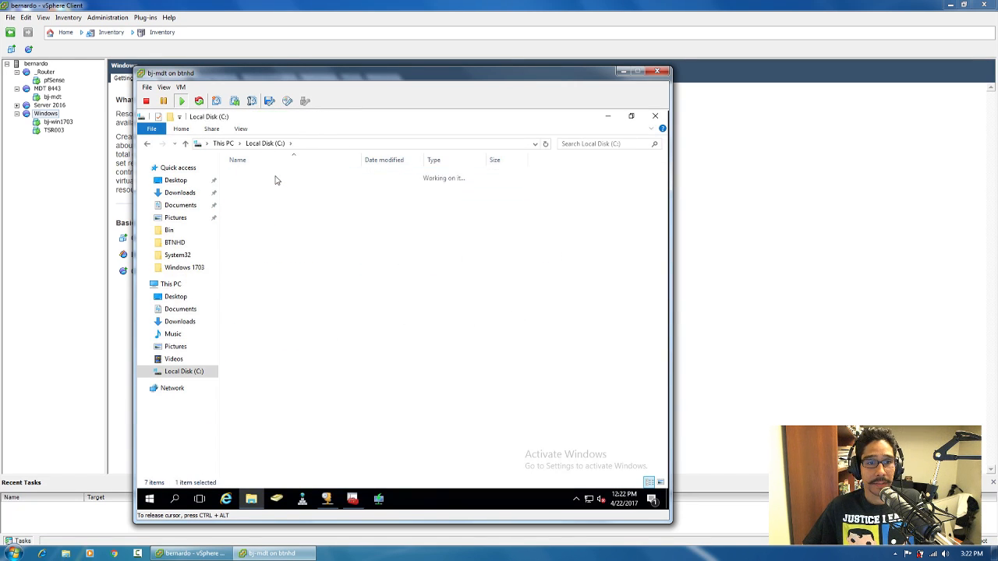
pyautogui.doubleClick(270, 186)
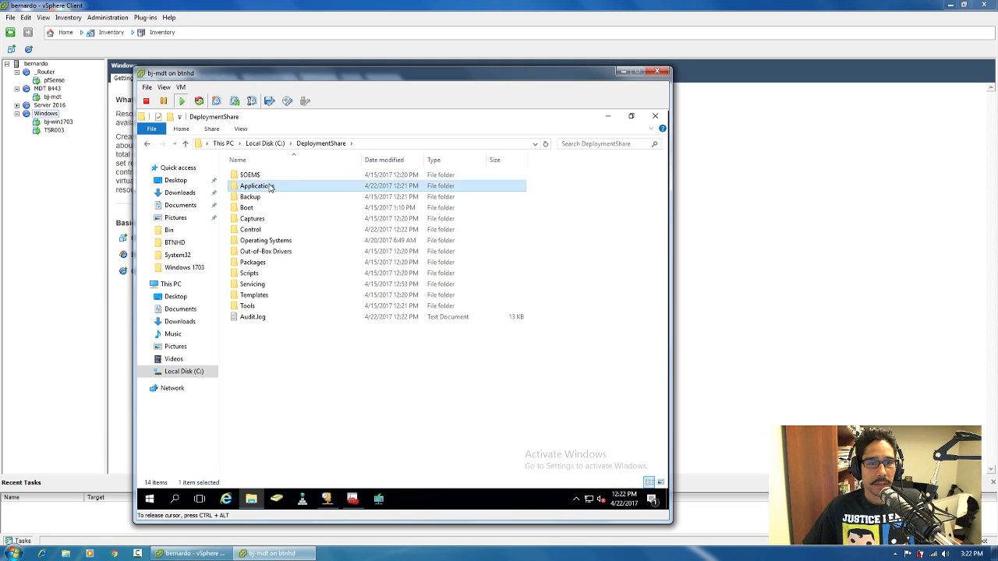
pyautogui.doubleClick(289, 176)
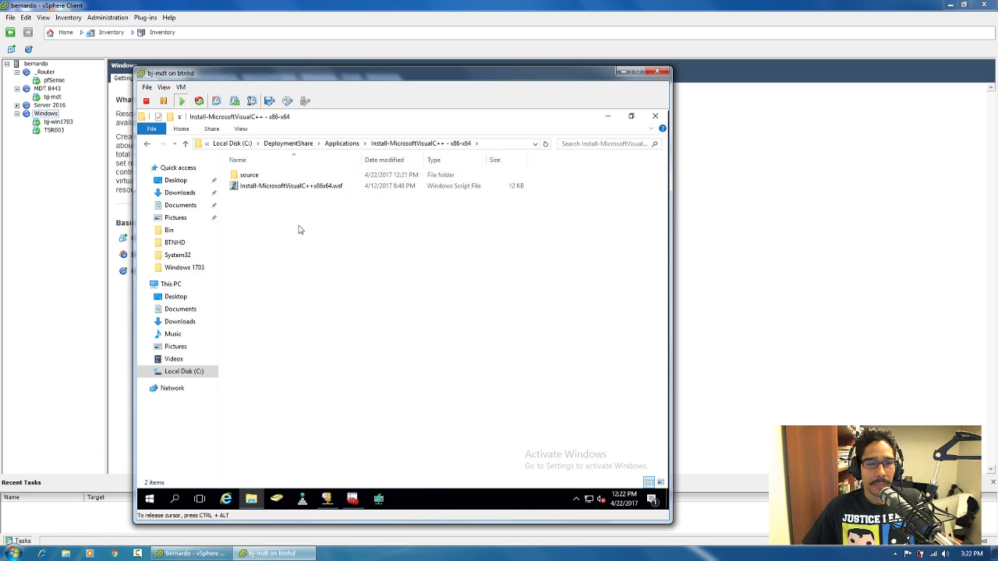
# View the contents of the imported Install-MicrosoftVisualC++x86x64.wsf script in Notepad, and close both the script and the folder window
pyautogui.click(271, 188)
pyautogui.rightClick(270, 188)
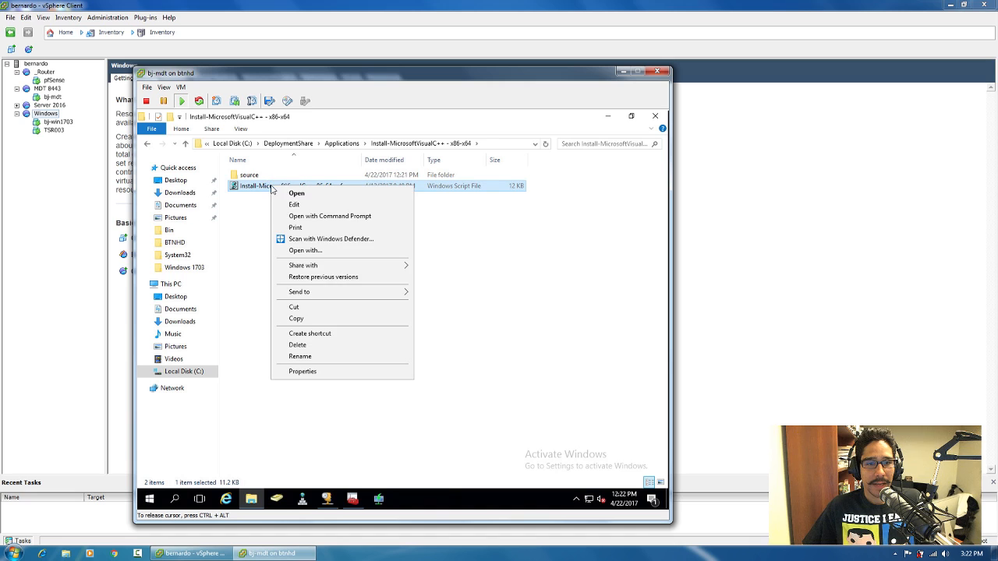
pyautogui.click(308, 207)
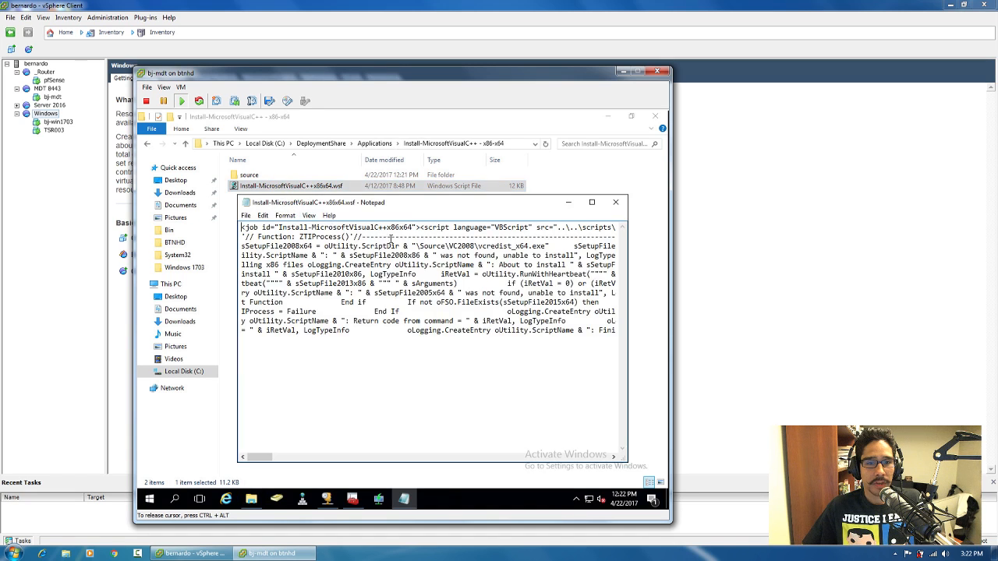
pyautogui.click(615, 202)
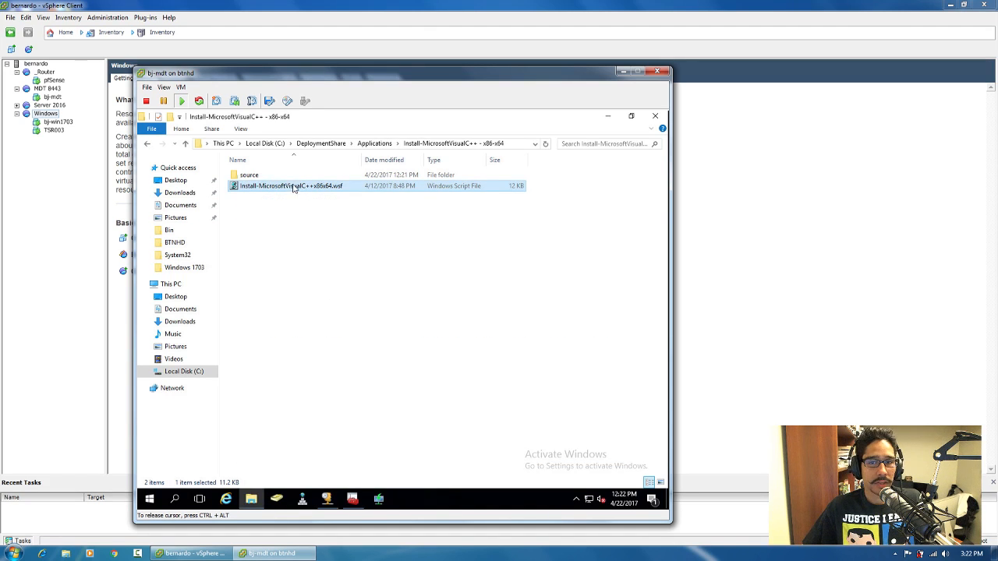
pyautogui.click(655, 115)
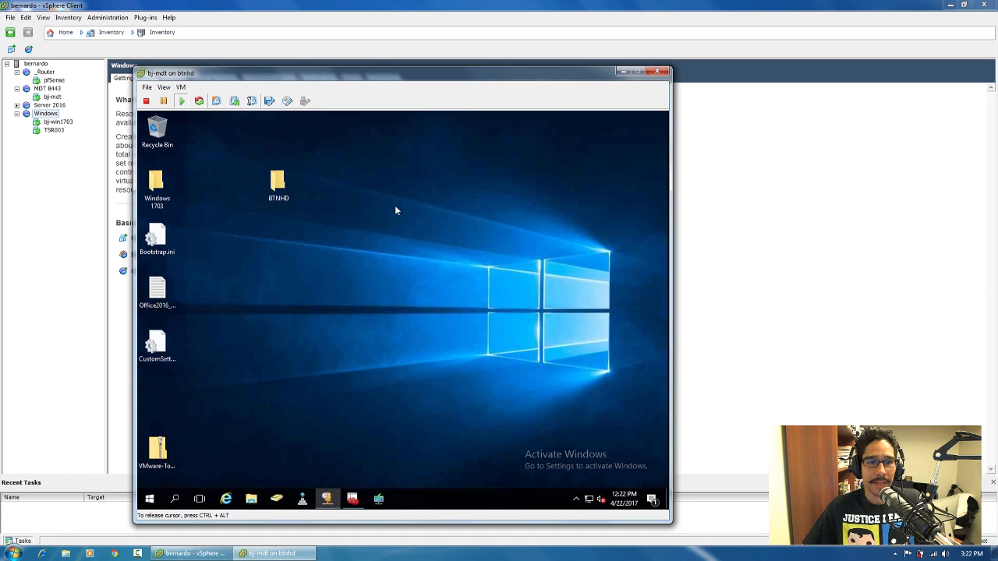
# Open the BTNHD desktop folder and its Install - Microsoft Visual C++ - x86-x64 subfolder
pyautogui.rightClick(277, 185)
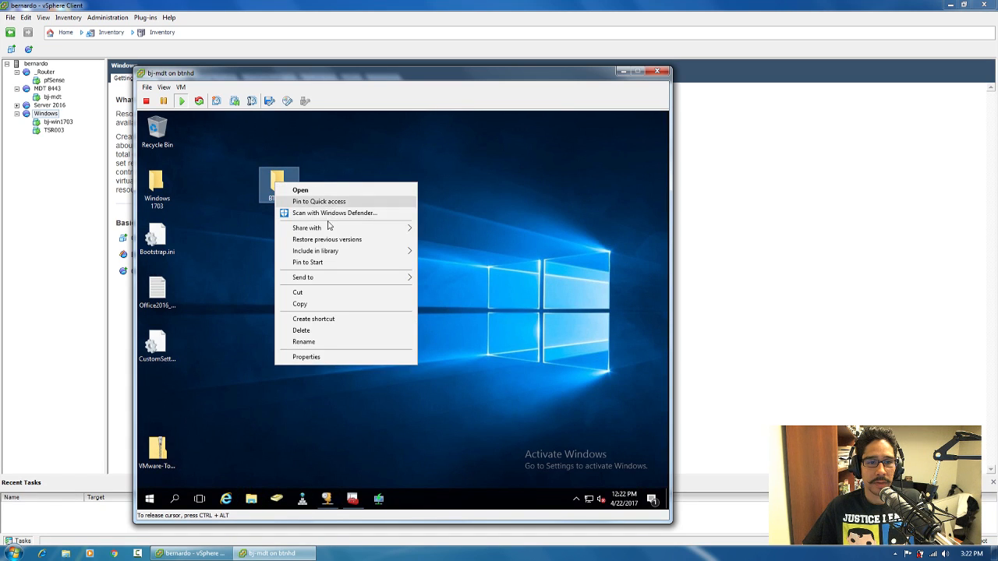
pyautogui.click(303, 190)
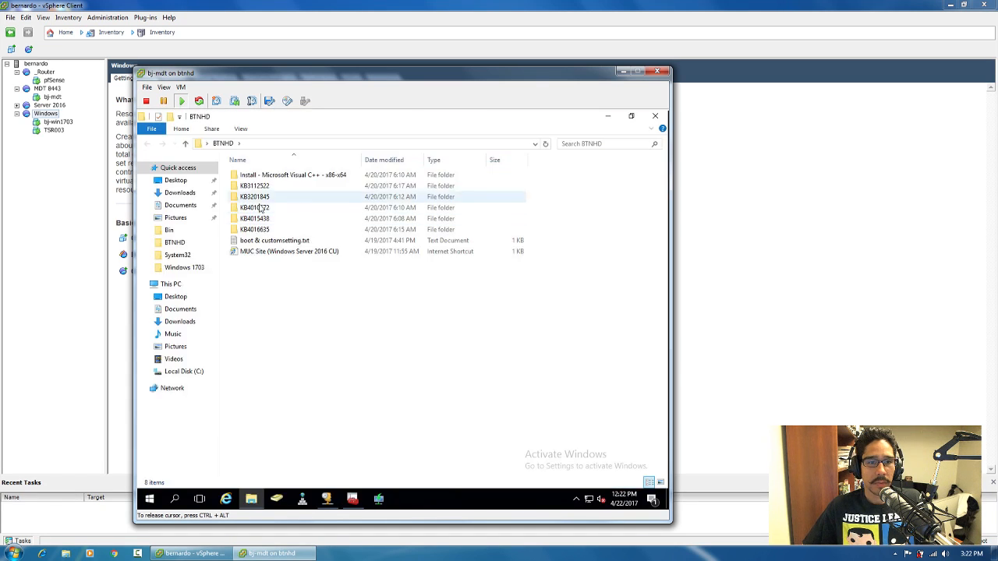
pyautogui.doubleClick(263, 175)
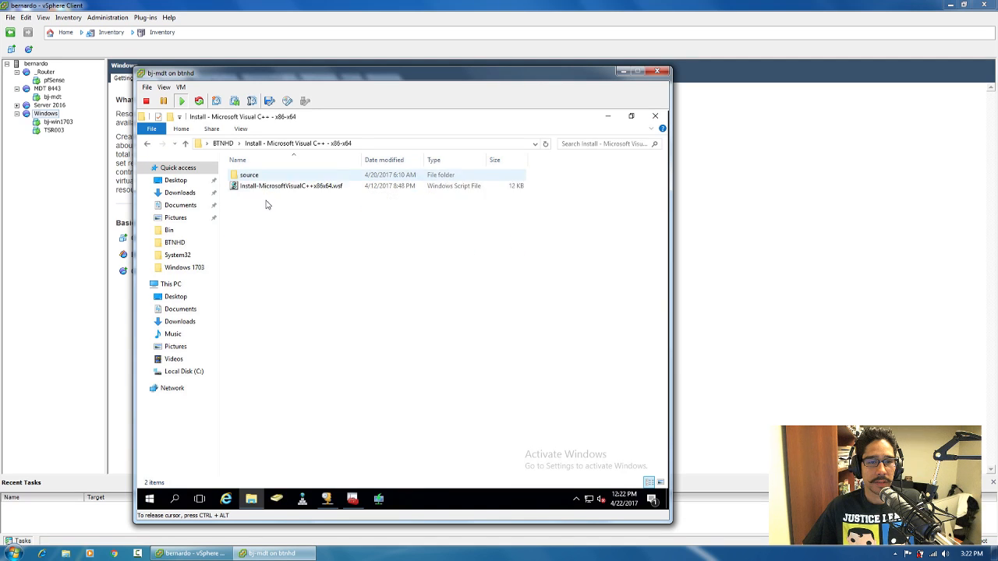
# Open the Install-MicrosoftVisualC++x86x64.wsf script in WordPad without making it the default app for .wsf files
pyautogui.rightClick(267, 189)
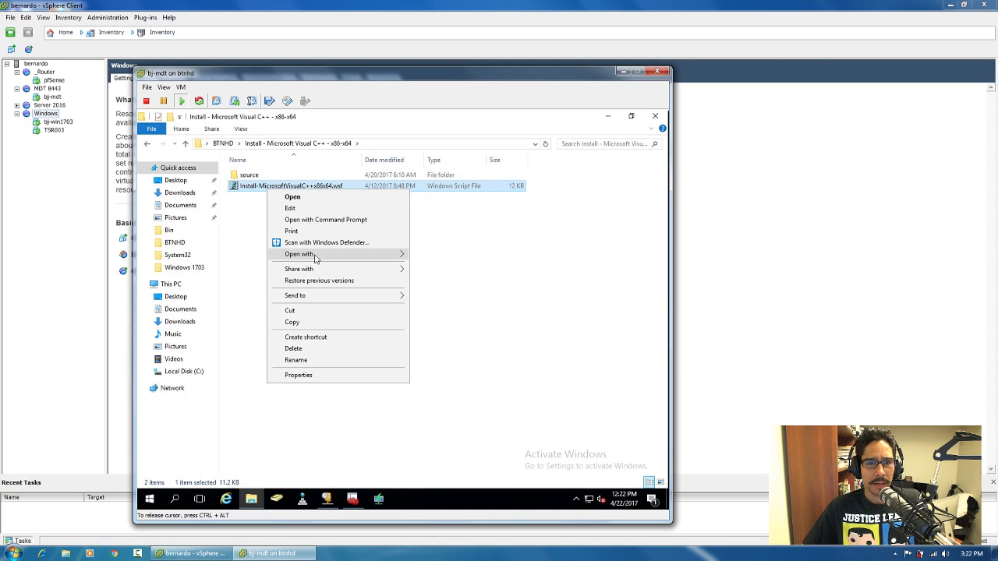
pyautogui.moveTo(319, 259)
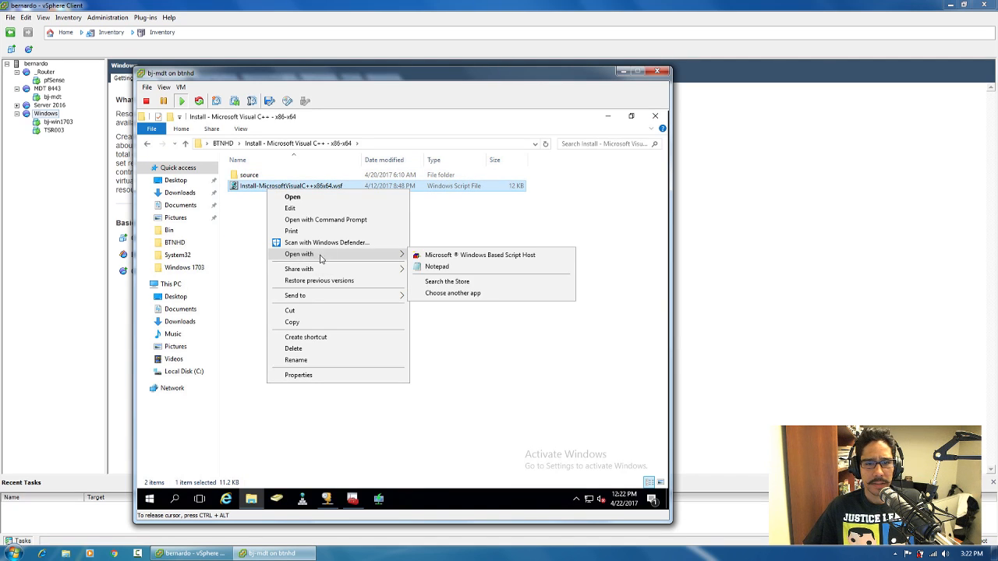
pyautogui.click(459, 295)
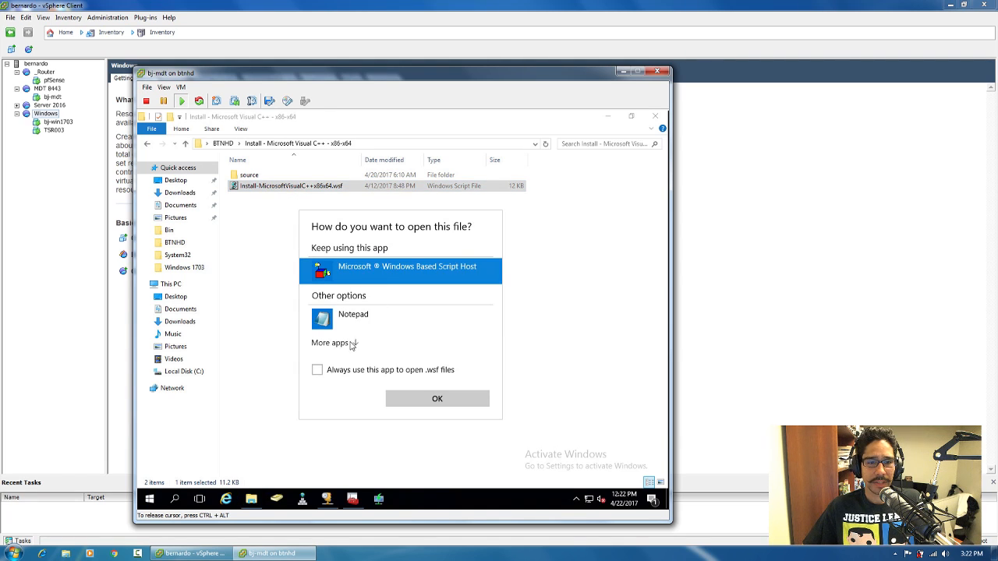
pyautogui.click(351, 344)
pyautogui.scroll(-1, 385, 368)
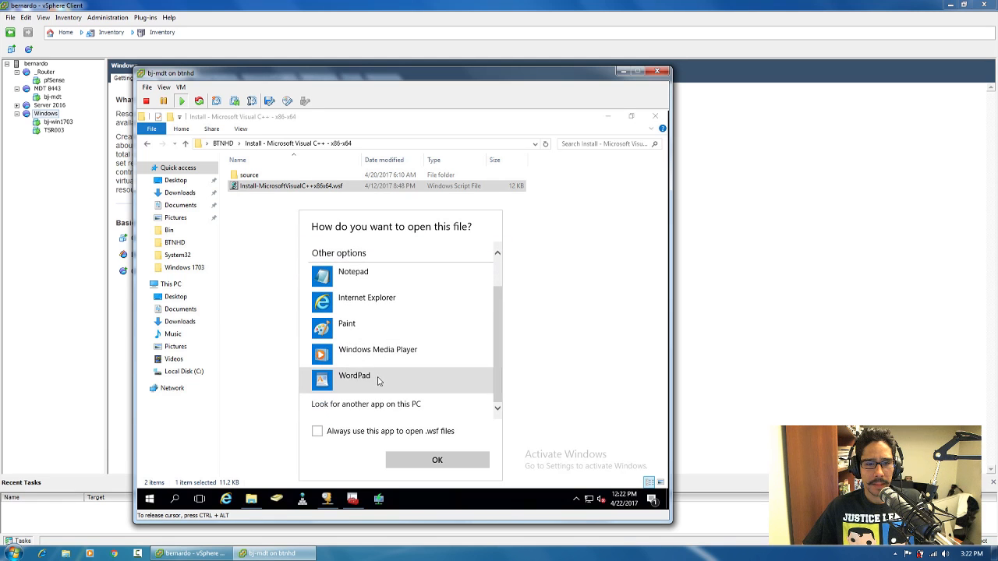
pyautogui.click(379, 379)
pyautogui.click(438, 460)
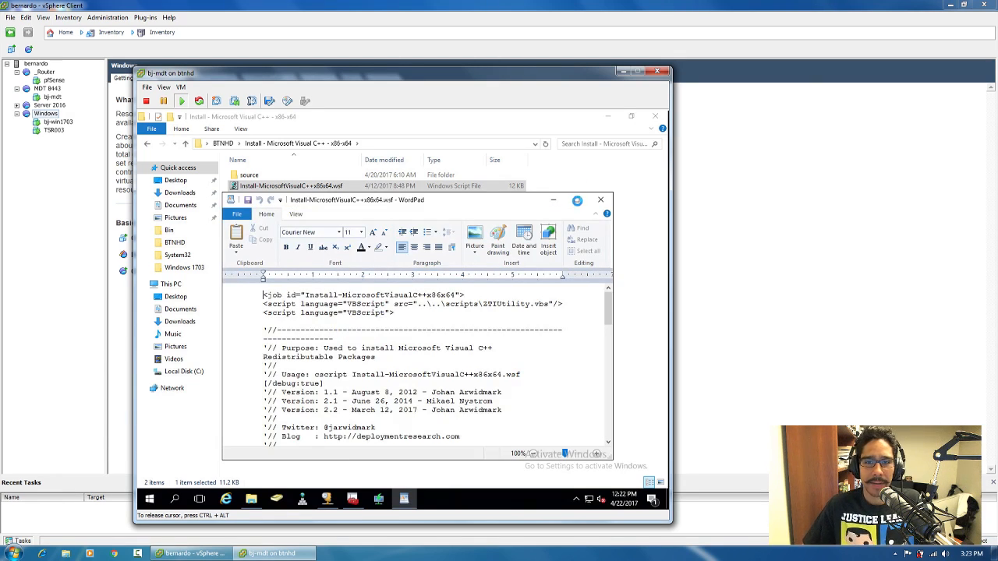
# Maximize the script window and read its header, version credits, setup file declarations and redistributable folder structure note
pyautogui.click(577, 200)
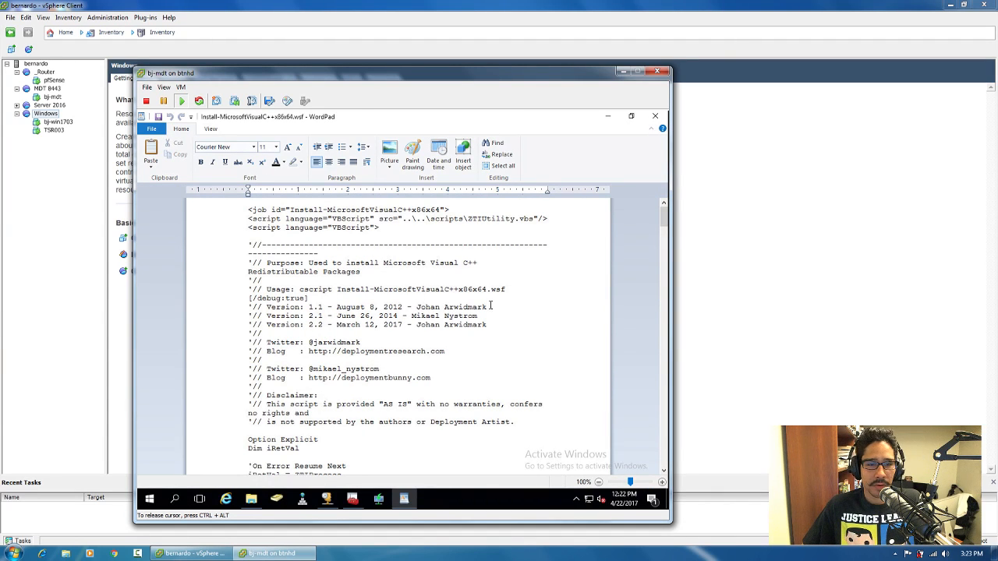
pyautogui.moveTo(491, 307); pyautogui.dragTo(416, 308)
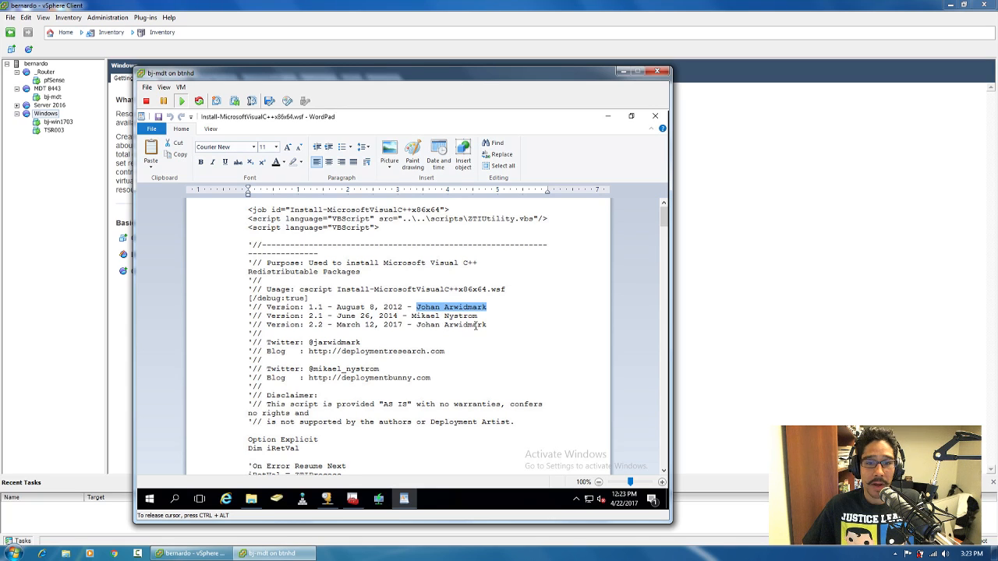
pyautogui.scroll(-2, 484, 329)
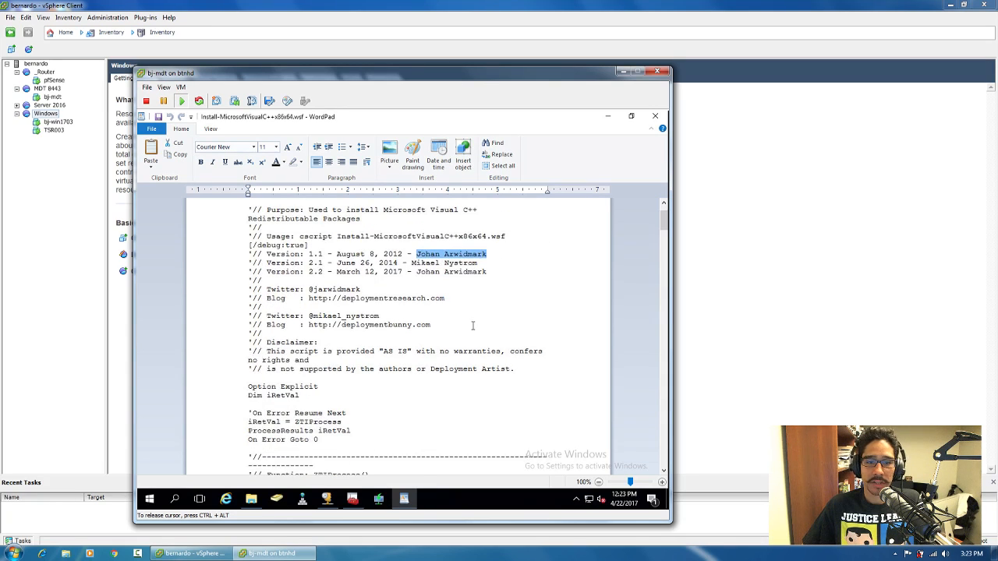
pyautogui.scroll(-5, 445, 344)
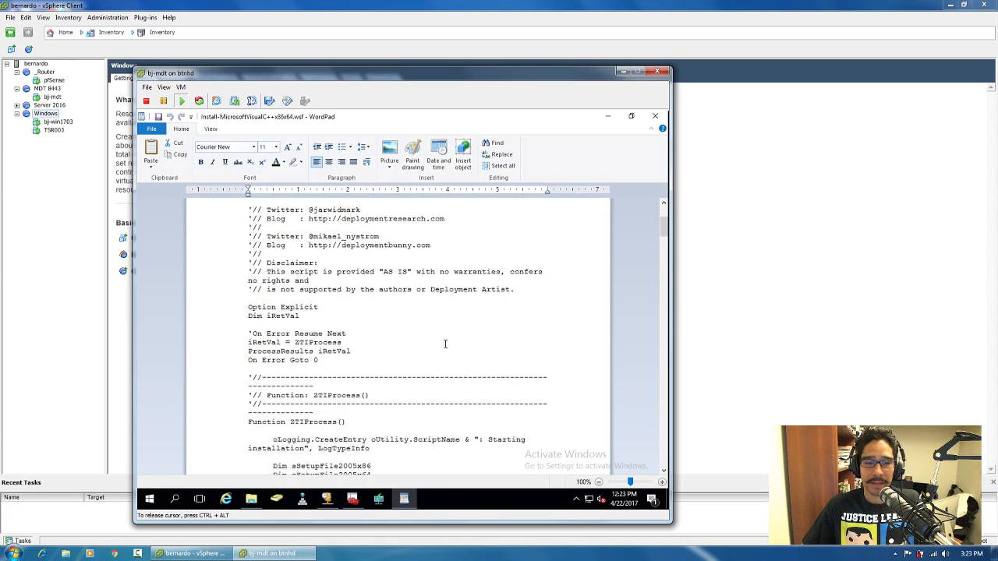
pyautogui.scroll(-2, 445, 343)
pyautogui.scroll(-3, 445, 343)
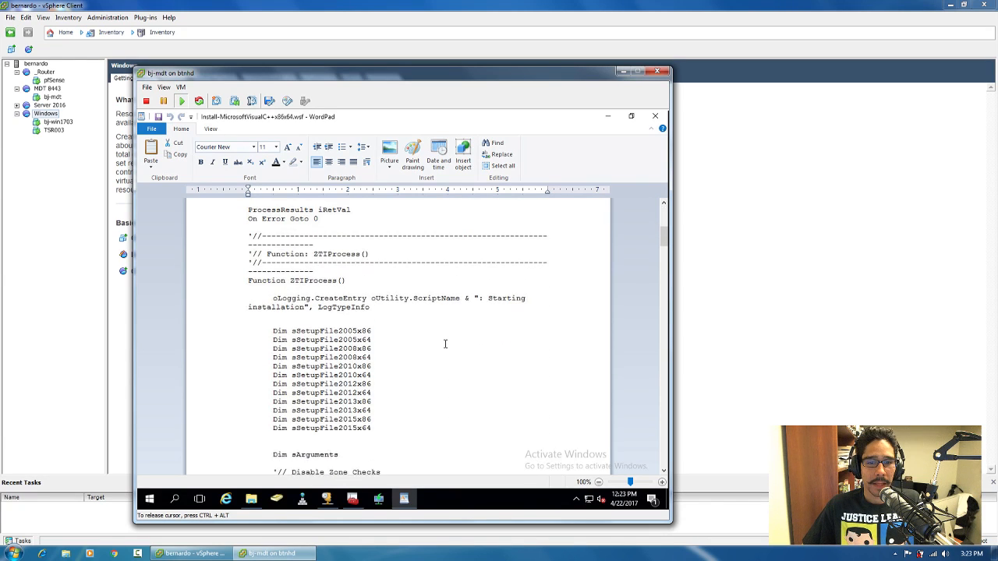
pyautogui.scroll(-5, 445, 344)
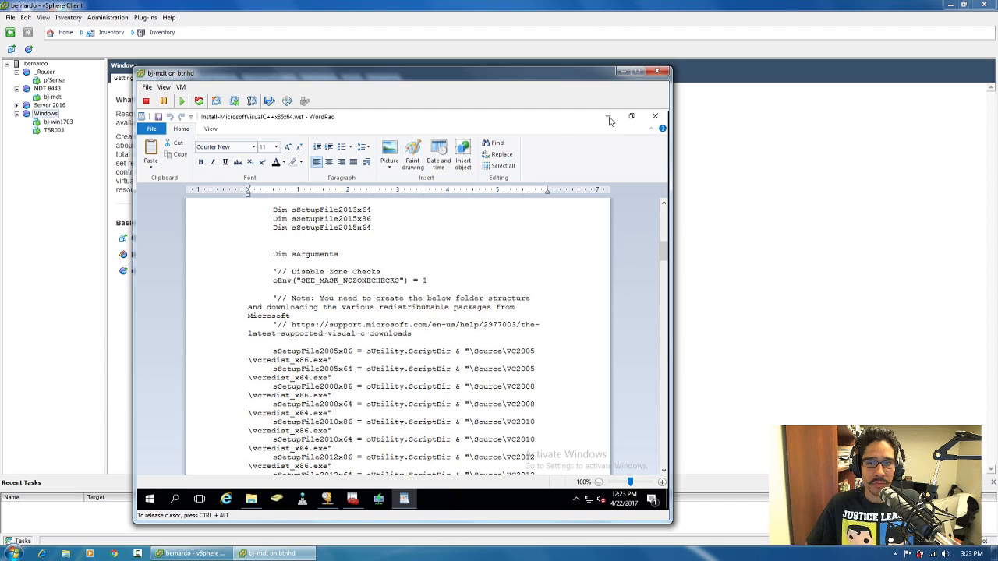
# Inspect the VC2005 redistributable installers in the Visual C++ source folder, and close the folder window
pyautogui.click(252, 501)
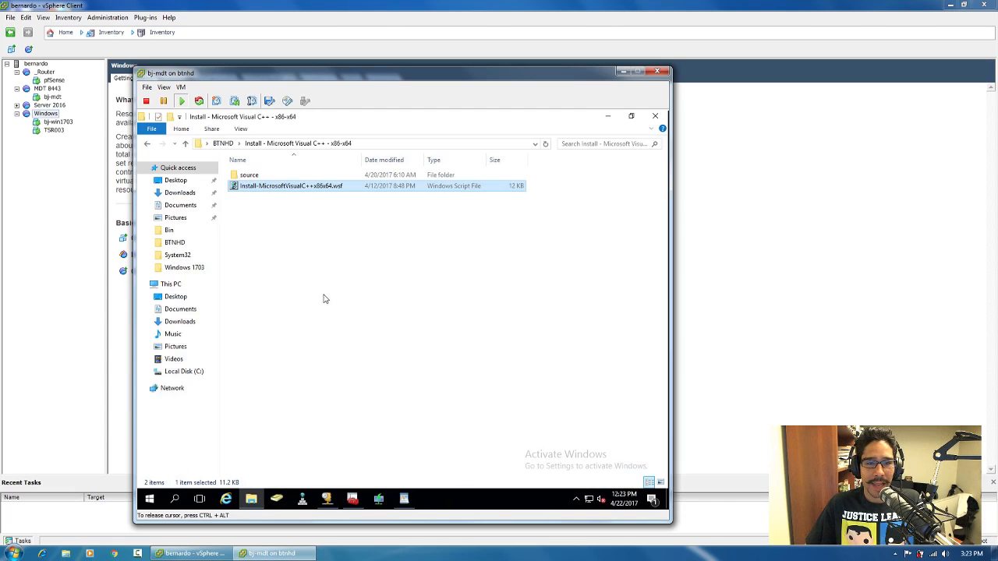
pyautogui.doubleClick(254, 175)
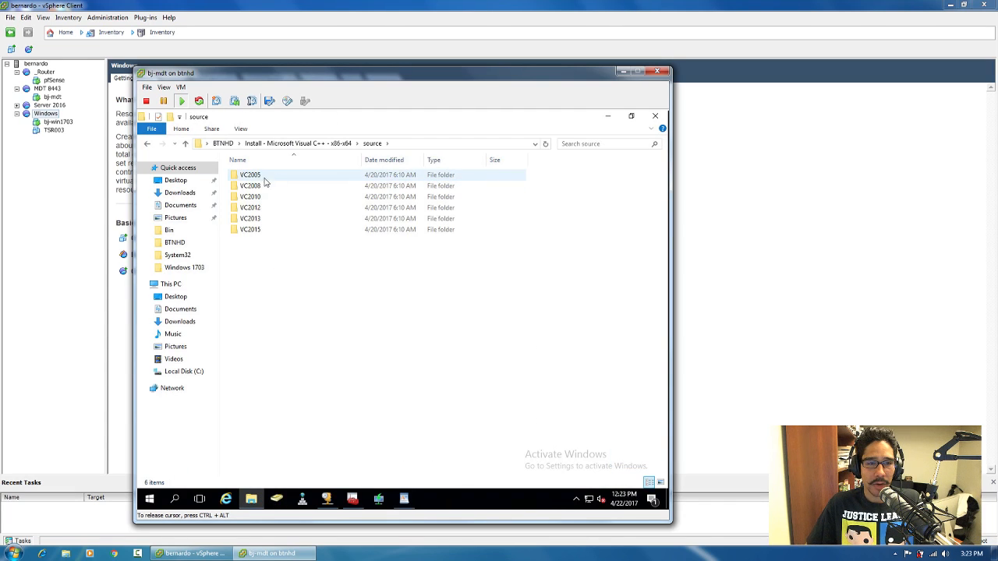
pyautogui.click(251, 178)
pyautogui.doubleClick(251, 179)
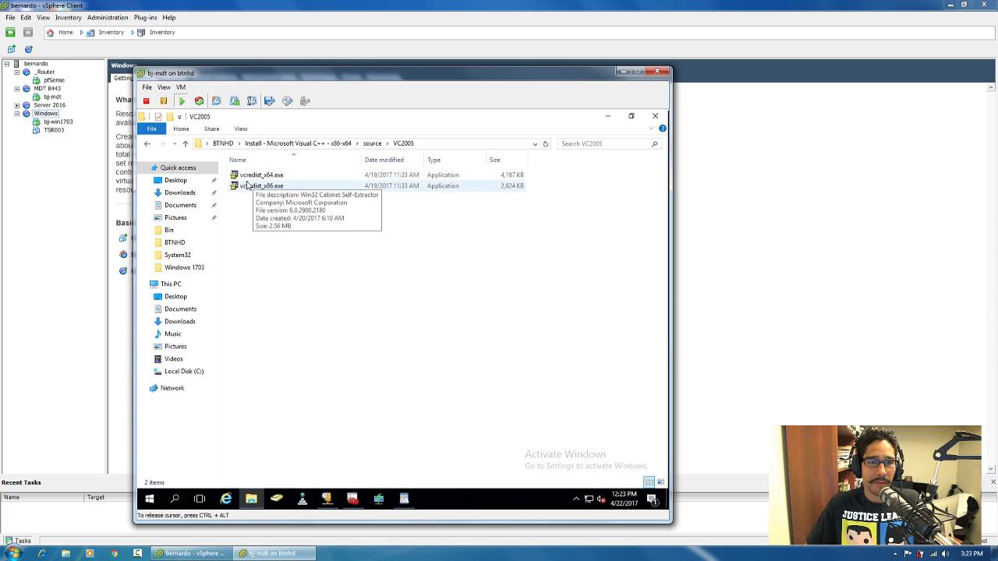
pyautogui.click(654, 117)
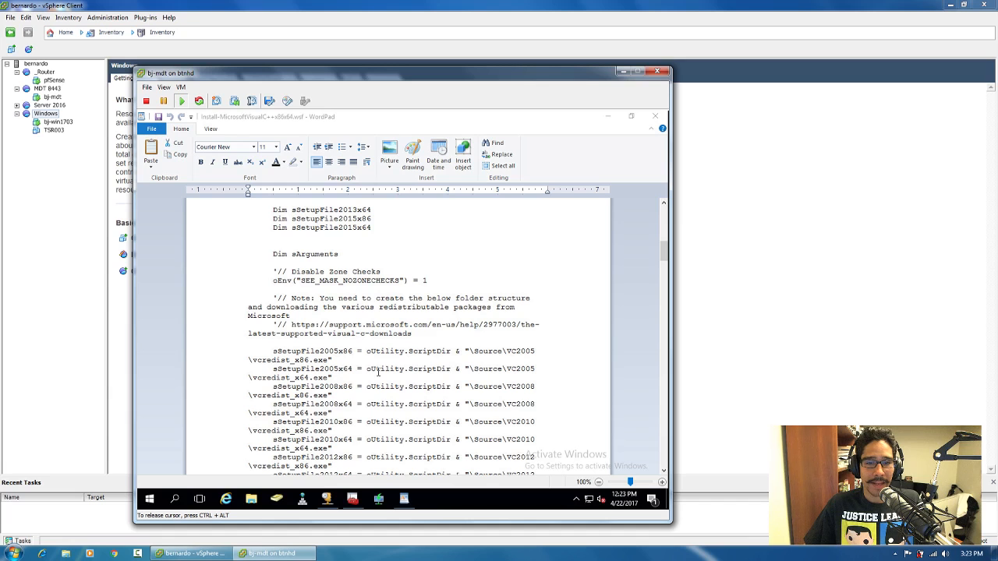
# Review the script's setup file paths, silent install argument and x86 file checks, and close WordPad
pyautogui.scroll(-9, 378, 373)
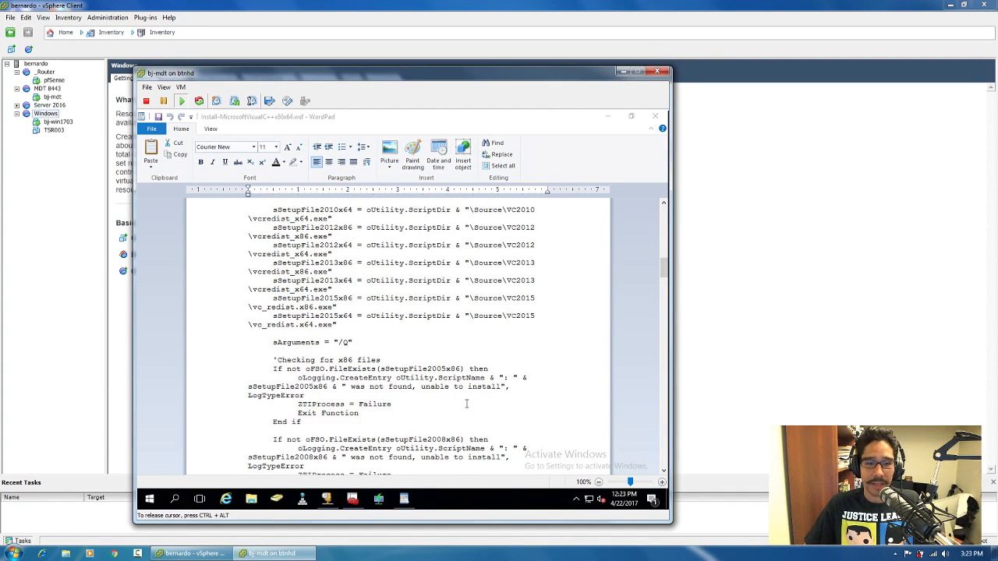
pyautogui.scroll(-2, 468, 404)
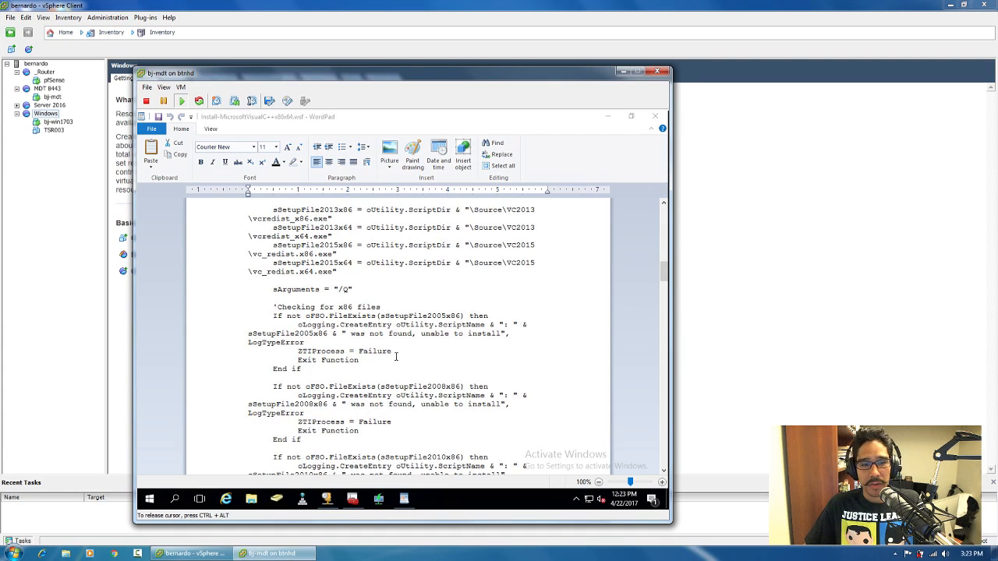
pyautogui.scroll(-1, 400, 356)
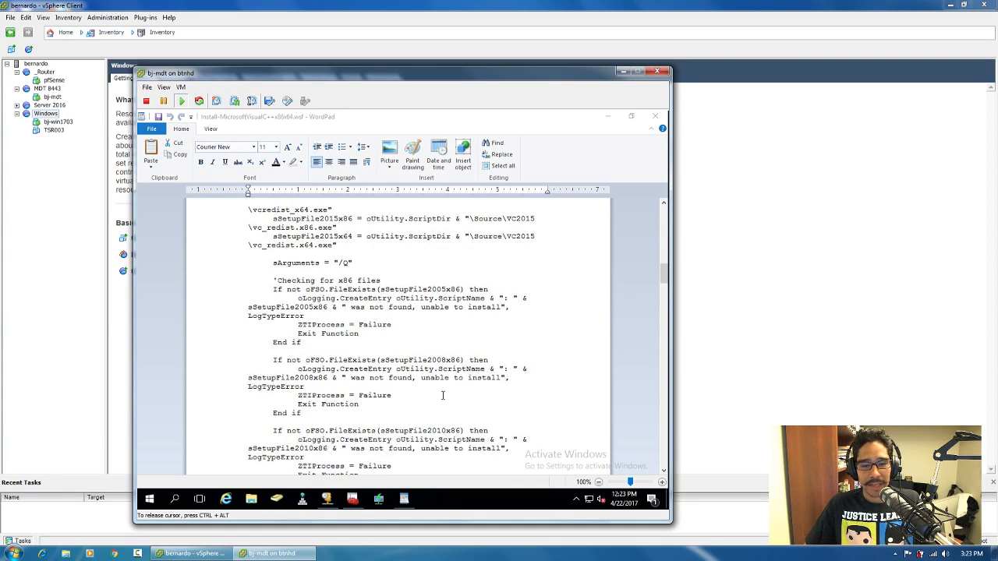
pyautogui.scroll(-1, 443, 395)
pyautogui.click(655, 115)
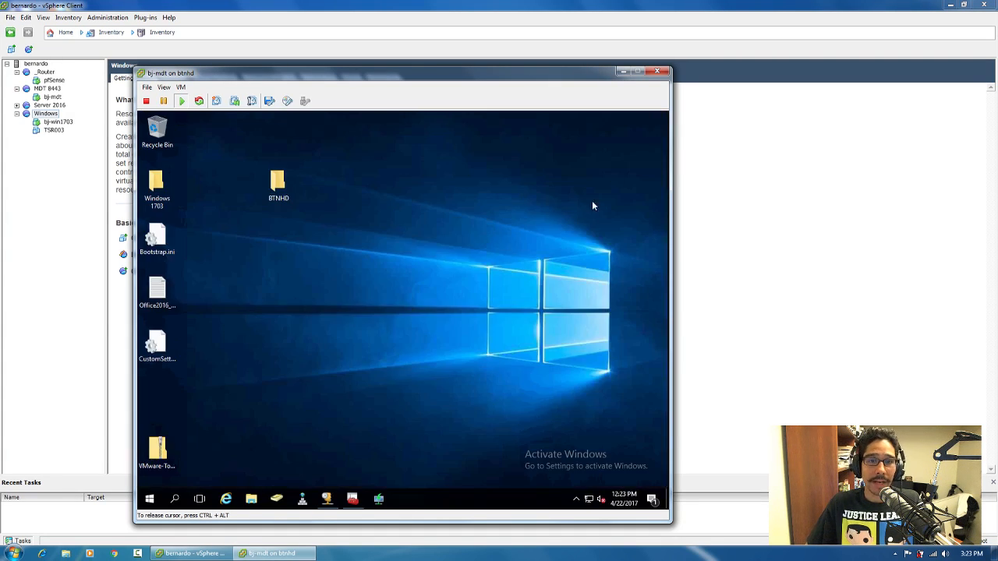
# Switch to Deployment Workbench, check the selection profiles, and display the Windows Server 2016 task sequence folder
pyautogui.click(513, 234)
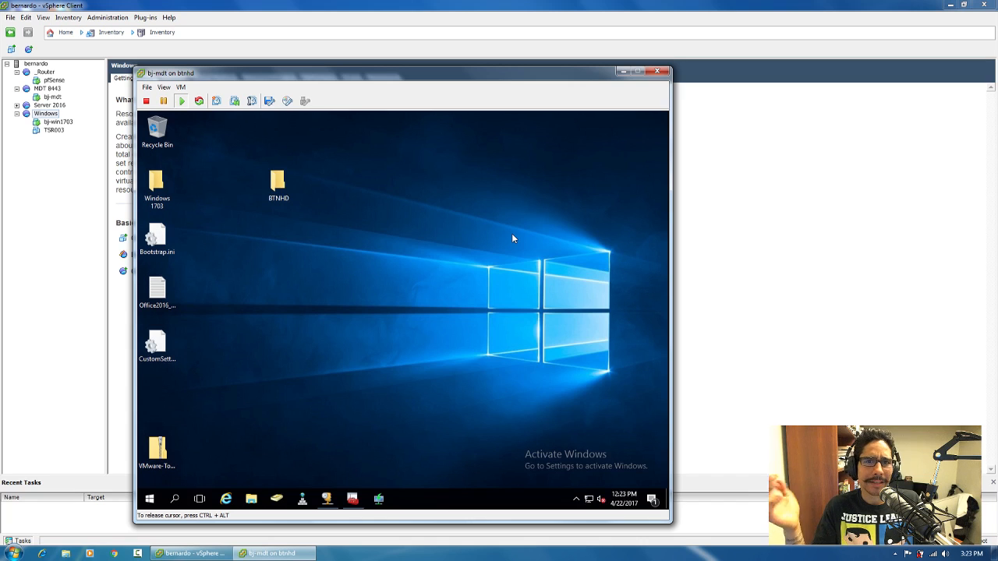
pyautogui.click(352, 500)
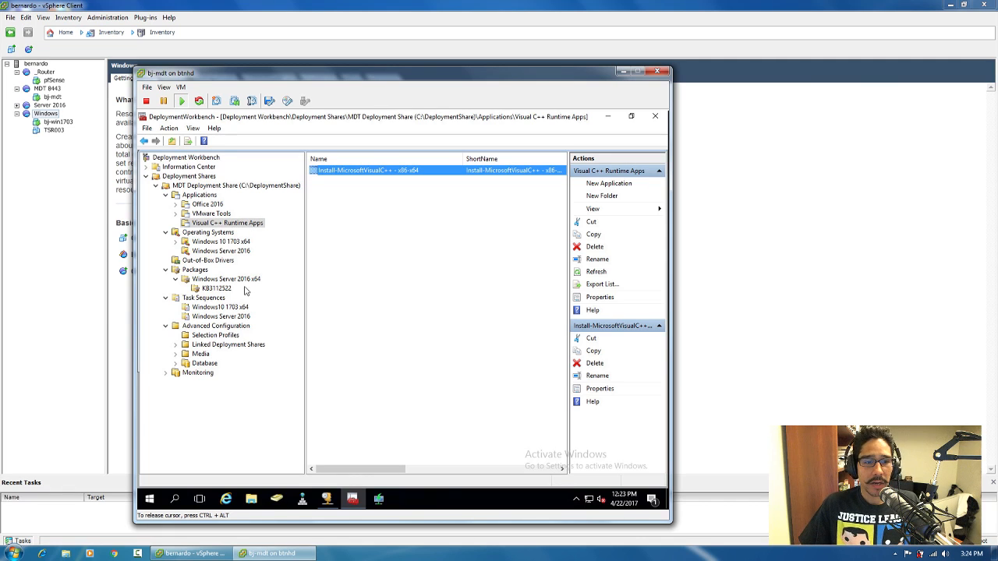
pyautogui.click(227, 337)
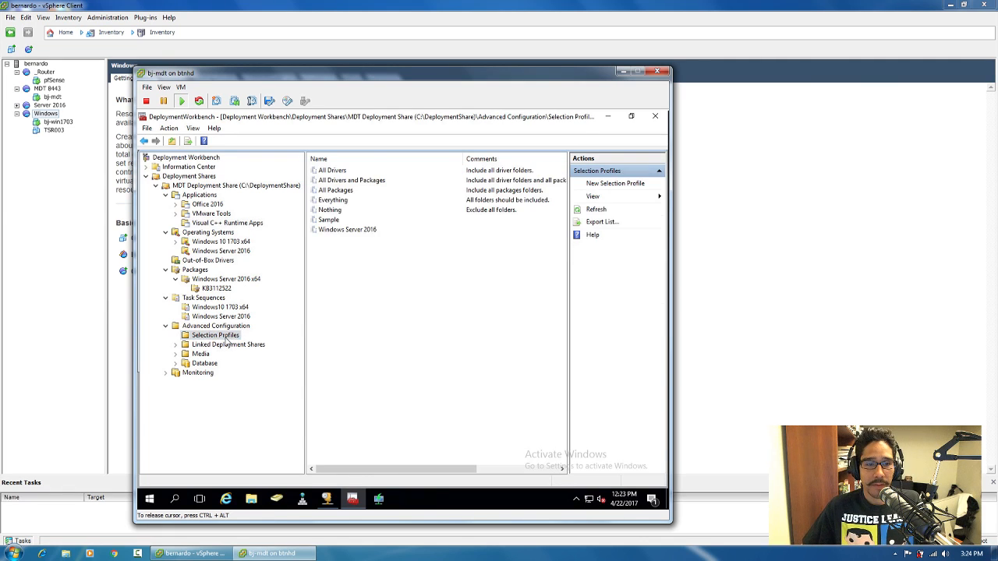
pyautogui.click(226, 316)
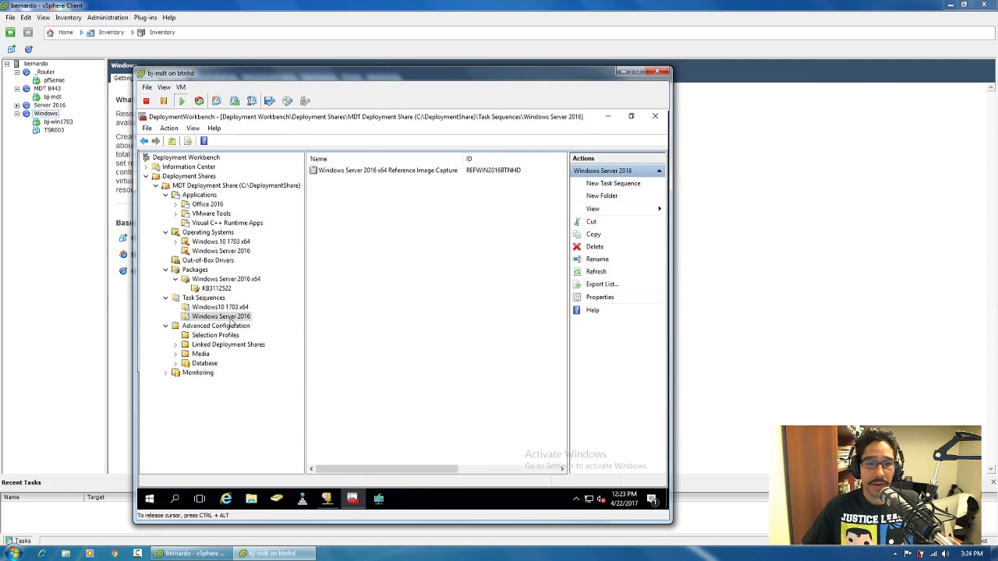
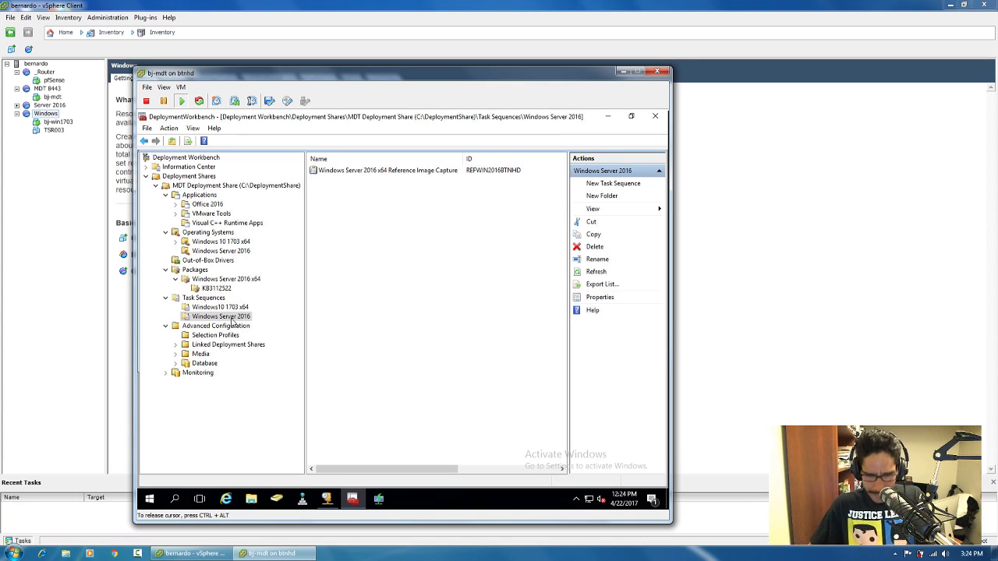
# Open the properties of the Windows Server 2016 x64 Reference Image Capture task sequence and show its list of steps
pyautogui.rightClick(373, 174)
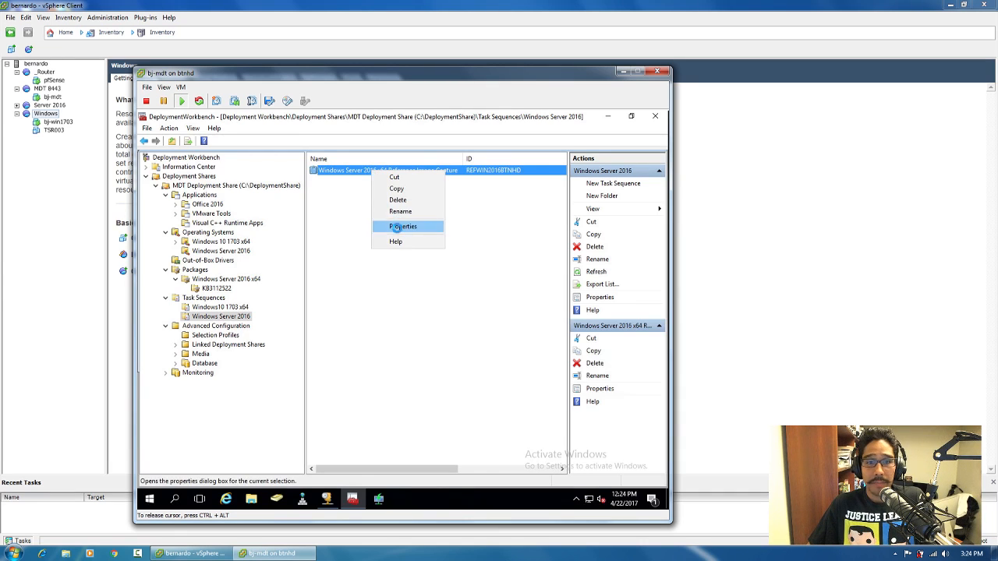
pyautogui.click(401, 226)
pyautogui.moveTo(428, 162); pyautogui.dragTo(427, 126)
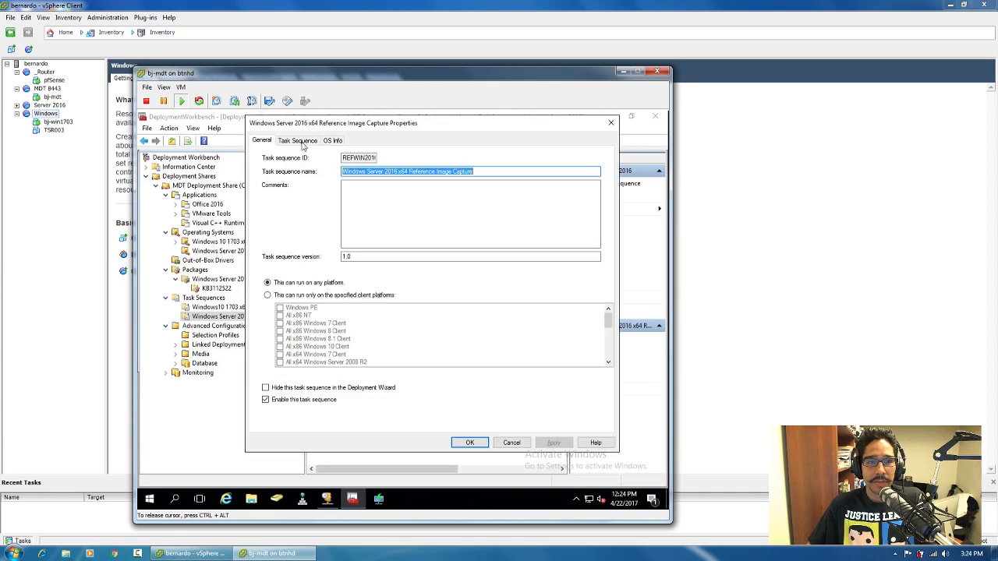
pyautogui.click(298, 141)
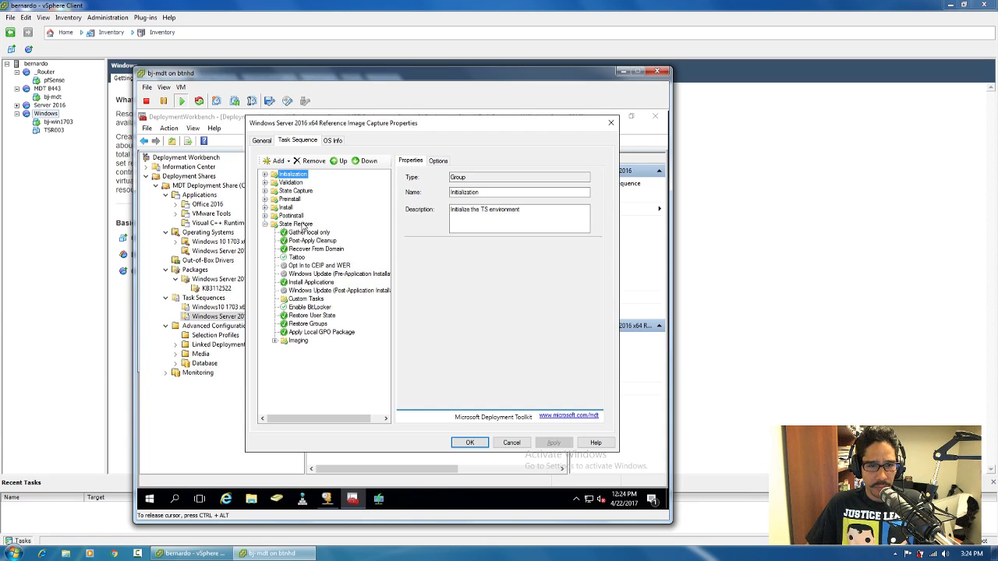
# Set the selection profile of the Apply Patches step in the Preinstall group to Windows Server 2016 and apply the change
pyautogui.click(307, 224)
pyautogui.click(297, 258)
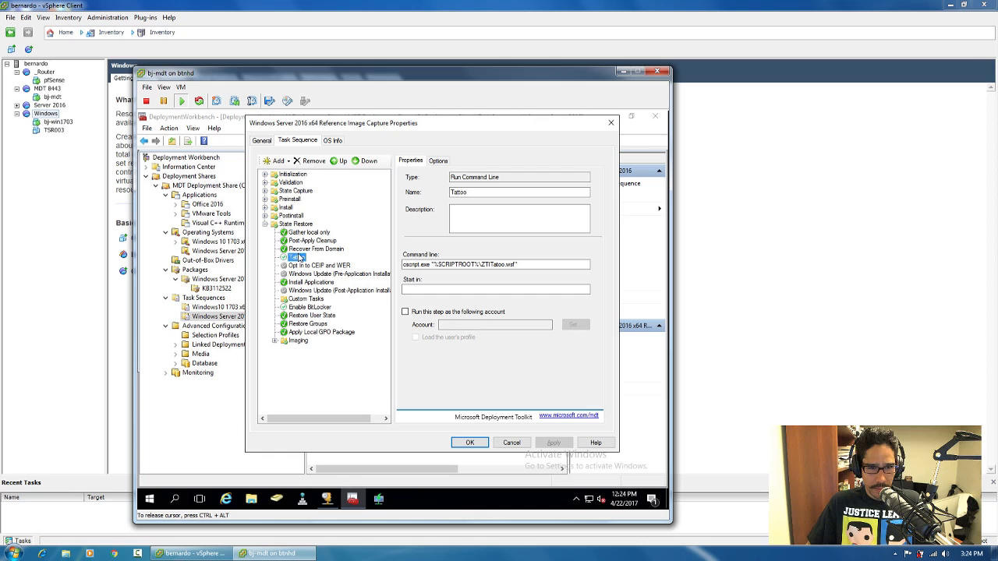
pyautogui.click(290, 199)
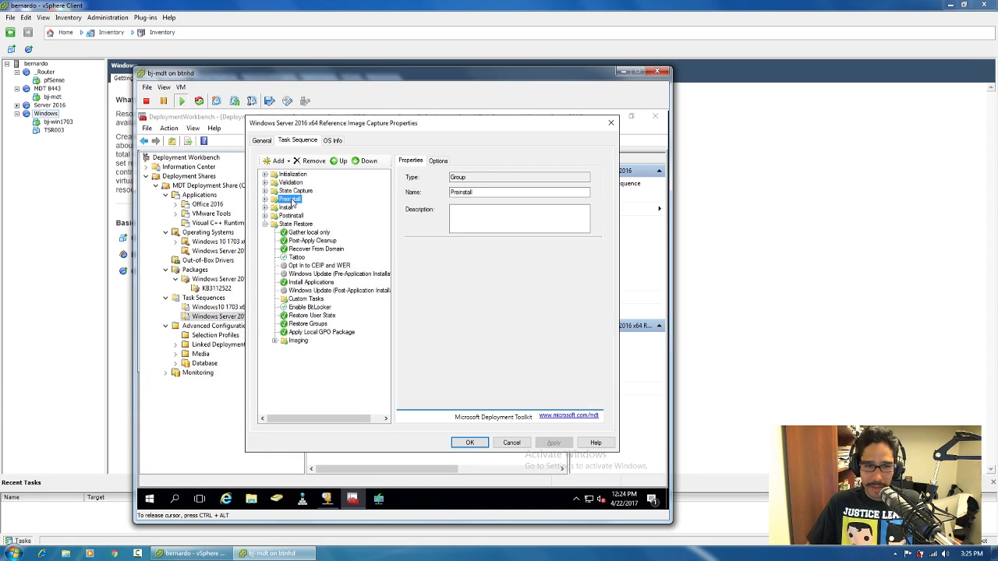
pyautogui.click(266, 200)
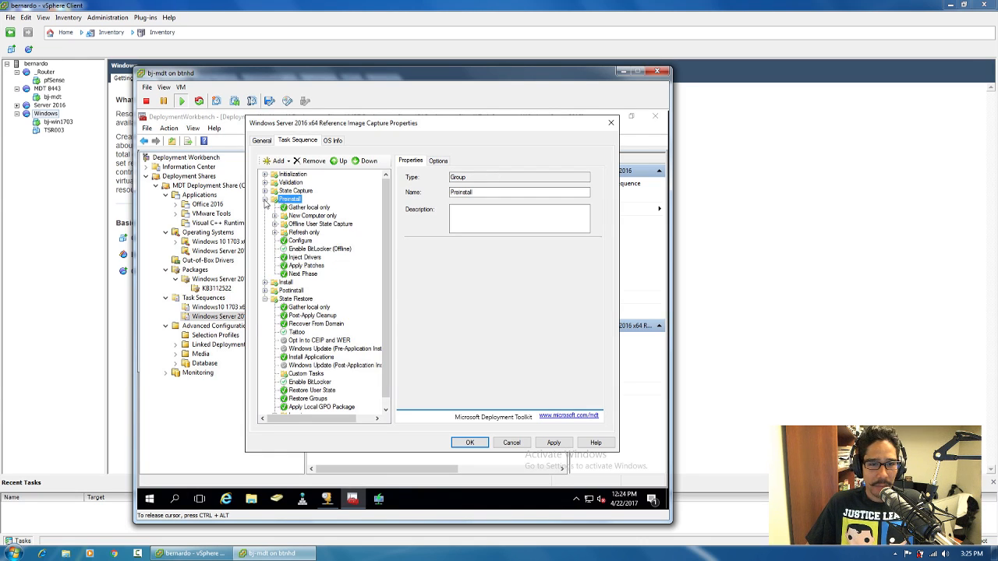
pyautogui.click(310, 267)
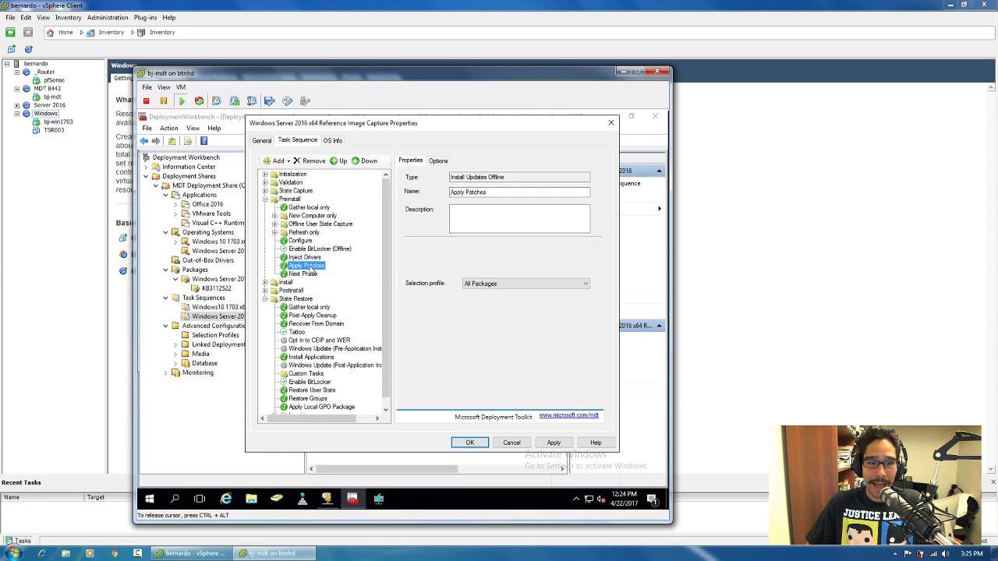
pyautogui.click(499, 285)
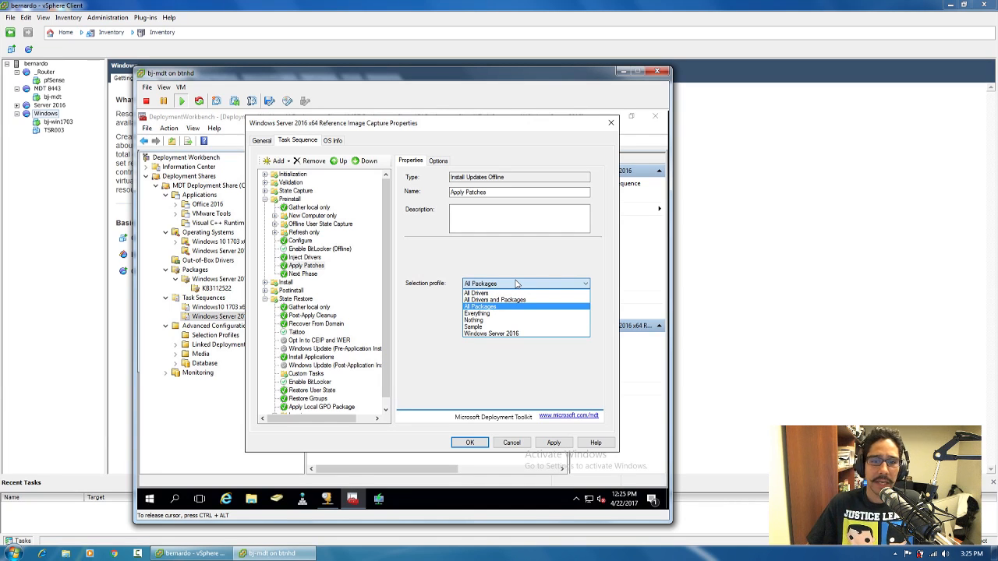
pyautogui.click(508, 334)
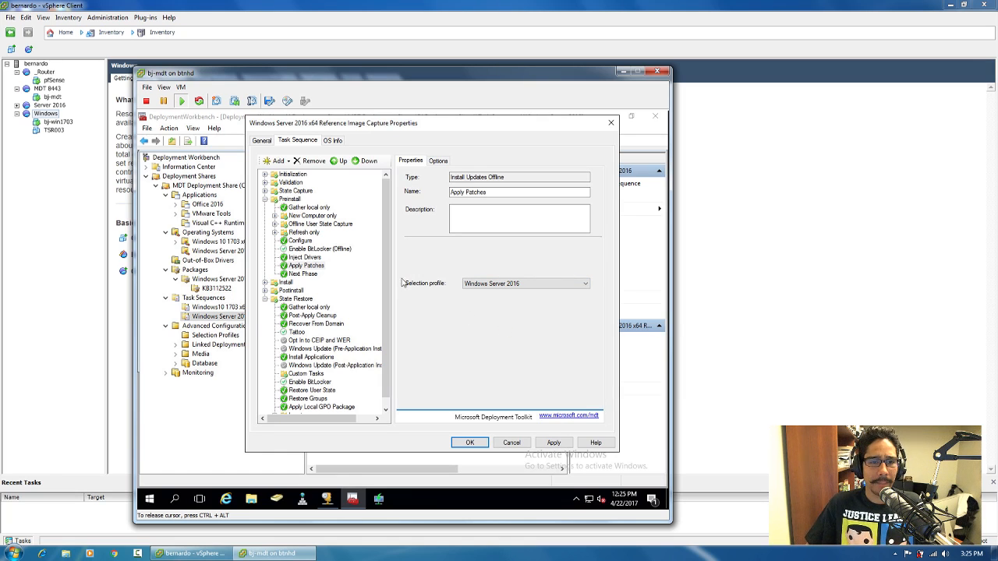
pyautogui.click(552, 443)
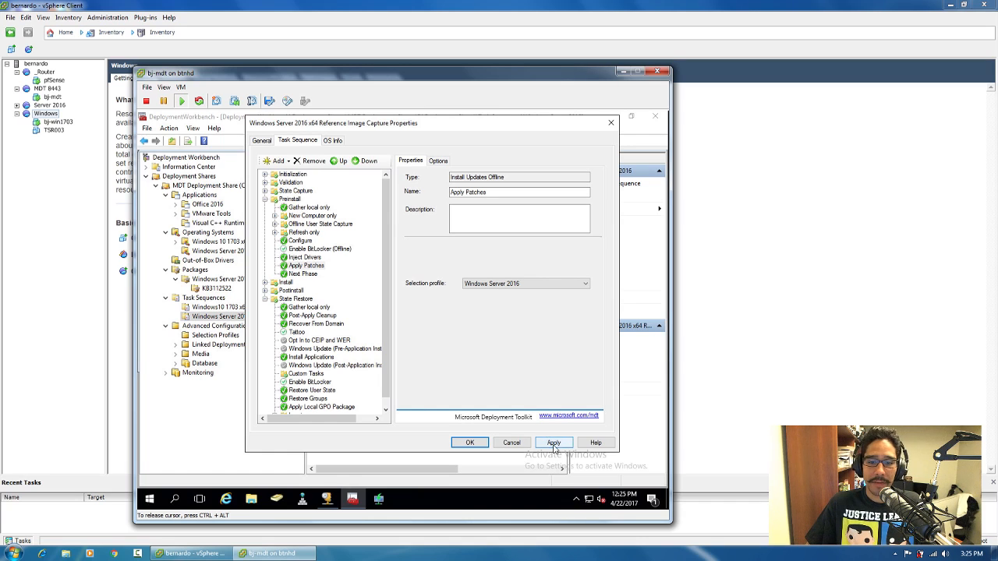
# Add a new group directly after the Tattoo step in the State Restore group
pyautogui.click(303, 300)
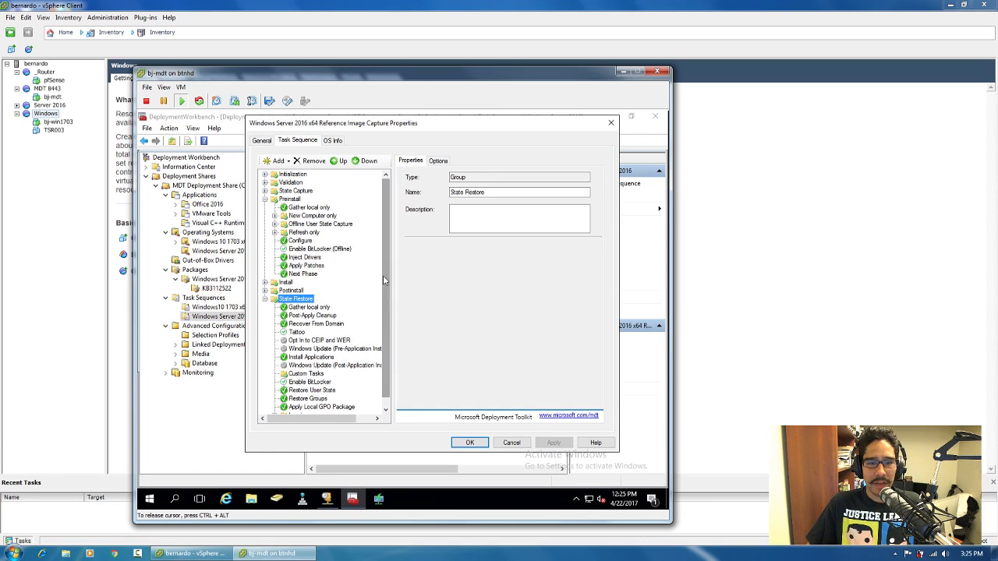
pyautogui.scroll(-1, 386, 312)
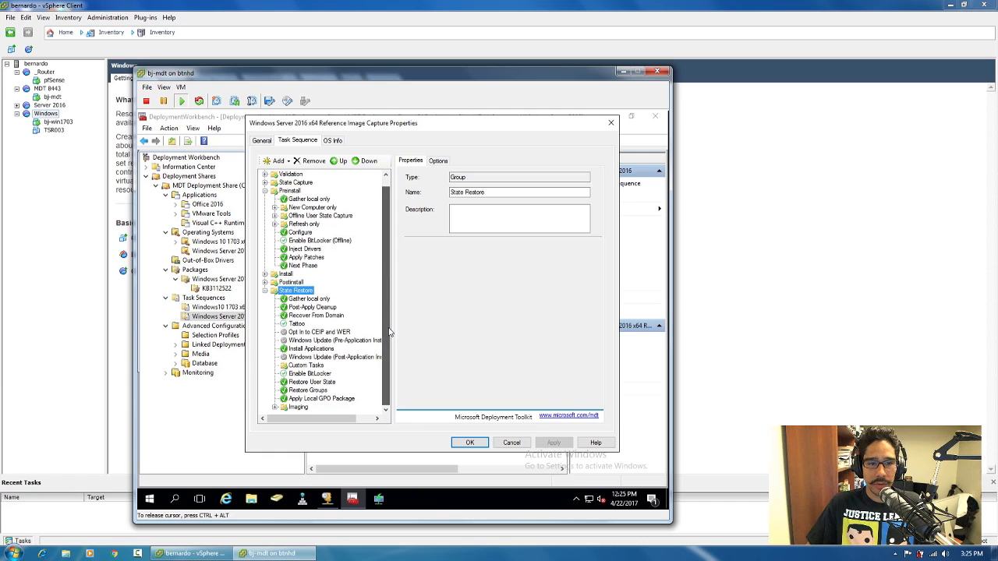
pyautogui.click(300, 324)
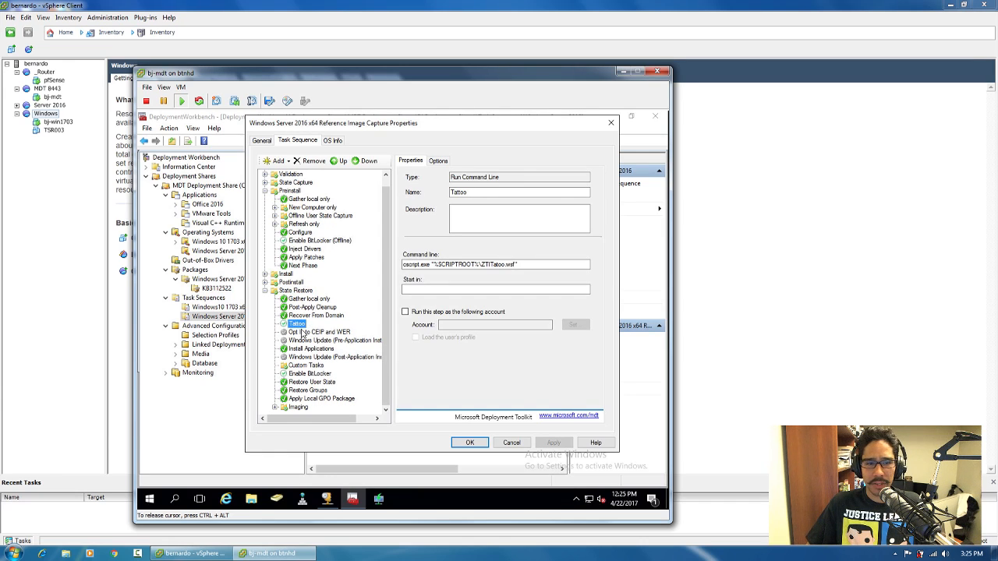
pyautogui.click(286, 162)
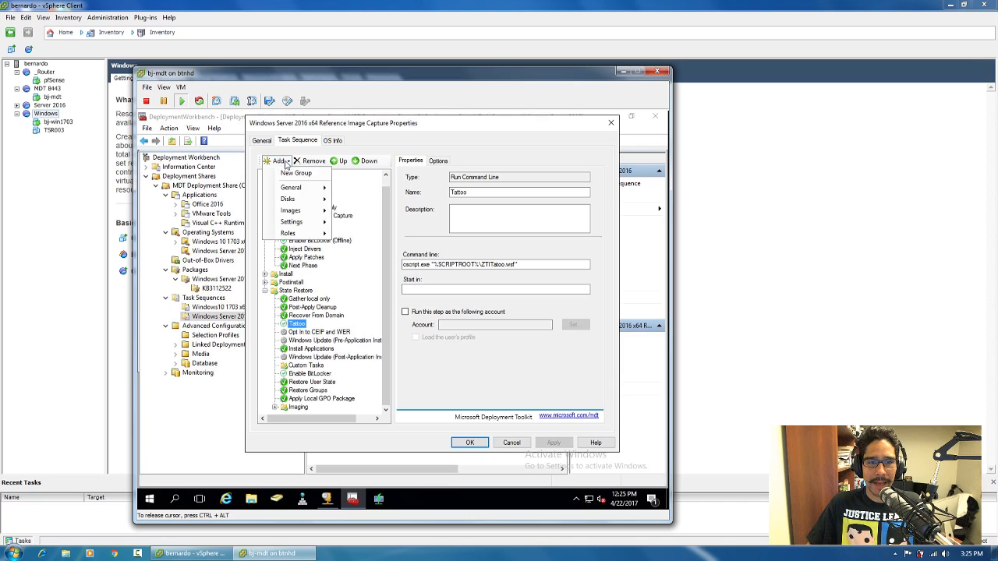
pyautogui.click(294, 174)
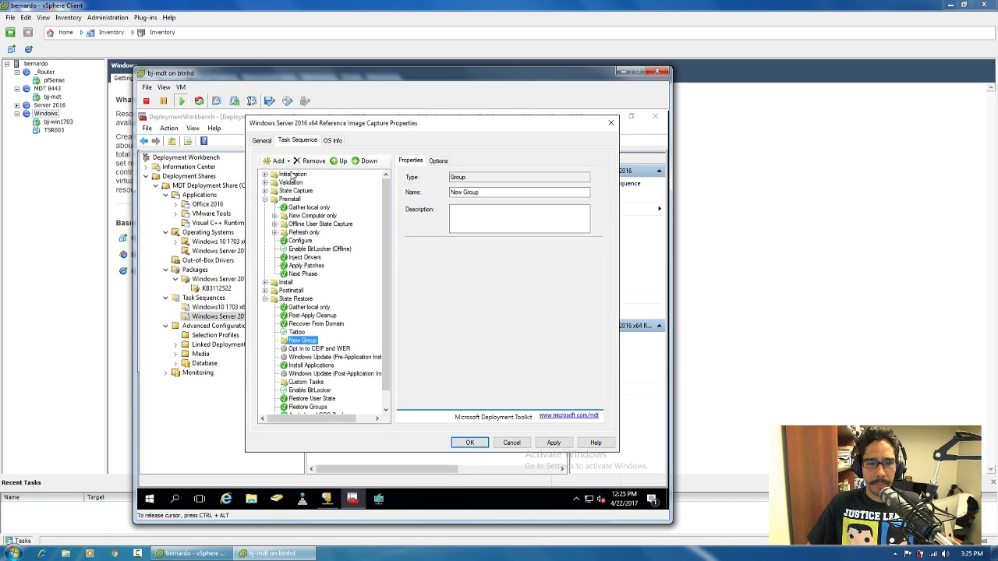
# Rename the new group as Pre-Windows Updates and apply the change
pyautogui.moveTo(494, 193); pyautogui.dragTo(448, 193)
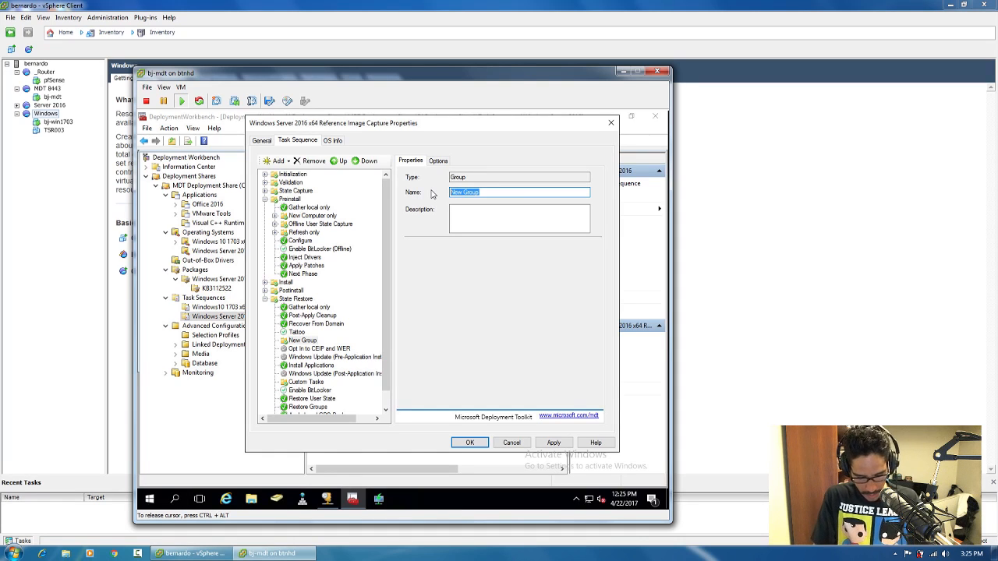
pyautogui.write('Pre')
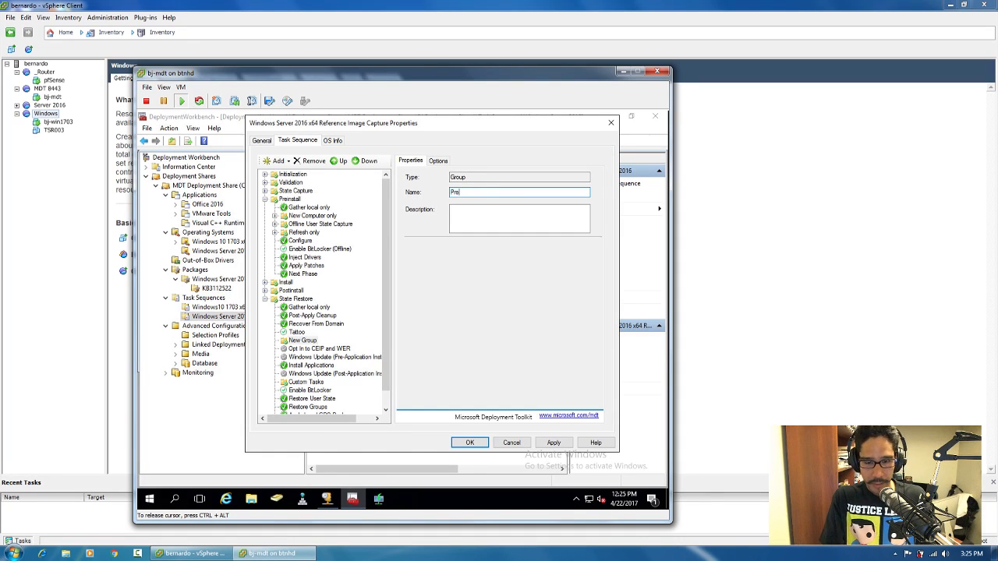
pyautogui.write('-Win')
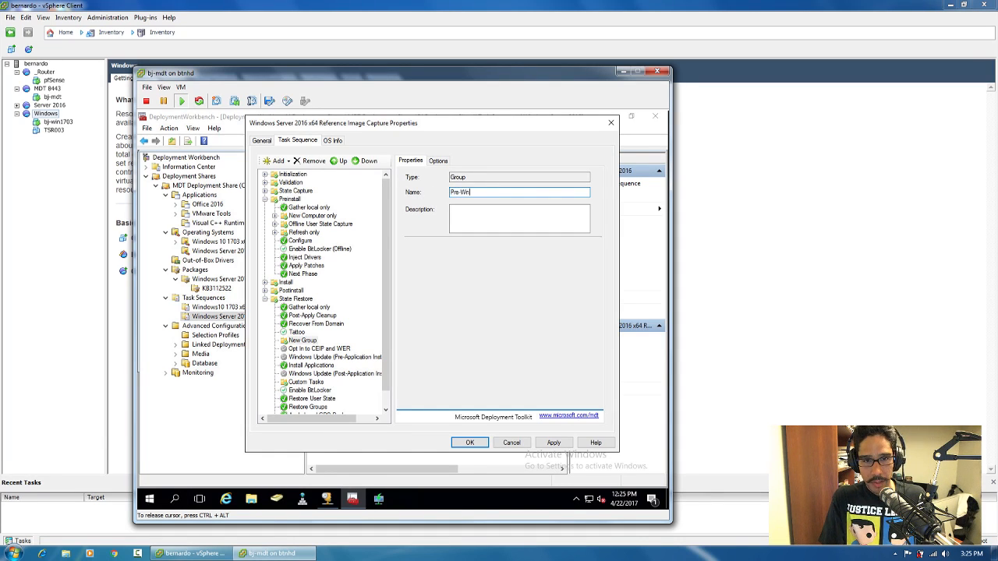
pyautogui.write('dows U')
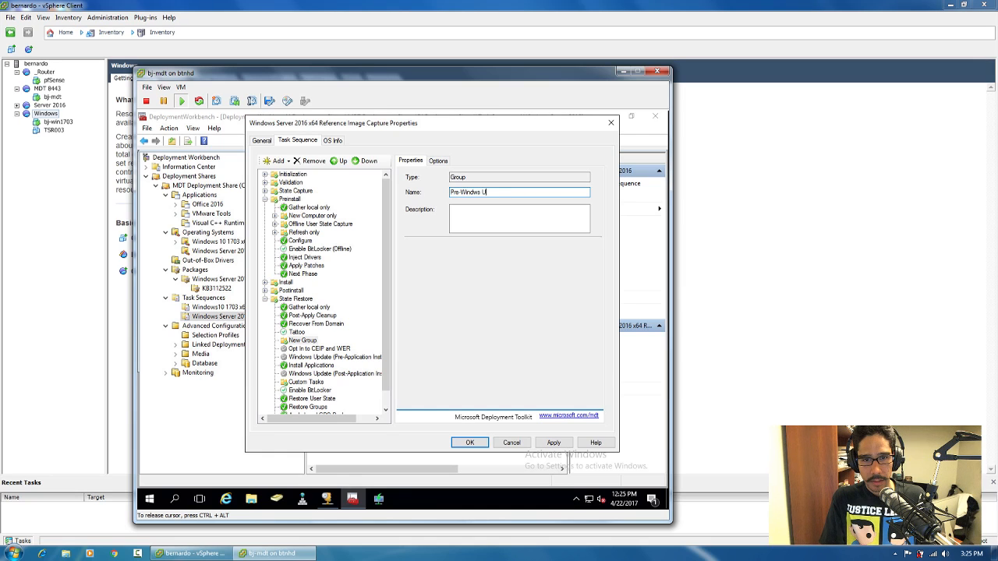
pyautogui.press('BackSpace')
pyautogui.press('BackSpace')
pyautogui.press('BackSpace')
pyautogui.press('BackSpace')
pyautogui.write('ows U')
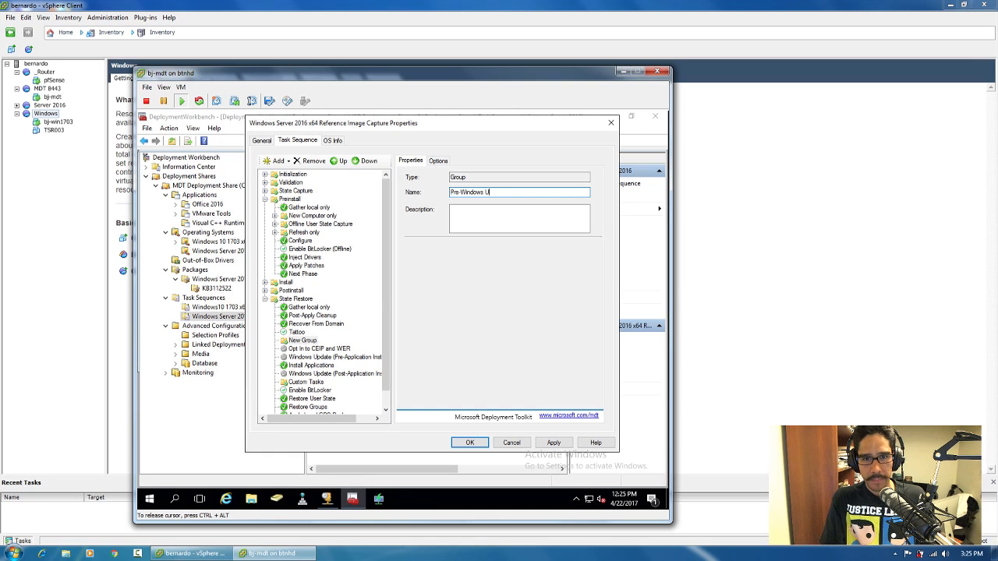
pyautogui.write('pdates')
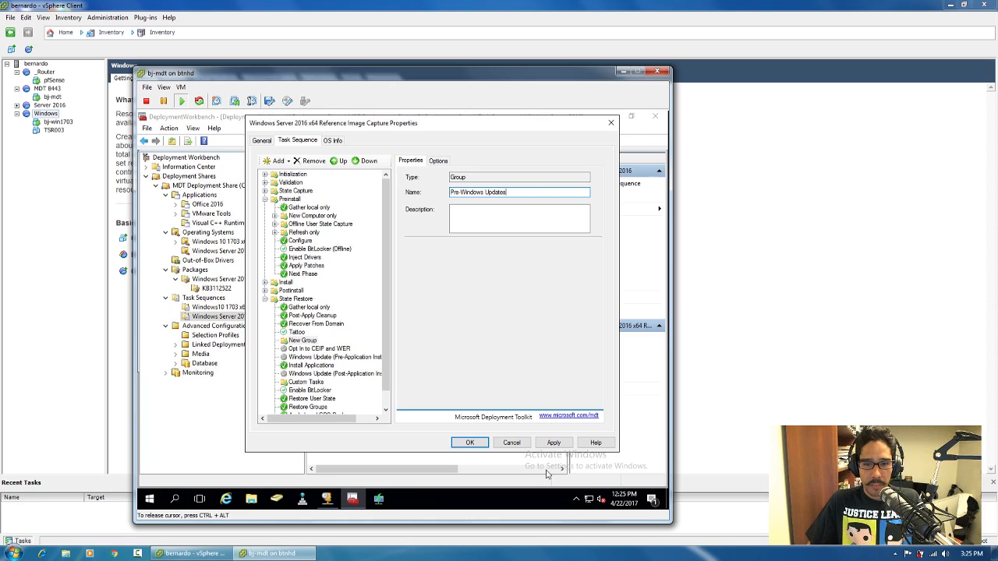
pyautogui.click(554, 442)
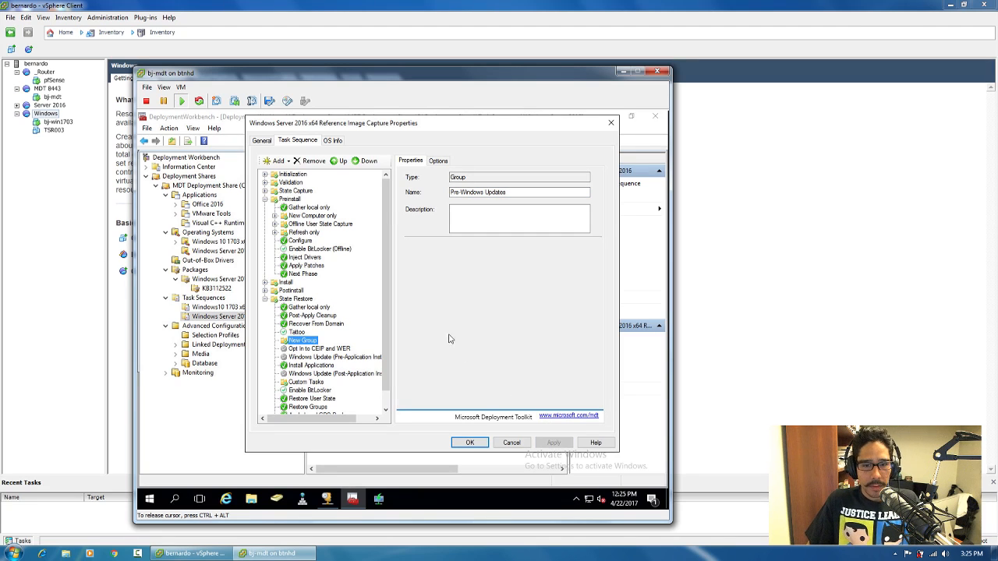
pyautogui.click(311, 333)
pyautogui.click(313, 343)
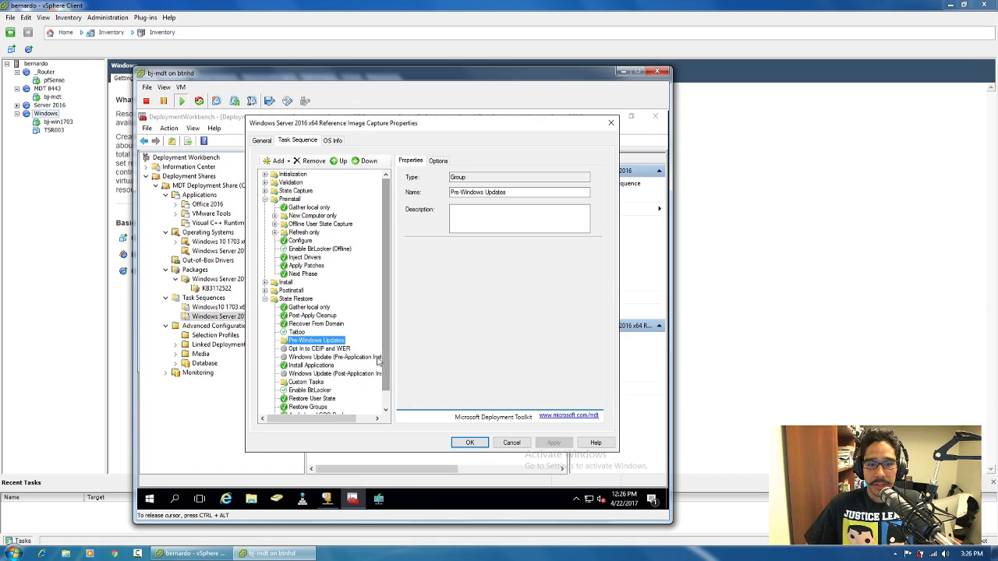
# Inspect the pre-application and post-application Windows Update steps in the State Restore group
pyautogui.scroll(-1, 387, 362)
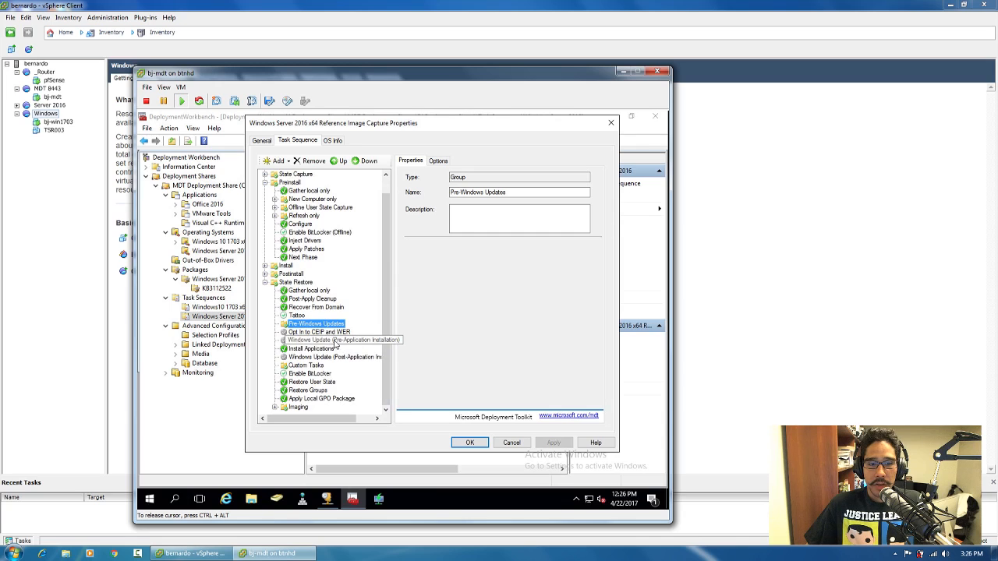
pyautogui.click(335, 343)
pyautogui.click(338, 359)
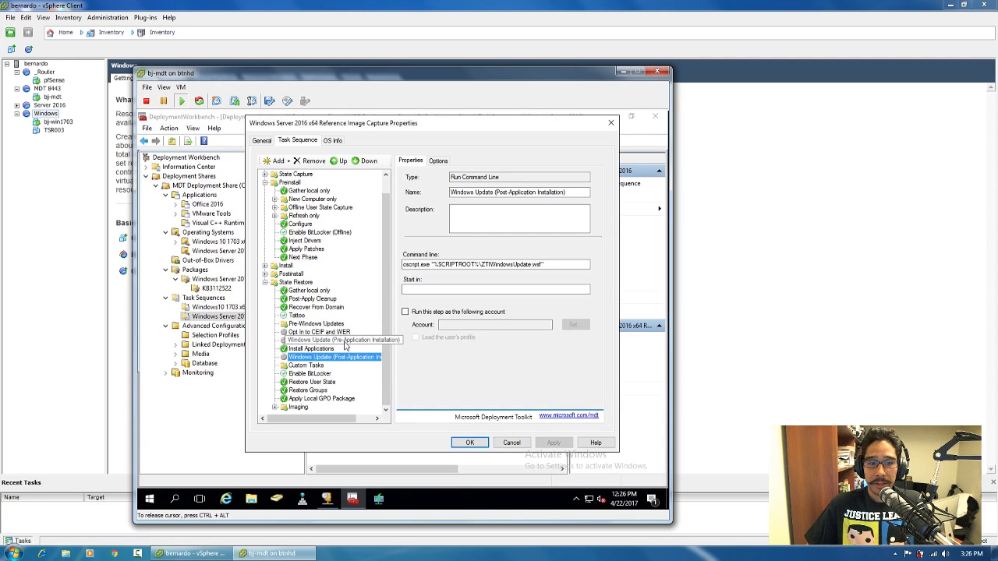
pyautogui.click(345, 343)
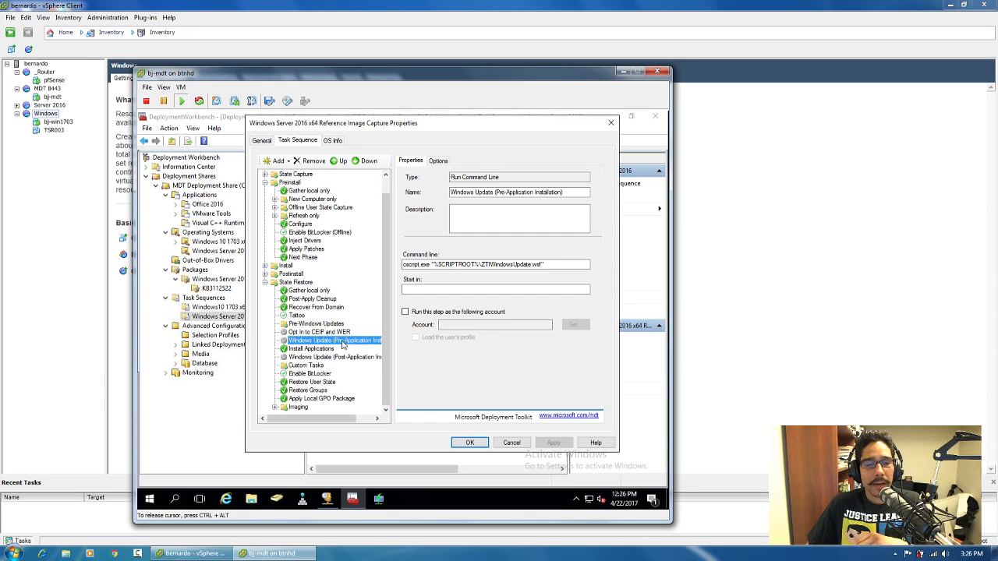
# Add an Install Roles and Features step to the Pre-Windows Updates group, with Windows Server 2016 as its operating system
pyautogui.click(332, 325)
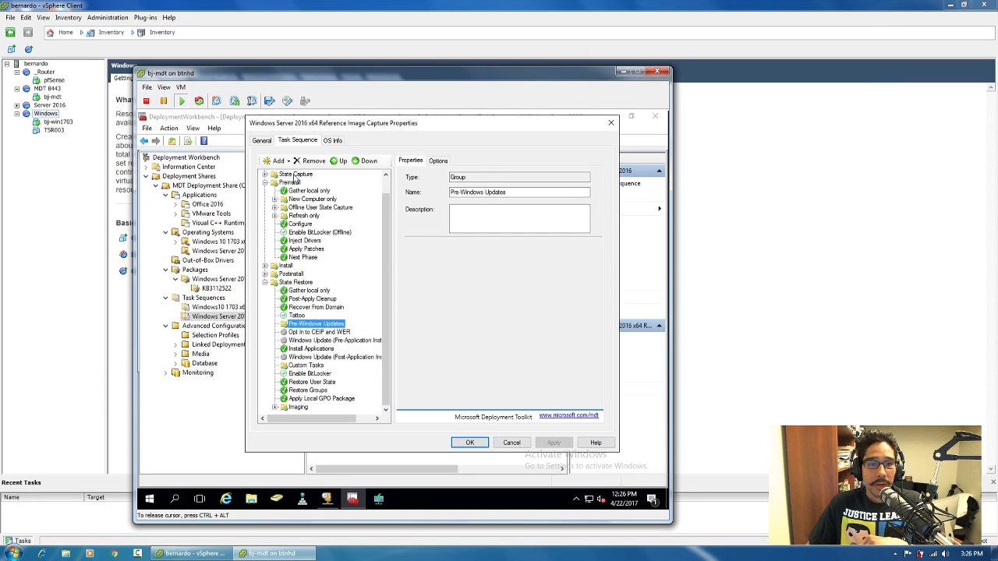
pyautogui.click(288, 161)
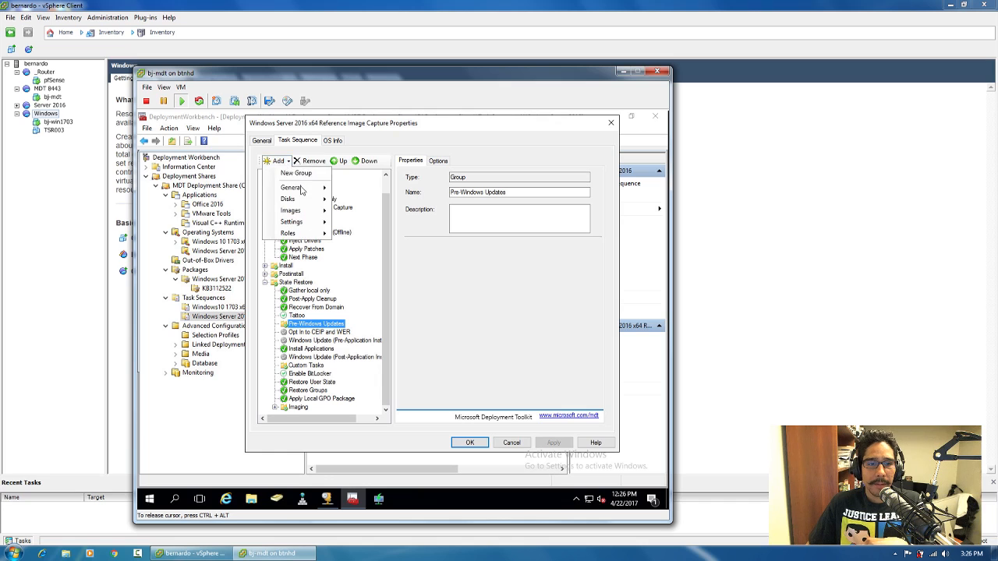
pyautogui.moveTo(300, 236)
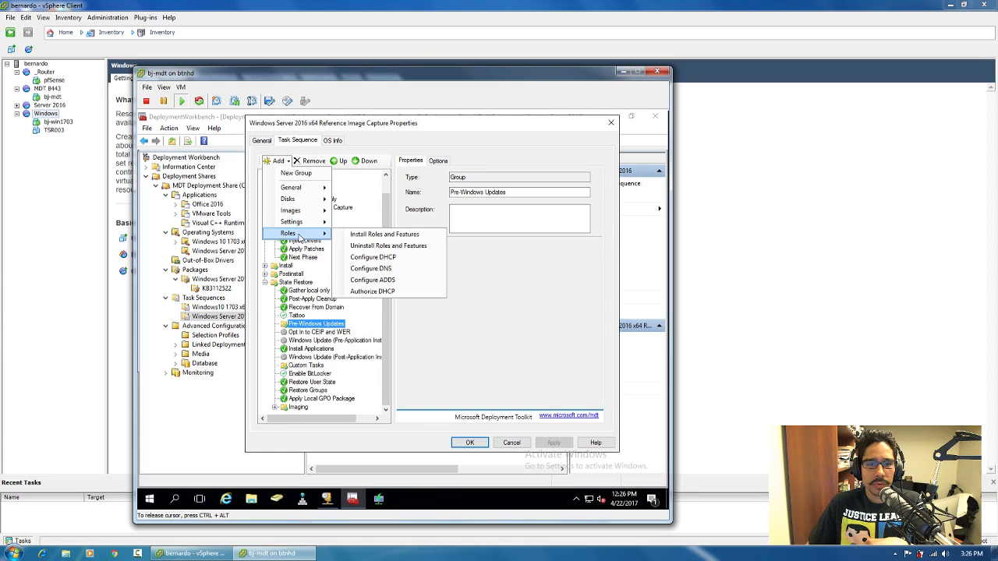
pyautogui.click(367, 236)
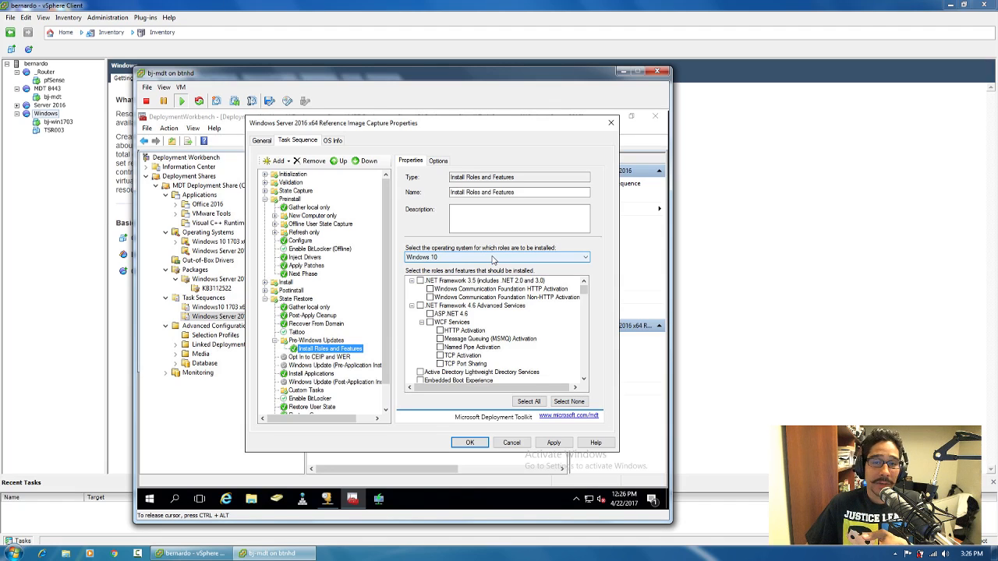
pyautogui.click(493, 260)
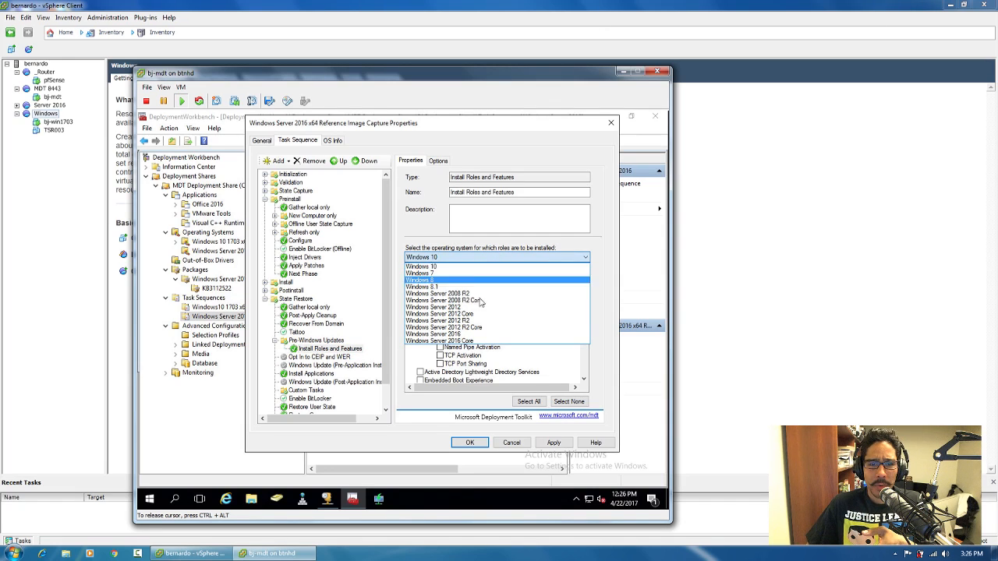
pyautogui.click(468, 337)
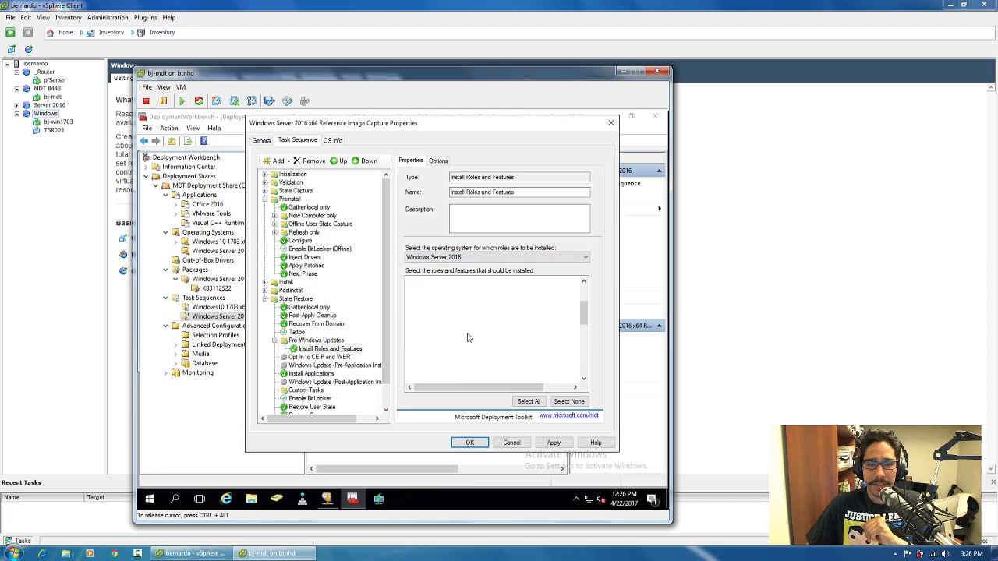
# Select the .NET Framework 3.5 (includes .NET 2.0 and 3.0) feature for installation and apply the change
pyautogui.click(584, 296)
pyautogui.moveTo(584, 296); pyautogui.dragTo(589, 328)
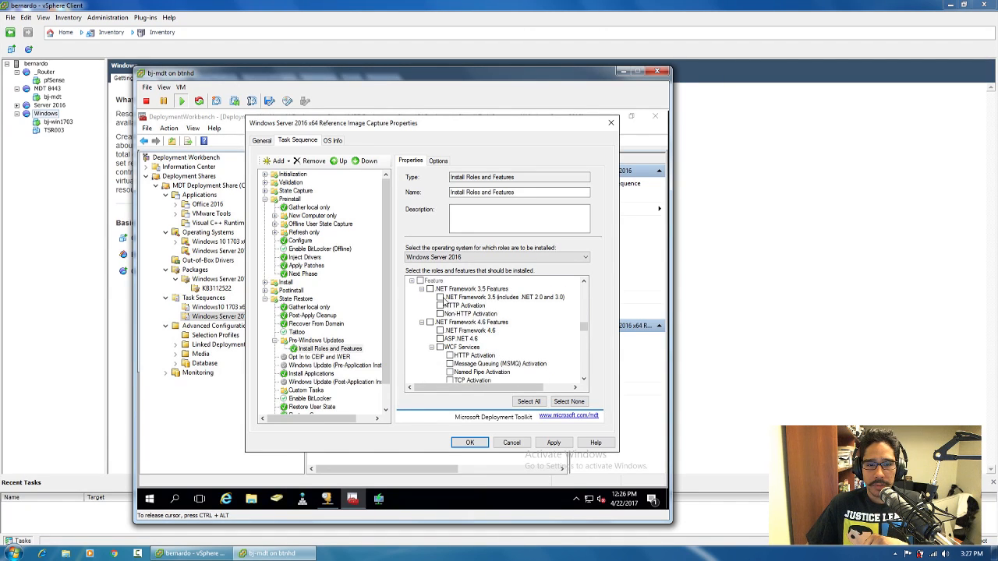
pyautogui.click(440, 297)
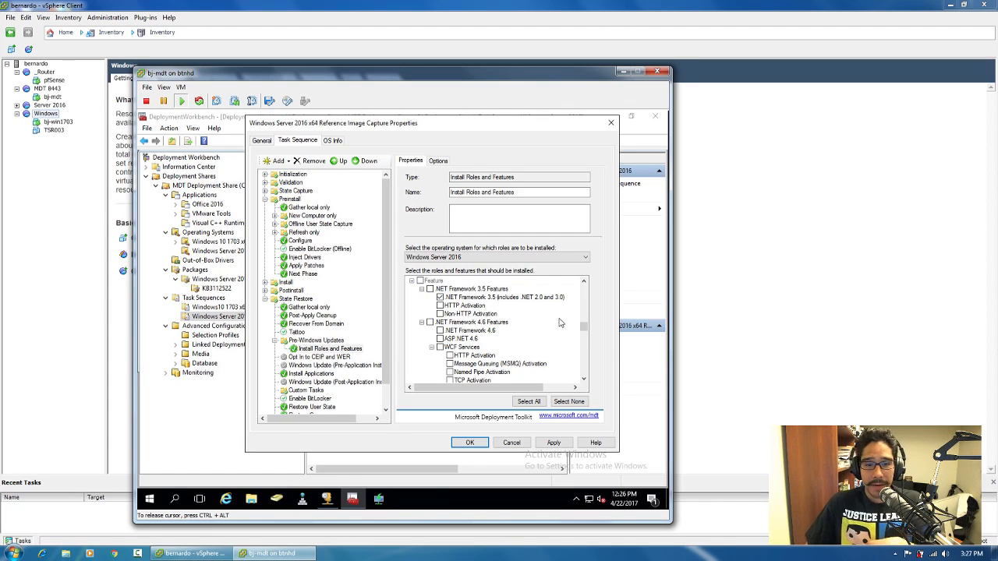
pyautogui.moveTo(583, 329)
pyautogui.mouseDown()
pyautogui.moveTo(583, 342)
pyautogui.moveTo(584, 322)
pyautogui.mouseUp()
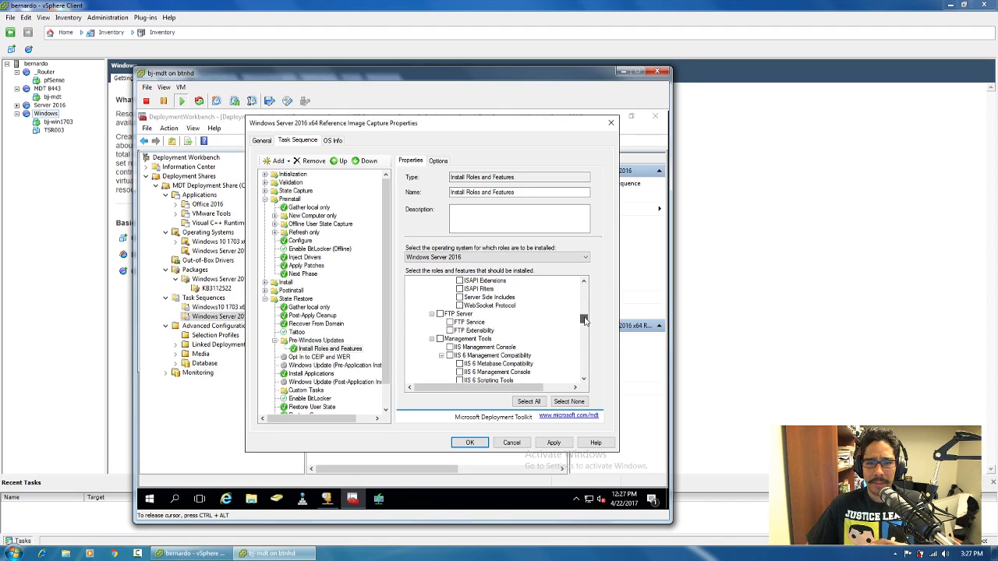
pyautogui.moveTo(584, 319)
pyautogui.mouseDown()
pyautogui.moveTo(584, 310)
pyautogui.moveTo(581, 360)
pyautogui.moveTo(584, 289)
pyautogui.moveTo(584, 327)
pyautogui.mouseUp()
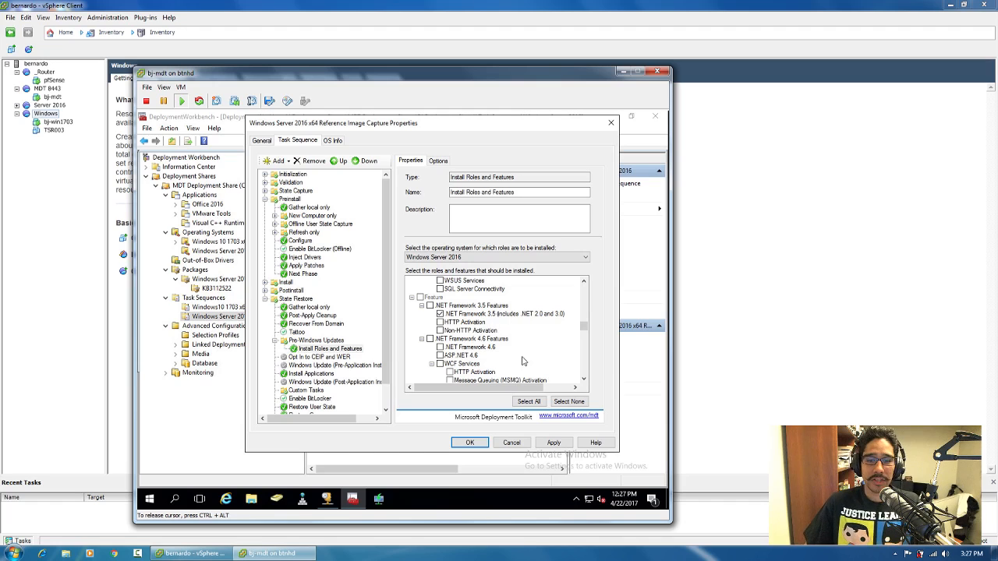
pyautogui.click(553, 444)
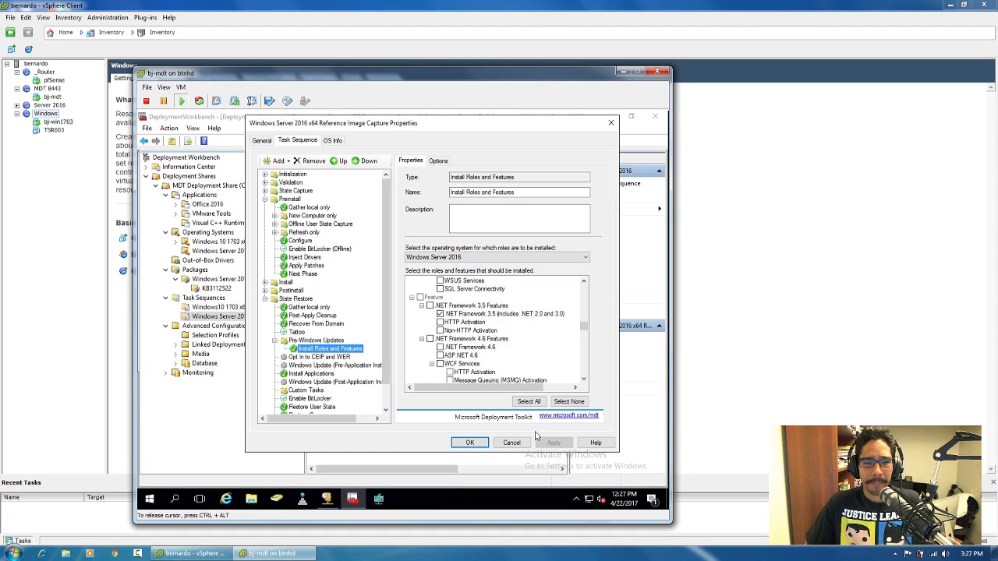
# Rename the Install Roles and Features step in the Pre-Windows Updates group as .NET Framework 3.5 and apply the change
pyautogui.moveTo(523, 197); pyautogui.dragTo(409, 195)
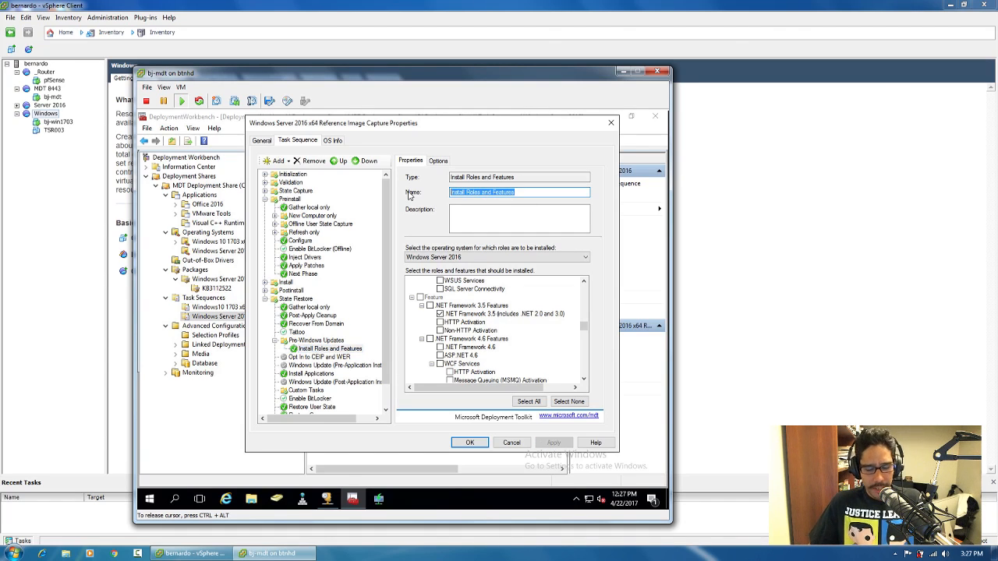
pyautogui.press('BackSpace')
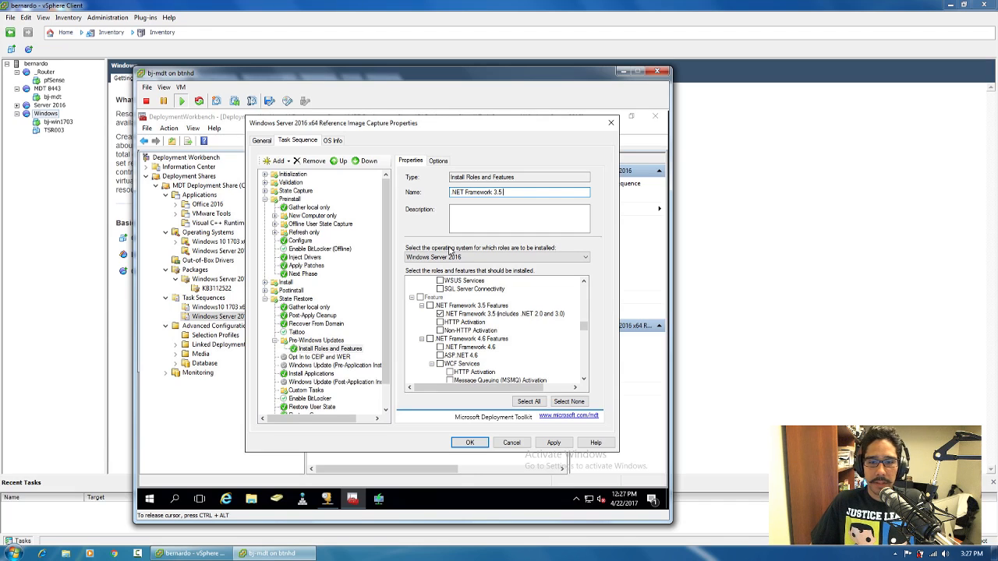
pyautogui.click(552, 442)
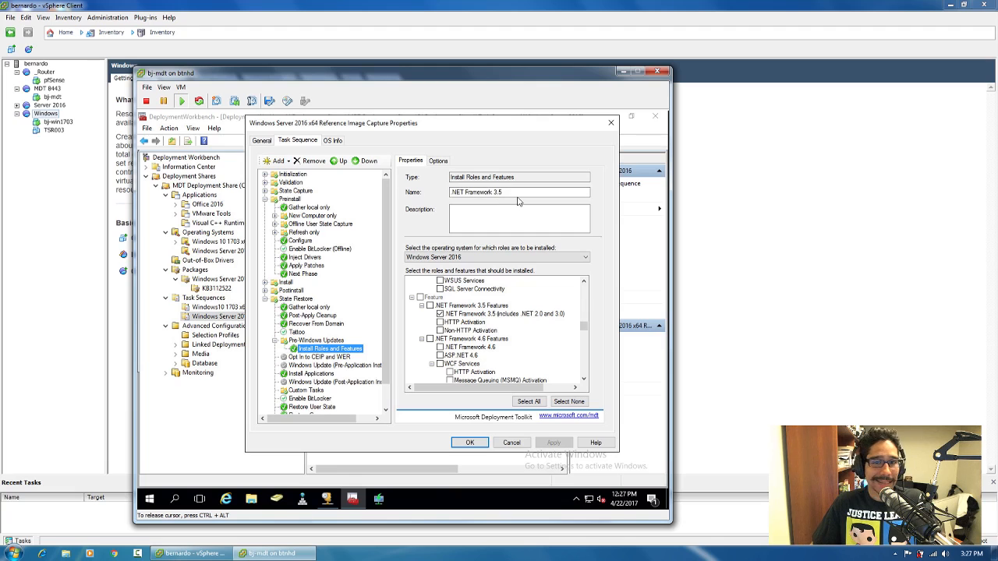
# Add an Install Application step directly below the .NET Framework 3.5 step in the Pre-Windows Updates group
pyautogui.click(279, 160)
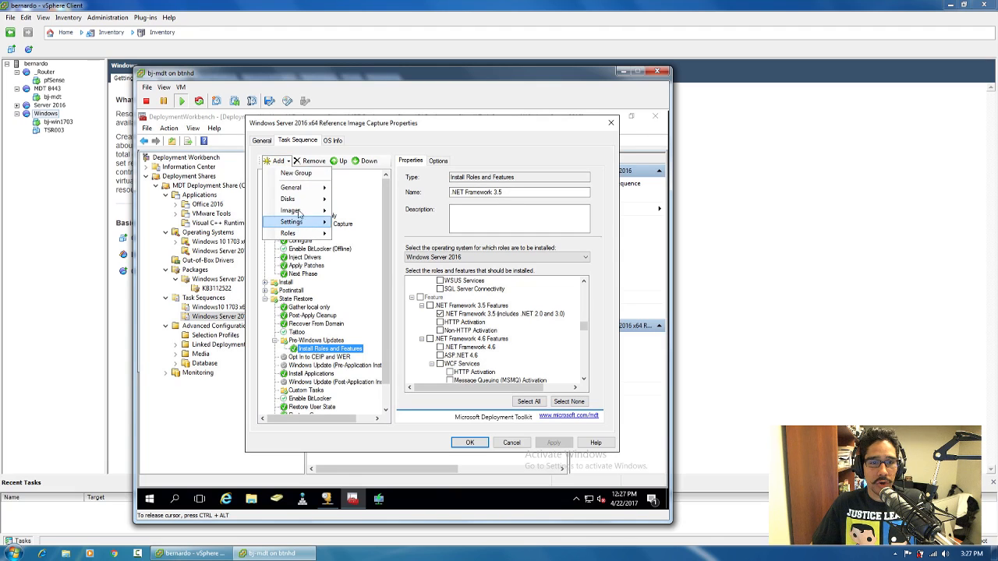
pyautogui.moveTo(301, 192)
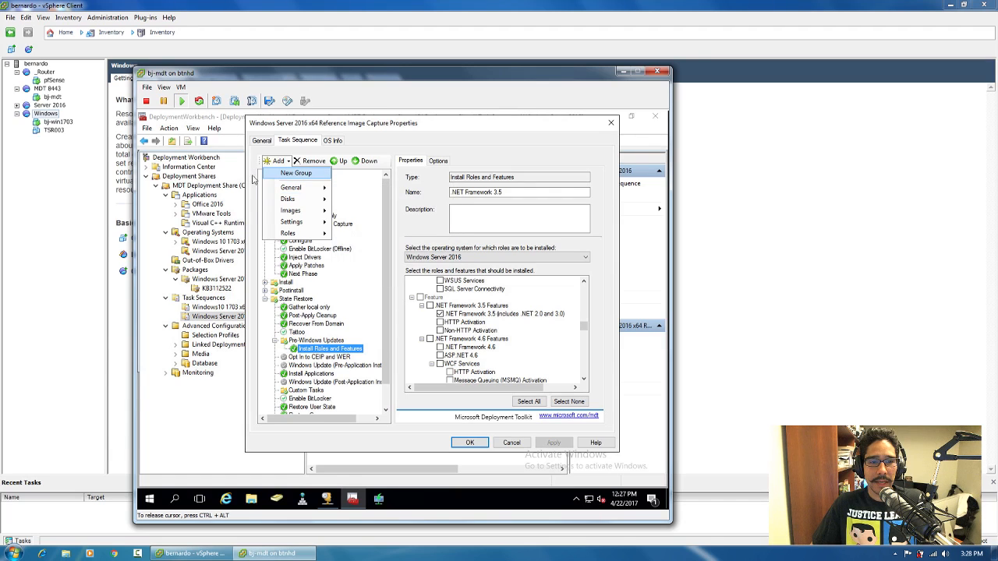
pyautogui.click(325, 351)
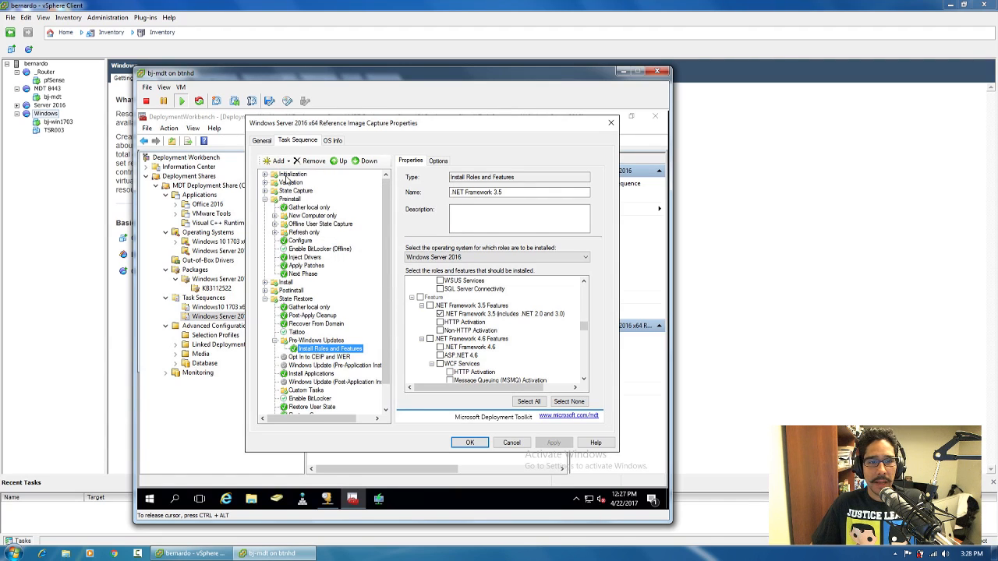
pyautogui.click(284, 161)
pyautogui.moveTo(293, 191)
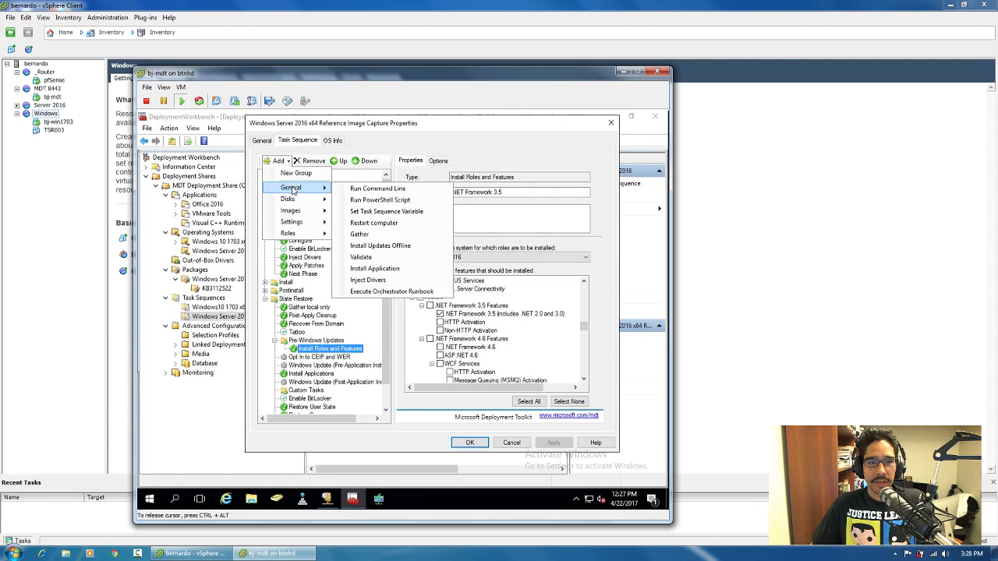
pyautogui.click(374, 268)
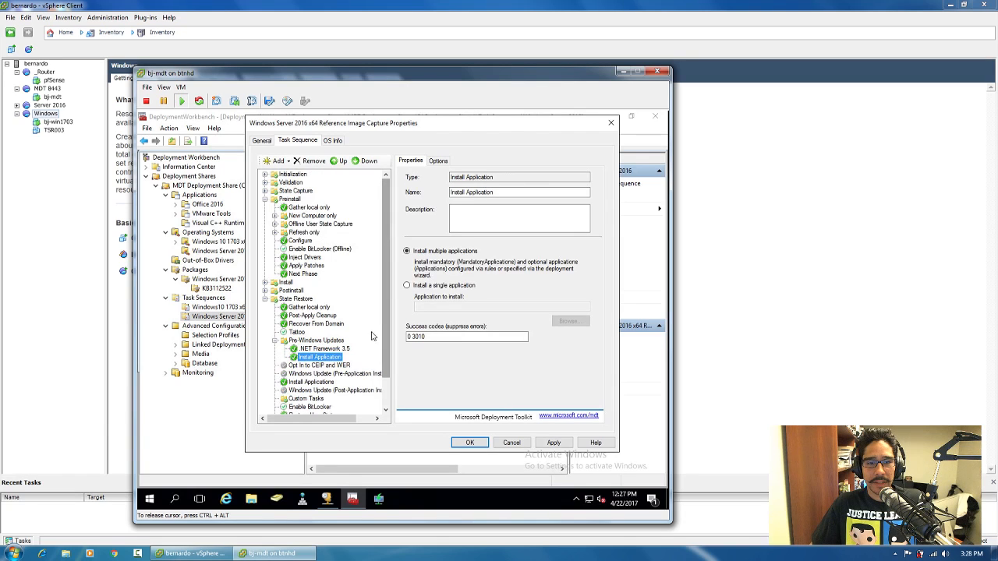
# Set the new step to install the single application Install-MicrosoftVisualC++ - x86-x64 from Visual C++ Runtime Apps and apply the change
pyautogui.click(432, 289)
pyautogui.click(569, 322)
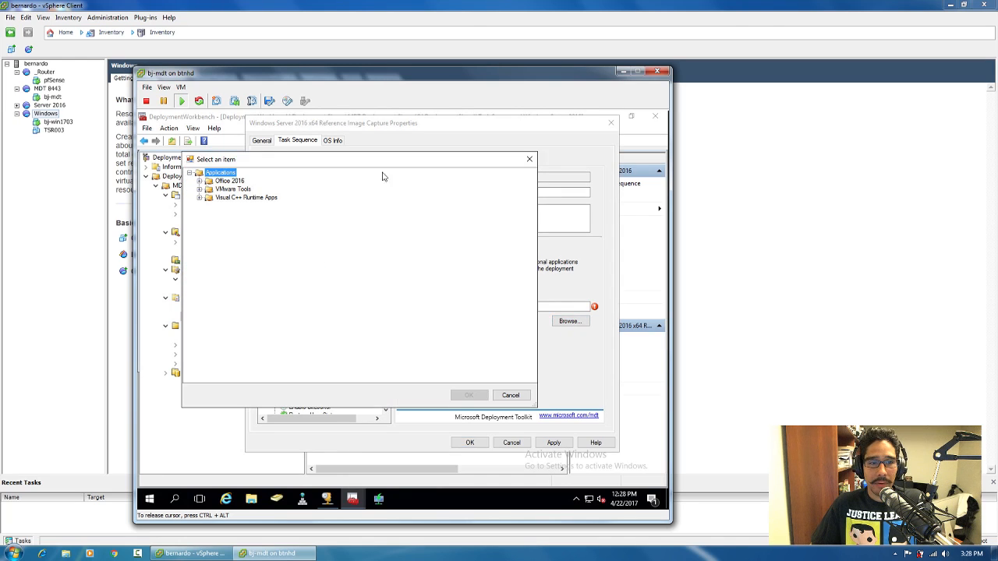
pyautogui.click(200, 200)
pyautogui.click(258, 207)
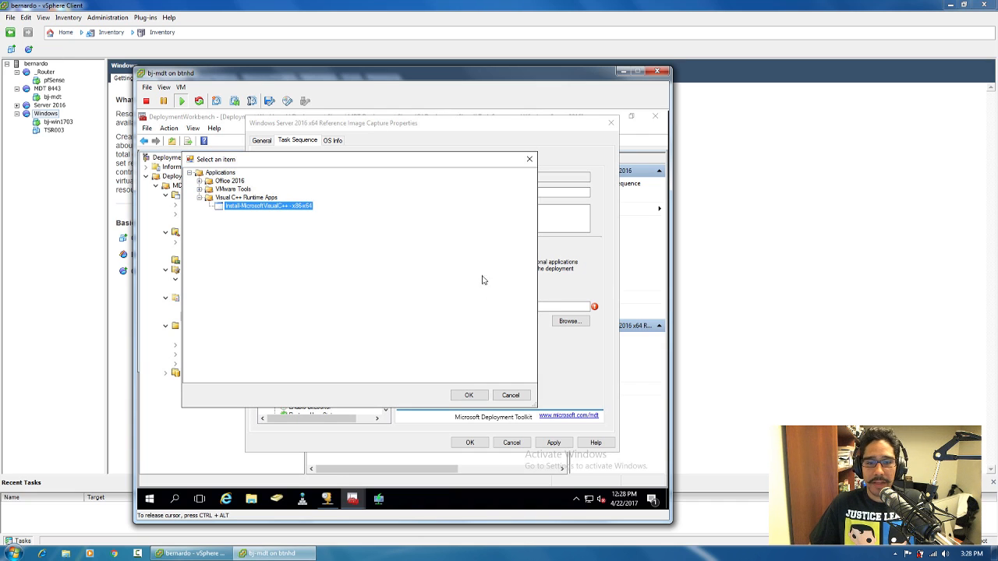
pyautogui.click(466, 395)
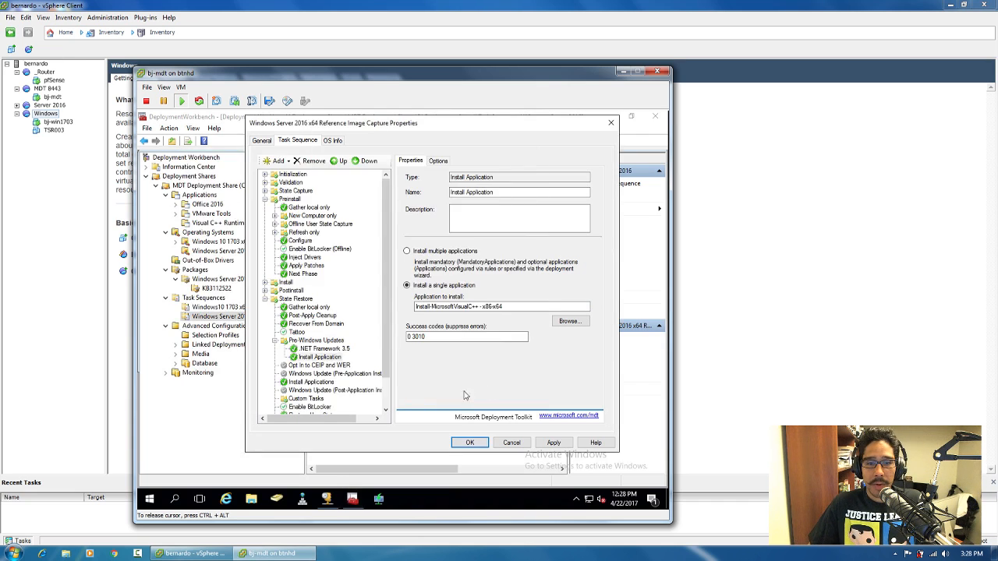
pyautogui.click(554, 443)
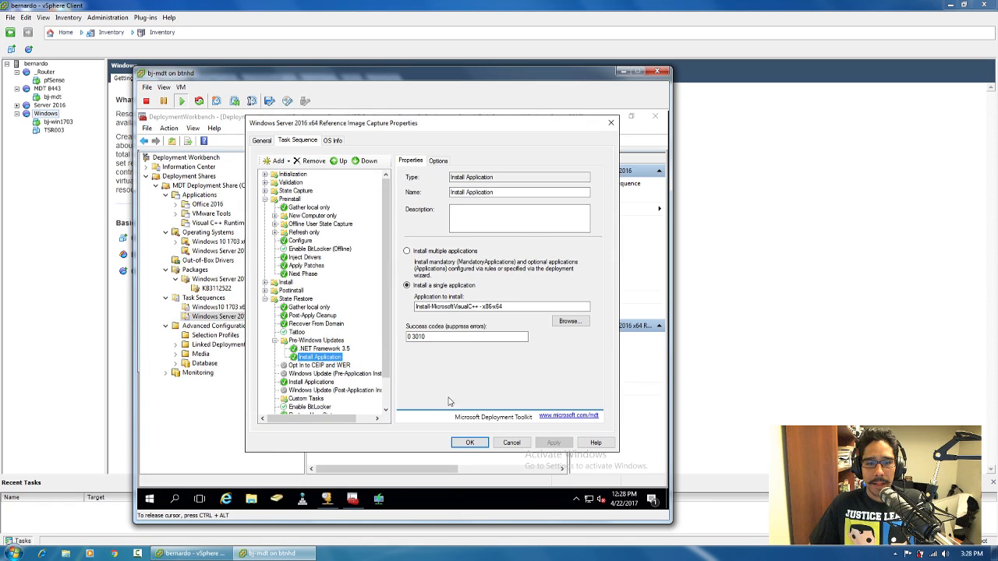
# Rename the Install Application step as Visual C++ Runtime Apps and apply the change
pyautogui.moveTo(502, 192); pyautogui.dragTo(434, 192)
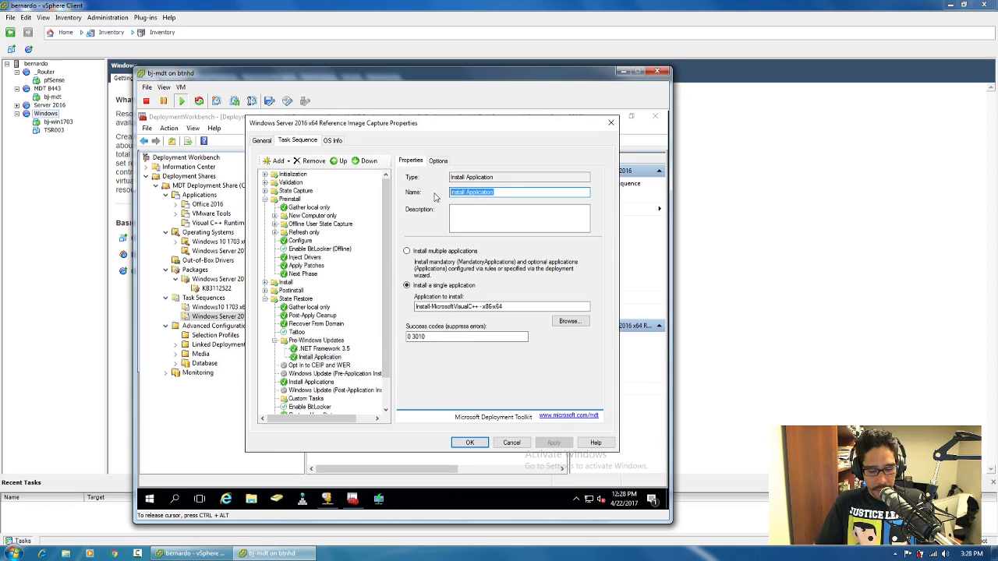
pyautogui.write('Ins')
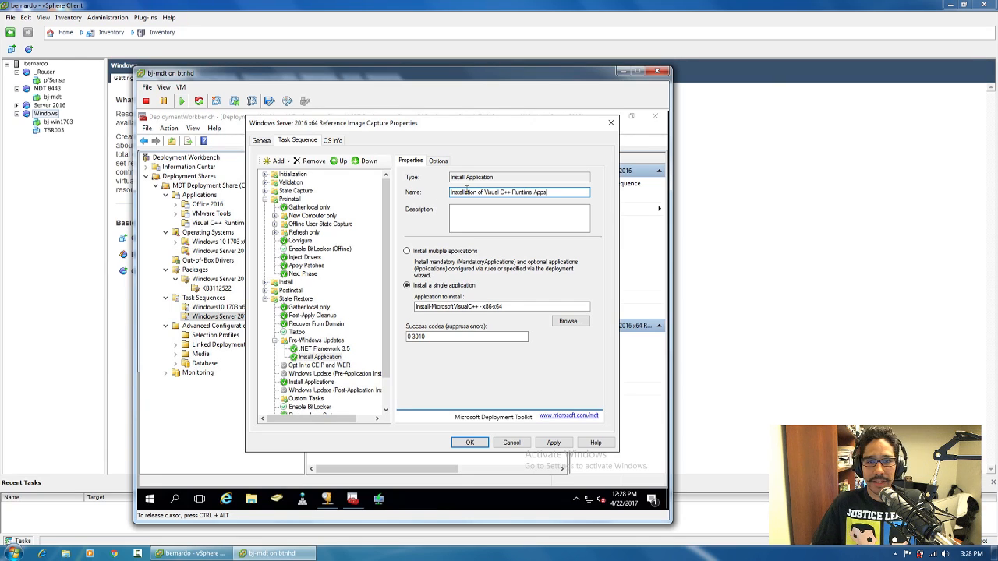
pyautogui.moveTo(486, 192); pyautogui.dragTo(423, 193)
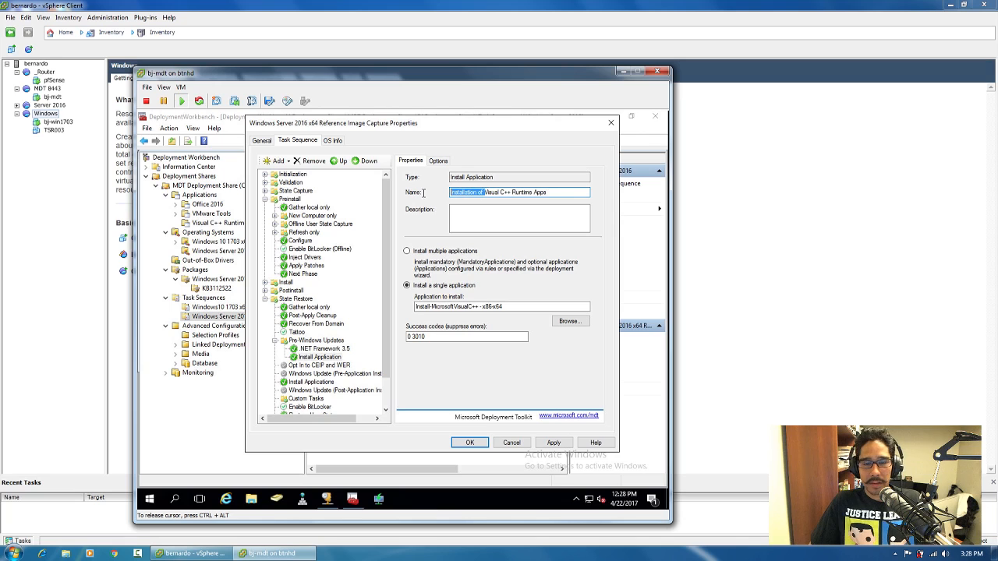
pyautogui.press('Delete')
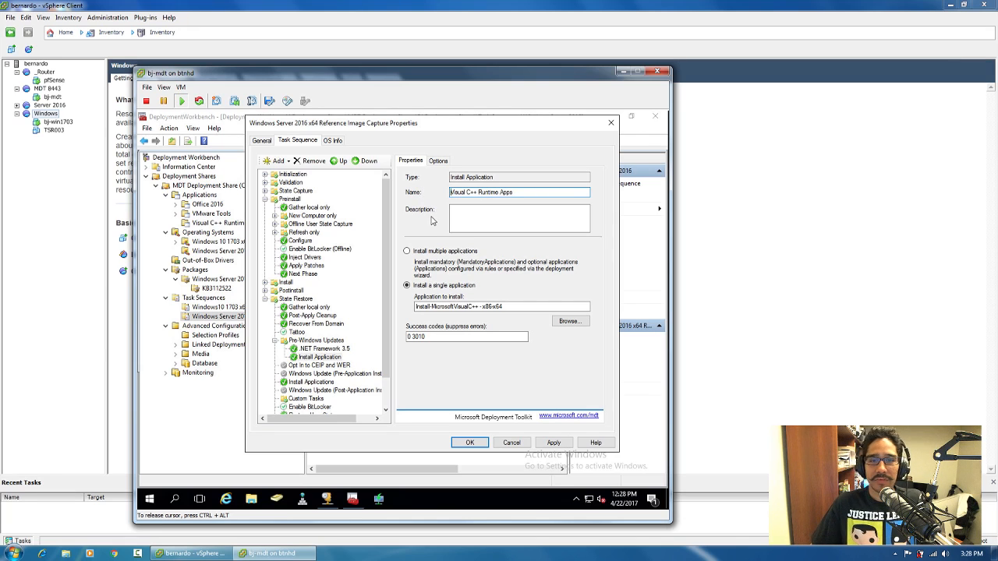
pyautogui.click(554, 443)
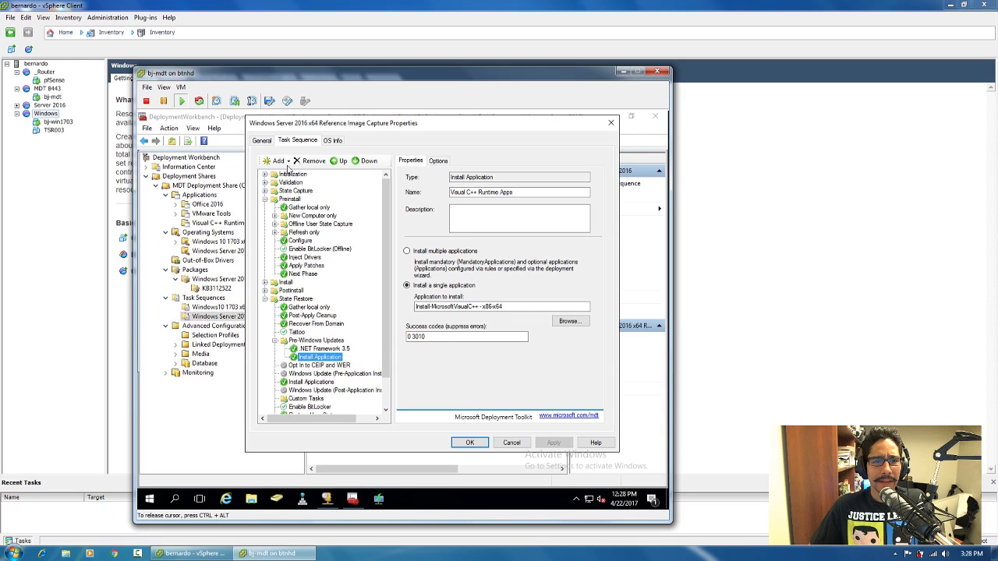
# Add a Restart computer step below Visual C++ Runtime Apps in the Pre-Windows Updates group
pyautogui.click(288, 161)
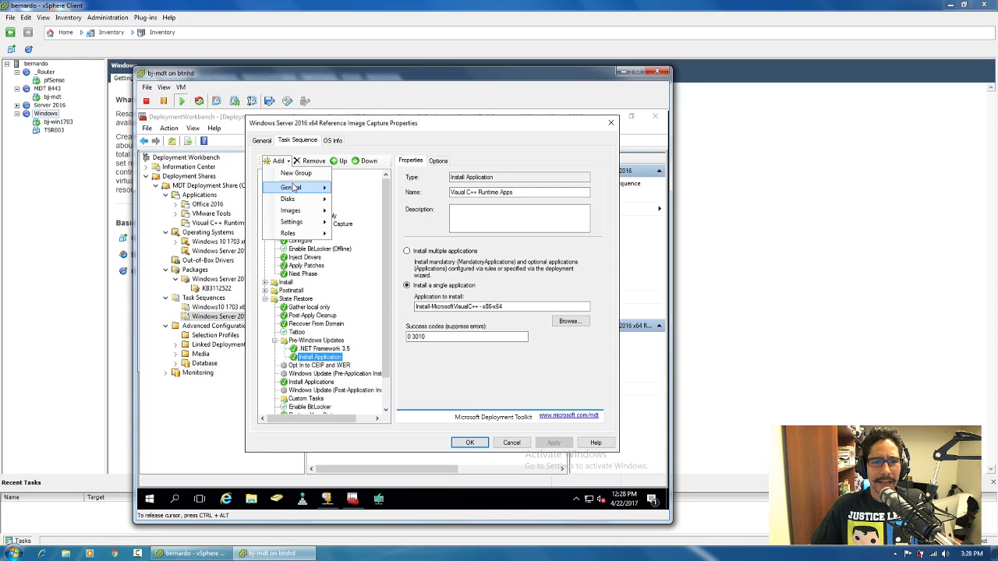
pyautogui.moveTo(300, 189)
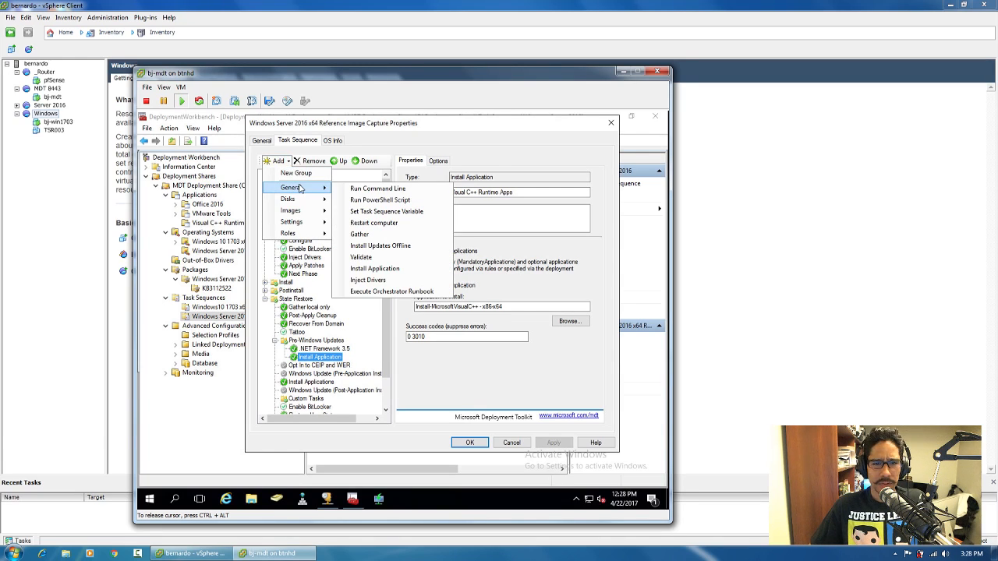
pyautogui.click(384, 224)
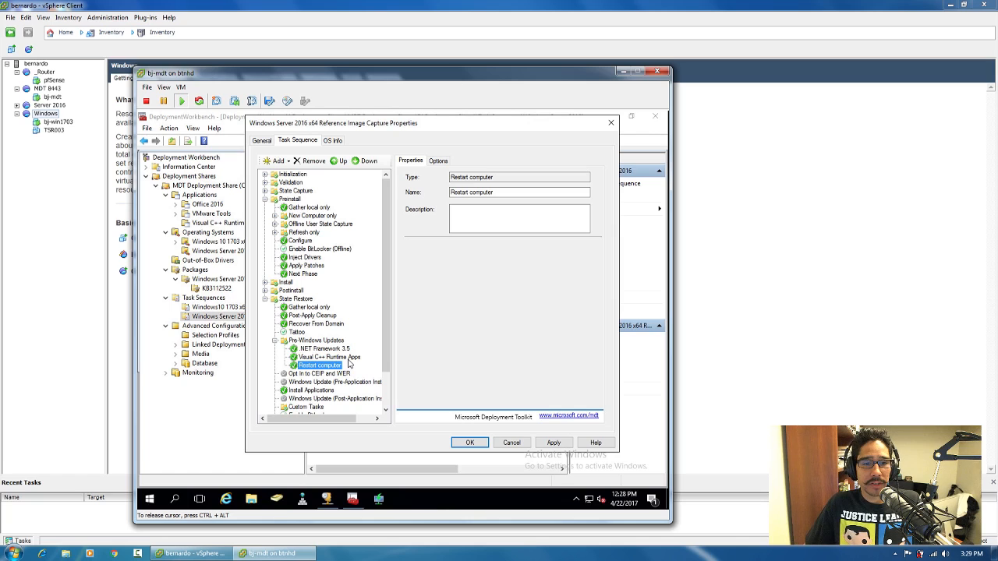
# Review the Install Applications step and the Capture Image group under Imaging, and save and close the task sequence properties
pyautogui.moveTo(385, 353); pyautogui.dragTo(386, 420)
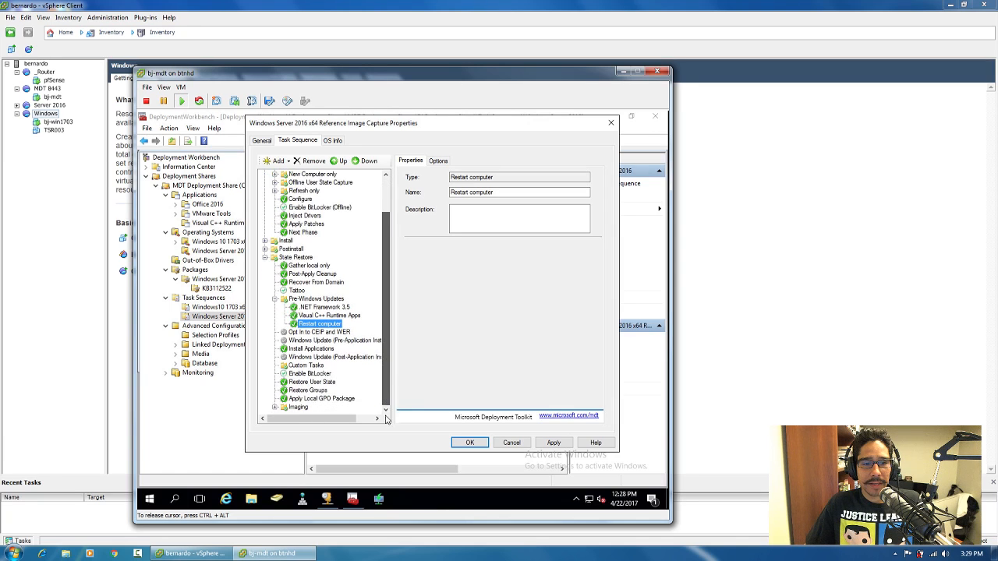
pyautogui.click(315, 351)
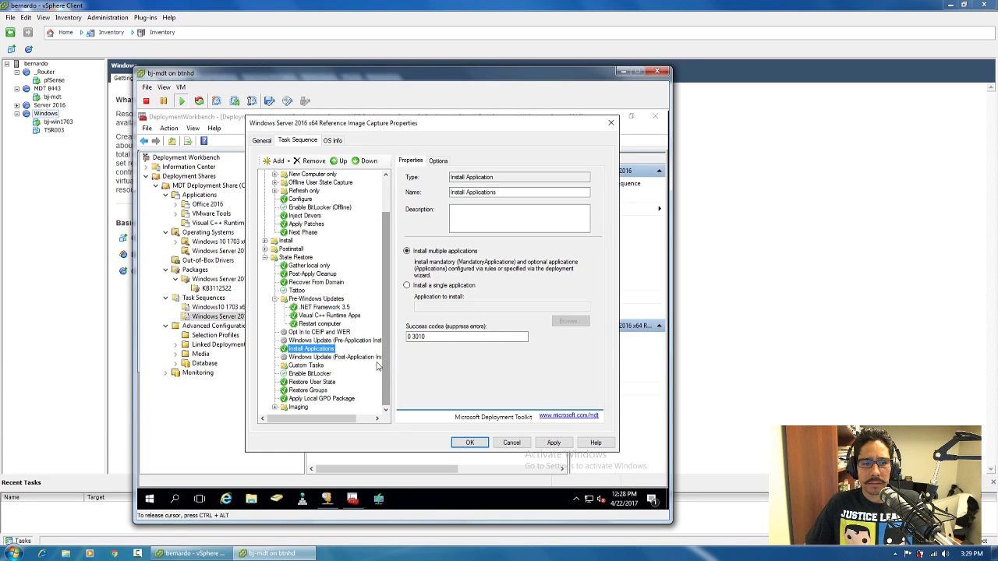
pyautogui.click(275, 408)
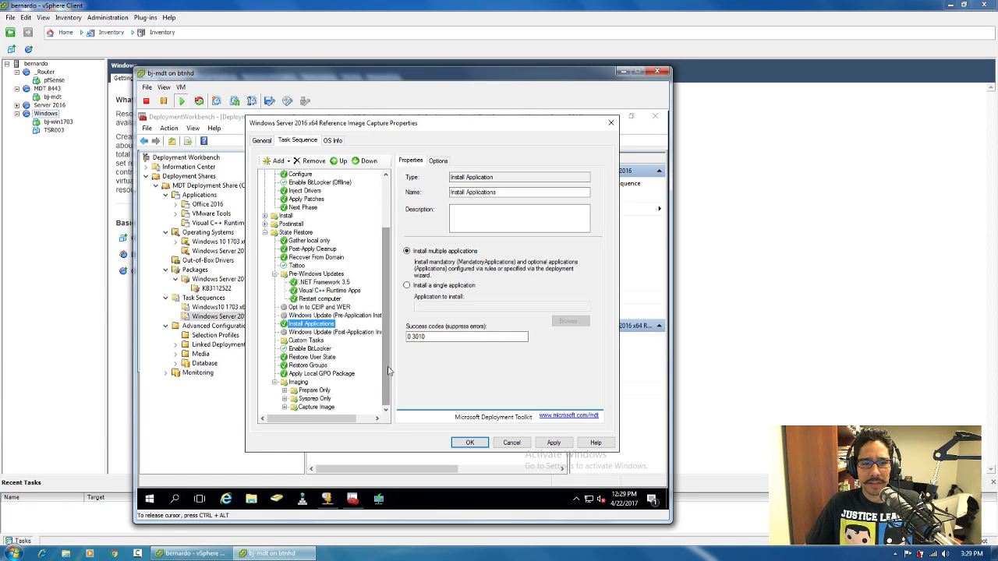
pyautogui.click(285, 407)
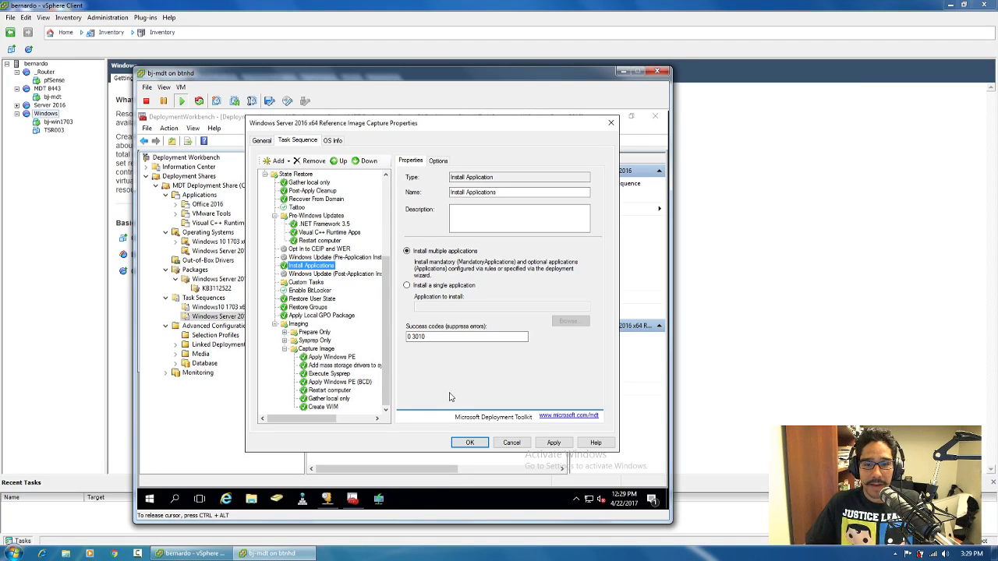
pyautogui.click(557, 446)
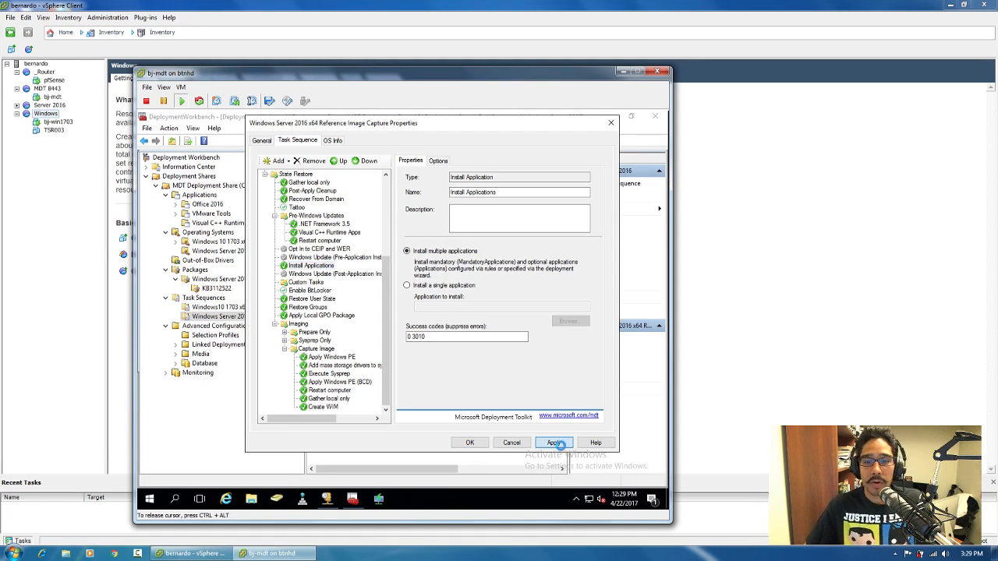
pyautogui.click(472, 444)
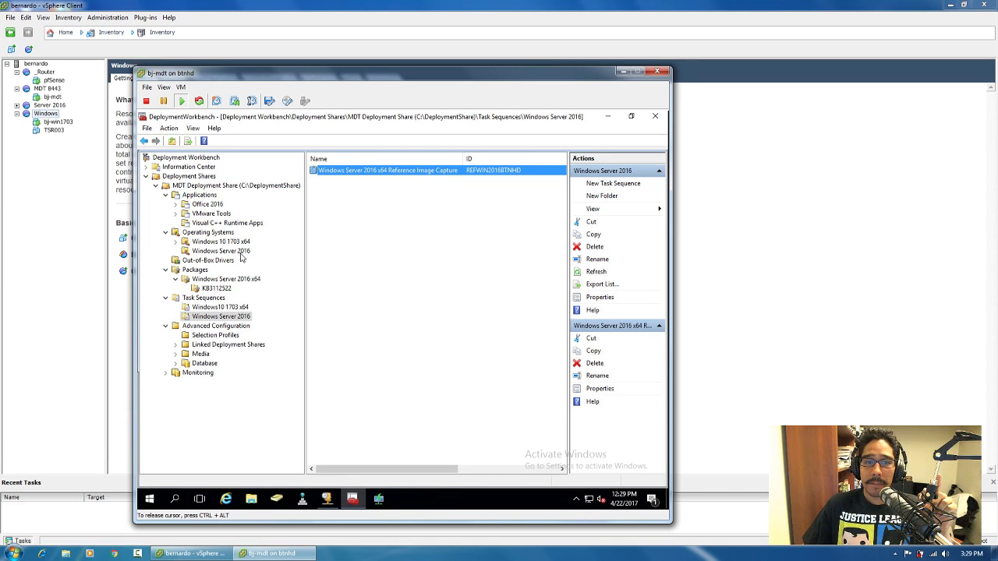
# Open the Unattend.xml answer file of the Windows Server 2016 x64 Reference Image Capture task sequence in a maximized Windows System Image Manager
pyautogui.doubleClick(370, 174)
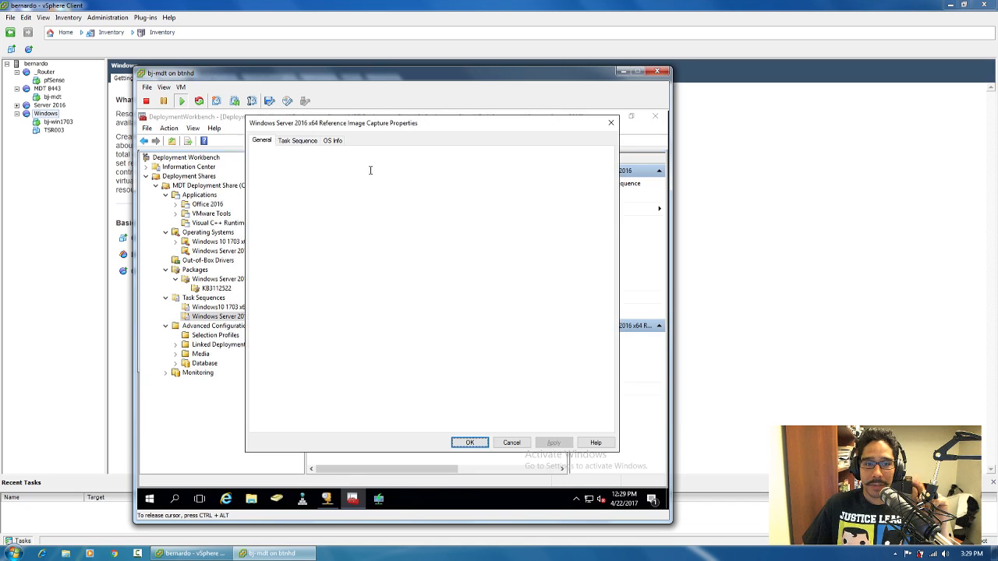
pyautogui.click(308, 142)
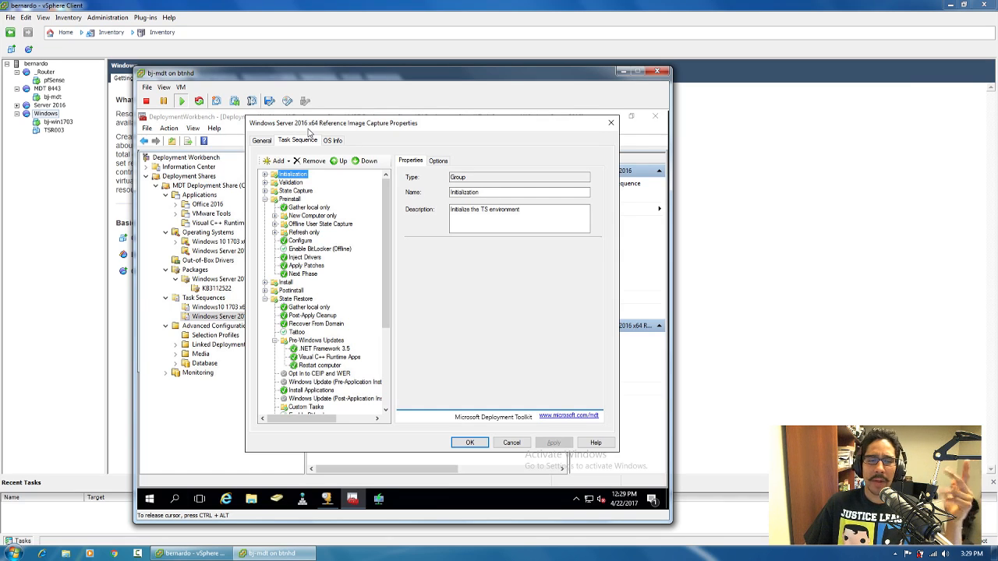
pyautogui.click(340, 142)
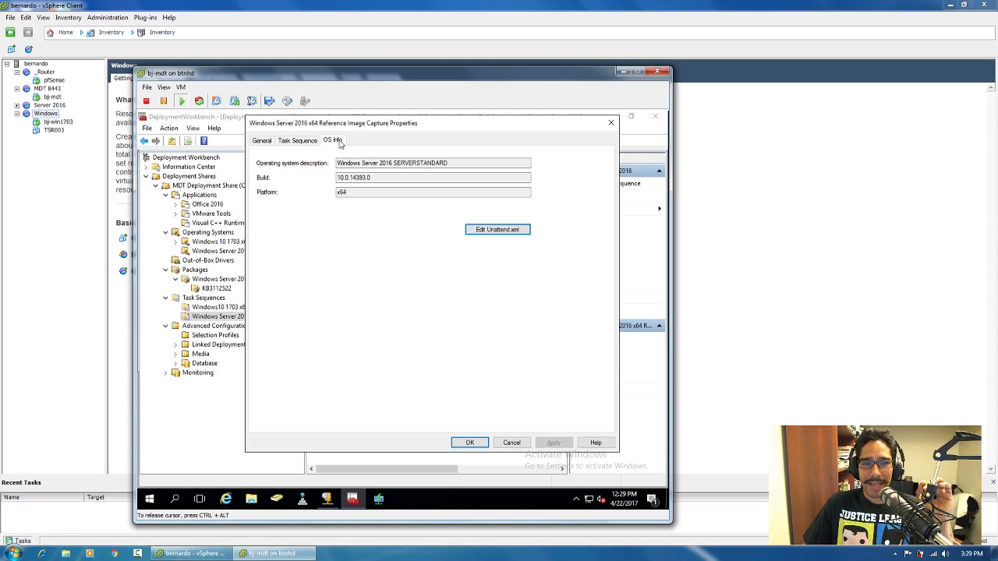
pyautogui.click(499, 232)
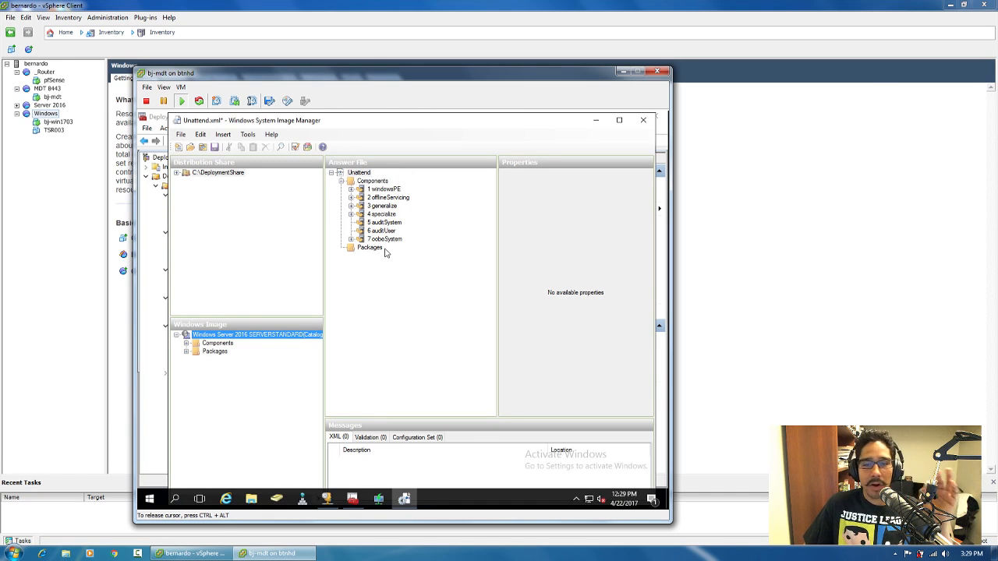
pyautogui.doubleClick(413, 126)
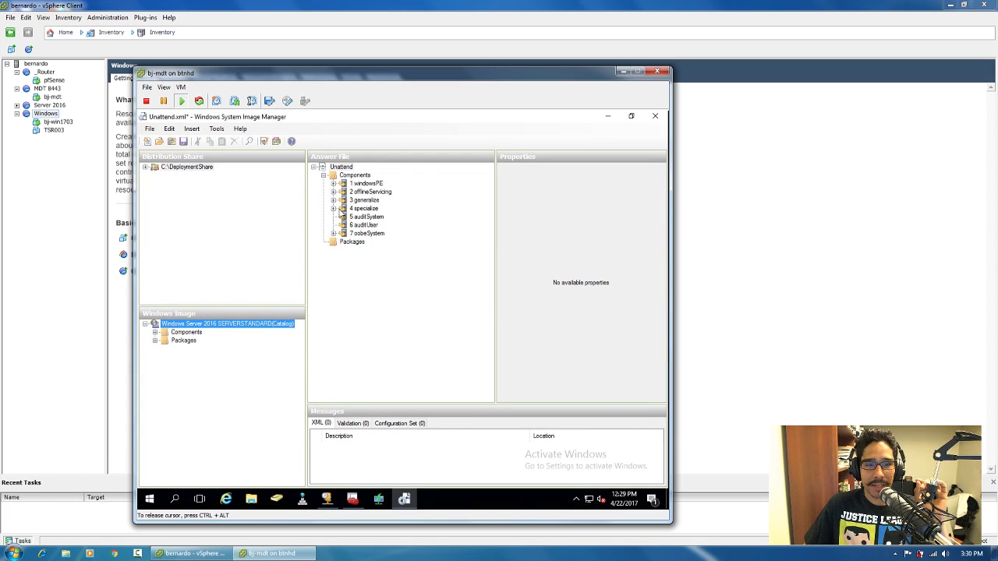
# Set ProtectYourPC to 3 in the OOBE settings of the Microsoft-Windows-Shell-Setup component under 7 oobeSystem
pyautogui.click(334, 234)
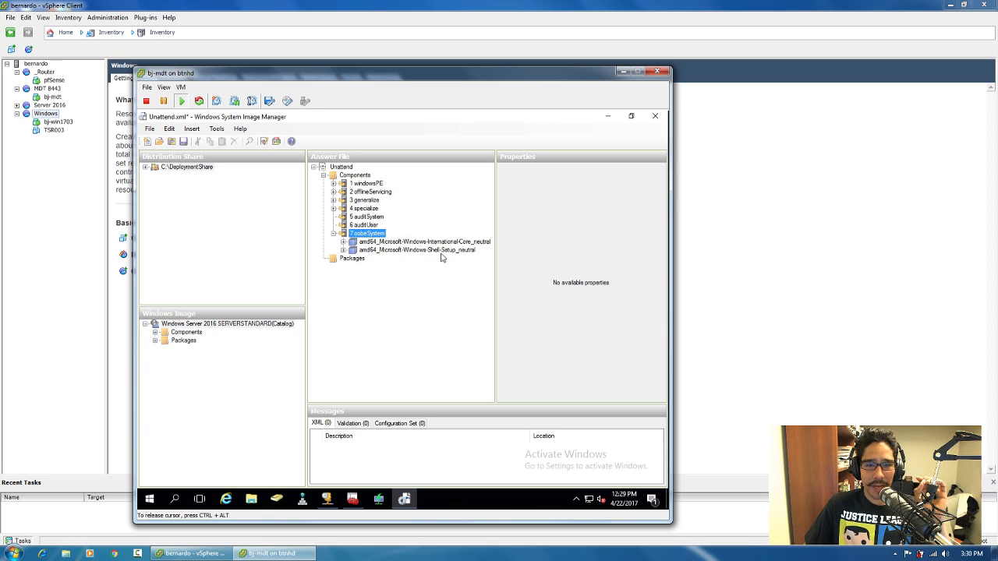
pyautogui.doubleClick(371, 252)
pyautogui.click(378, 284)
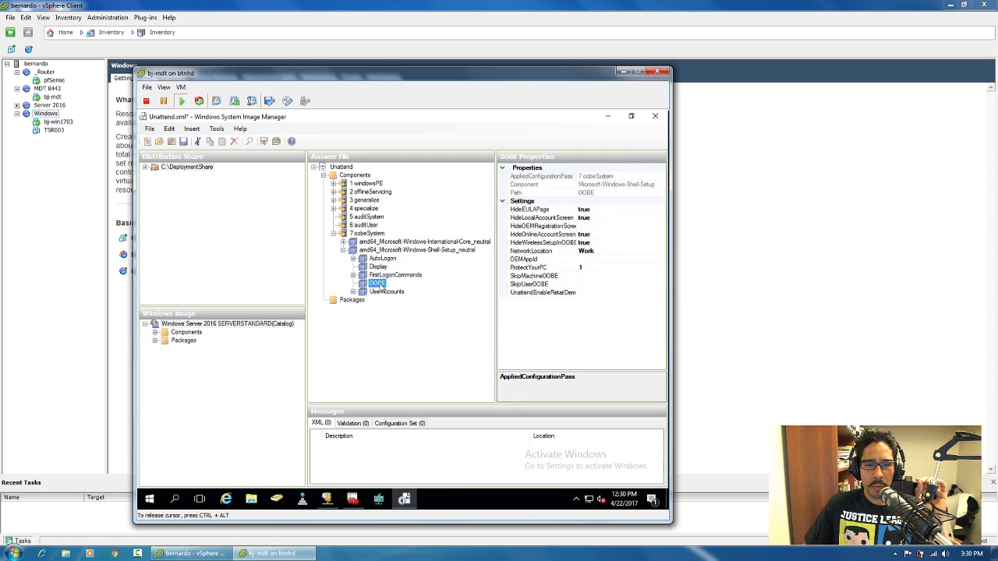
pyautogui.click(585, 268)
pyautogui.moveTo(586, 267); pyautogui.dragTo(578, 267)
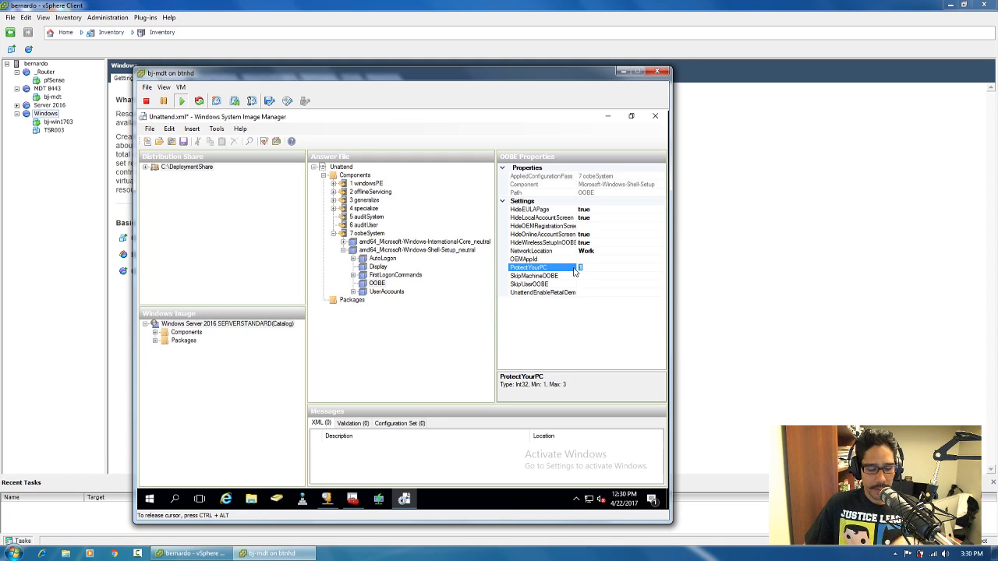
pyautogui.write('3')
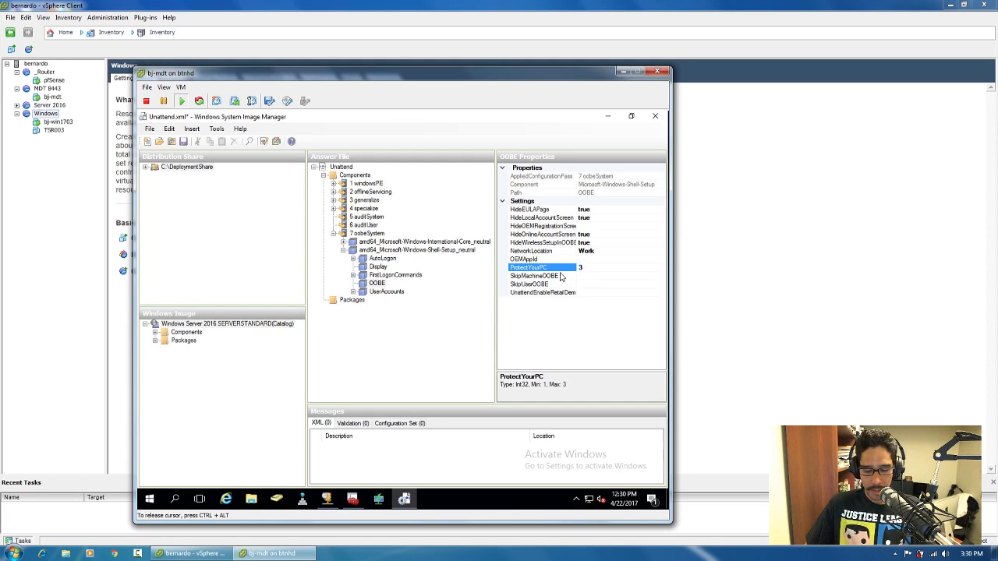
# Save the Unattend.xml answer file despite its validation errors, close the answer file editor, and accept the task sequence properties
pyautogui.click(150, 129)
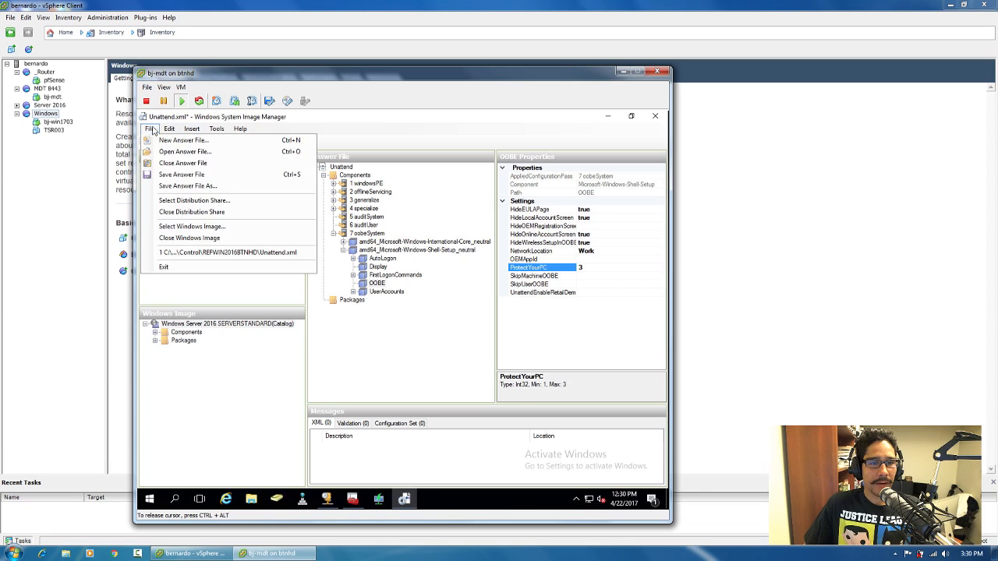
pyautogui.click(193, 176)
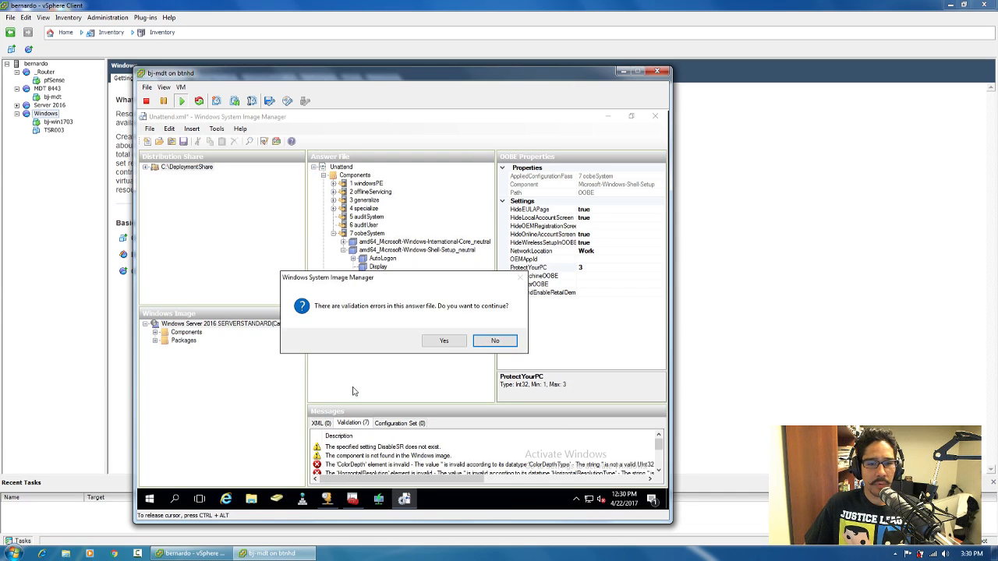
pyautogui.click(436, 342)
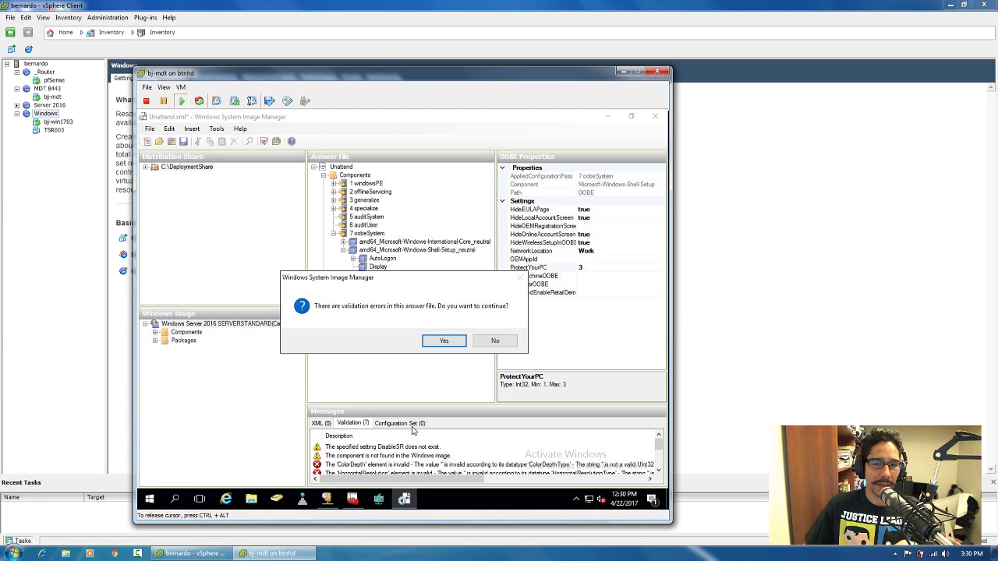
pyautogui.click(441, 343)
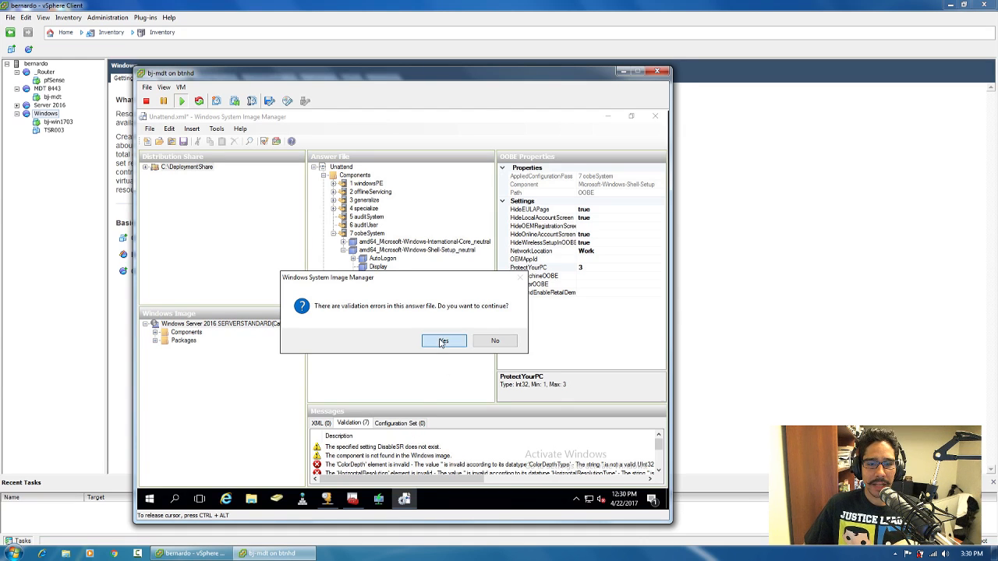
pyautogui.click(655, 116)
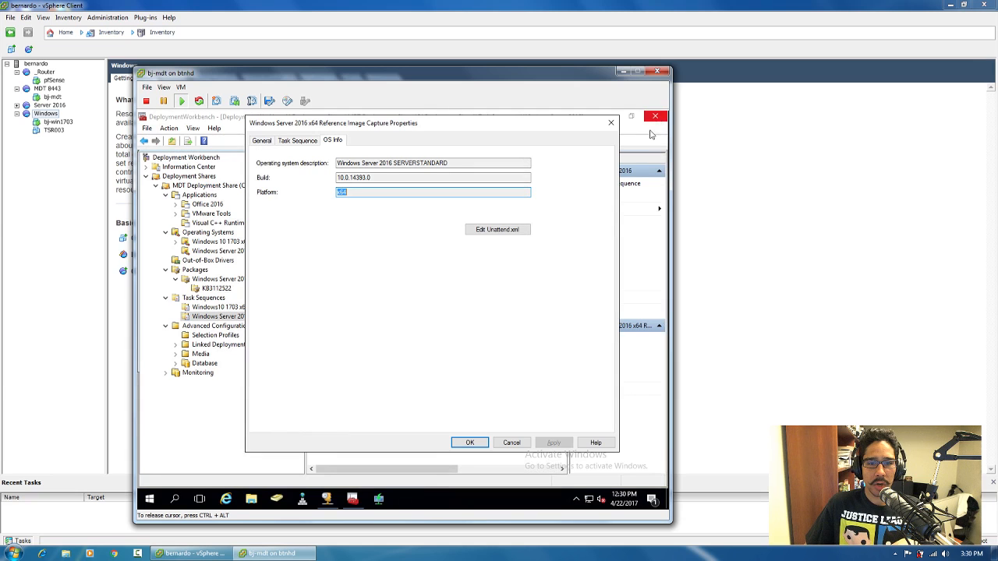
pyautogui.click(468, 442)
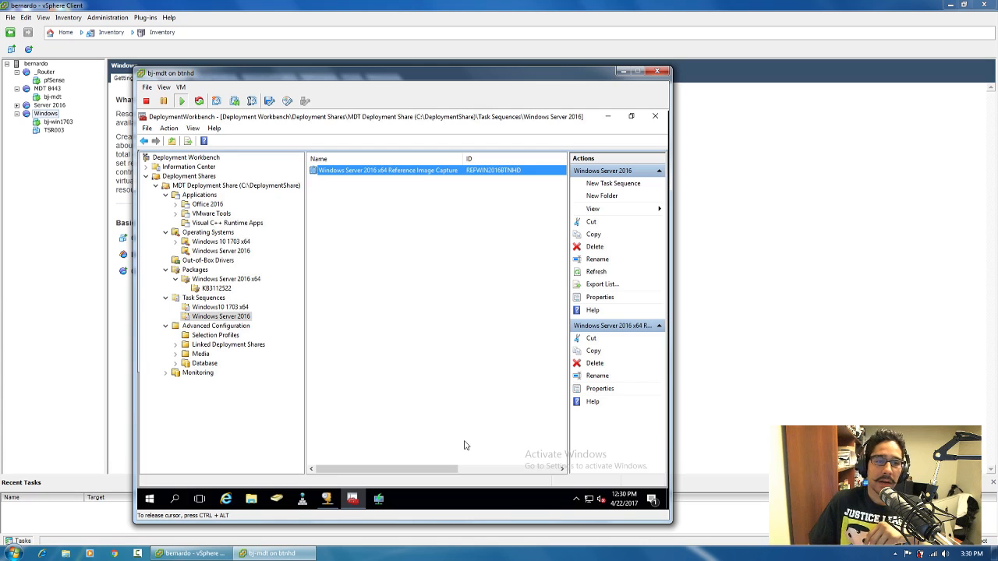
# Open the rules in the MDT Deployment Share properties and examine the organization name, UserDataLocation and ComputerBackupLocation entries under Default
pyautogui.rightClick(224, 184)
pyautogui.click(261, 237)
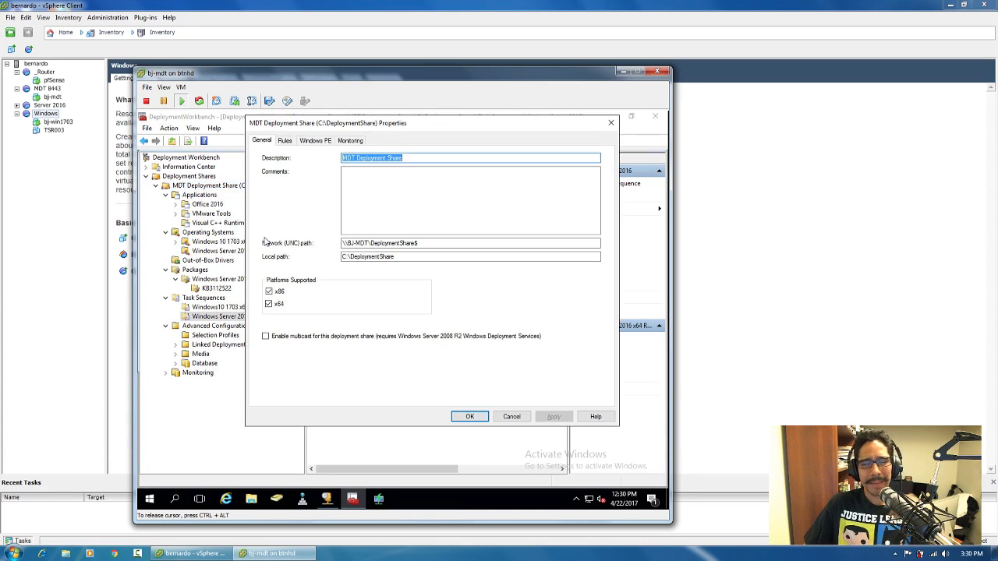
pyautogui.click(285, 142)
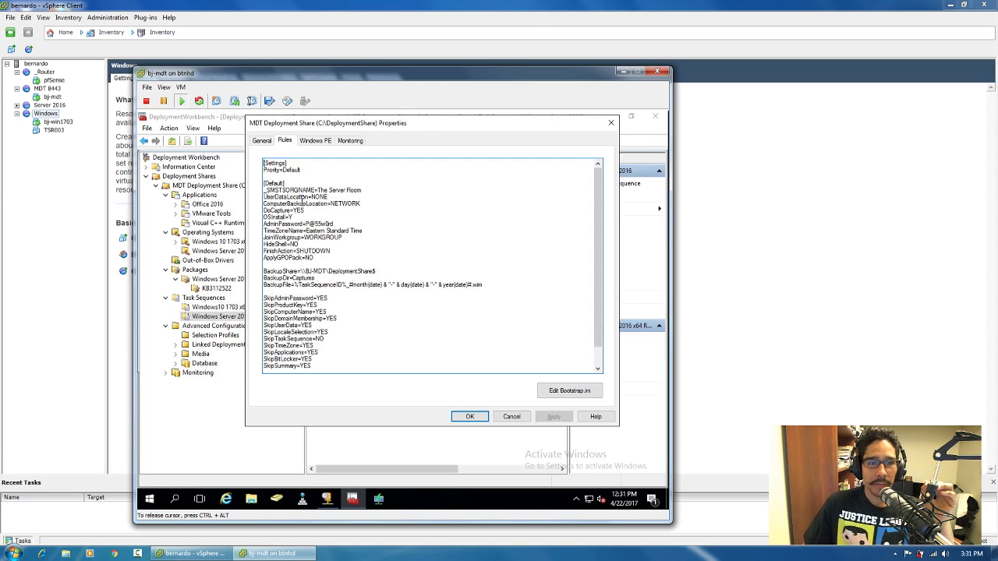
pyautogui.moveTo(363, 190); pyautogui.dragTo(262, 190)
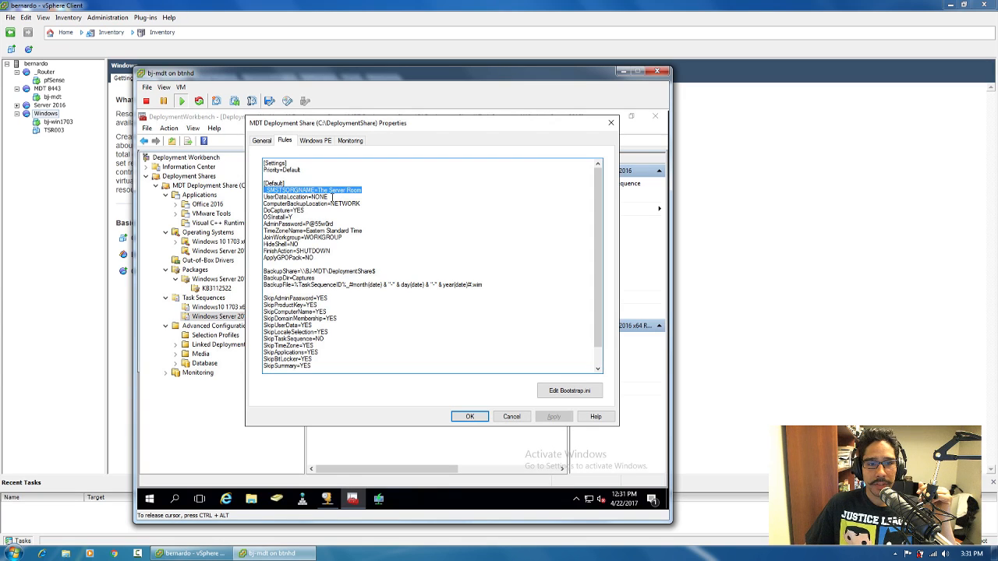
pyautogui.moveTo(328, 196); pyautogui.dragTo(263, 197)
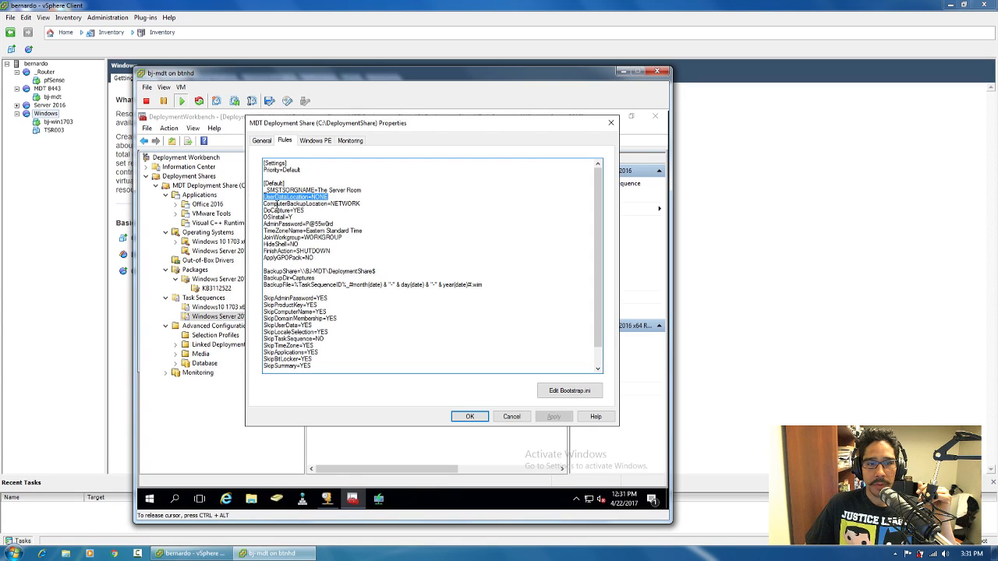
pyautogui.doubleClick(345, 203)
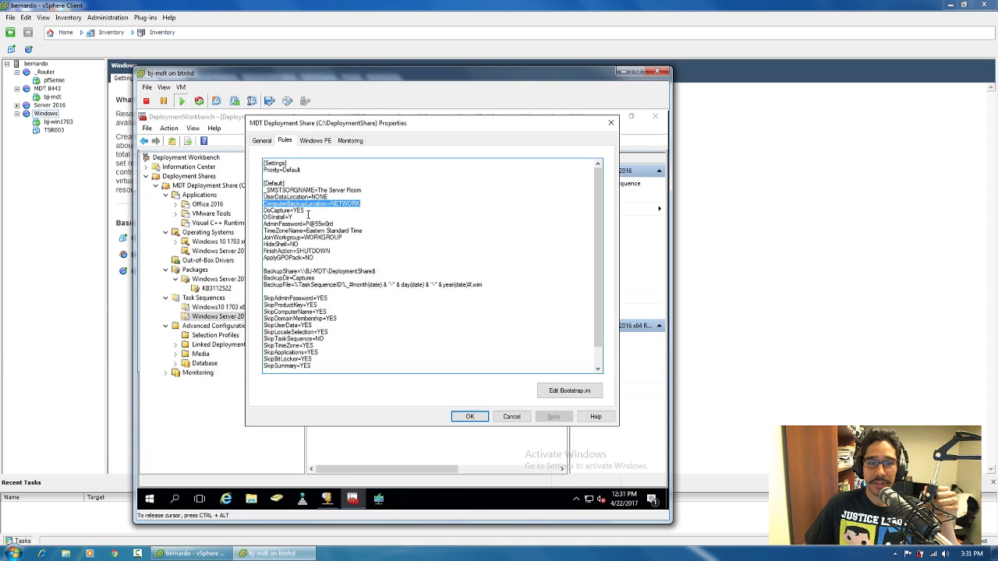
# Check the contents of the C:\DeploymentShare\Captures folder, close it, and examine the DoCapture line in the deployment share rules
pyautogui.click(260, 496)
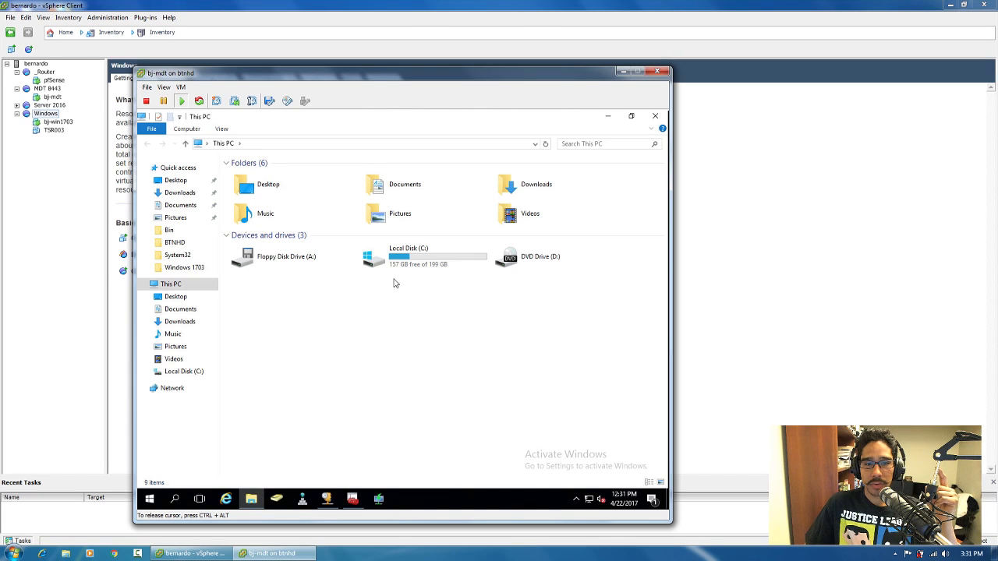
pyautogui.doubleClick(421, 248)
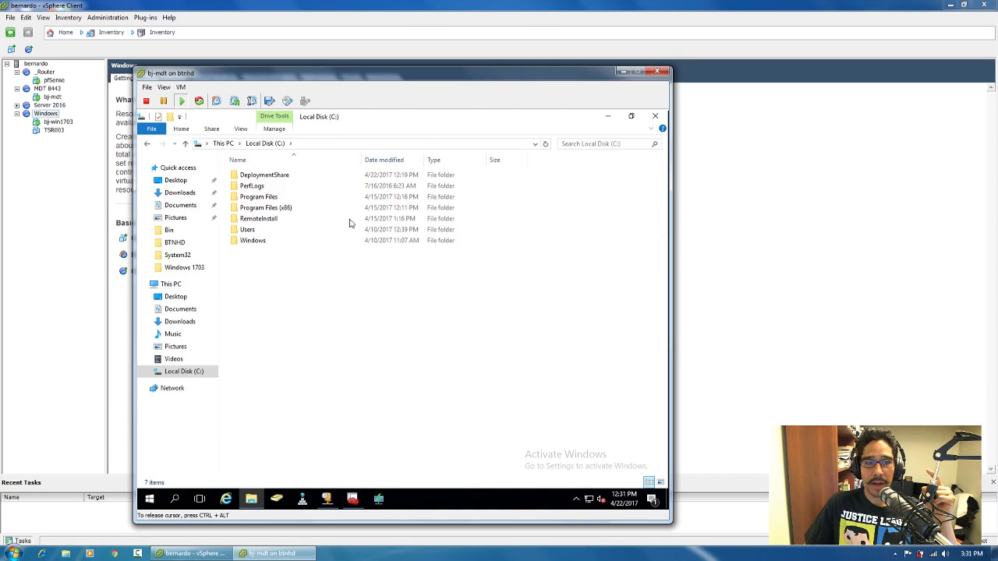
pyautogui.doubleClick(279, 174)
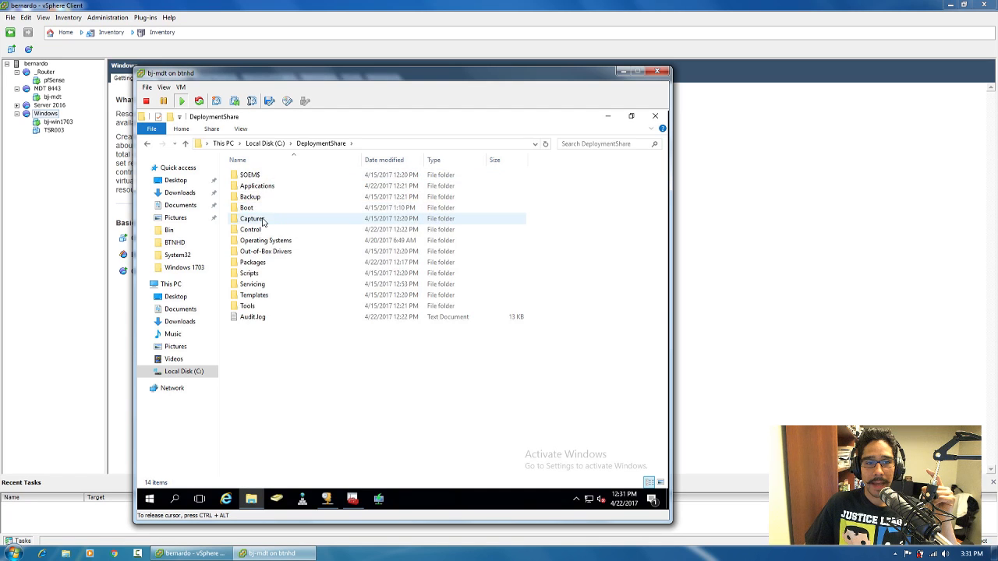
pyautogui.doubleClick(262, 219)
pyautogui.rightClick(262, 216)
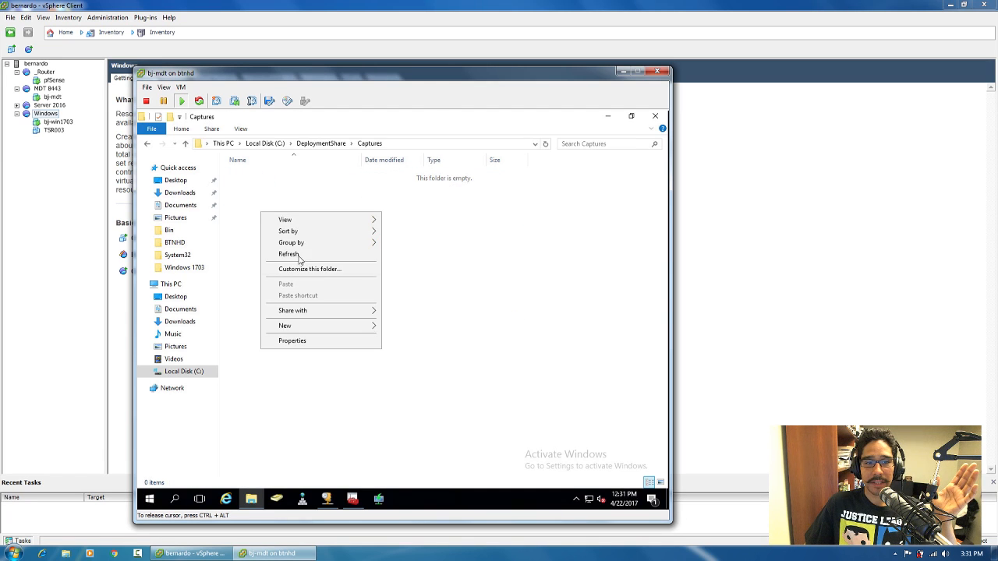
pyautogui.click(299, 258)
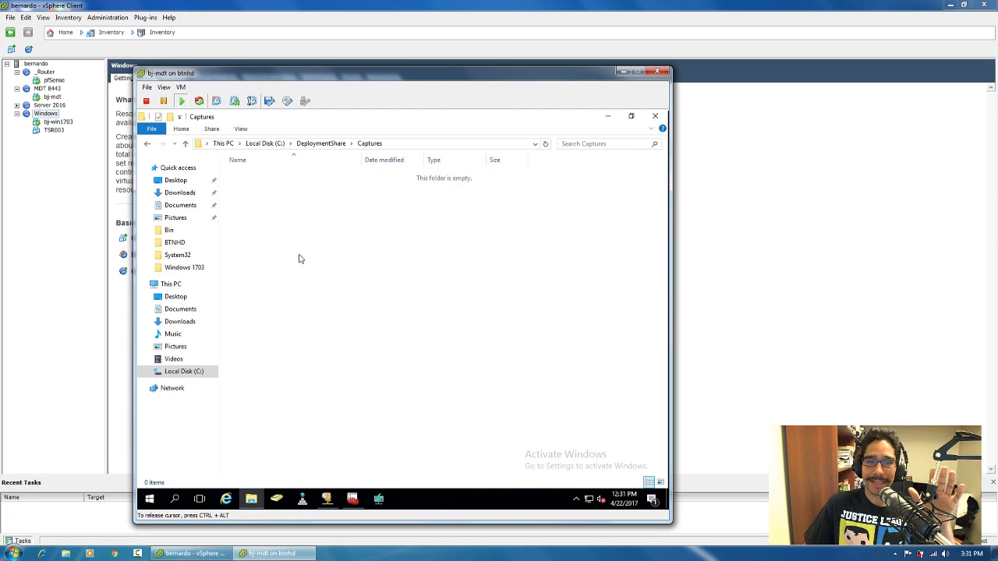
pyautogui.rightClick(273, 219)
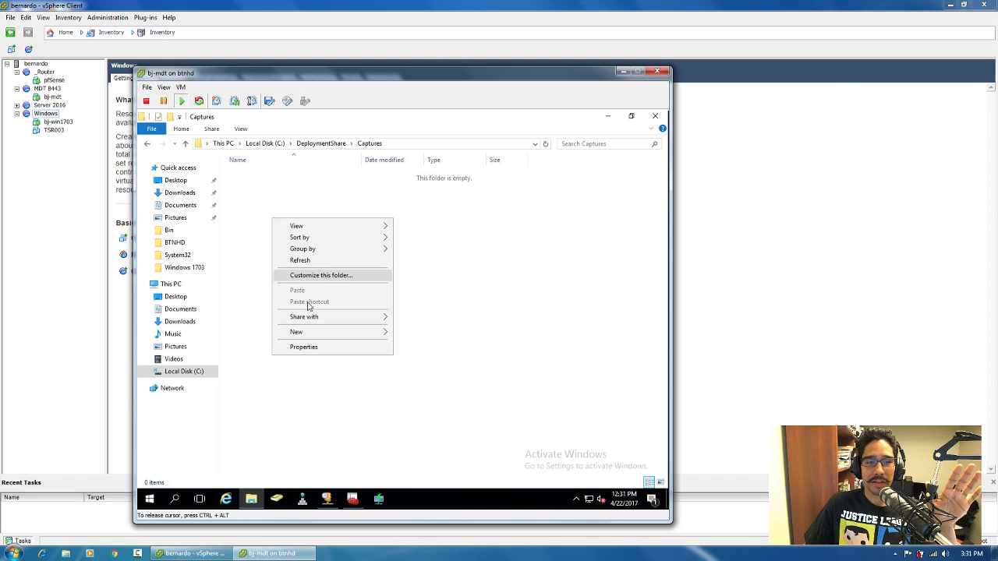
pyautogui.click(315, 262)
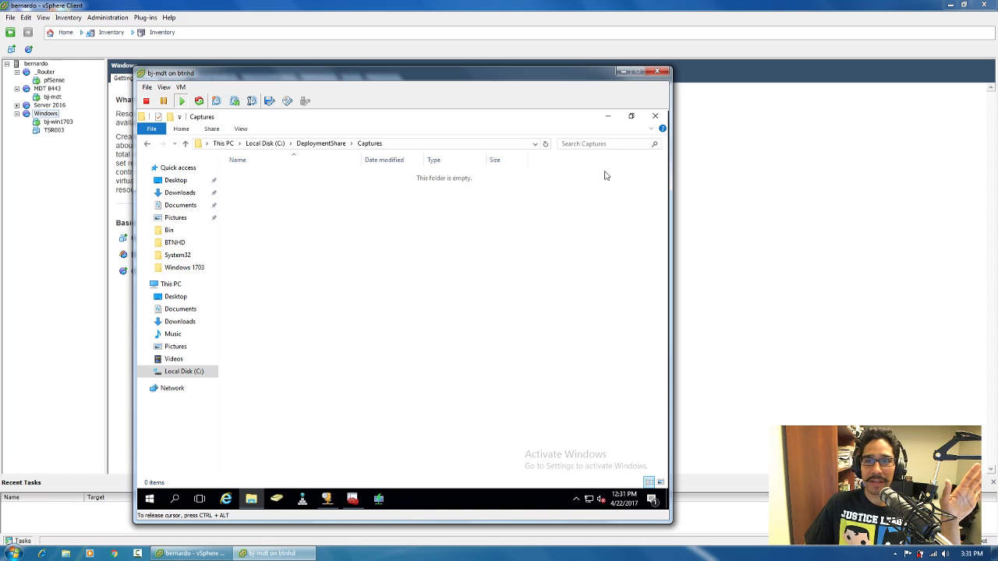
pyautogui.click(656, 118)
pyautogui.moveTo(316, 210); pyautogui.dragTo(260, 212)
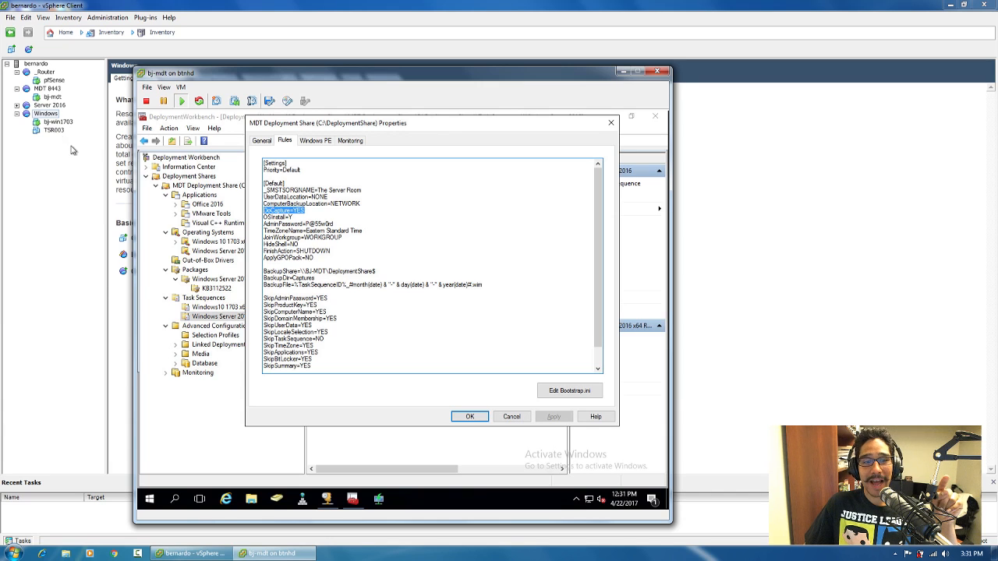
pyautogui.scroll(-1, 599, 269)
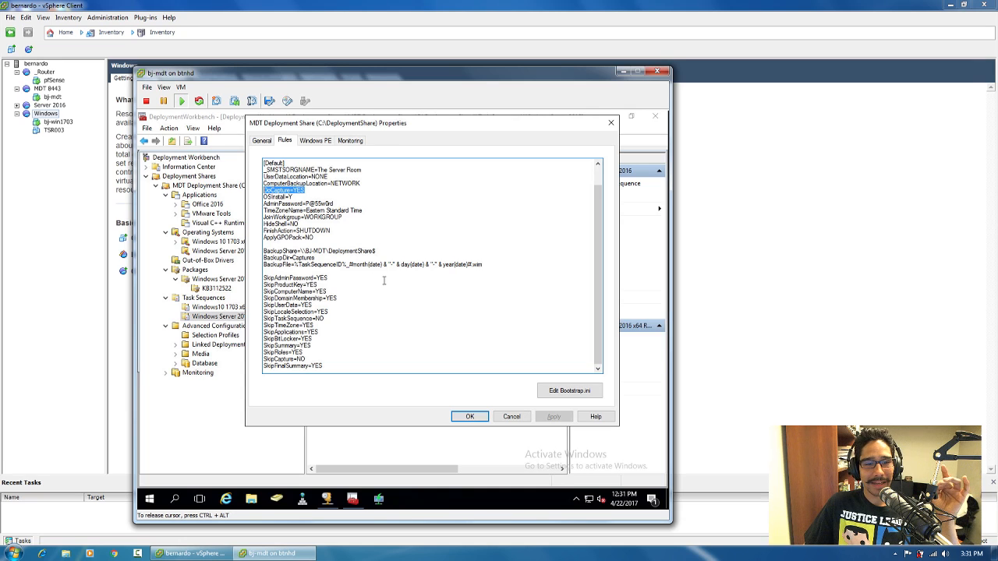
# Release the bj-mdt console and power on the TSR003 virtual machine in the vSphere Client inventory
pyautogui.hotkey('ctrl', 'alt')
pyautogui.click(63, 198)
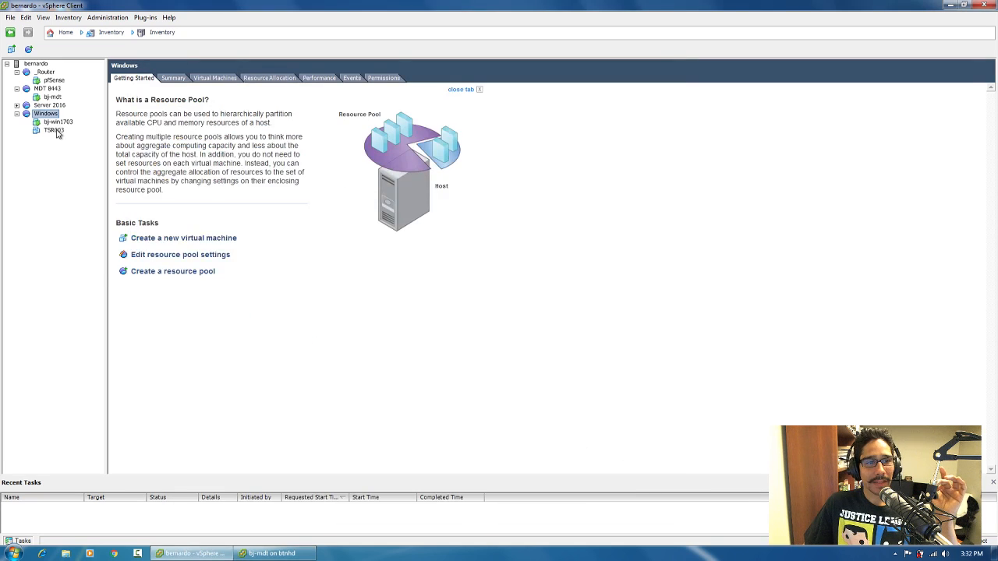
pyautogui.rightClick(58, 129)
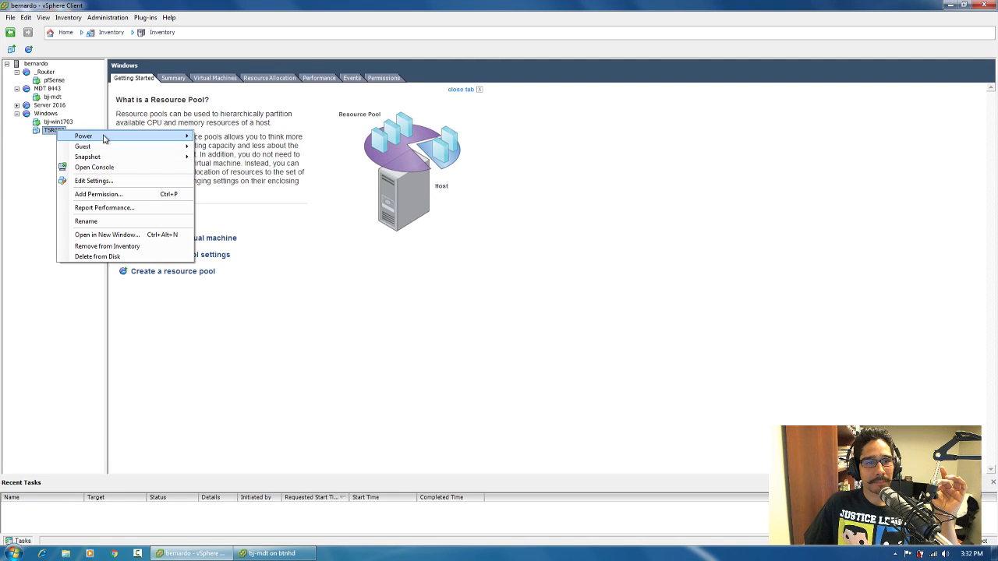
pyautogui.moveTo(107, 137)
pyautogui.click(234, 137)
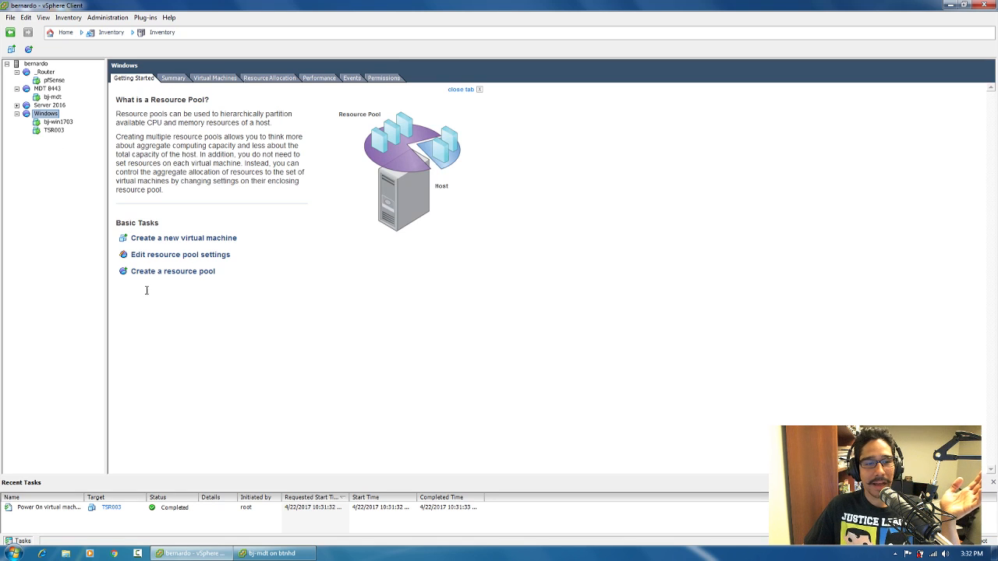
# Return to the bj-mdt console and examine the rules for OS install, admin password, time zone, workgroup, GPO pack and backup location
pyautogui.click(277, 553)
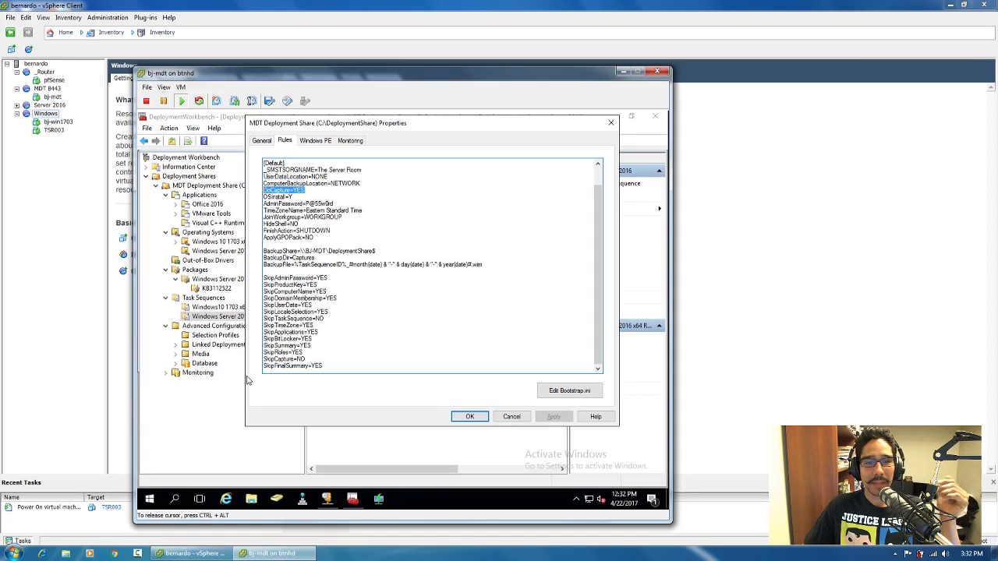
pyautogui.moveTo(296, 198); pyautogui.dragTo(263, 197)
pyautogui.moveTo(337, 203); pyautogui.dragTo(263, 203)
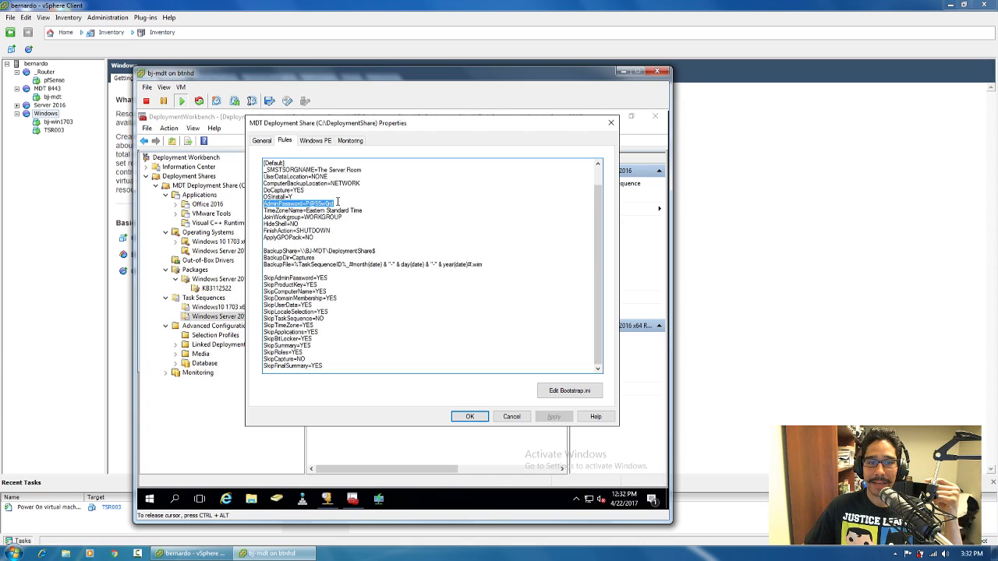
pyautogui.moveTo(335, 202); pyautogui.dragTo(261, 203)
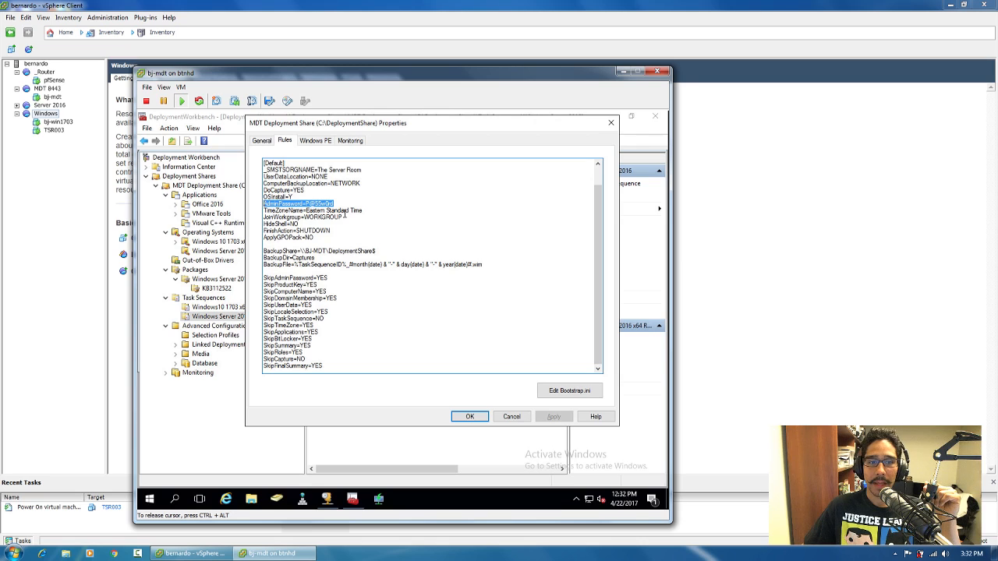
pyautogui.moveTo(366, 210); pyautogui.dragTo(262, 209)
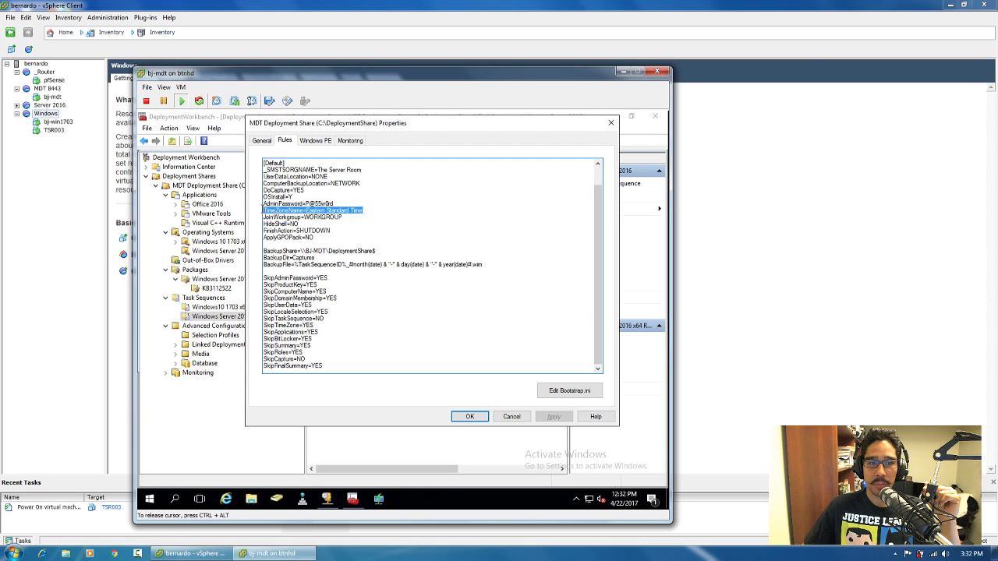
pyautogui.moveTo(342, 218); pyautogui.dragTo(262, 218)
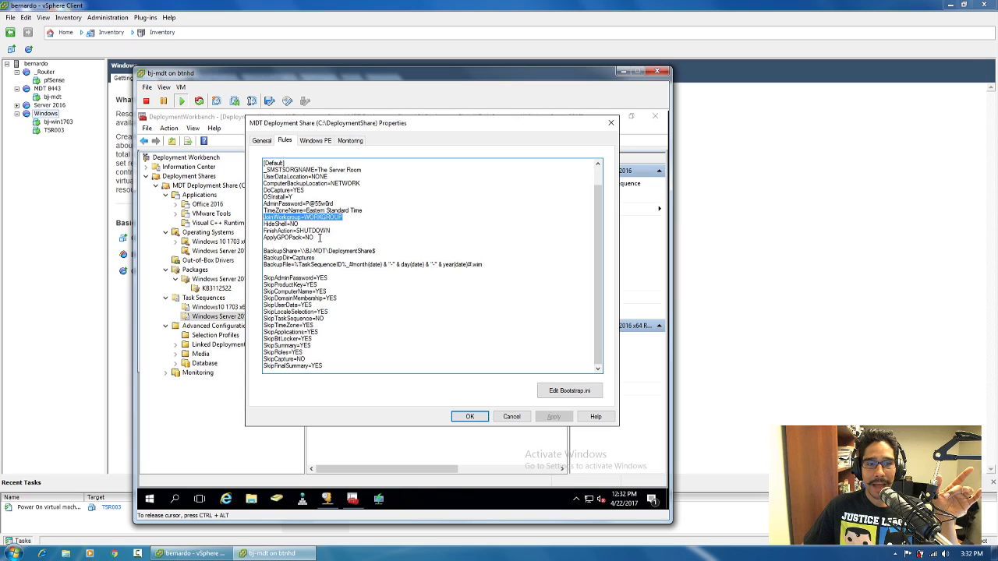
pyautogui.moveTo(315, 237); pyautogui.dragTo(265, 238)
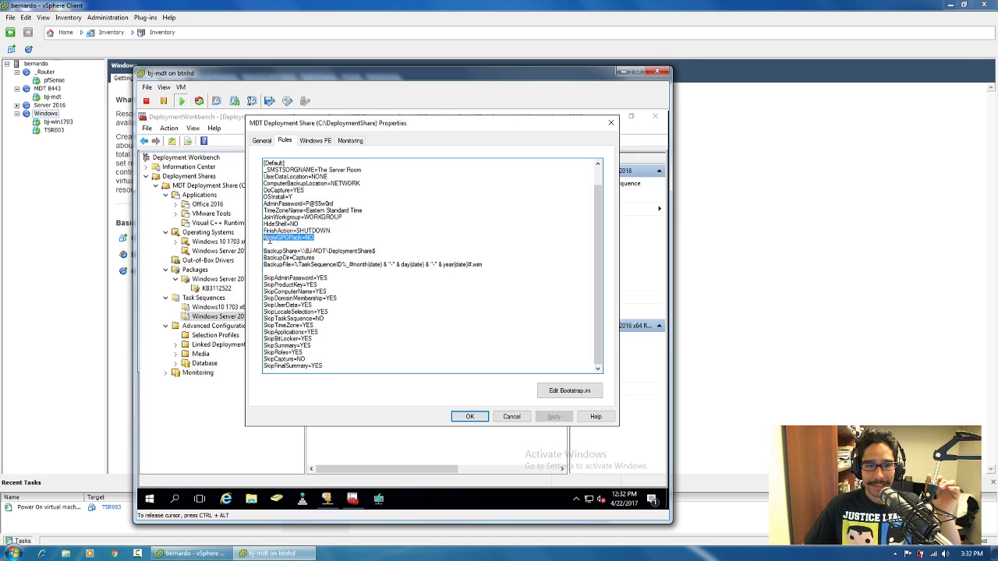
pyautogui.moveTo(376, 251); pyautogui.dragTo(306, 252)
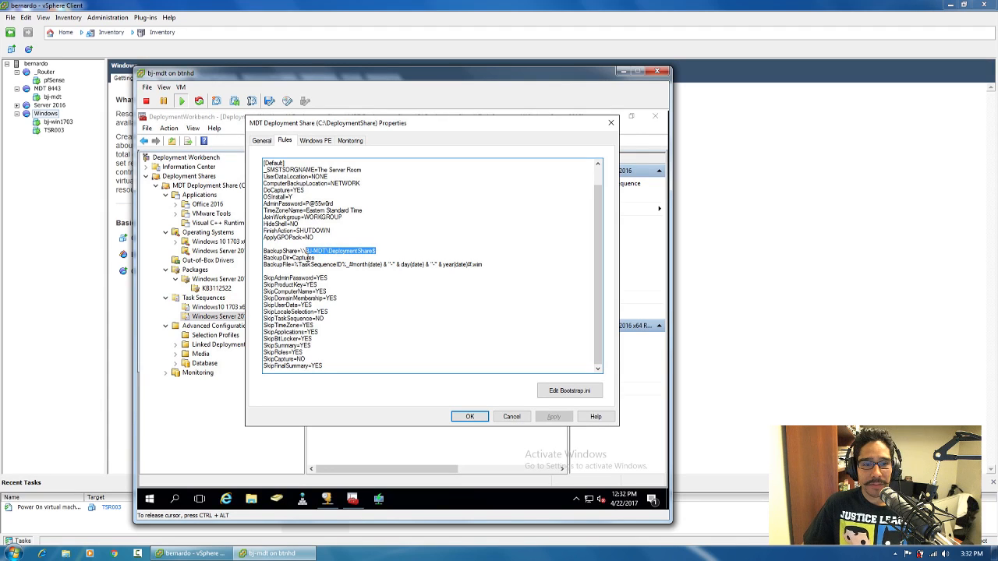
pyautogui.click(311, 257)
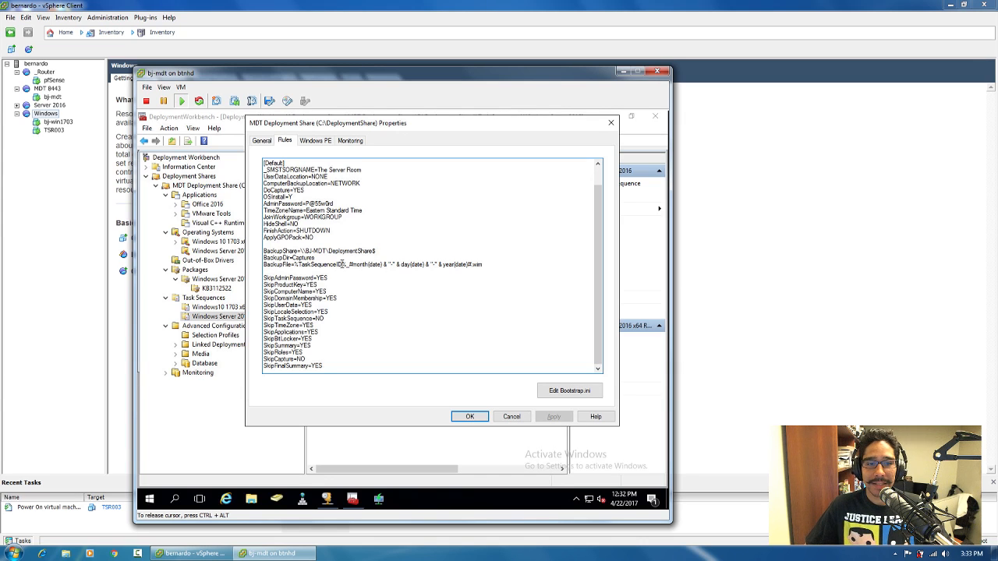
# Review the complete deployment share rules from the [Settings] section down to the SkipFinalSummary line
pyautogui.moveTo(415, 126); pyautogui.dragTo(390, 209)
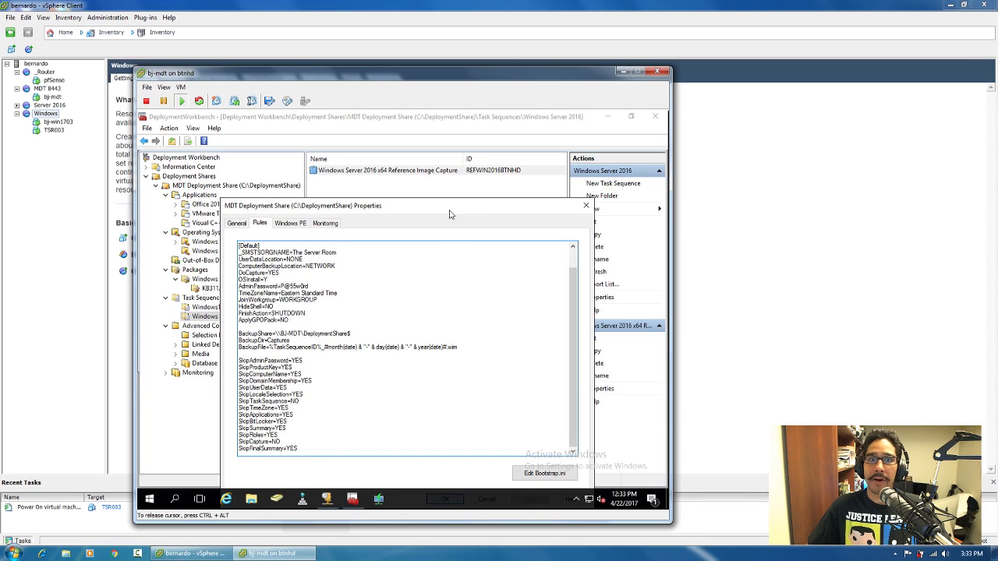
pyautogui.moveTo(452, 211); pyautogui.dragTo(454, 127)
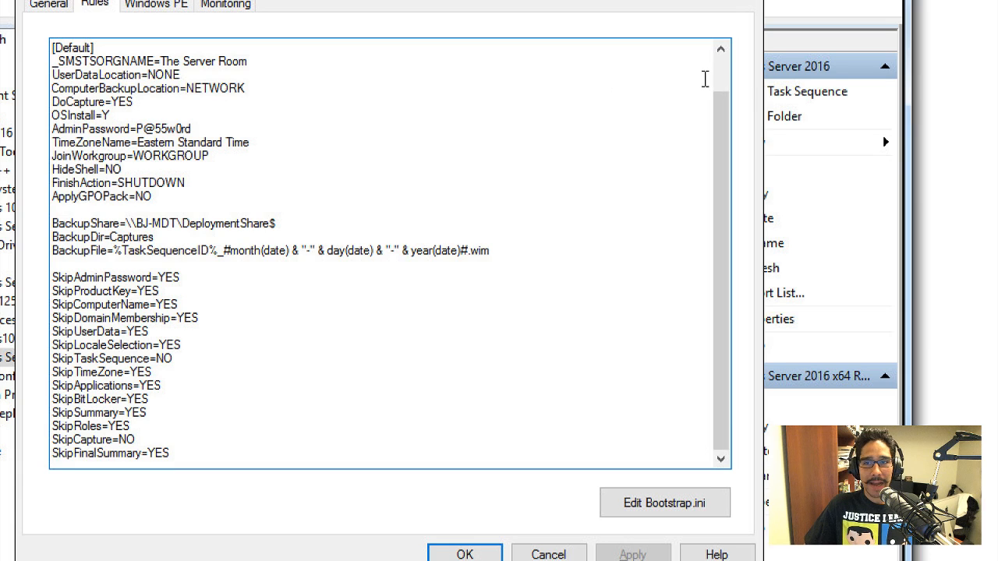
pyautogui.click(721, 48)
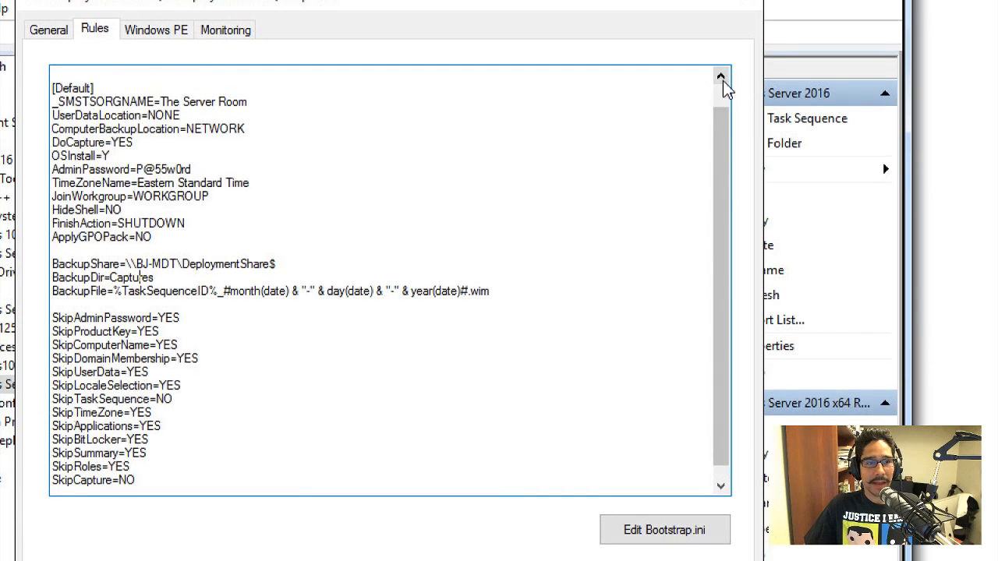
pyautogui.click(723, 81)
pyautogui.click(723, 82)
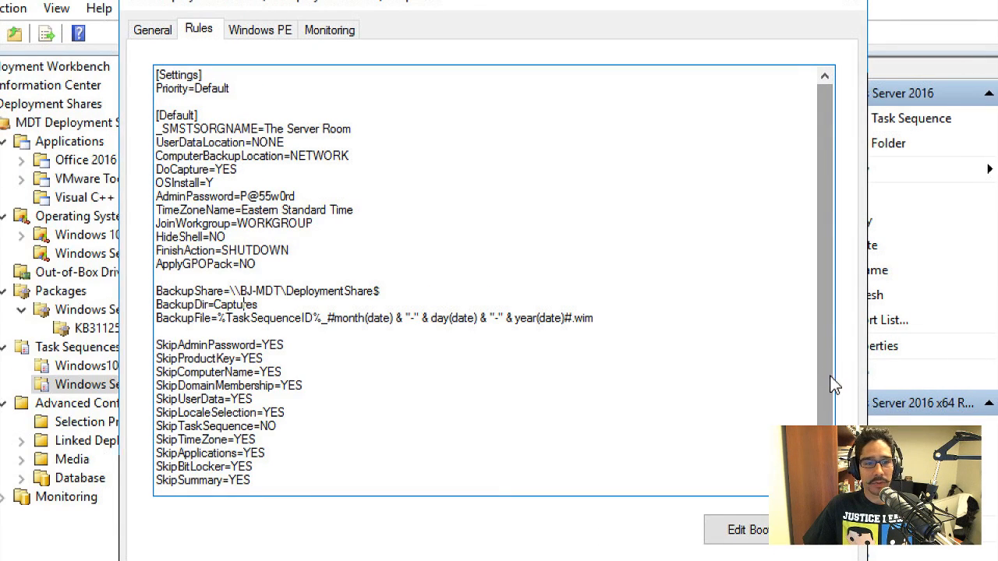
pyautogui.scroll(-1, 831, 398)
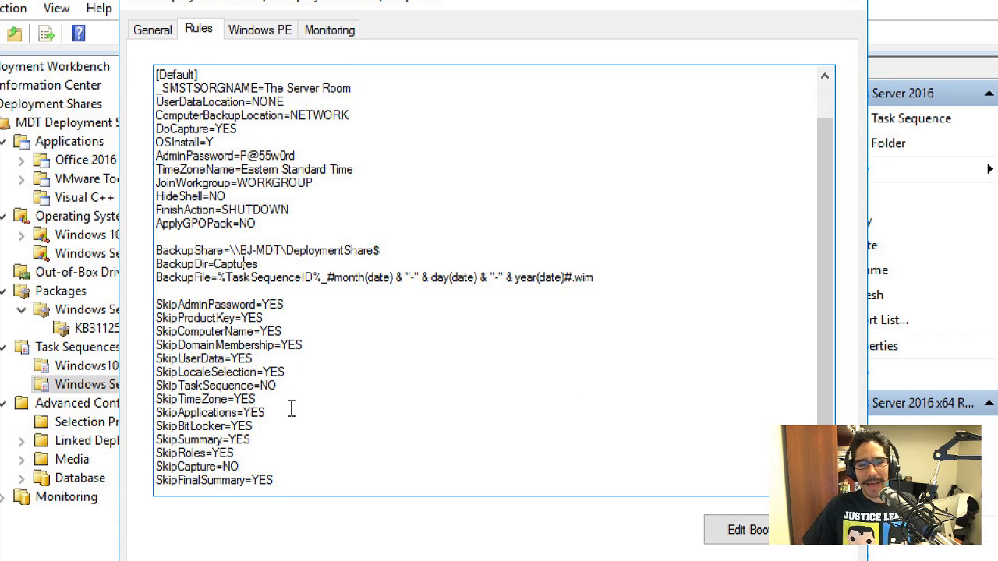
# Open Bootstrap.ini from the rules, examine its deploy root, domain credential and SkipBDDWelcome lines, and close it
pyautogui.click(764, 495)
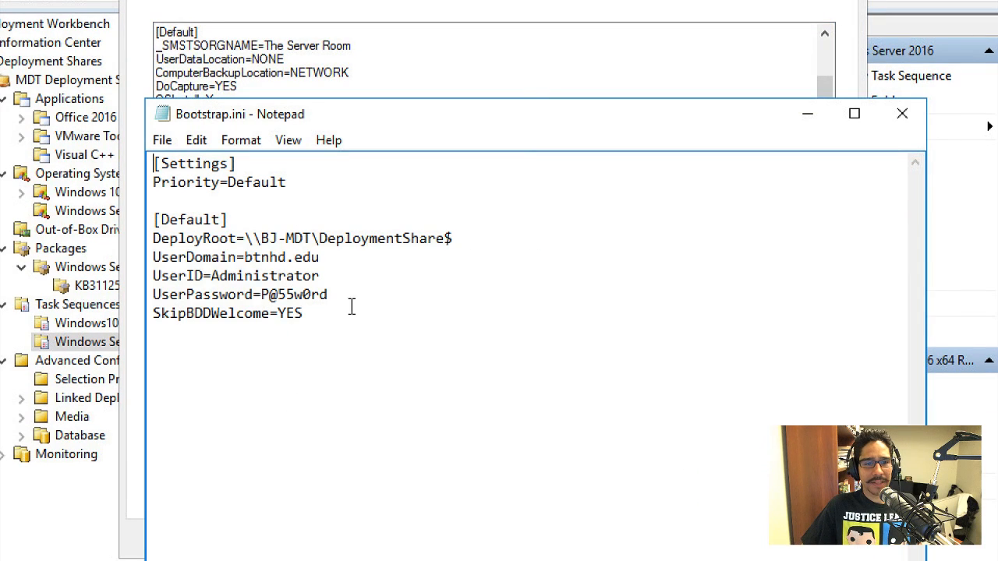
pyautogui.moveTo(334, 315); pyautogui.dragTo(153, 239)
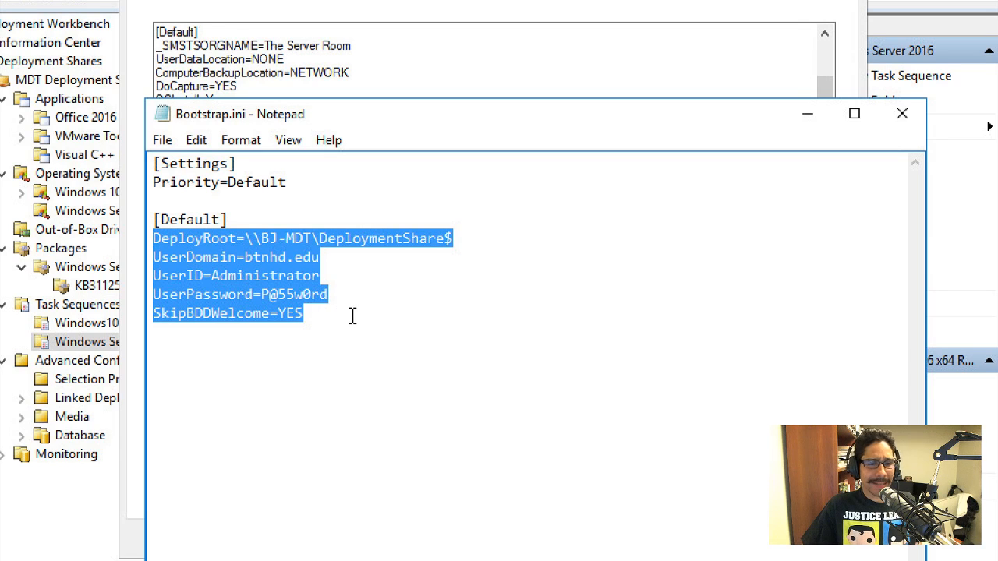
pyautogui.click(332, 294)
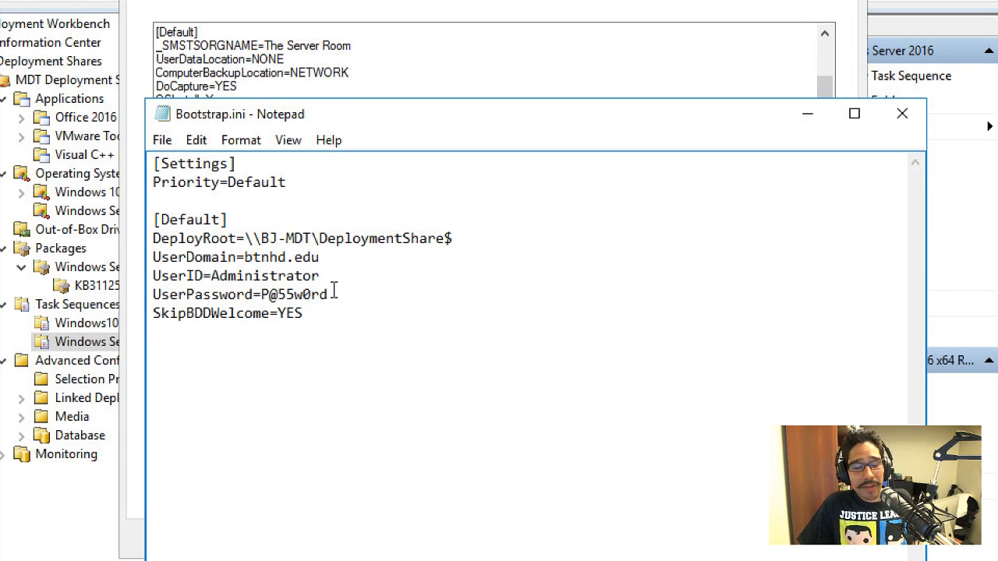
pyautogui.moveTo(329, 294); pyautogui.dragTo(153, 295)
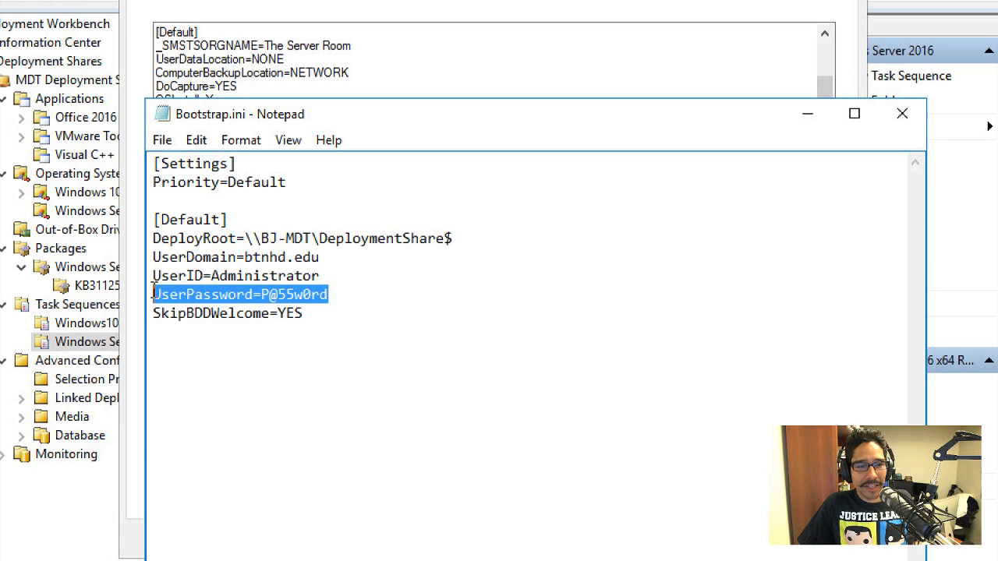
pyautogui.click(330, 294)
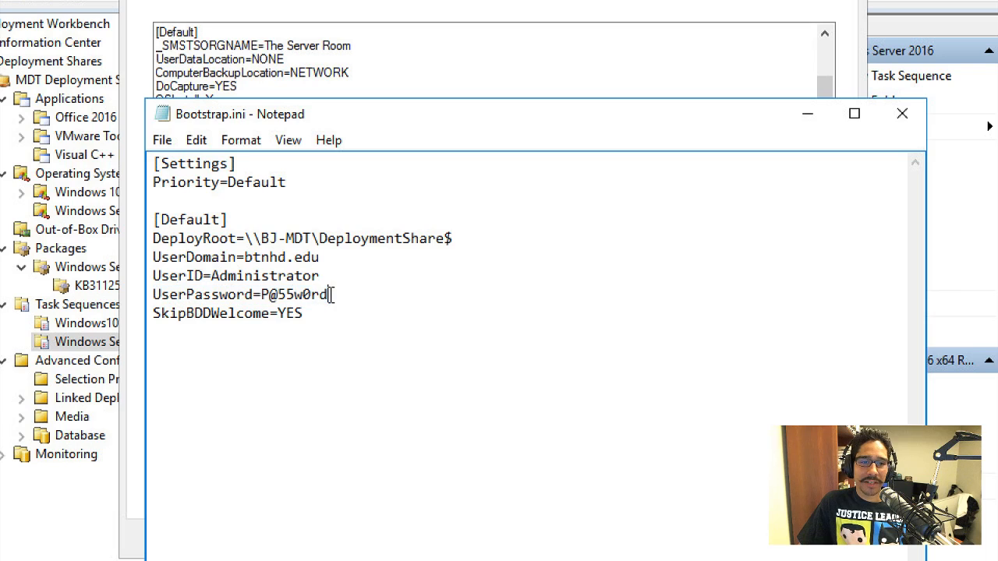
pyautogui.moveTo(330, 294); pyautogui.dragTo(260, 294)
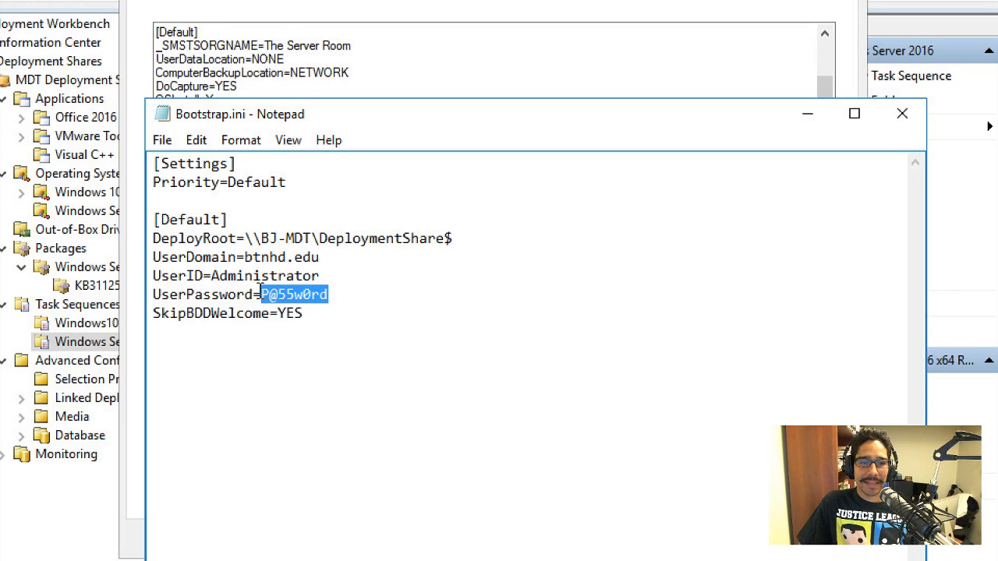
pyautogui.click(327, 313)
pyautogui.moveTo(328, 313); pyautogui.dragTo(154, 259)
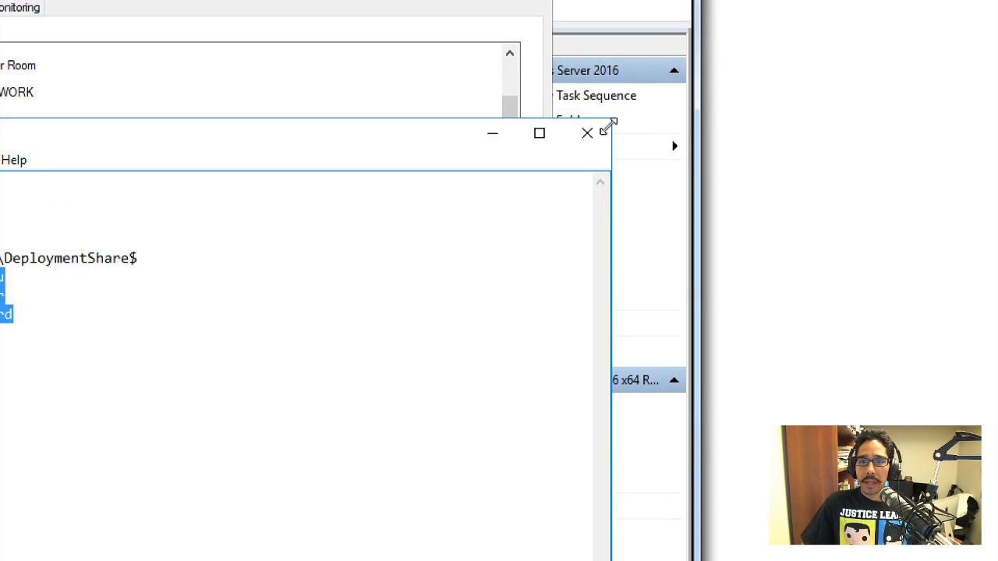
pyautogui.click(587, 136)
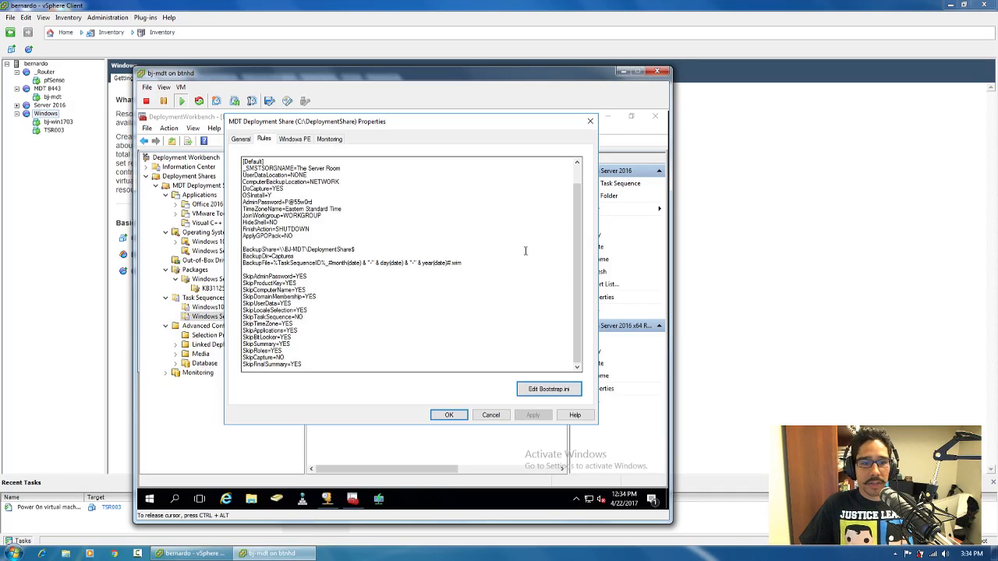
# Close the deployment share properties and update the MDT Deployment Share with the optimized boot image updating process
pyautogui.click(449, 415)
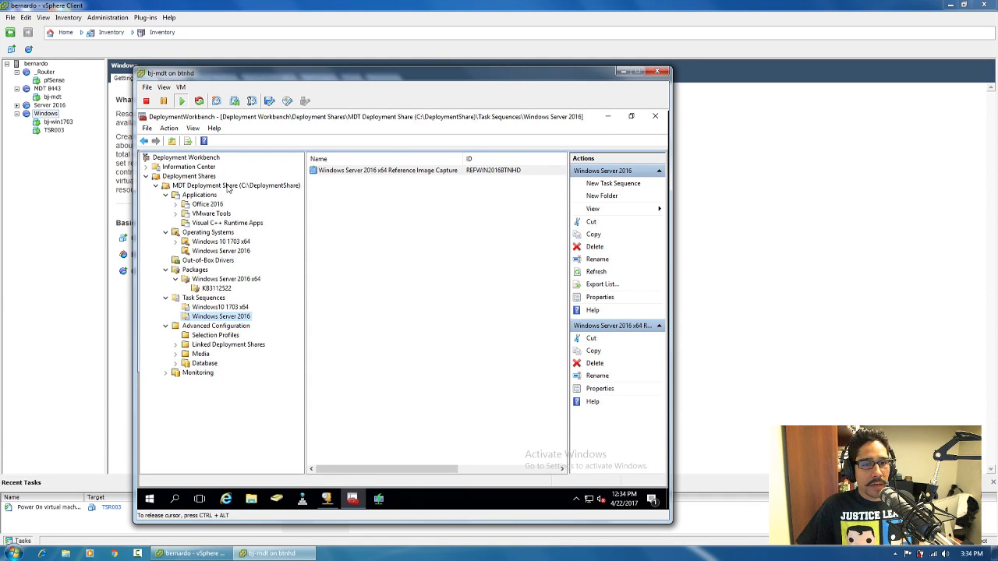
pyautogui.rightClick(228, 189)
pyautogui.click(252, 192)
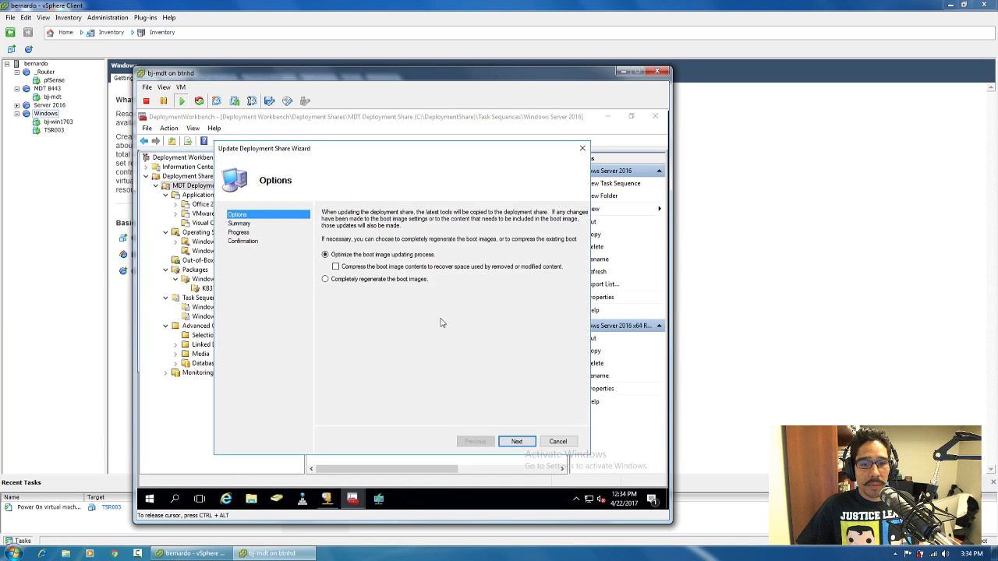
pyautogui.click(516, 442)
pyautogui.click(516, 442)
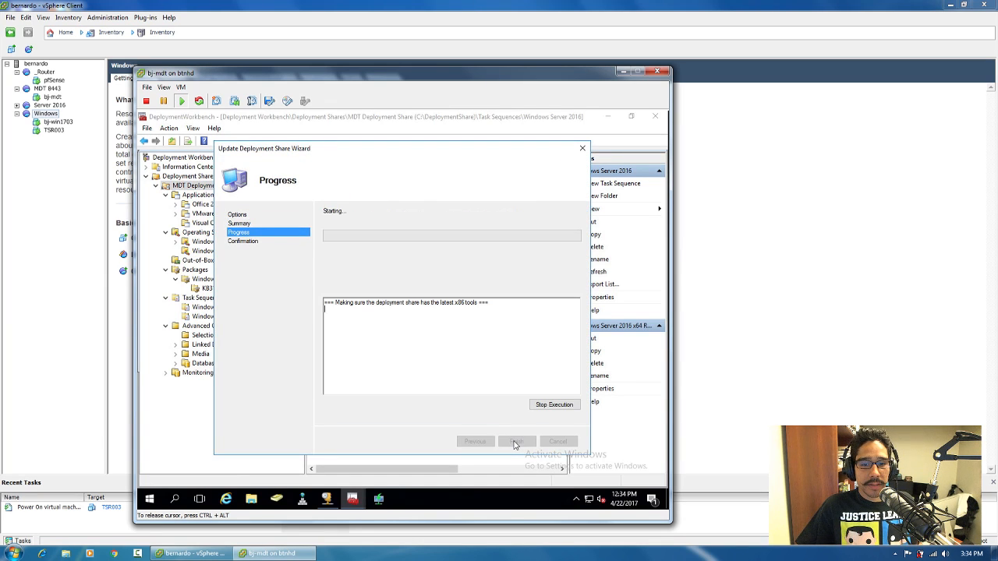
# Open the TSR003 virtual machine's console from the vSphere inventory and sign in as Administrator with the account password
pyautogui.click(61, 198)
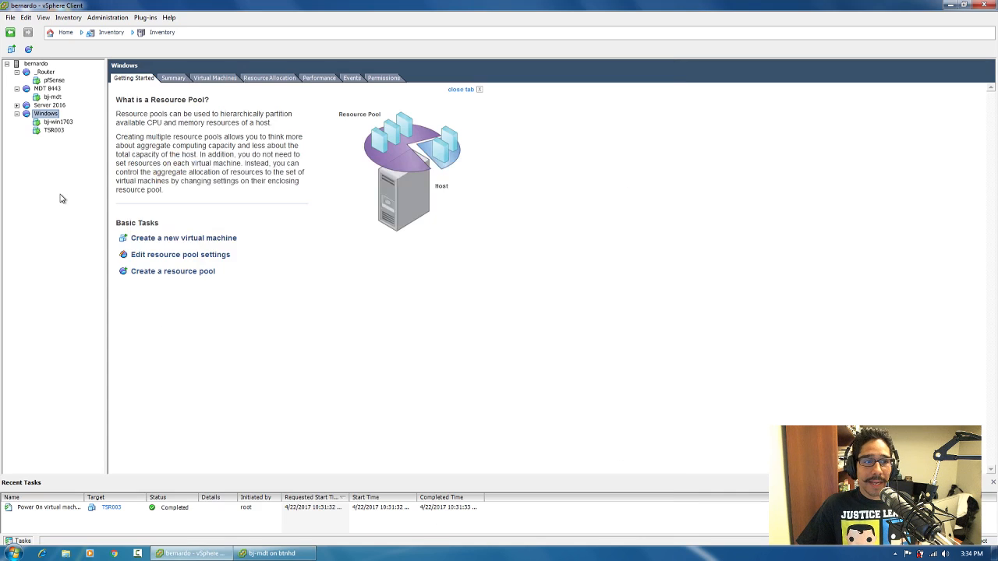
pyautogui.rightClick(57, 133)
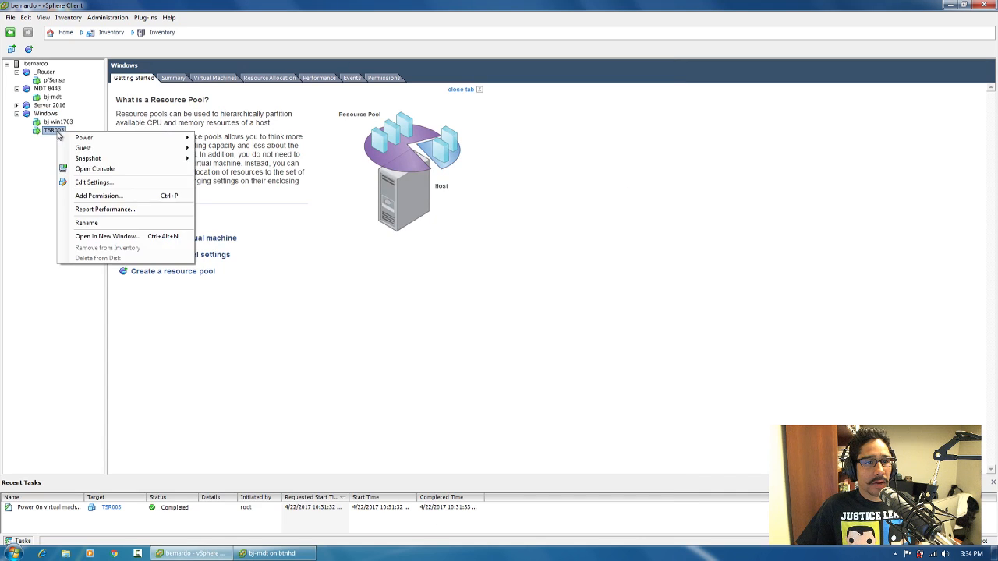
pyautogui.click(92, 169)
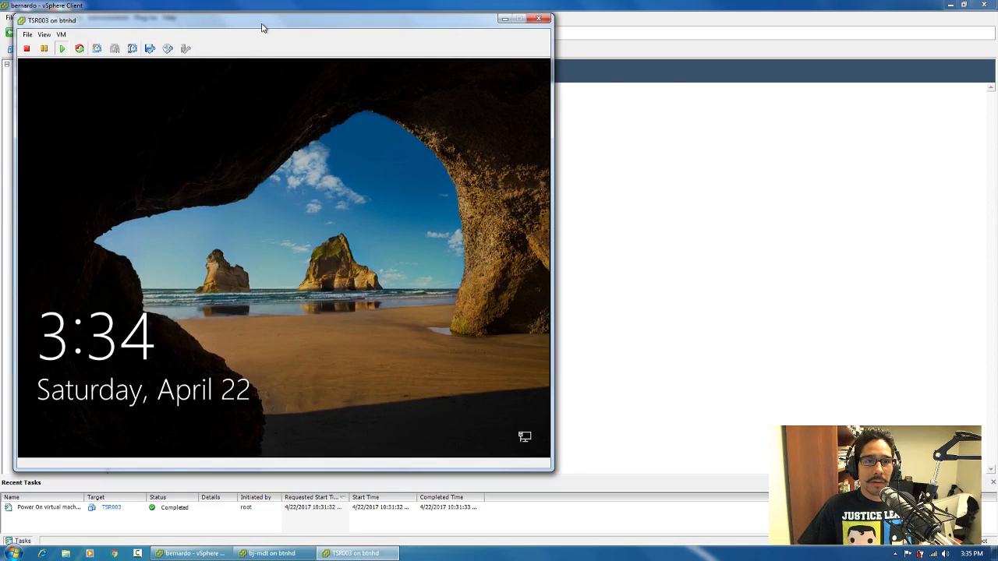
pyautogui.moveTo(260, 27); pyautogui.dragTo(379, 47)
pyautogui.click(386, 81)
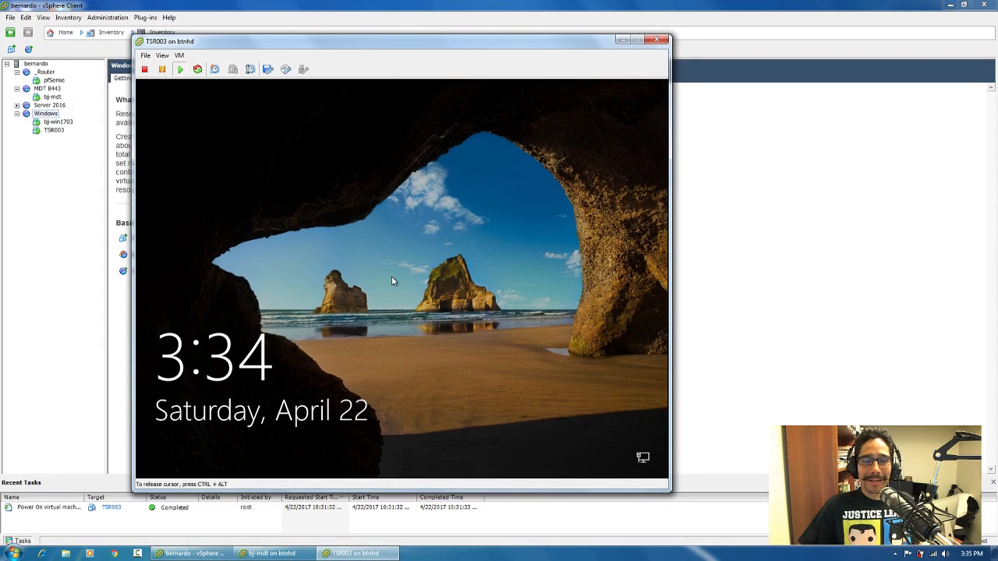
pyautogui.click(392, 280)
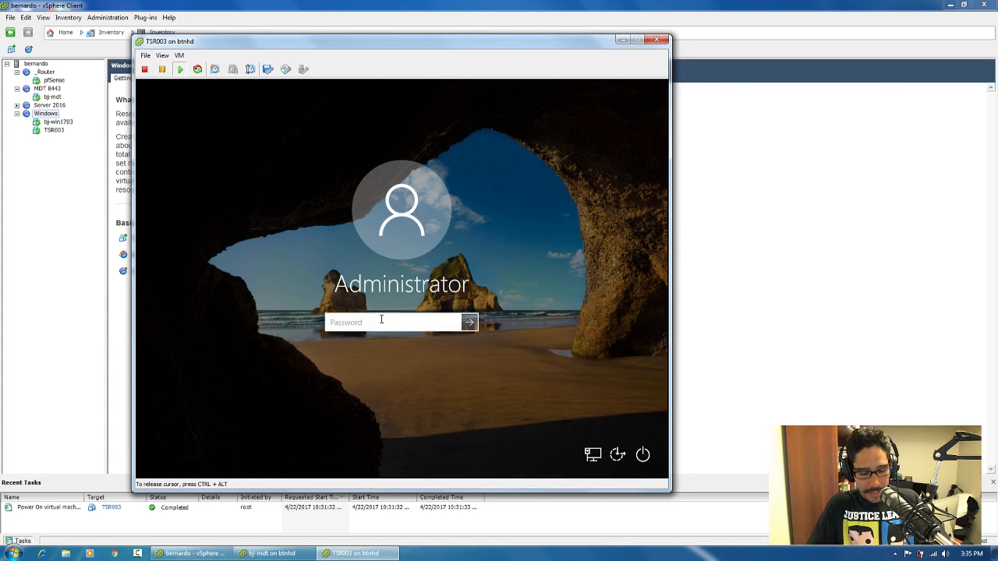
pyautogui.write('••••••••')
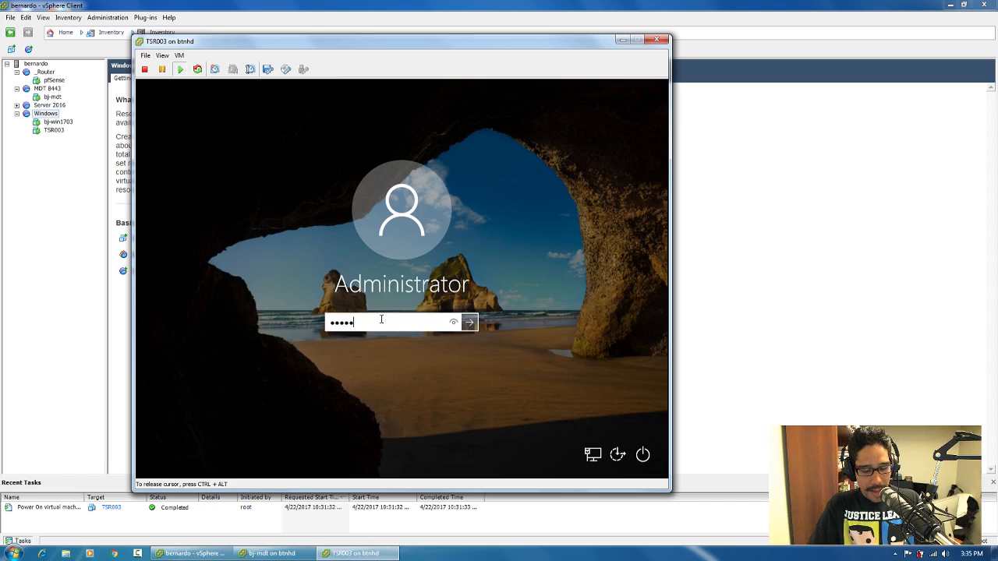
pyautogui.press('Return')
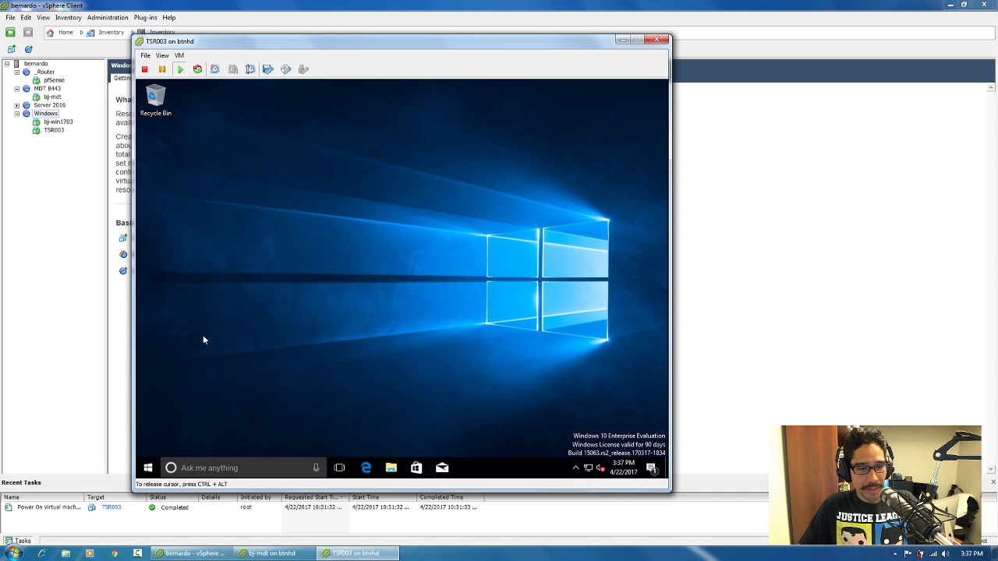
# Run winver on TSR003 to check its Windows version, then release and close its console
pyautogui.rightClick(150, 467)
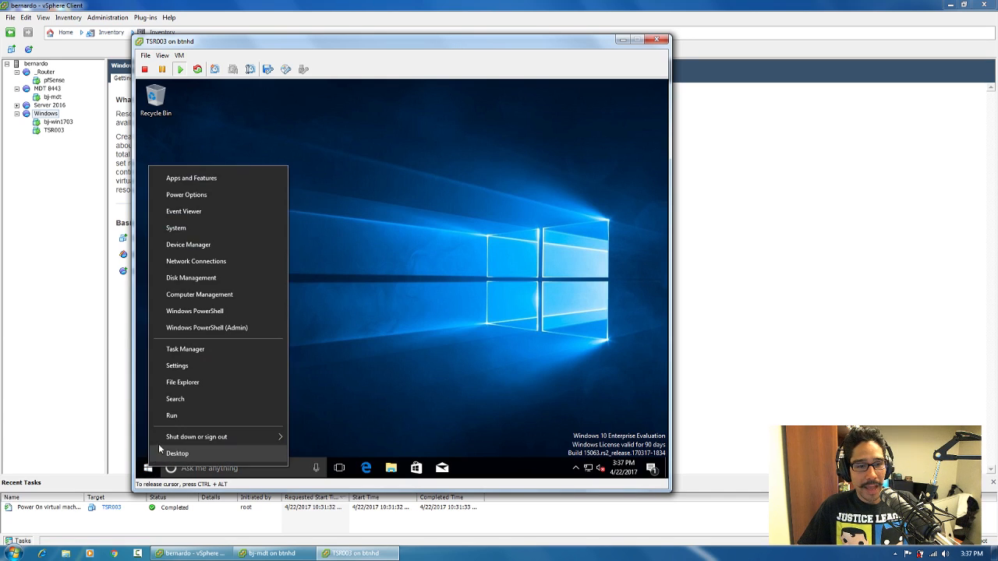
pyautogui.click(170, 416)
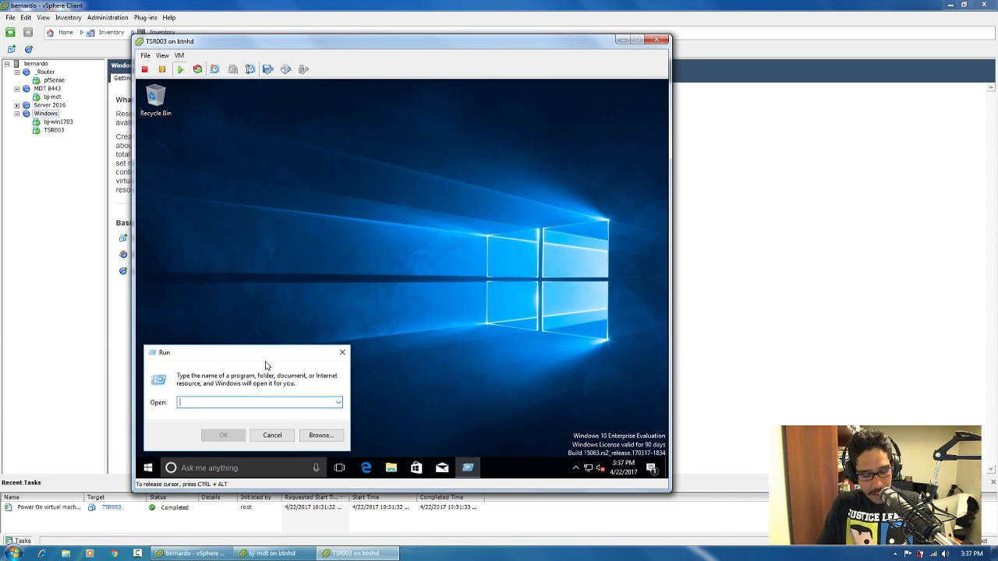
pyautogui.write('winver')
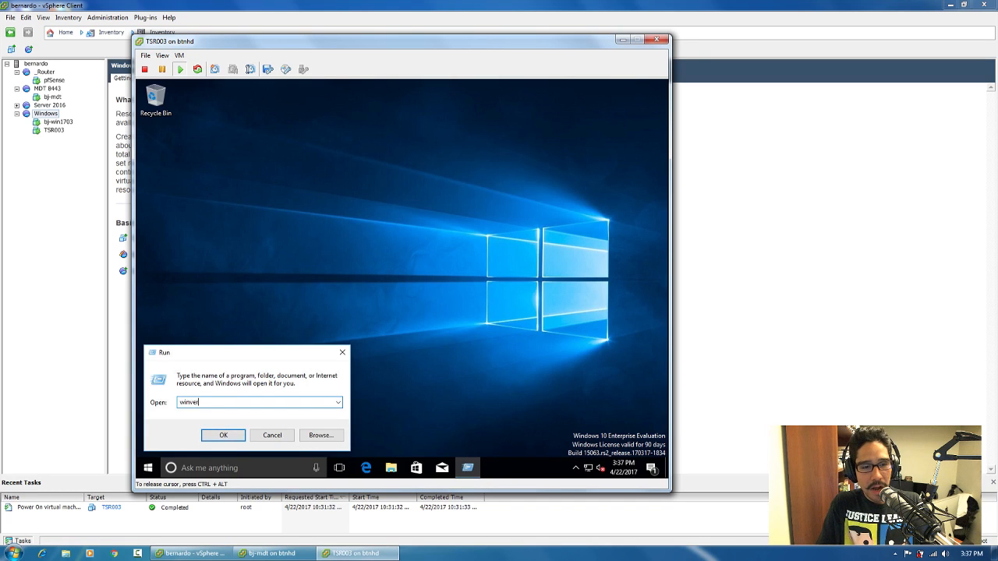
pyautogui.press('Return')
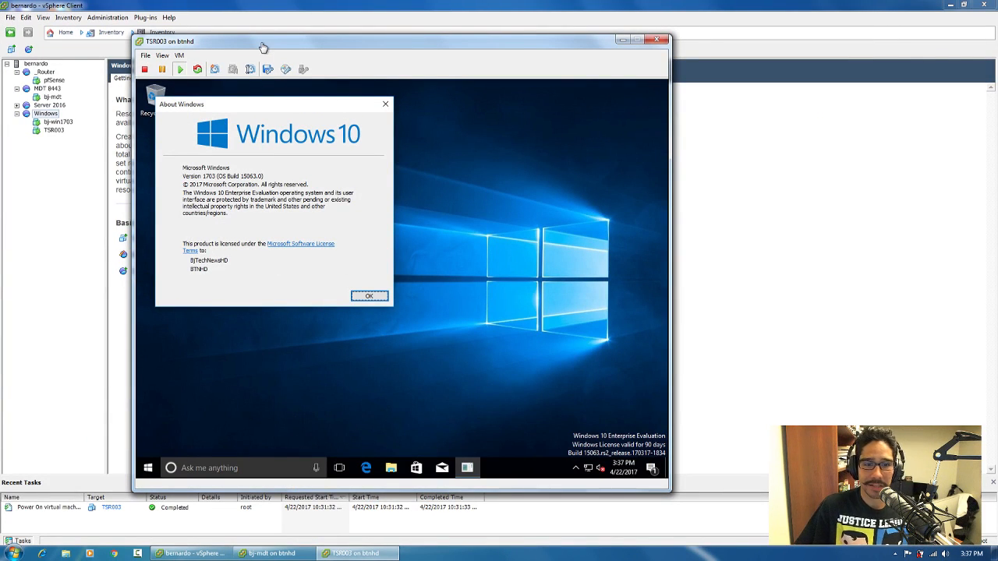
pyautogui.click(545, 90)
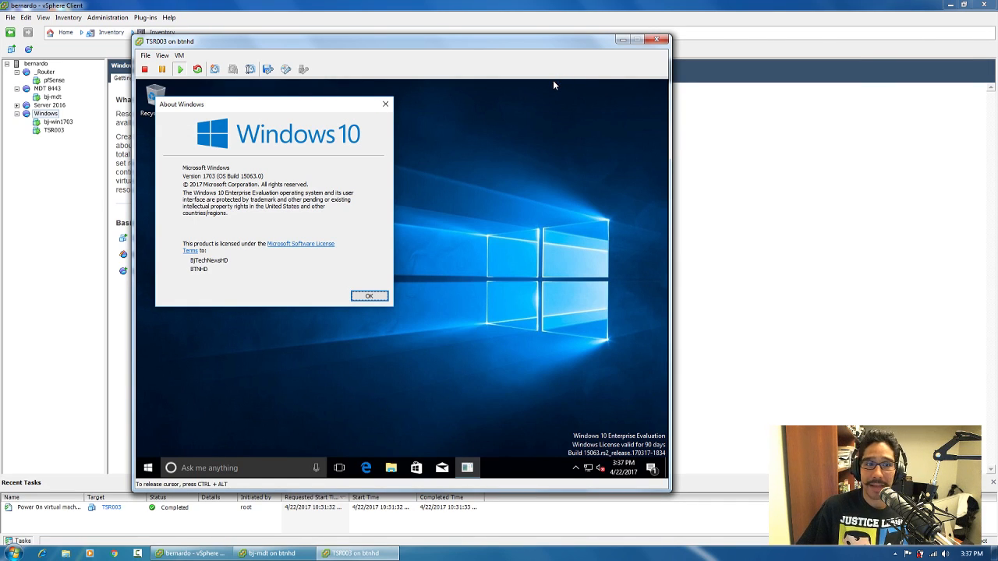
pyautogui.hotkey('ctrl', 'alt')
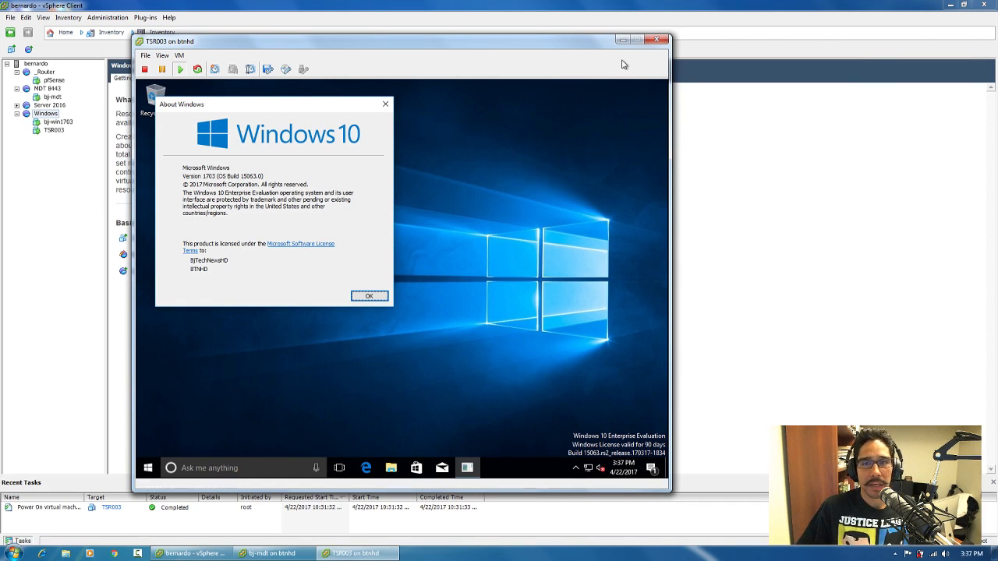
pyautogui.click(660, 41)
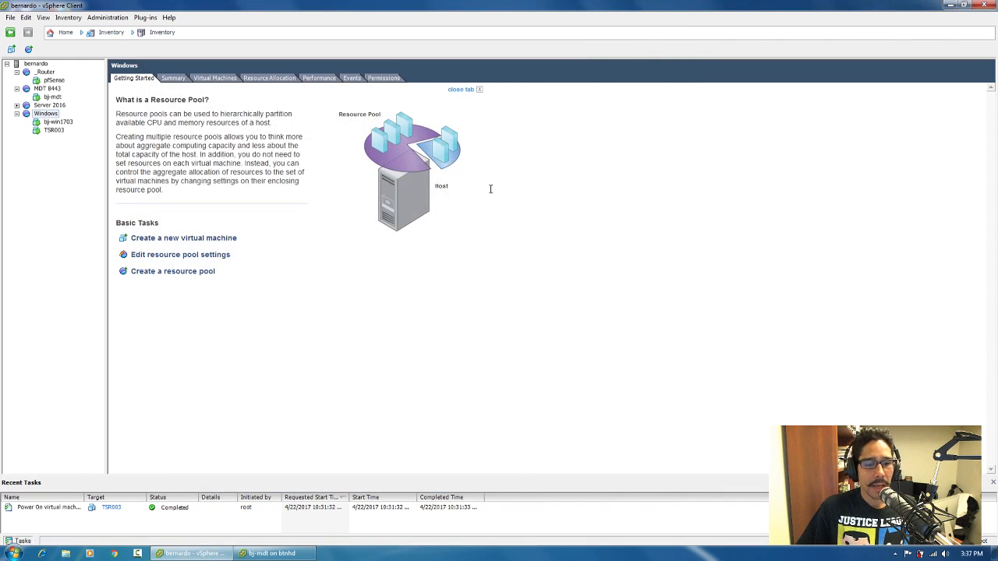
# Return to the bj-mdt console, examine the package injection messages in the deployment share update log, and finish the wizard
pyautogui.click(281, 553)
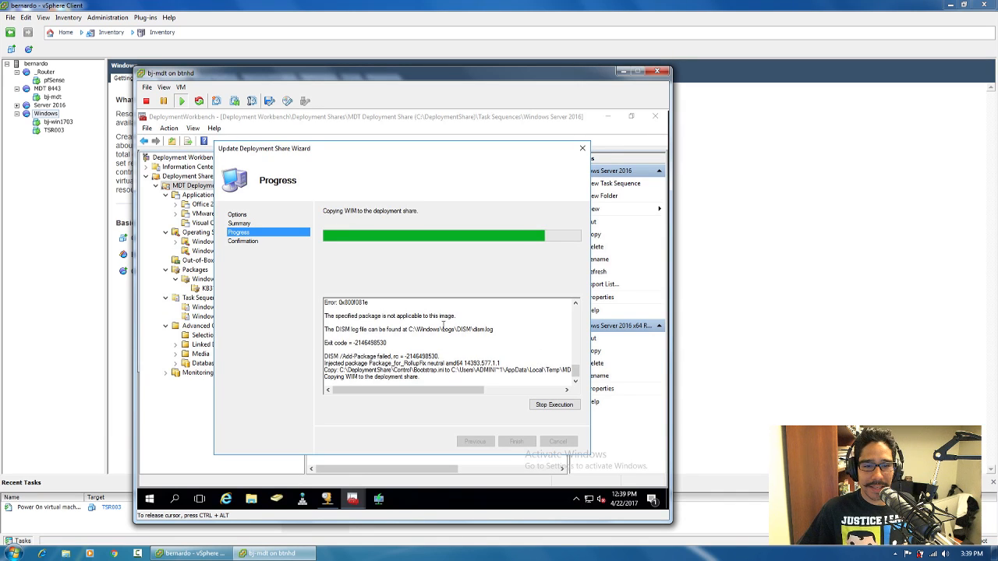
pyautogui.click(576, 305)
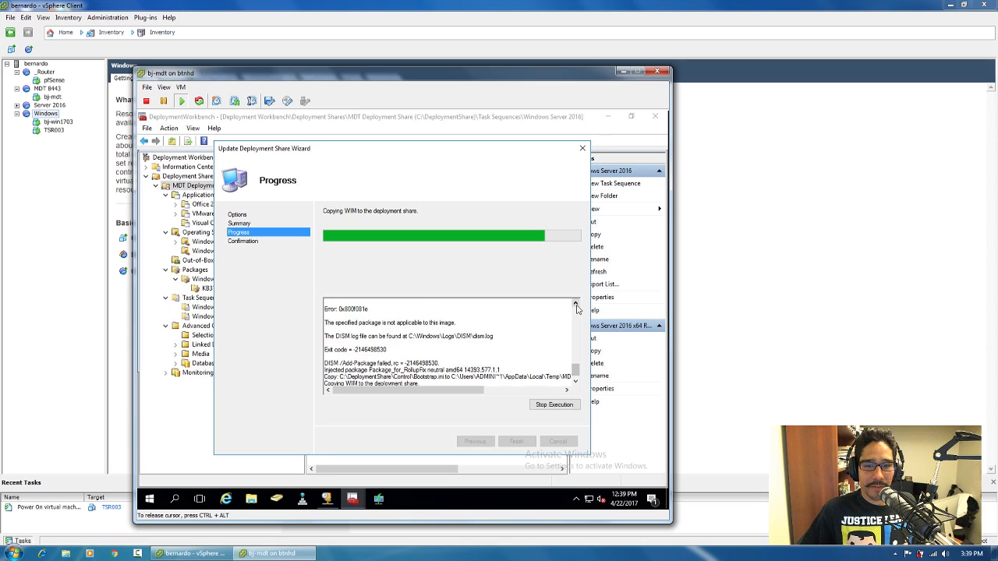
pyautogui.click(575, 305)
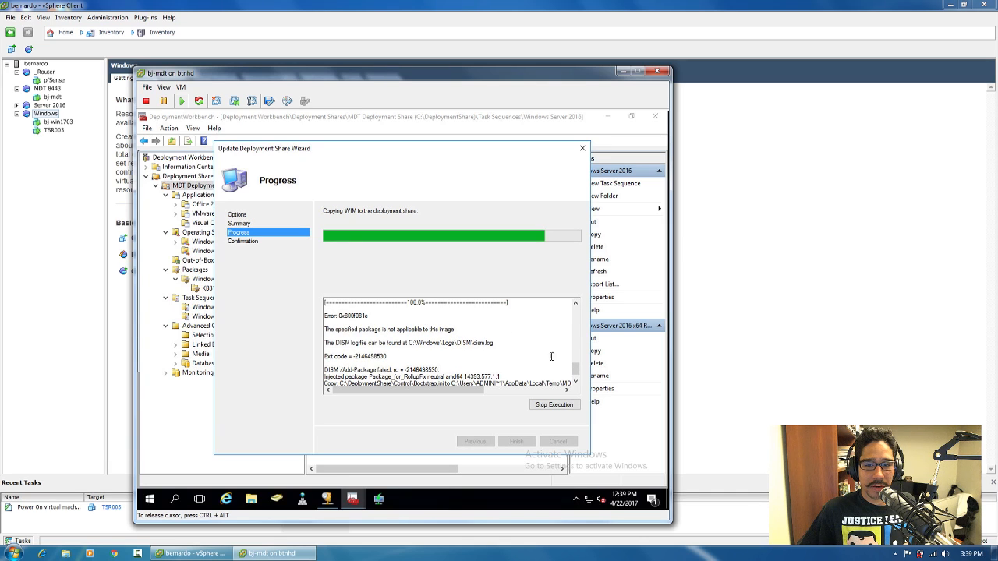
pyautogui.moveTo(575, 369); pyautogui.dragTo(574, 360)
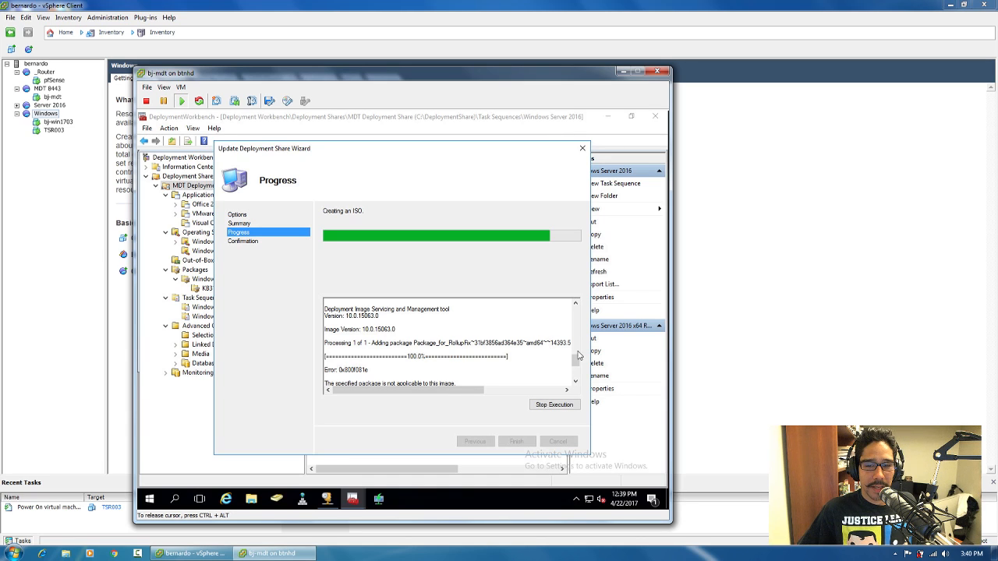
pyautogui.moveTo(576, 364); pyautogui.dragTo(567, 375)
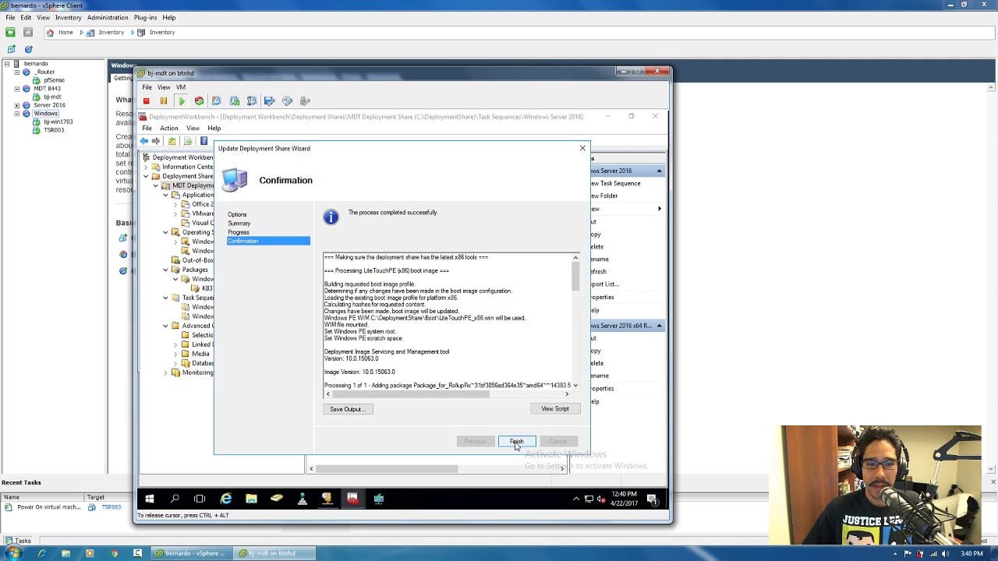
pyautogui.click(516, 442)
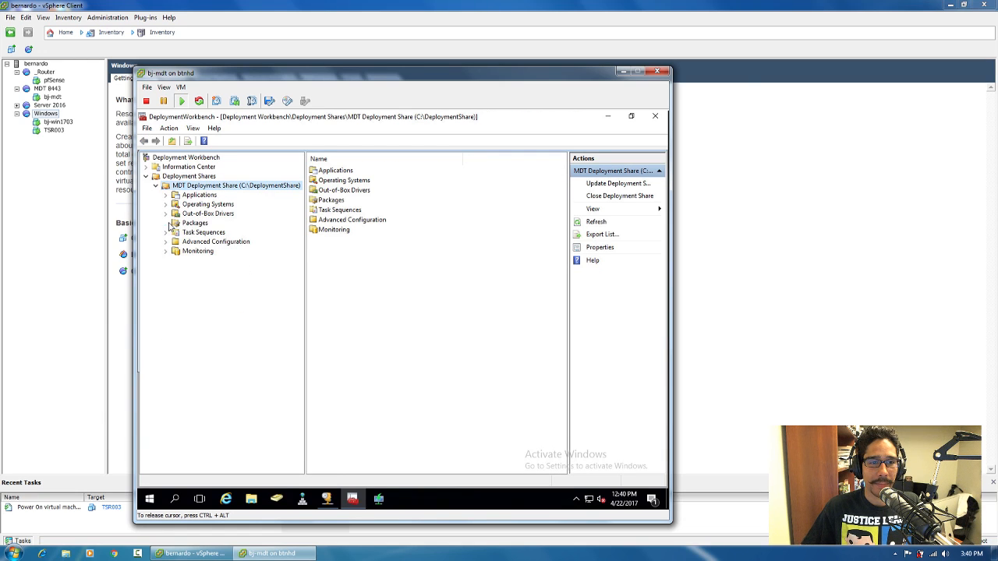
# Delete the KB3112522 folder from the Windows Server 2016 x64 packages, forcing removal of copies in other folders
pyautogui.click(166, 223)
pyautogui.click(185, 233)
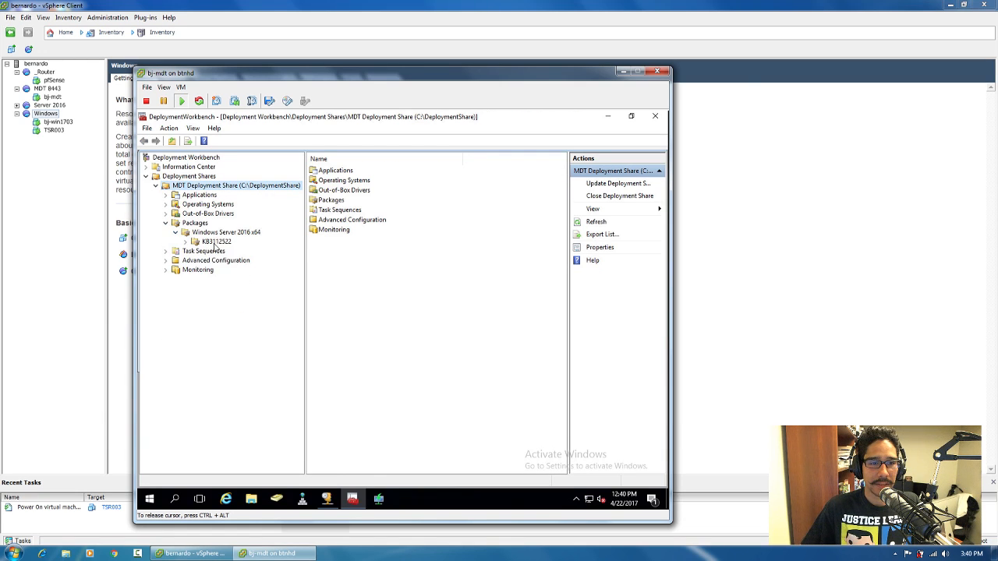
pyautogui.click(216, 243)
pyautogui.rightClick(216, 243)
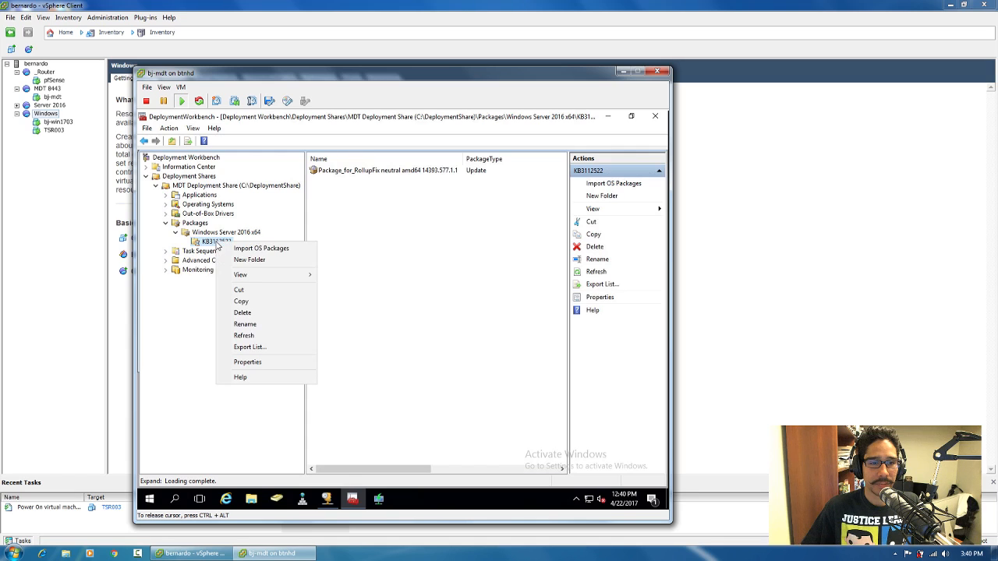
pyautogui.click(264, 311)
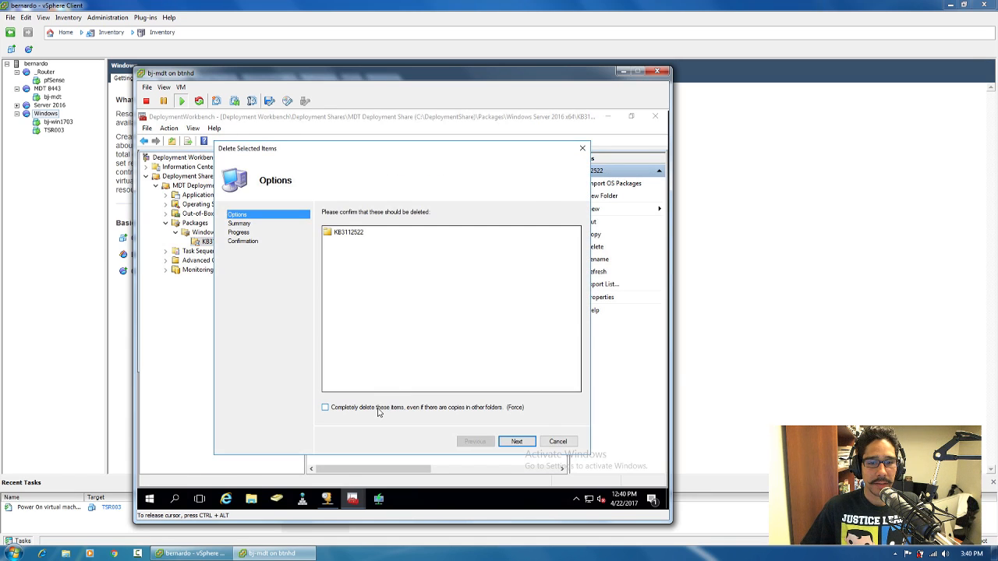
pyautogui.click(380, 408)
pyautogui.click(516, 442)
pyautogui.click(515, 441)
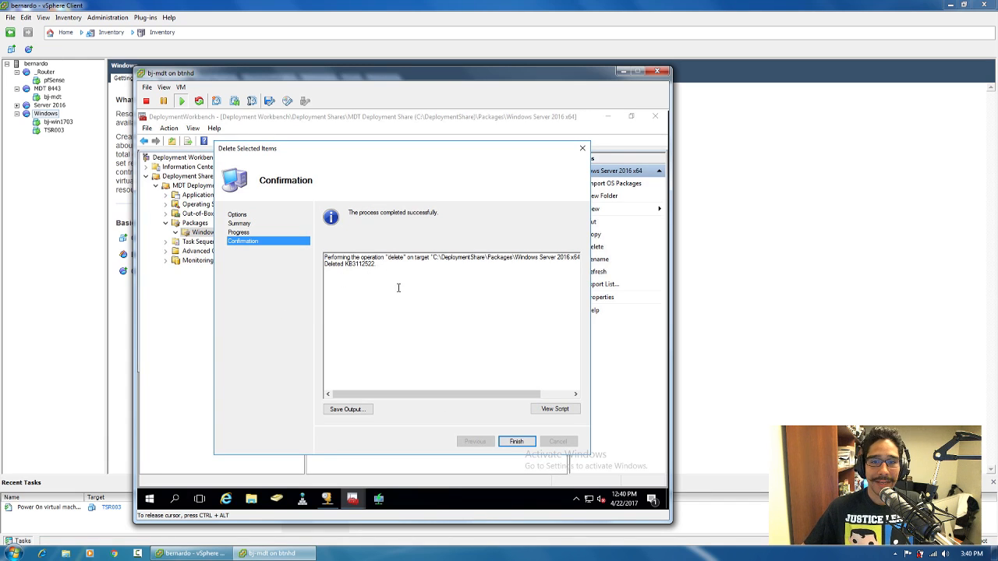
pyautogui.click(516, 447)
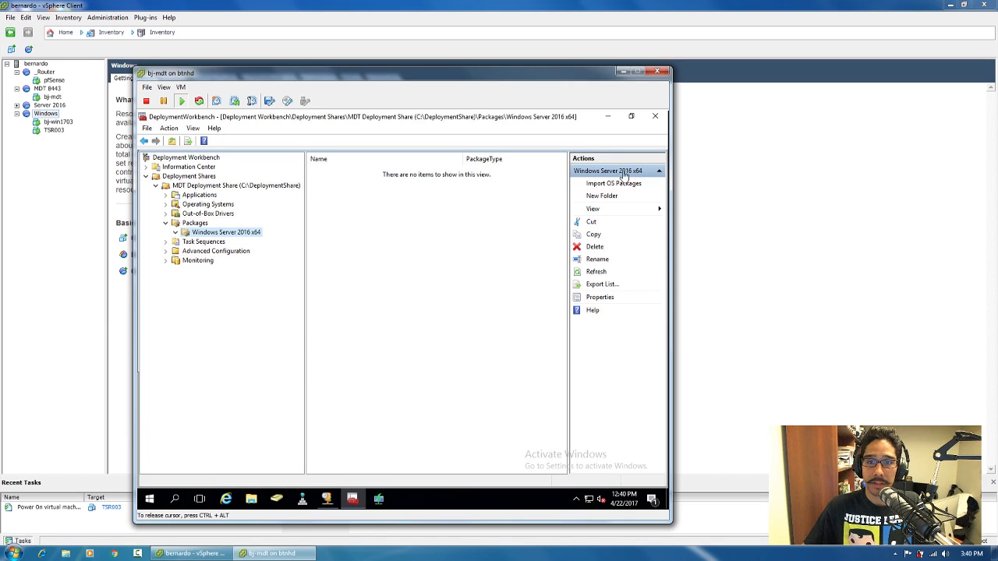
# Check the update file inside KB4016635 in the desktop's BTNHD folder and copy that folder's name
pyautogui.click(655, 115)
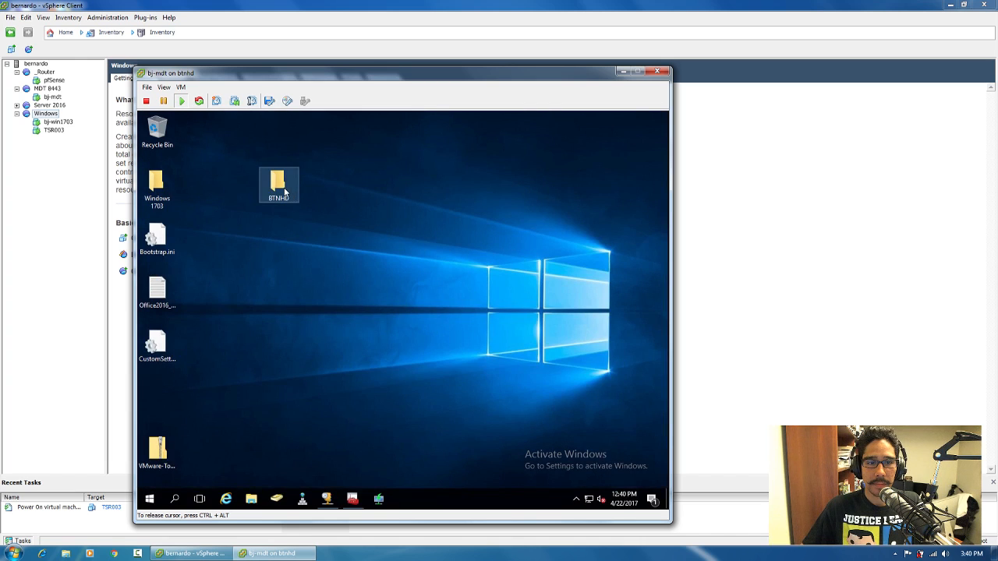
pyautogui.doubleClick(285, 192)
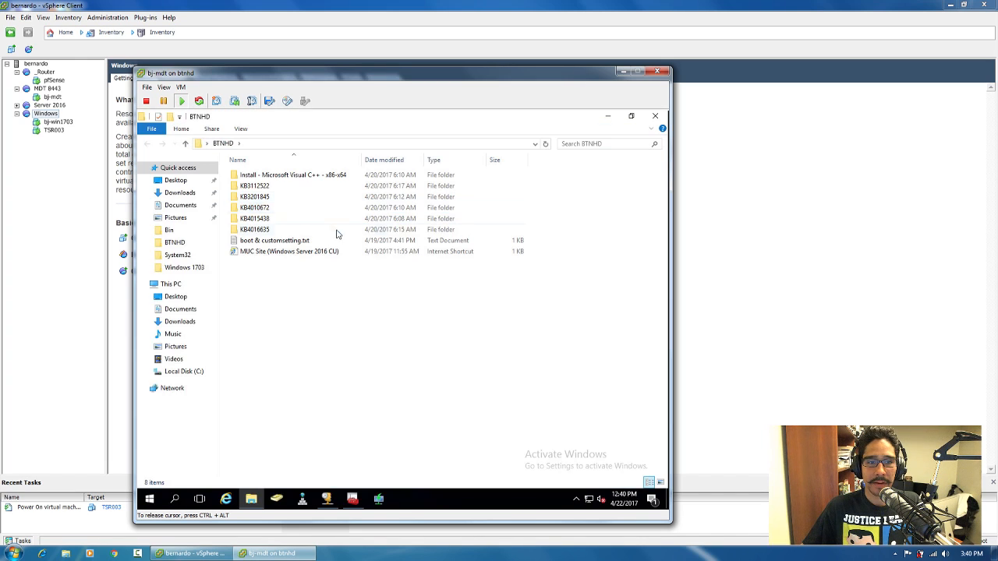
pyautogui.doubleClick(258, 230)
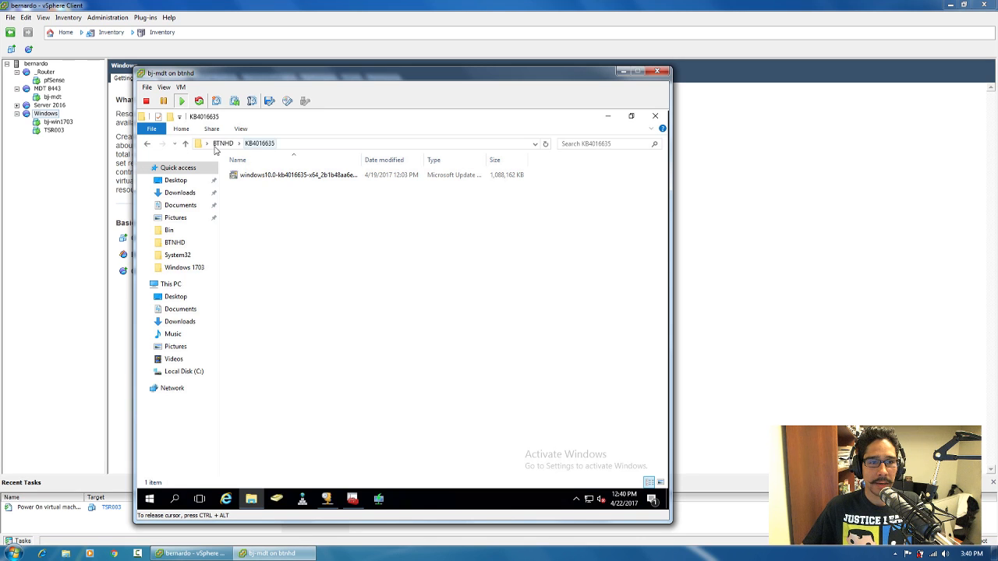
pyautogui.click(217, 146)
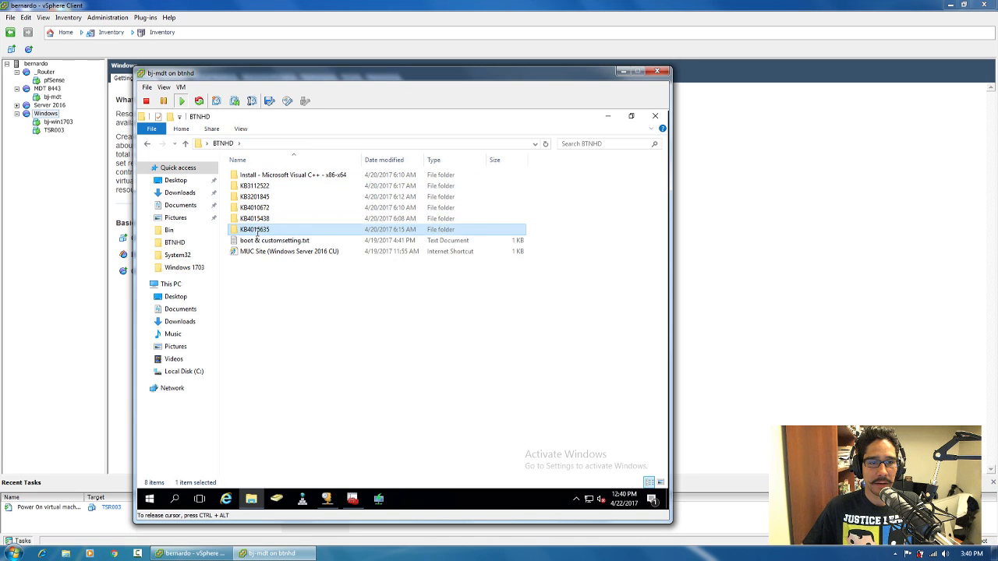
pyautogui.click(257, 230)
pyautogui.hotkey('ctrl', 'c')
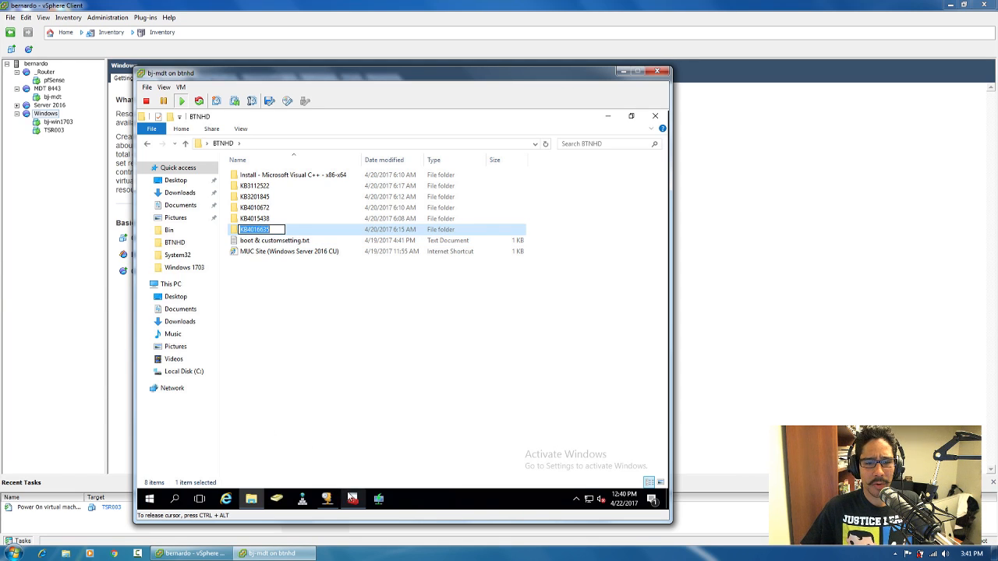
# In Deployment Workbench, create a folder named KB4016635 under the Windows Server 2016 x64 packages and finish the wizard
pyautogui.click(328, 499)
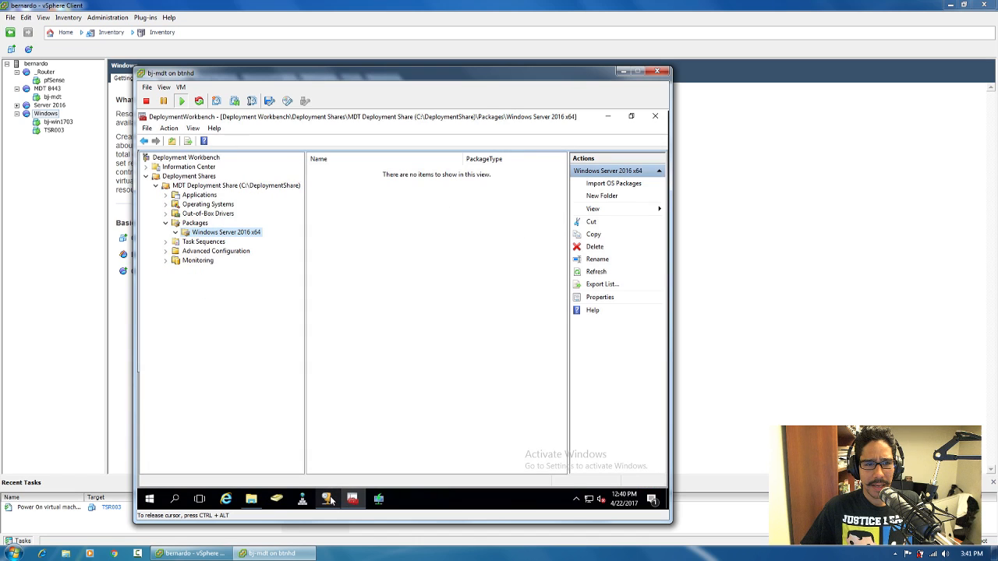
pyautogui.rightClick(231, 235)
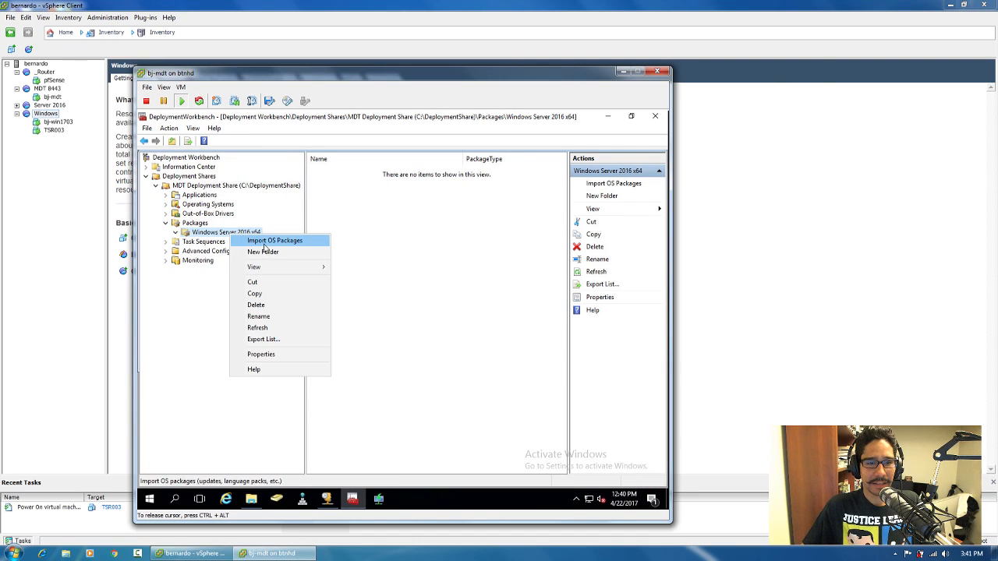
pyautogui.click(265, 252)
pyautogui.hotkey('ctrl', 'v')
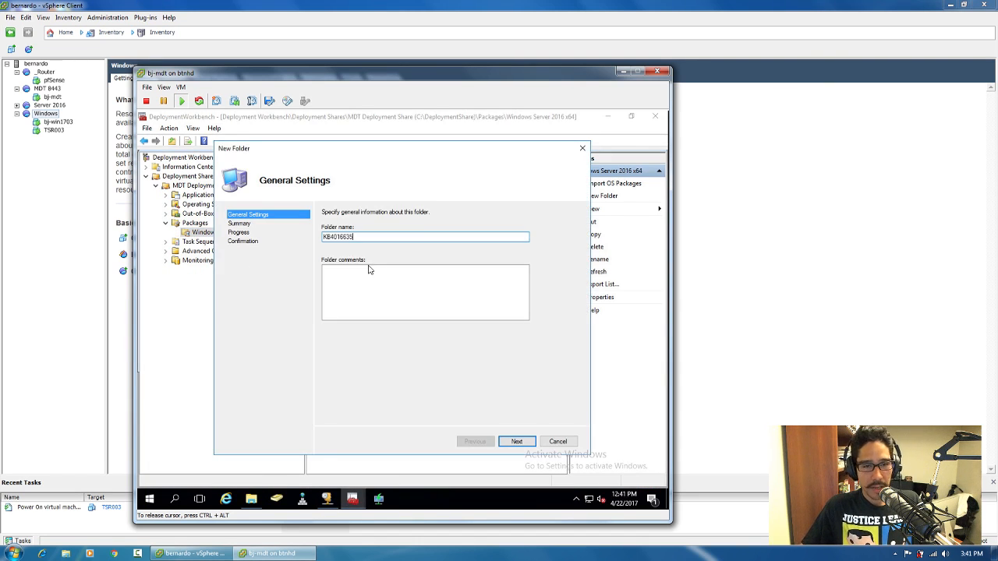
pyautogui.click(517, 442)
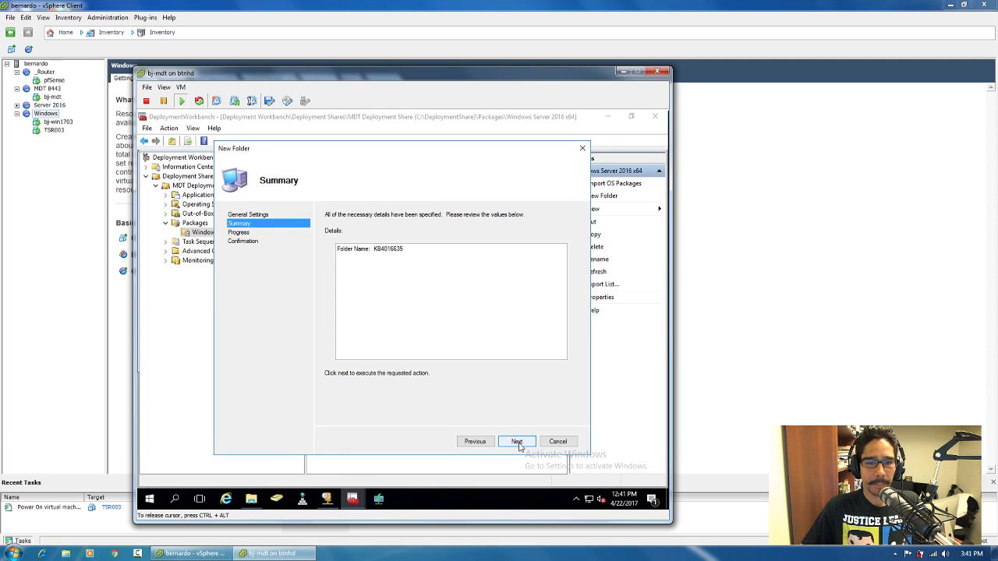
pyautogui.click(518, 443)
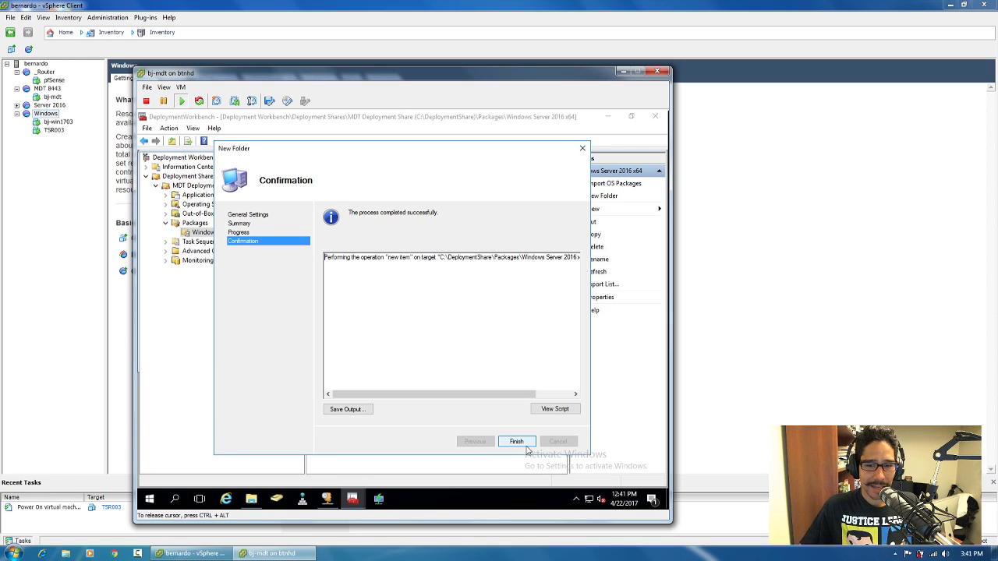
pyautogui.click(515, 443)
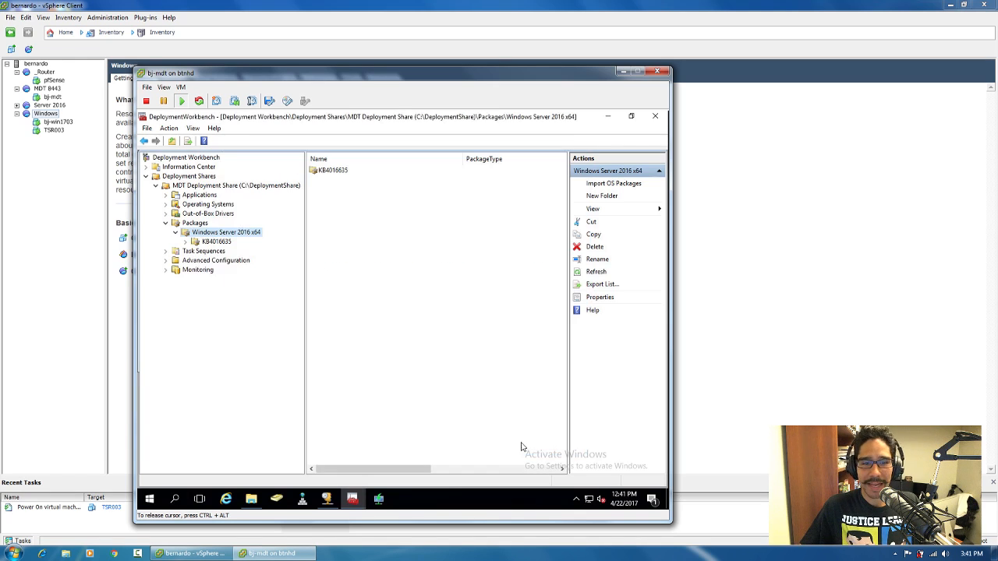
# Import the OS package from the desktop's BTNHD\KB4016635 directory into the KB4016635 packages folder and finish the wizard
pyautogui.click(216, 242)
pyautogui.rightClick(218, 244)
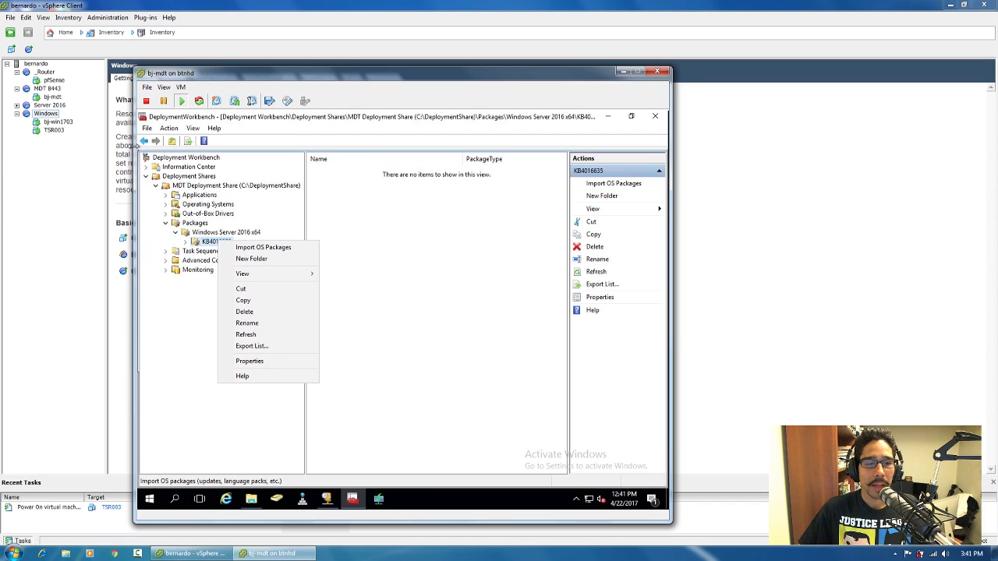
pyautogui.click(269, 248)
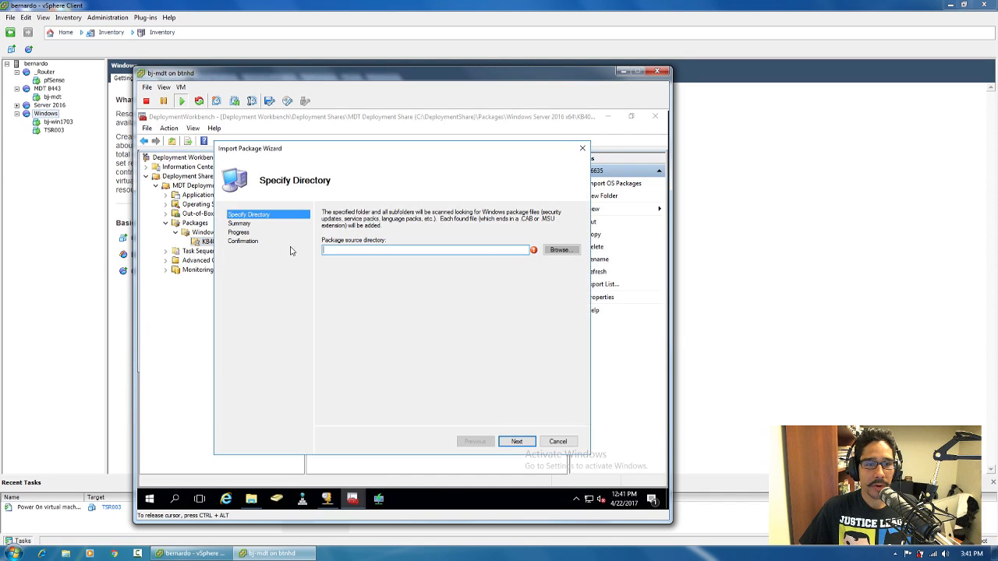
pyautogui.click(558, 250)
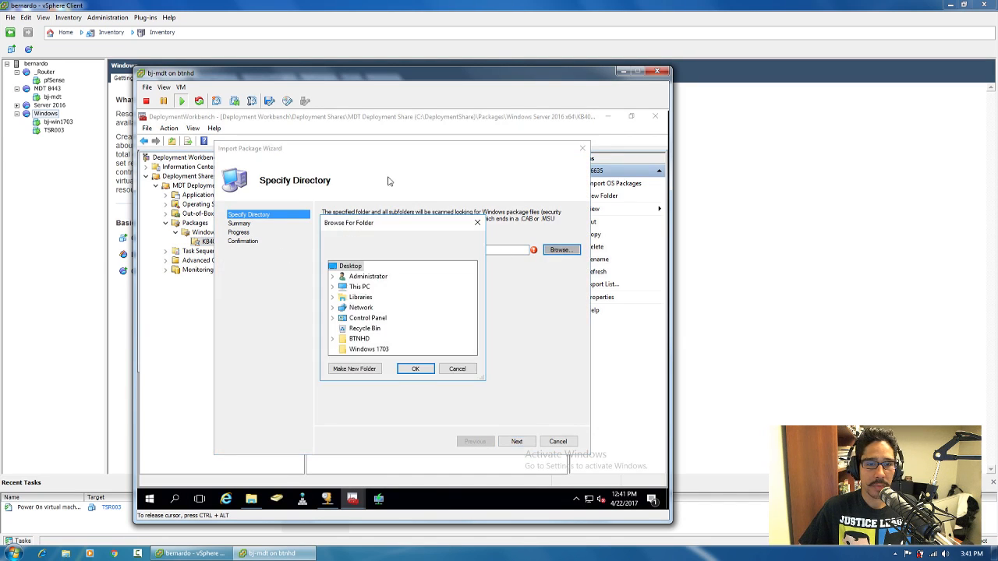
pyautogui.click(332, 338)
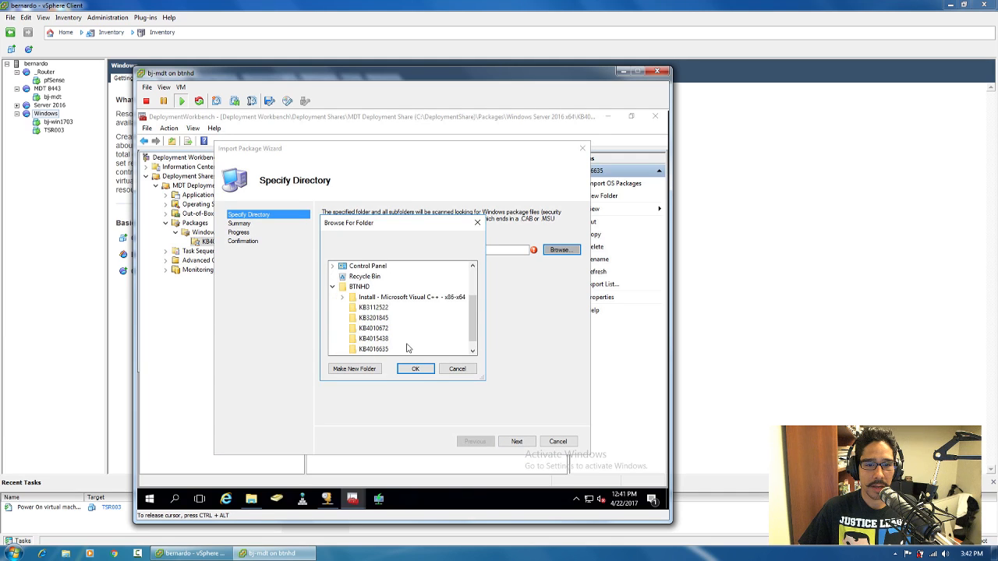
pyautogui.scroll(-1, 406, 348)
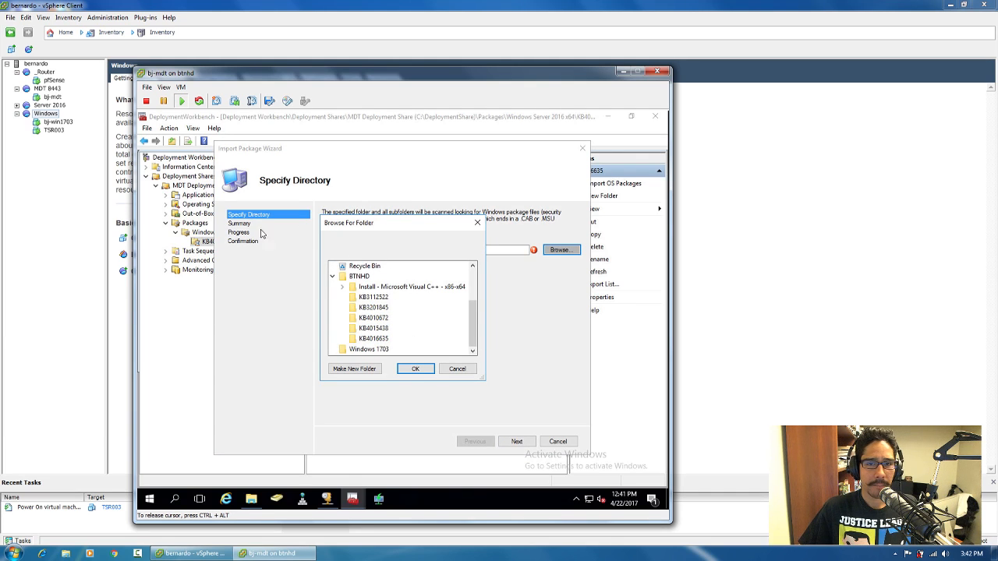
pyautogui.click(379, 339)
pyautogui.click(415, 369)
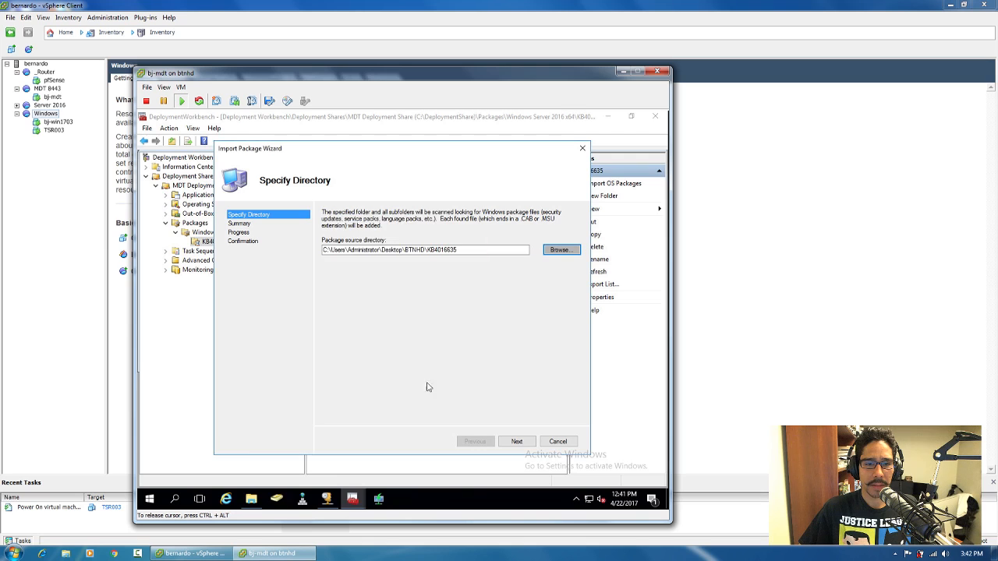
pyautogui.click(517, 442)
pyautogui.click(516, 441)
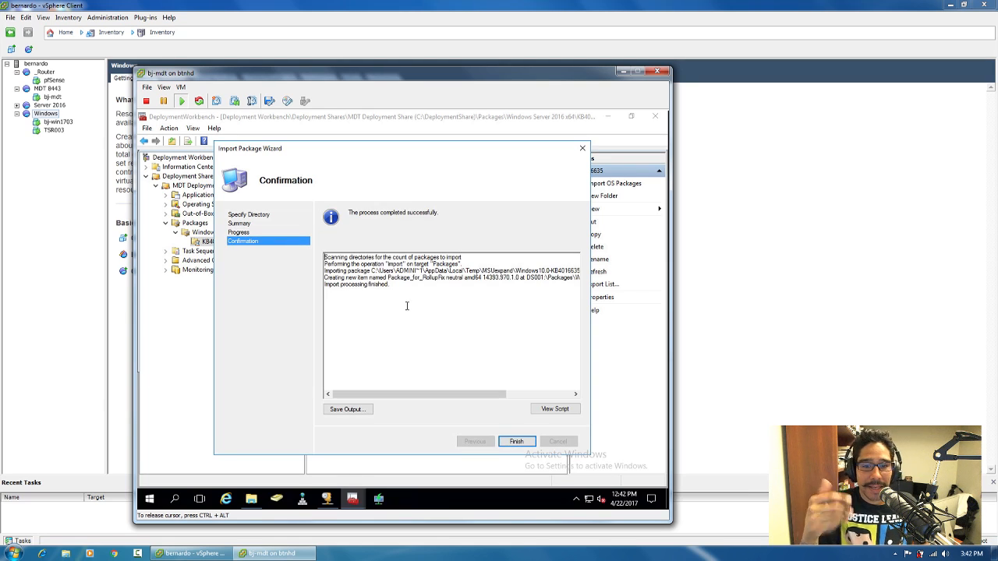
pyautogui.click(516, 442)
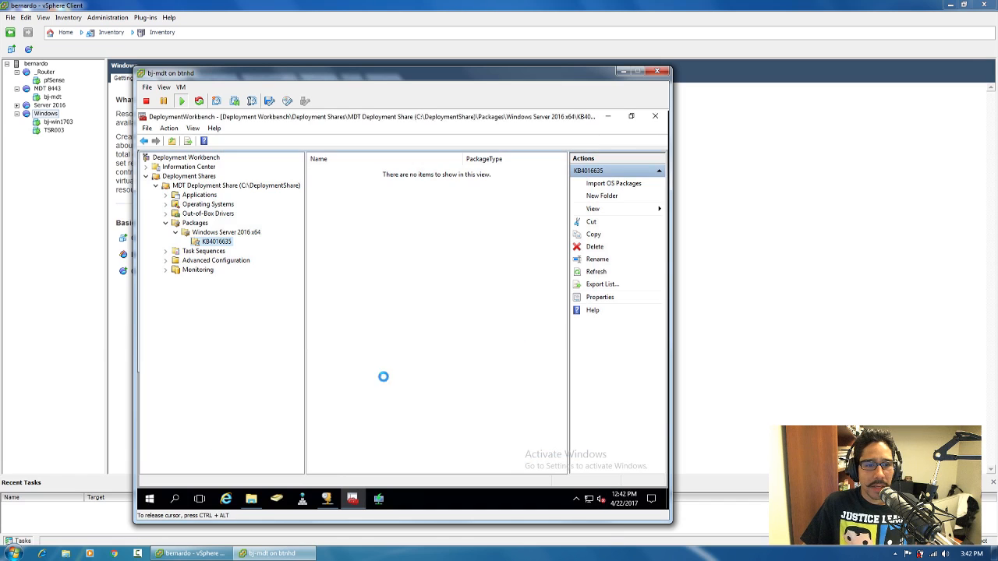
# Start updating the MDT deployment share with the optimized boot image updating process
pyautogui.rightClick(207, 188)
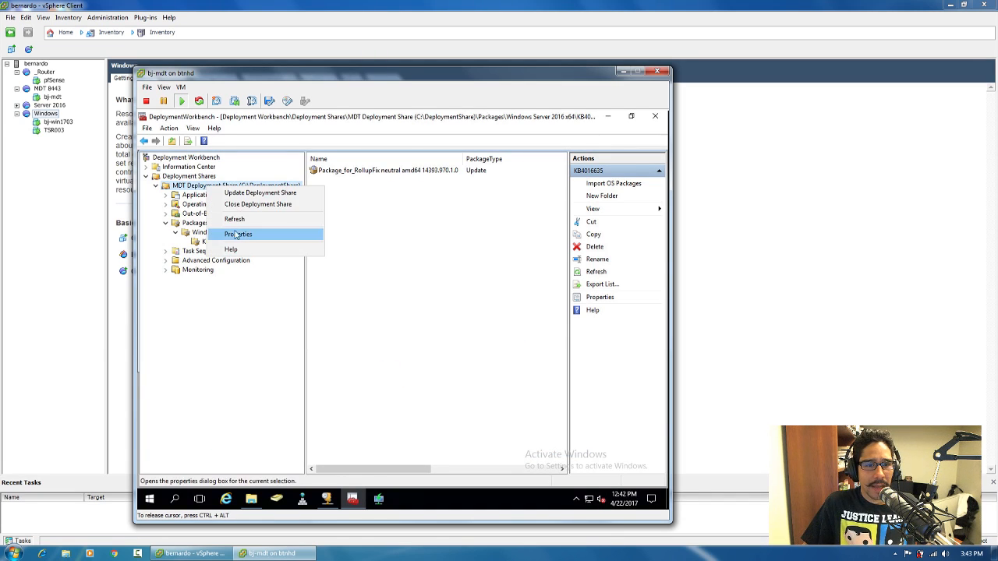
pyautogui.click(239, 195)
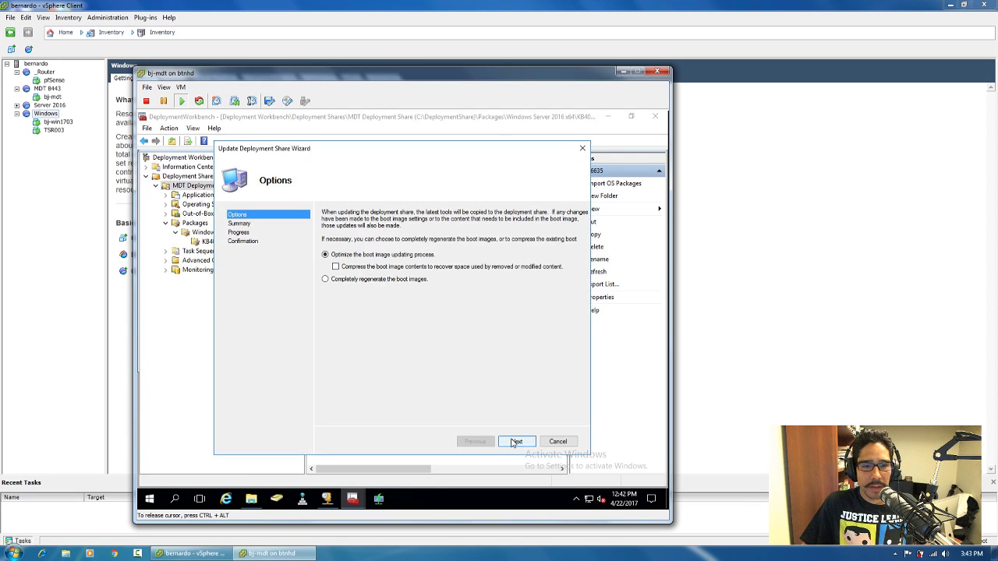
pyautogui.click(516, 441)
pyautogui.click(516, 442)
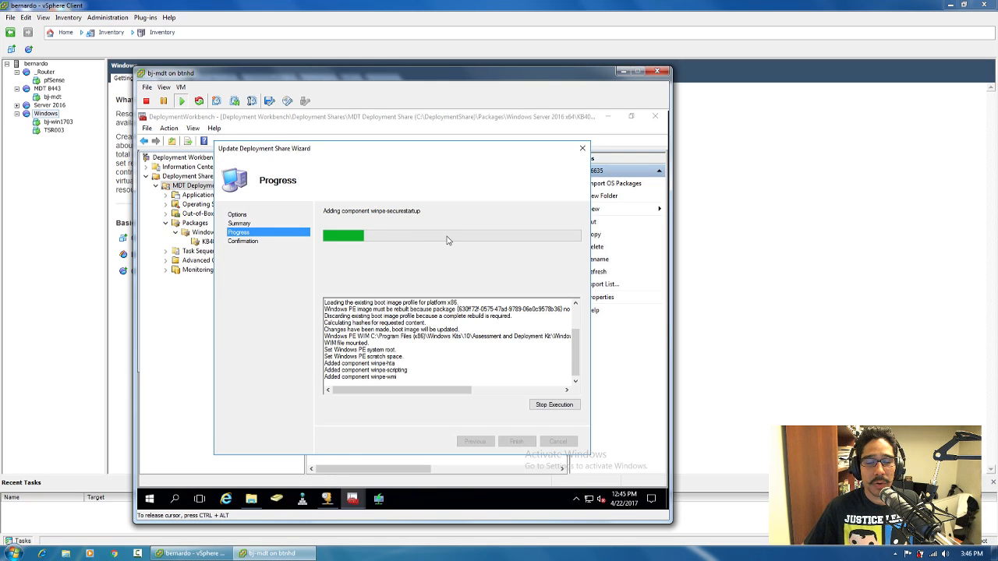
pyautogui.moveTo(347, 149); pyautogui.dragTo(386, 146)
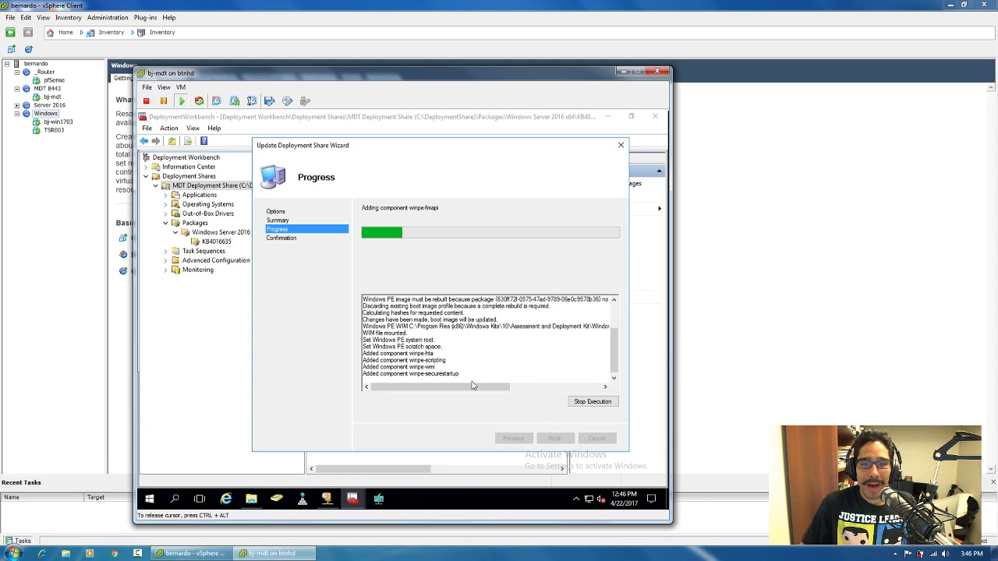
# Minimize the bj-mdt console and start a new virtual machine named TSR004 in the Server 2016 resource pool
pyautogui.click(624, 72)
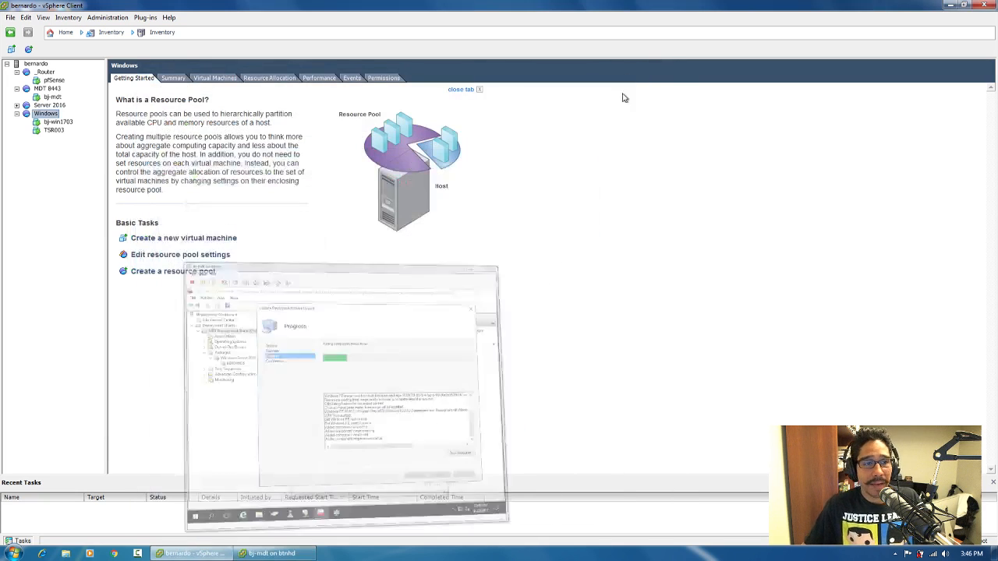
pyautogui.click(17, 105)
pyautogui.rightClick(52, 107)
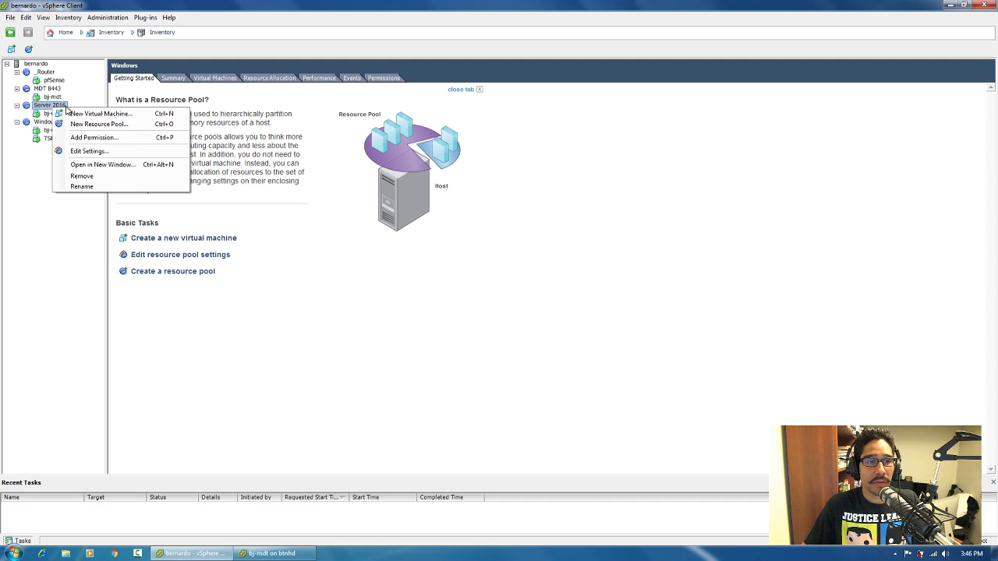
pyautogui.click(93, 114)
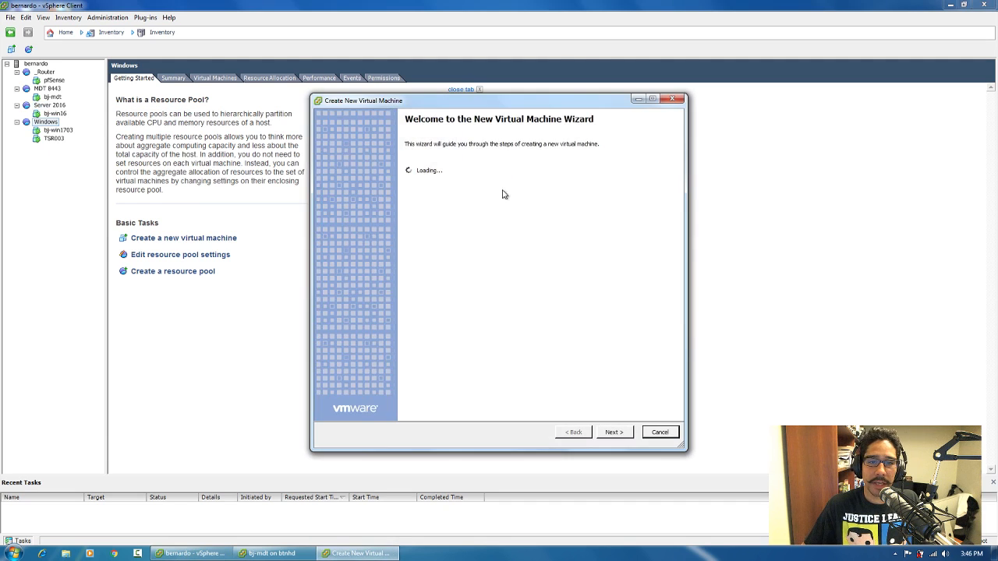
pyautogui.click(615, 433)
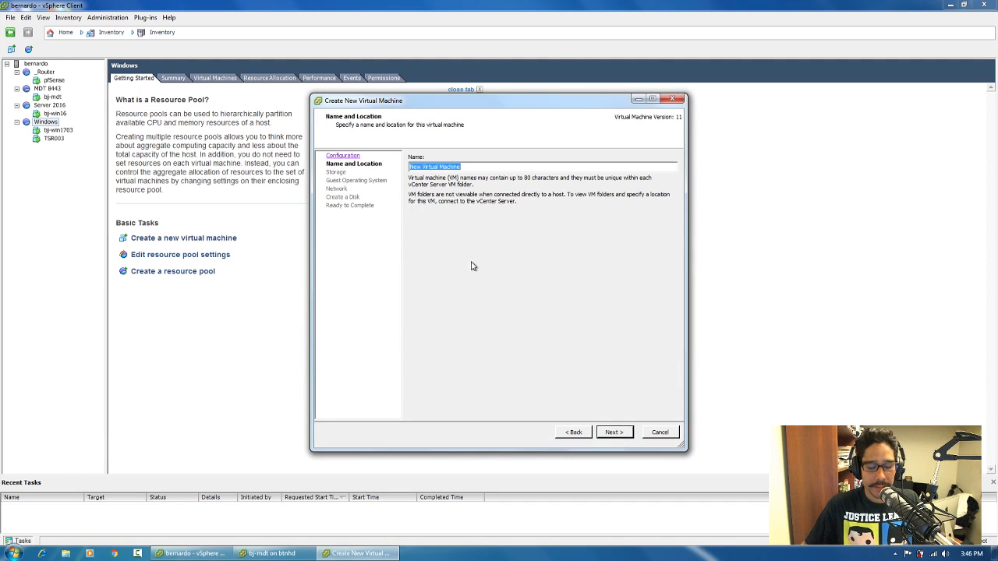
pyautogui.write('TSR')
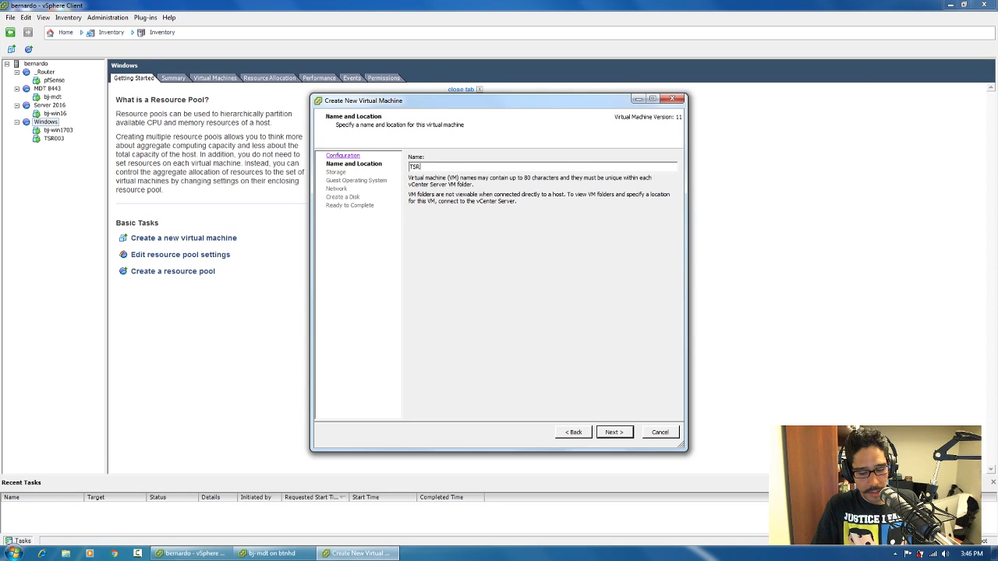
pyautogui.write('004')
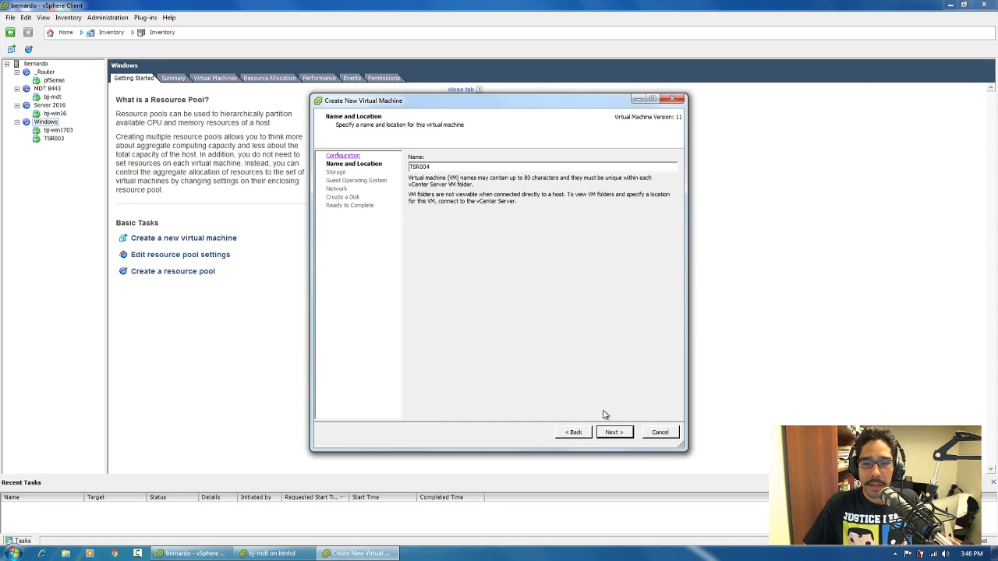
pyautogui.click(621, 438)
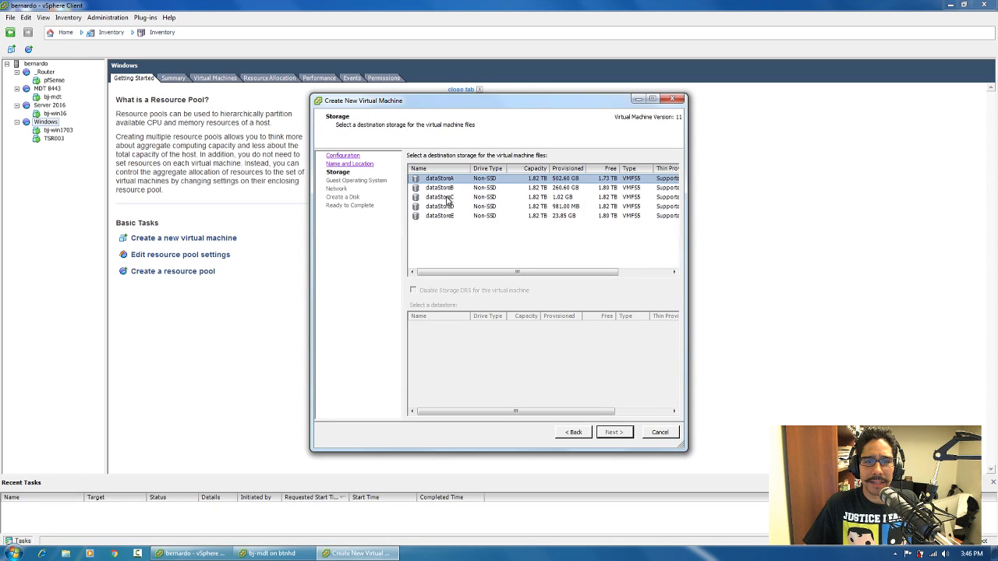
# Store the new virtual machine on dataStoreC and set its guest system to Microsoft Windows Server 2016 (64-bit)
pyautogui.click(449, 198)
pyautogui.click(607, 436)
pyautogui.click(507, 223)
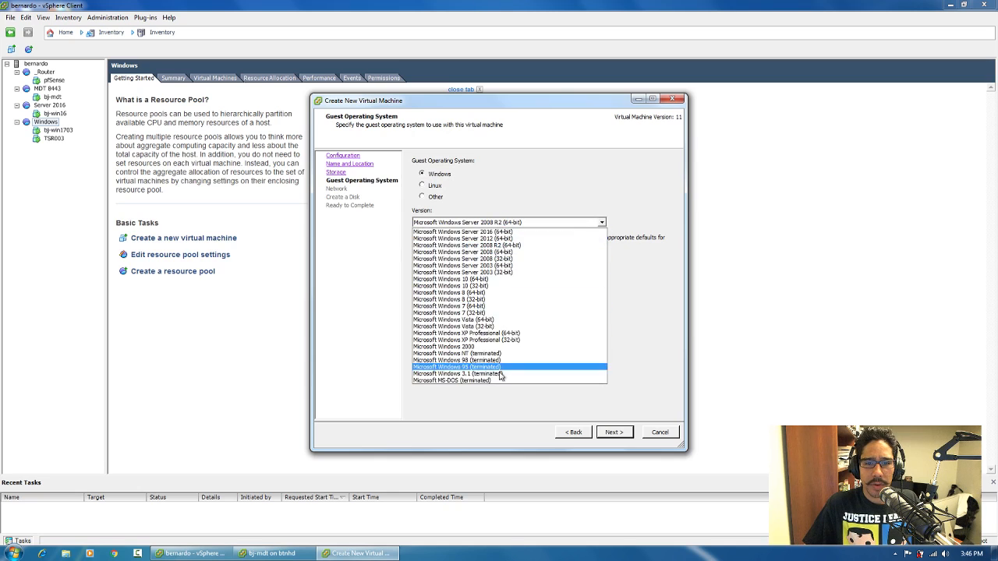
pyautogui.click(511, 232)
pyautogui.click(611, 434)
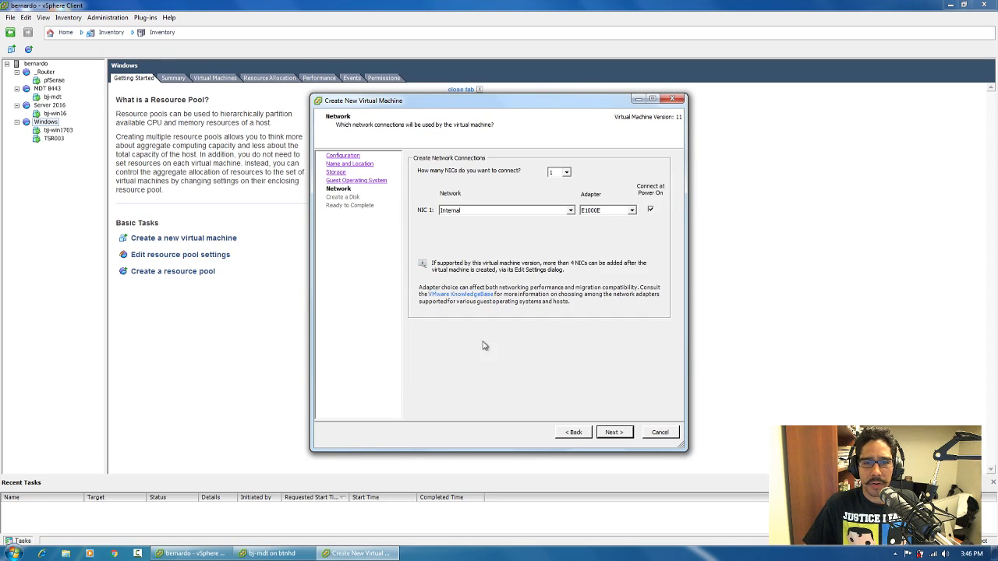
# Connect the new virtual machine's NIC 1 to the NAT Network
pyautogui.click(473, 211)
pyautogui.click(474, 224)
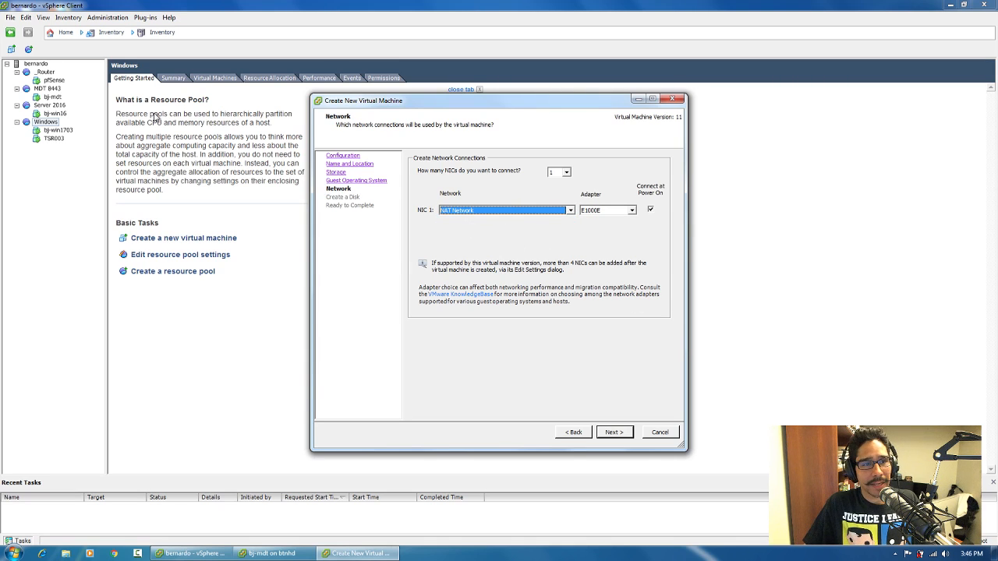
pyautogui.click(614, 434)
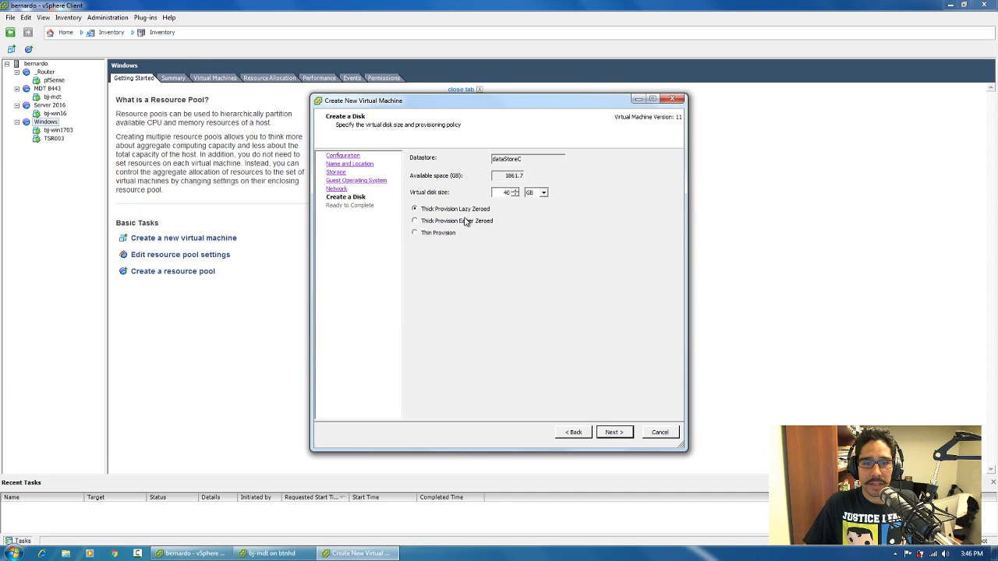
# Give the virtual machine a 100 GB thin-provisioned disk and finish creating it
pyautogui.doubleClick(504, 193)
pyautogui.write('1000')
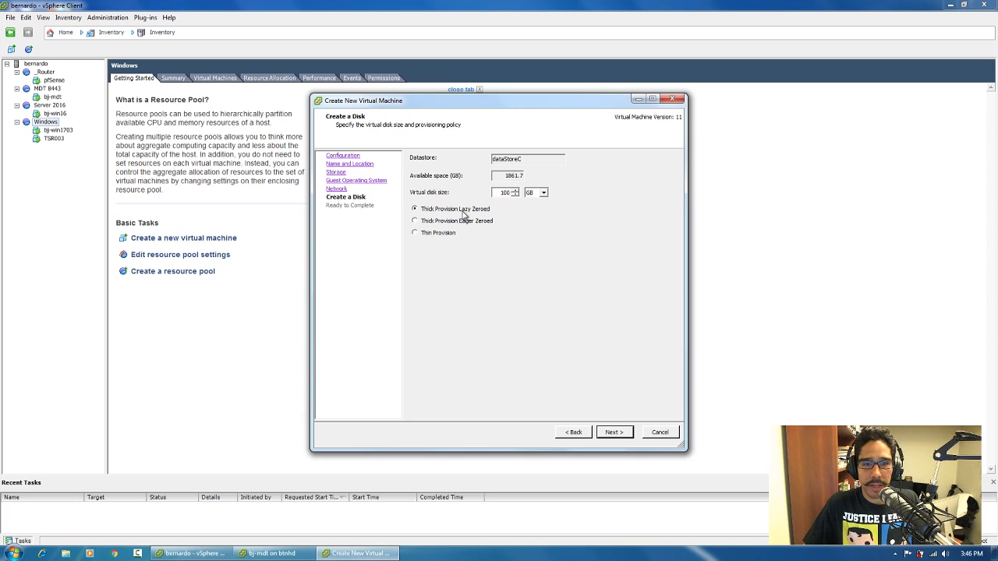
pyautogui.click(435, 235)
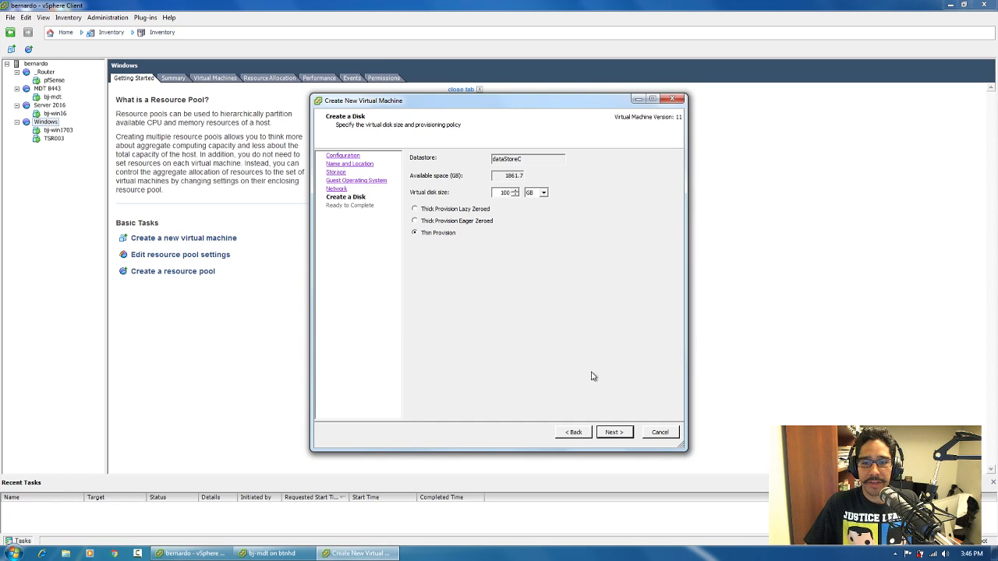
pyautogui.click(615, 433)
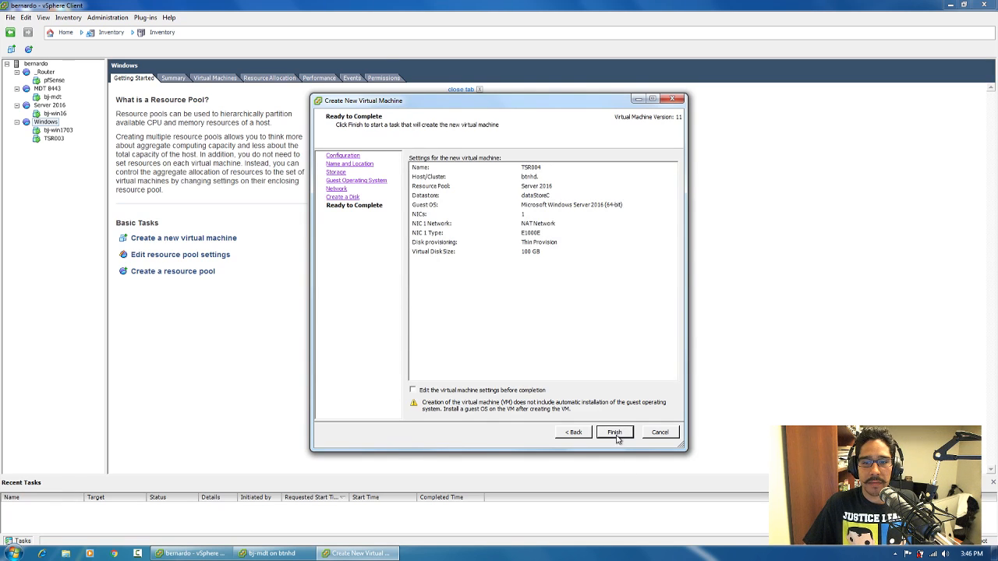
pyautogui.click(615, 433)
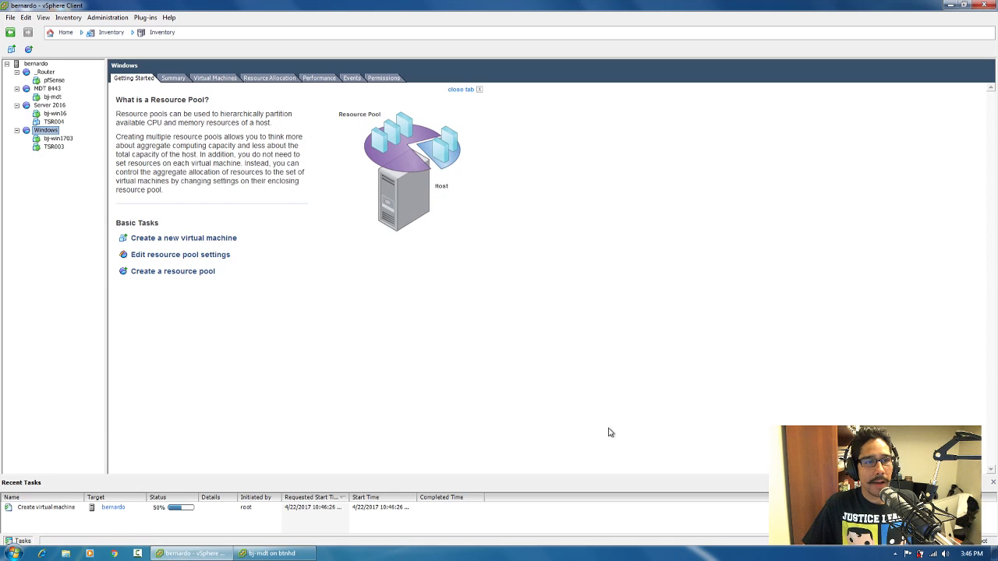
# Return to the bj-mdt console and check the latest log entries of the deployment share update
pyautogui.click(268, 557)
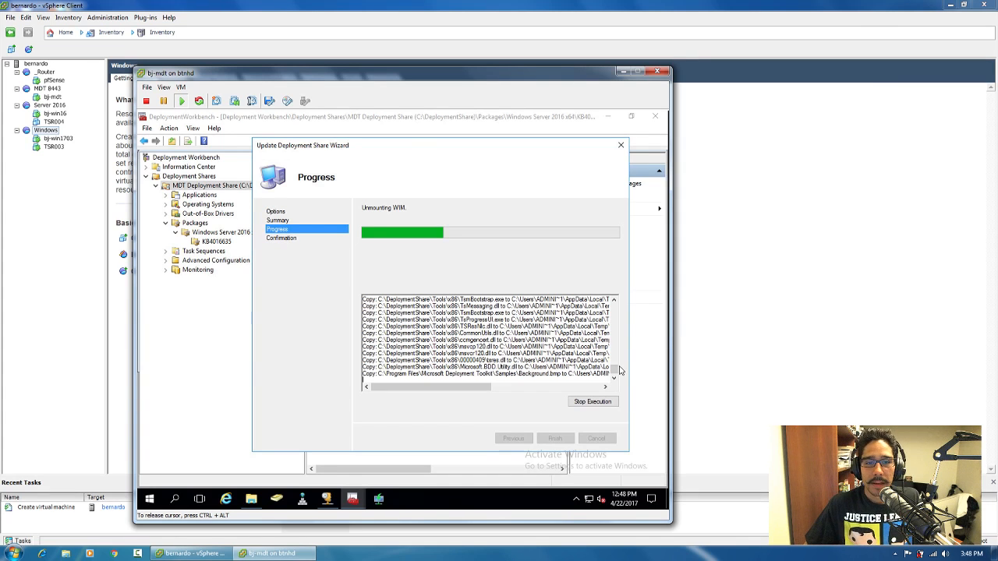
pyautogui.moveTo(614, 369)
pyautogui.mouseDown()
pyautogui.moveTo(622, 319)
pyautogui.moveTo(616, 375)
pyautogui.mouseUp()
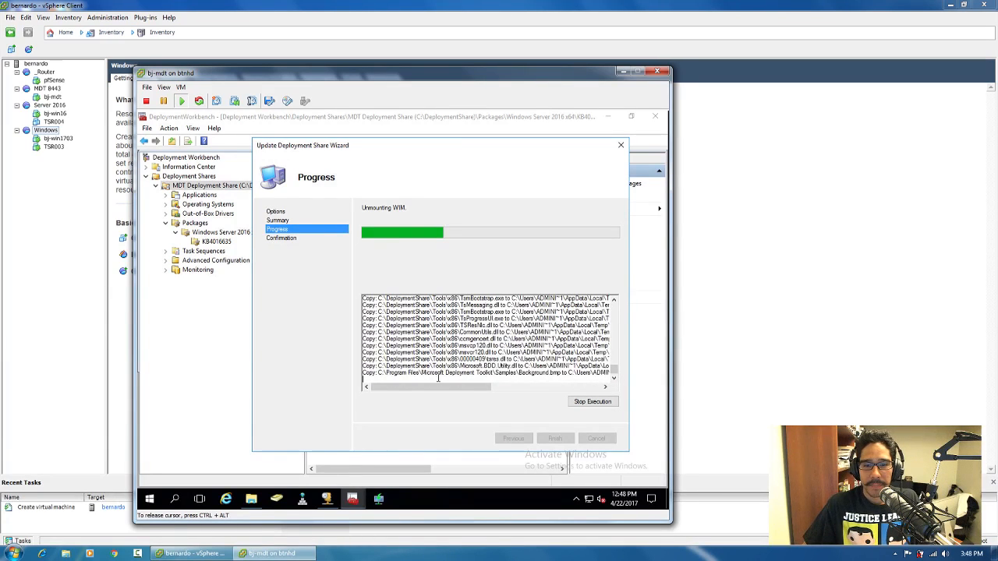
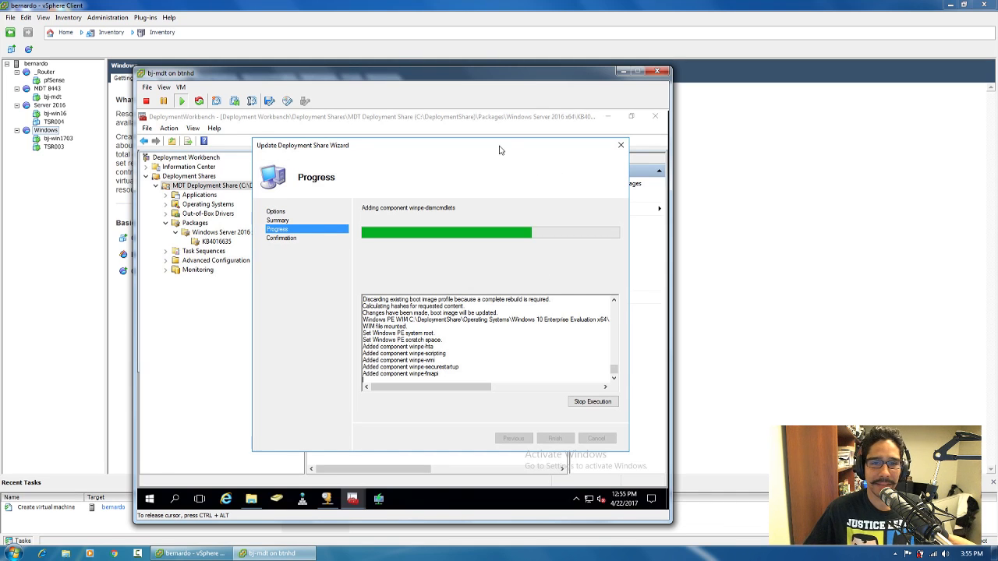
# Monitor the deployment share update until it completes, and close its wizard
pyautogui.moveTo(482, 145); pyautogui.dragTo(453, 136)
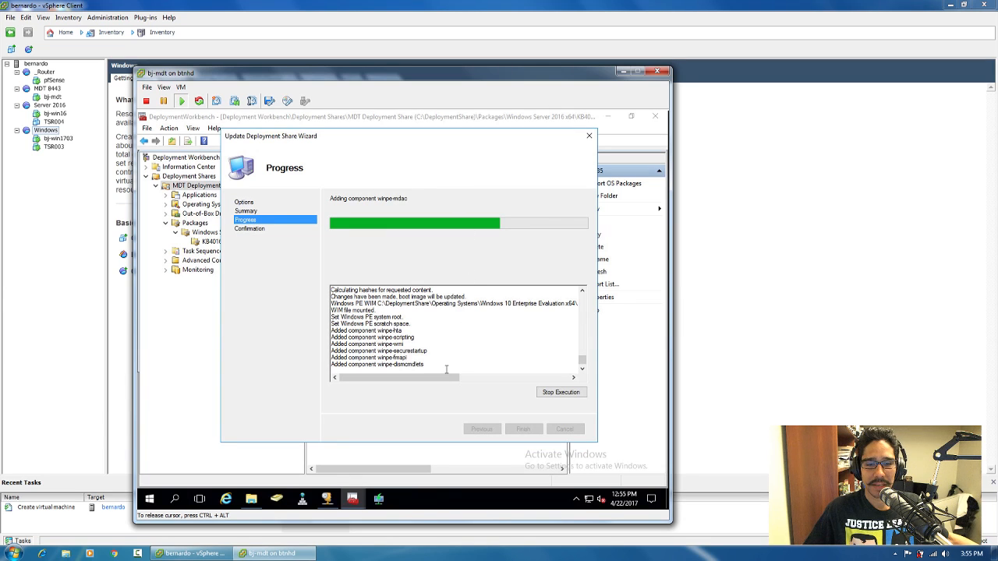
pyautogui.moveTo(447, 379); pyautogui.dragTo(394, 380)
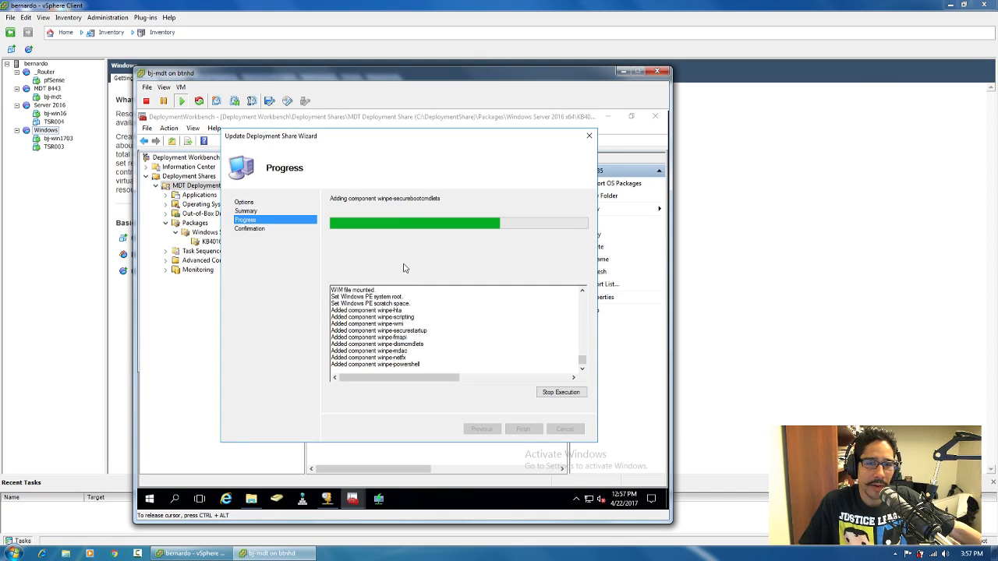
pyautogui.moveTo(390, 134); pyautogui.dragTo(421, 138)
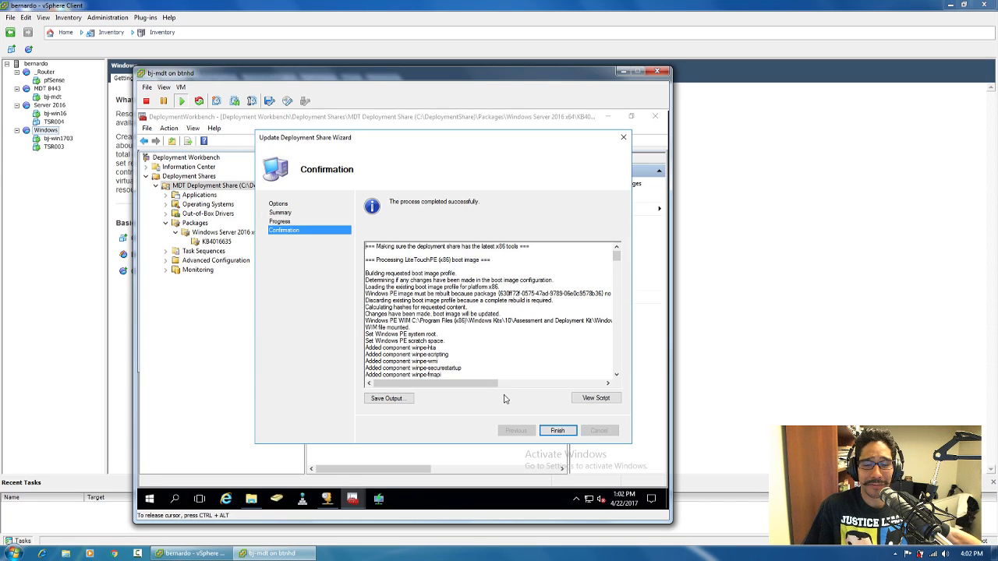
pyautogui.click(558, 431)
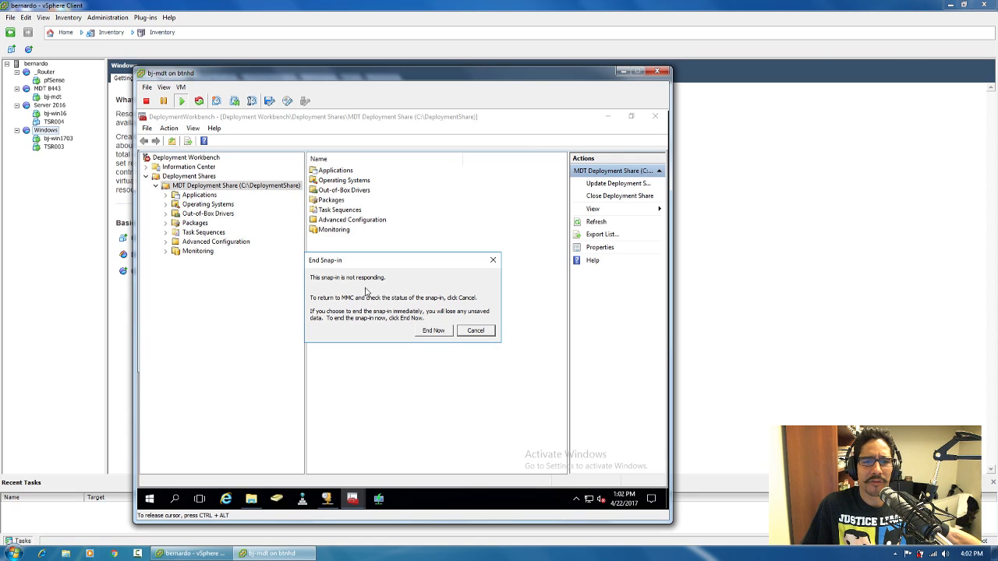
# Dismiss the End Snap-in prompts and close both Deployment Workbench and the BTNHD folder window
pyautogui.click(475, 331)
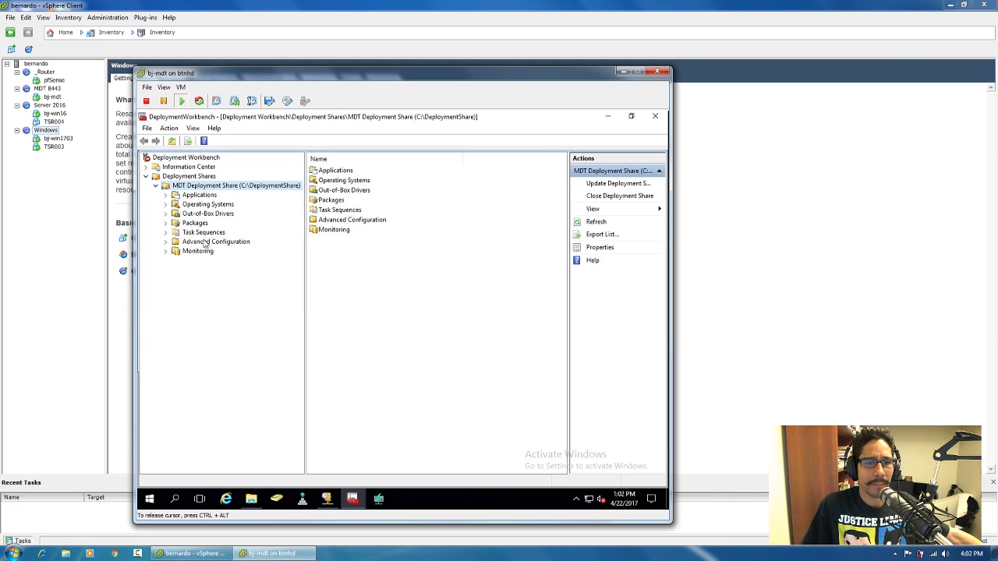
pyautogui.click(166, 242)
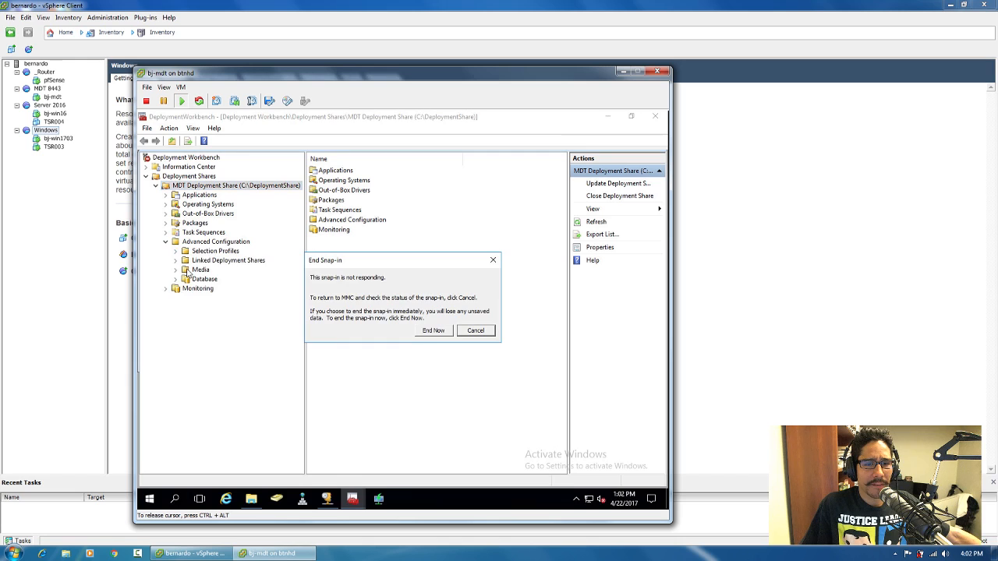
pyautogui.click(473, 337)
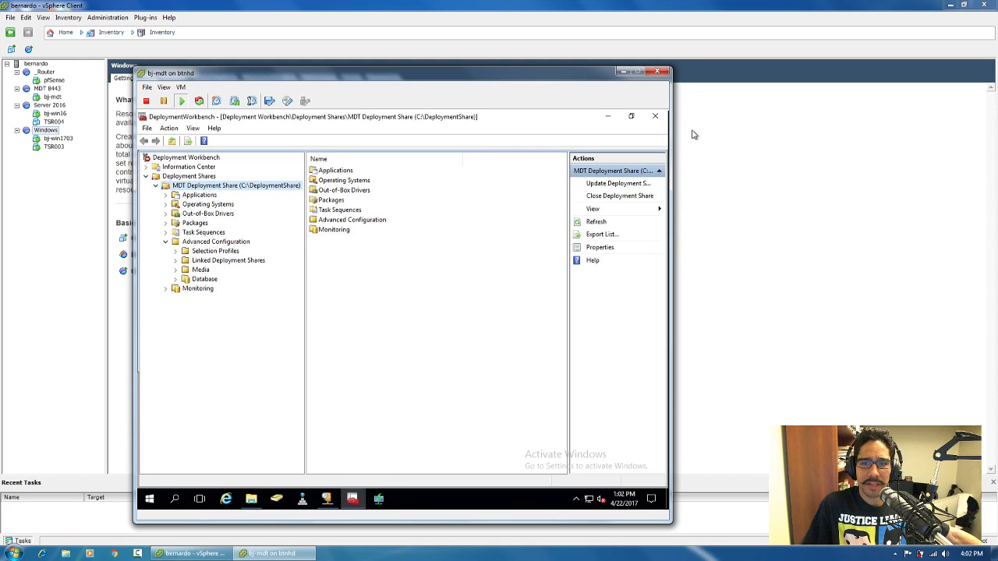
pyautogui.click(655, 116)
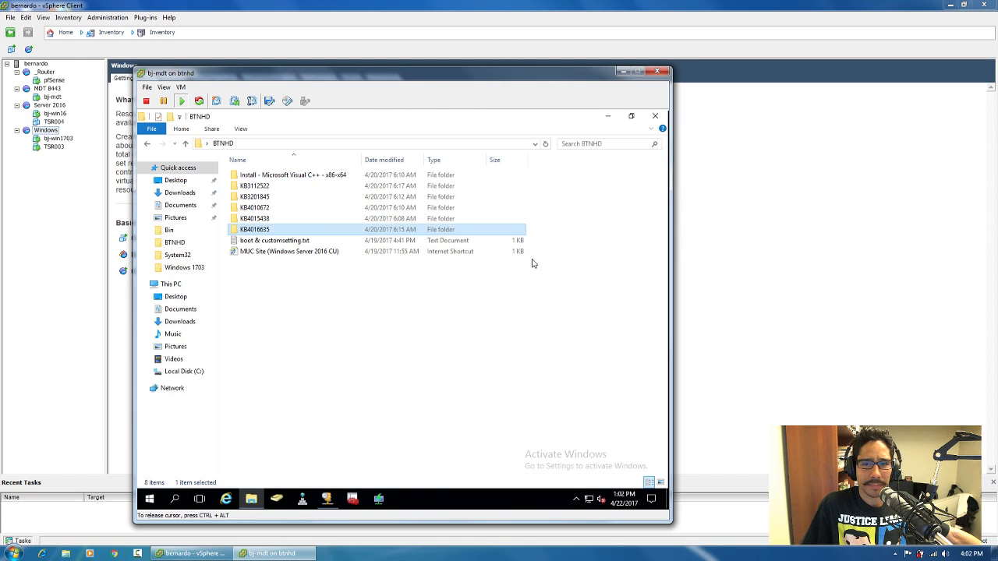
pyautogui.click(655, 116)
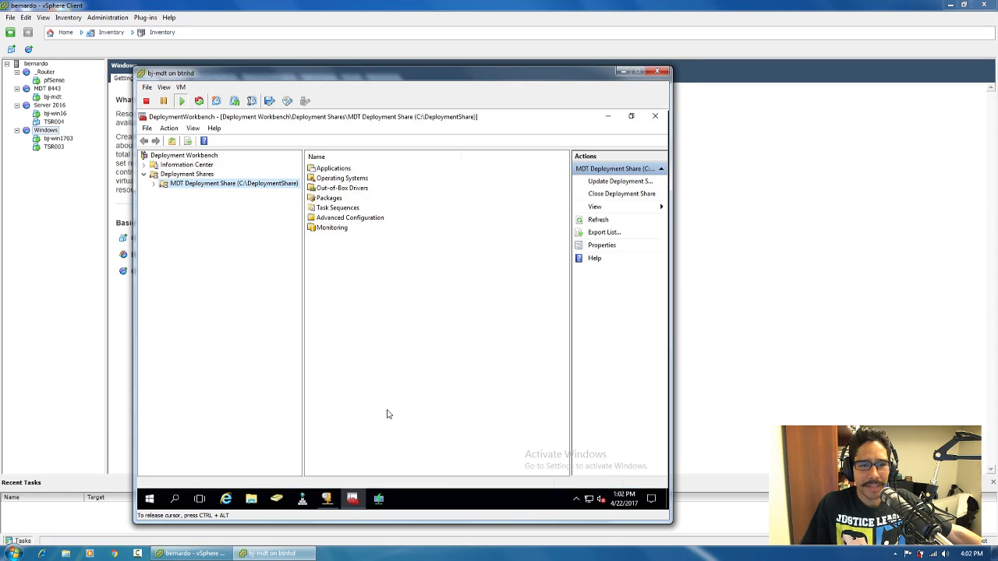
# Include the KB4016635 package folder in the Windows Server 2016 selection profile and save the profile
pyautogui.click(154, 184)
pyautogui.click(164, 222)
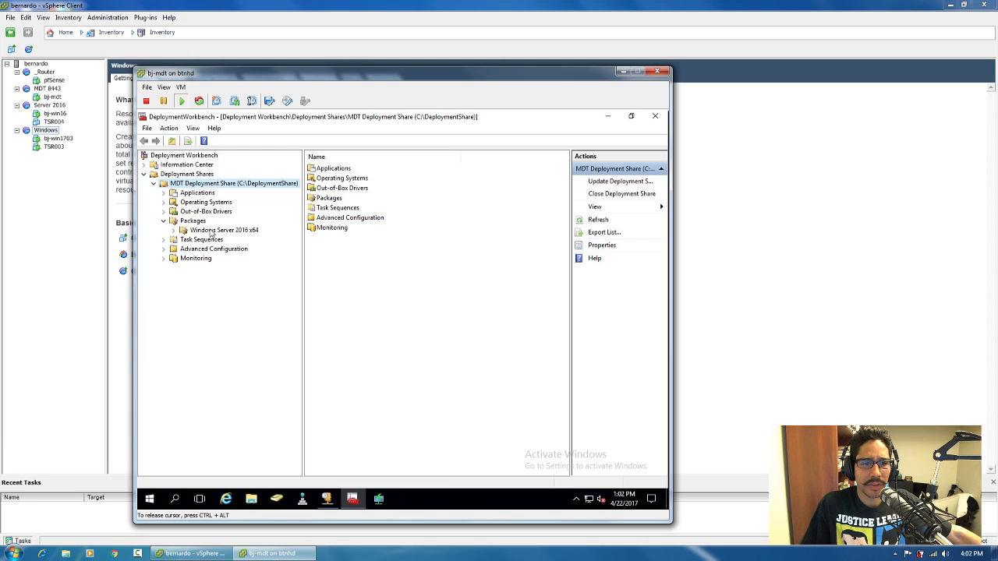
pyautogui.click(174, 231)
pyautogui.click(164, 258)
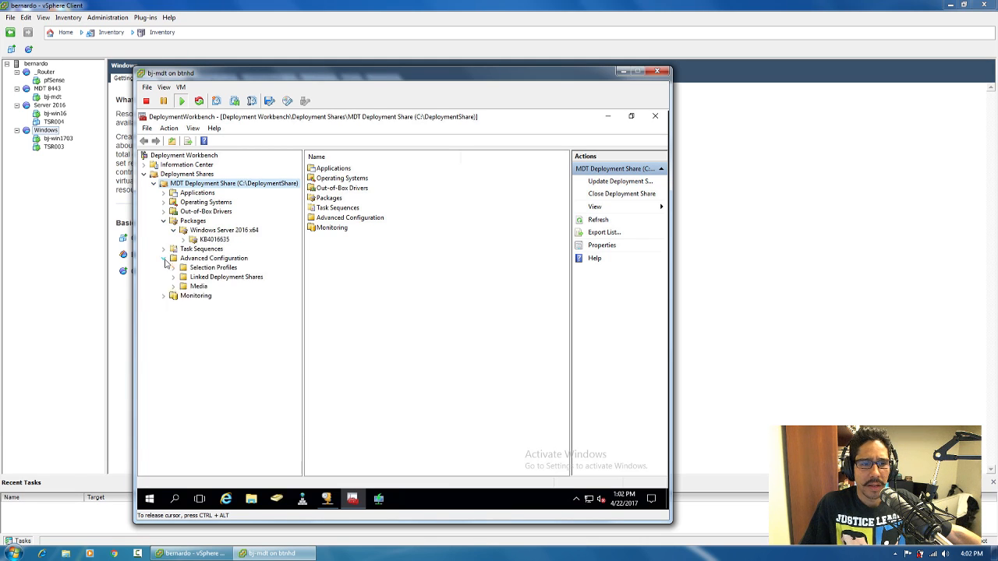
pyautogui.click(206, 267)
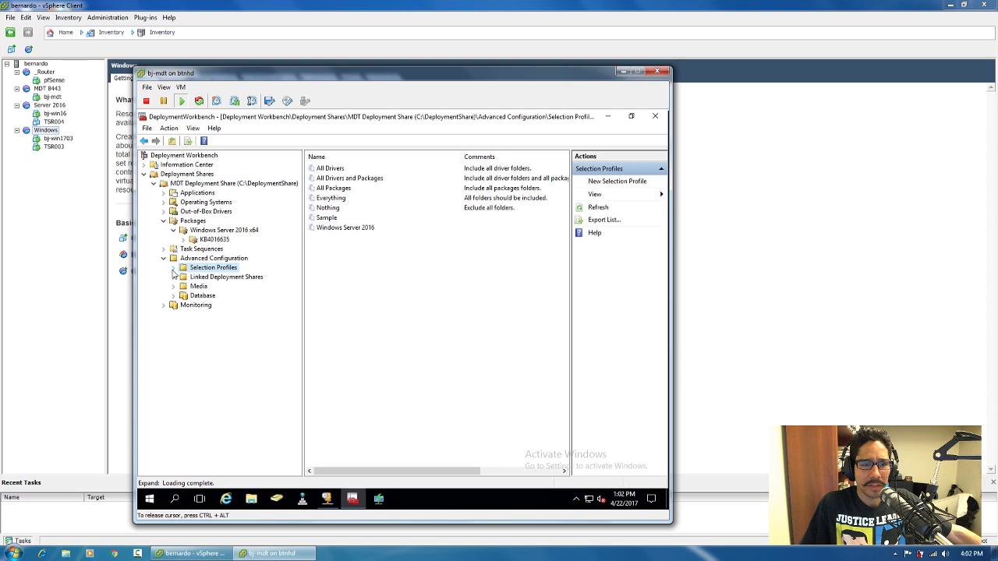
pyautogui.doubleClick(348, 228)
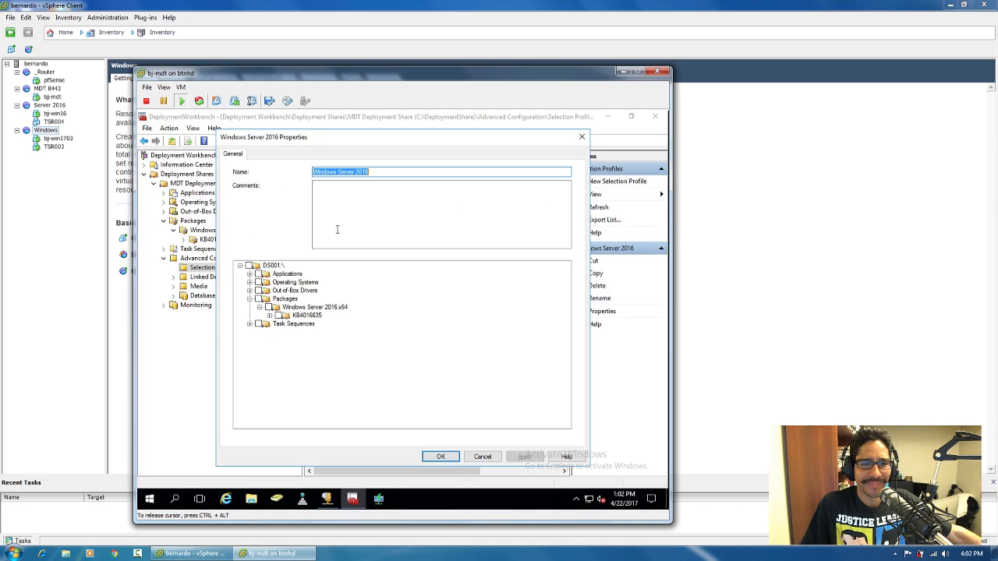
pyautogui.click(279, 316)
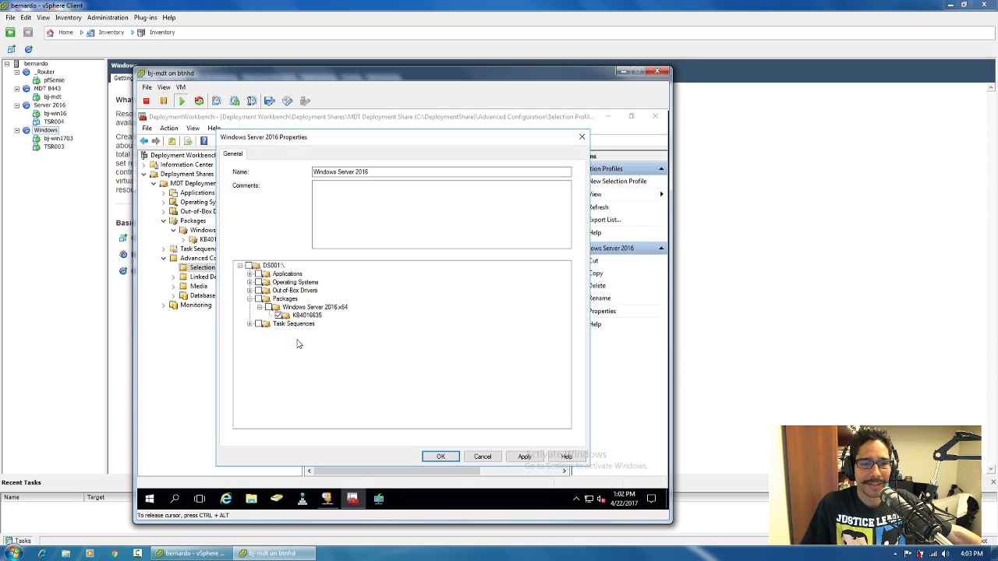
pyautogui.click(524, 456)
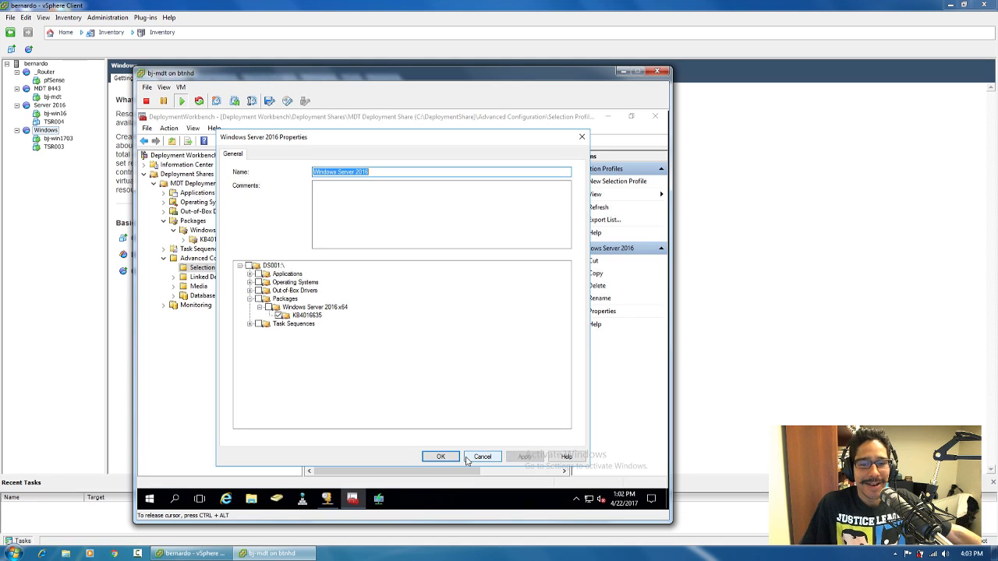
pyautogui.click(441, 458)
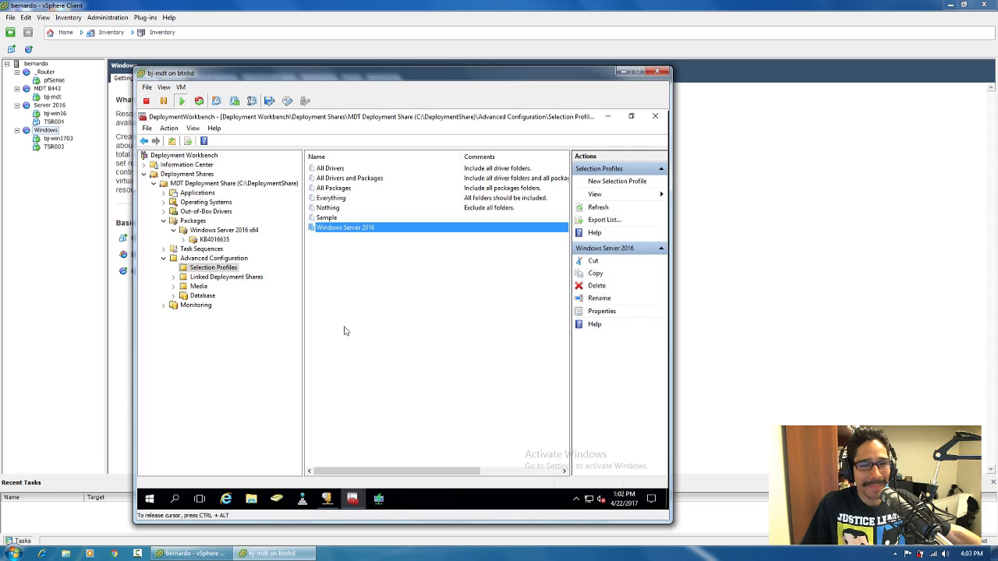
# Update the MDT Deployment Share with the option to optimize the boot image updating process, and finish the wizard
pyautogui.rightClick(254, 185)
pyautogui.click(273, 192)
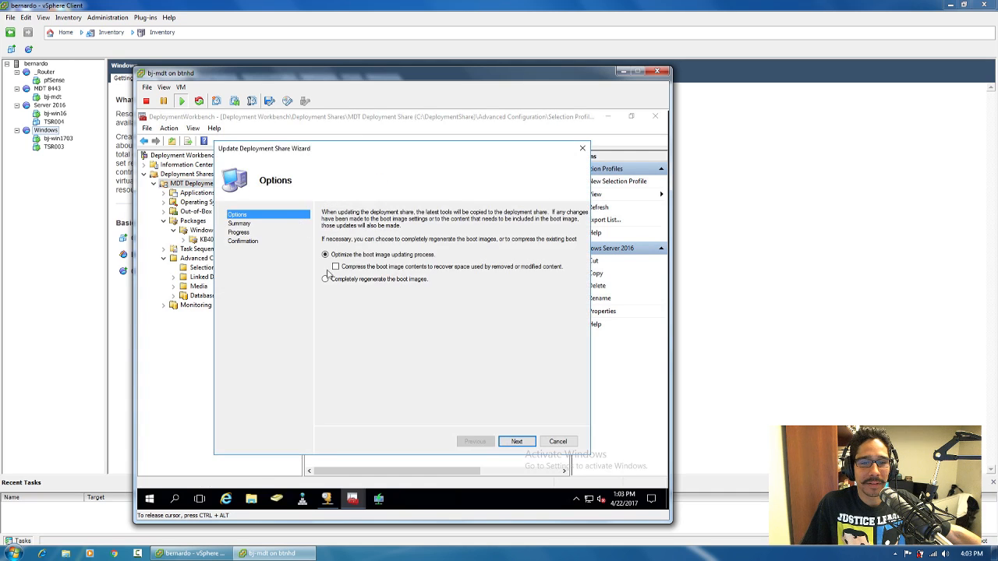
pyautogui.click(517, 441)
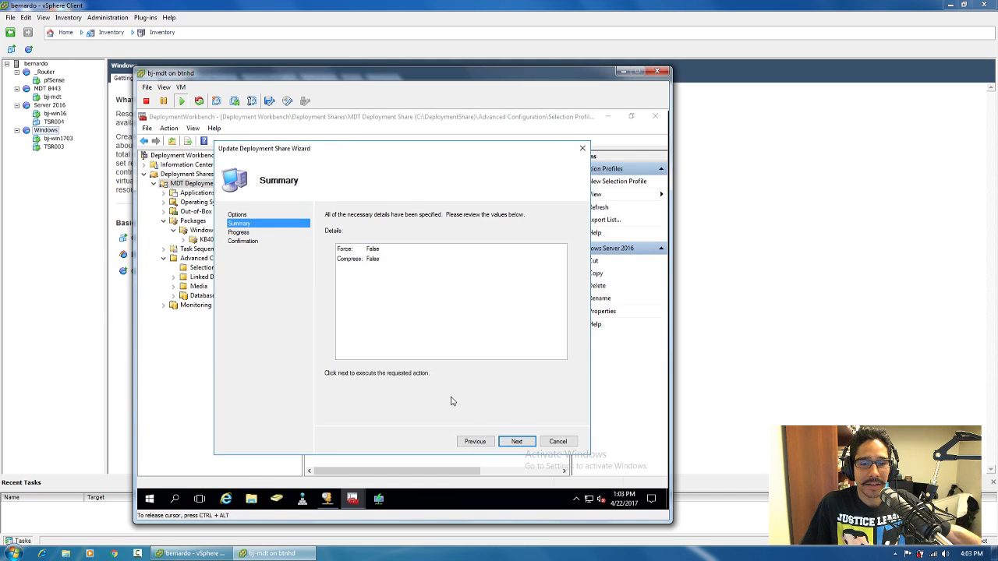
pyautogui.click(517, 441)
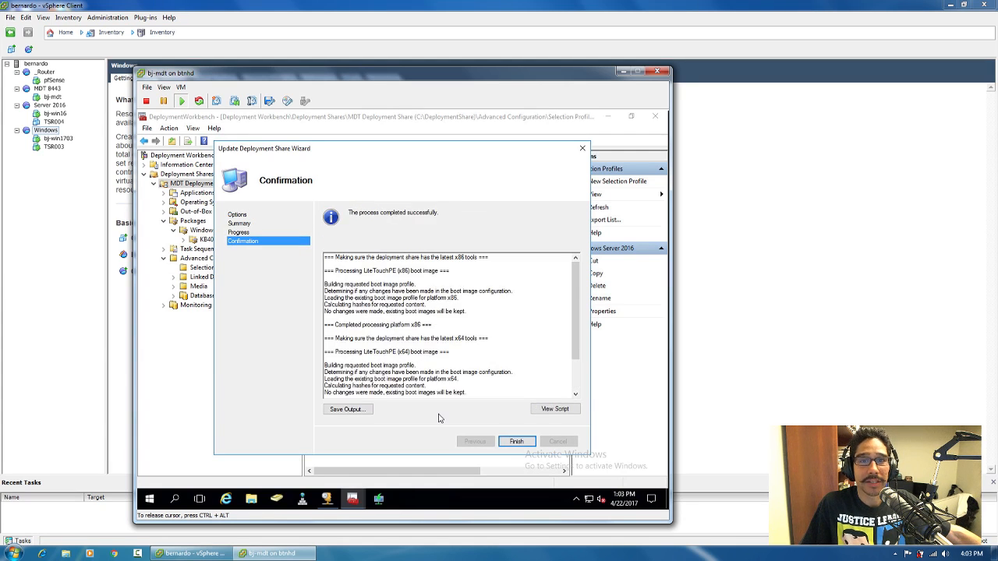
pyautogui.click(516, 442)
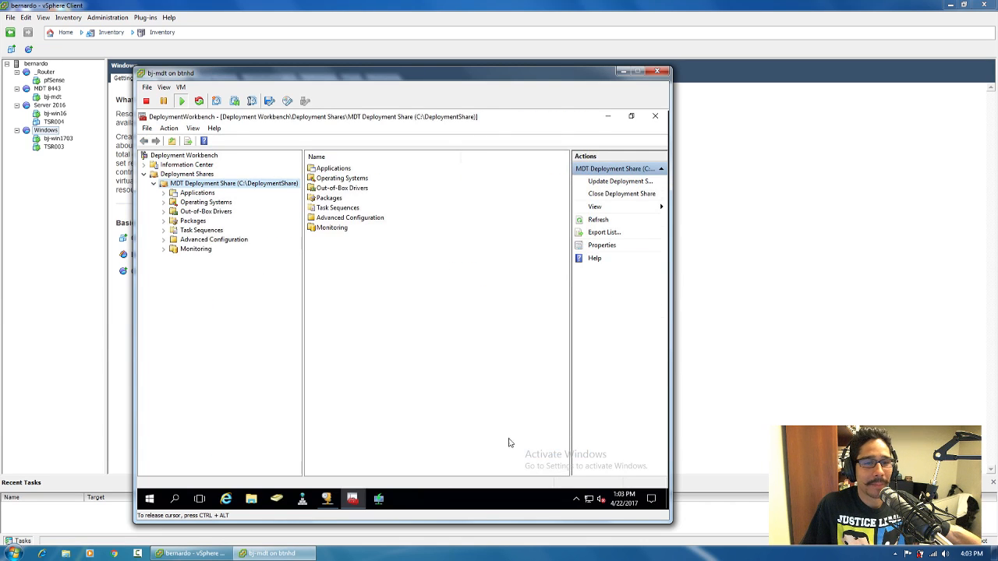
# Switch to Windows Deployment Services and display the boot images of server bj-mdt.btnhd.edu
pyautogui.click(607, 116)
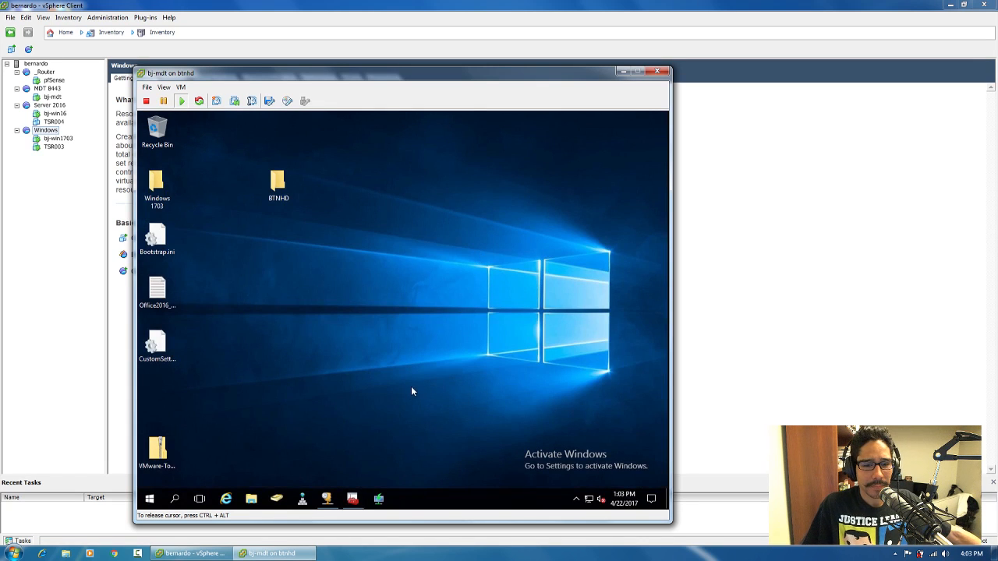
pyautogui.click(383, 502)
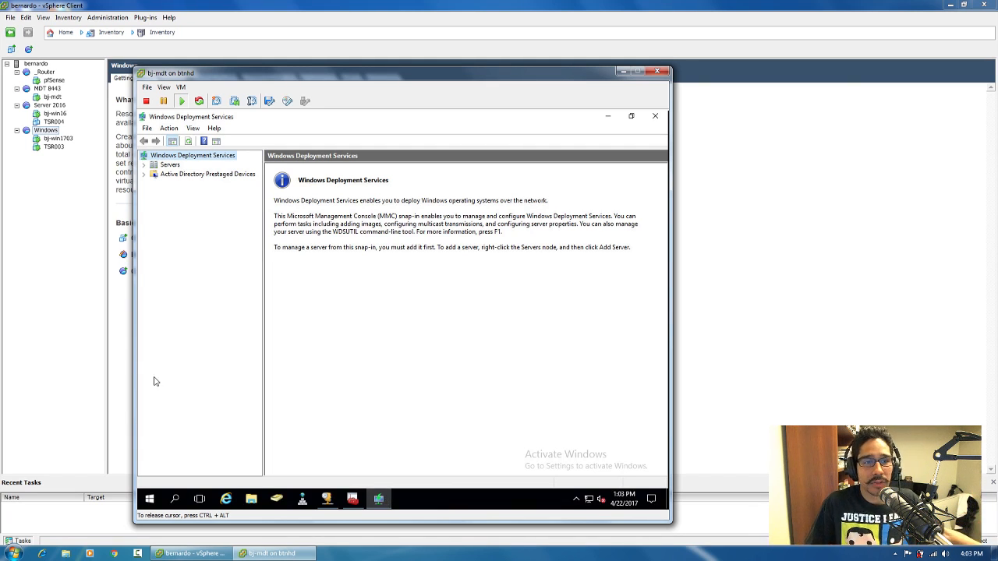
pyautogui.click(143, 165)
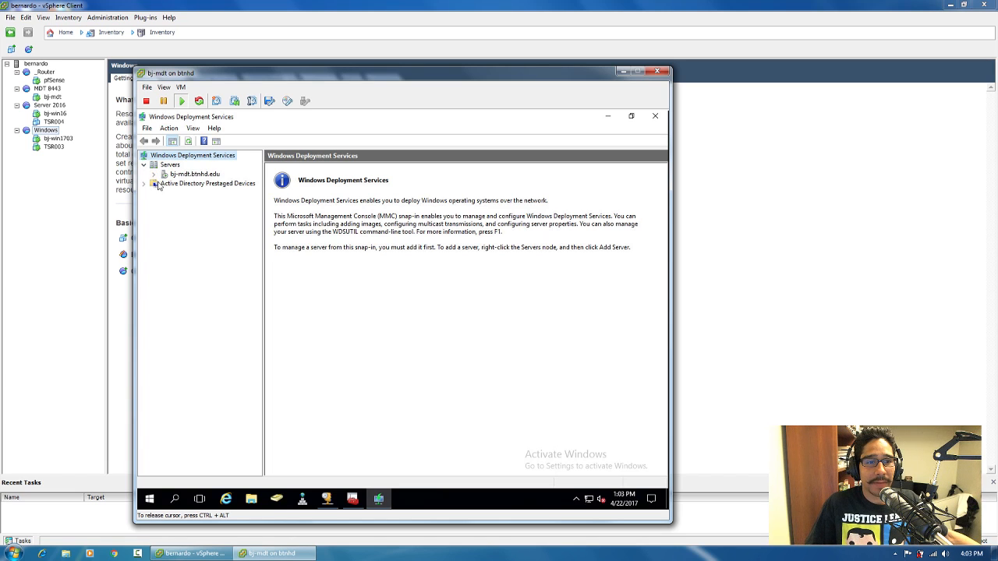
pyautogui.click(154, 175)
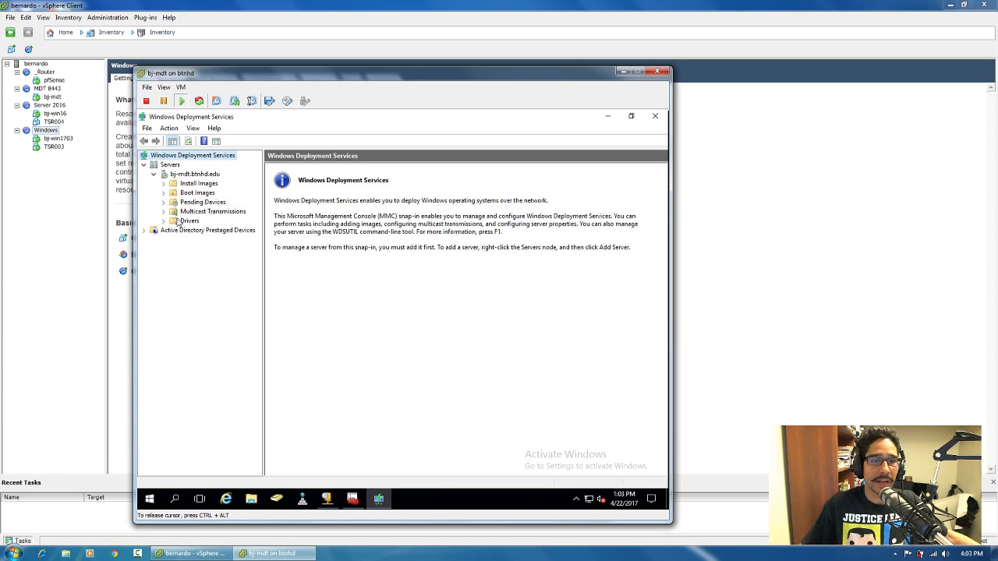
pyautogui.click(205, 194)
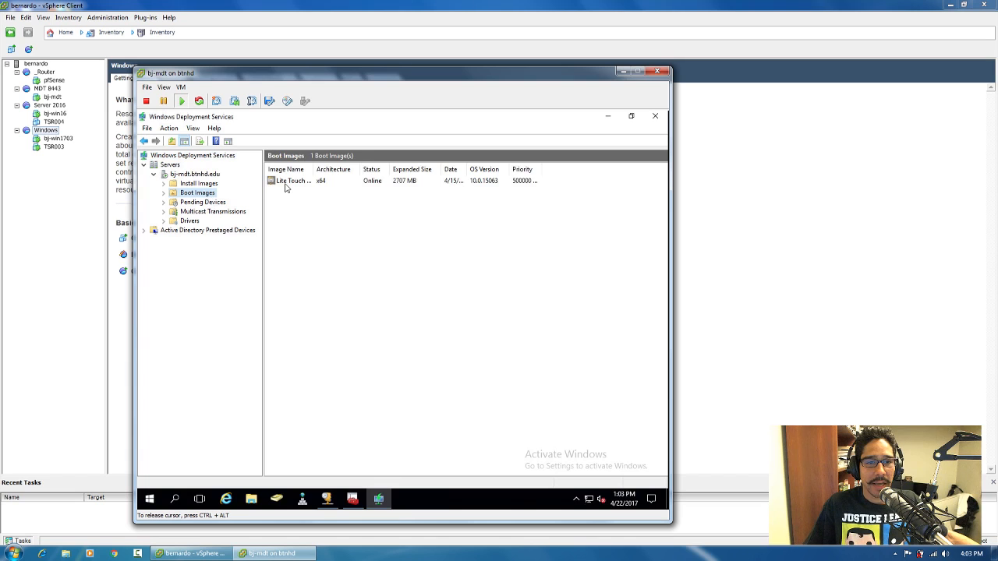
pyautogui.rightClick(287, 182)
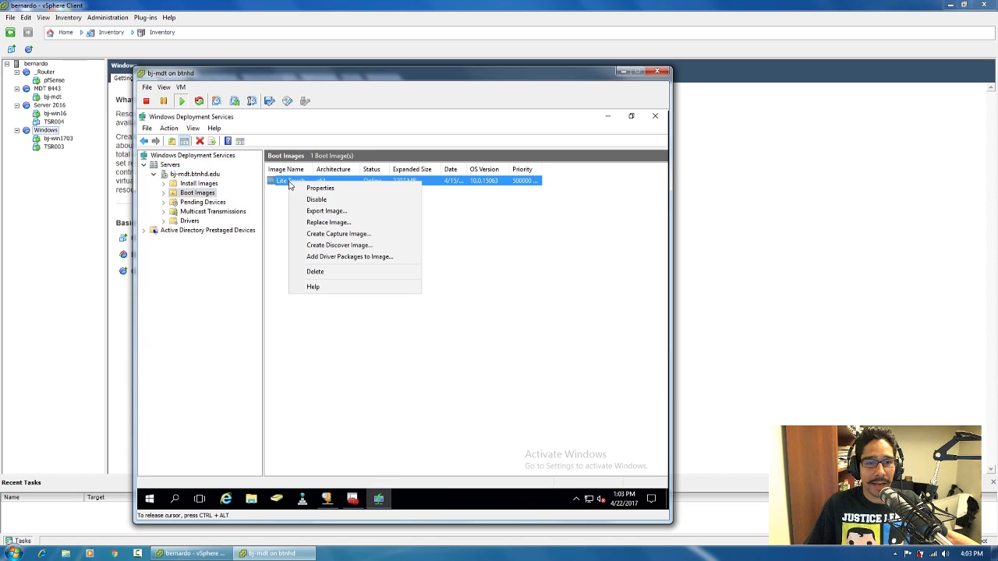
pyautogui.click(328, 223)
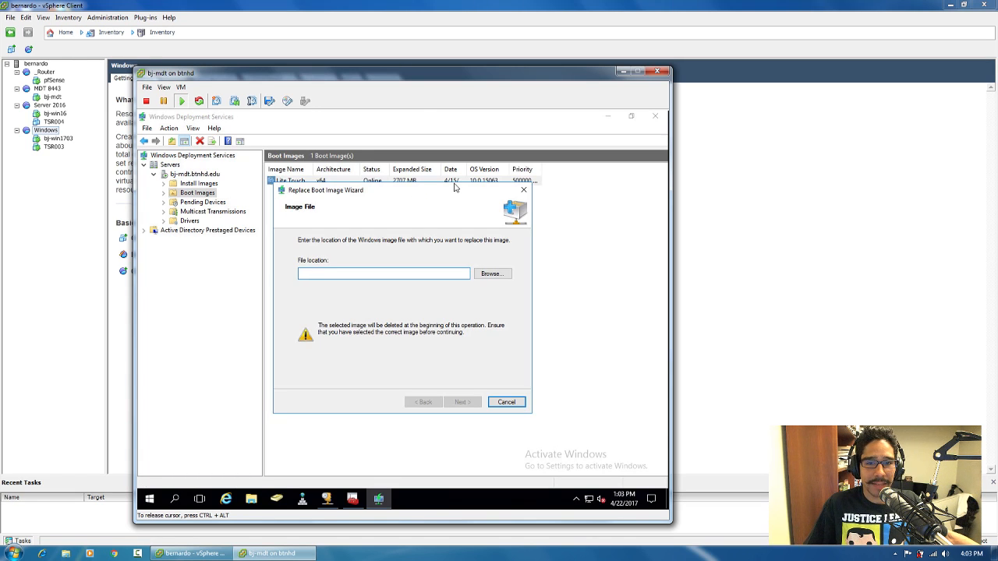
pyautogui.click(492, 274)
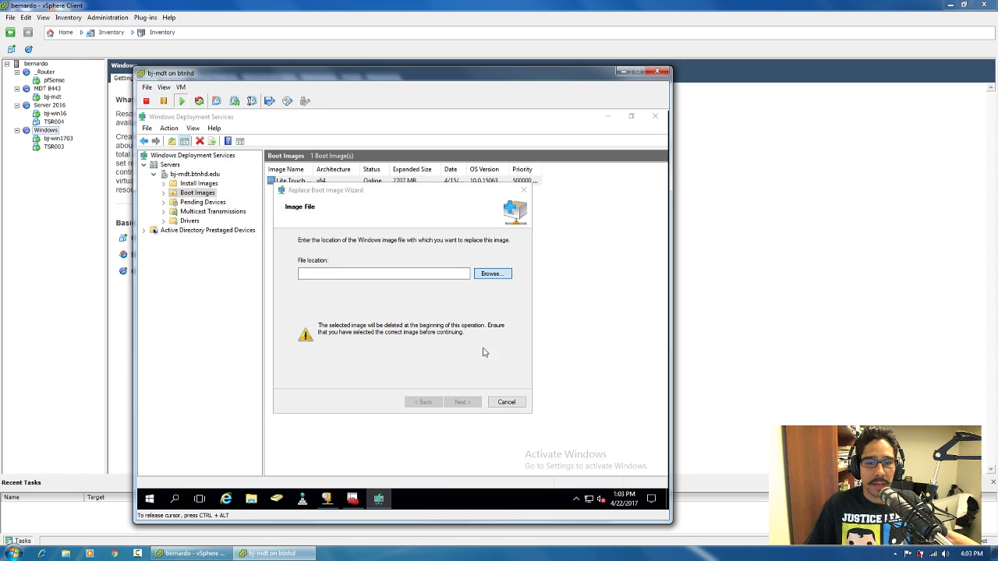
pyautogui.click(562, 430)
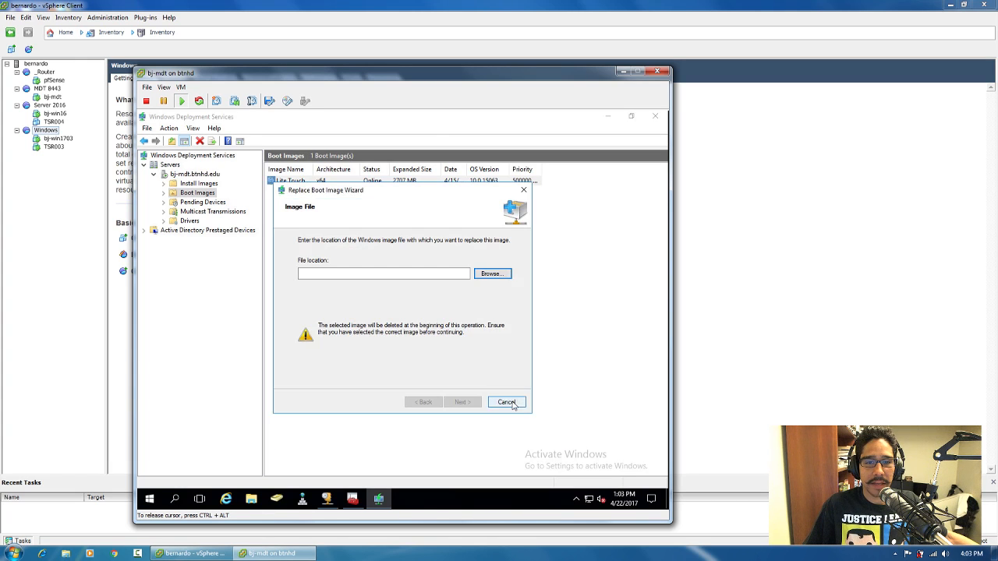
pyautogui.click(506, 402)
pyautogui.click(416, 328)
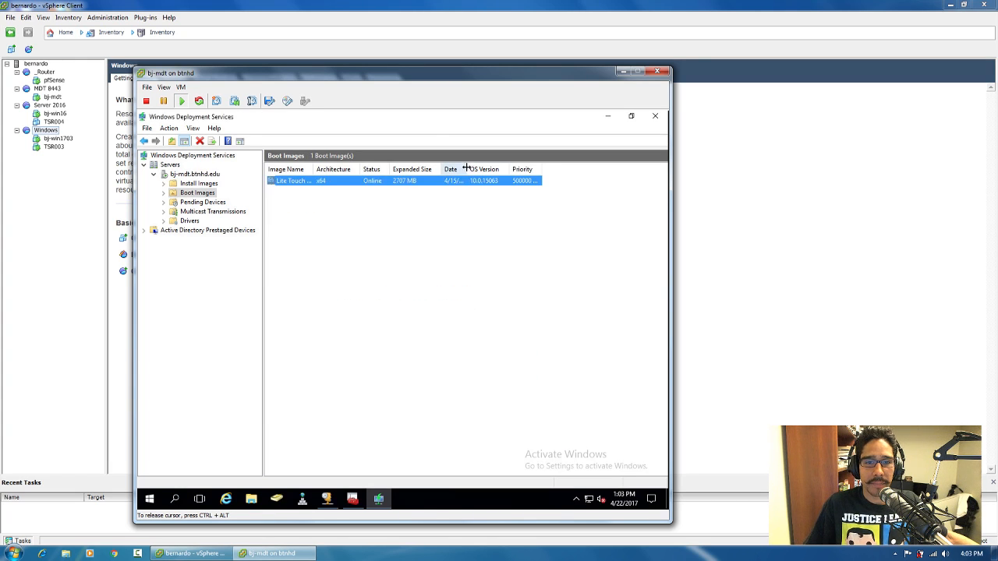
# Replace the Lite Touch x64 boot image with C:\DeploymentShare\Boot\LiteTouchPE_x64.wim, keeping the proposed image name and description, and finish the wizard
pyautogui.moveTo(470, 169); pyautogui.dragTo(513, 169)
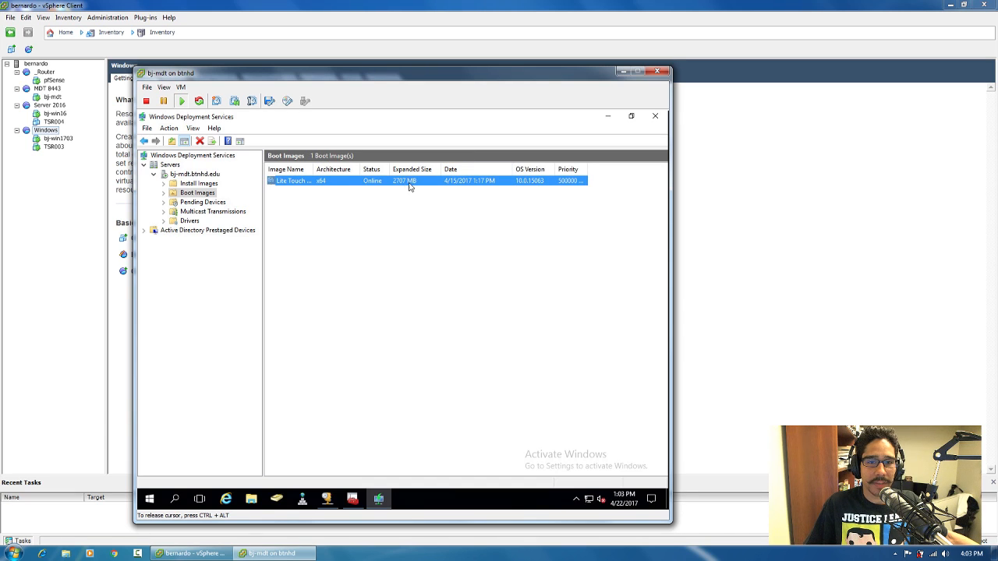
pyautogui.rightClick(291, 185)
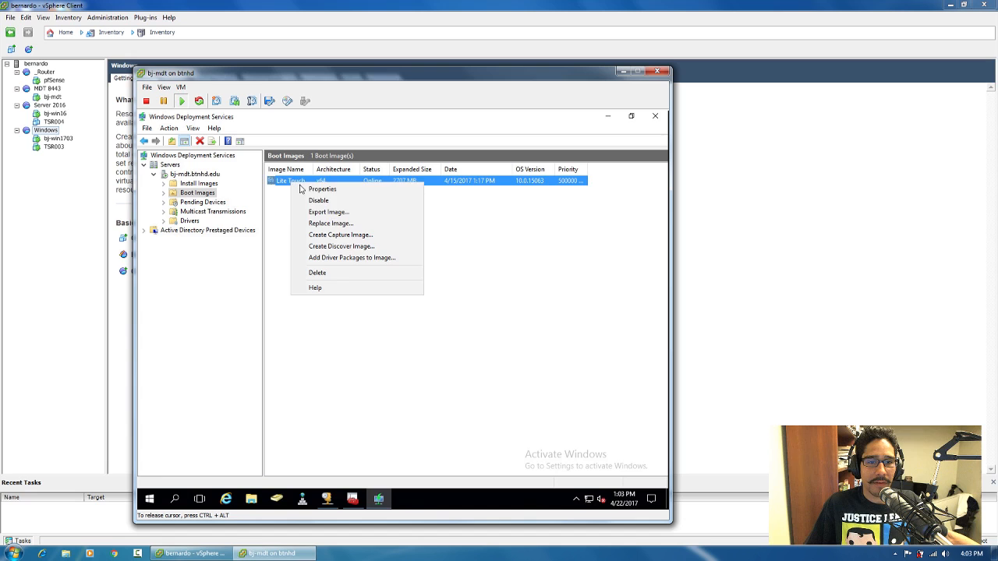
pyautogui.click(325, 223)
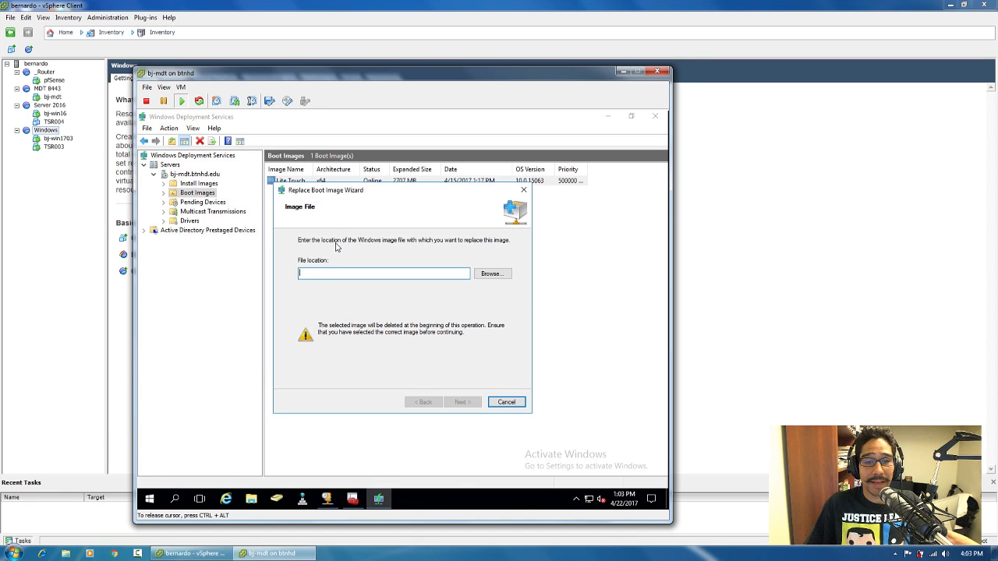
pyautogui.click(491, 273)
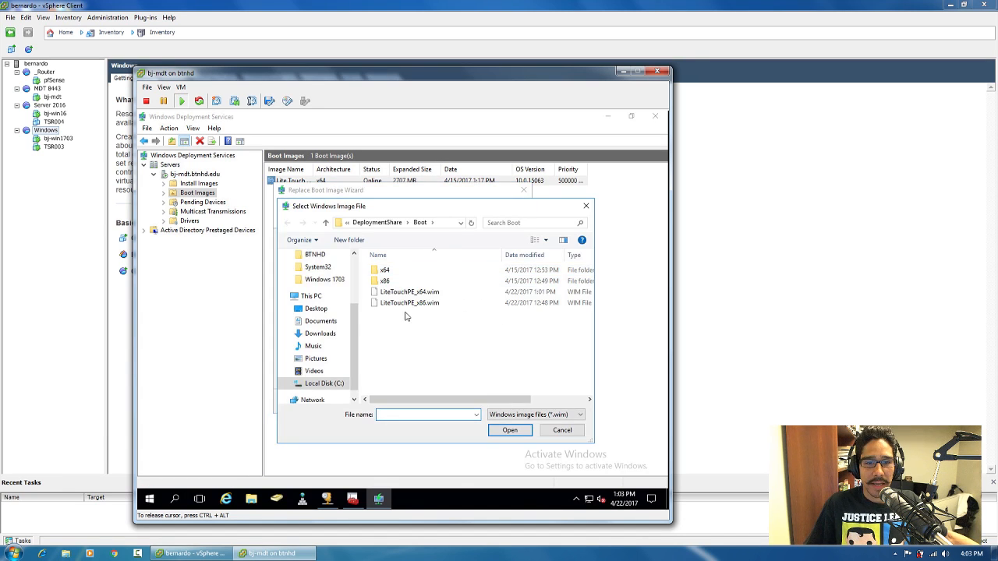
pyautogui.click(409, 293)
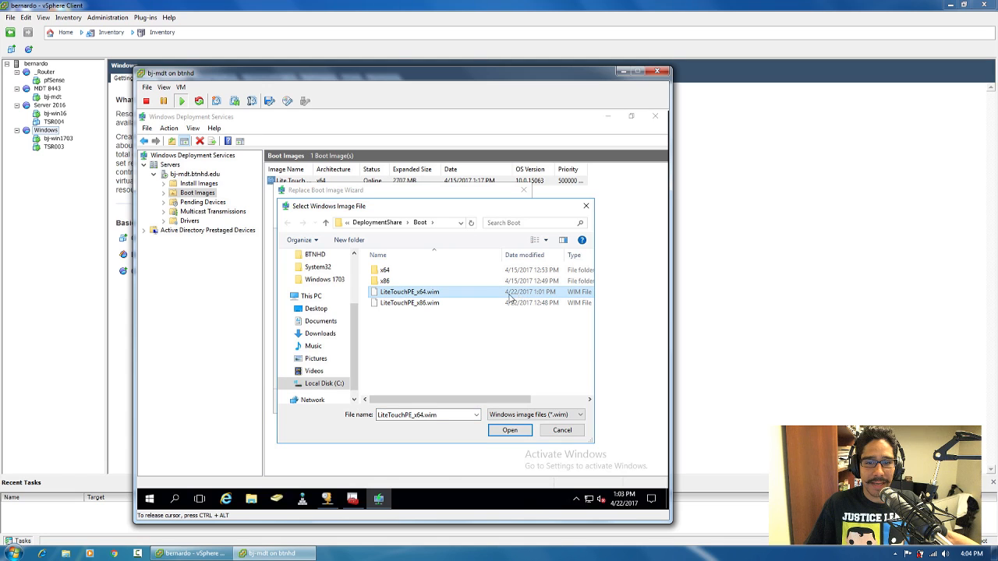
pyautogui.click(510, 431)
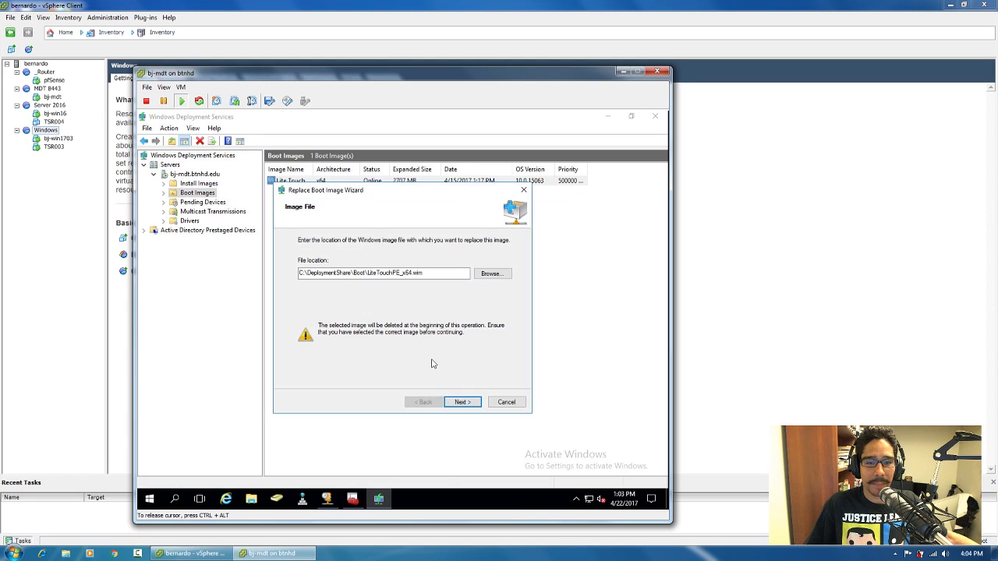
pyautogui.click(465, 405)
pyautogui.click(463, 403)
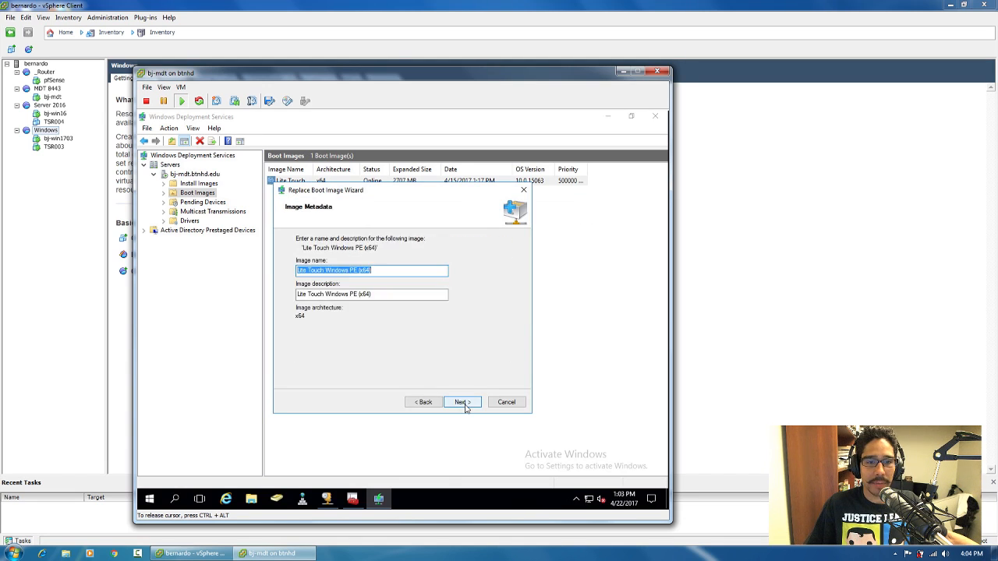
pyautogui.click(463, 402)
pyautogui.click(463, 402)
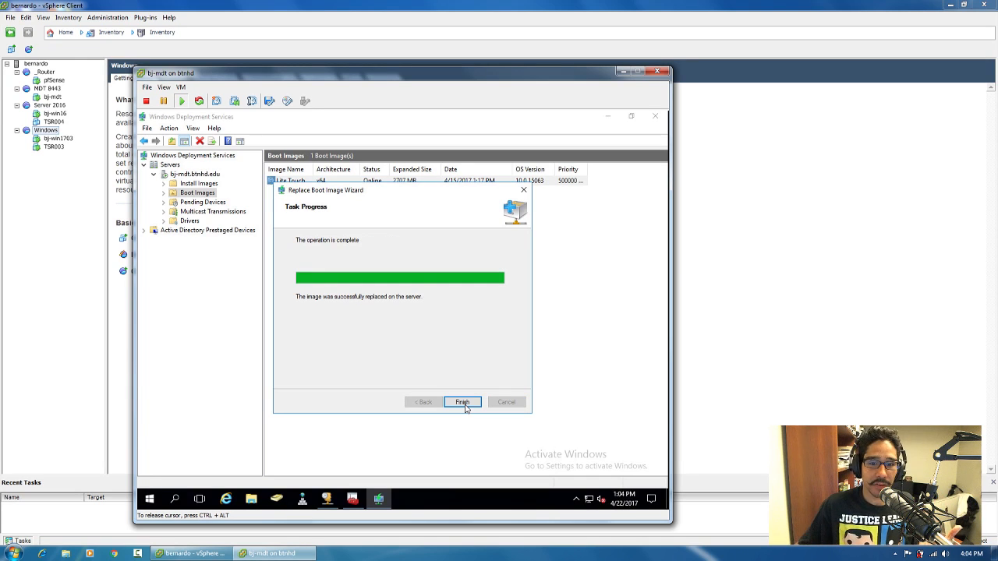
pyautogui.click(474, 405)
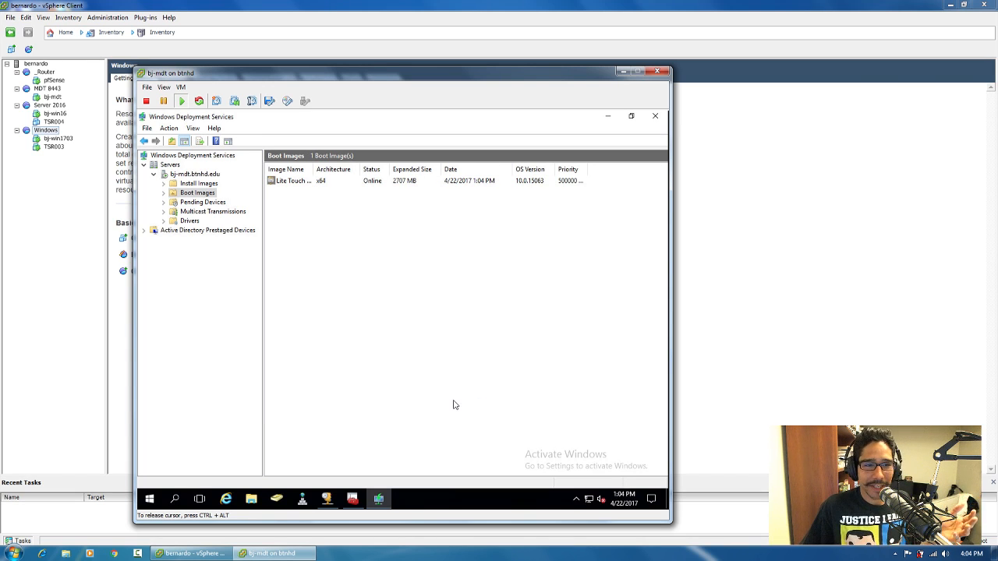
# Restart Windows Deployment Services on server bj-mdt.btnhd.edu and dismiss the completion message
pyautogui.rightClick(200, 177)
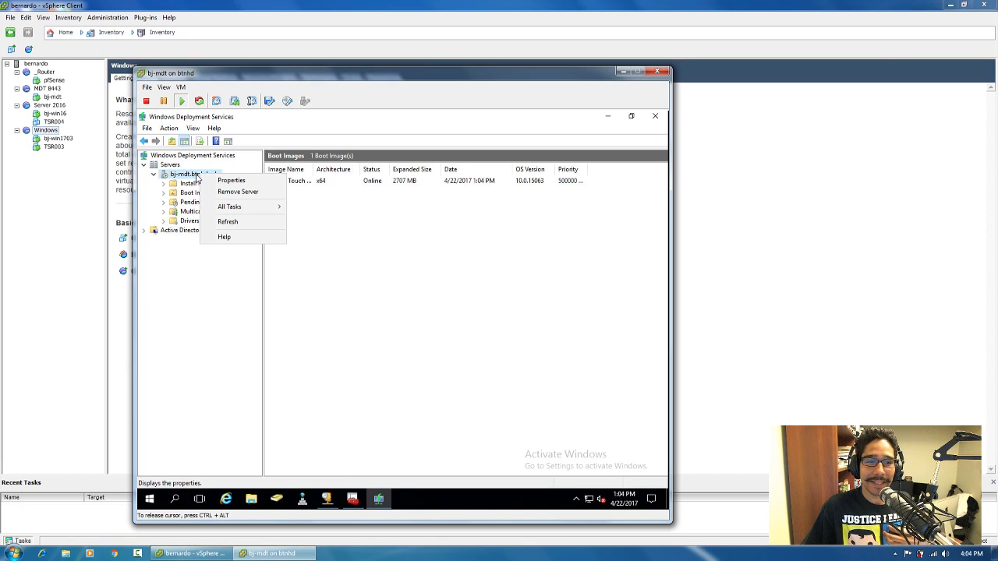
pyautogui.moveTo(246, 207)
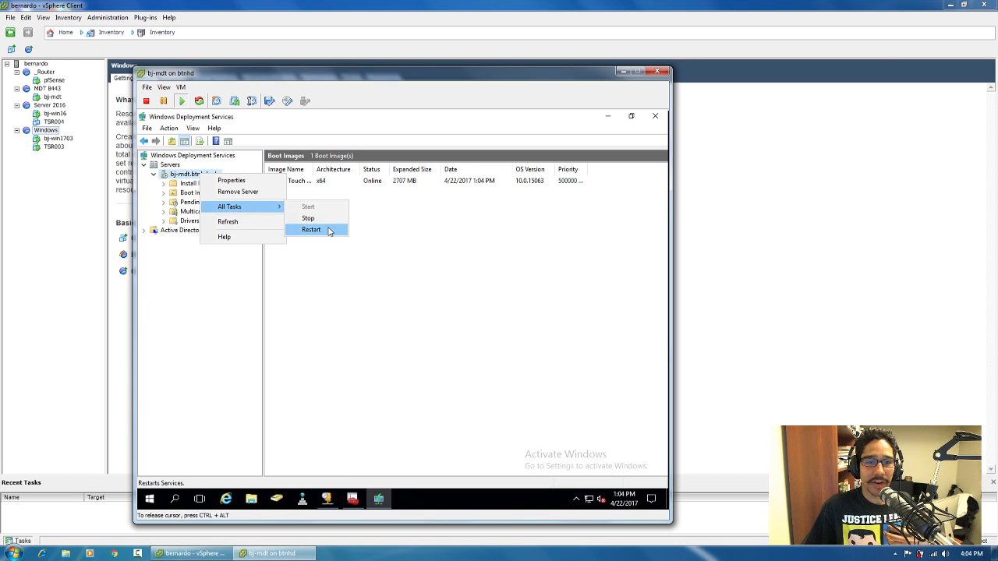
pyautogui.click(328, 229)
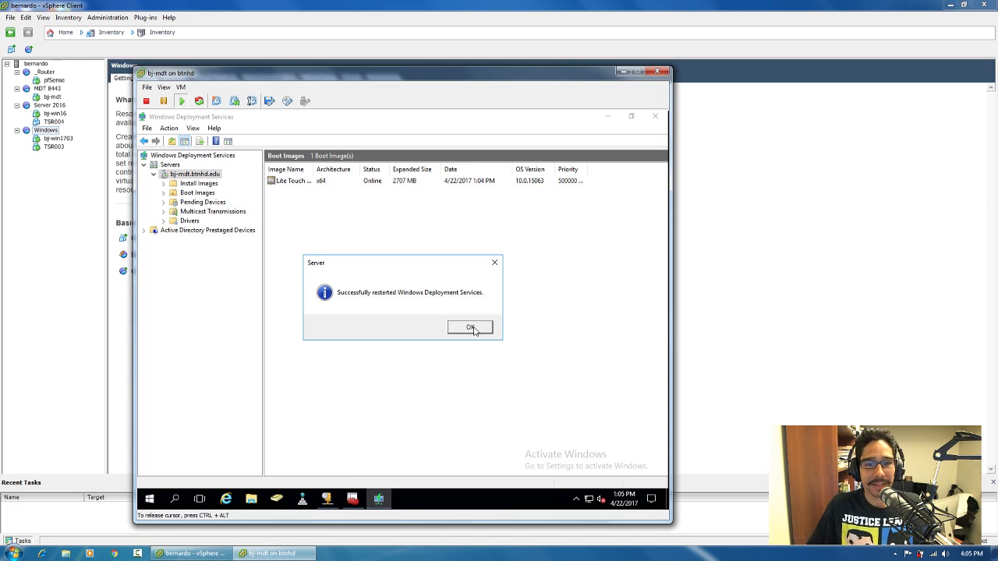
pyautogui.click(471, 328)
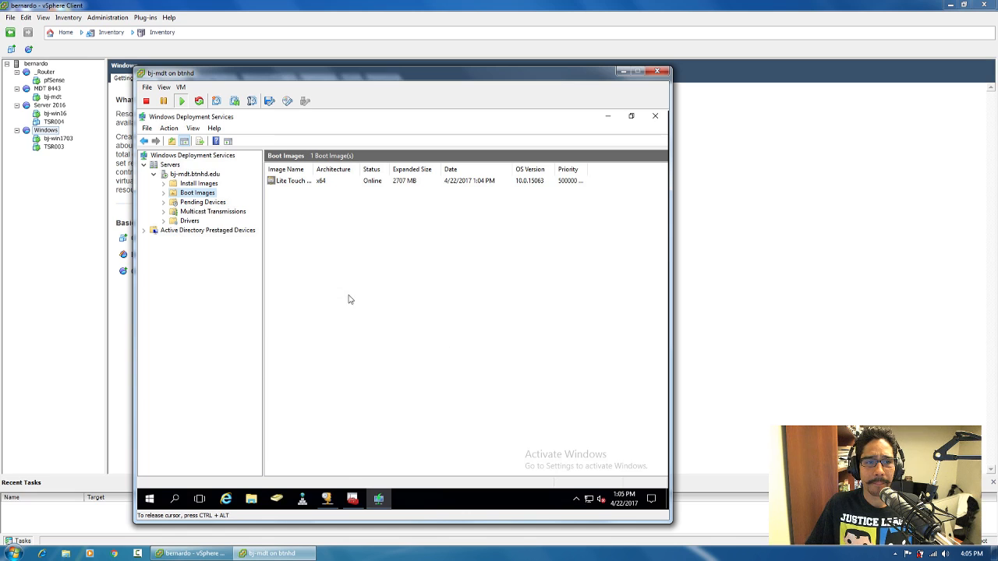
# Power on virtual machine TSR004 from its console and boot it over the network into Lite Touch Windows PE (x64)
pyautogui.rightClick(53, 122)
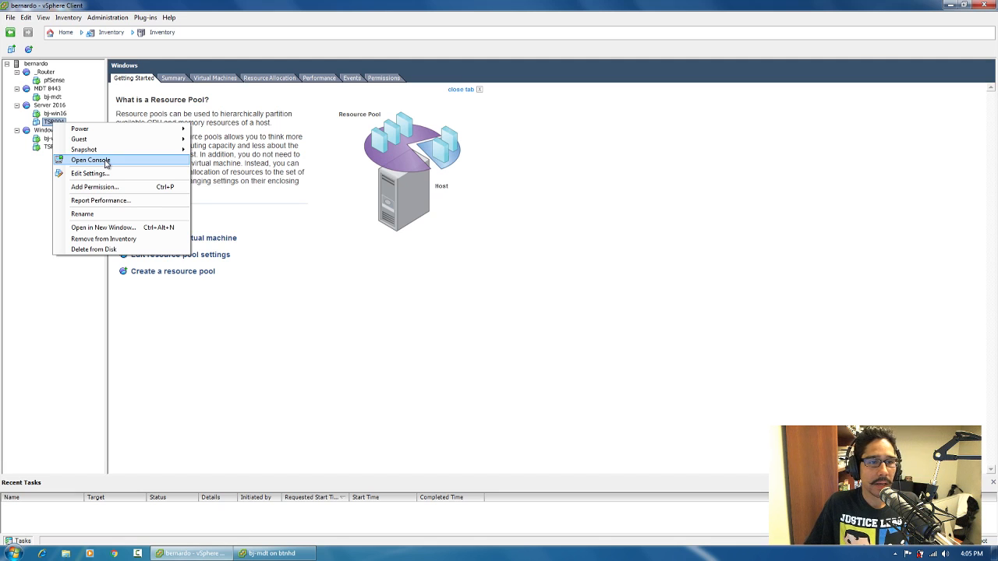
pyautogui.click(107, 163)
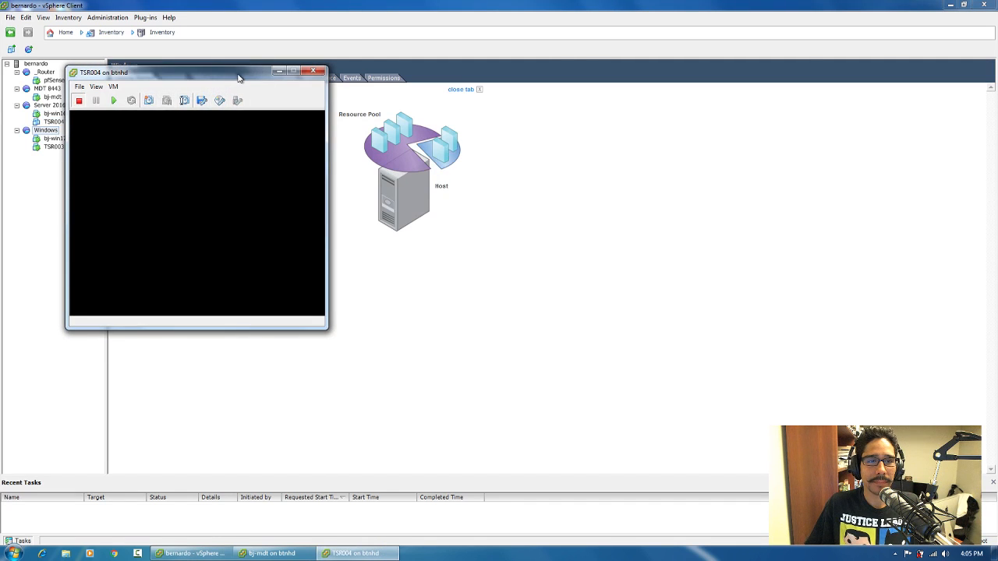
pyautogui.moveTo(179, 72); pyautogui.dragTo(457, 86)
pyautogui.click(391, 115)
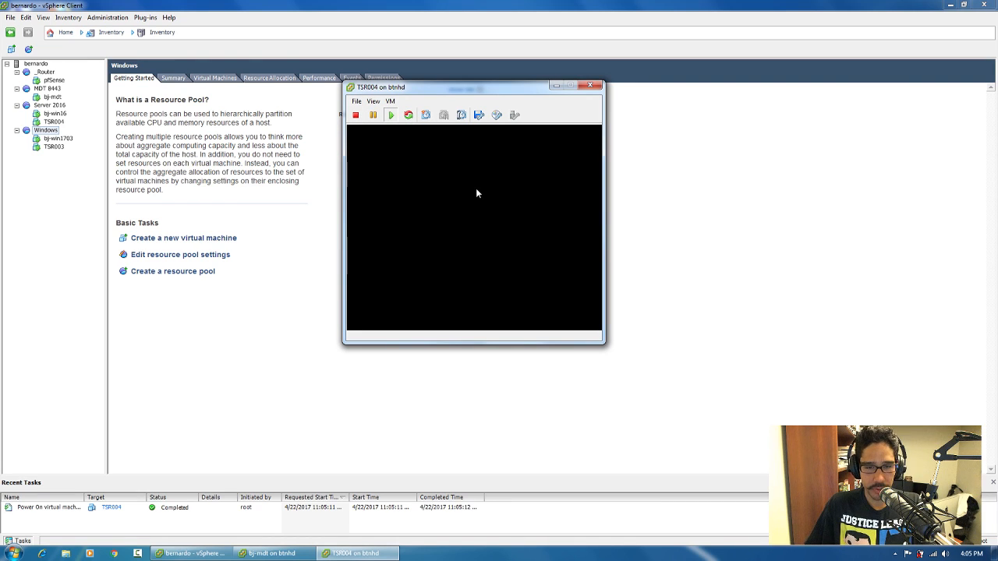
pyautogui.click(479, 193)
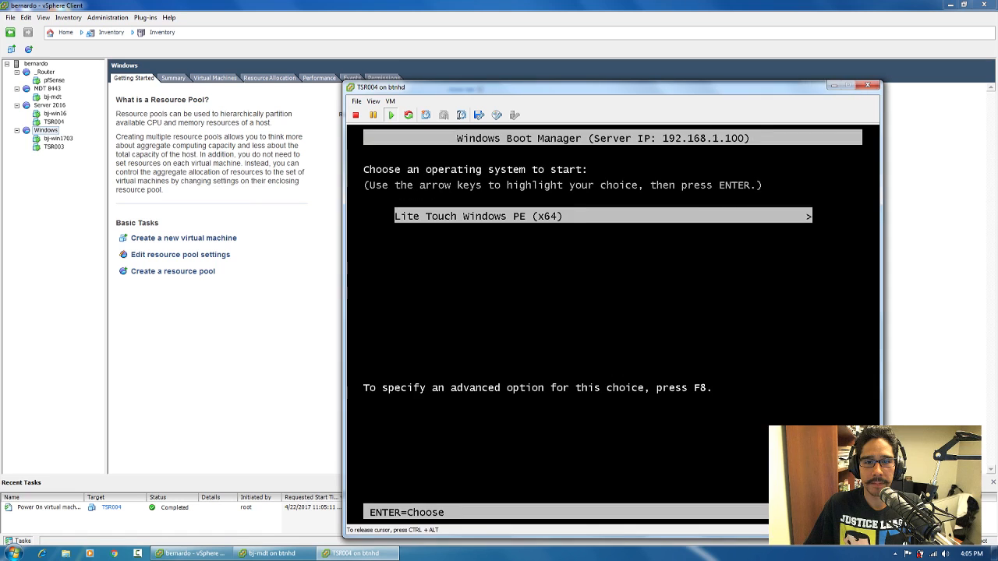
pyautogui.press('Return')
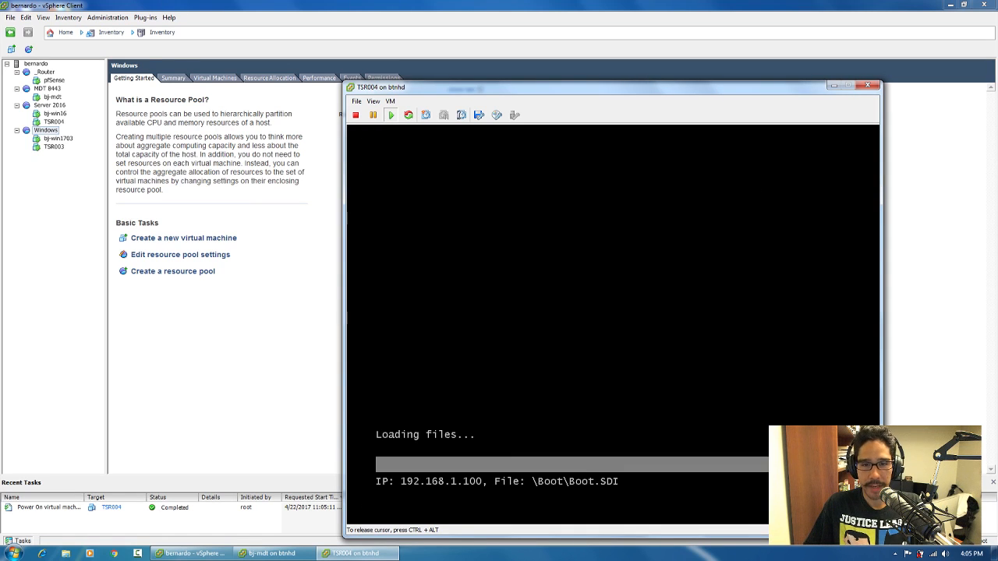
pyautogui.hotkey('ctrl', 'alt')
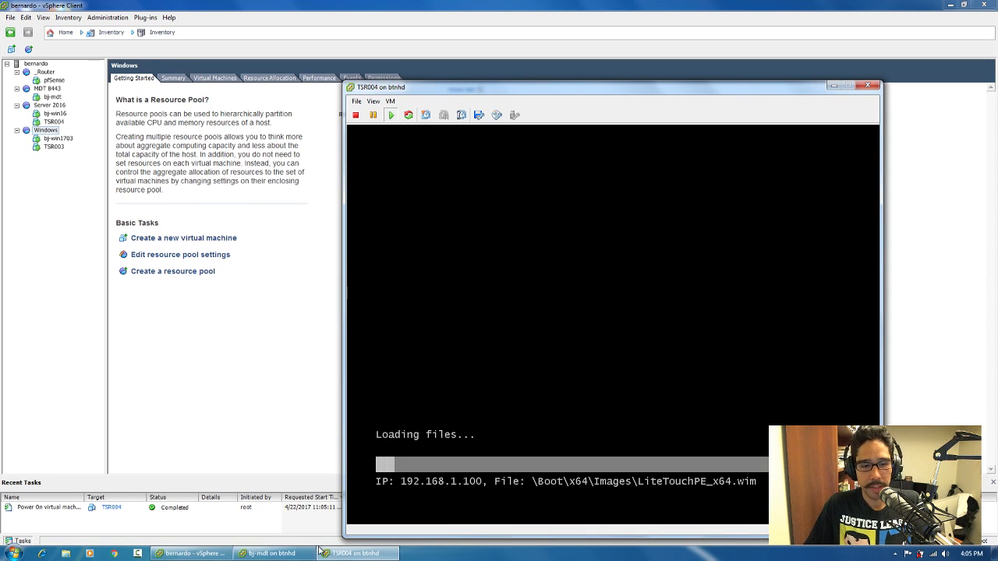
# Refresh the DHCP address leases on bj-mdt and examine the client entries, finishing back at the TSR004 console
pyautogui.click(287, 553)
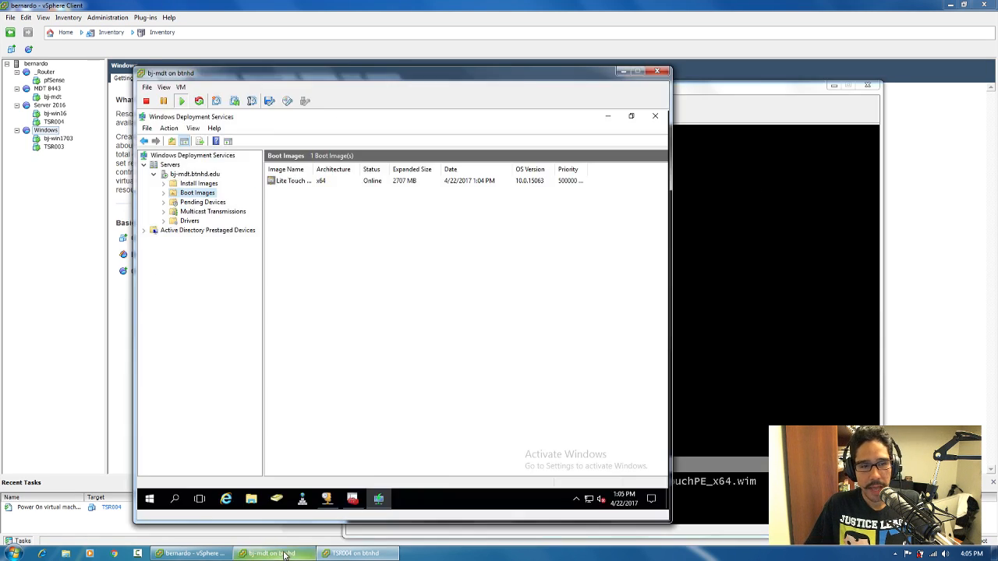
pyautogui.click(327, 500)
pyautogui.rightClick(329, 298)
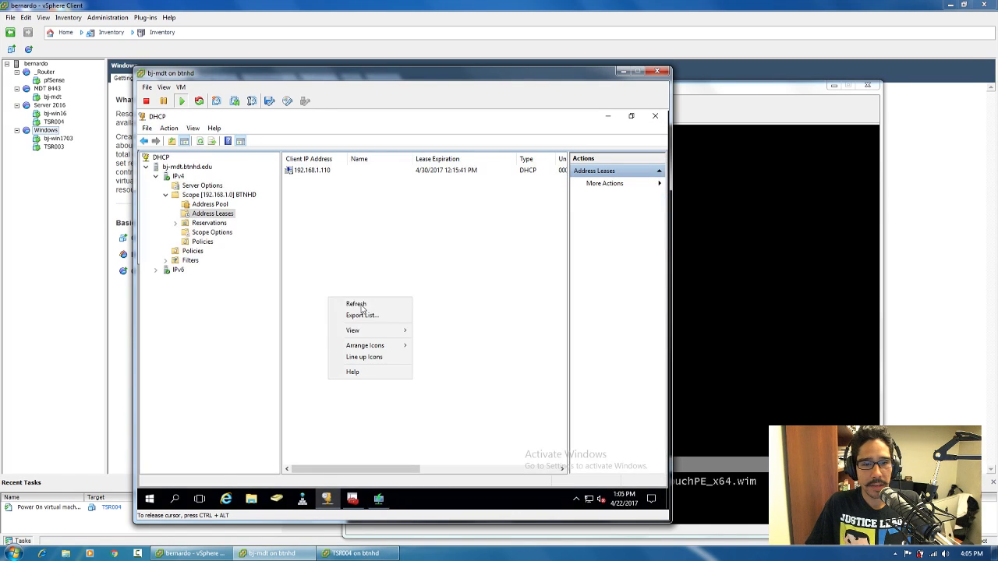
pyautogui.click(357, 304)
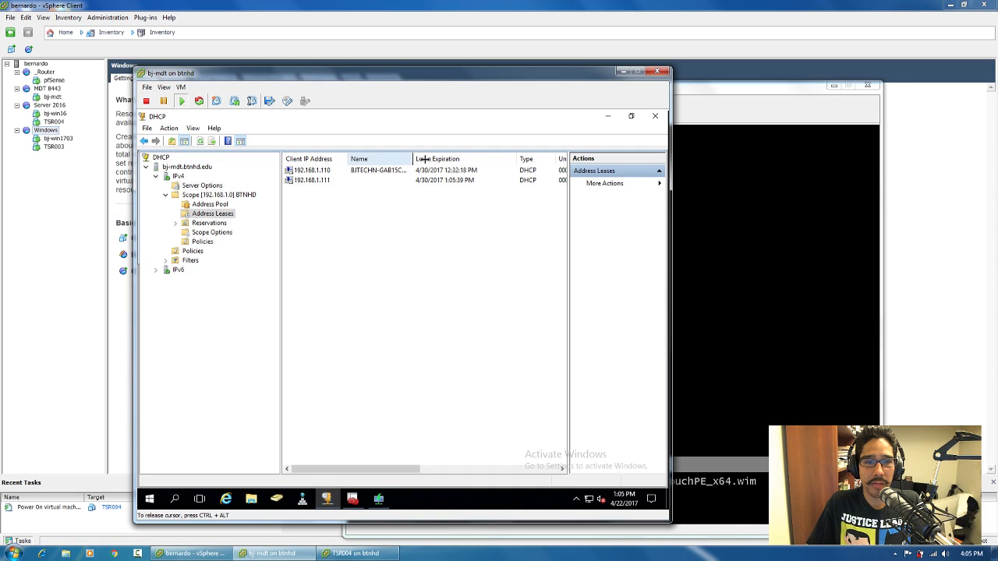
pyautogui.moveTo(414, 159); pyautogui.dragTo(428, 159)
pyautogui.click(327, 183)
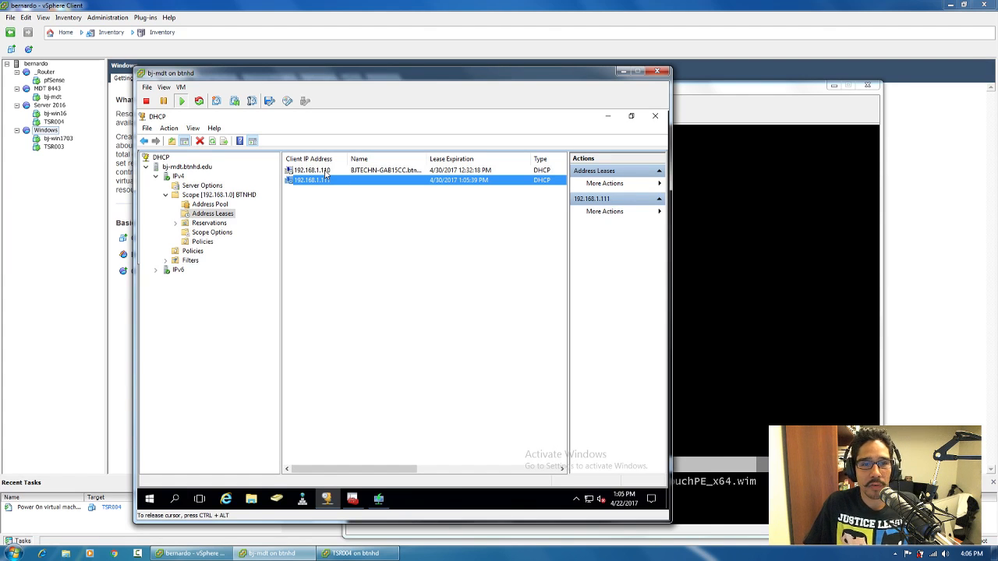
pyautogui.click(327, 171)
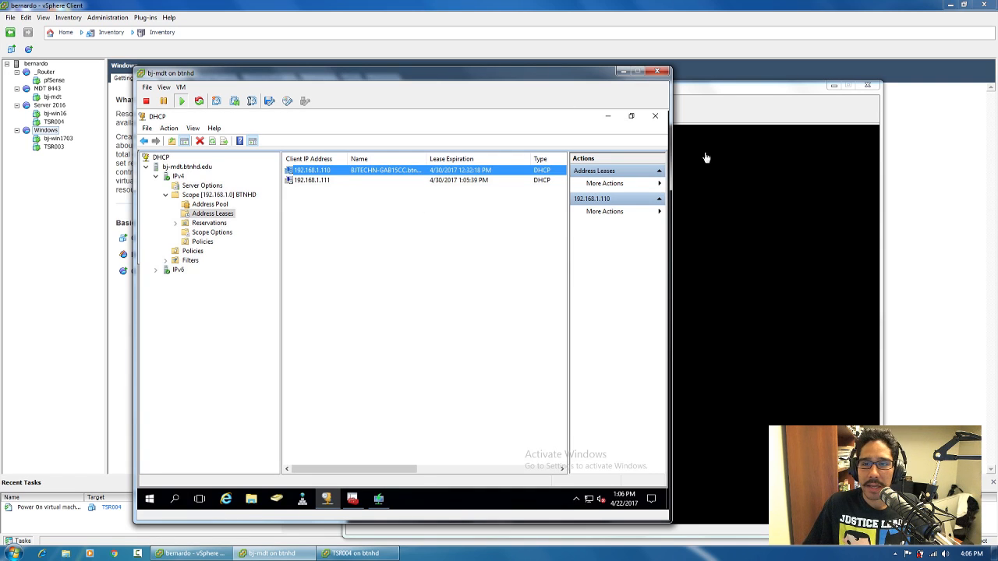
pyautogui.click(729, 99)
pyautogui.moveTo(697, 89); pyautogui.dragTo(749, 67)
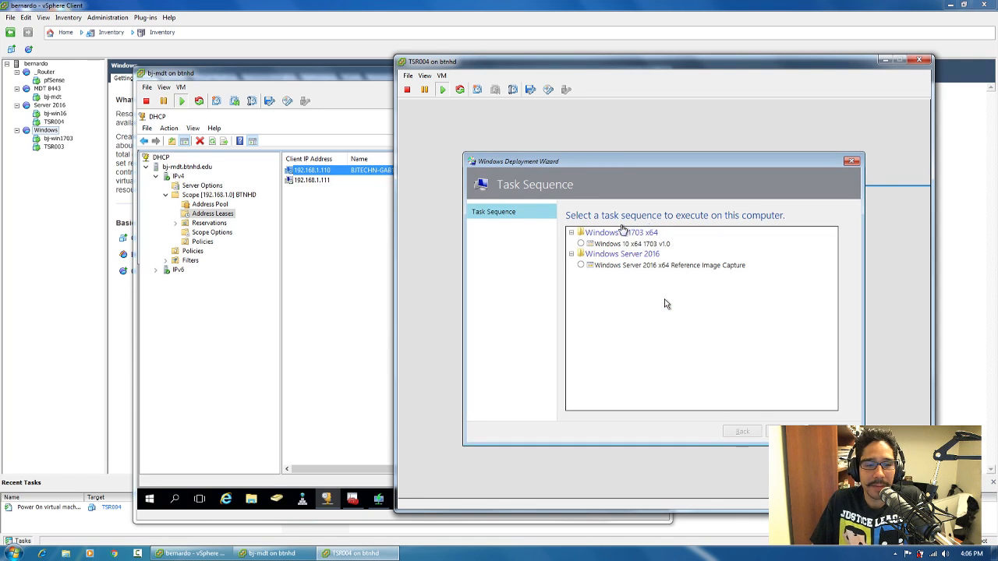
# Review the BackupFile line in the rules of the MDT Deployment Share's properties, and close the properties without changes
pyautogui.click(338, 299)
pyautogui.click(351, 498)
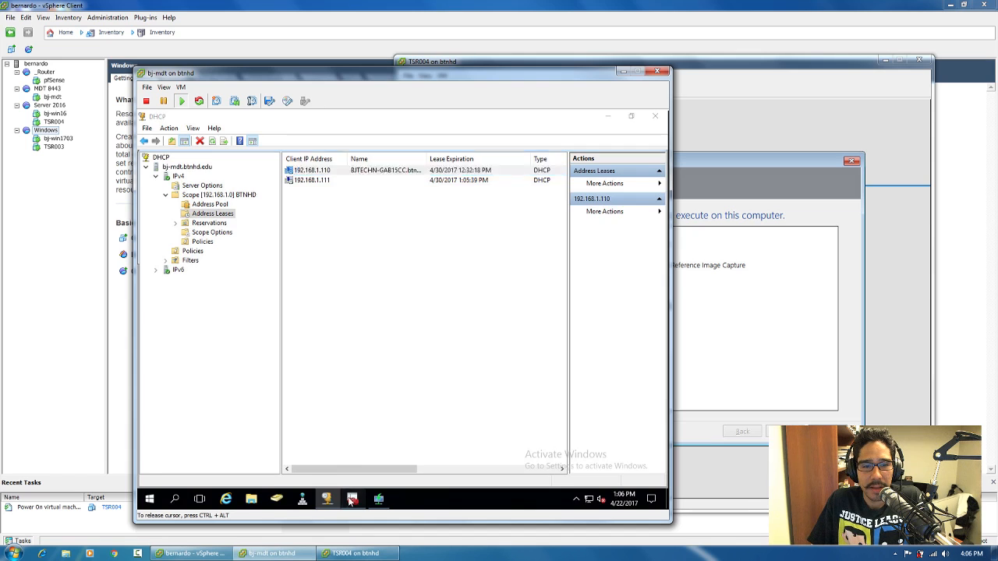
pyautogui.rightClick(212, 185)
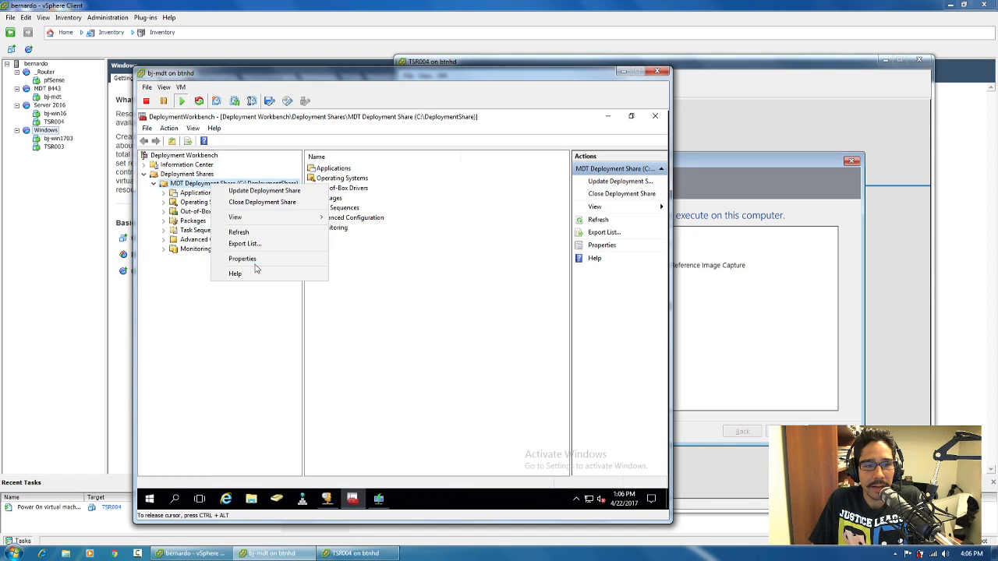
pyautogui.click(258, 263)
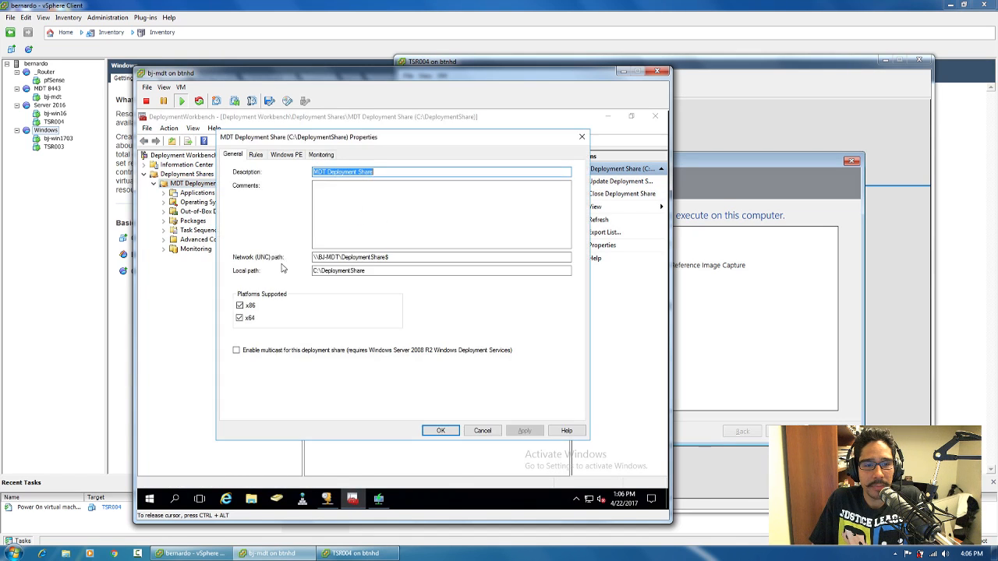
pyautogui.click(257, 156)
pyautogui.moveTo(464, 302); pyautogui.dragTo(229, 301)
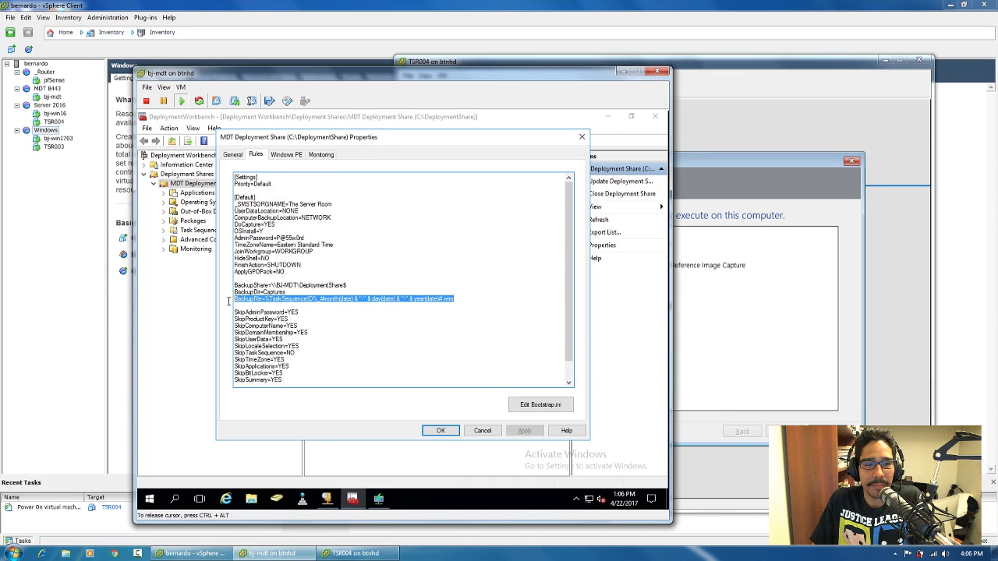
pyautogui.click(484, 431)
# Start the Windows Server 2016 x64 Reference Image Capture task sequence on TSR004, capturing the image to \\BJ-MDT\DeploymentShare$\Captures
pyautogui.click(733, 168)
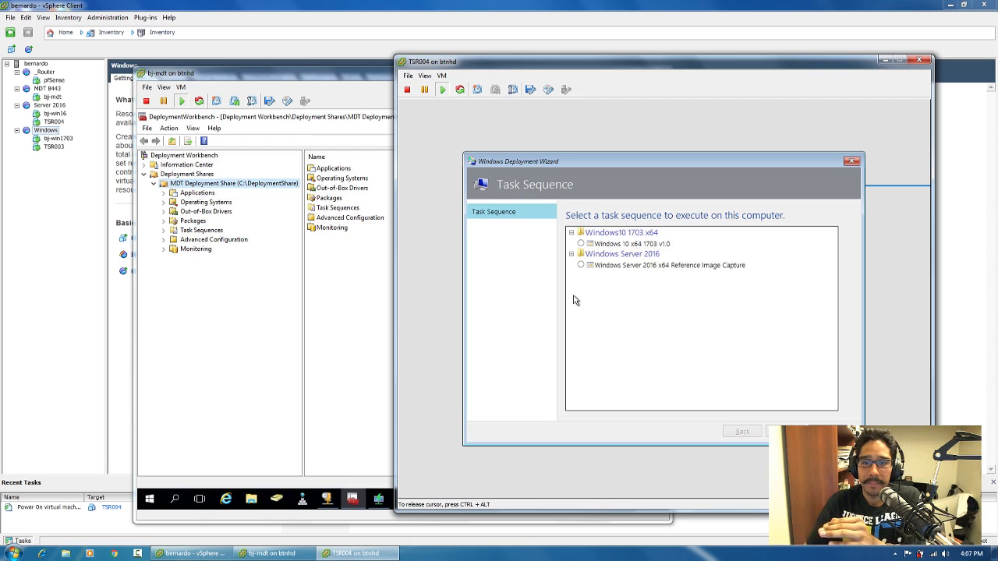
pyautogui.click(619, 269)
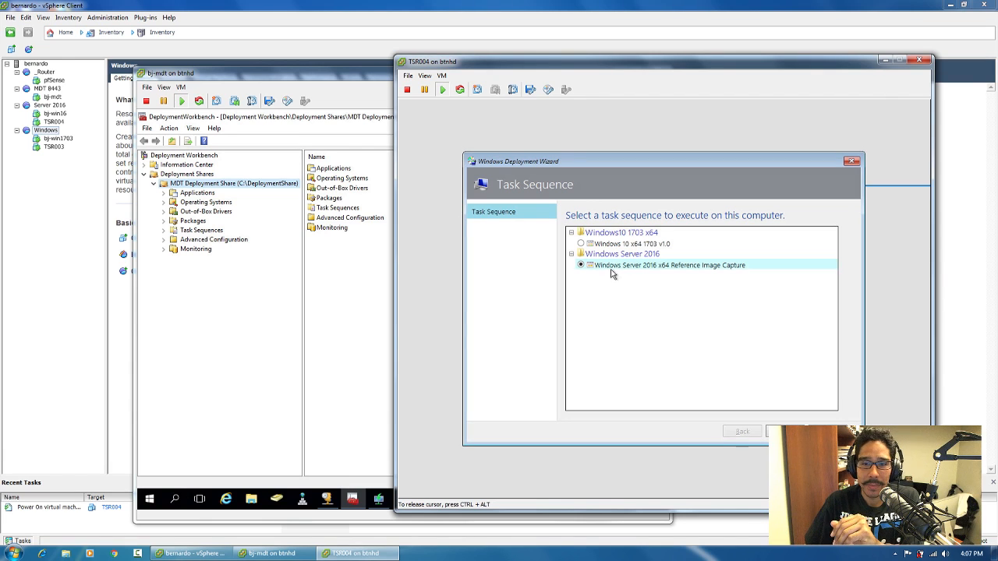
pyautogui.click(788, 431)
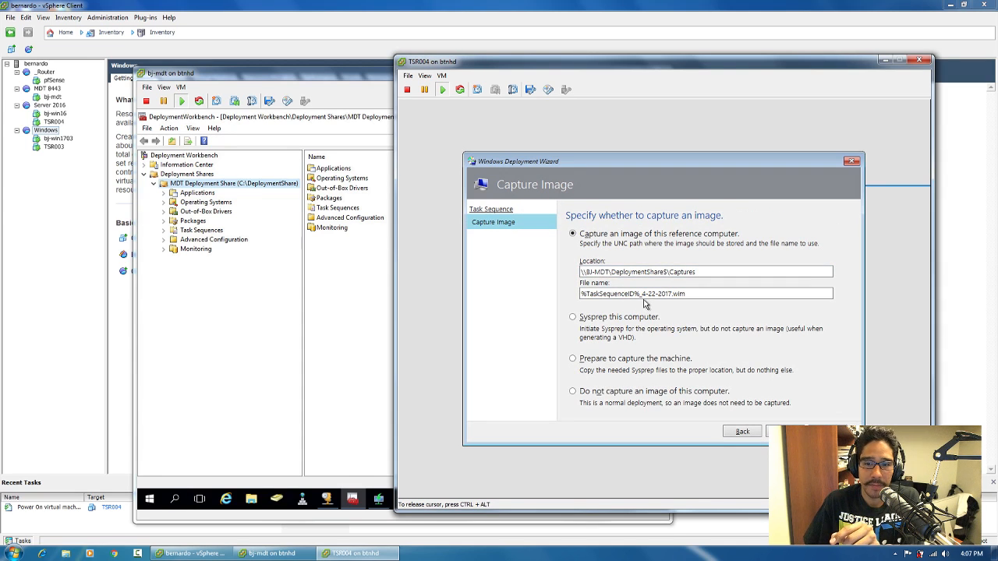
pyautogui.click(789, 432)
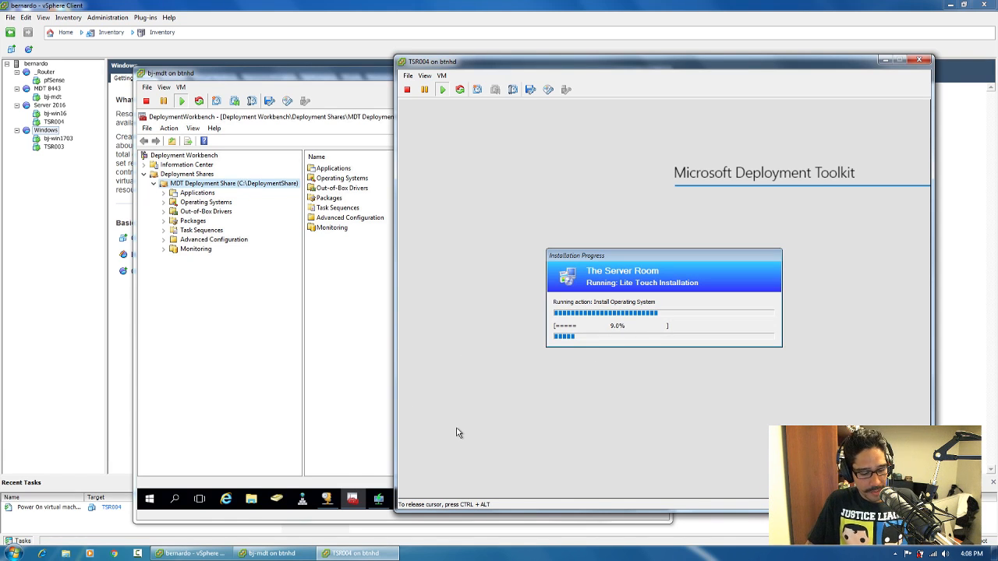
# Open and refresh the C:\DeploymentShare\Captures folder on bj-mdt, and arrange the bj-mdt and TSR004 consoles side by side
pyautogui.hotkey('ctrl', 'alt')
pyautogui.click(273, 496)
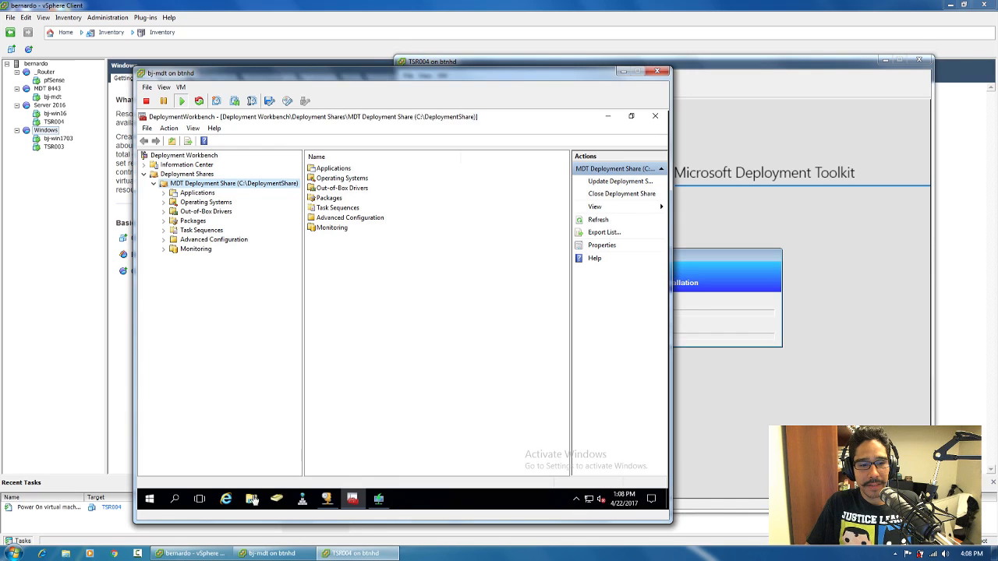
pyautogui.click(251, 500)
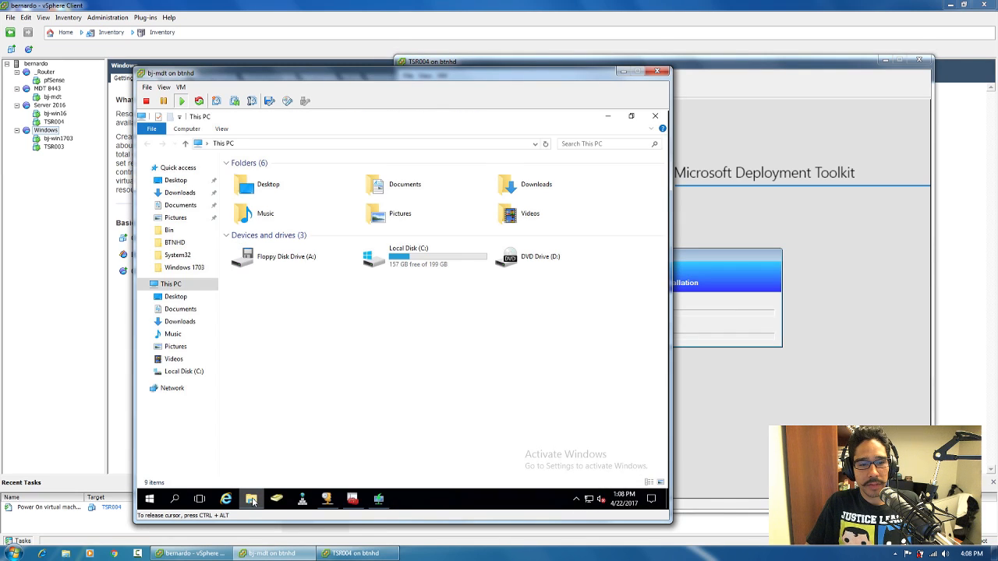
pyautogui.doubleClick(403, 259)
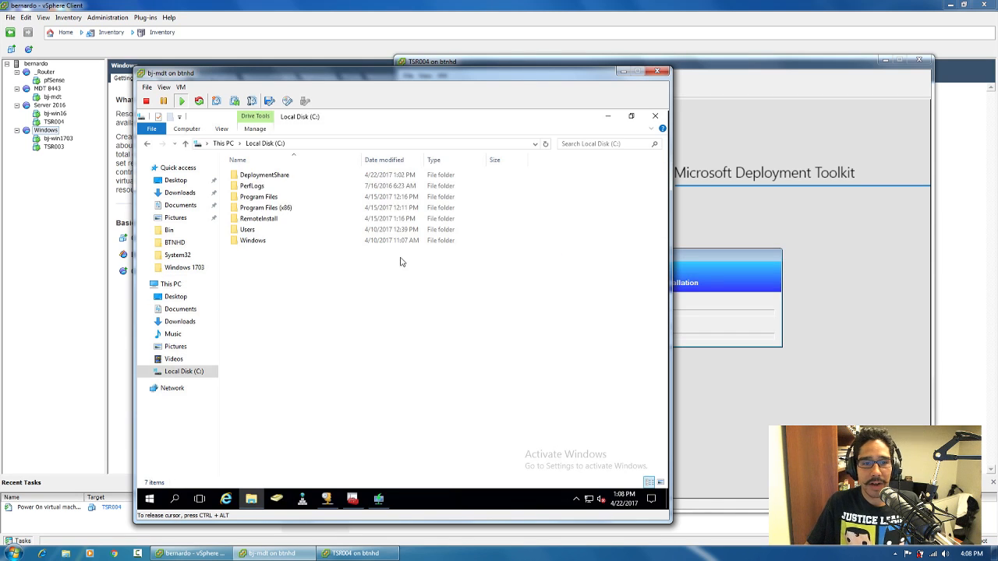
pyautogui.doubleClick(283, 178)
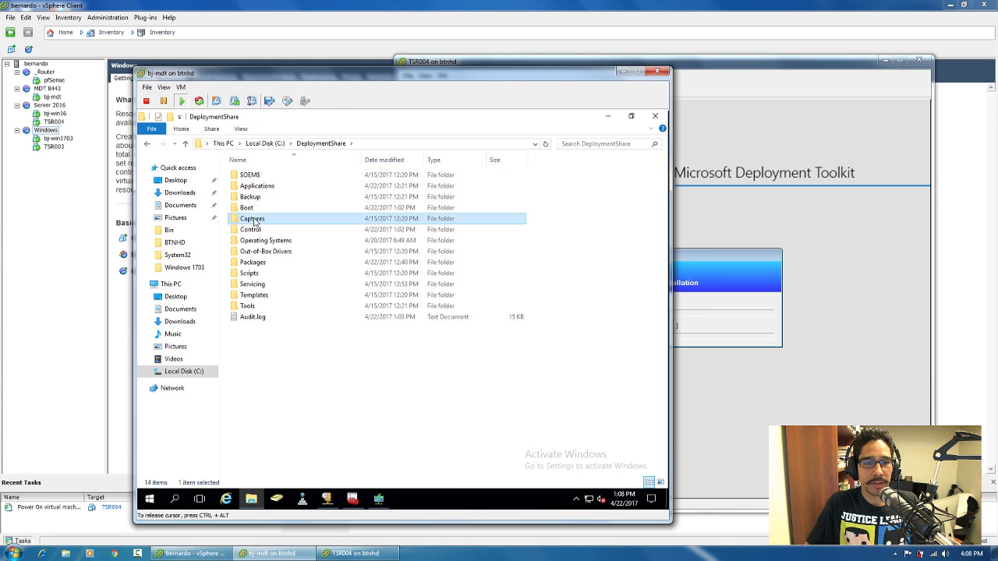
pyautogui.doubleClick(269, 217)
pyautogui.rightClick(271, 212)
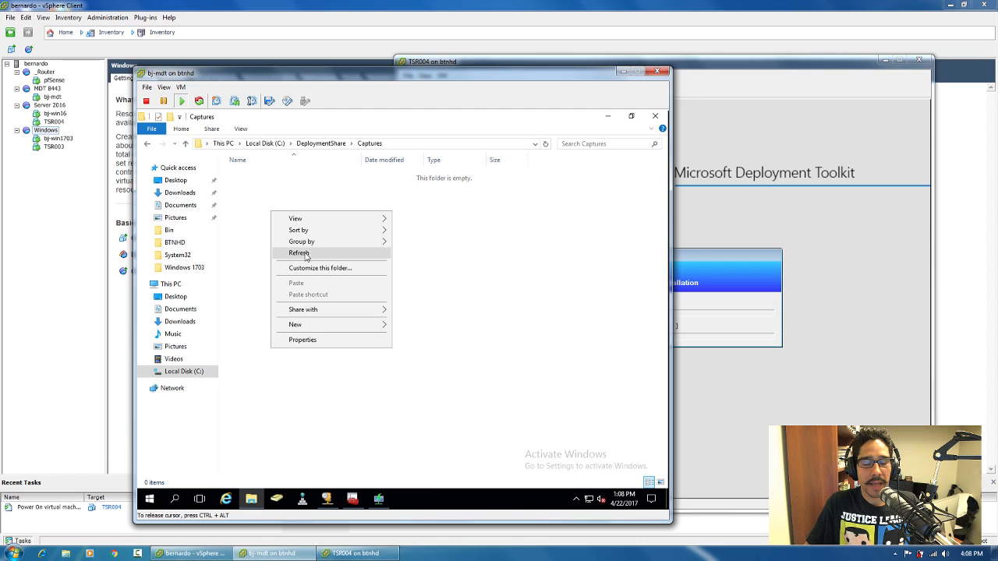
pyautogui.click(302, 254)
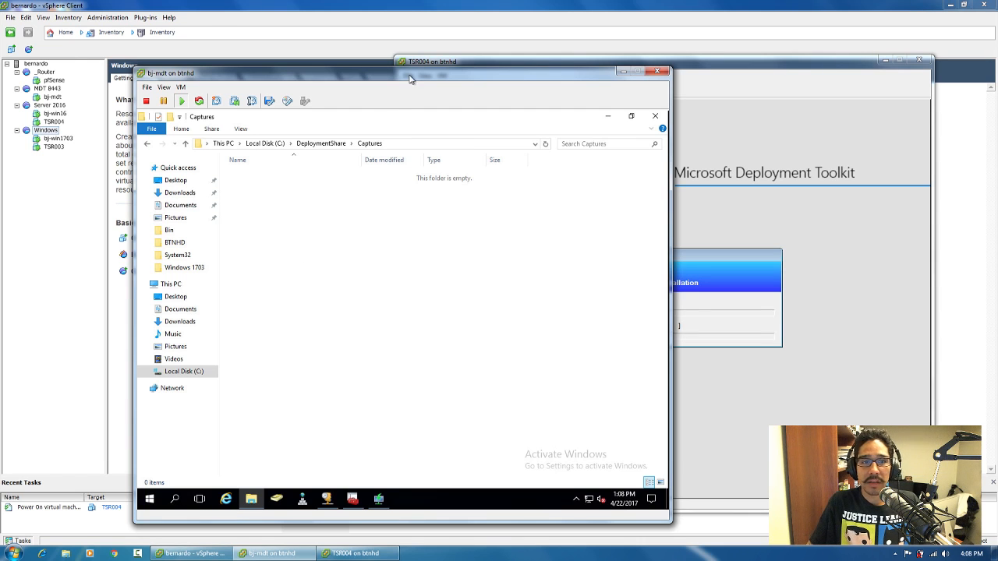
pyautogui.moveTo(412, 76); pyautogui.dragTo(313, 51)
pyautogui.moveTo(606, 63); pyautogui.dragTo(635, 38)
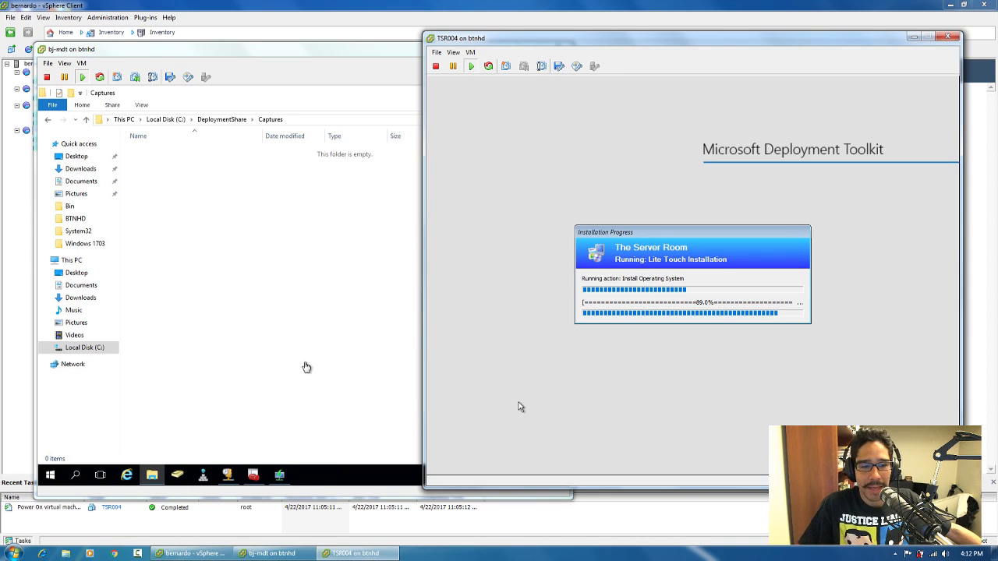
# On bj-mdt, select ts.xml and Unattend.xml in DeploymentShare\Control\REFWIN2016BTNHD for inspection, and return to the TSR004 console
pyautogui.click(253, 475)
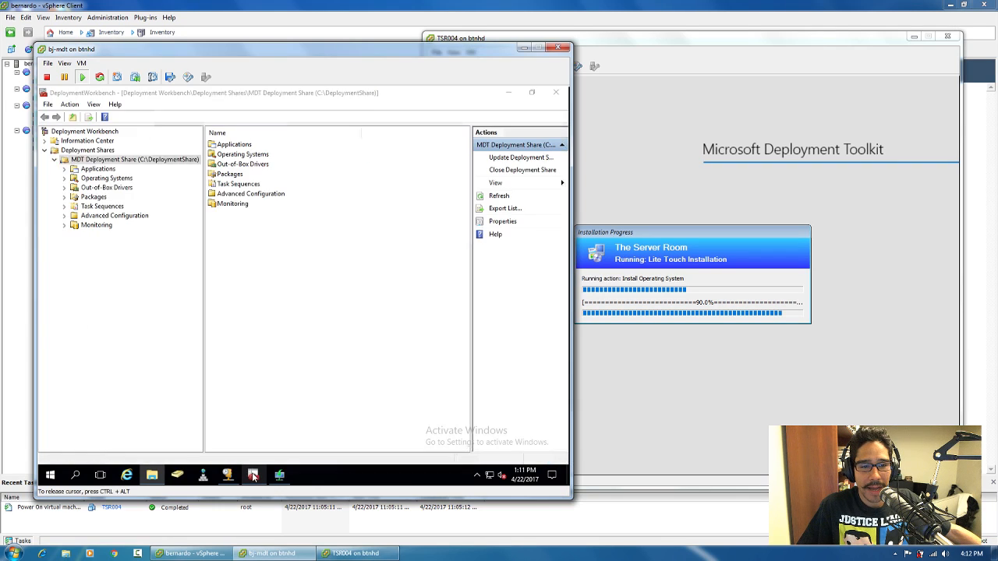
pyautogui.click(510, 94)
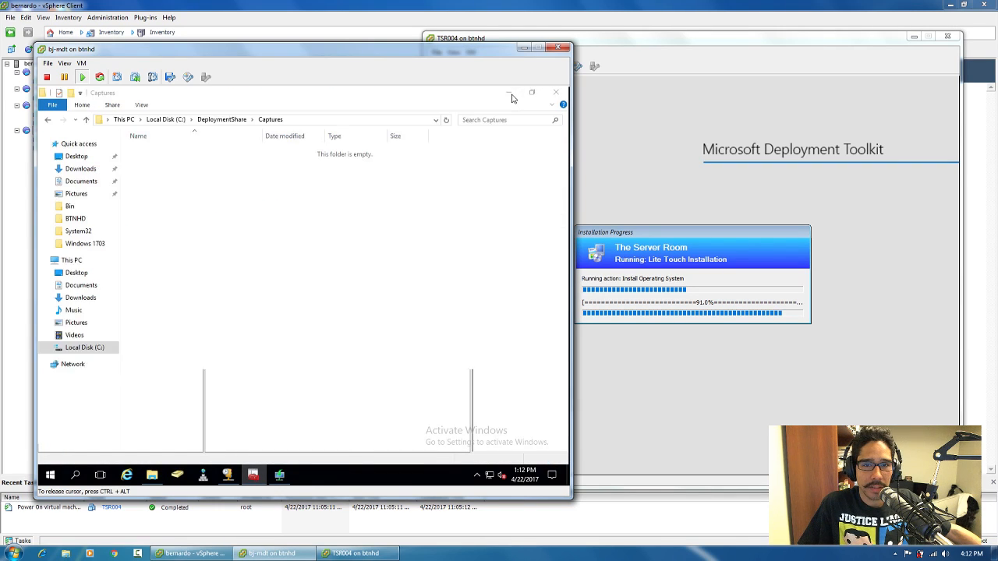
pyautogui.click(220, 119)
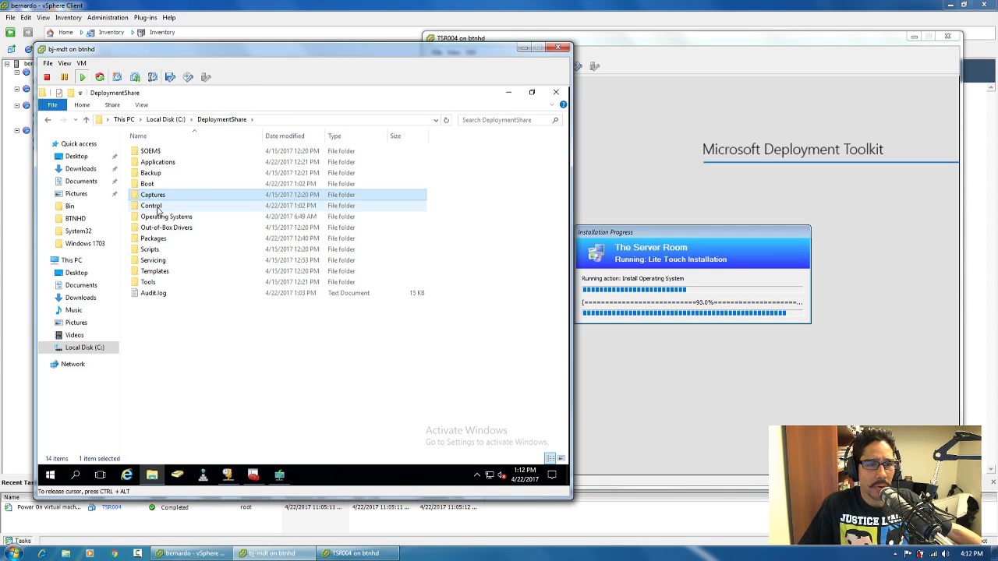
pyautogui.doubleClick(157, 207)
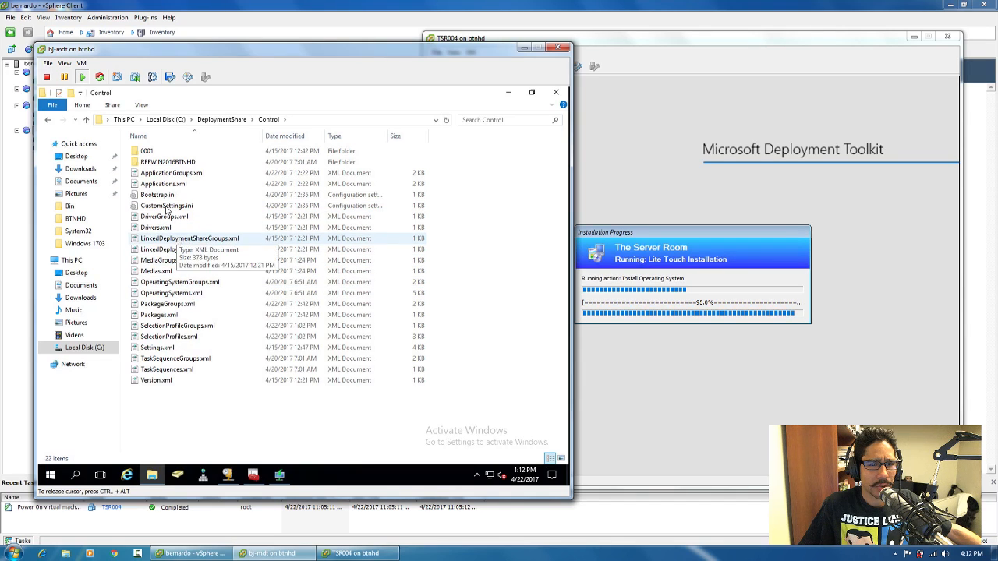
pyautogui.doubleClick(164, 162)
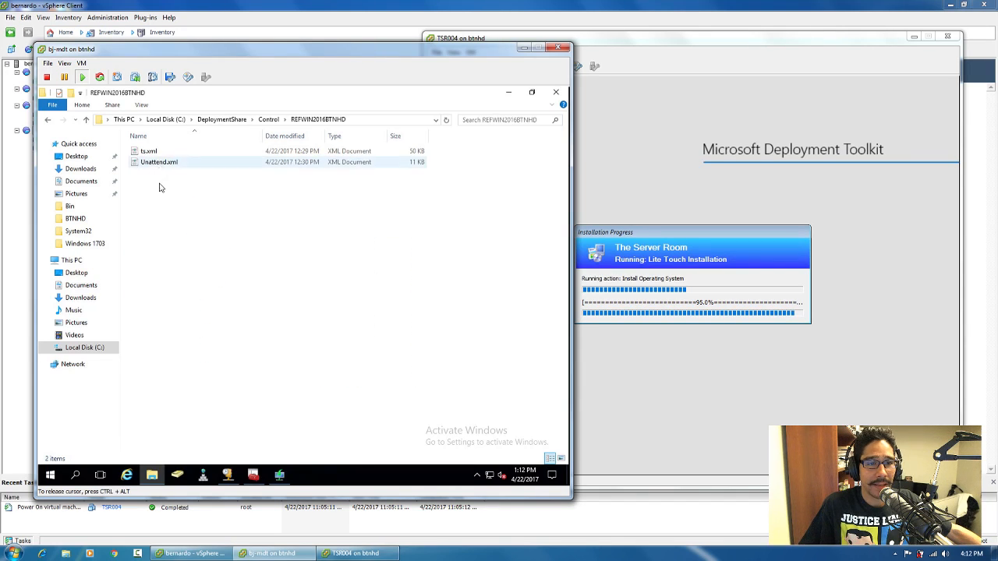
pyautogui.moveTo(159, 185); pyautogui.dragTo(148, 148)
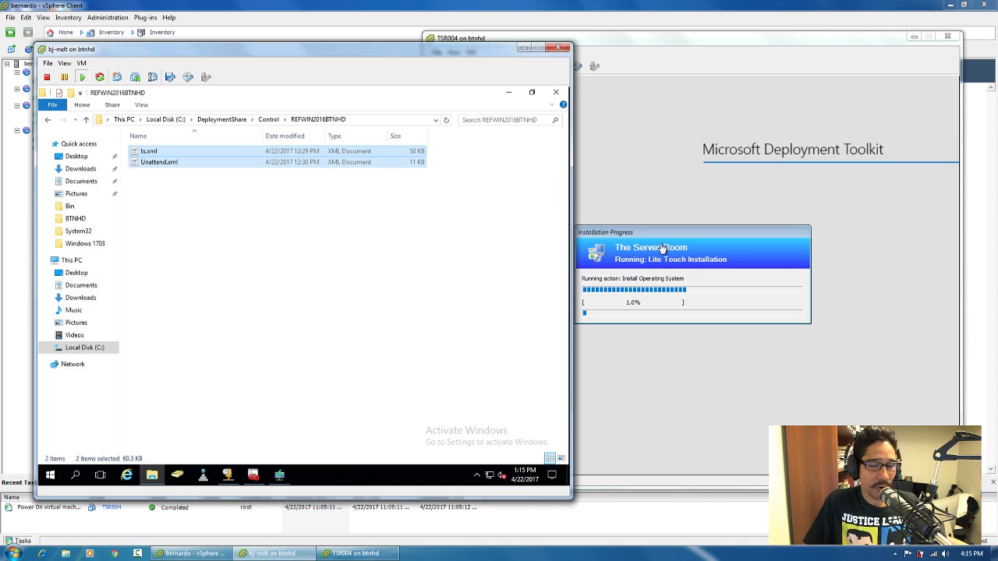
pyautogui.click(698, 235)
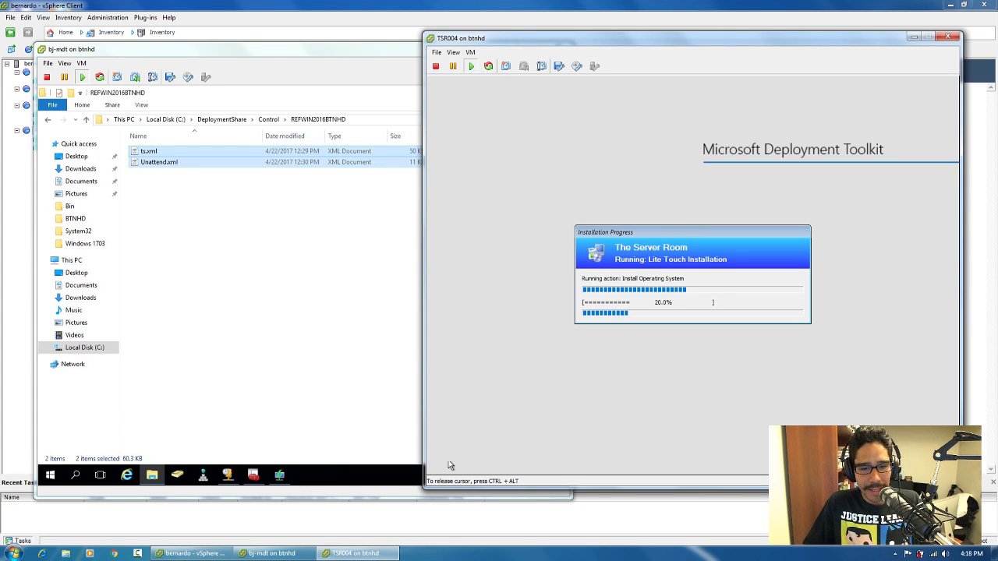
pyautogui.hotkey('ctrl', 'alt')
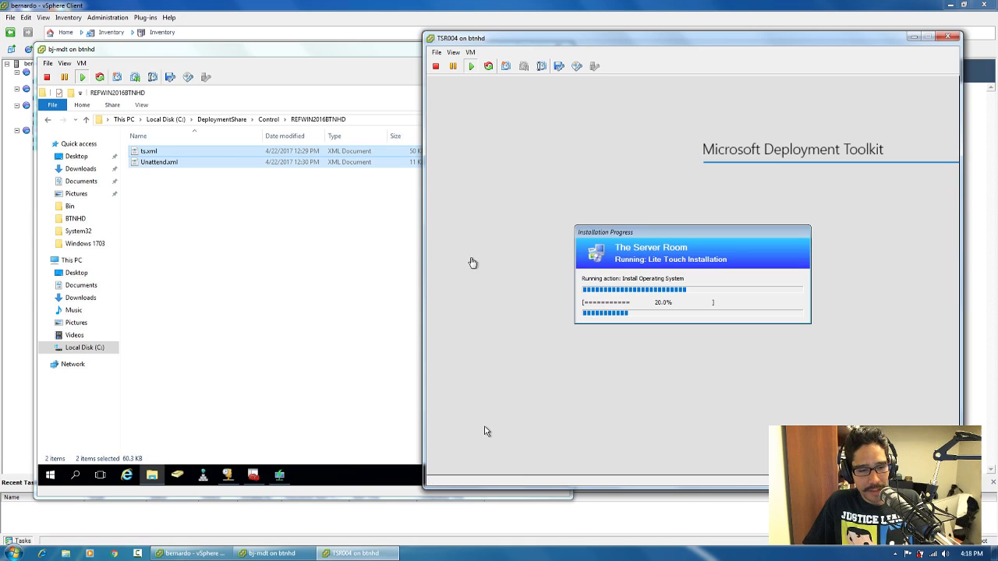
# In Chrome on the host, search Google for "windows 10 download" and examine Microsoft's Download Windows 10 page
pyautogui.click(114, 553)
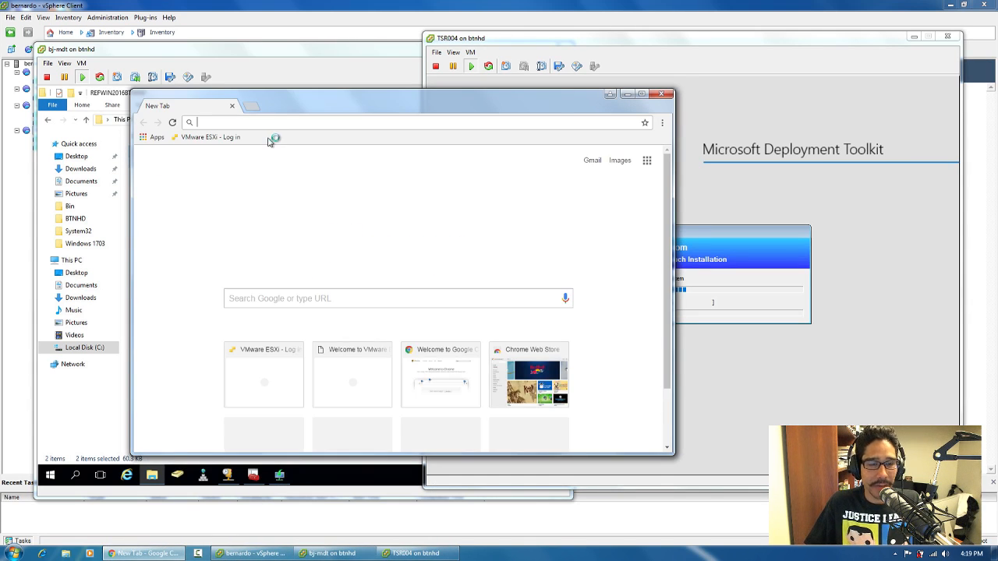
pyautogui.write('window')
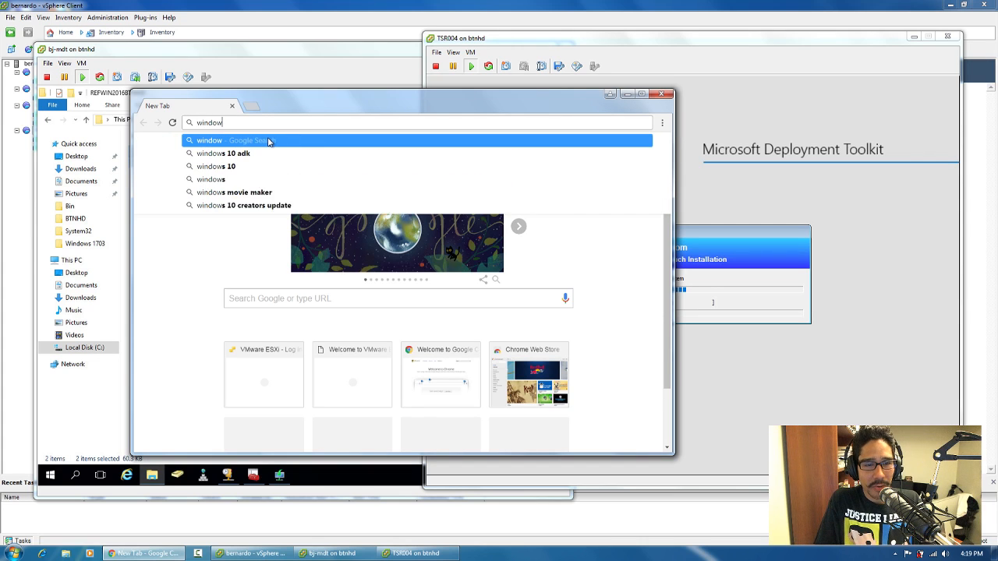
pyautogui.write('s 10 download')
pyautogui.press('Return')
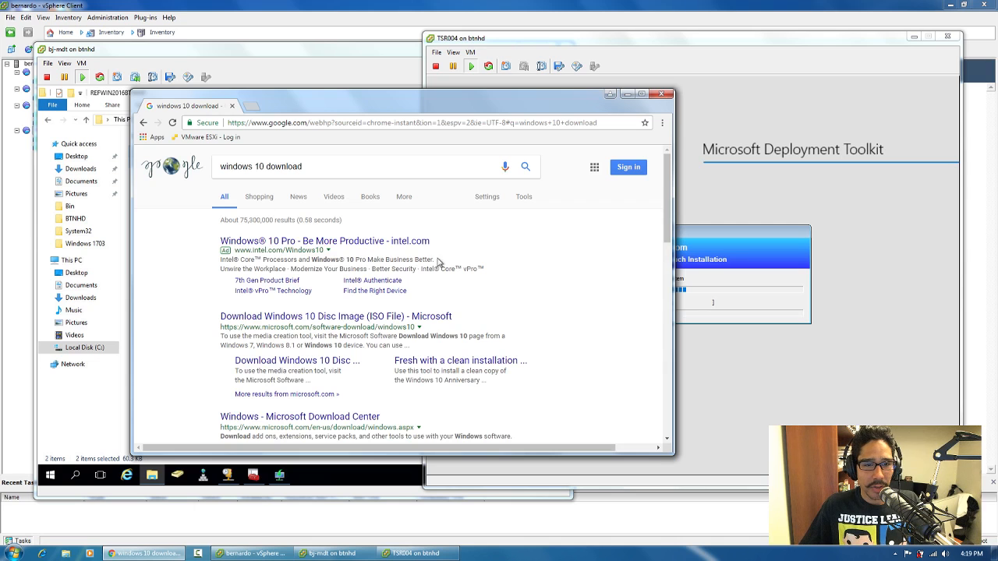
pyautogui.scroll(-2, 481, 294)
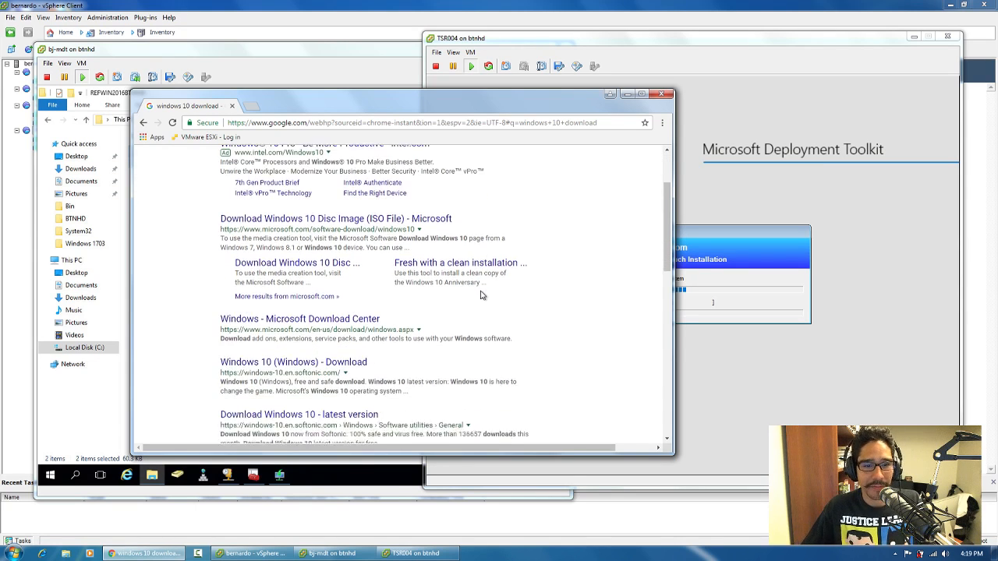
pyautogui.scroll(-1, 361, 335)
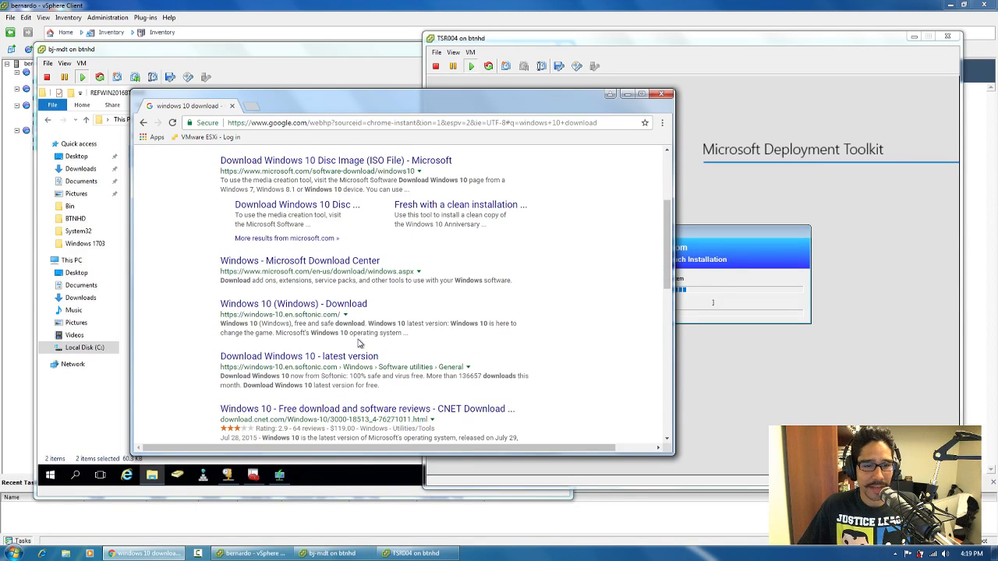
pyautogui.scroll(3, 351, 346)
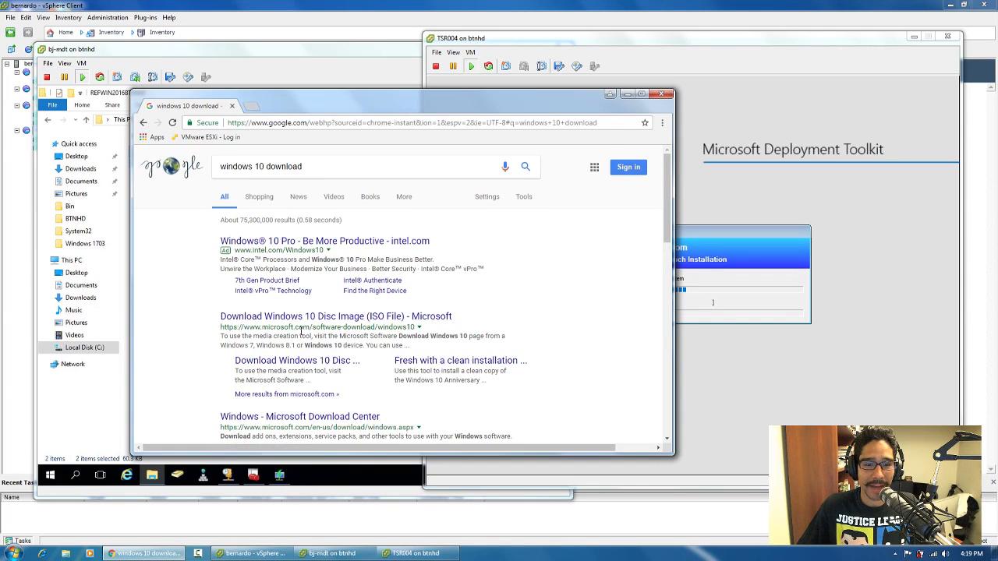
pyautogui.click(353, 325)
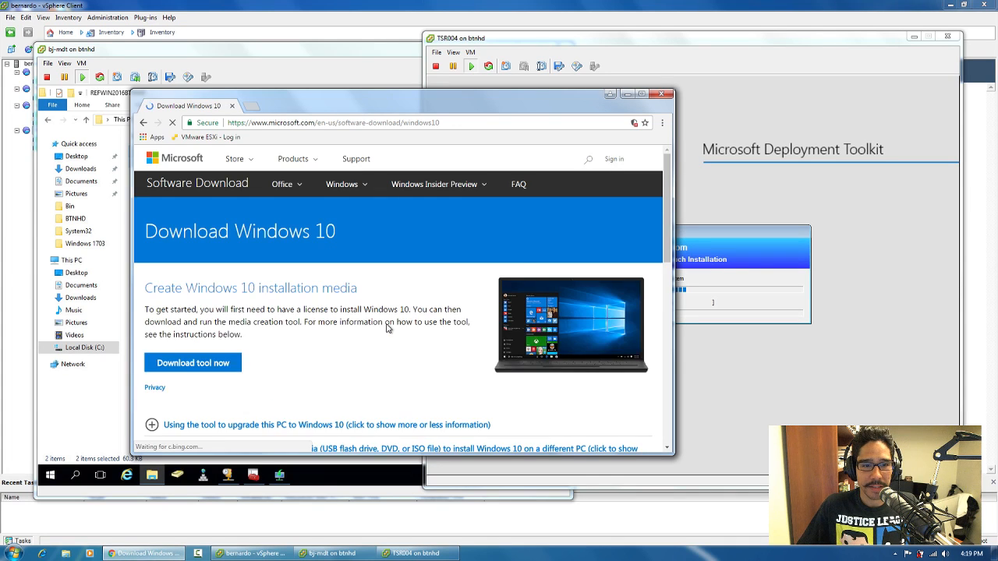
pyautogui.scroll(-1, 397, 325)
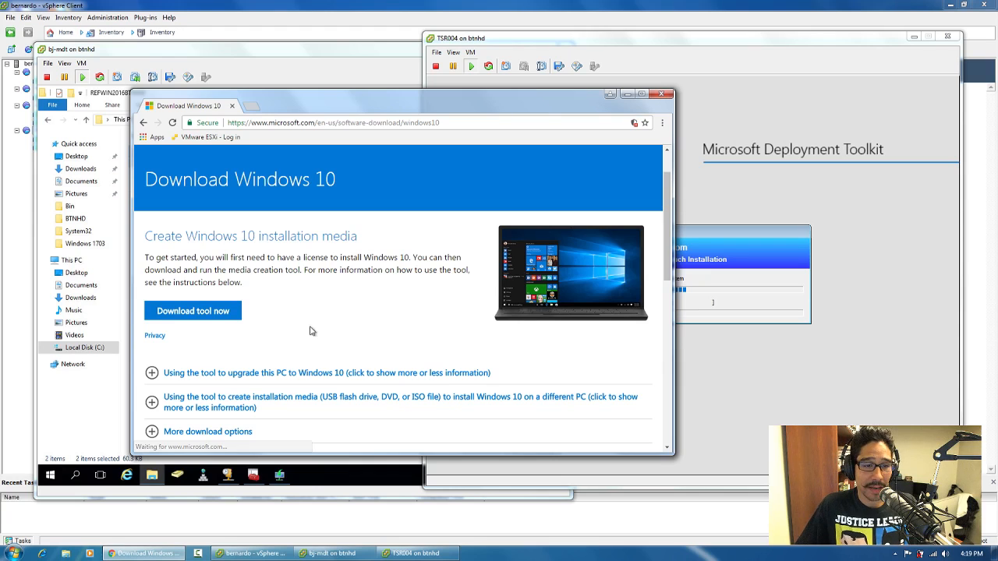
pyautogui.scroll(1, 194, 268)
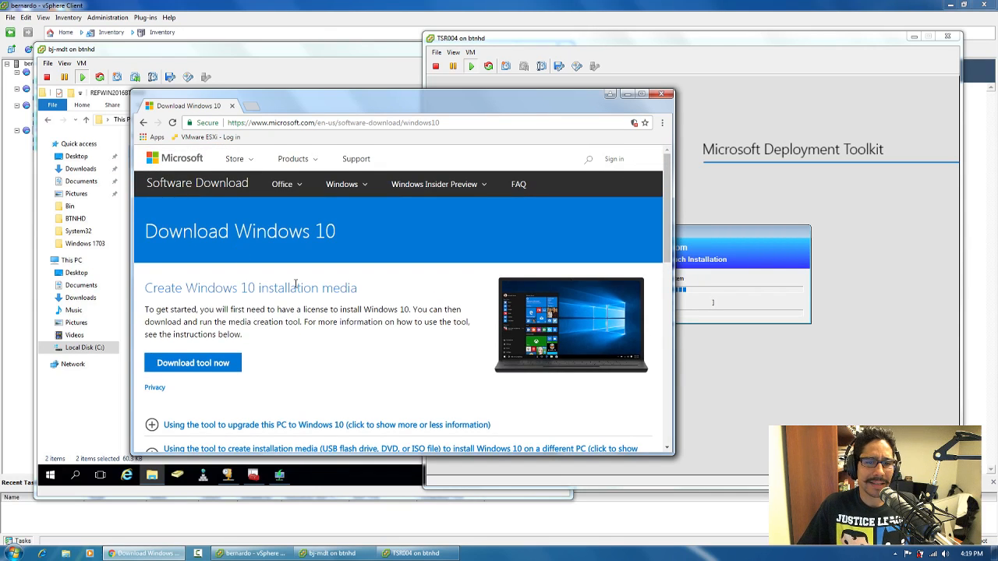
# Go back to the search, change it to "windows 10 enterprise download", and open the TechNet Evaluation Center result for Windows 10 Enterprise
pyautogui.click(143, 123)
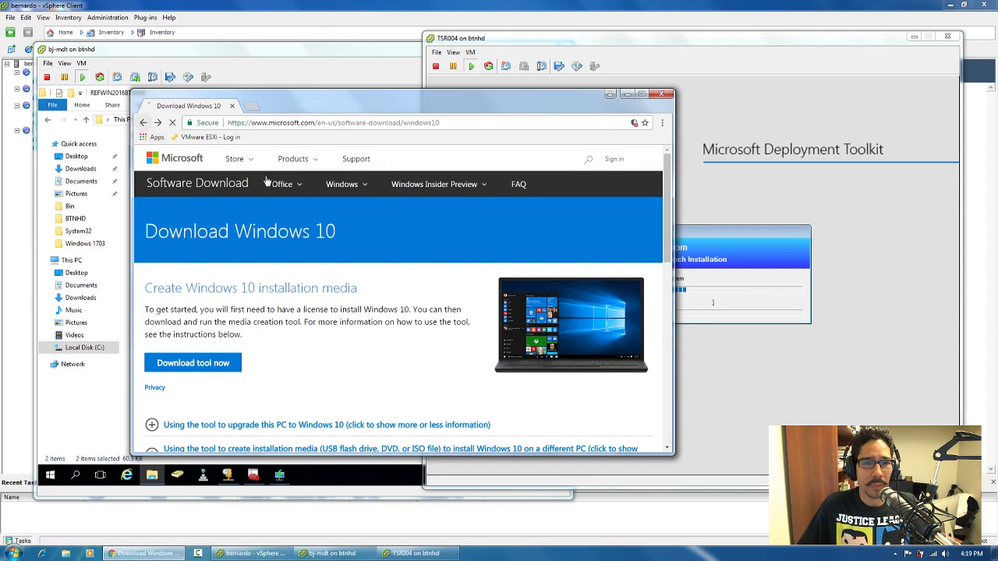
pyautogui.click(266, 166)
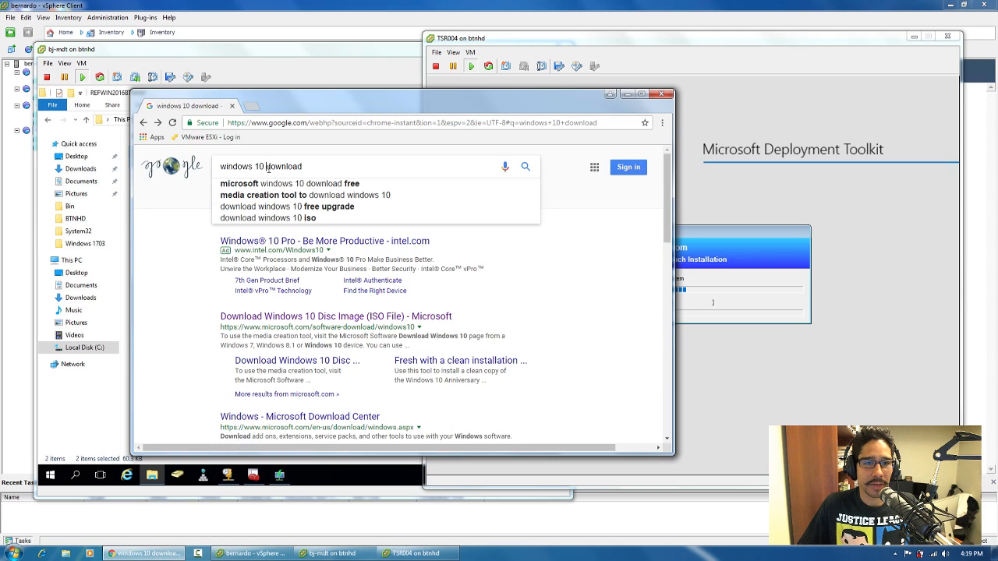
pyautogui.write('enter')
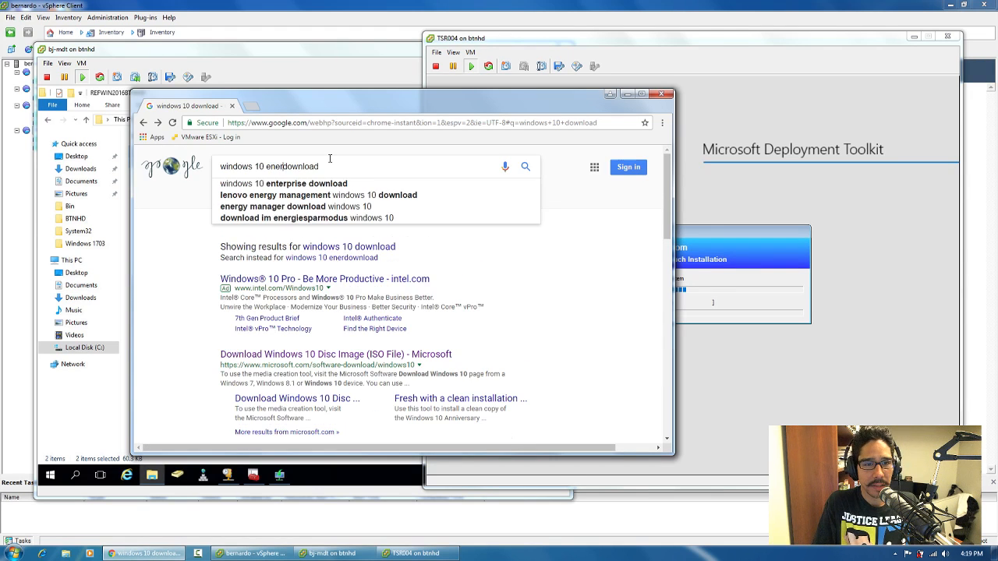
pyautogui.write('p')
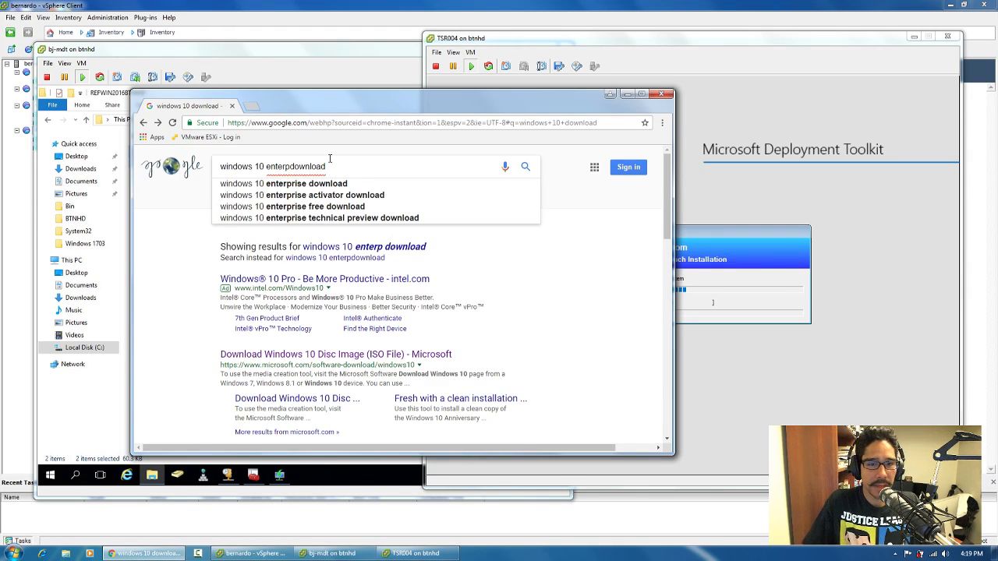
pyautogui.click(322, 187)
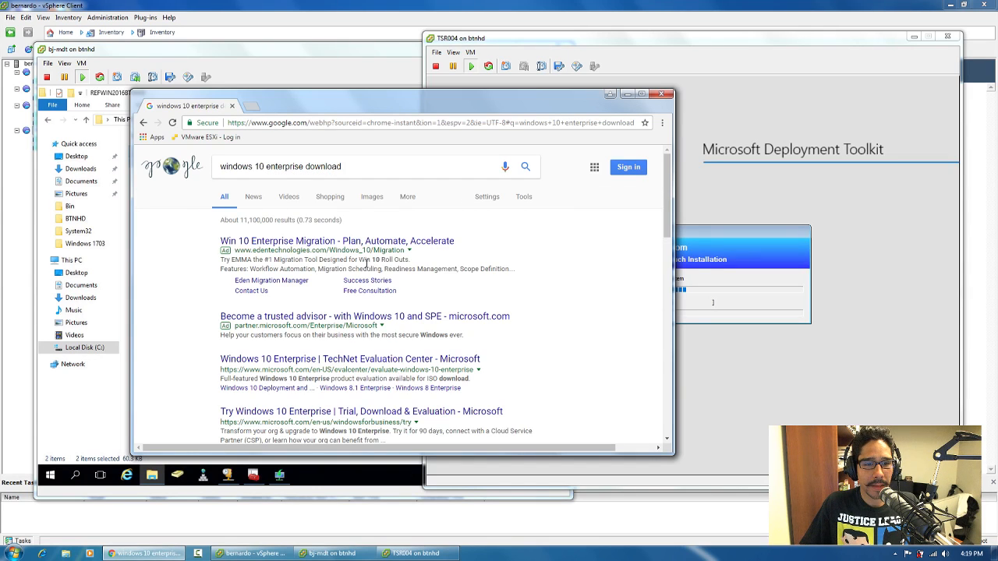
pyautogui.scroll(-1, 364, 269)
pyautogui.scroll(-1, 365, 269)
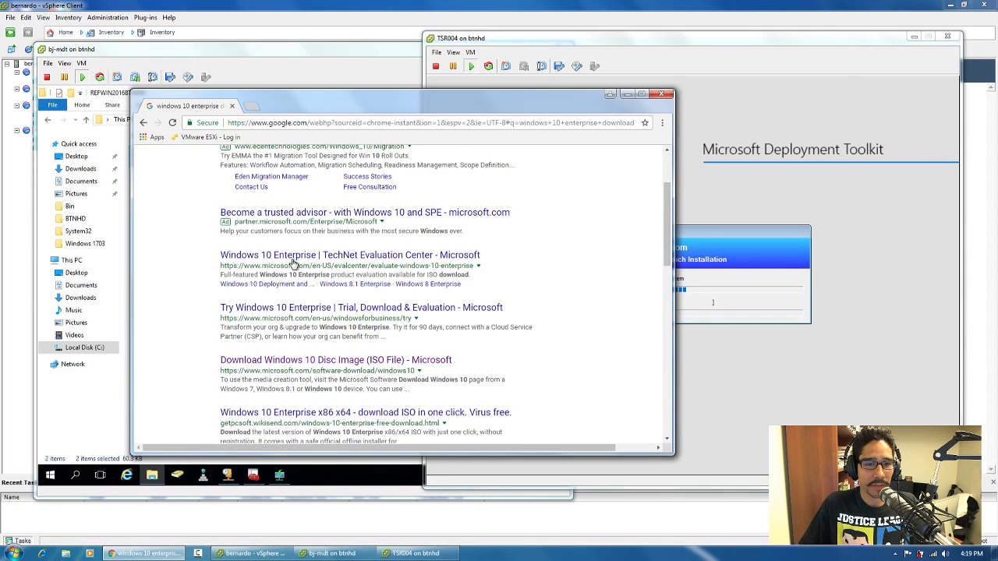
pyautogui.click(292, 256)
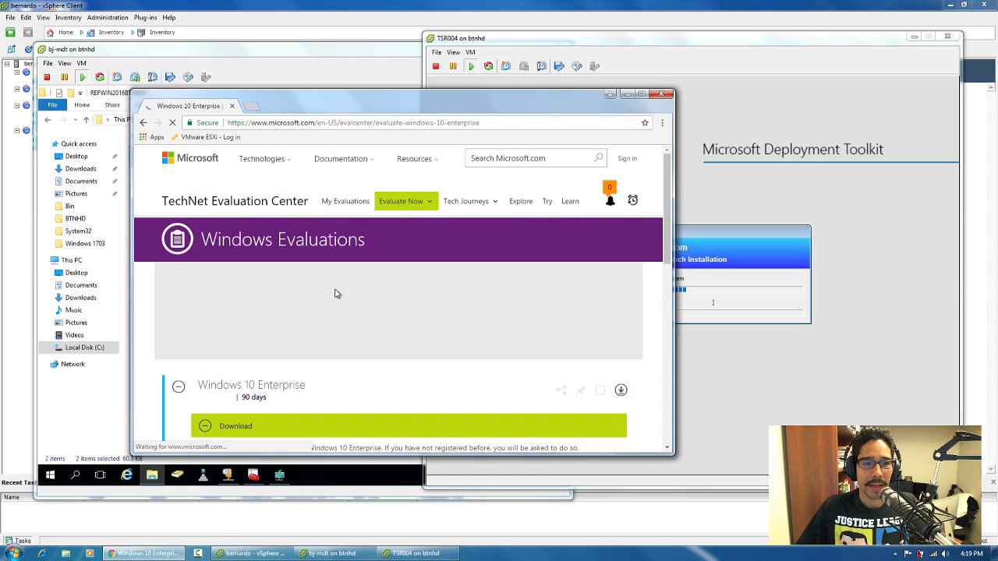
# Review the Windows 10 Enterprise evaluation's download section, and close the browser to return to the consoles
pyautogui.scroll(-3, 332, 279)
pyautogui.scroll(2, 332, 280)
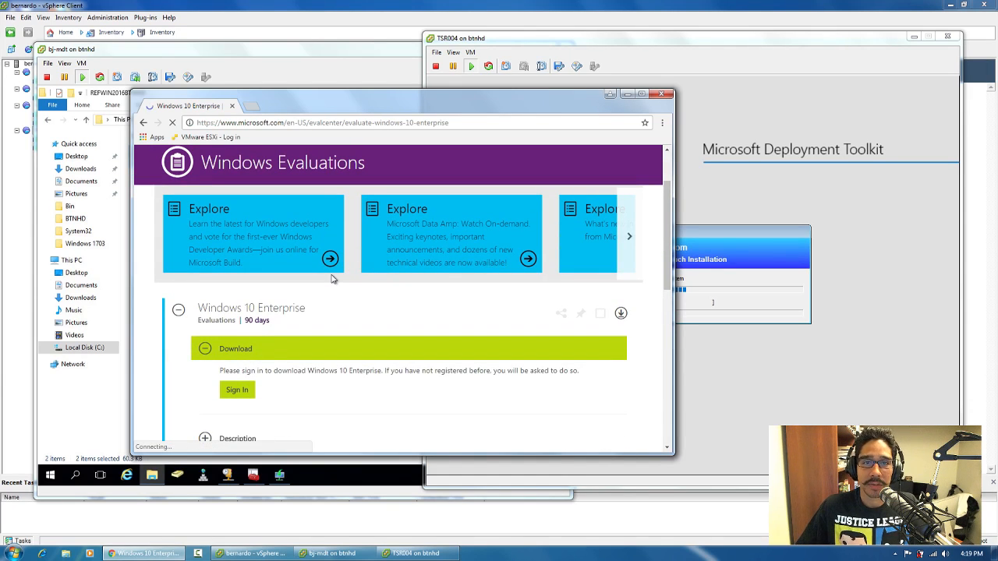
pyautogui.scroll(-1, 383, 309)
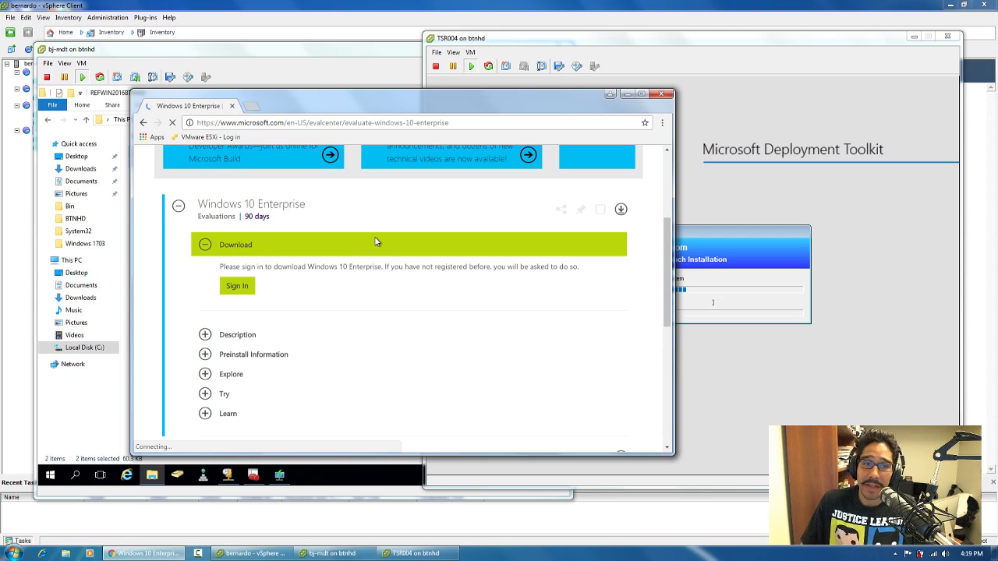
pyautogui.scroll(3, 375, 241)
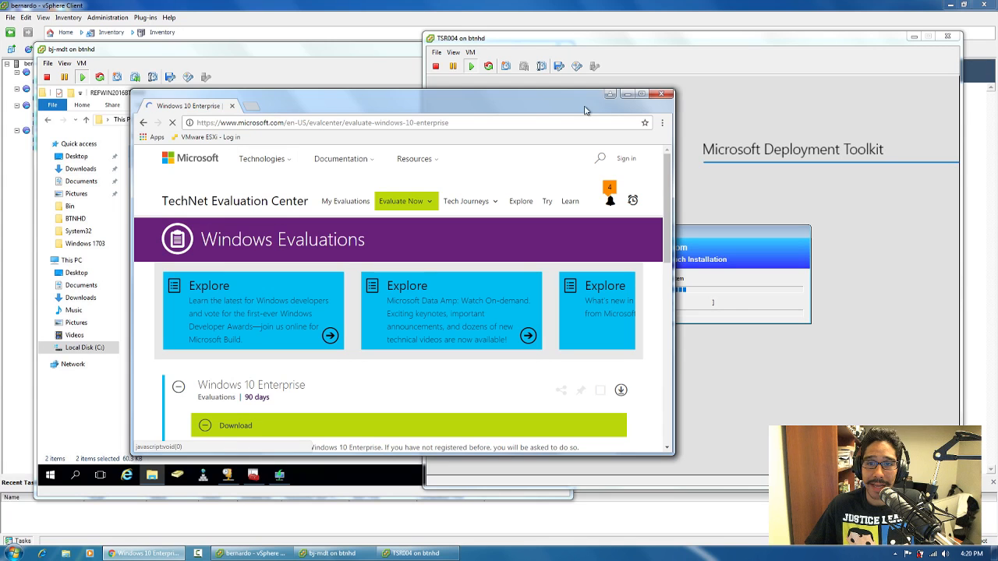
pyautogui.click(660, 96)
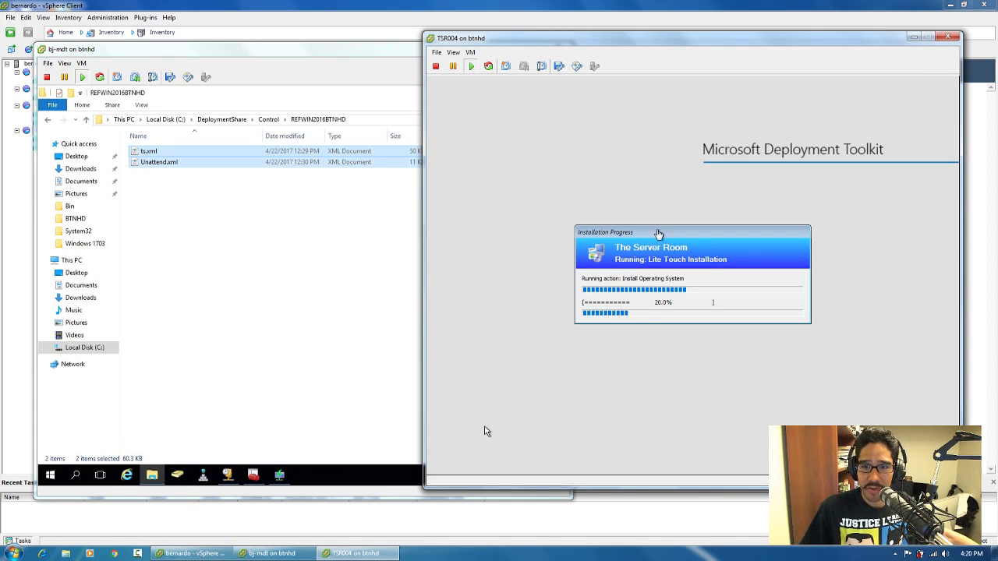
# Check the Lite Touch installation progress in the TSR004 console, moving the Installation Progress window slightly higher
pyautogui.click(485, 431)
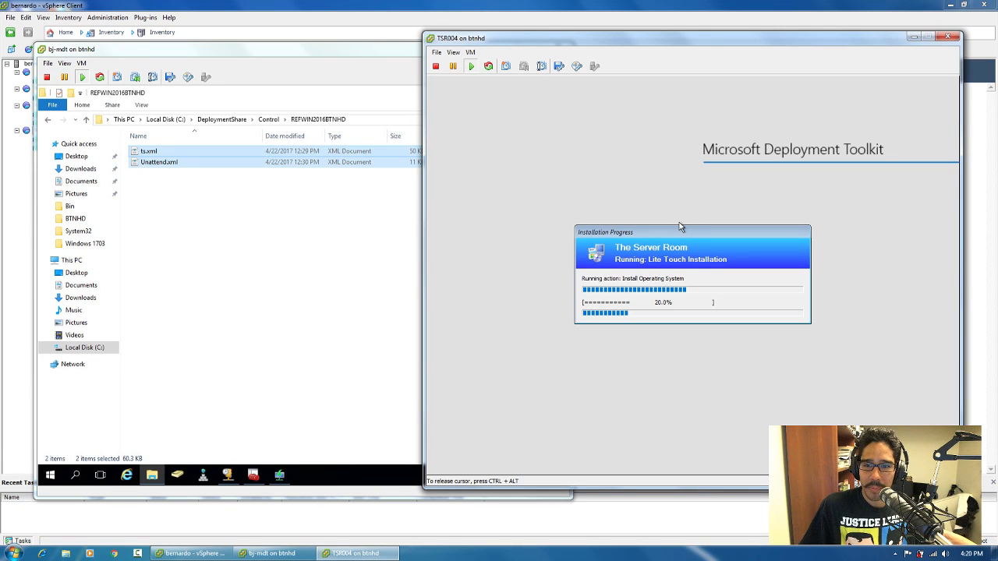
pyautogui.moveTo(679, 226); pyautogui.dragTo(679, 206)
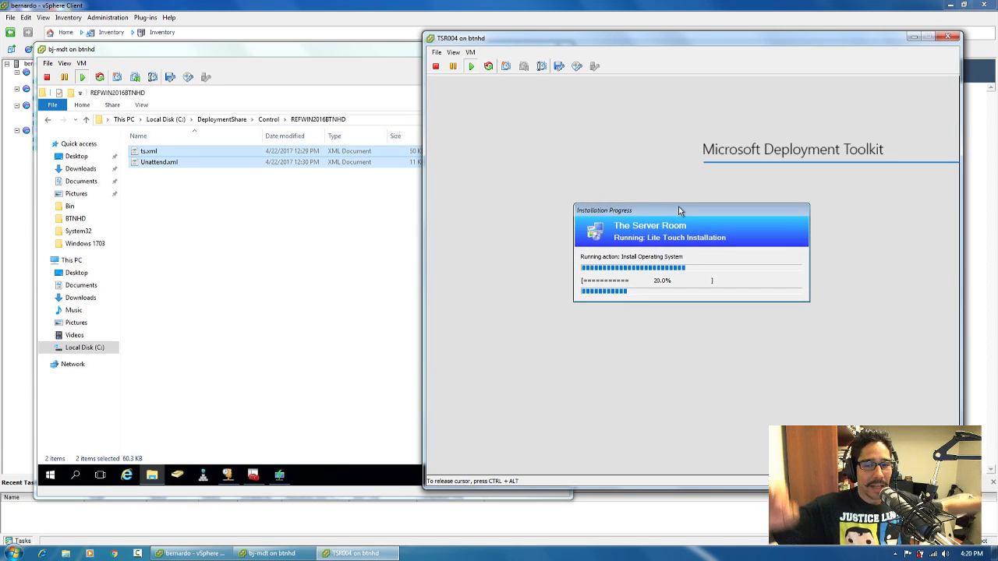
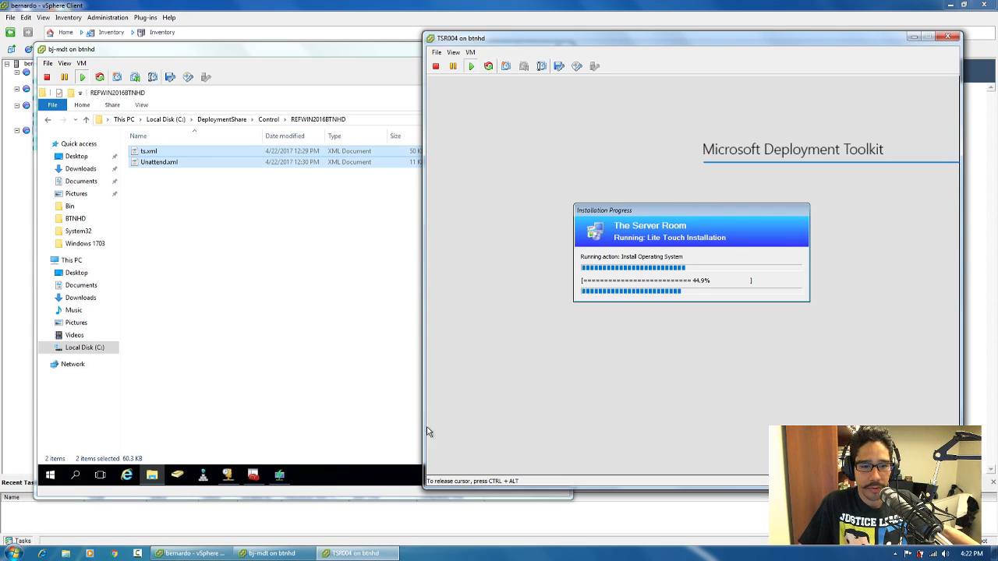
pyautogui.hotkey('ctrl', 'alt')
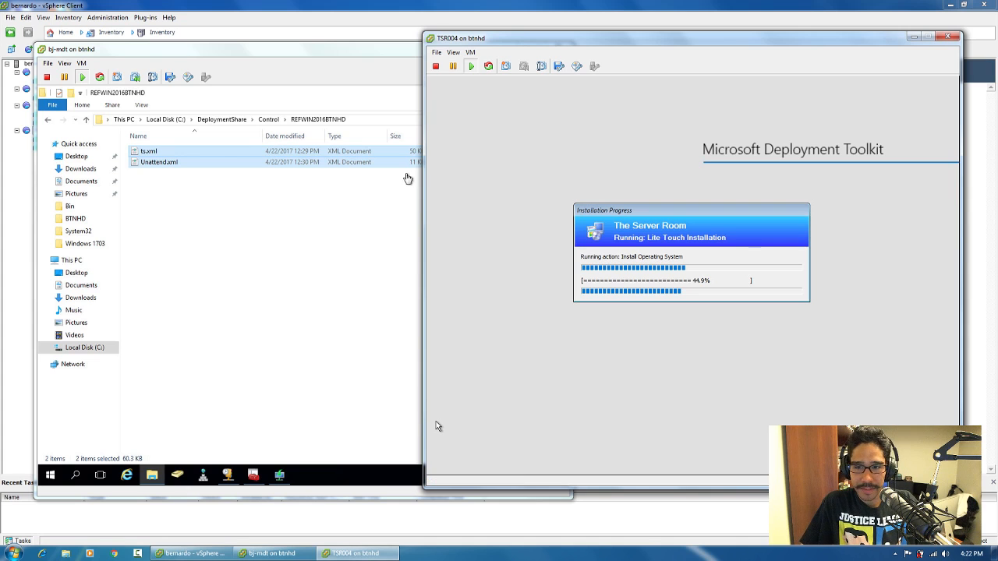
# In Deployment Workbench on bj-mdt, compare the folders under Operating Systems and Task Sequences in the MDT Deployment Share
pyautogui.click(290, 427)
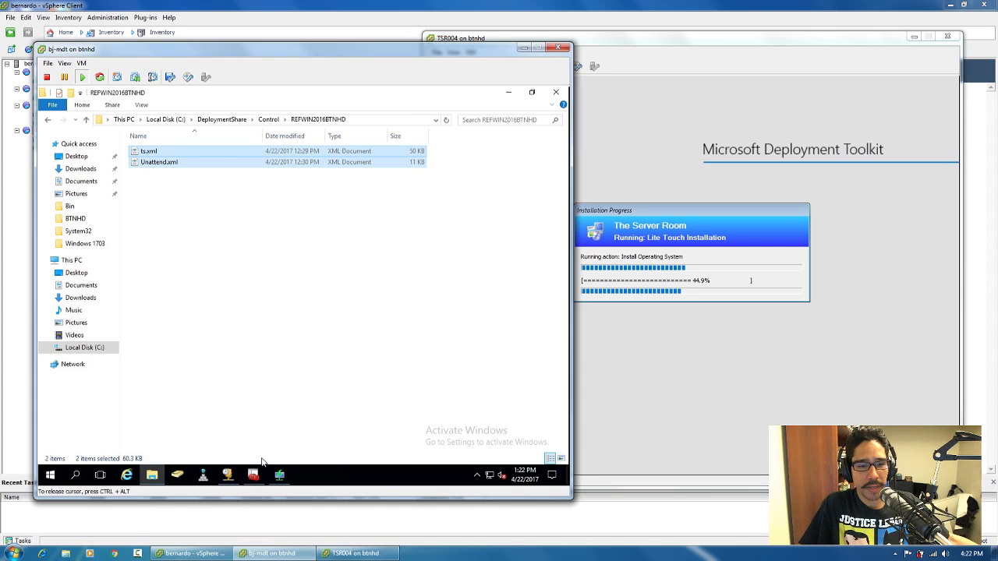
pyautogui.click(253, 475)
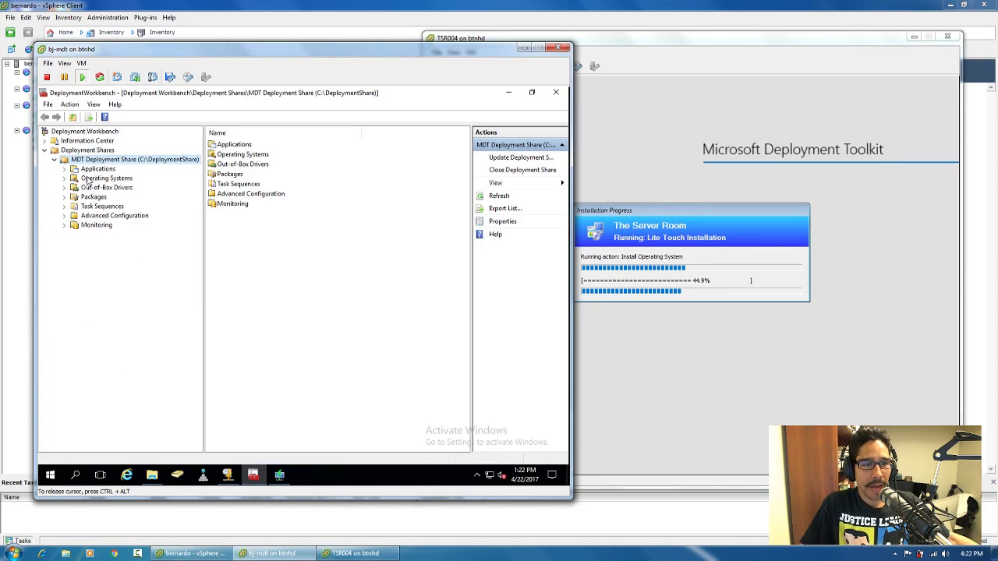
pyautogui.click(92, 179)
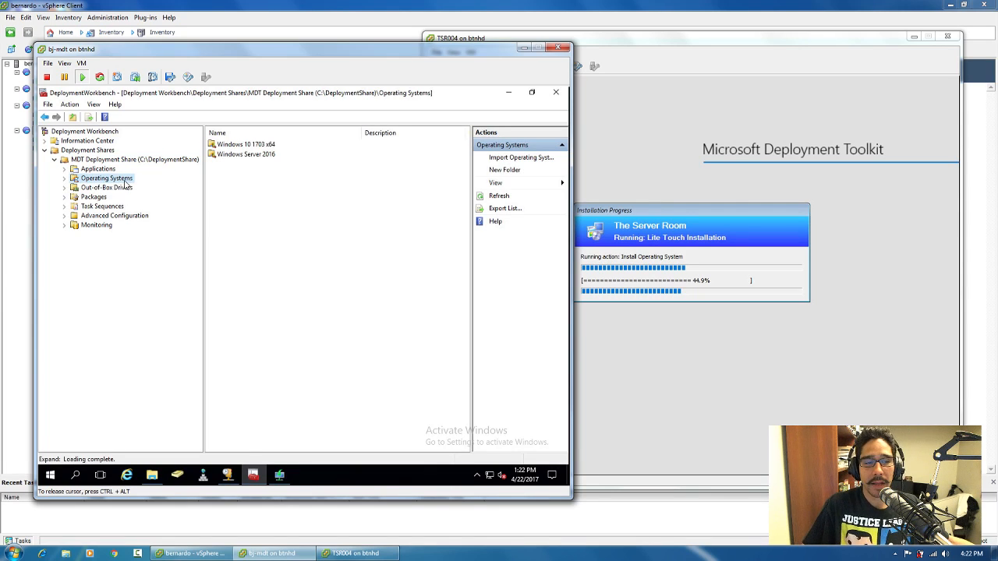
pyautogui.click(104, 208)
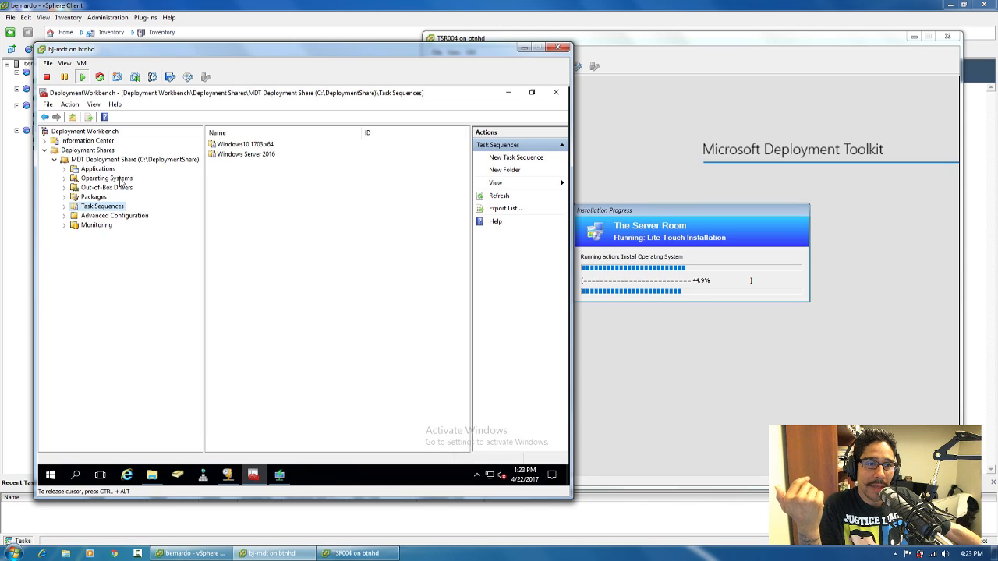
pyautogui.click(107, 179)
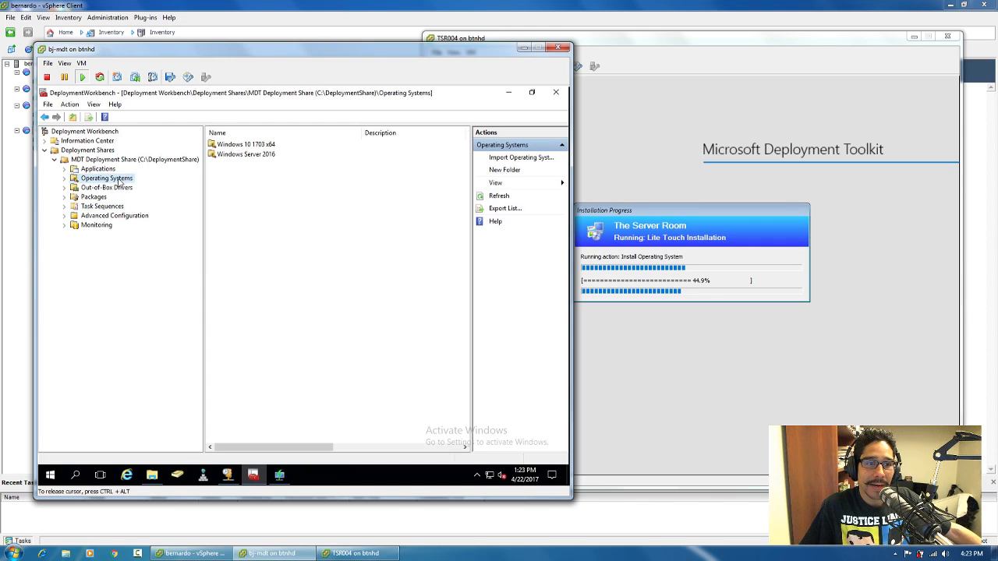
pyautogui.click(109, 206)
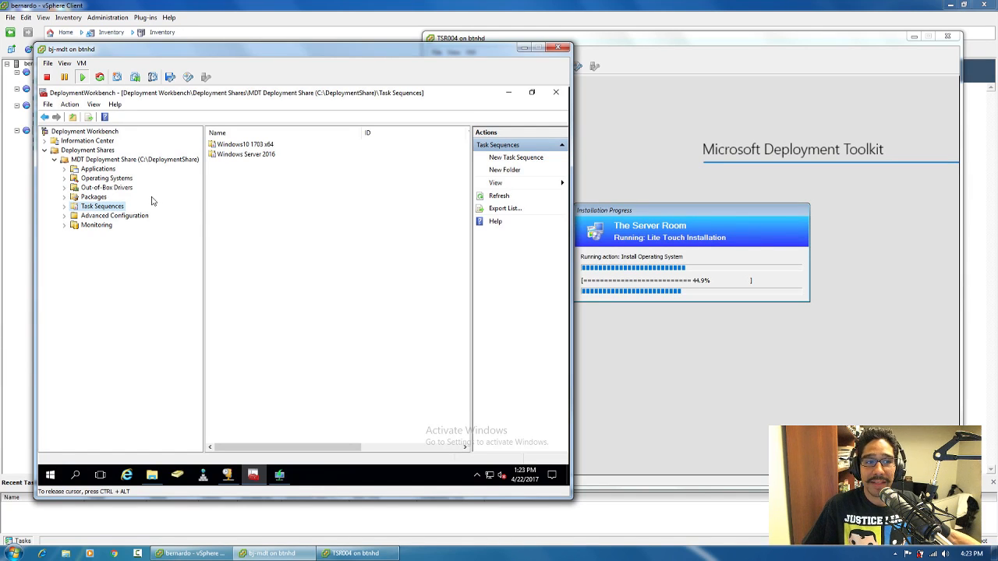
# Start a new task sequence with placeholder ID "fadf" and name "afdfad", examine the available templates, and cancel the wizard
pyautogui.rightClick(115, 207)
pyautogui.click(146, 214)
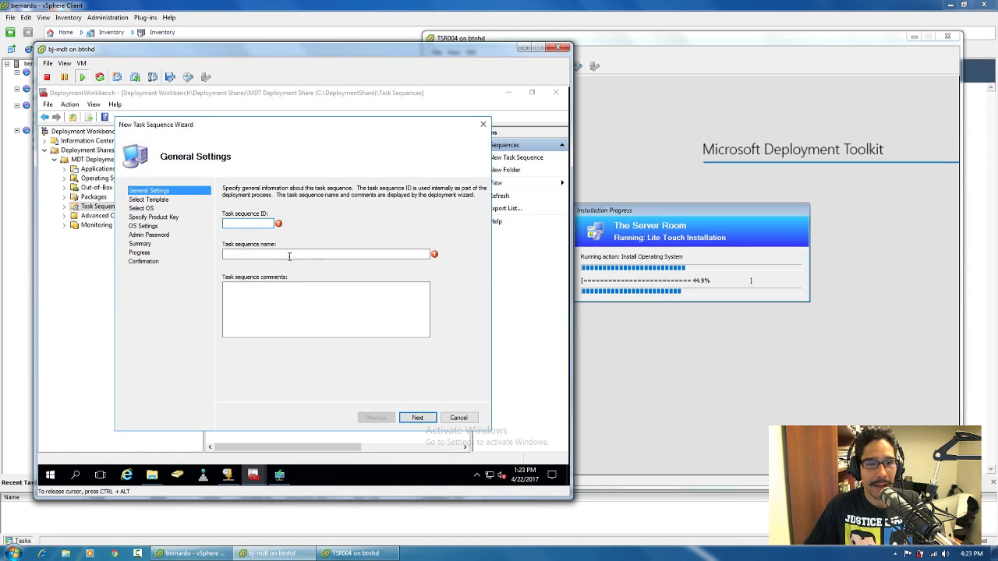
pyautogui.write('fadf')
pyautogui.press('Tab')
pyautogui.write('afdfad')
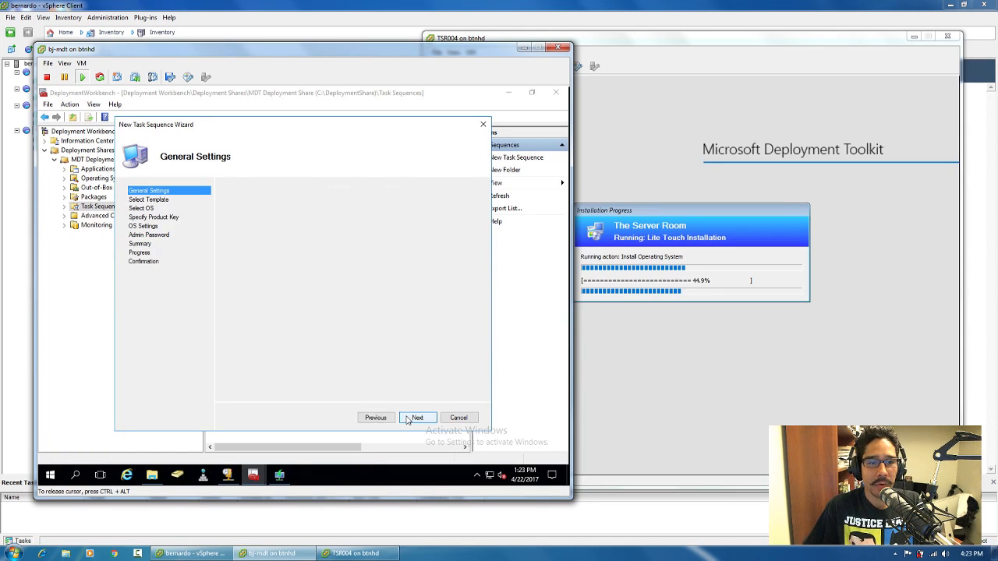
pyautogui.click(405, 418)
pyautogui.click(272, 211)
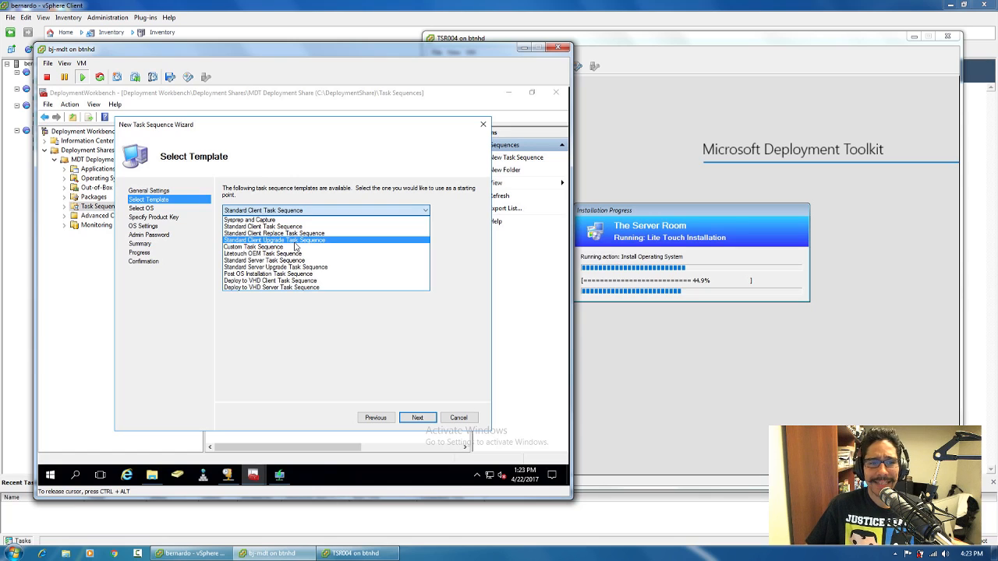
pyautogui.click(462, 421)
pyautogui.click(458, 418)
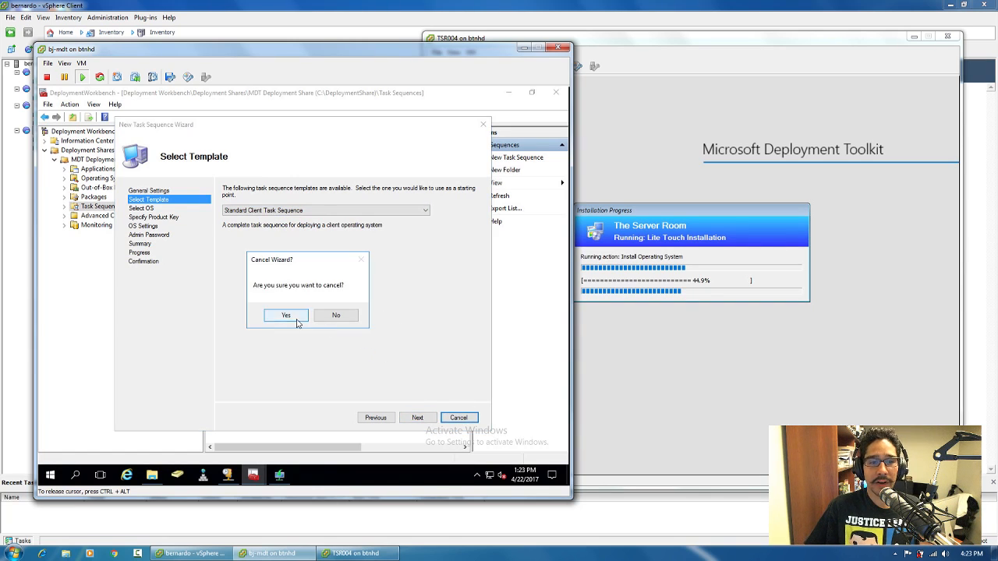
pyautogui.click(287, 316)
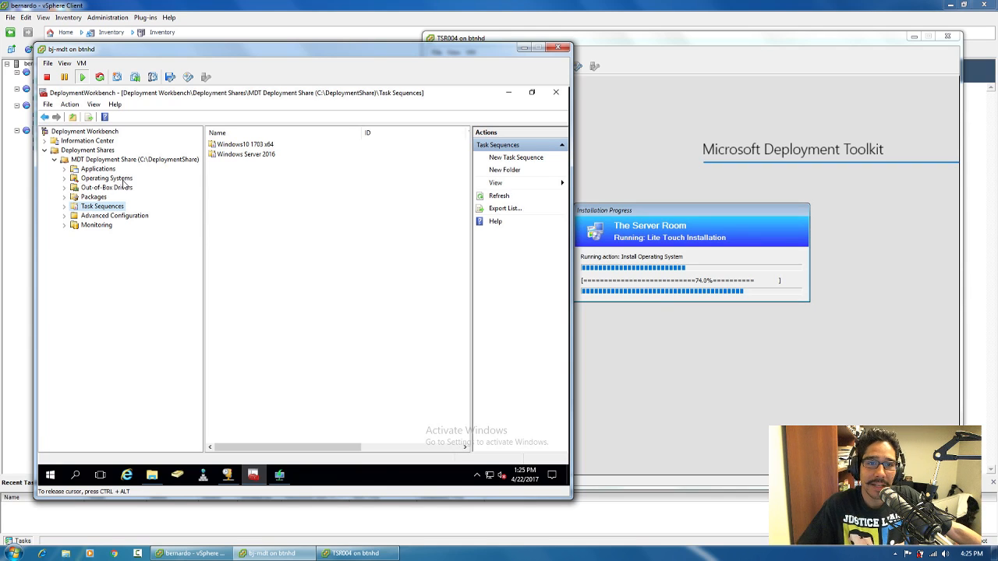
# Move the bj-mdt console window aside to view the virtual machines in the vSphere inventory
pyautogui.hotkey('ctrl', 'alt')
pyautogui.moveTo(170, 51); pyautogui.dragTo(266, 52)
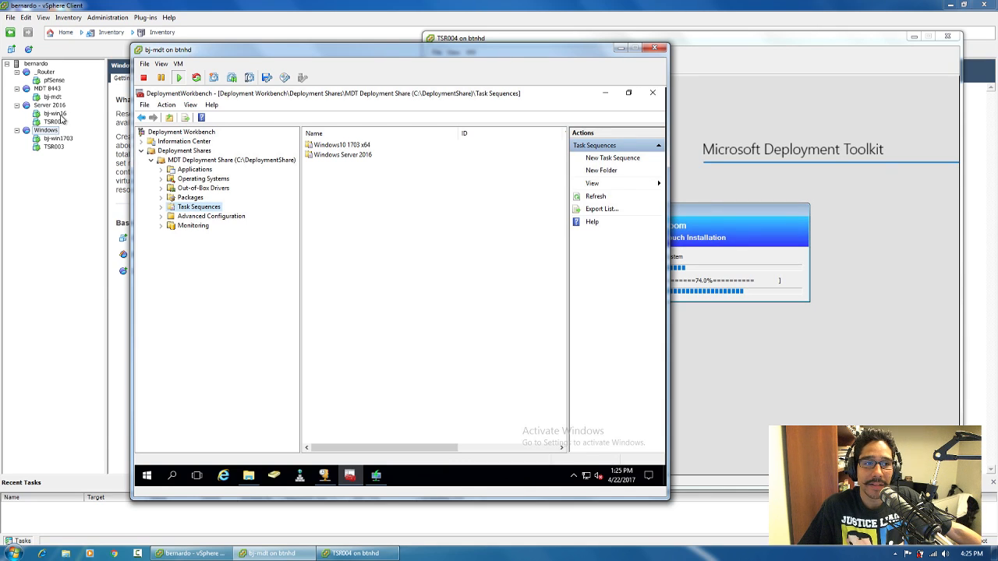
pyautogui.moveTo(378, 56); pyautogui.dragTo(316, 56)
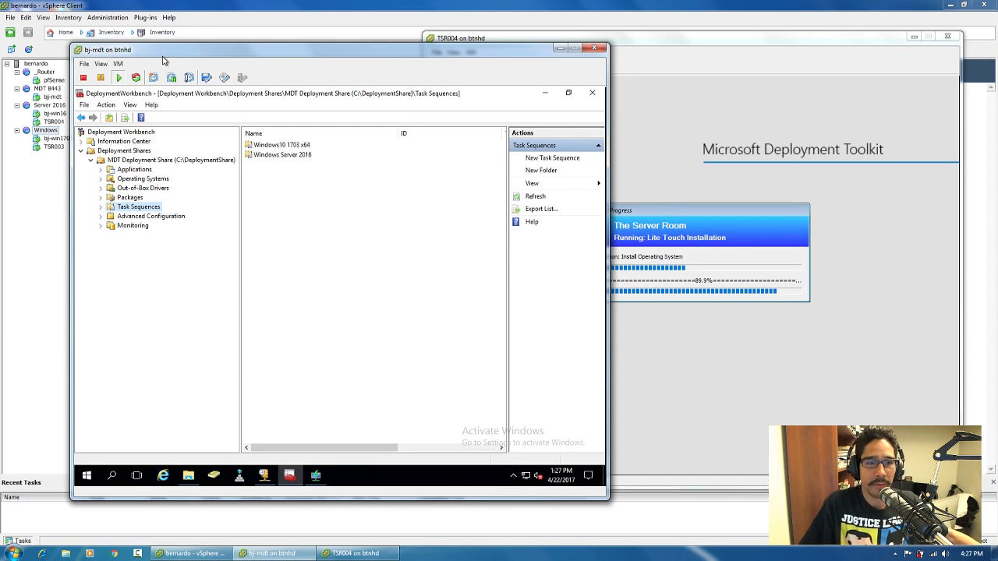
# Open the Windows Server 2016 x64 Reference Image Capture properties and review its ID, name and task sequence steps
pyautogui.doubleClick(286, 159)
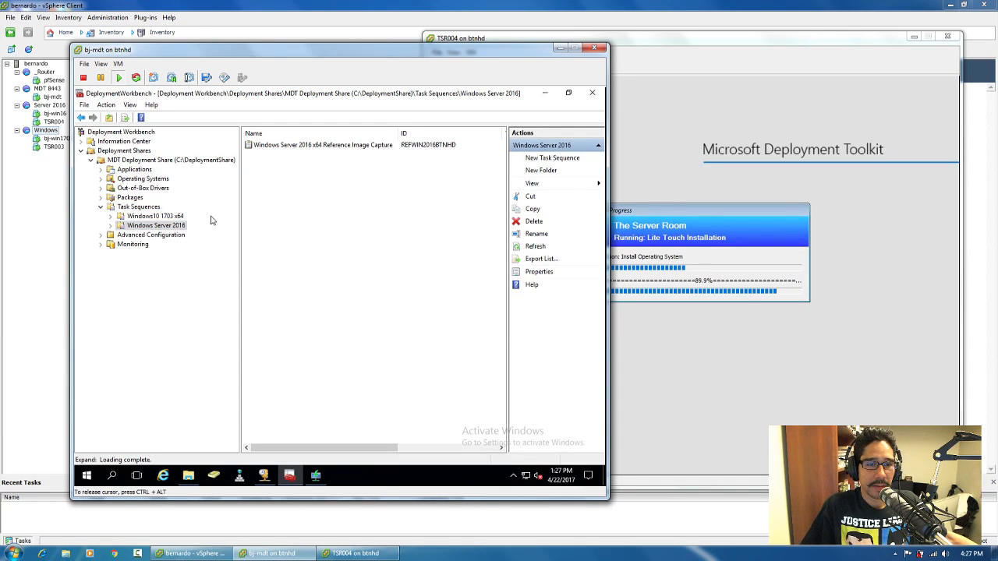
pyautogui.click(289, 146)
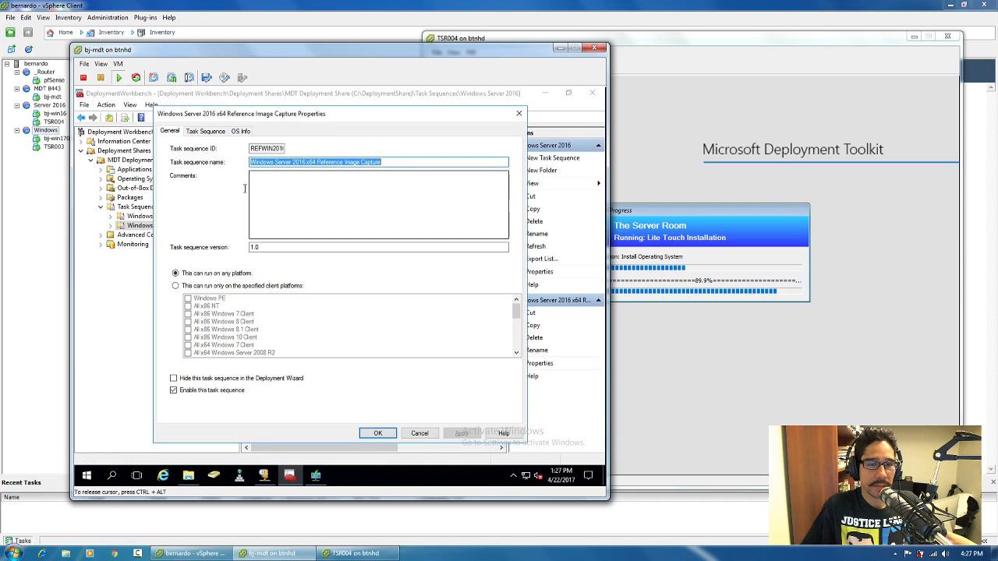
pyautogui.click(263, 148)
pyautogui.click(348, 161)
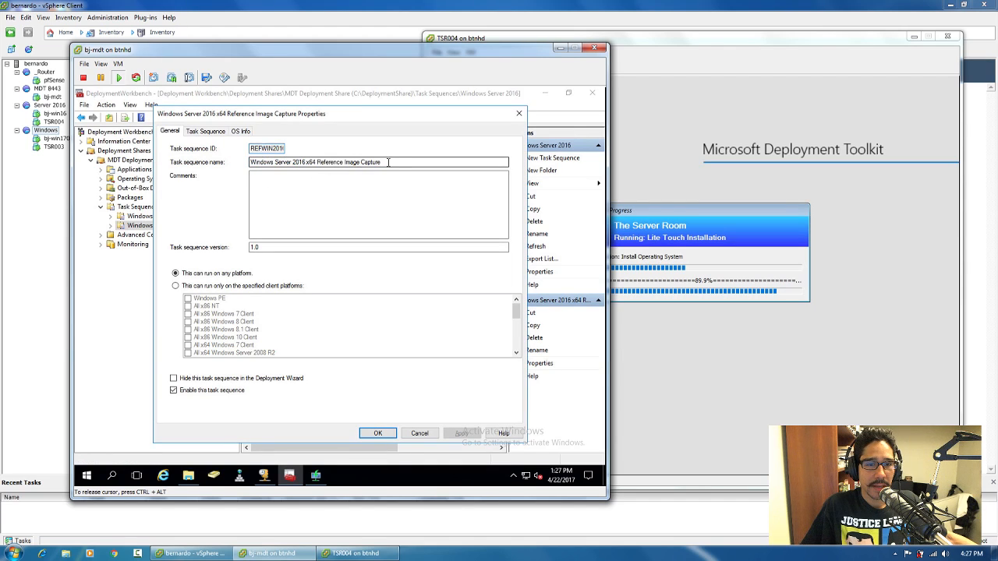
pyautogui.moveTo(388, 162); pyautogui.dragTo(270, 162)
pyautogui.click(208, 135)
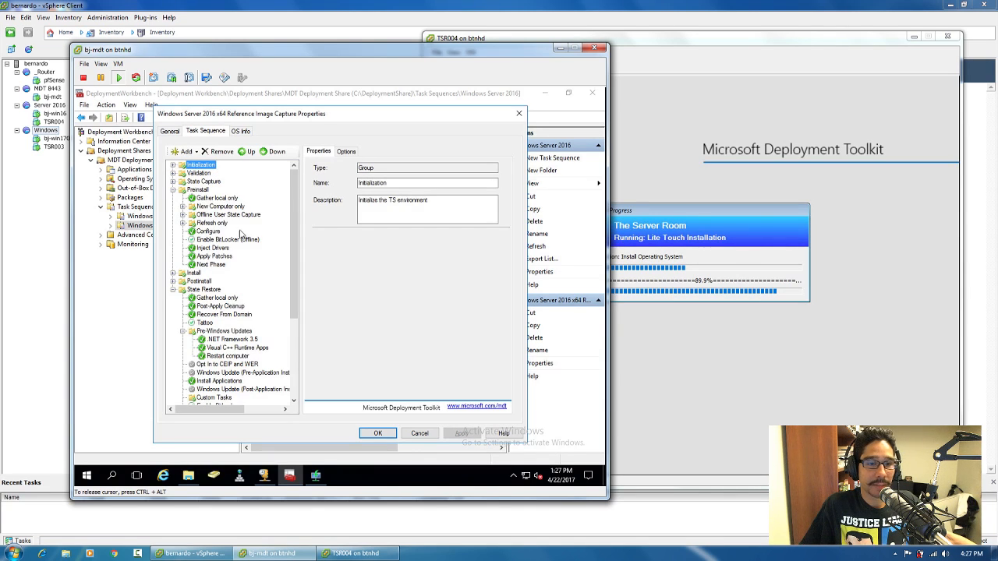
pyautogui.moveTo(291, 117); pyautogui.dragTo(314, 103)
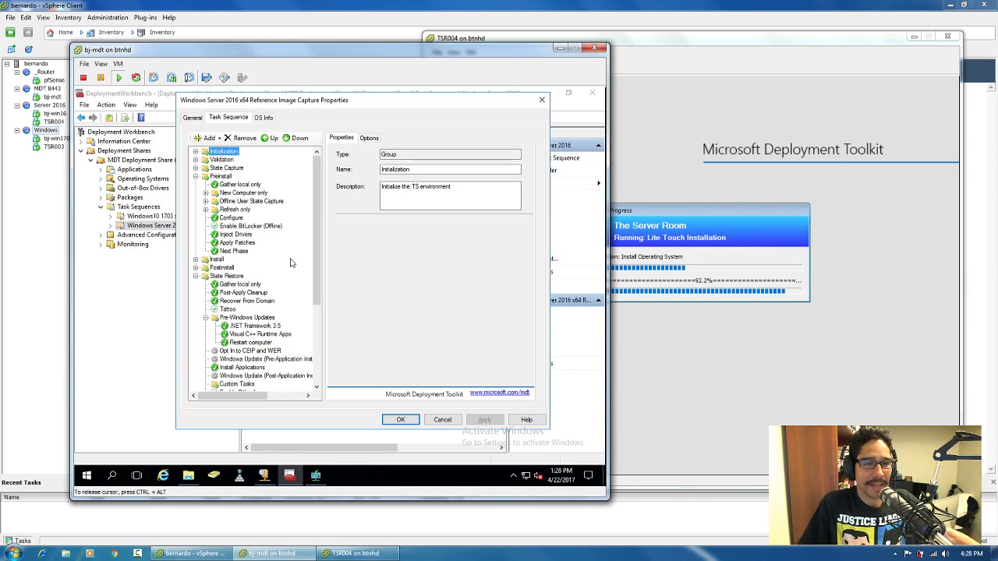
# Inspect the selection profile options of Apply Patches under Preinstall in the Windows Server 2016 sequence, and close without saving
pyautogui.click(196, 177)
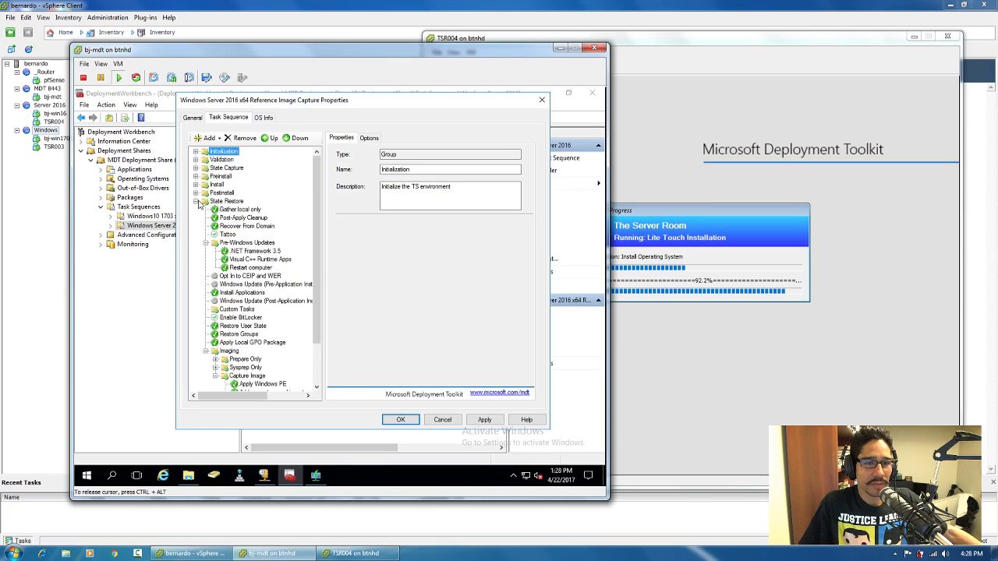
pyautogui.click(196, 201)
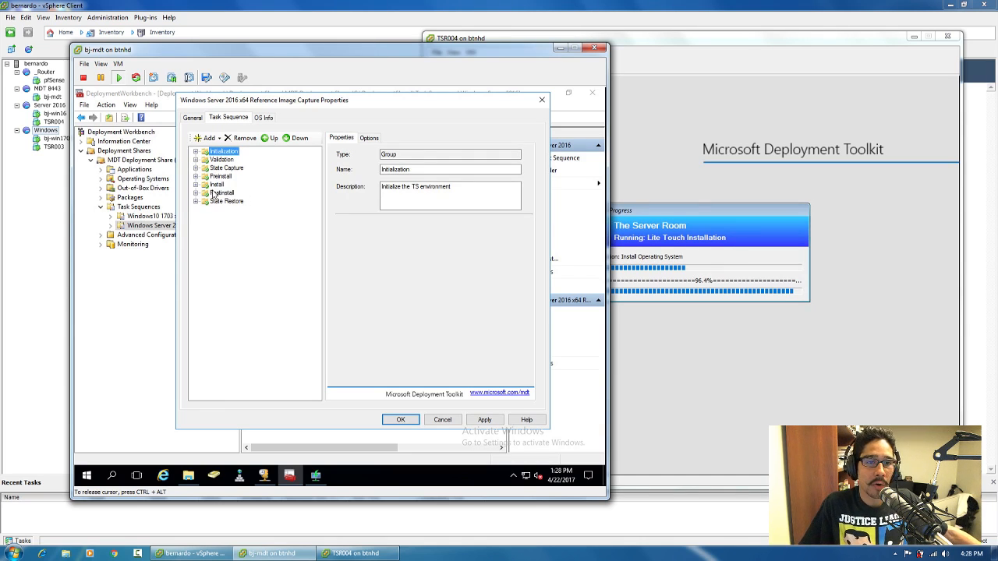
pyautogui.click(196, 177)
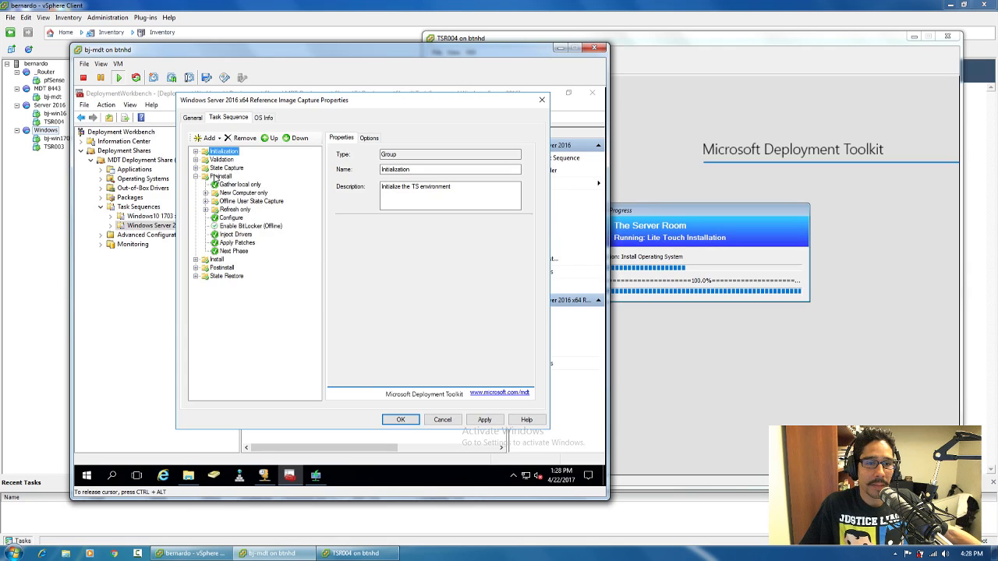
pyautogui.click(238, 244)
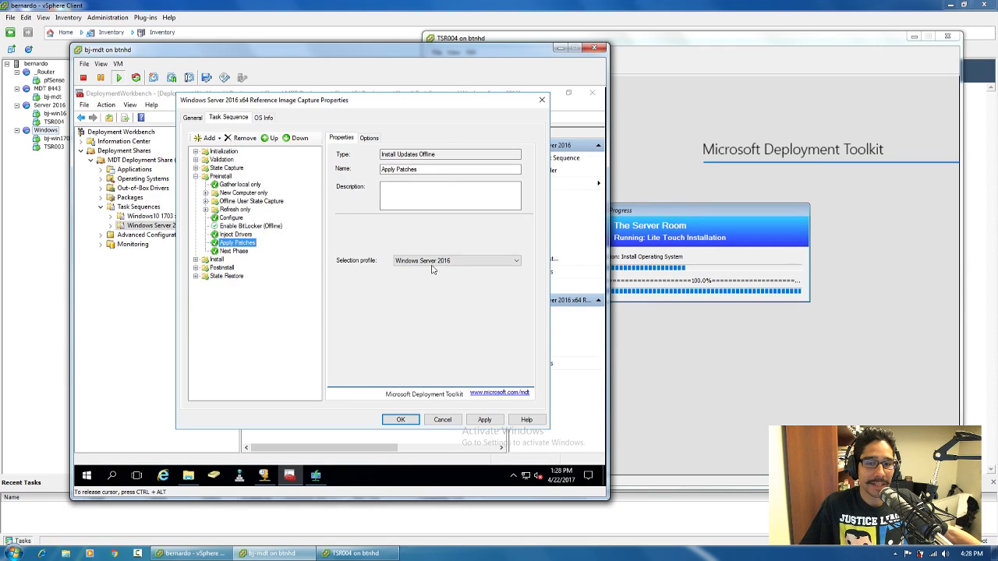
pyautogui.click(438, 262)
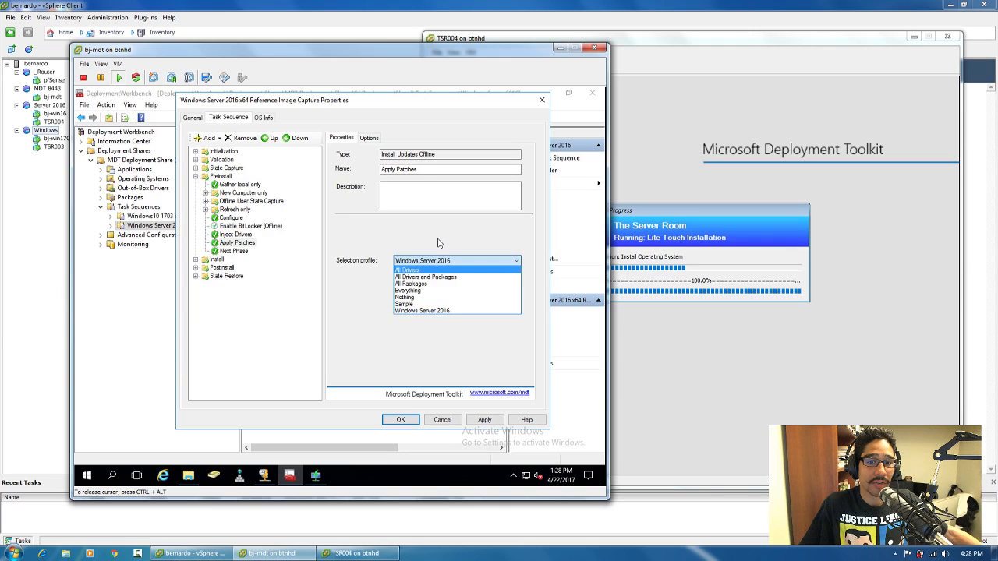
pyautogui.click(438, 243)
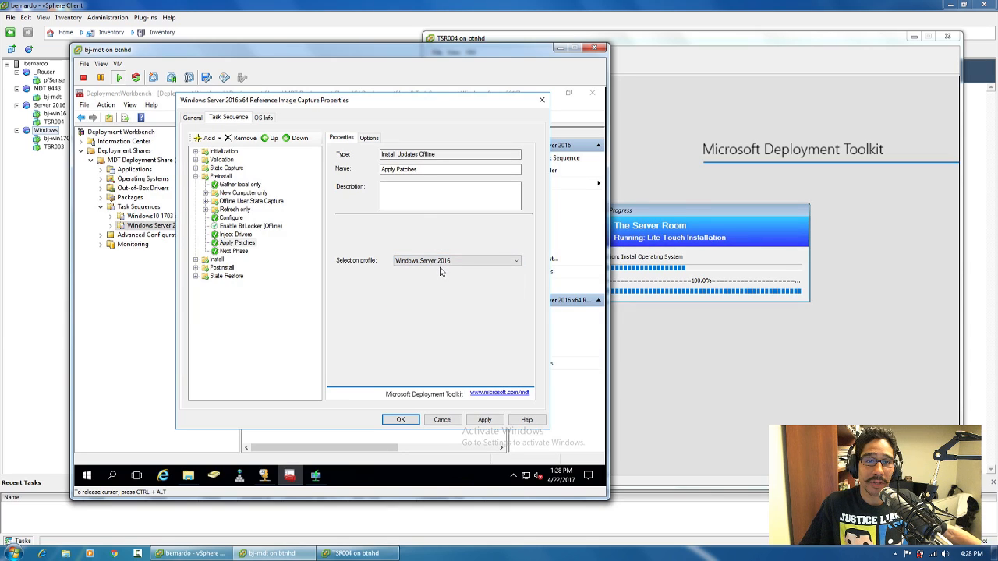
pyautogui.click(444, 420)
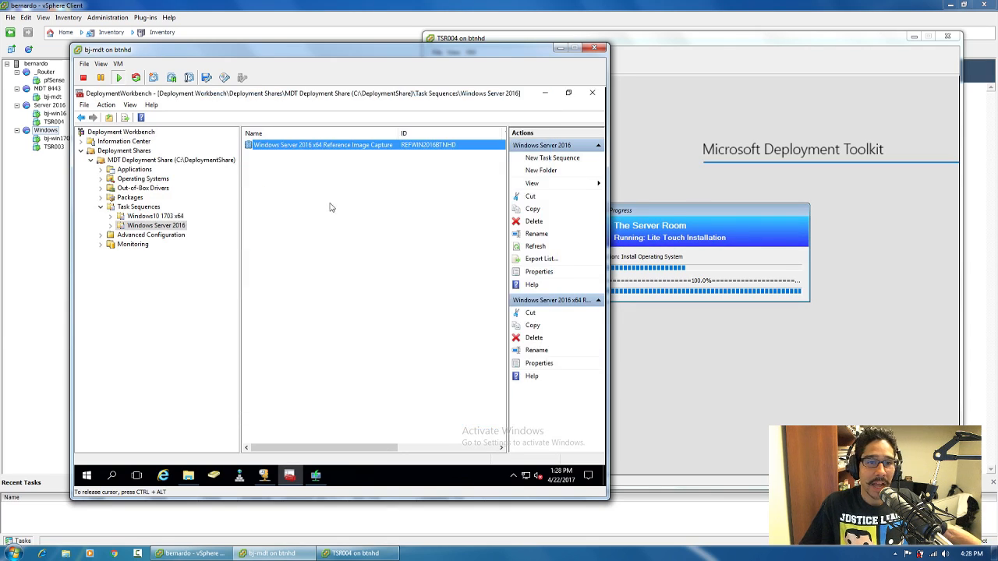
# Open the Windows 10 x64 1703 v1.0 task sequence, inspect the Apply Patches selection profile options under Preinstall, and cancel
pyautogui.click(156, 216)
pyautogui.doubleClick(290, 144)
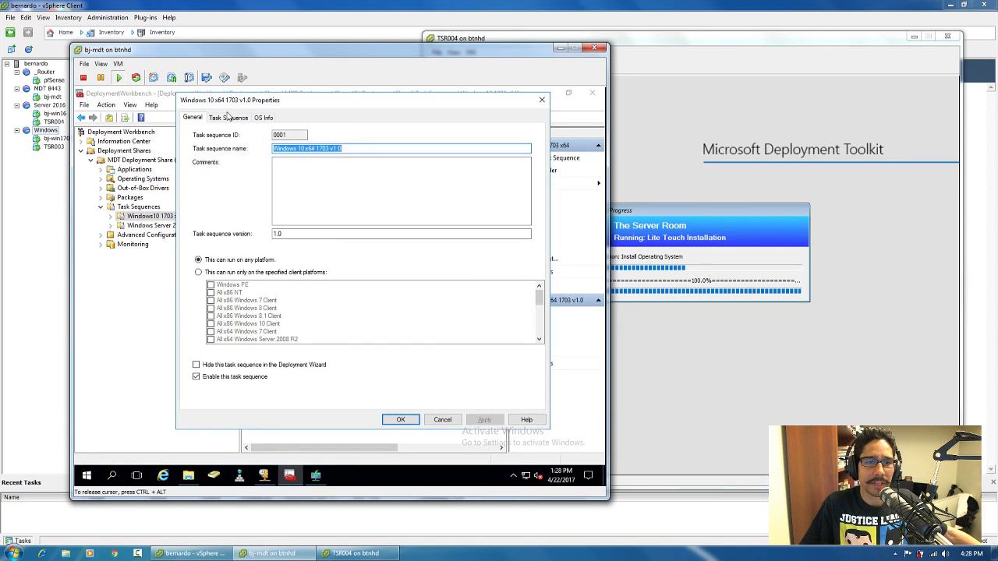
pyautogui.click(229, 116)
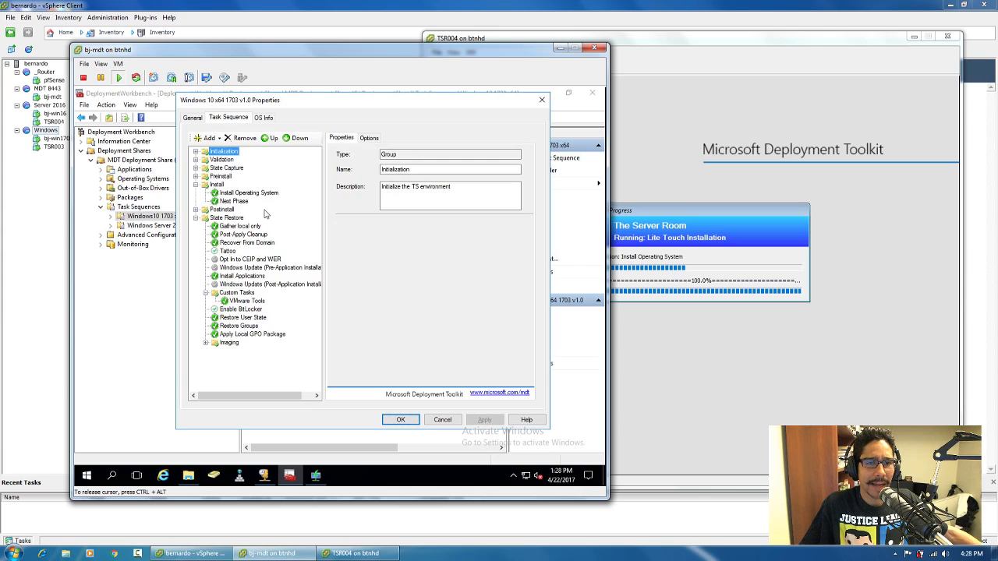
pyautogui.doubleClick(221, 176)
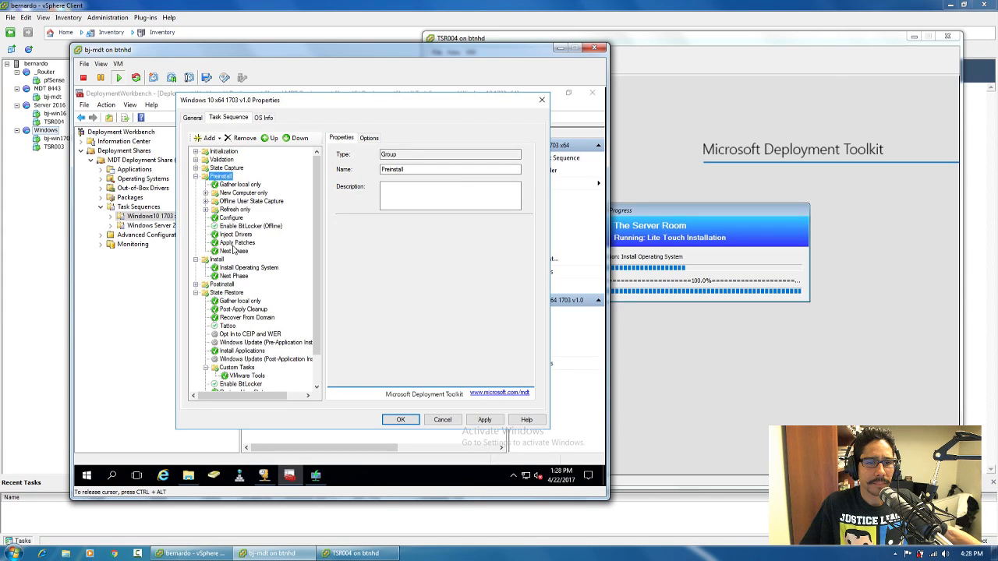
pyautogui.click(238, 245)
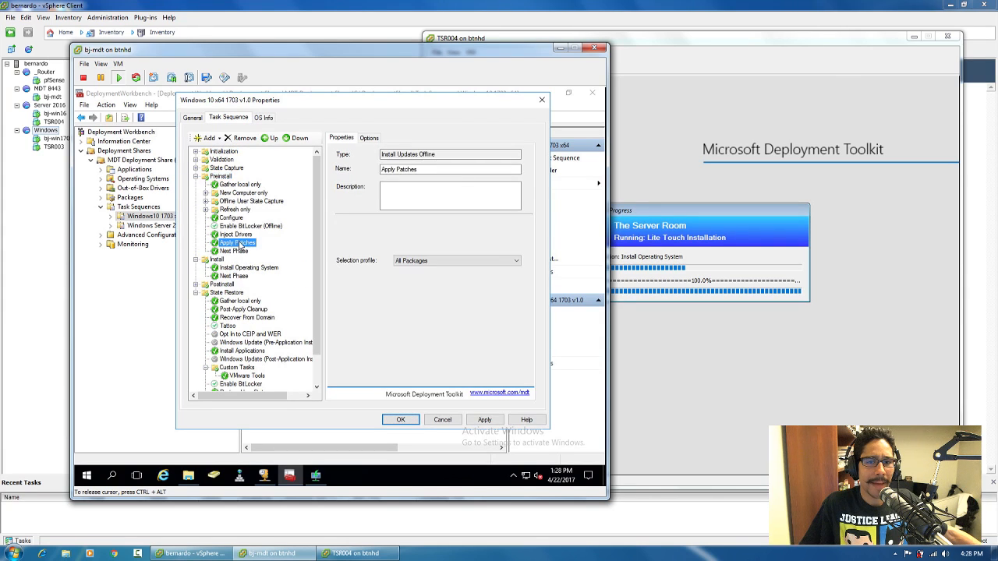
pyautogui.click(442, 262)
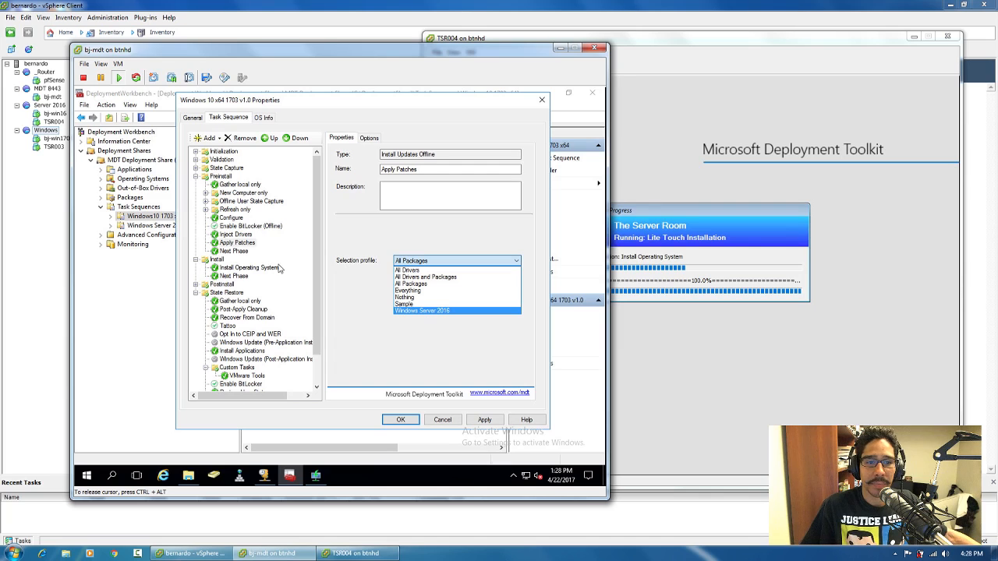
pyautogui.click(449, 423)
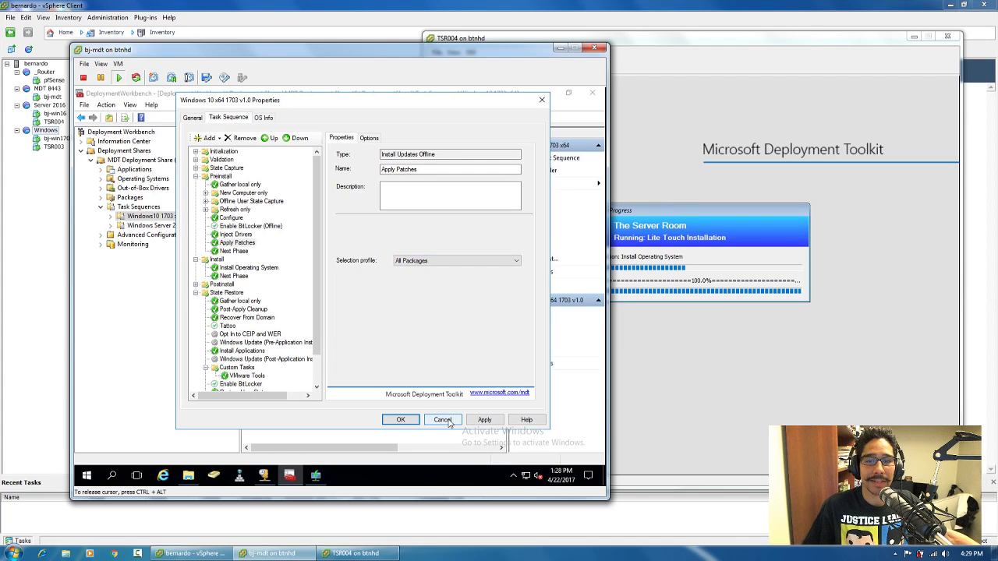
# Close the Windows 10 sequence properties without saving, and open and refresh the DeploymentShare Captures folder on bj-mdt
pyautogui.click(442, 420)
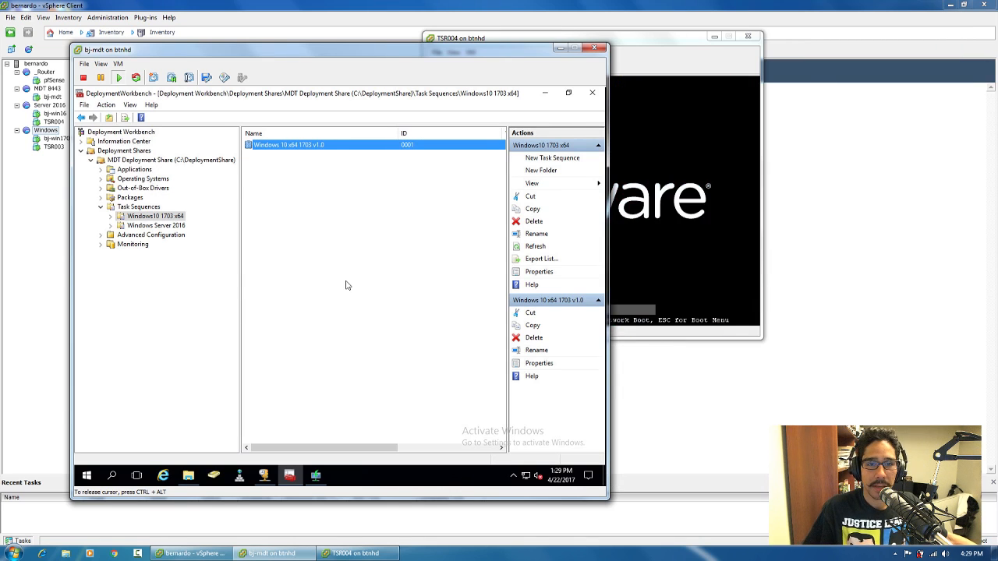
pyautogui.hotkey('ctrl', 'alt')
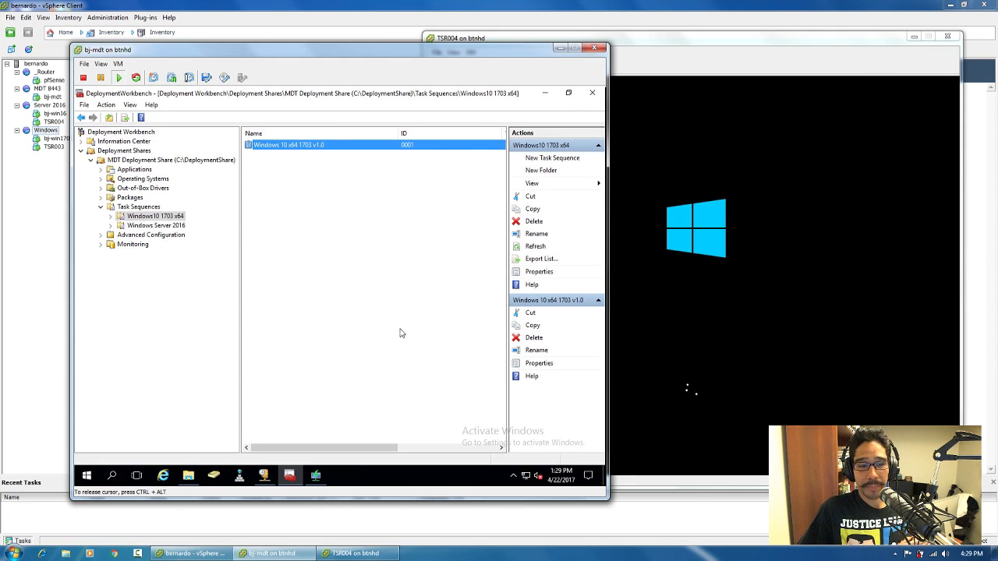
pyautogui.click(195, 480)
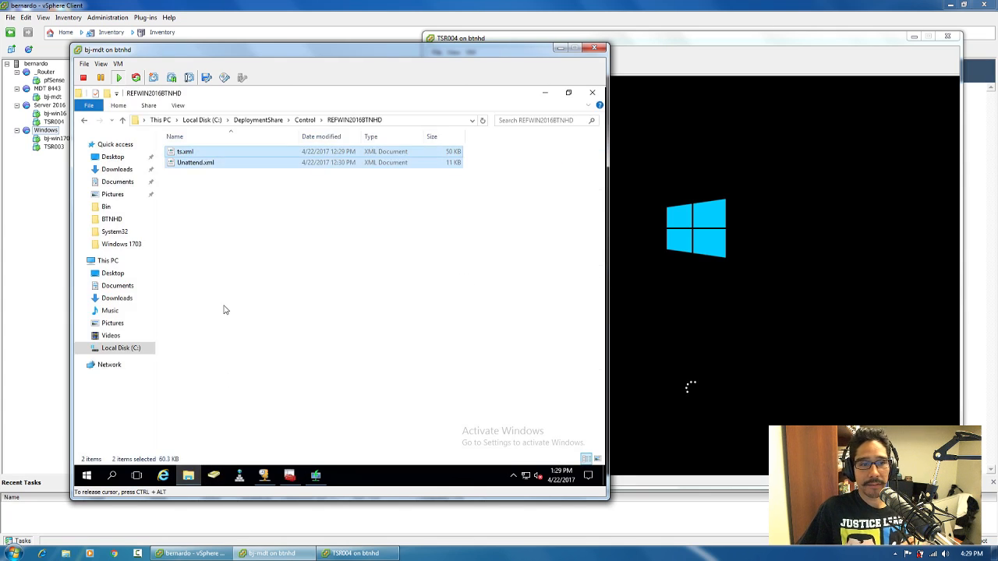
pyautogui.click(304, 122)
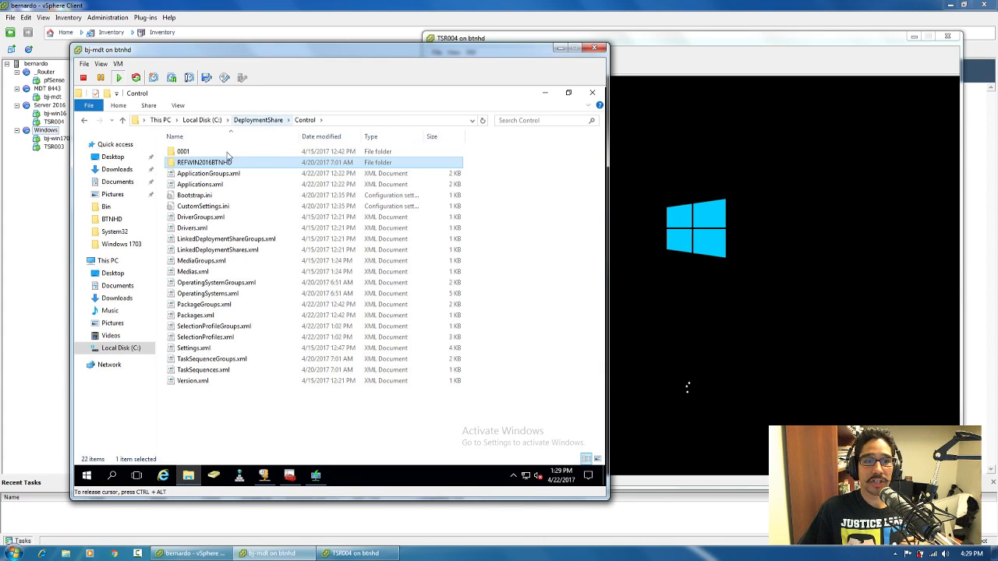
pyautogui.click(261, 121)
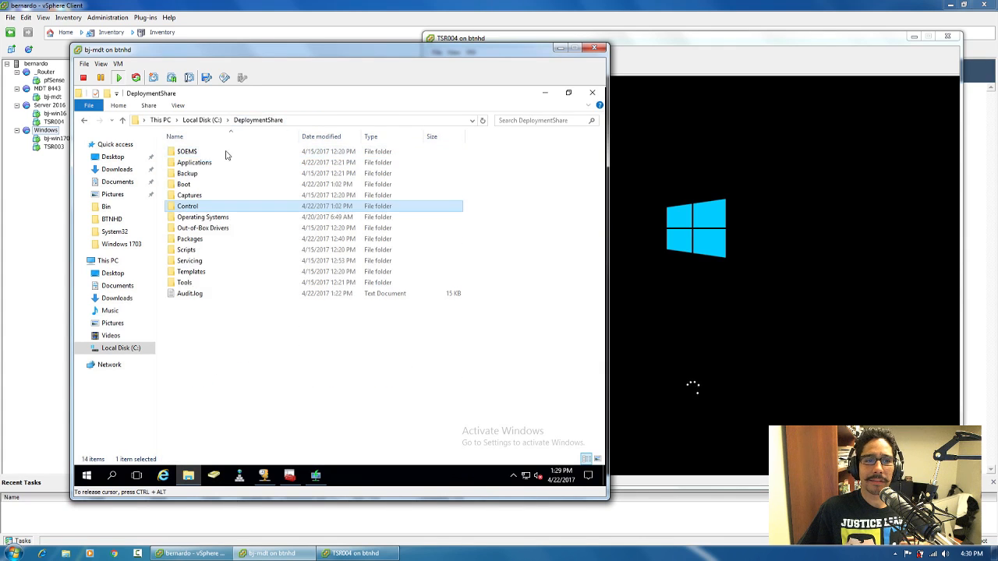
pyautogui.doubleClick(188, 195)
pyautogui.rightClick(211, 178)
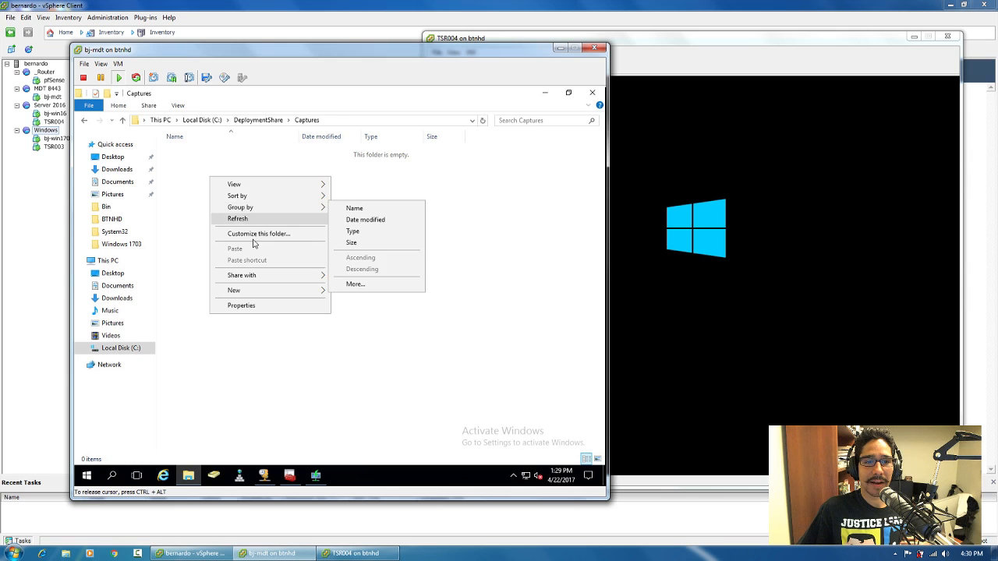
pyautogui.click(252, 221)
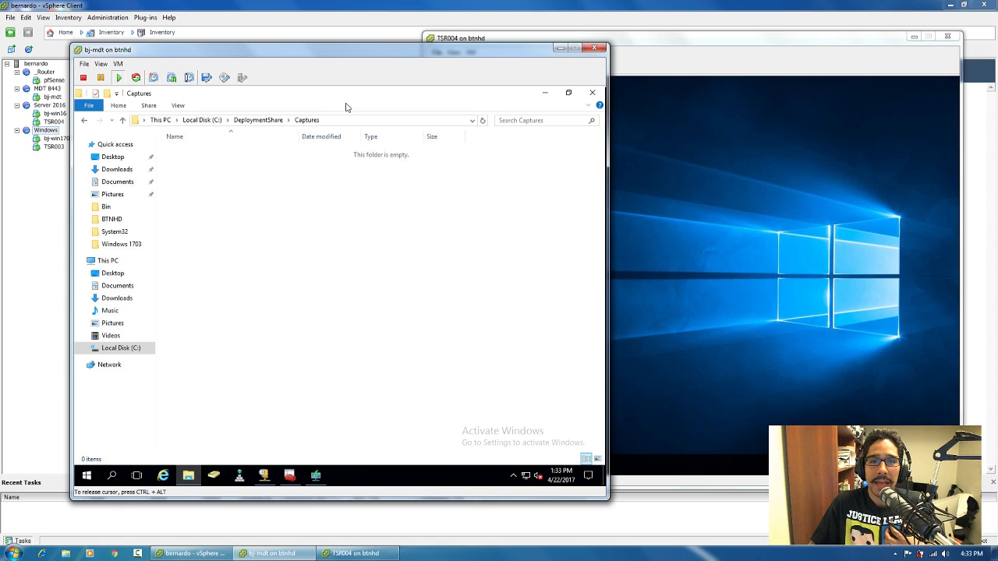
# Check the TSR004 console, and review the .NET Framework 3.5 and Visual C++ Runtime Apps steps in the Windows Server 2016 sequence without saving
pyautogui.click(636, 47)
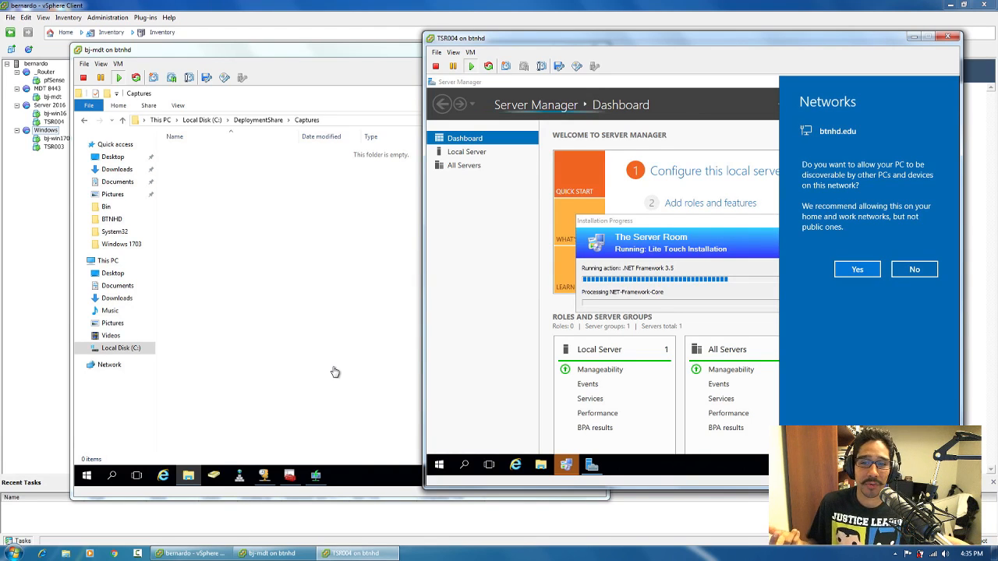
pyautogui.click(272, 428)
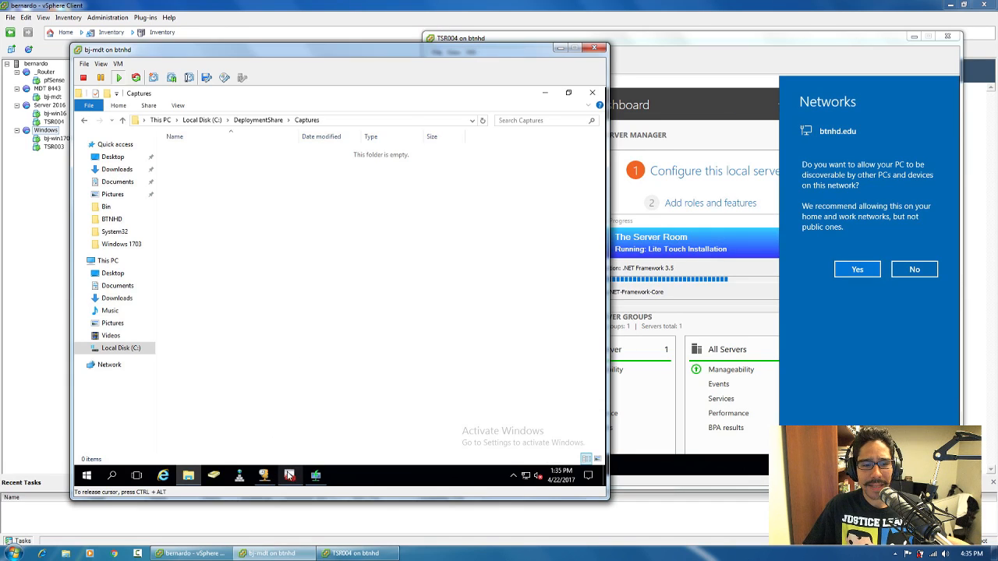
pyautogui.click(289, 475)
pyautogui.click(170, 225)
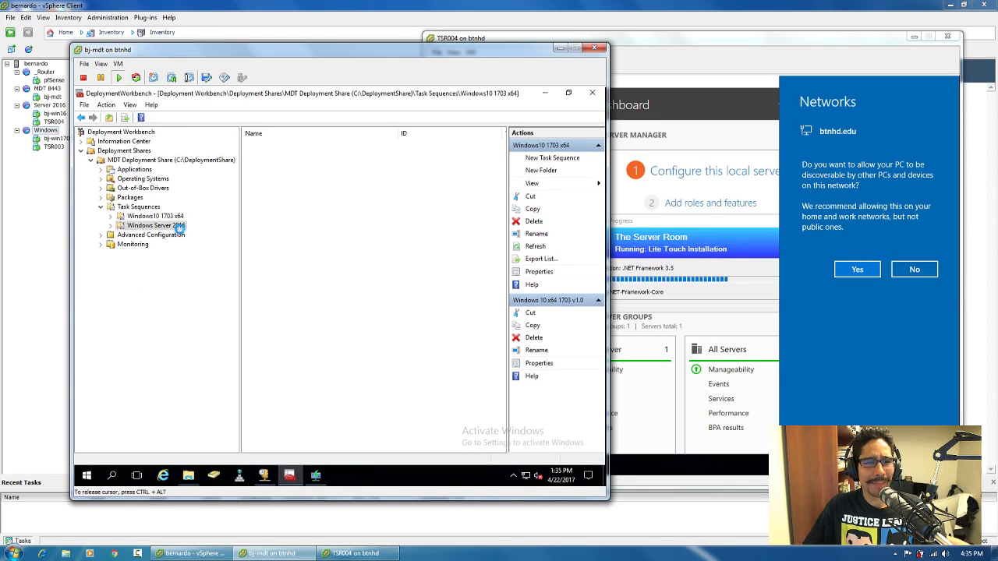
pyautogui.doubleClick(308, 145)
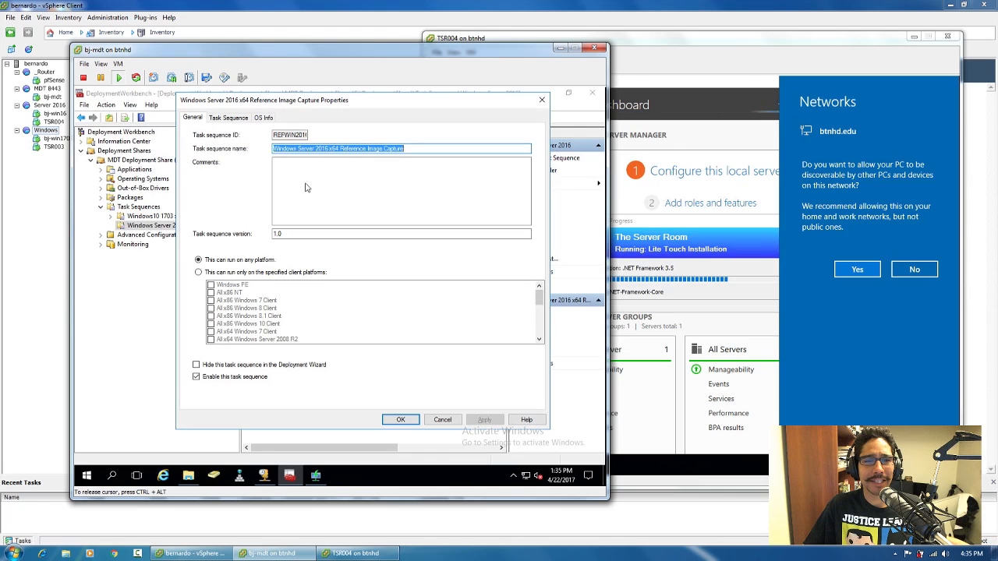
pyautogui.click(229, 117)
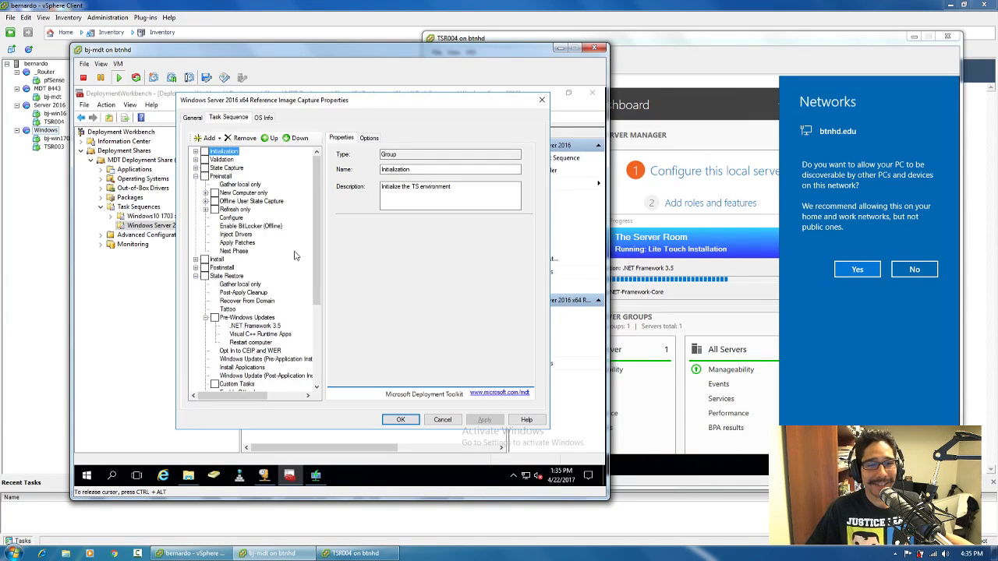
pyautogui.click(258, 326)
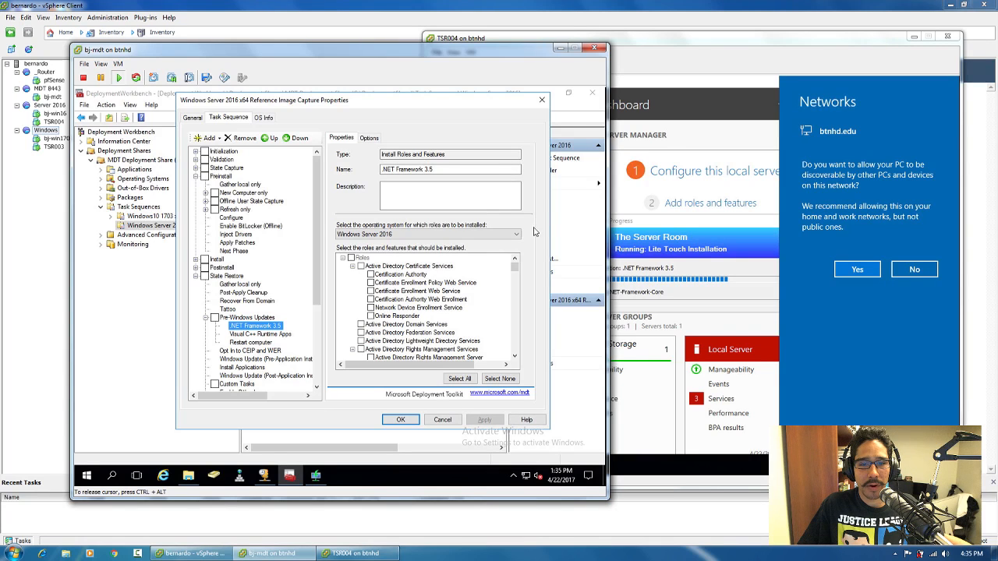
pyautogui.moveTo(517, 267); pyautogui.dragTo(516, 306)
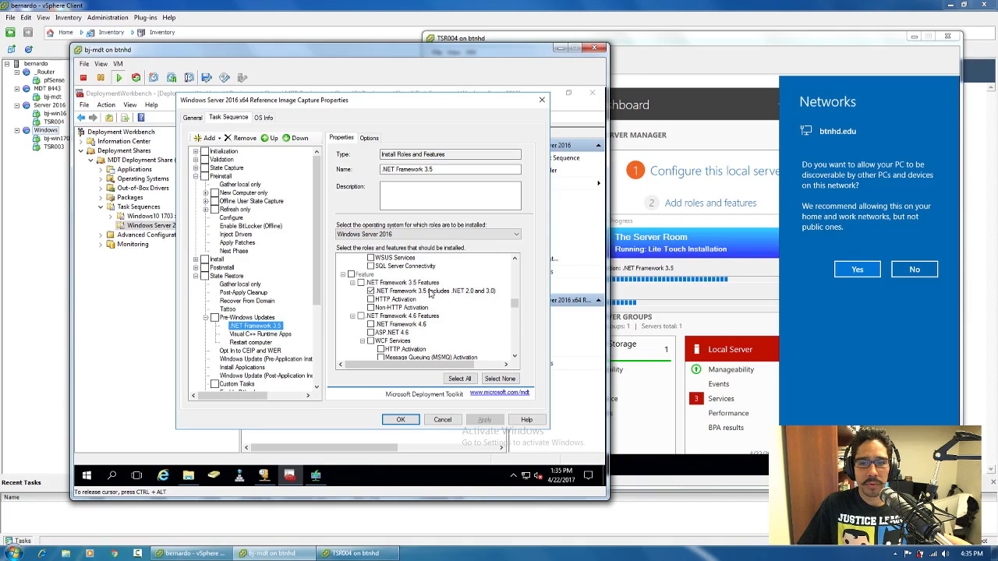
pyautogui.click(260, 335)
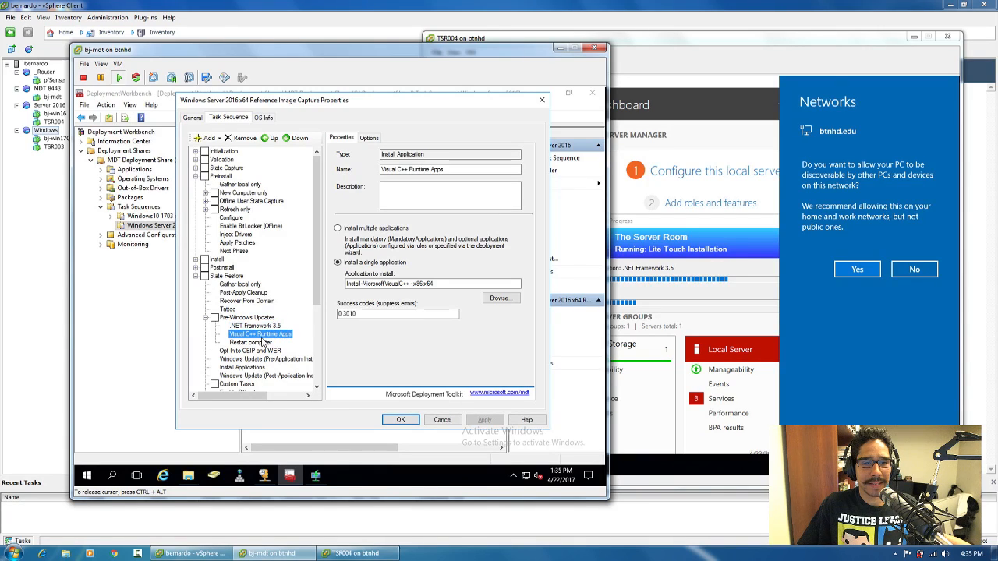
pyautogui.click(442, 421)
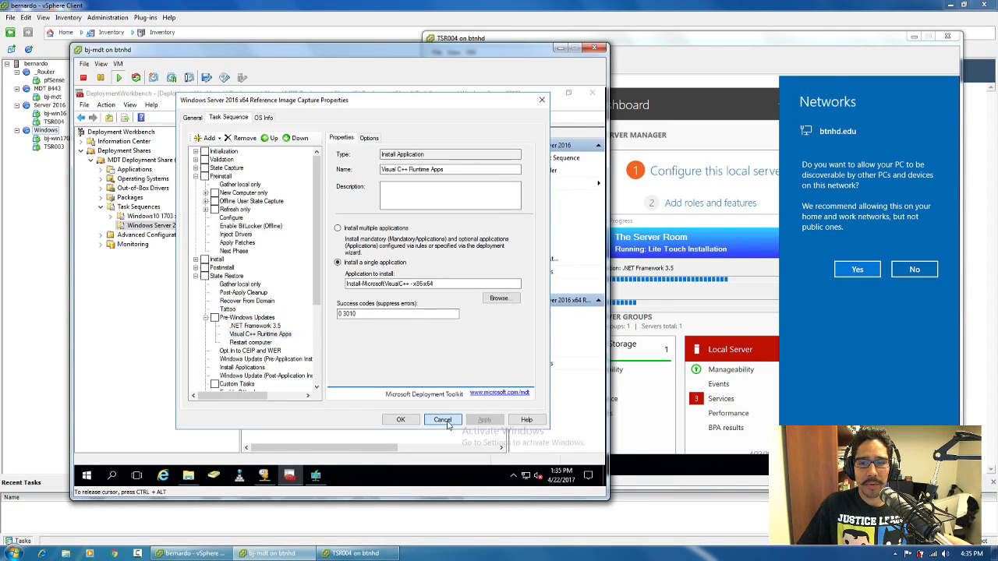
# Refresh the Captures folder on bj-mdt and check the installation progress in the TSR004 console
pyautogui.click(614, 42)
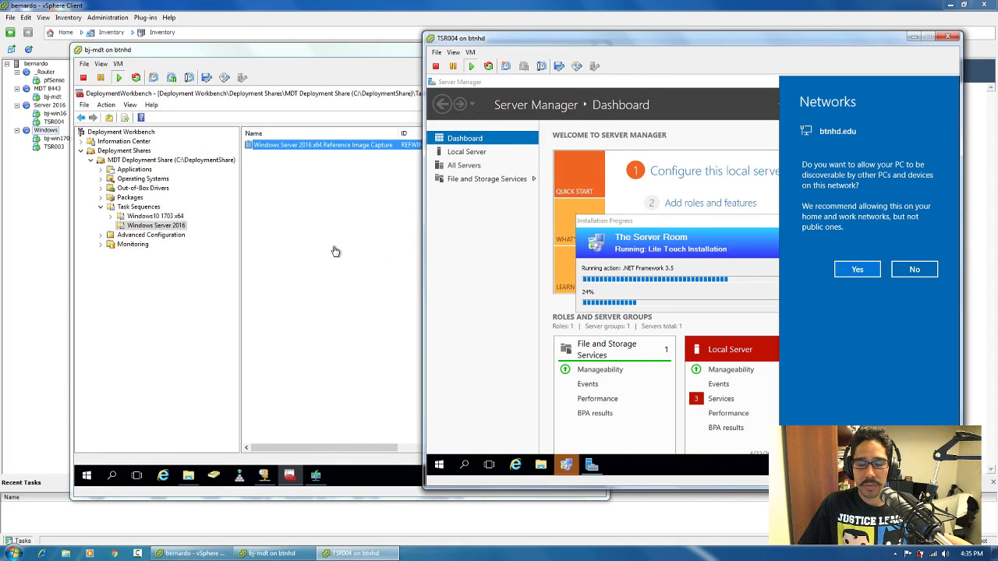
pyautogui.click(195, 475)
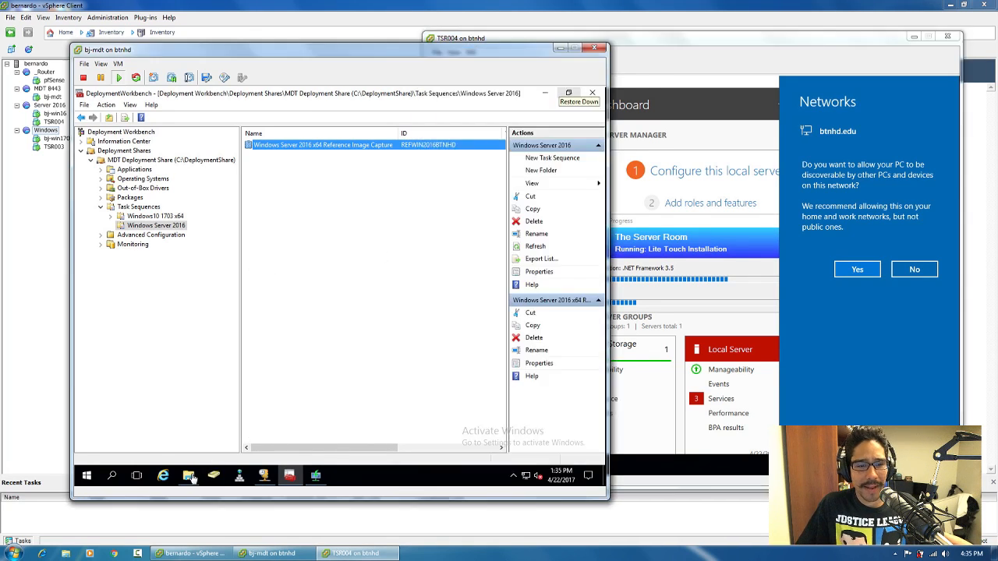
pyautogui.rightClick(255, 289)
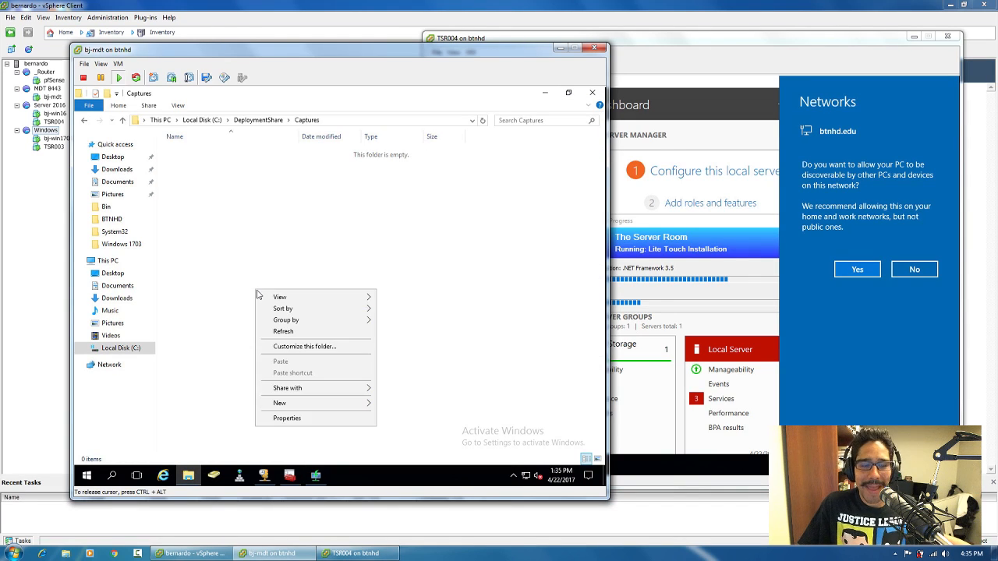
pyautogui.click(290, 333)
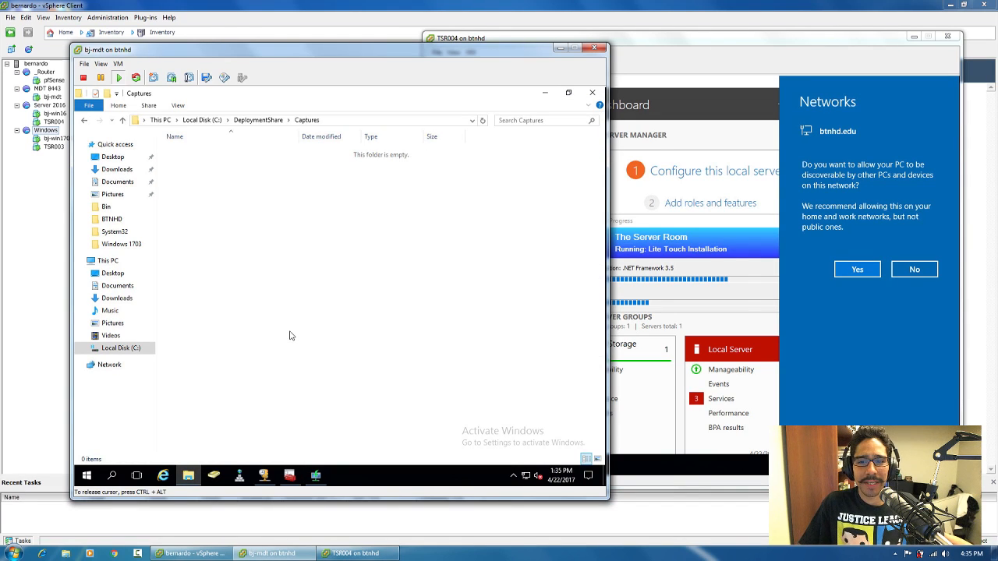
pyautogui.click(630, 46)
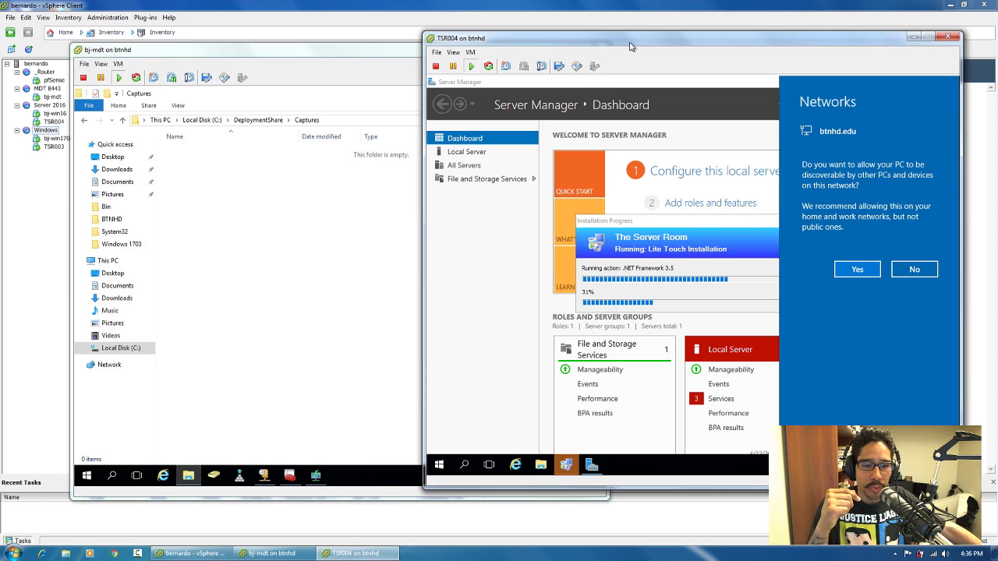
# Reopen the Windows Server 2016 reference image sequence, check the Apply Patches selection profile under Preinstall, and cancel
pyautogui.click(291, 476)
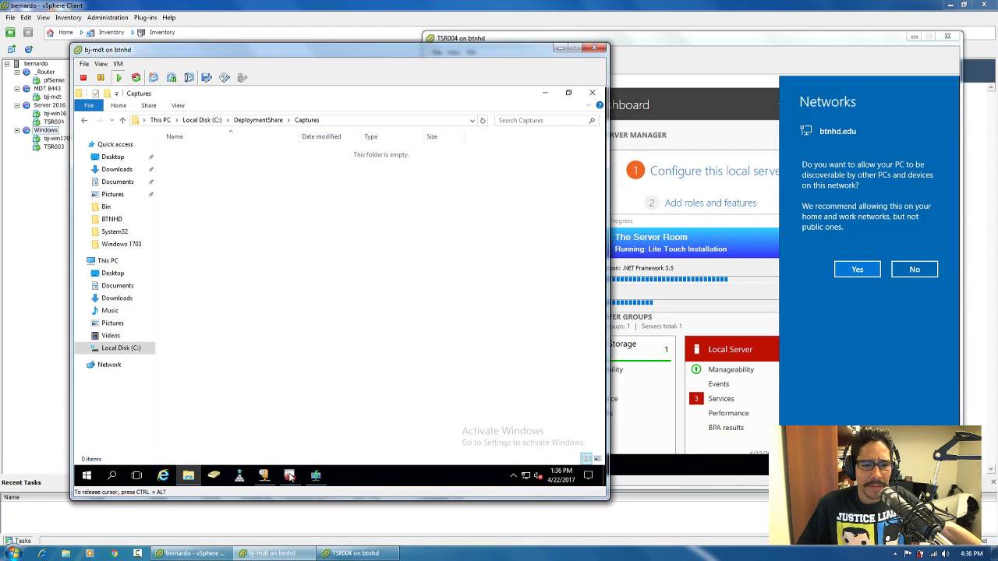
pyautogui.click(290, 476)
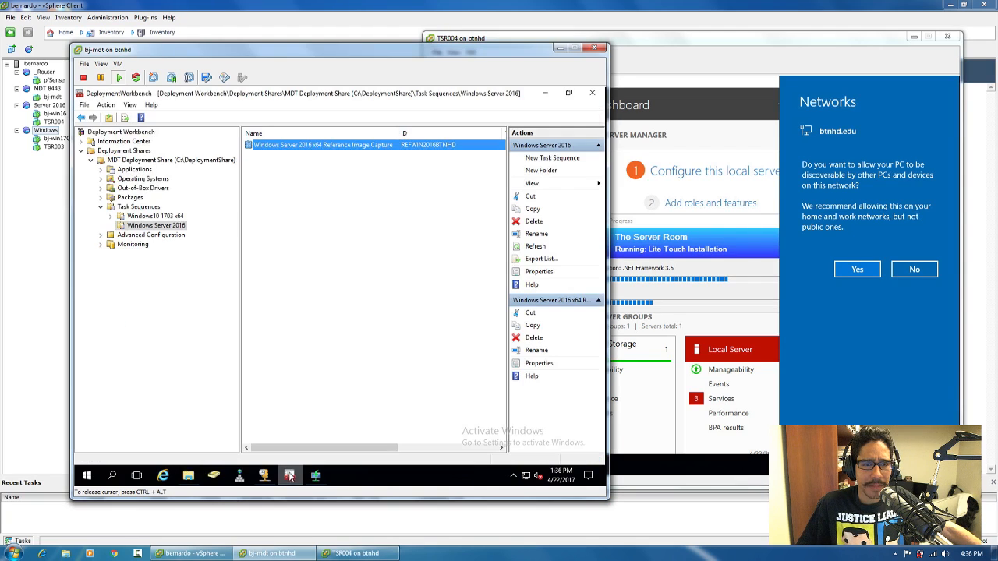
pyautogui.doubleClick(276, 142)
pyautogui.click(231, 121)
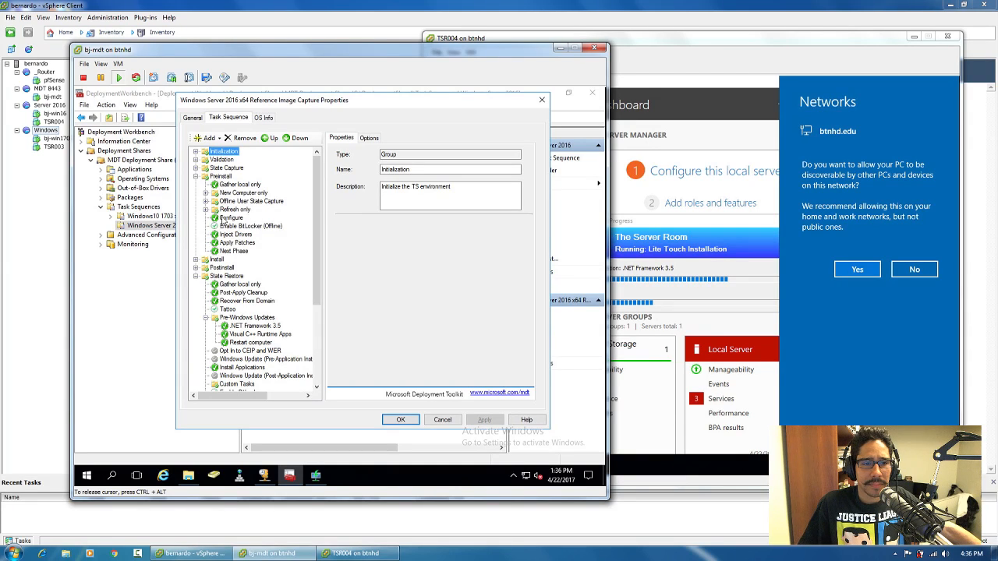
pyautogui.click(237, 244)
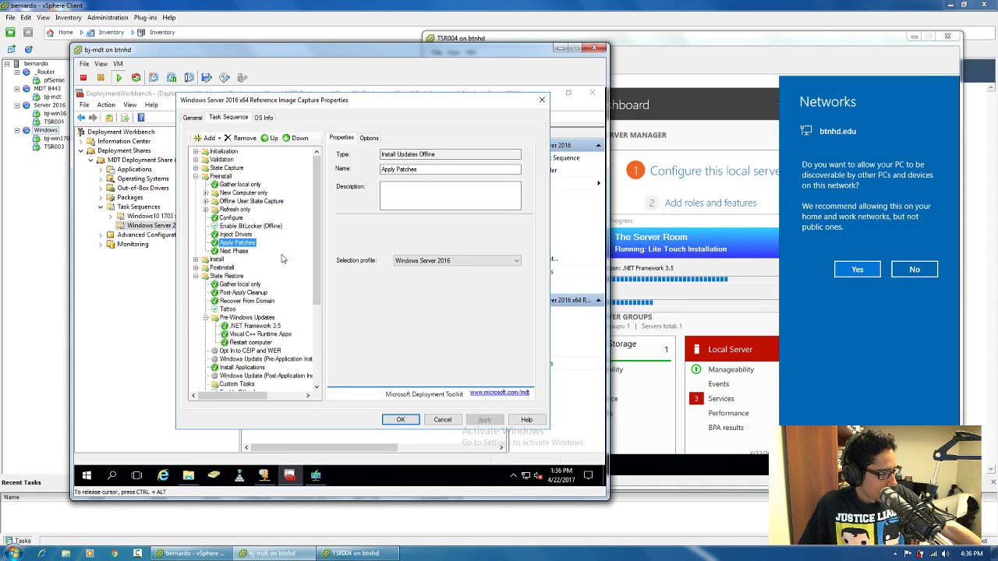
pyautogui.click(442, 418)
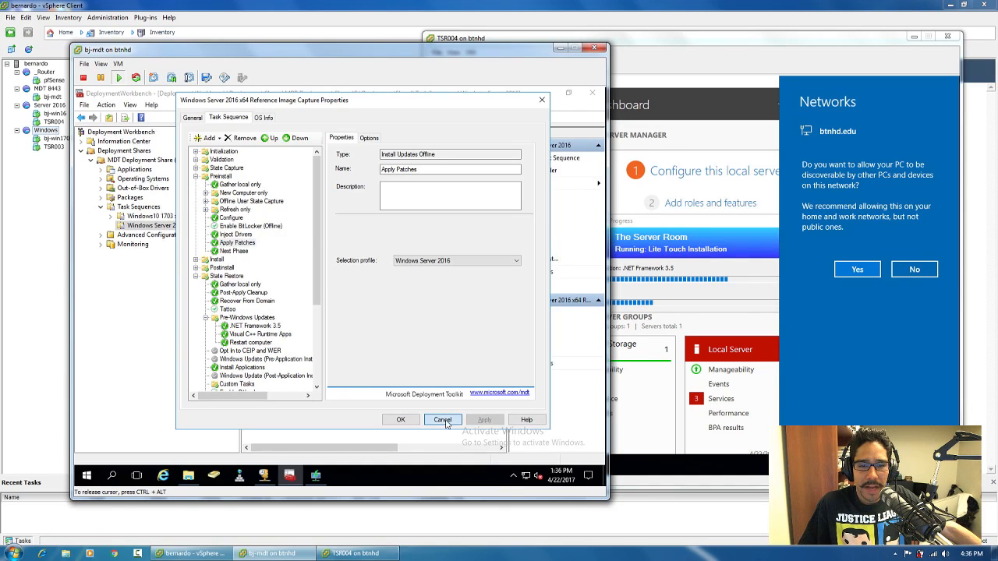
# View the TSR004 console, bring the bj-mdt console forward and minimize its open windows to reach the desktop
pyautogui.click(682, 43)
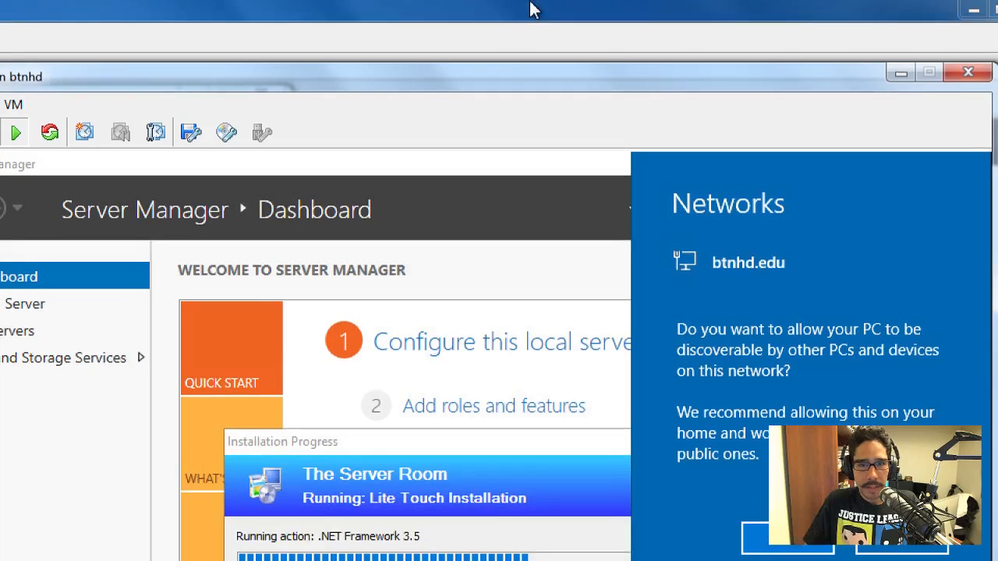
pyautogui.click(555, 14)
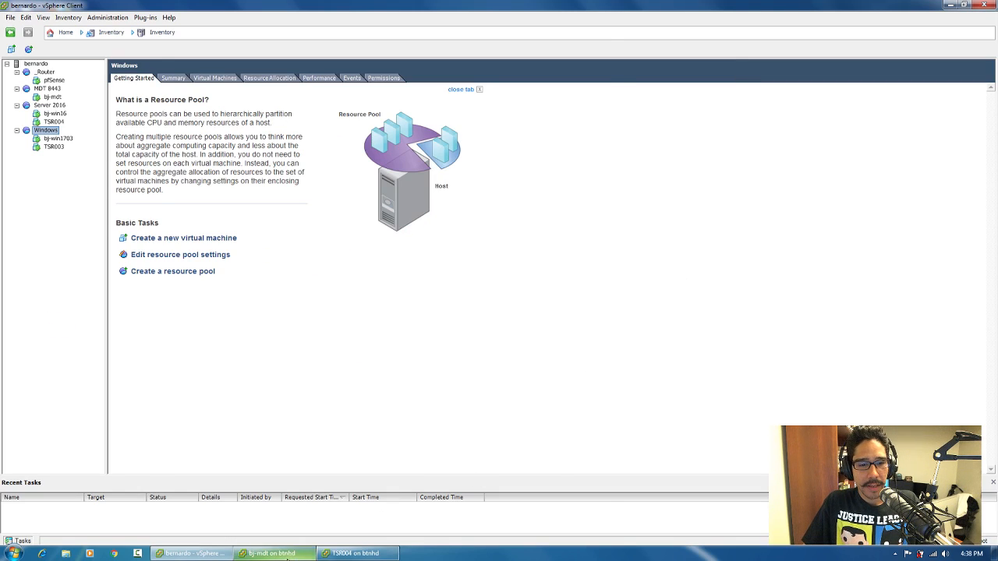
pyautogui.click(287, 556)
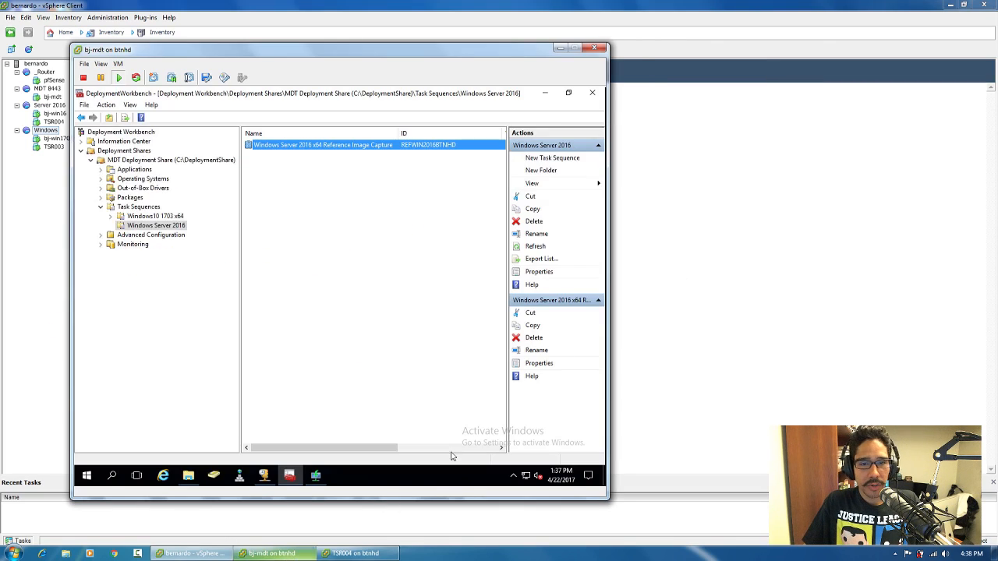
pyautogui.click(546, 94)
pyautogui.click(546, 94)
pyautogui.click(546, 94)
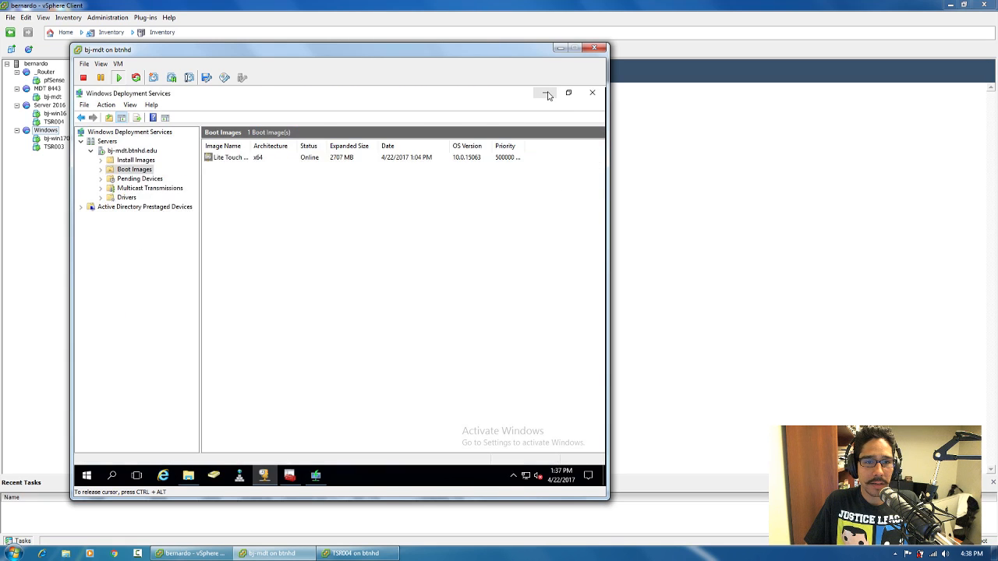
pyautogui.click(545, 93)
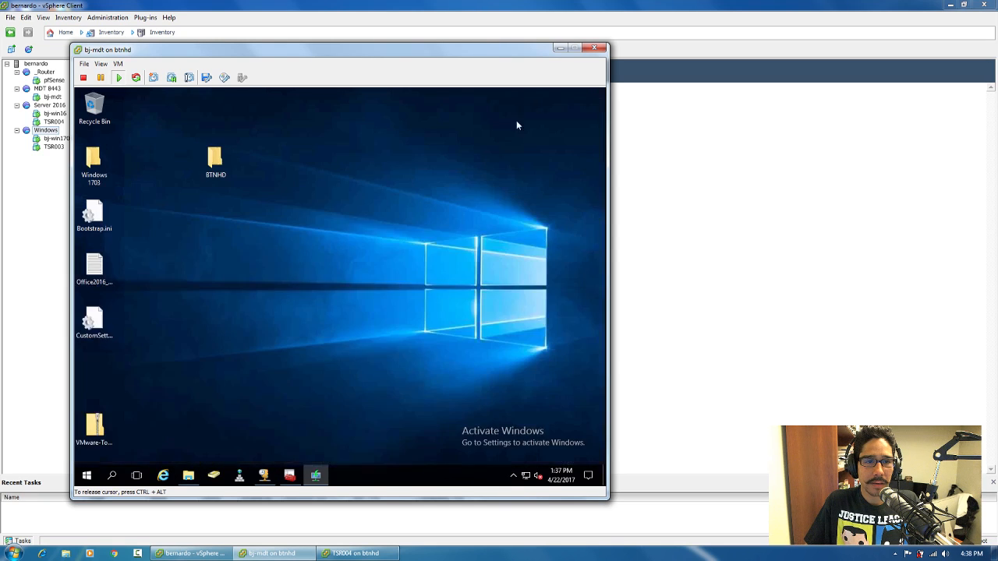
# Open the BTNHD desktop folder and inspect the contents of Install - Microsoft Visual C++ - x86-x64, including its source subfolder
pyautogui.doubleClick(220, 162)
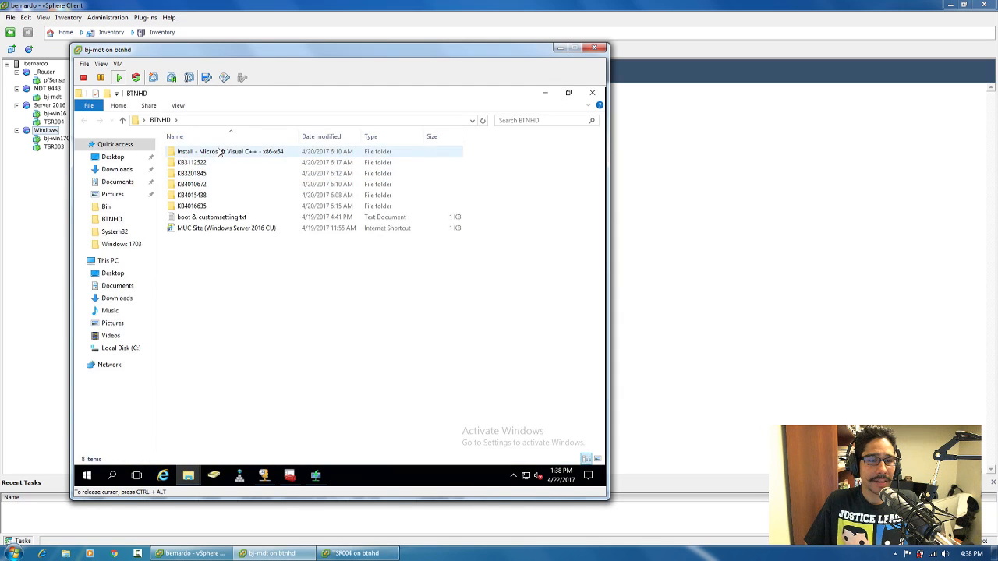
pyautogui.click(221, 152)
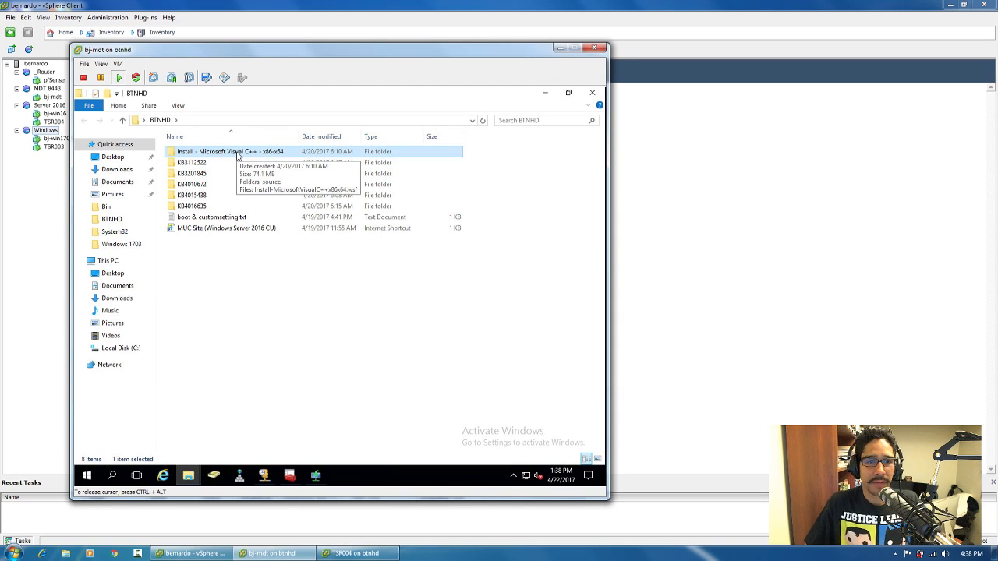
pyautogui.doubleClick(234, 153)
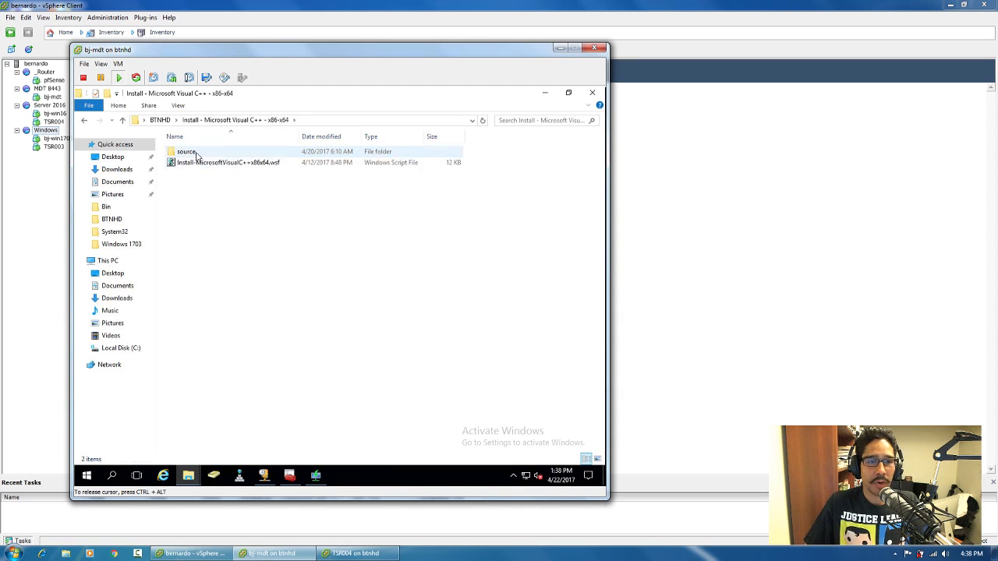
pyautogui.doubleClick(195, 152)
pyautogui.click(84, 120)
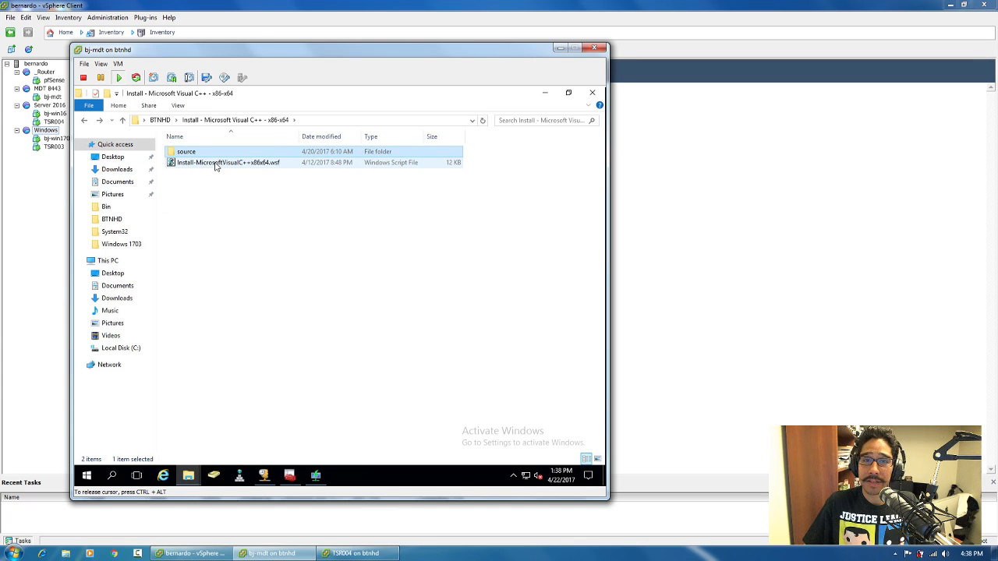
# Return to the BTNHD folder, review the Bootstrap.ini and CustomSettings.ini contents in boot & customsetting.txt, and close the file
pyautogui.click(84, 120)
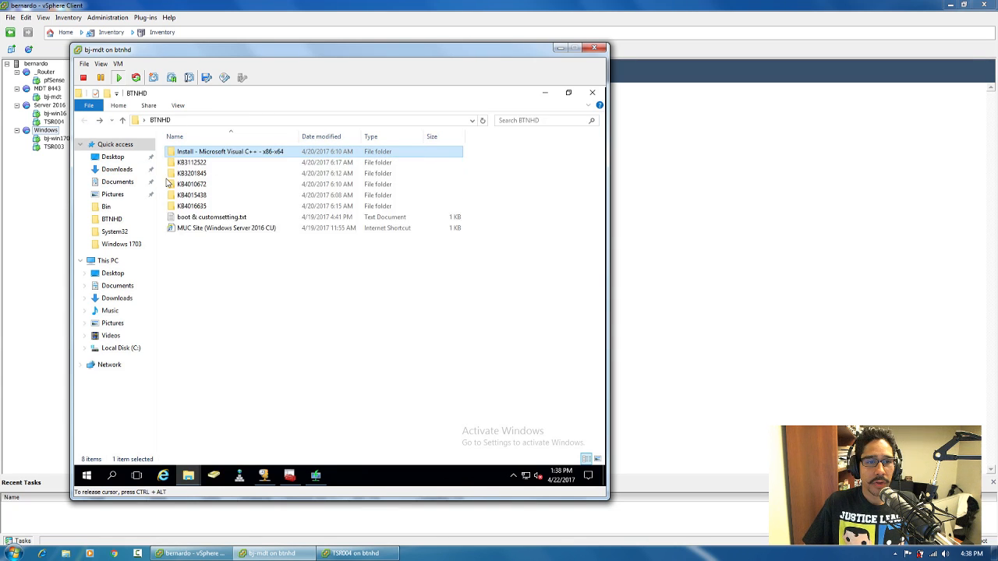
pyautogui.doubleClick(201, 218)
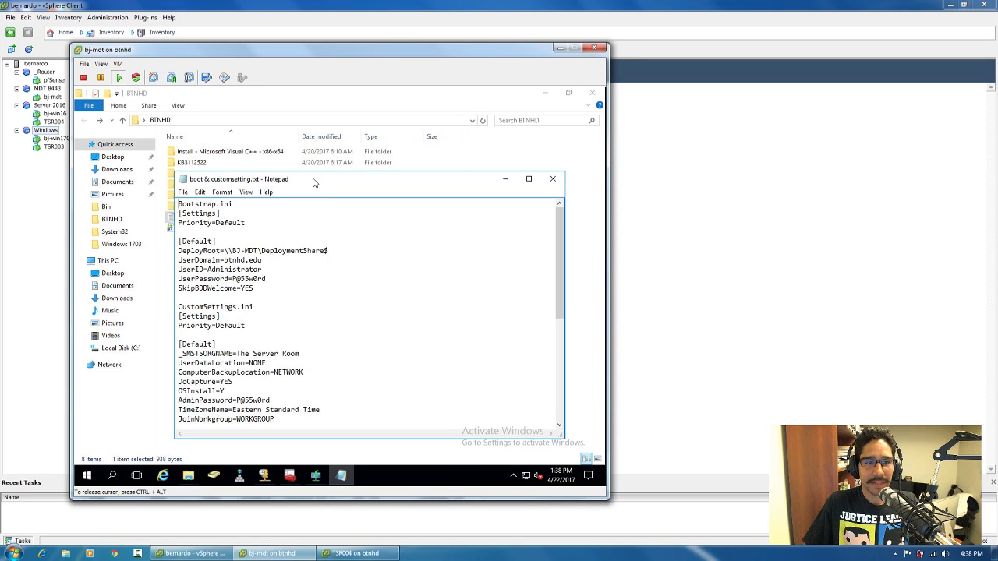
pyautogui.moveTo(316, 179); pyautogui.dragTo(319, 150)
pyautogui.moveTo(564, 204); pyautogui.dragTo(578, 326)
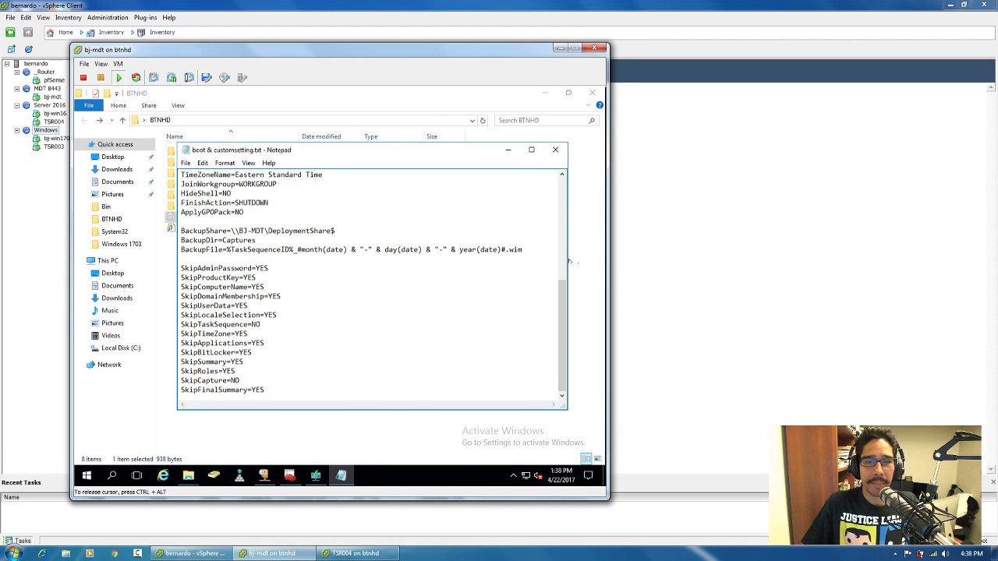
pyautogui.click(555, 150)
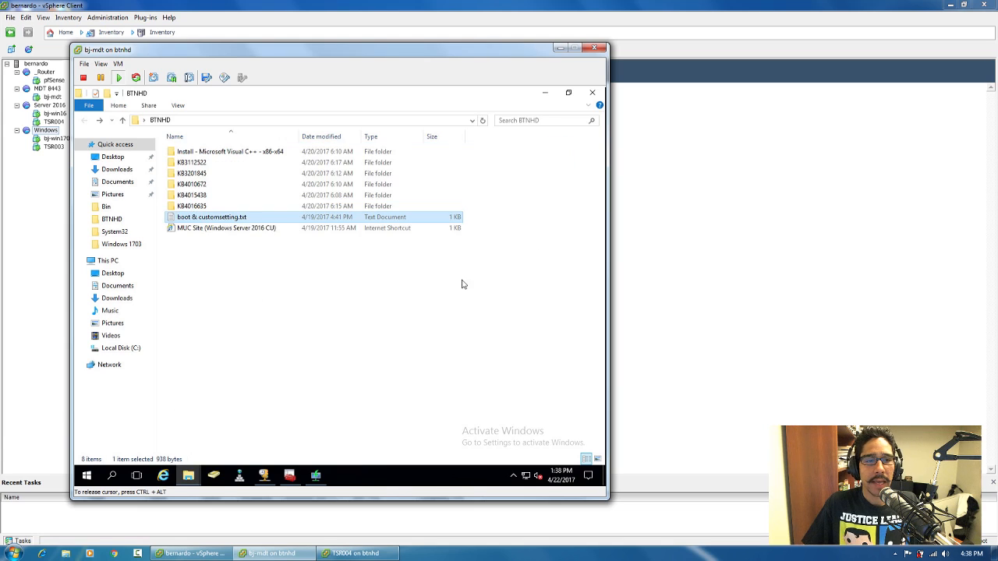
# Open the MUC Site (Windows Server 2016 CU) shortcut, review the cumulative updates in the catalog, and close the browser and BTNHD folder
pyautogui.click(213, 232)
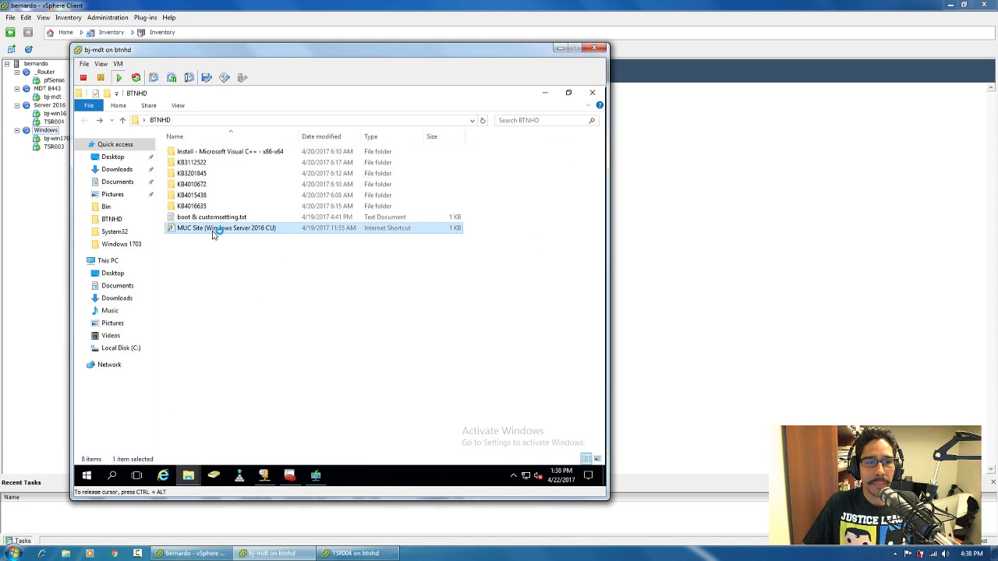
pyautogui.doubleClick(214, 232)
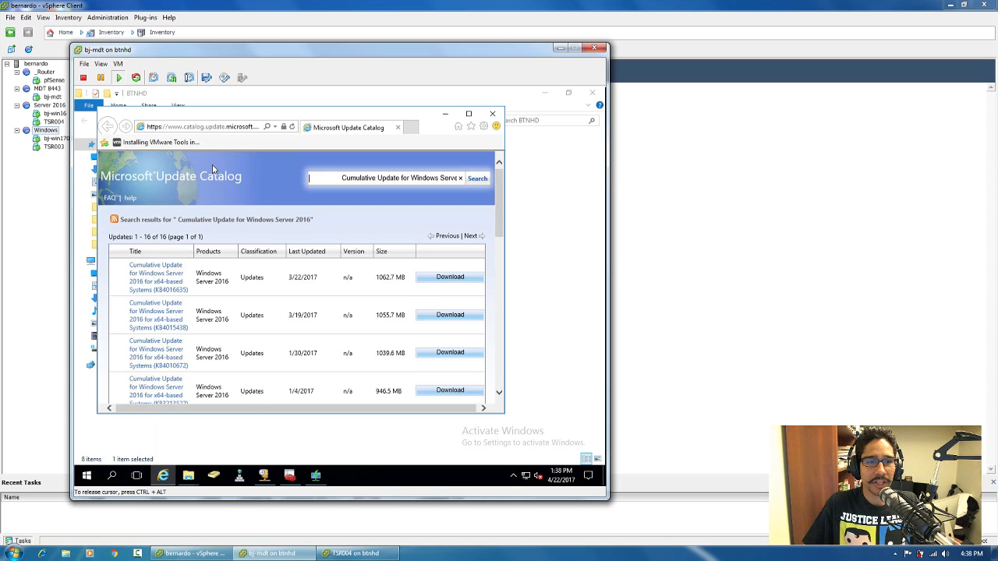
pyautogui.click(468, 116)
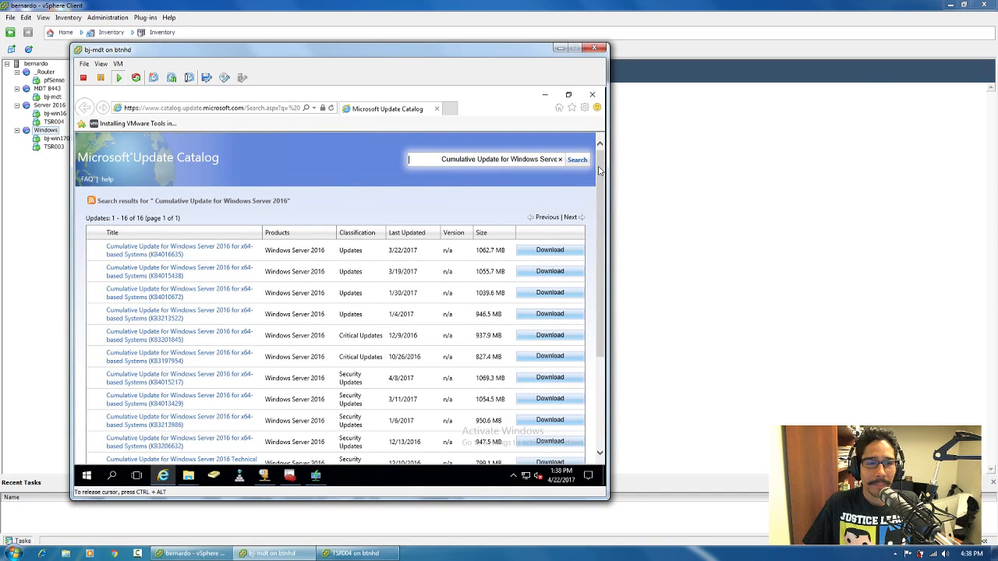
pyautogui.moveTo(598, 177); pyautogui.dragTo(602, 216)
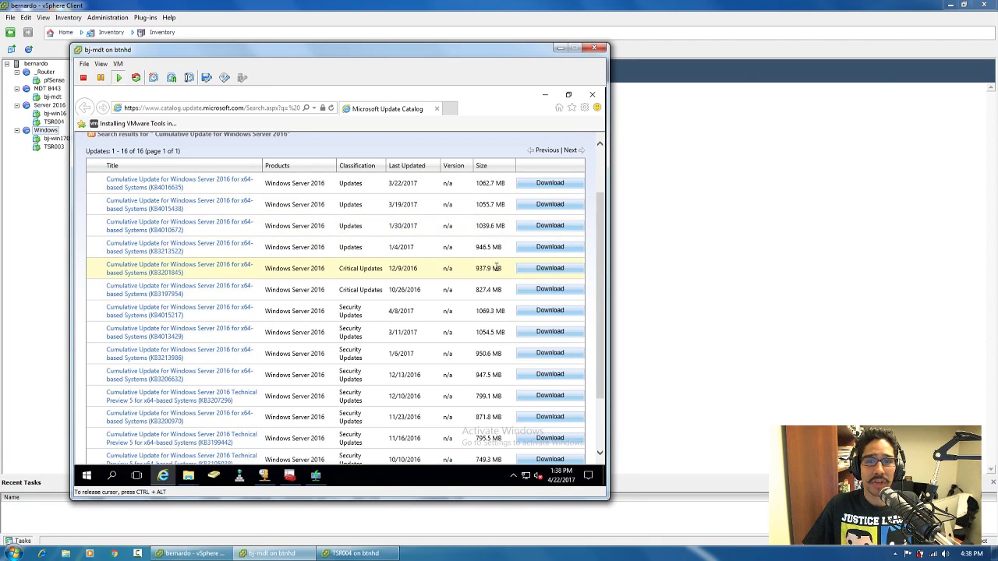
pyautogui.click(591, 94)
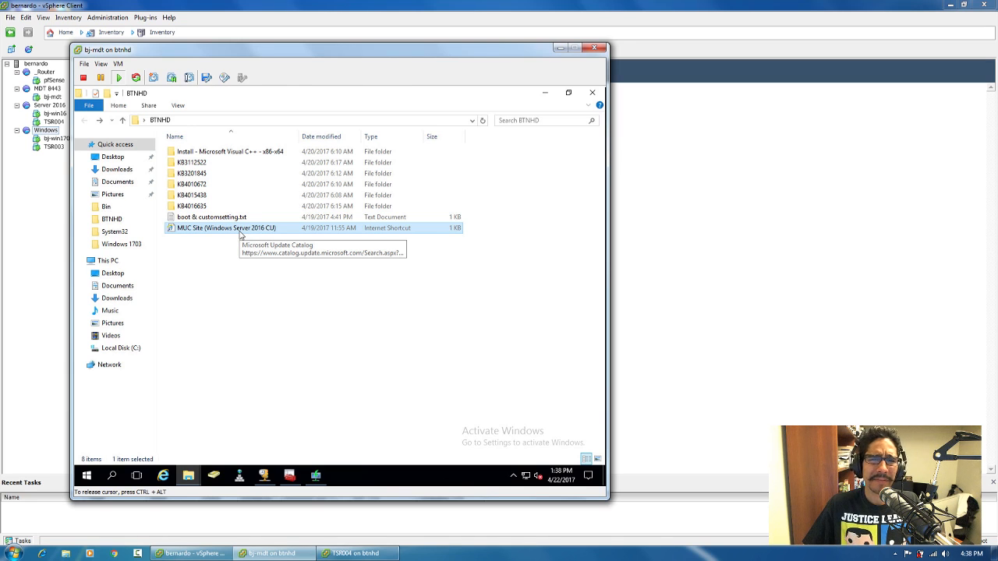
pyautogui.click(593, 94)
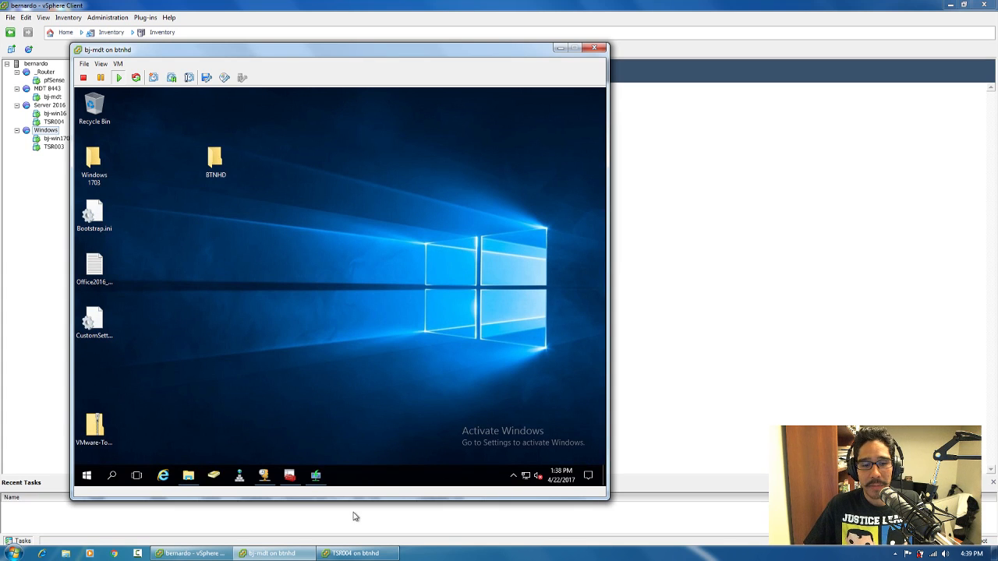
# Check progress in the TSR004 console, review the State Restore and Capture Image steps of the Windows Server 2016 sequence on bj-mdt, and cancel
pyautogui.click(347, 555)
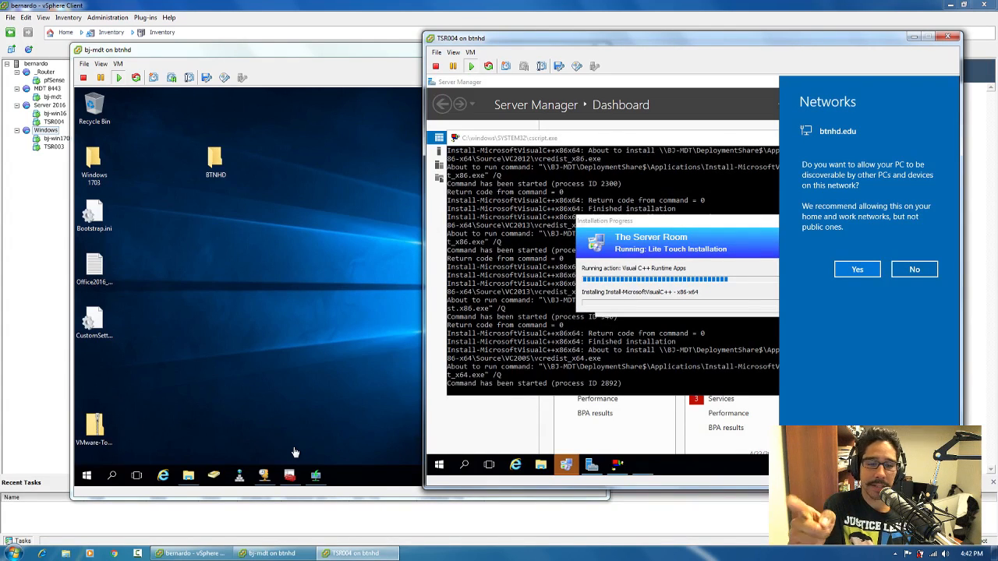
pyautogui.click(292, 447)
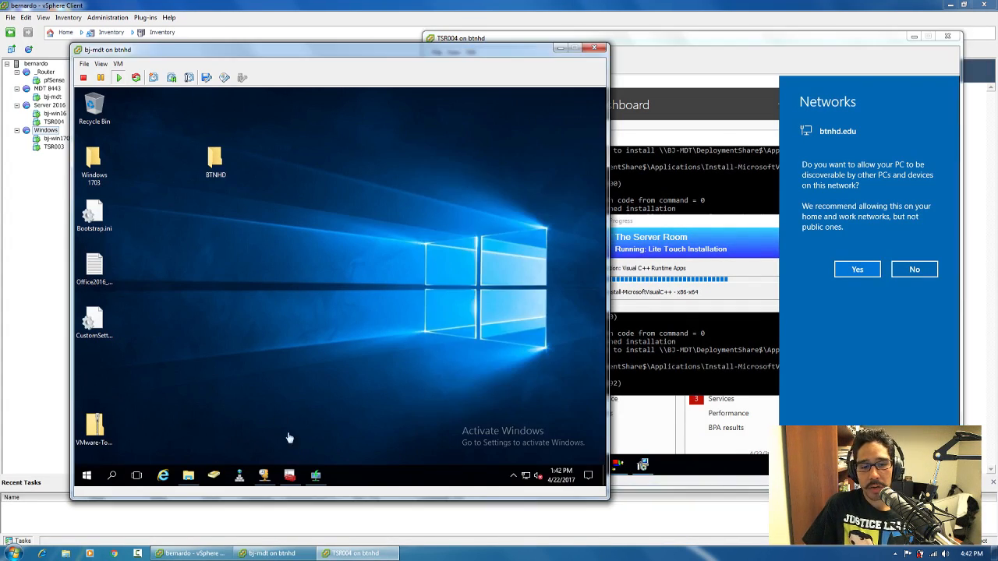
pyautogui.click(290, 475)
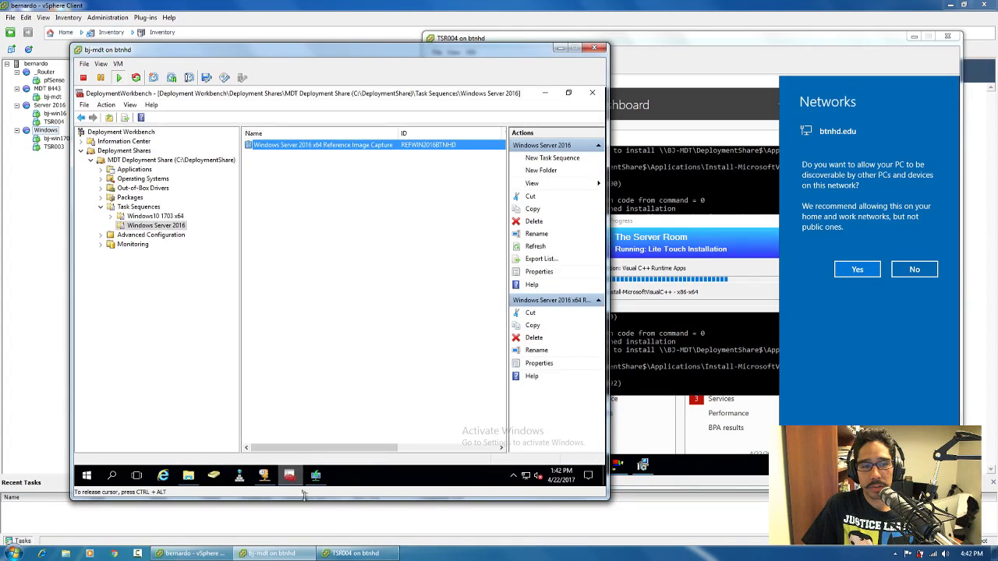
pyautogui.doubleClick(313, 148)
pyautogui.click(231, 119)
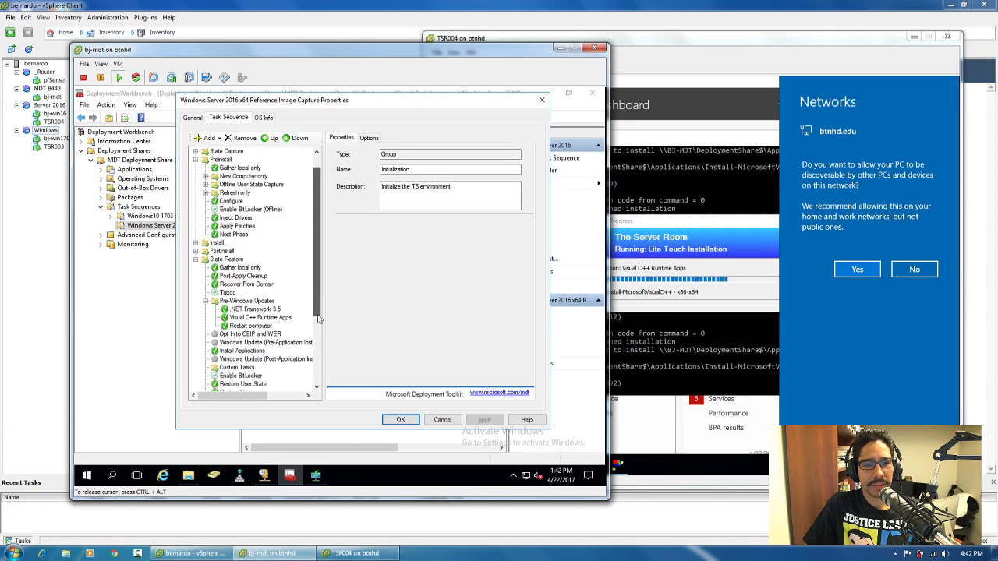
pyautogui.scroll(-5, 254, 236)
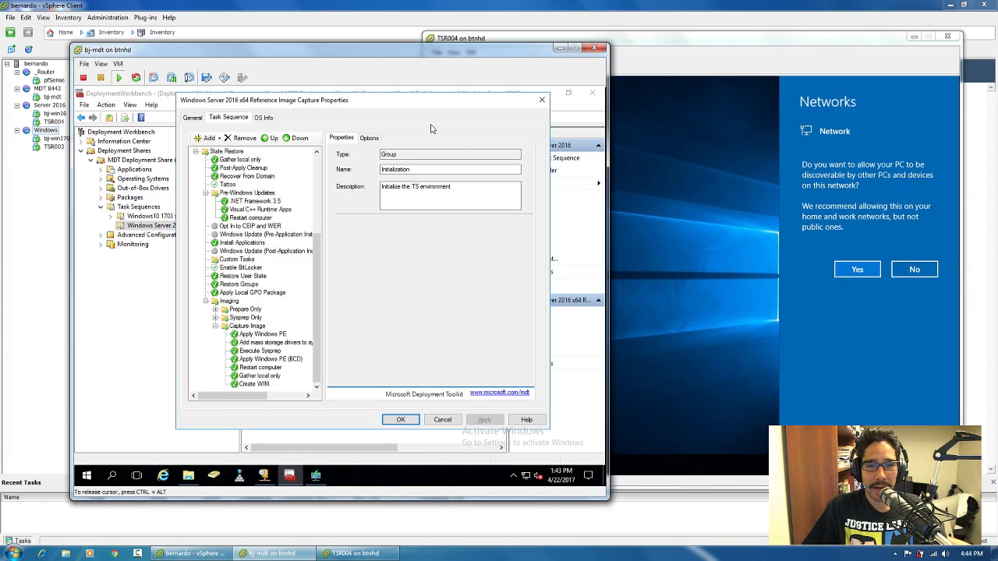
pyautogui.click(441, 419)
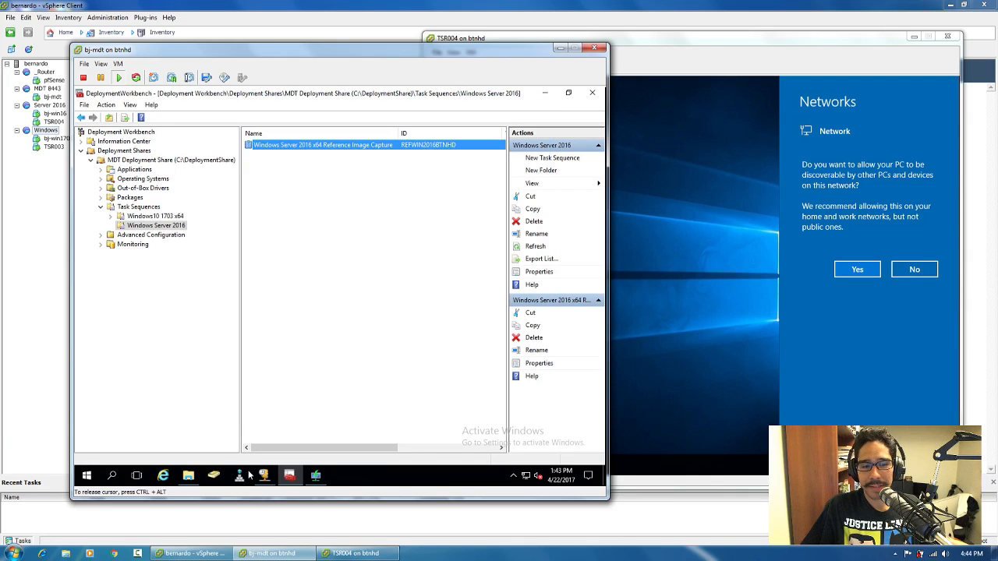
# Open the DeploymentShare Captures folder on bj-mdt and refresh it twice to check for the captured image
pyautogui.click(189, 476)
pyautogui.rightClick(252, 201)
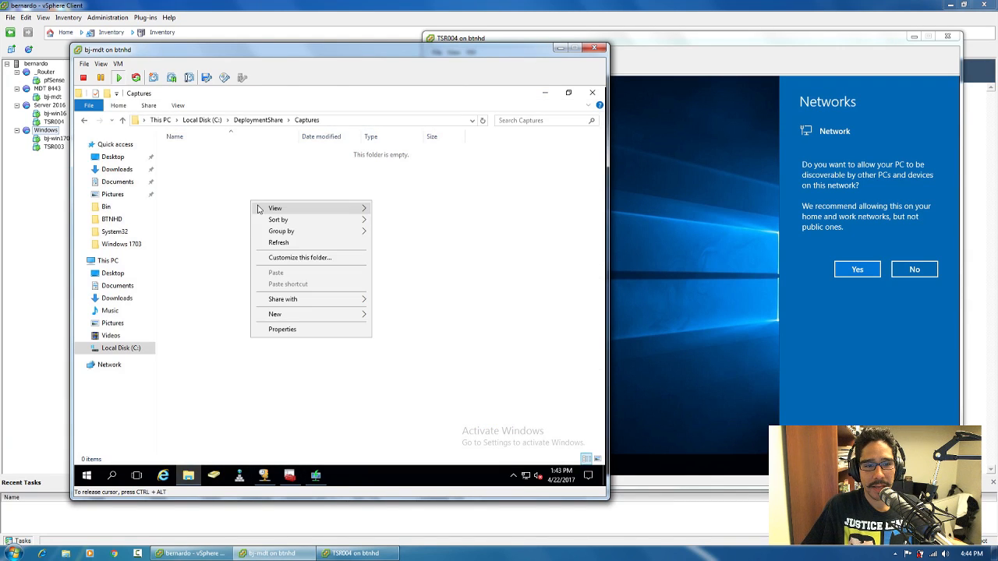
pyautogui.click(291, 245)
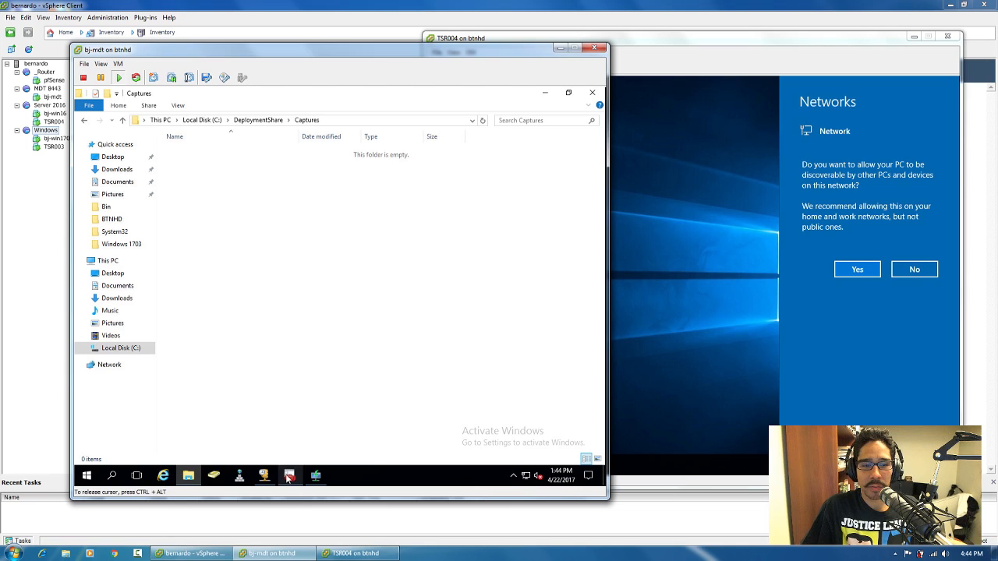
pyautogui.moveTo(287, 479)
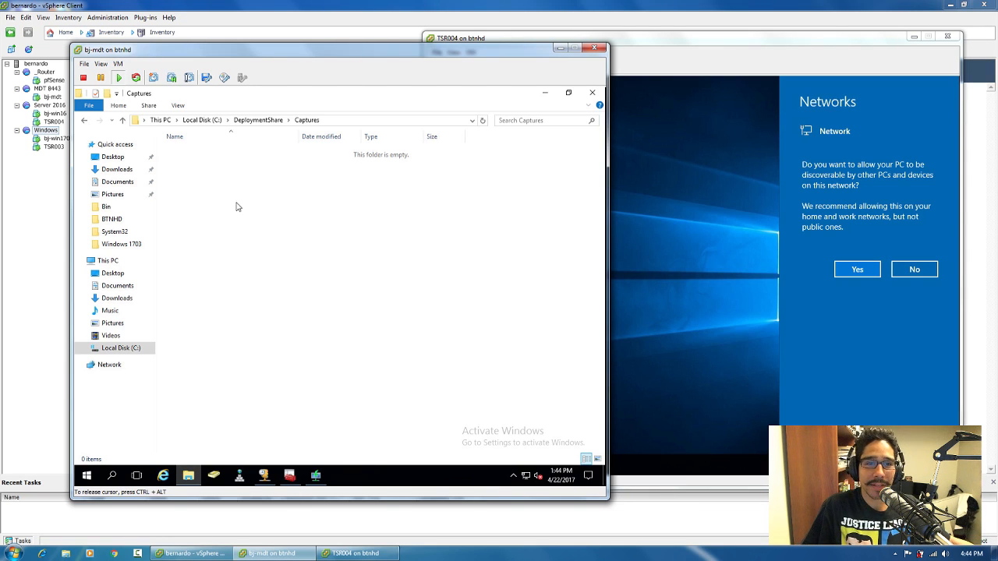
pyautogui.click(289, 477)
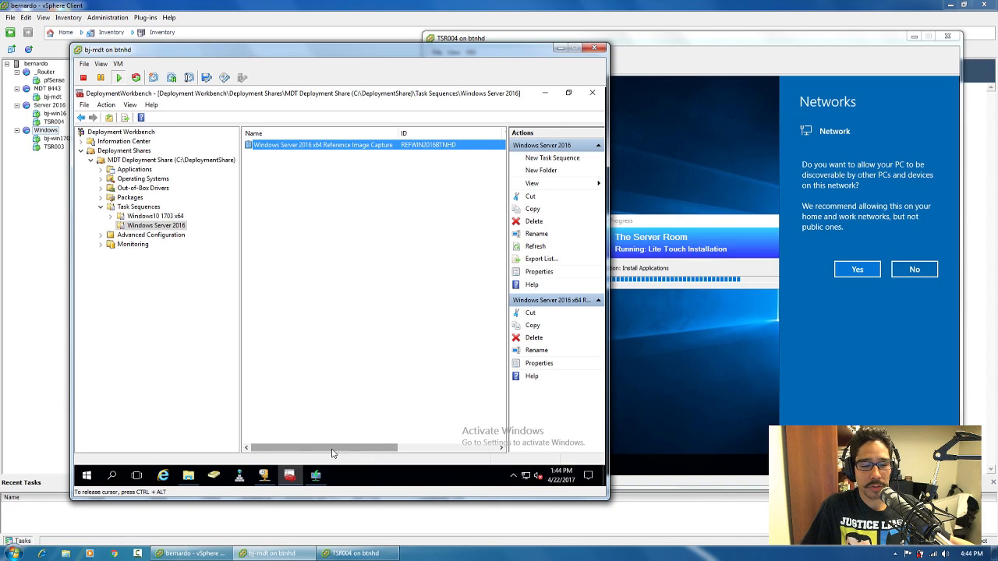
pyautogui.click(188, 476)
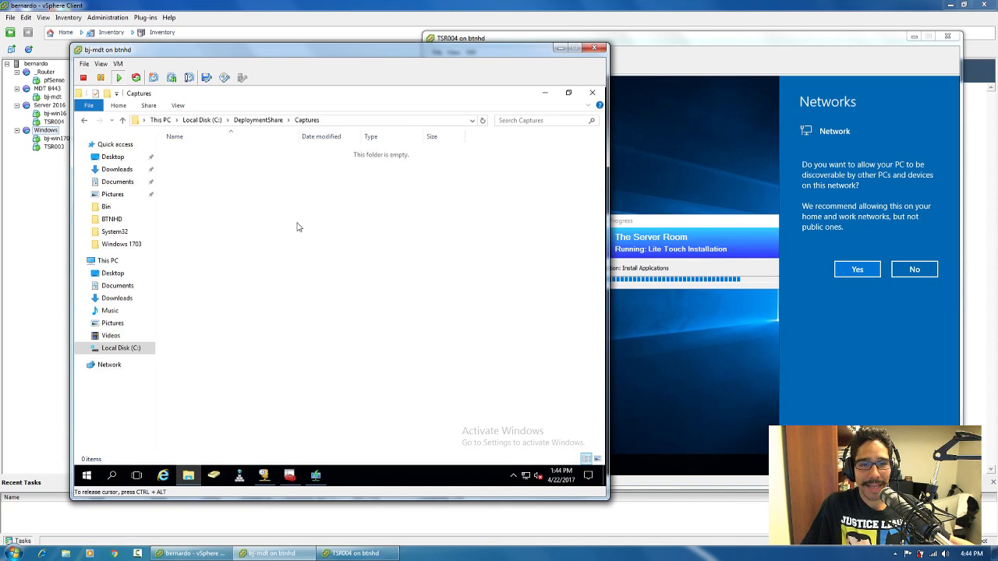
pyautogui.rightClick(253, 194)
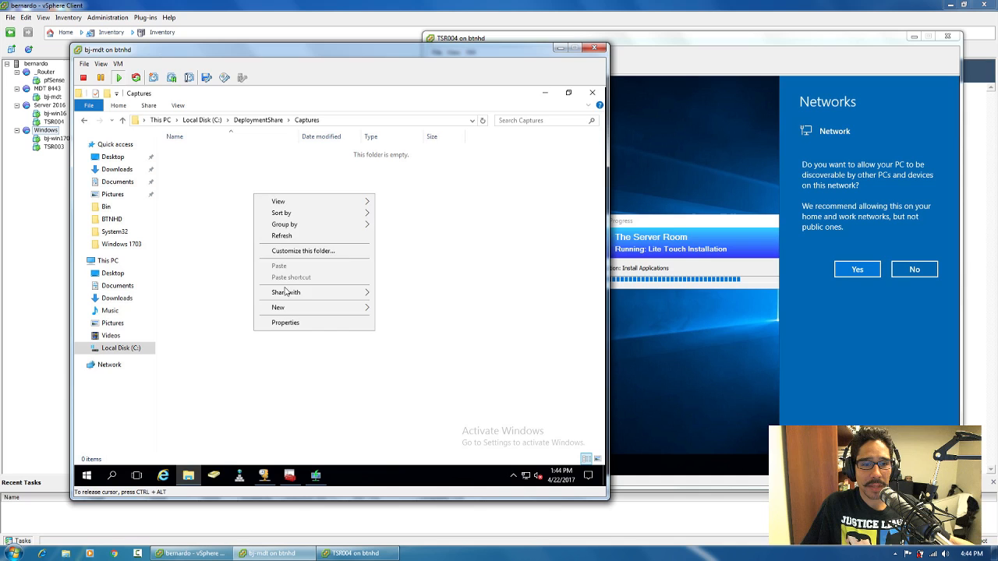
pyautogui.click(283, 235)
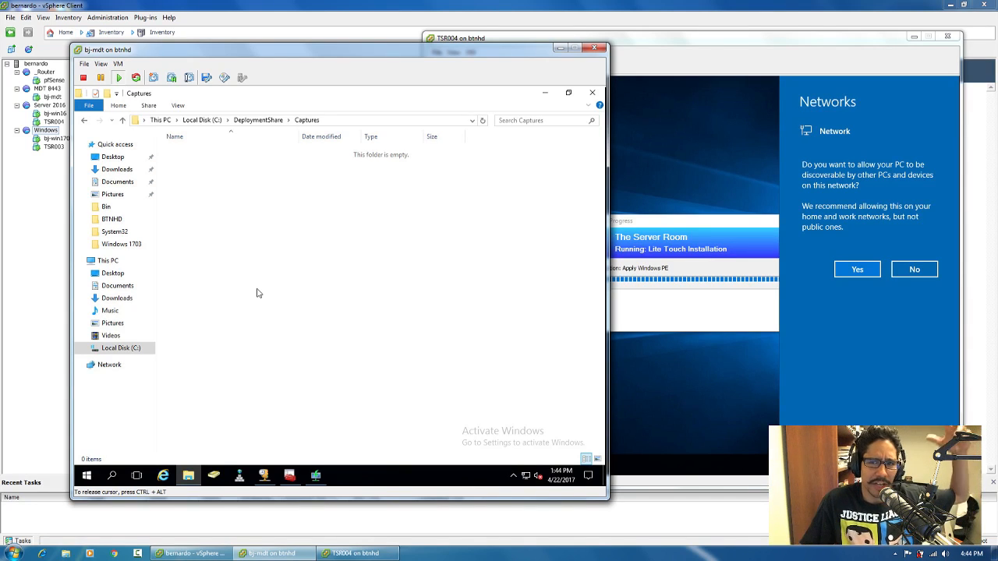
# Check the installation progress in the TSR004 console and return to the Deployment Workbench on bj-mdt
pyautogui.click(657, 47)
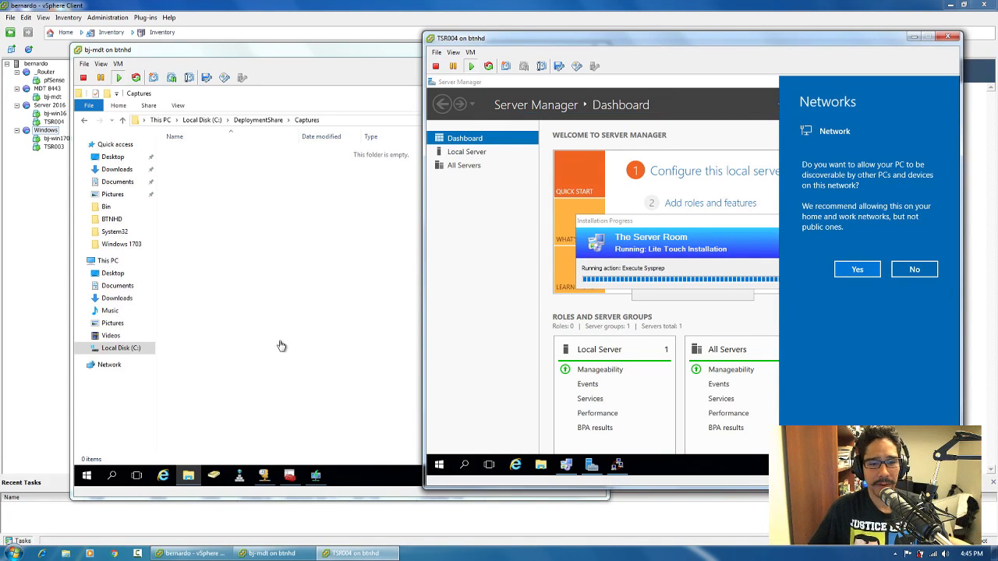
pyautogui.click(290, 476)
pyautogui.click(290, 476)
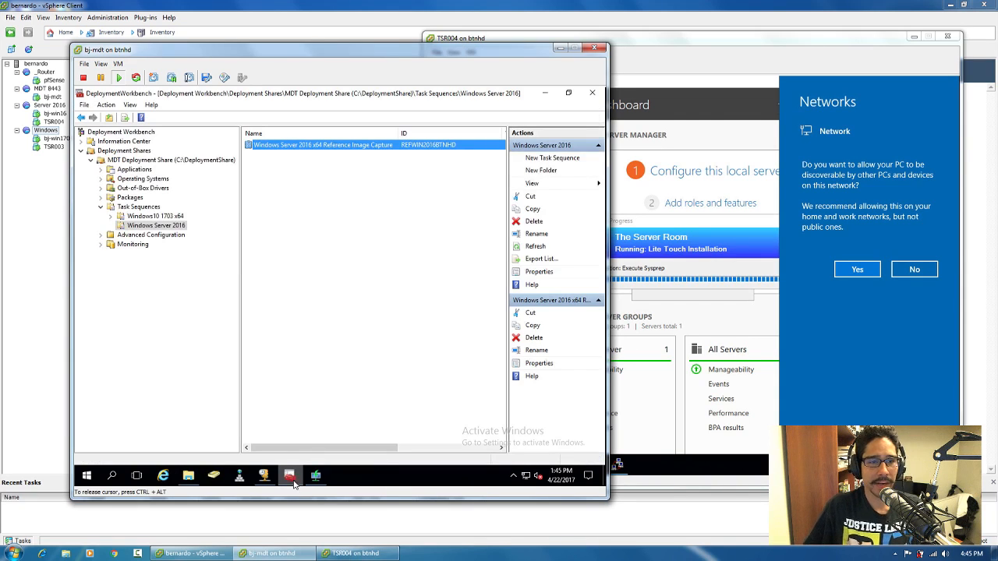
pyautogui.click(290, 476)
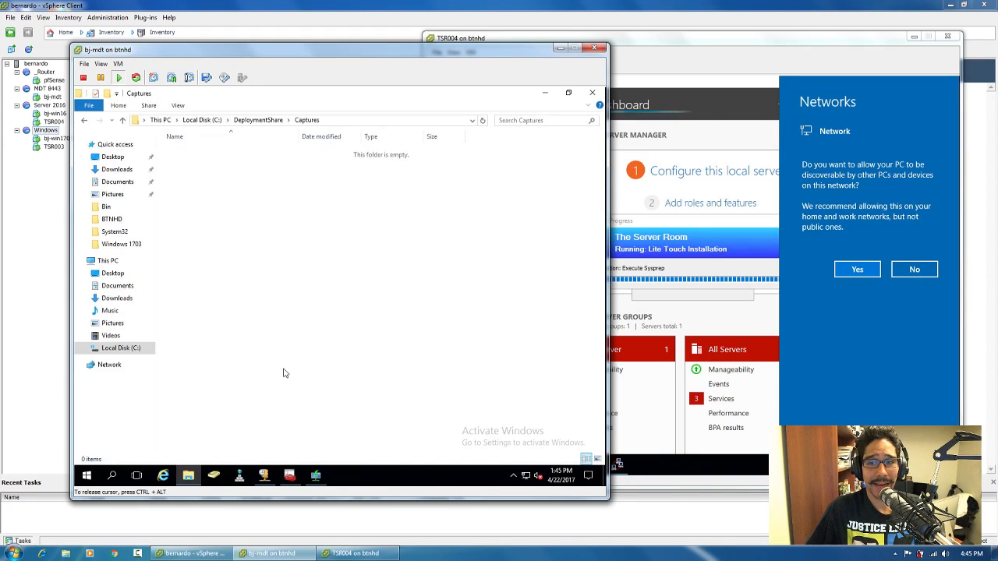
pyautogui.click(289, 475)
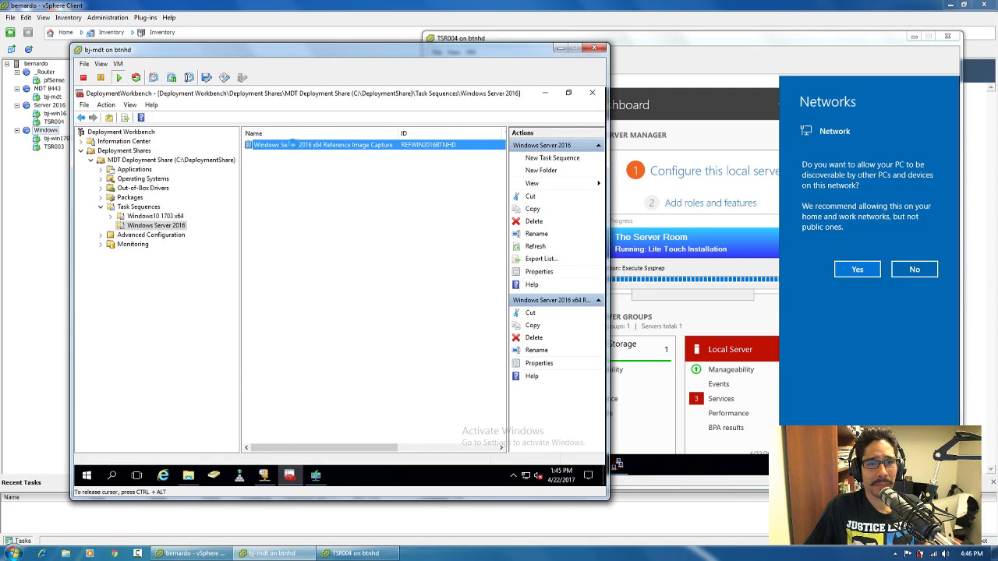
# Reopen the Windows Server 2016 x64 Reference Image Capture sequence and examine the Execute Sysprep step under Imaging, Sysprep Only
pyautogui.doubleClick(290, 145)
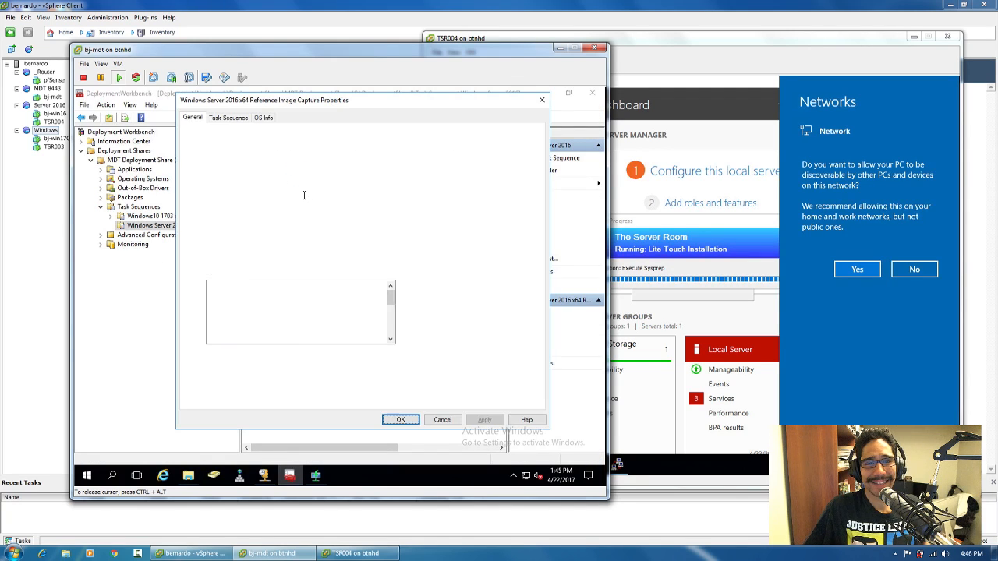
pyautogui.click(229, 118)
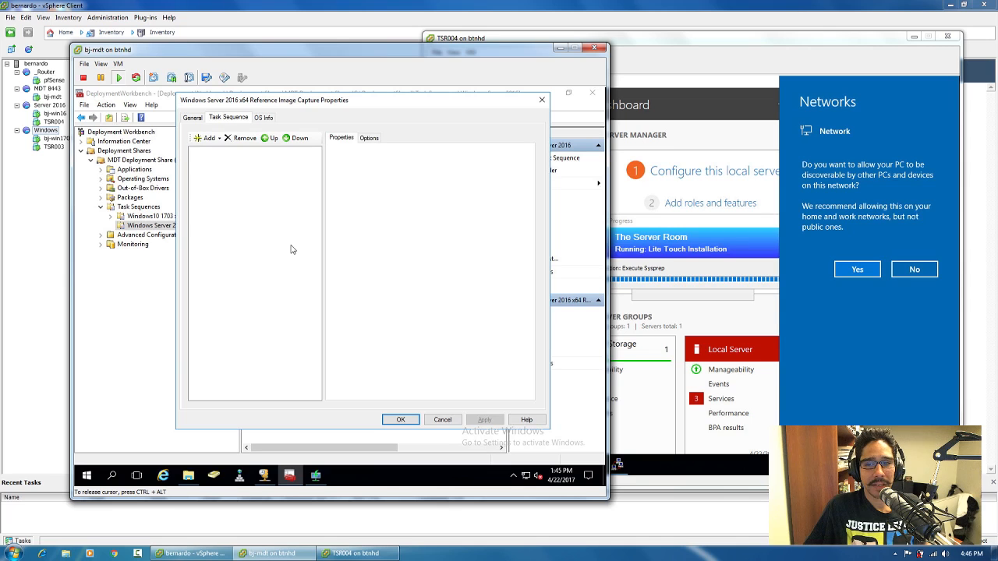
pyautogui.moveTo(320, 274); pyautogui.dragTo(317, 349)
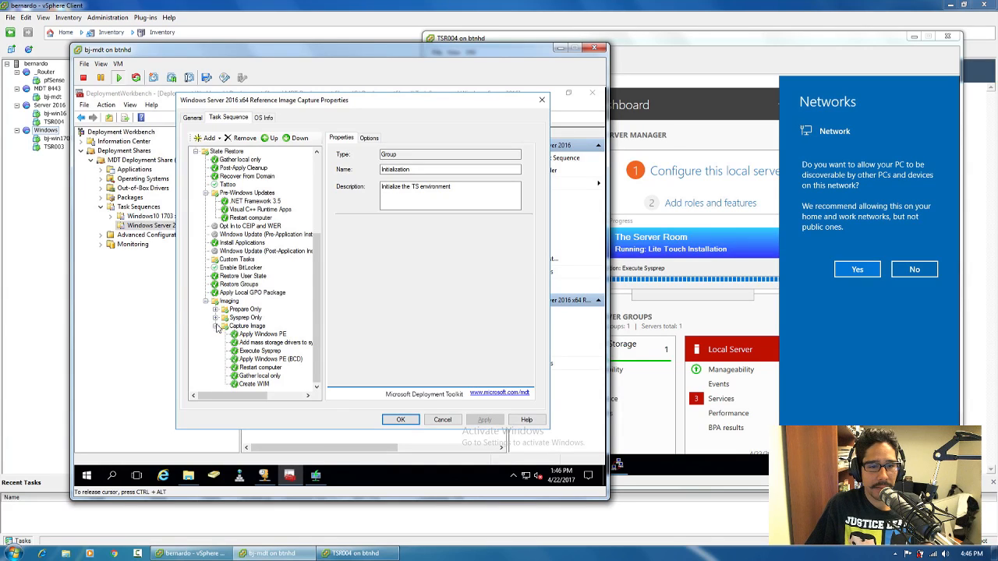
pyautogui.click(216, 318)
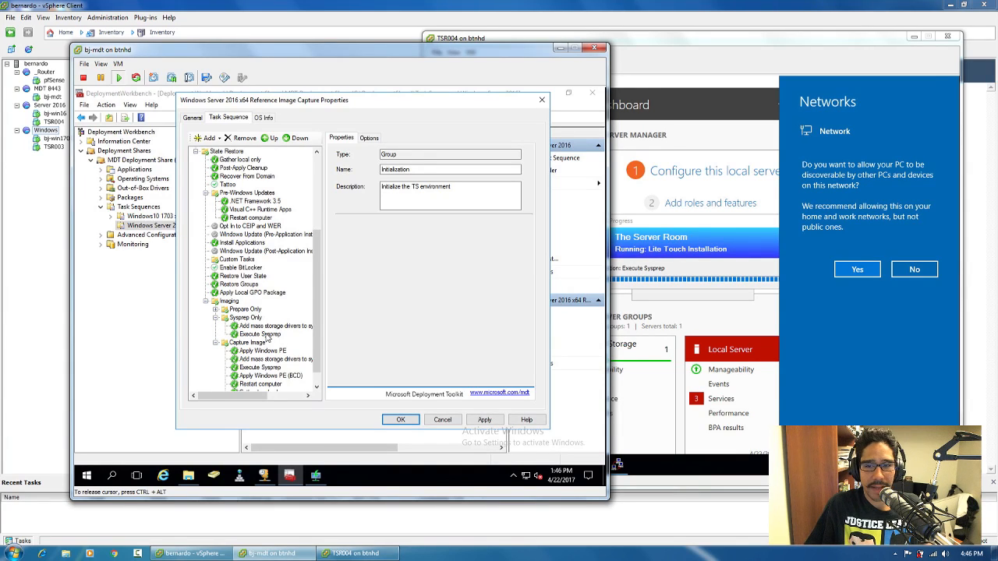
pyautogui.click(267, 336)
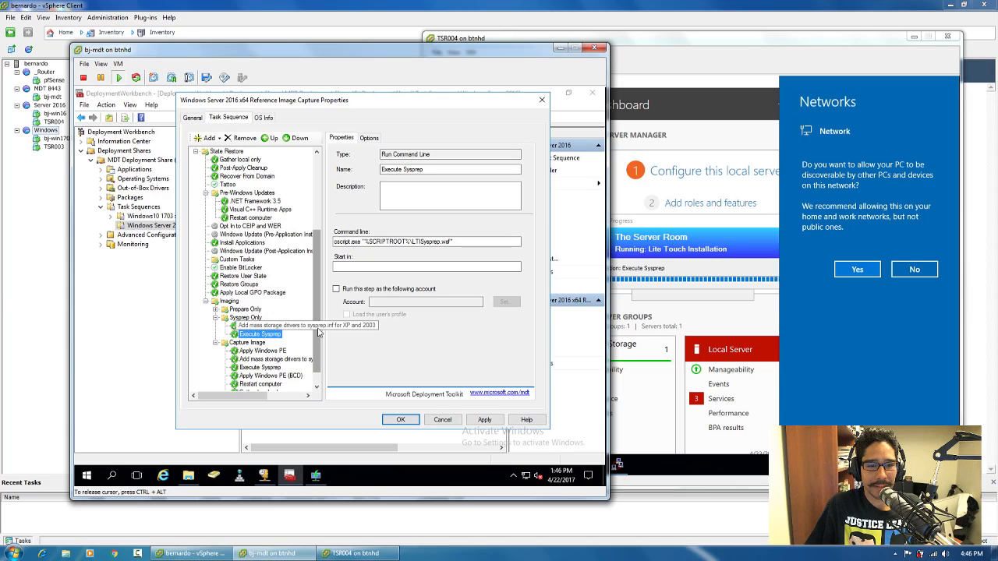
# Examine each step of the Capture Image group in the sequence, from Apply Windows PE through Create WIM
pyautogui.moveTo(318, 328); pyautogui.dragTo(317, 361)
pyautogui.click(260, 336)
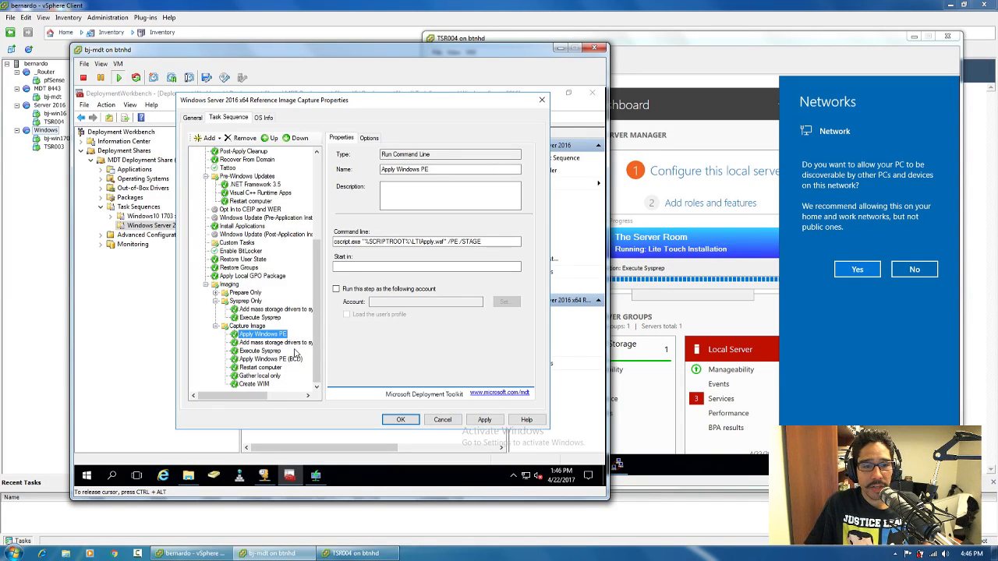
pyautogui.click(274, 344)
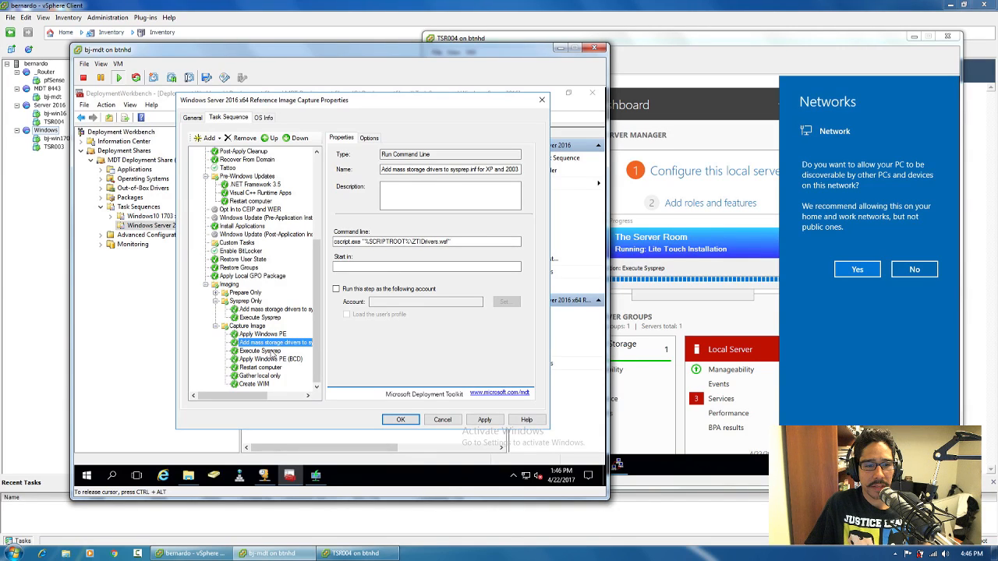
pyautogui.click(269, 352)
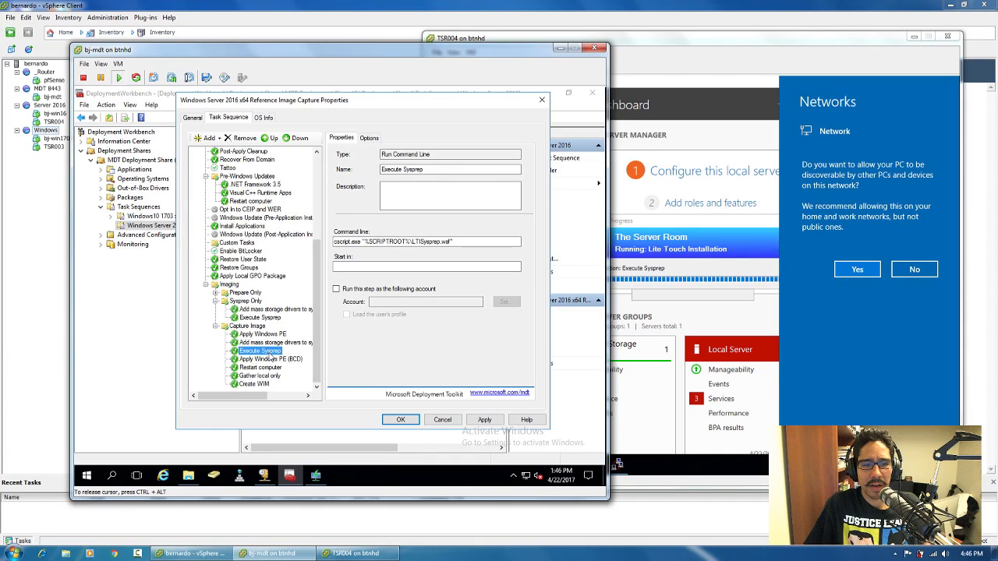
pyautogui.click(269, 361)
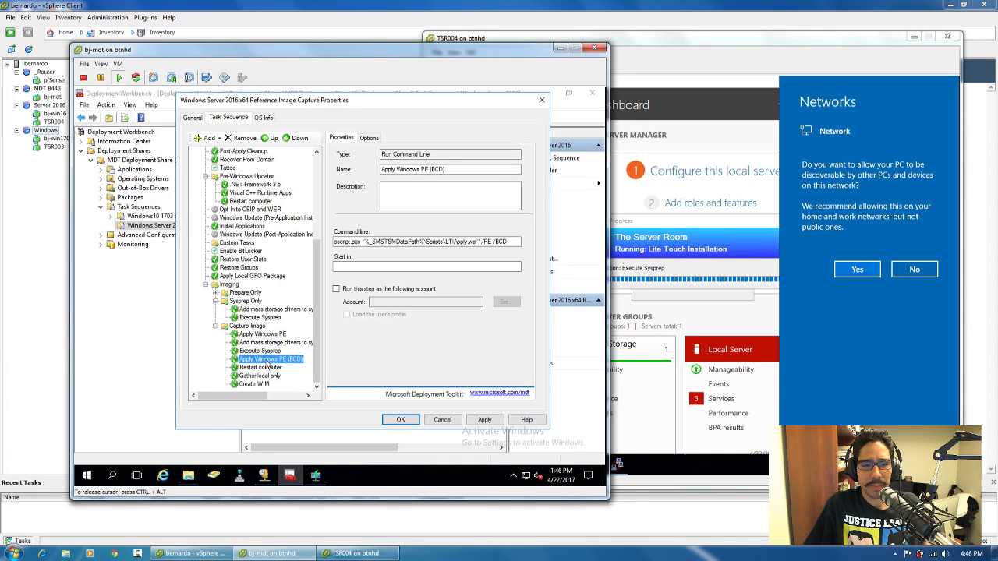
pyautogui.click(270, 369)
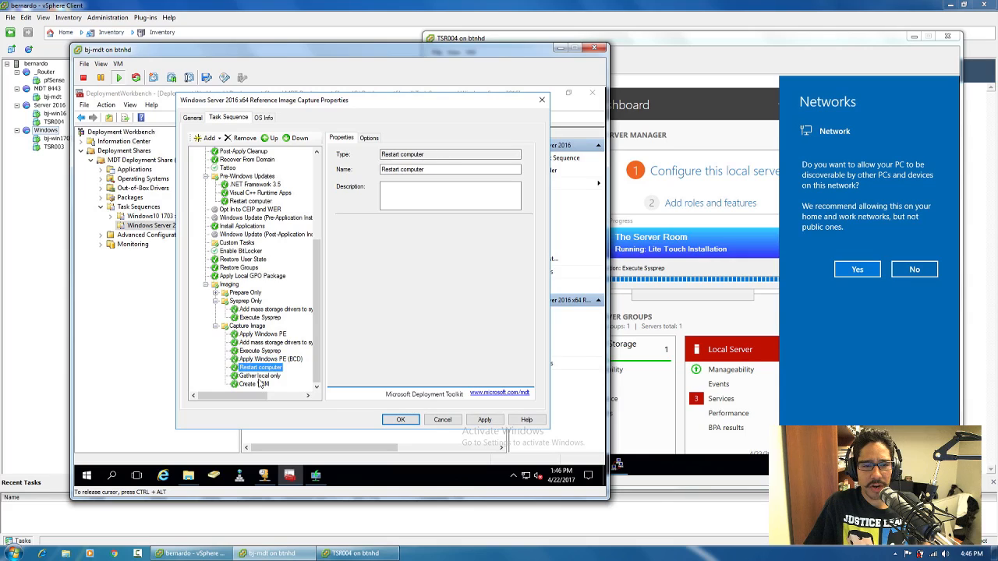
pyautogui.click(260, 377)
pyautogui.click(255, 386)
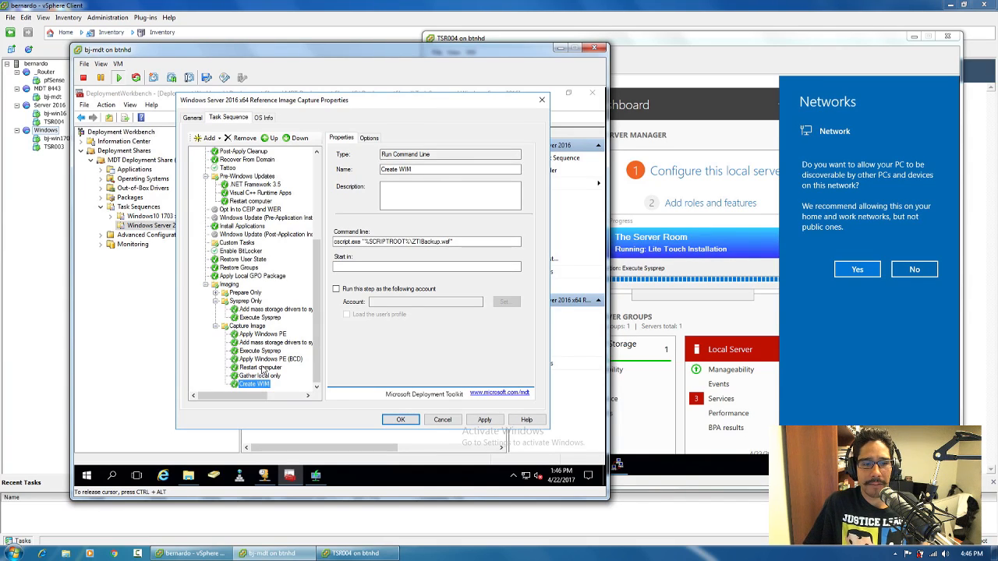
# Review the Capture Image group's Execute Sysprep, Restart computer, Gather local only and Create WIM steps again, and cancel the sequence properties
pyautogui.click(263, 352)
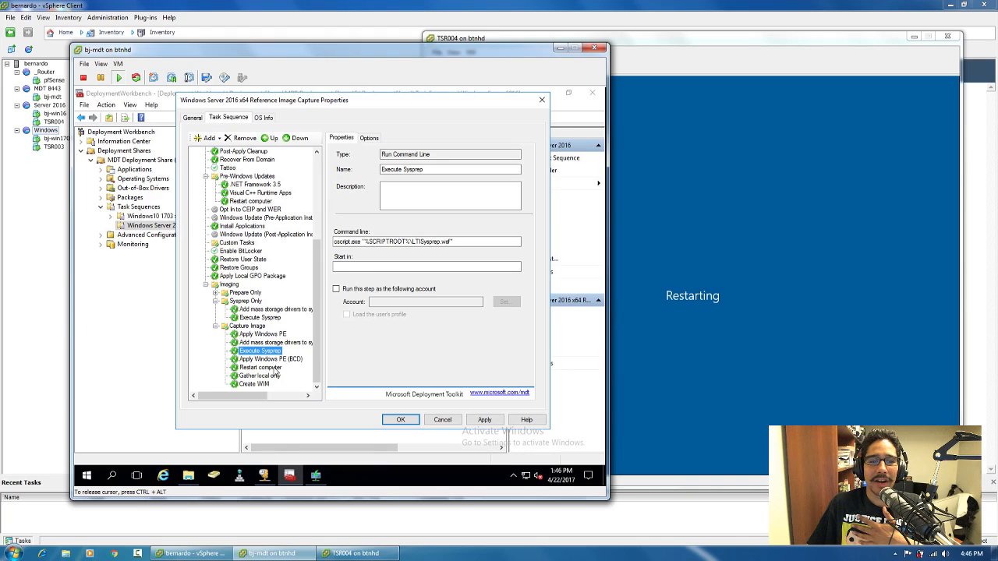
pyautogui.click(273, 370)
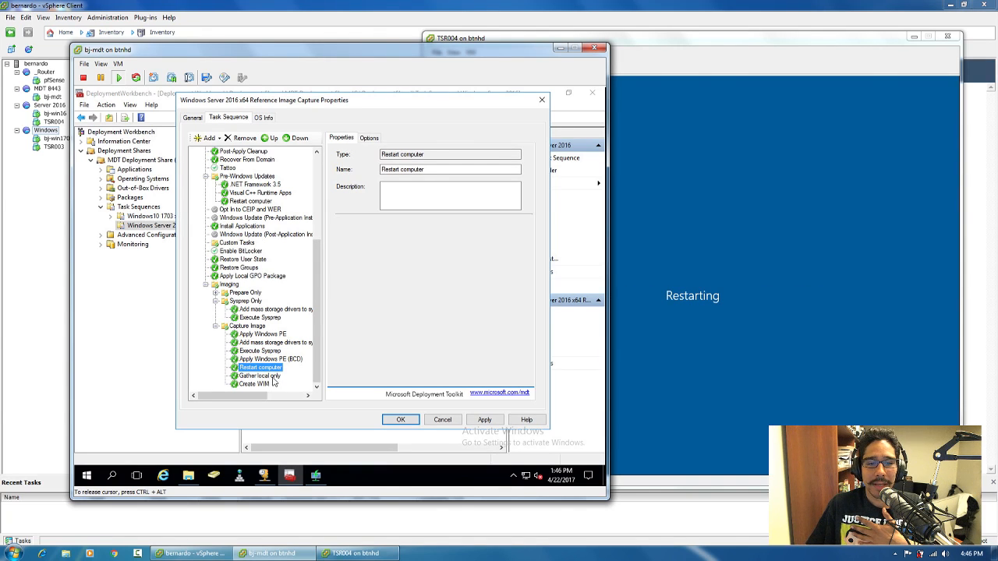
pyautogui.click(272, 378)
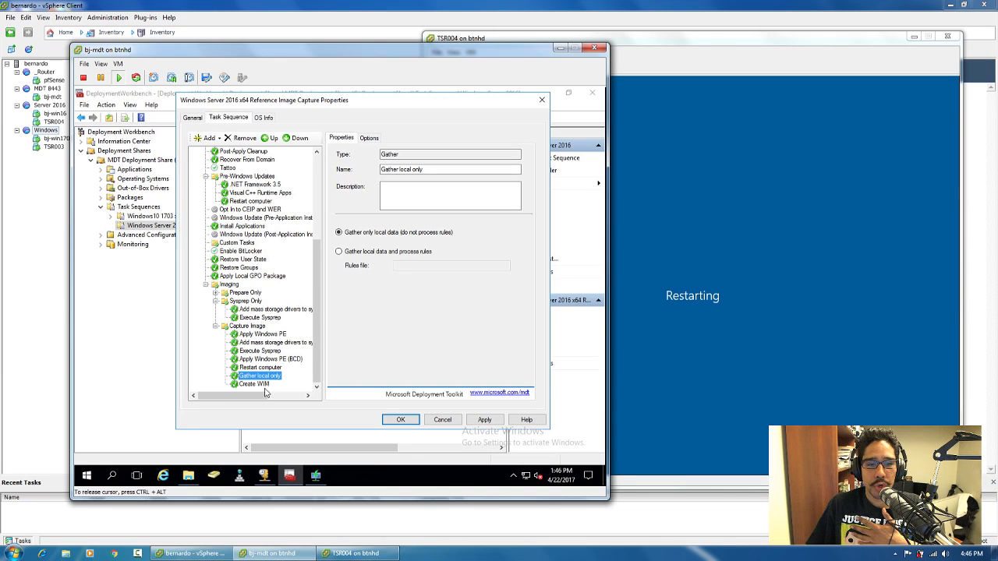
pyautogui.click(262, 385)
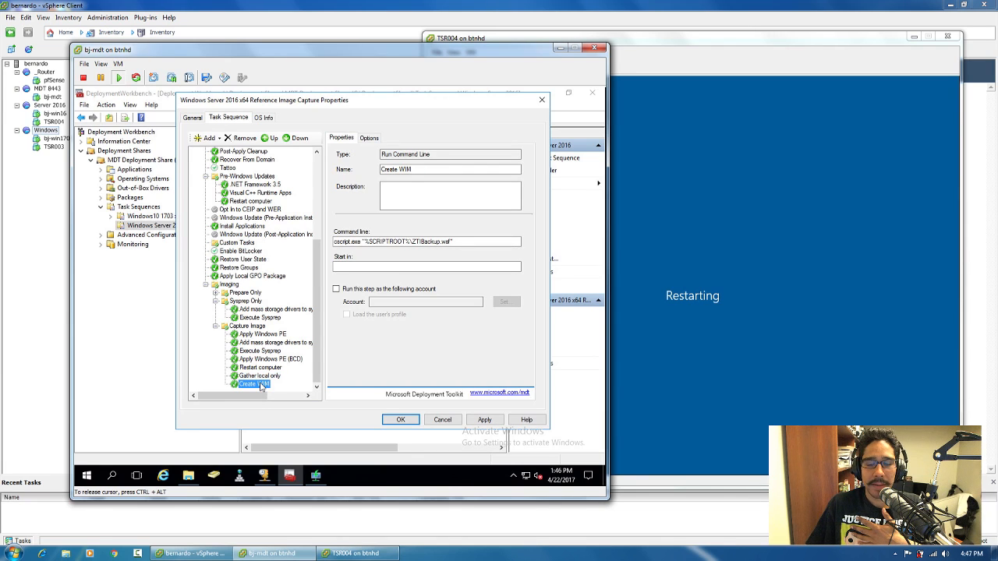
pyautogui.click(442, 420)
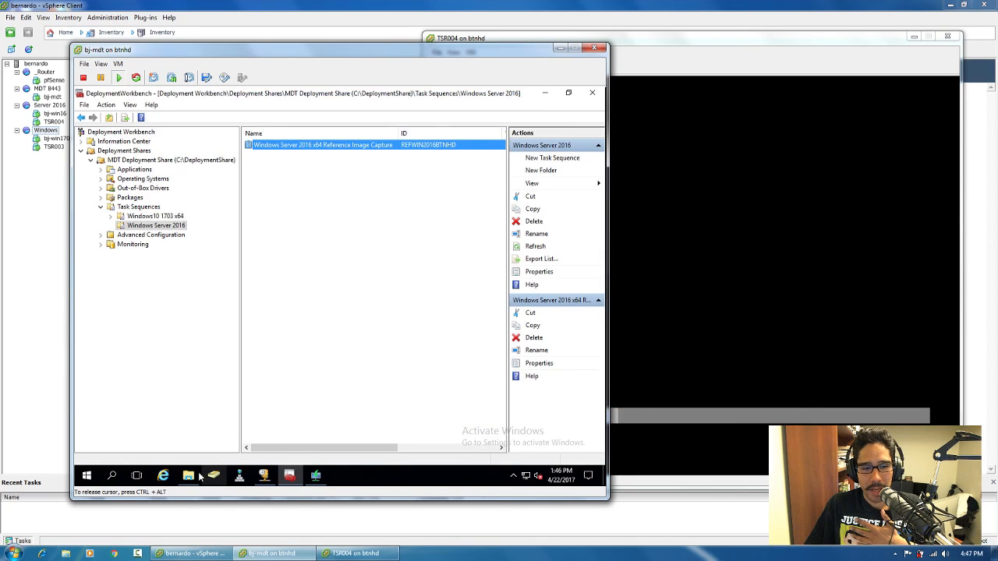
# Return to the DeploymentShare Captures folder on bj-mdt and refresh it to look for the captured image
pyautogui.click(193, 476)
pyautogui.rightClick(269, 195)
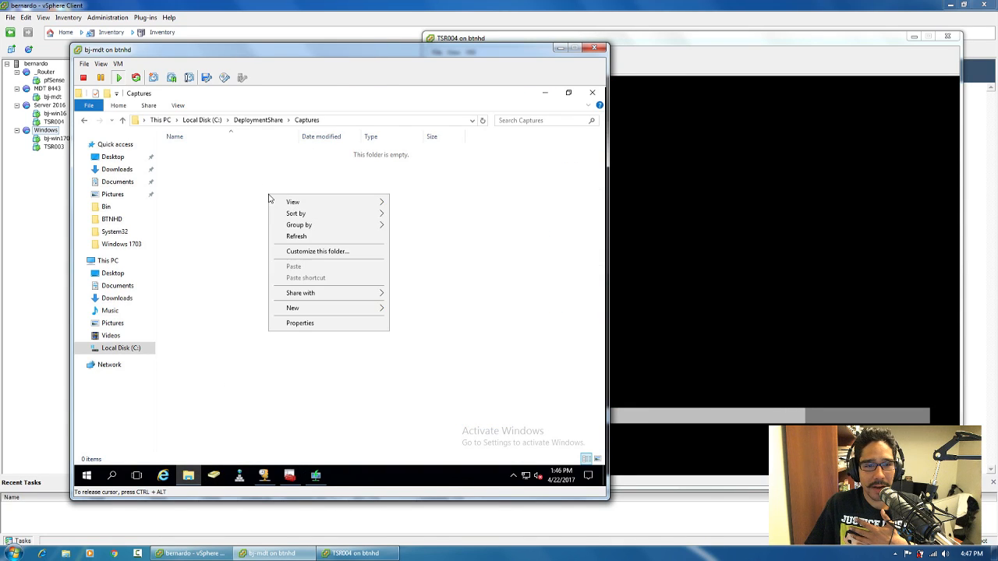
pyautogui.click(529, 32)
pyautogui.click(245, 170)
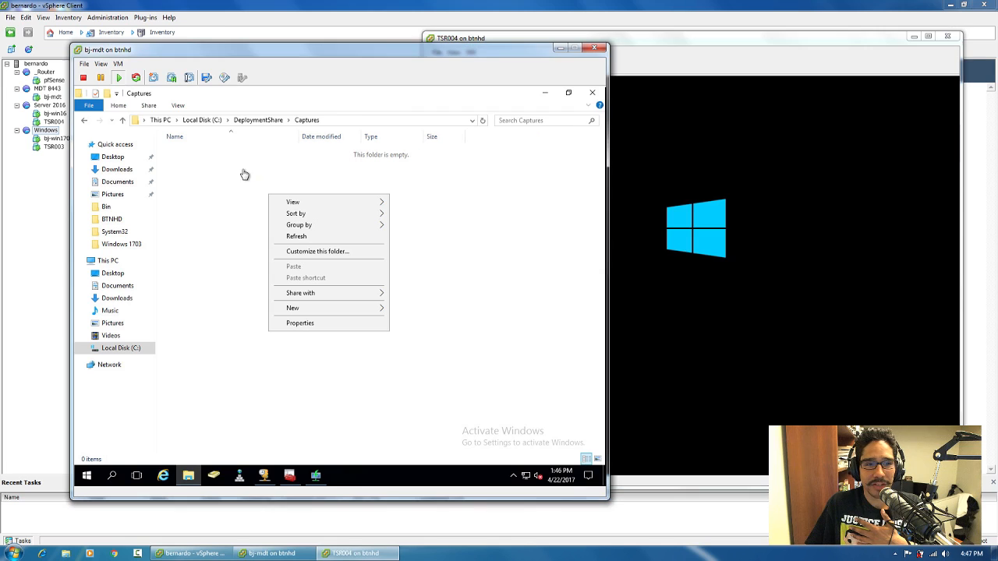
pyautogui.rightClick(232, 171)
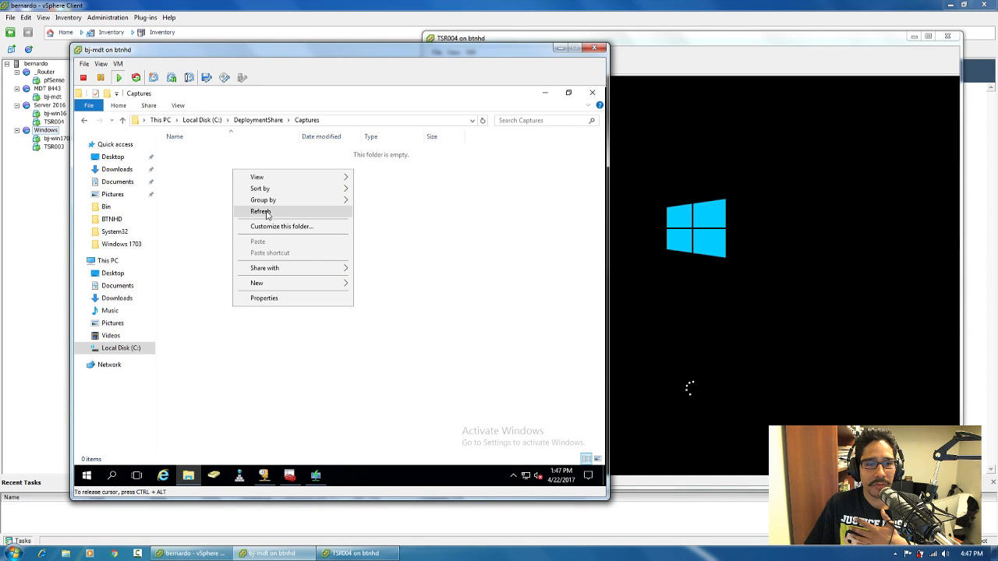
pyautogui.click(268, 215)
pyautogui.rightClick(250, 215)
pyautogui.click(269, 252)
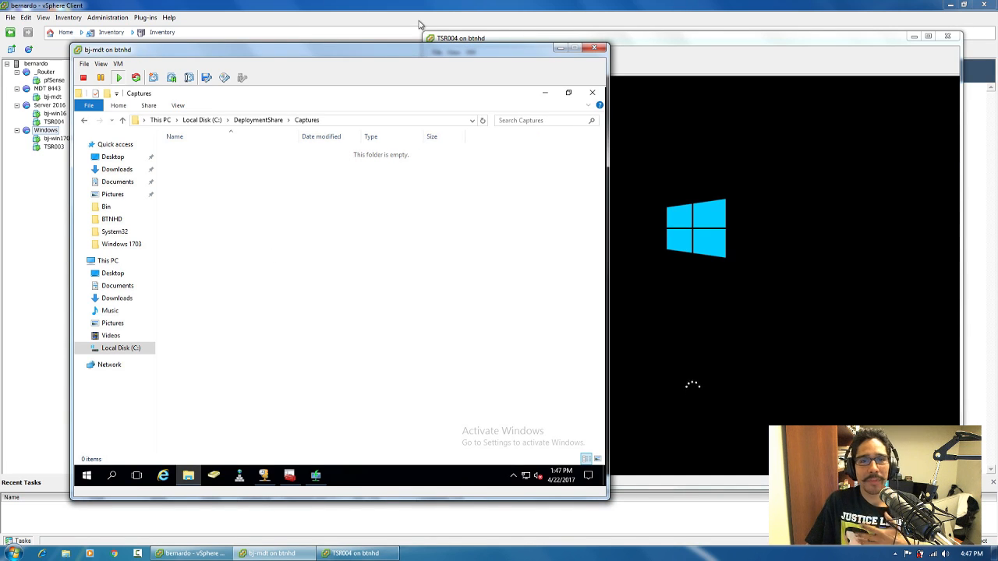
# Arrange the bj-mdt and TSR004 consoles side by side and refresh the Captures folder to check the WIM file
pyautogui.moveTo(428, 54); pyautogui.dragTo(377, 54)
pyautogui.moveTo(605, 44); pyautogui.dragTo(628, 55)
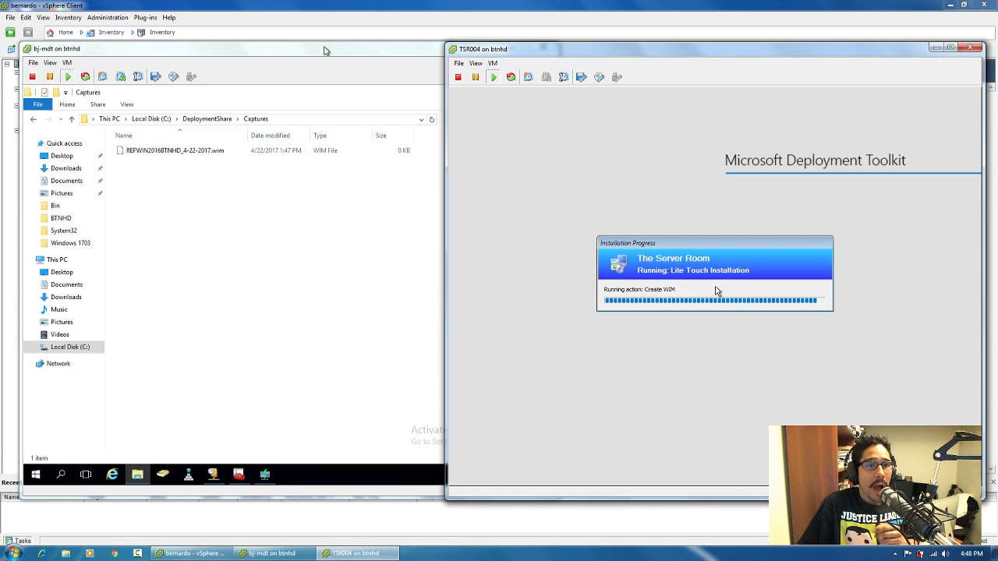
pyautogui.click(204, 202)
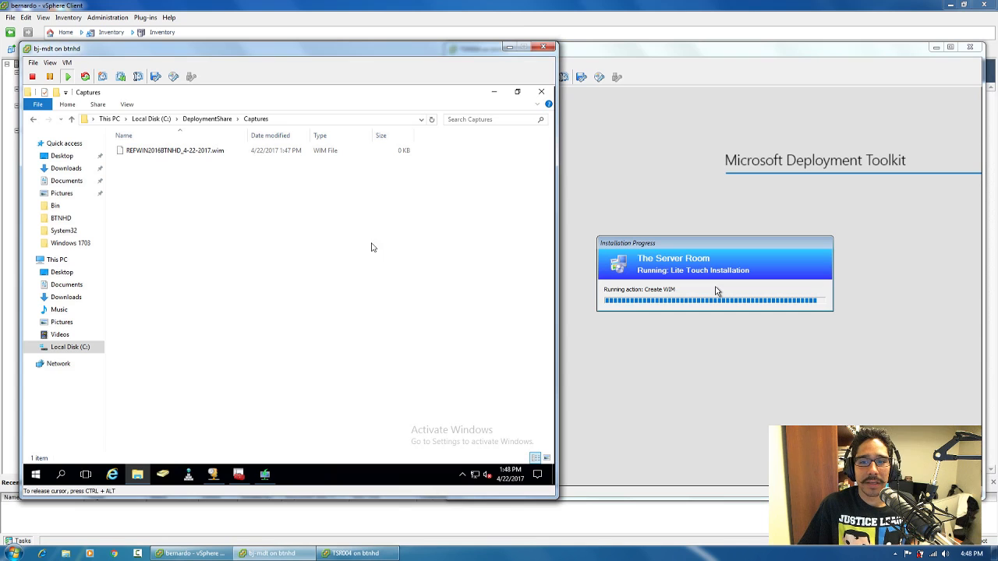
pyautogui.rightClick(171, 190)
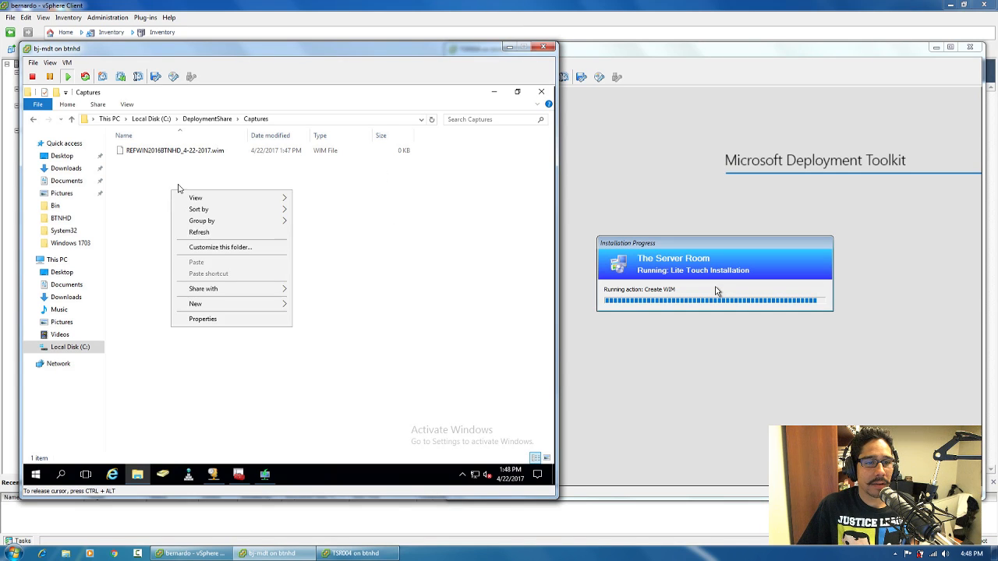
pyautogui.click(214, 234)
pyautogui.rightClick(197, 215)
pyautogui.click(226, 258)
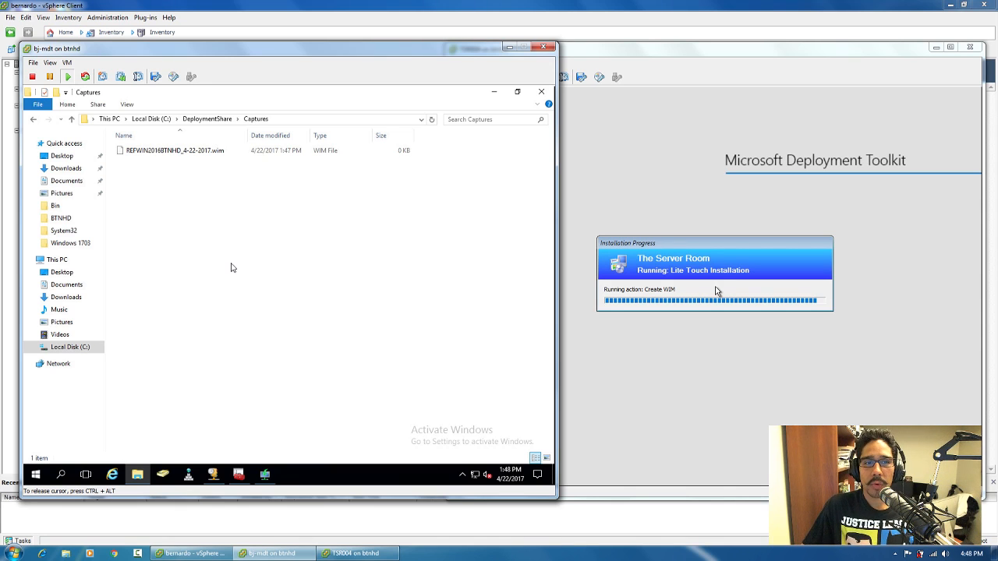
# Go up from Captures to This PC and browse back through Local Disk (C:) and DeploymentShare into Captures
pyautogui.click(208, 118)
pyautogui.click(151, 119)
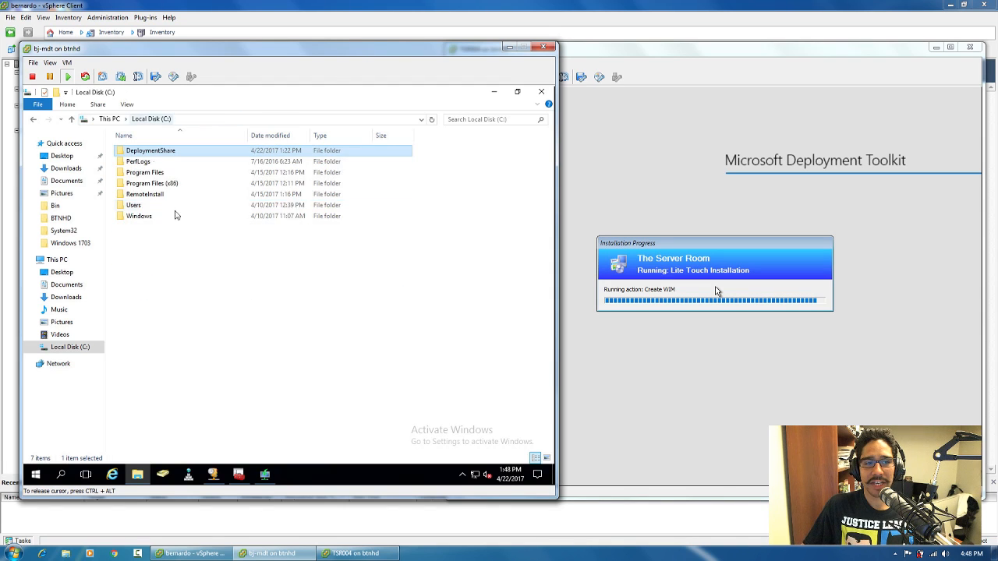
pyautogui.click(109, 118)
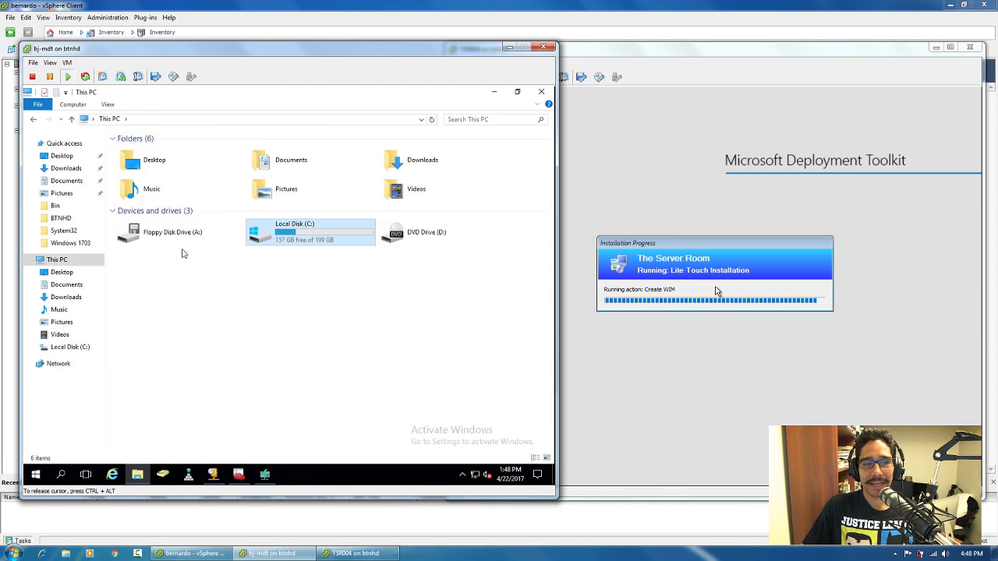
pyautogui.doubleClick(303, 244)
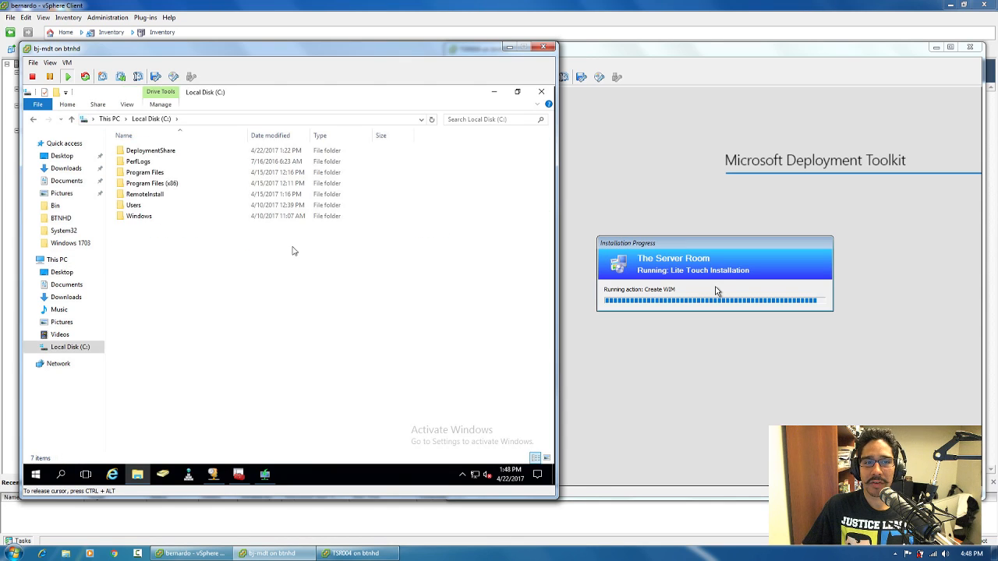
pyautogui.doubleClick(154, 152)
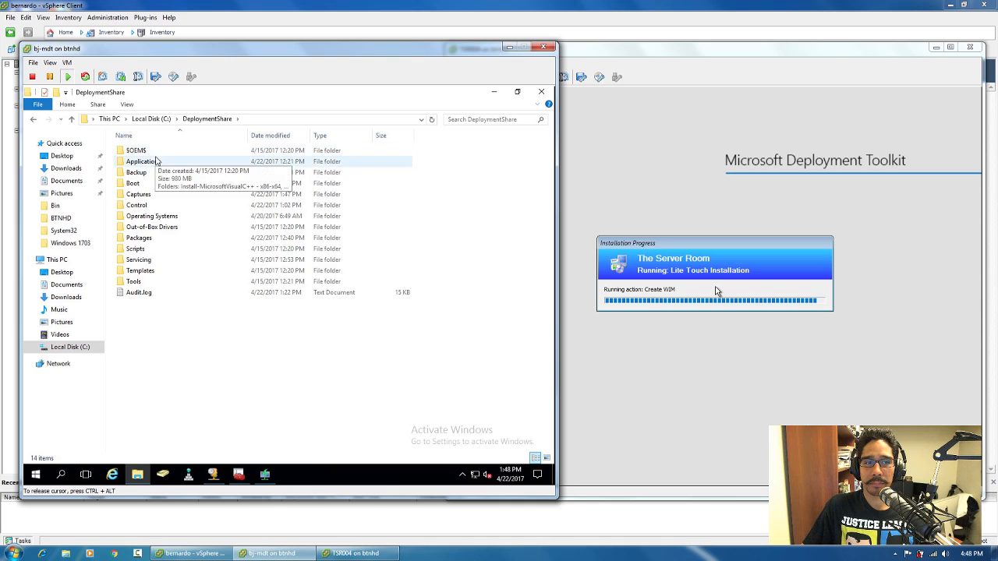
pyautogui.click(146, 195)
pyautogui.doubleClick(145, 195)
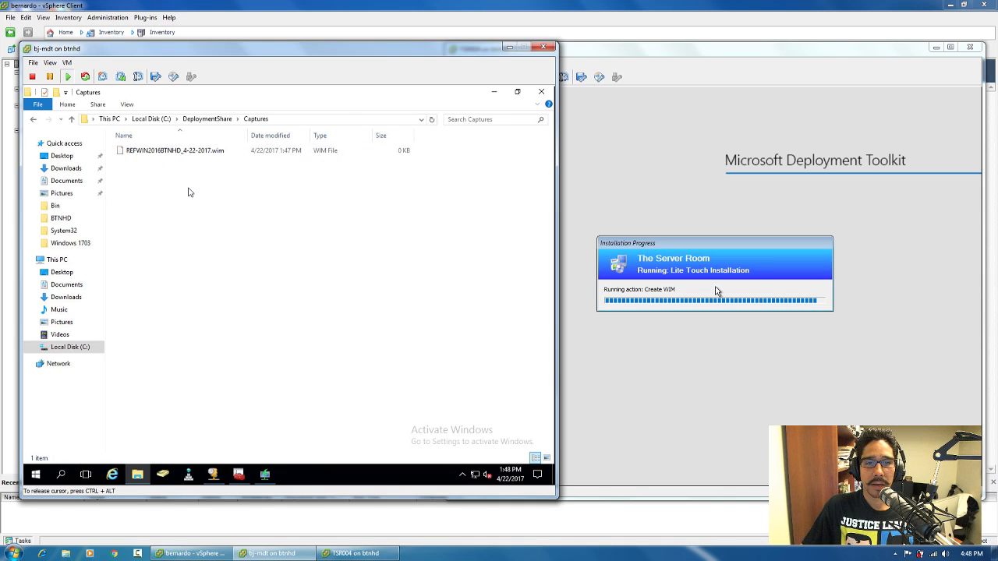
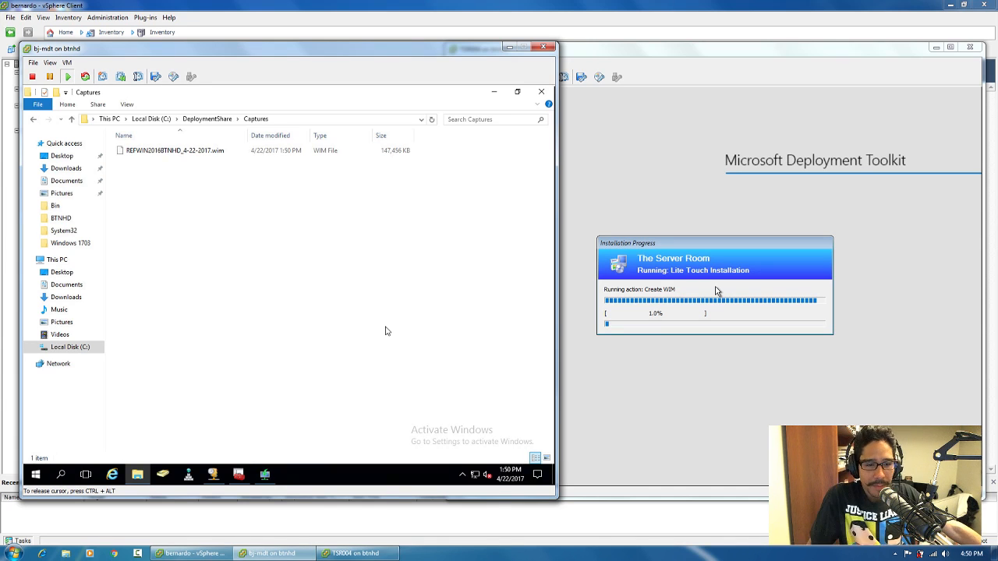
pyautogui.click(239, 474)
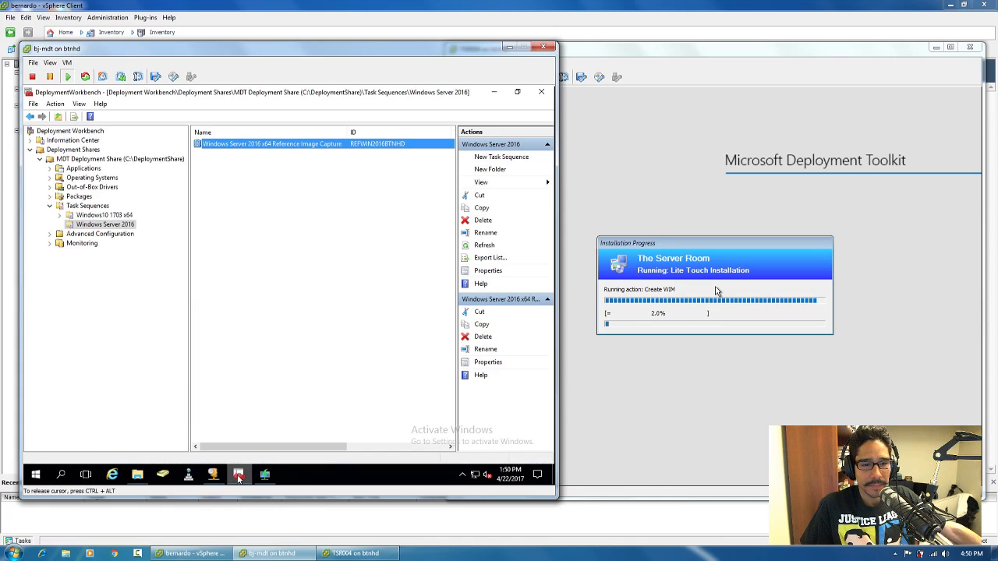
pyautogui.rightClick(96, 206)
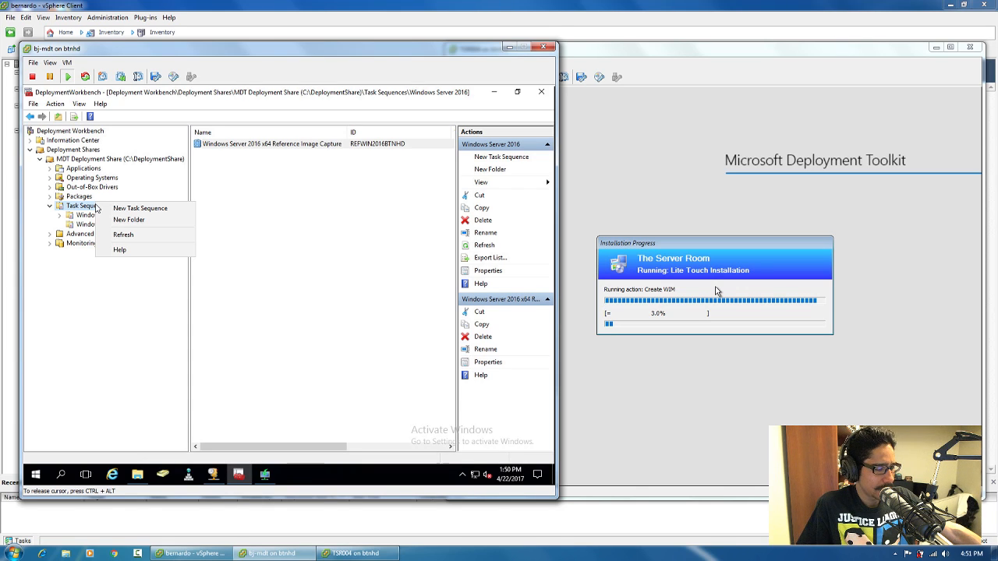
pyautogui.click(262, 253)
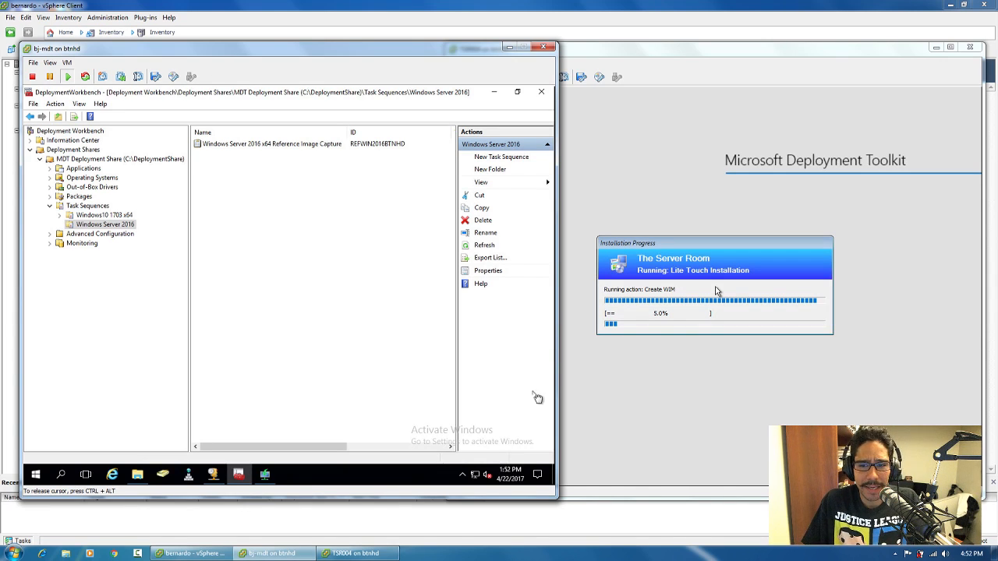
# Bring the Captures folder back, refresh it three times to check the WIM file's size, and view the server's clock
pyautogui.click(144, 477)
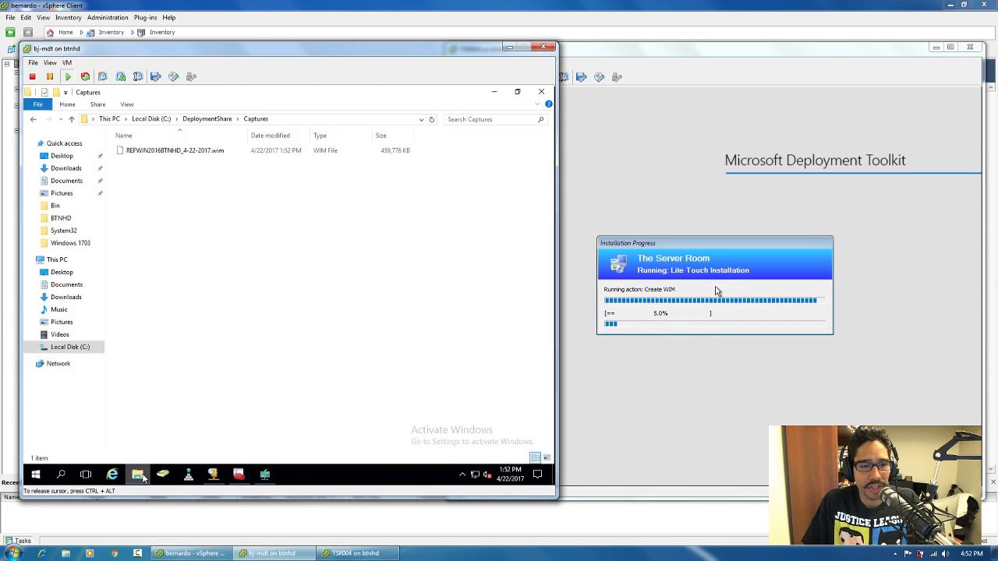
pyautogui.rightClick(231, 226)
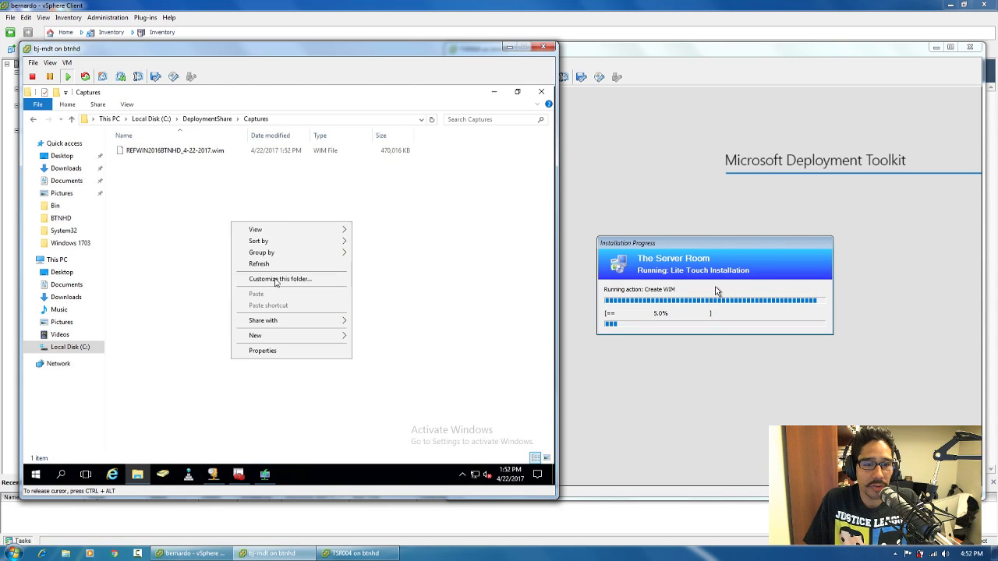
pyautogui.click(251, 263)
pyautogui.rightClick(243, 250)
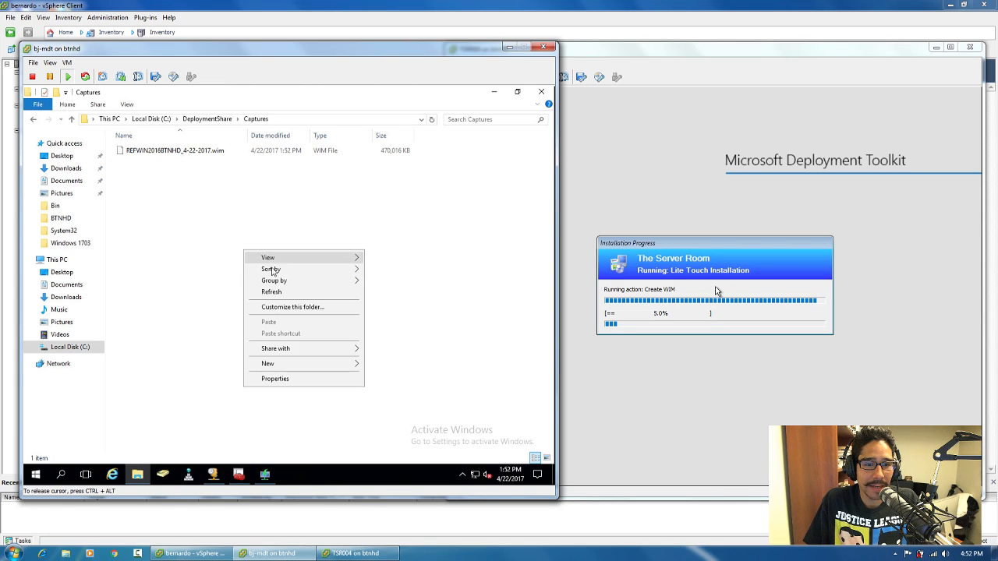
pyautogui.click(269, 286)
pyautogui.rightClick(244, 245)
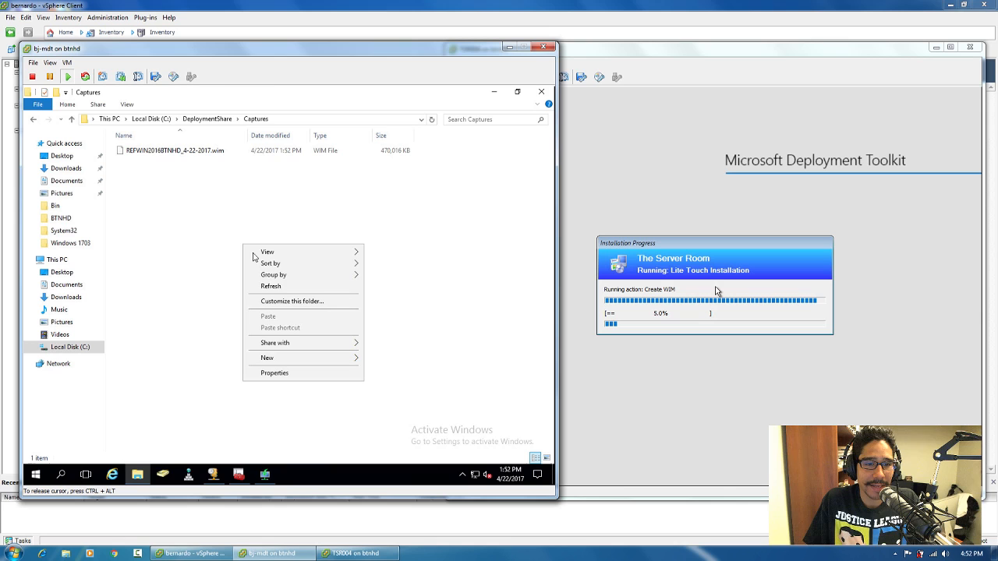
pyautogui.click(273, 288)
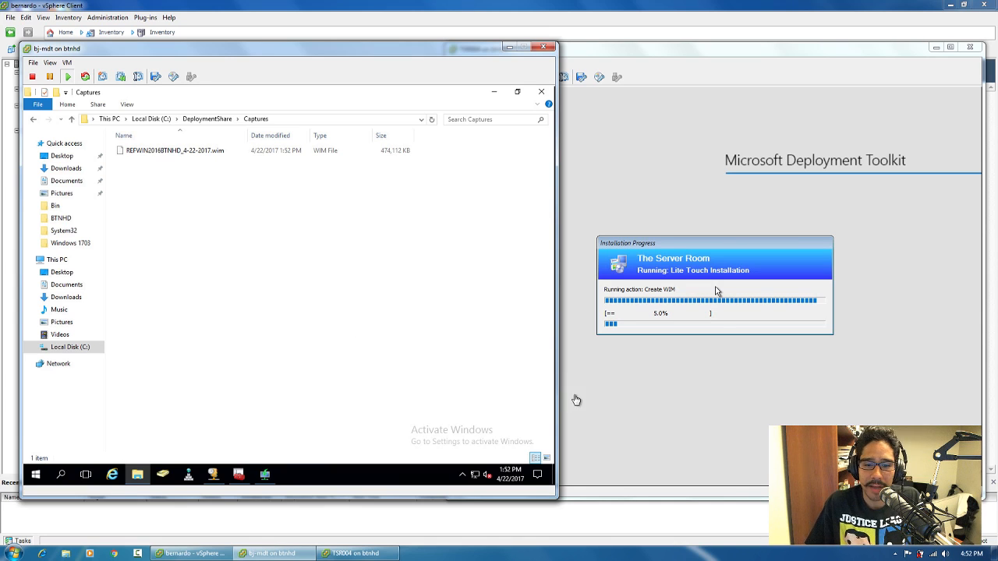
pyautogui.click(507, 483)
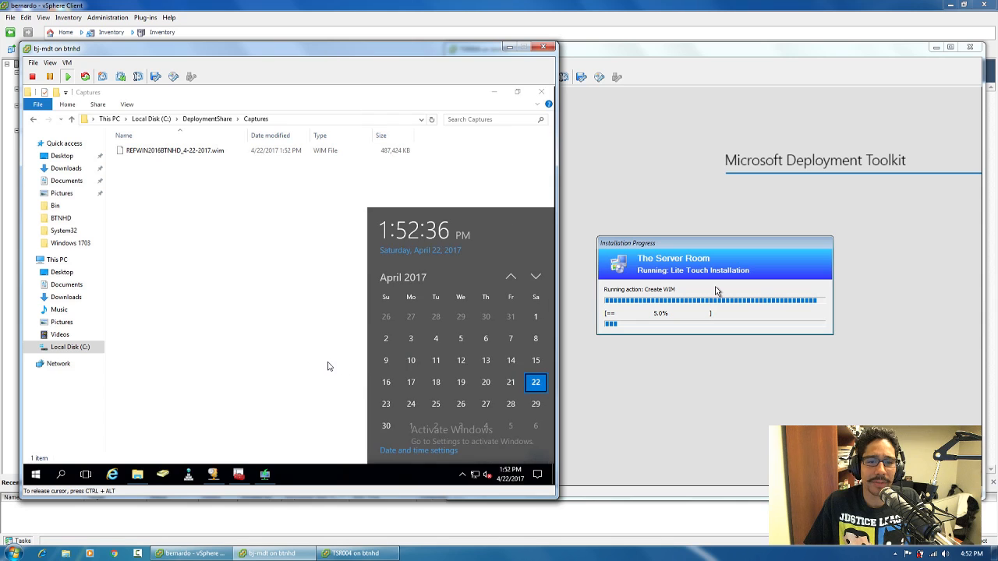
pyautogui.click(330, 365)
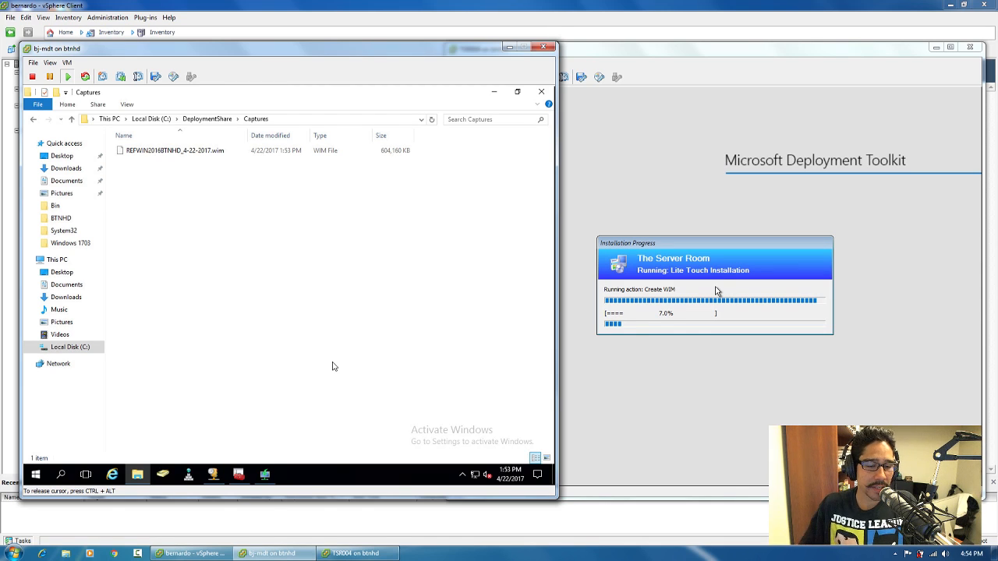
# Switch to Deployment Workbench and review the FinishAction line in the MDT Deployment Share's rules, closing the properties without changes
pyautogui.click(238, 474)
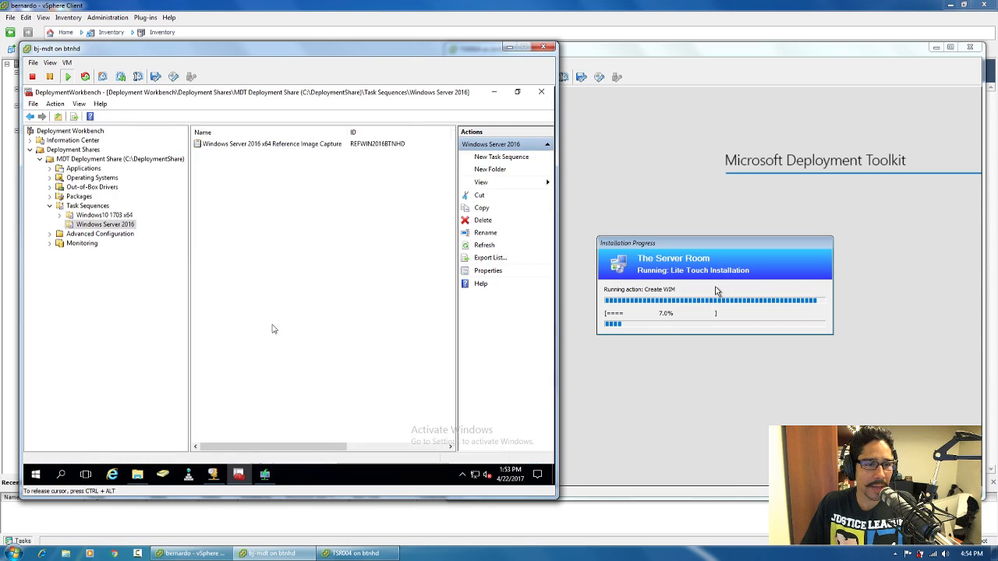
pyautogui.rightClick(123, 160)
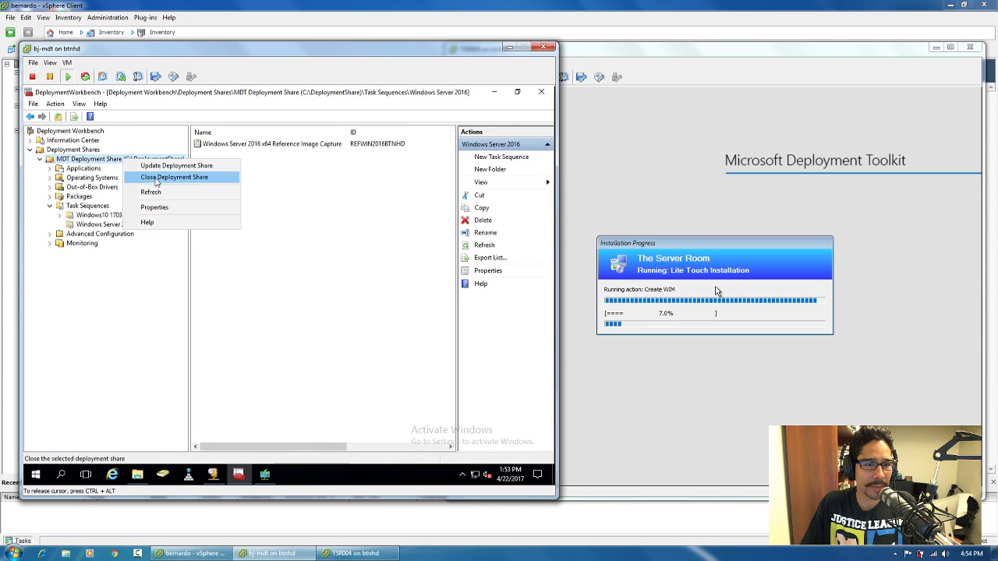
pyautogui.click(156, 208)
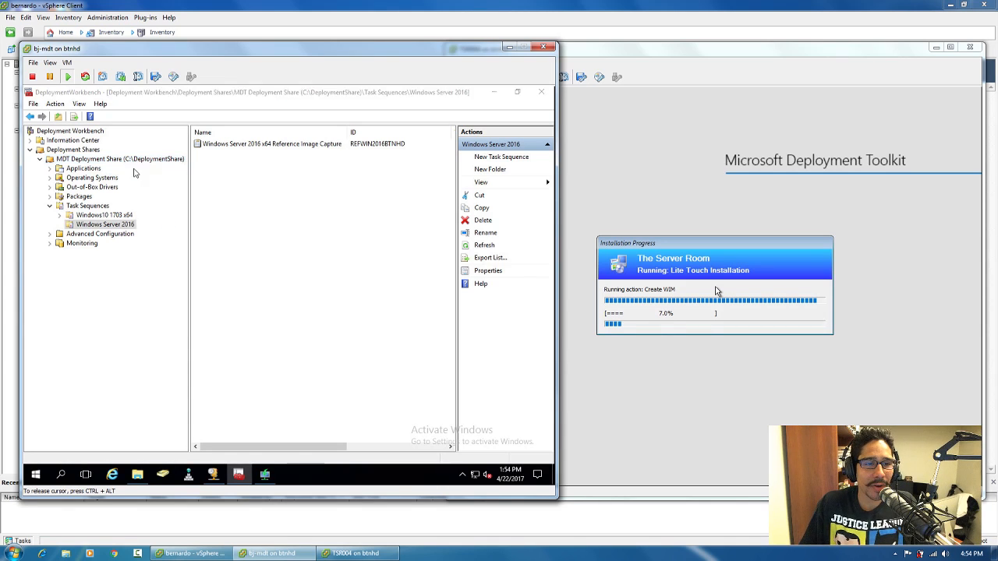
pyautogui.click(167, 117)
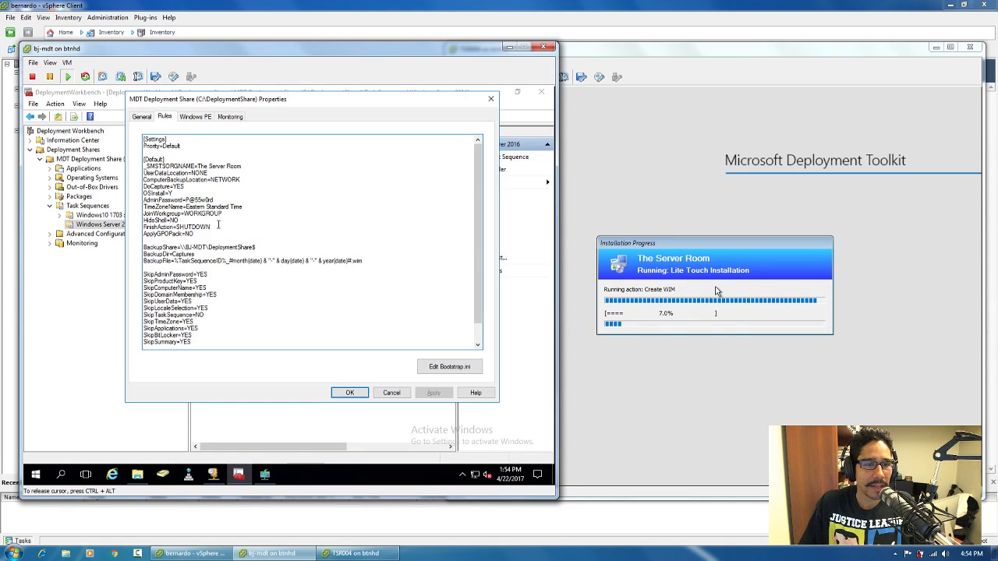
pyautogui.moveTo(220, 227); pyautogui.dragTo(143, 227)
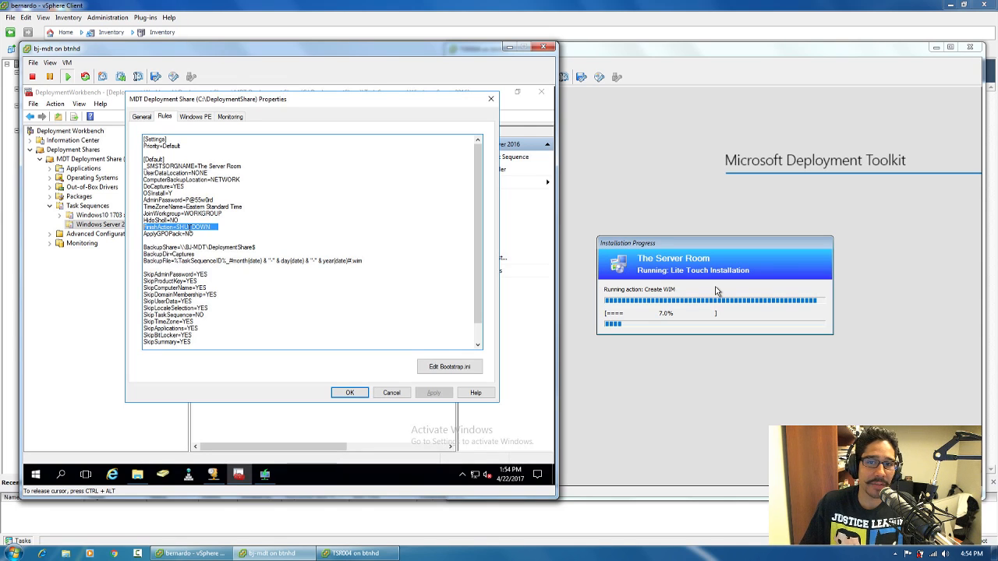
pyautogui.click(392, 393)
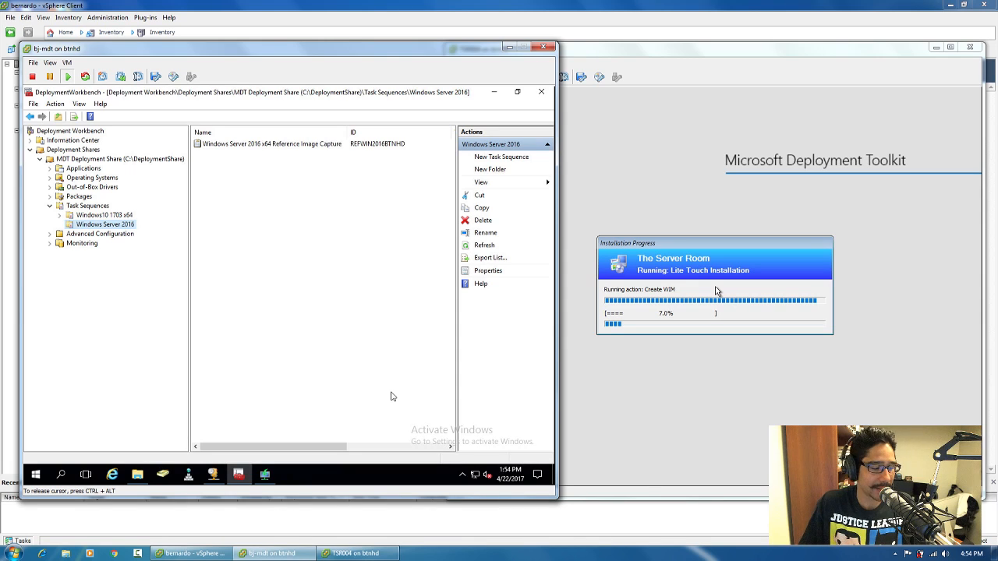